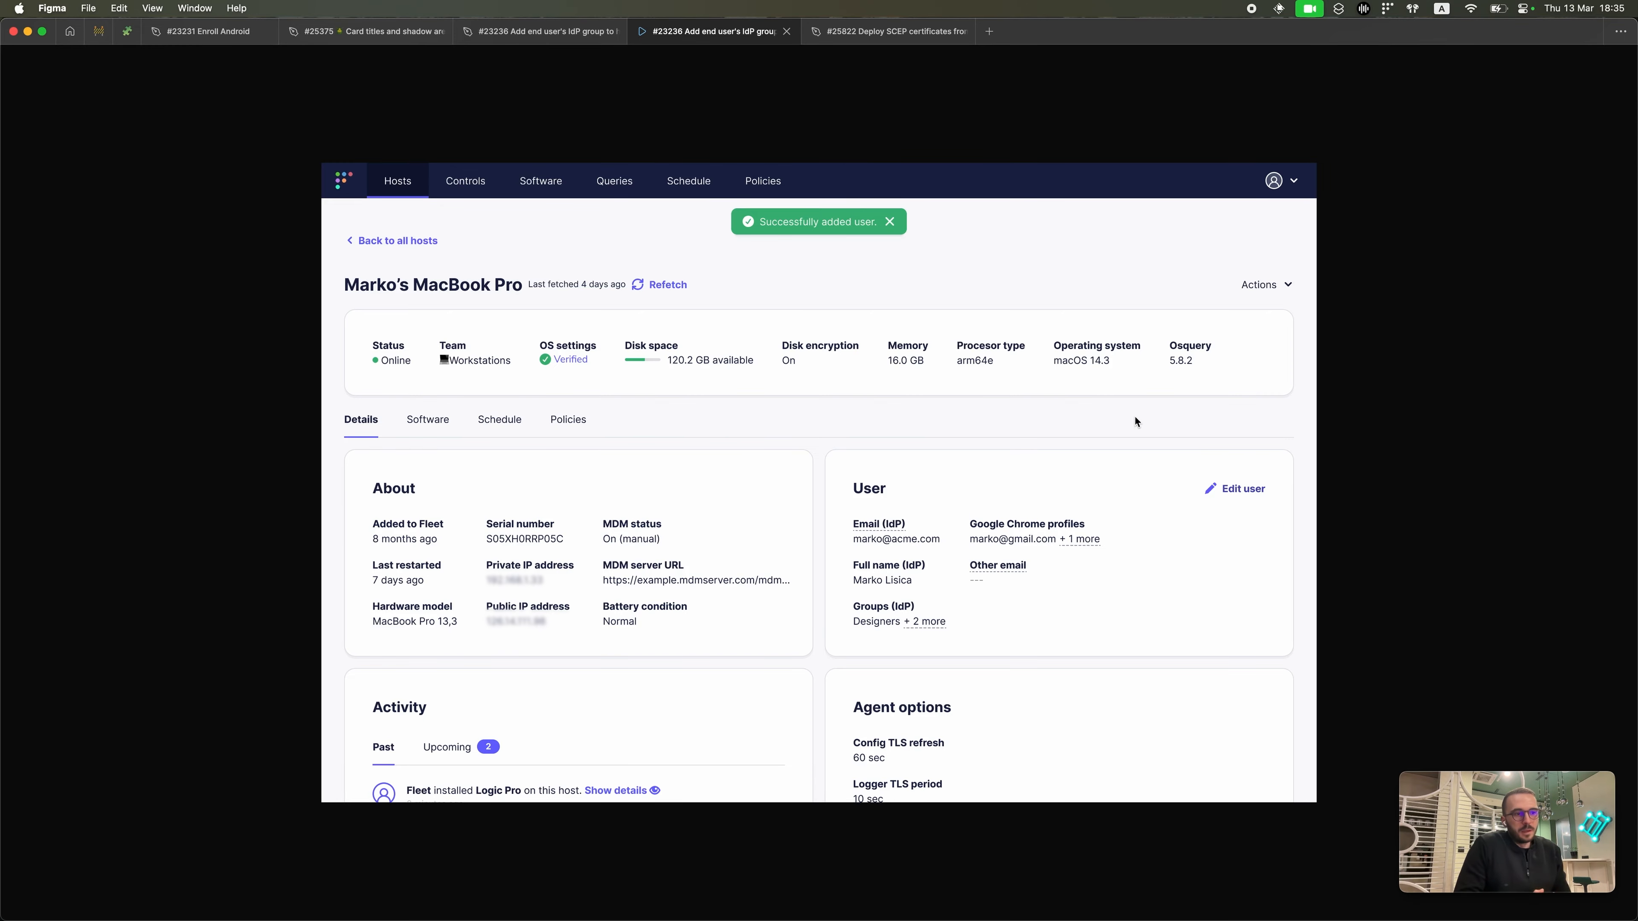
Step: Switch from Figma to the Chrome window showing Okta's Getting started page
key("ctrl+Up")
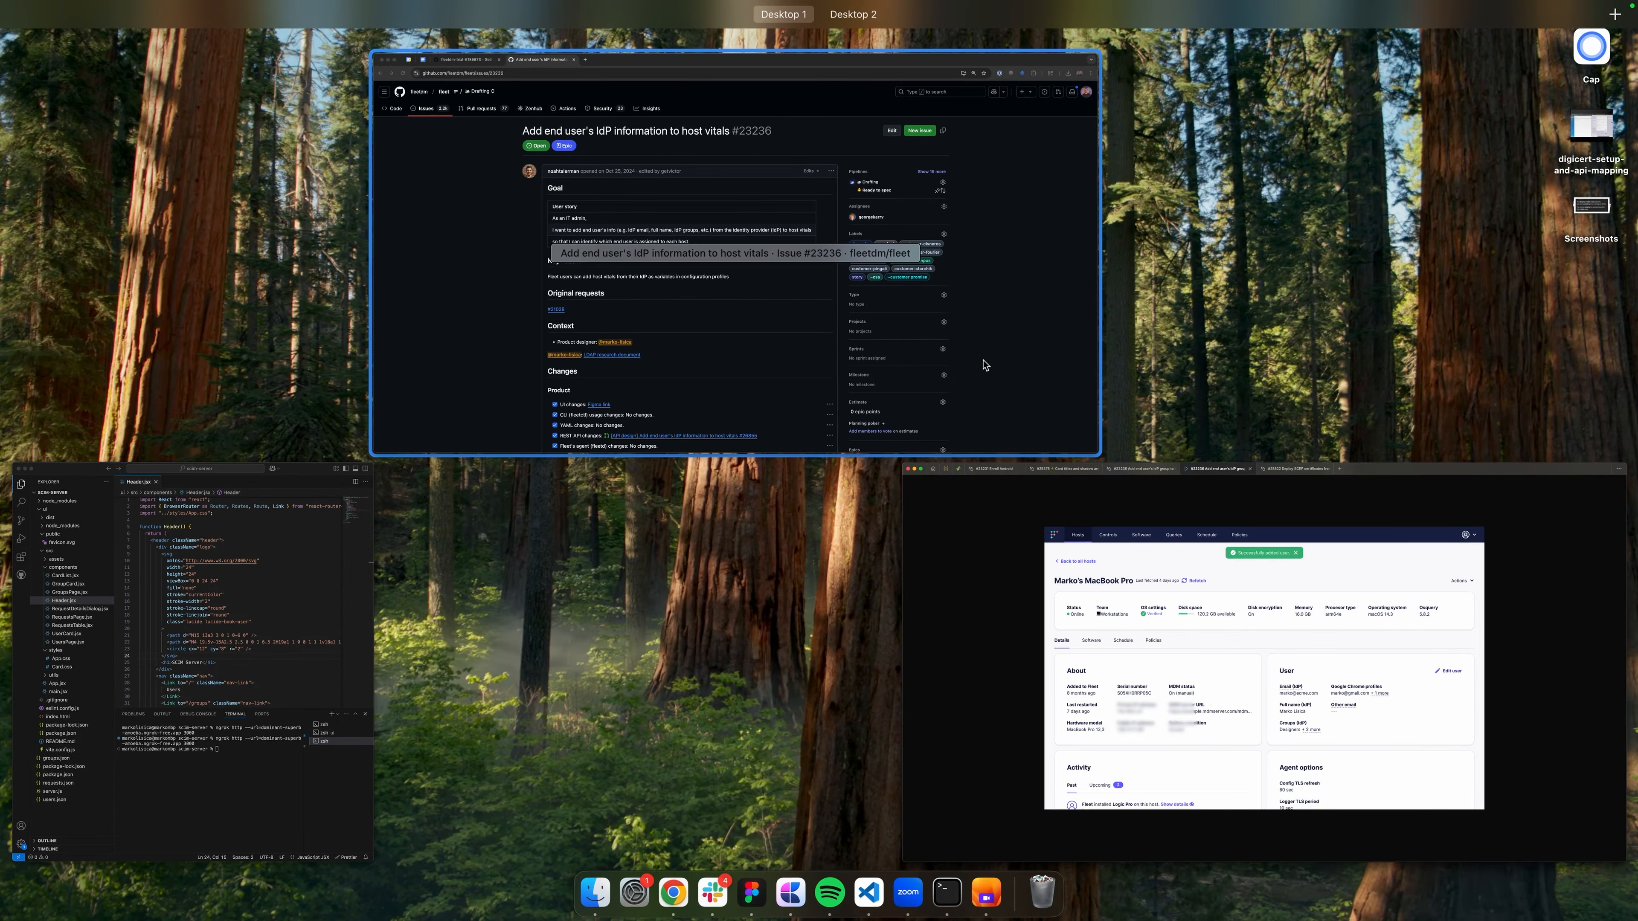
left_click(986, 365)
Step: Go to Applications > Applications in Okta and open the Fleet_test_SCIM app
left_click(202, 33)
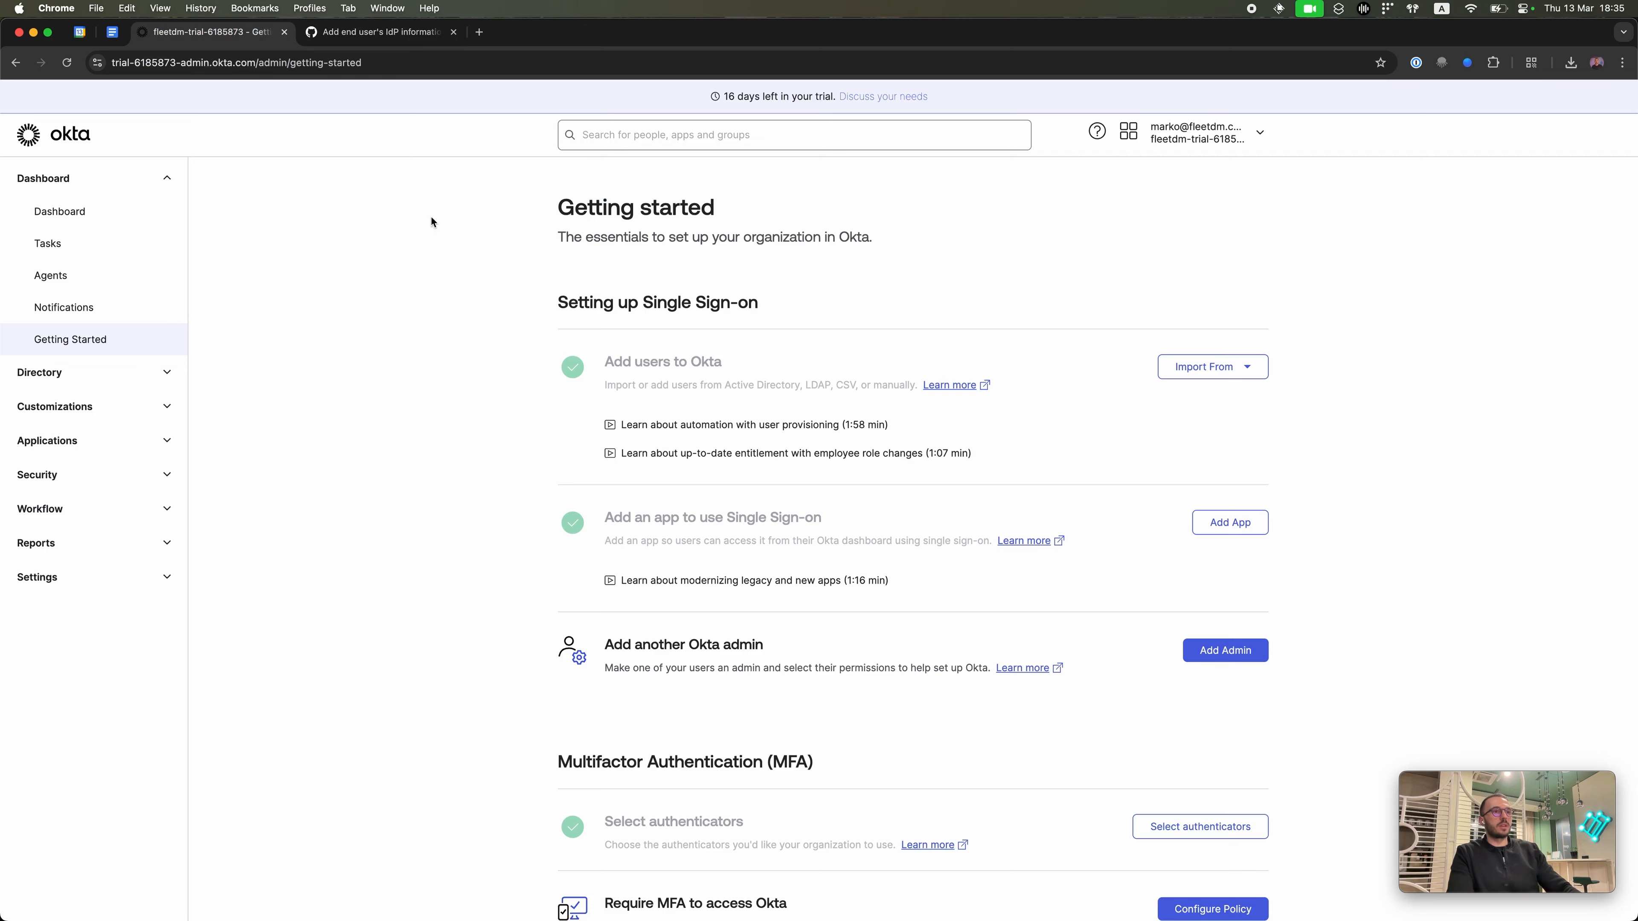
left_click(123, 453)
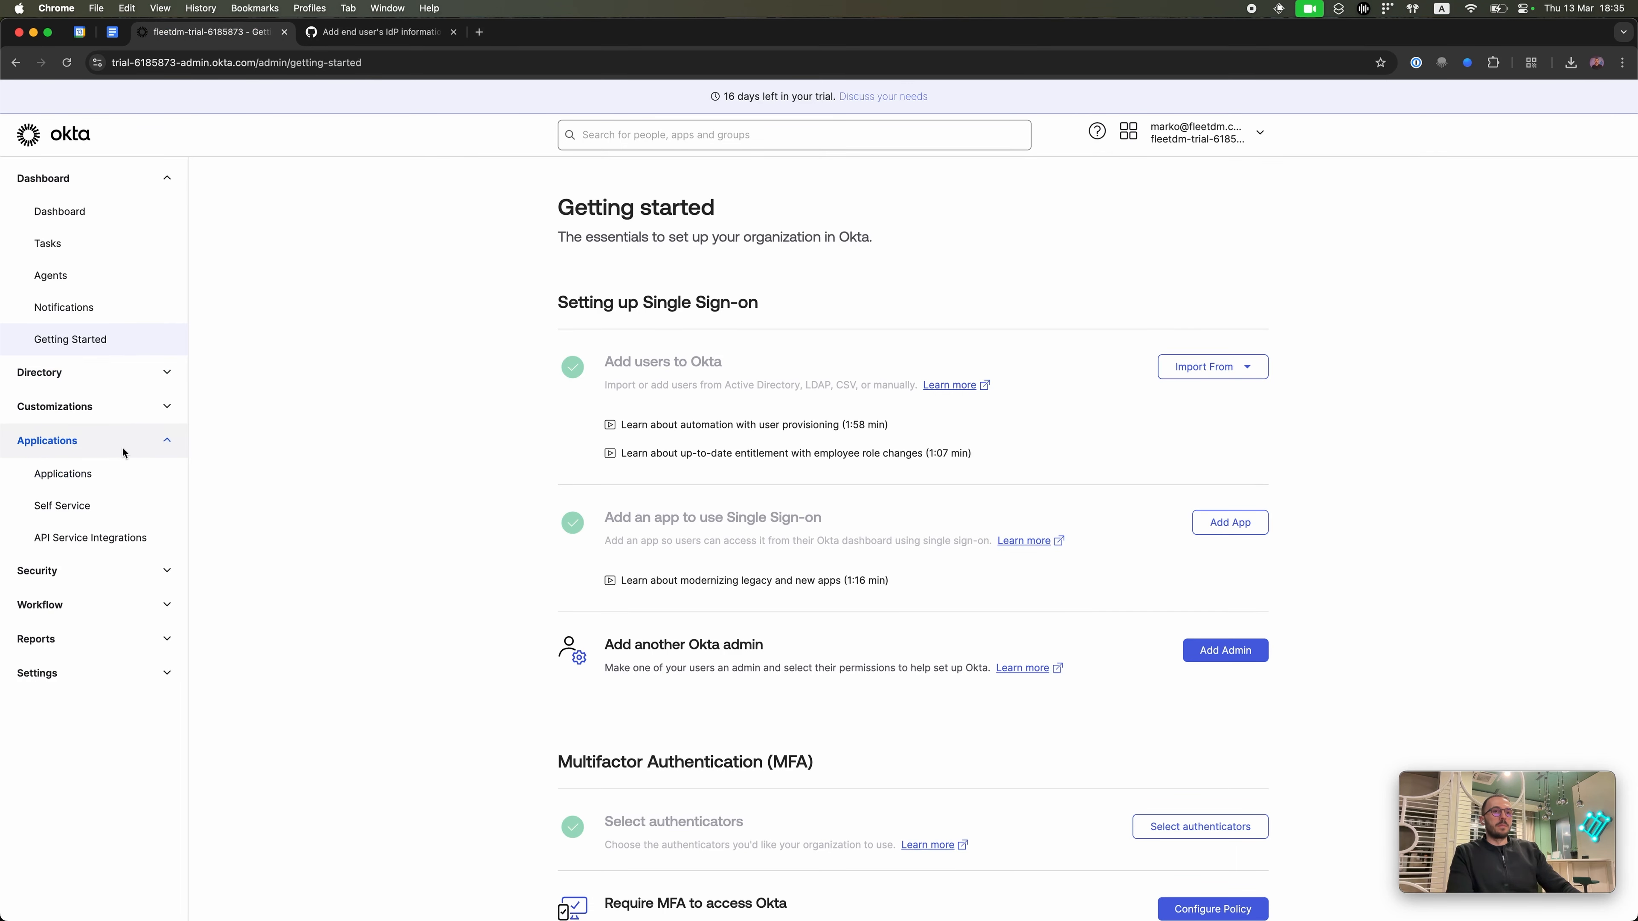
left_click(132, 475)
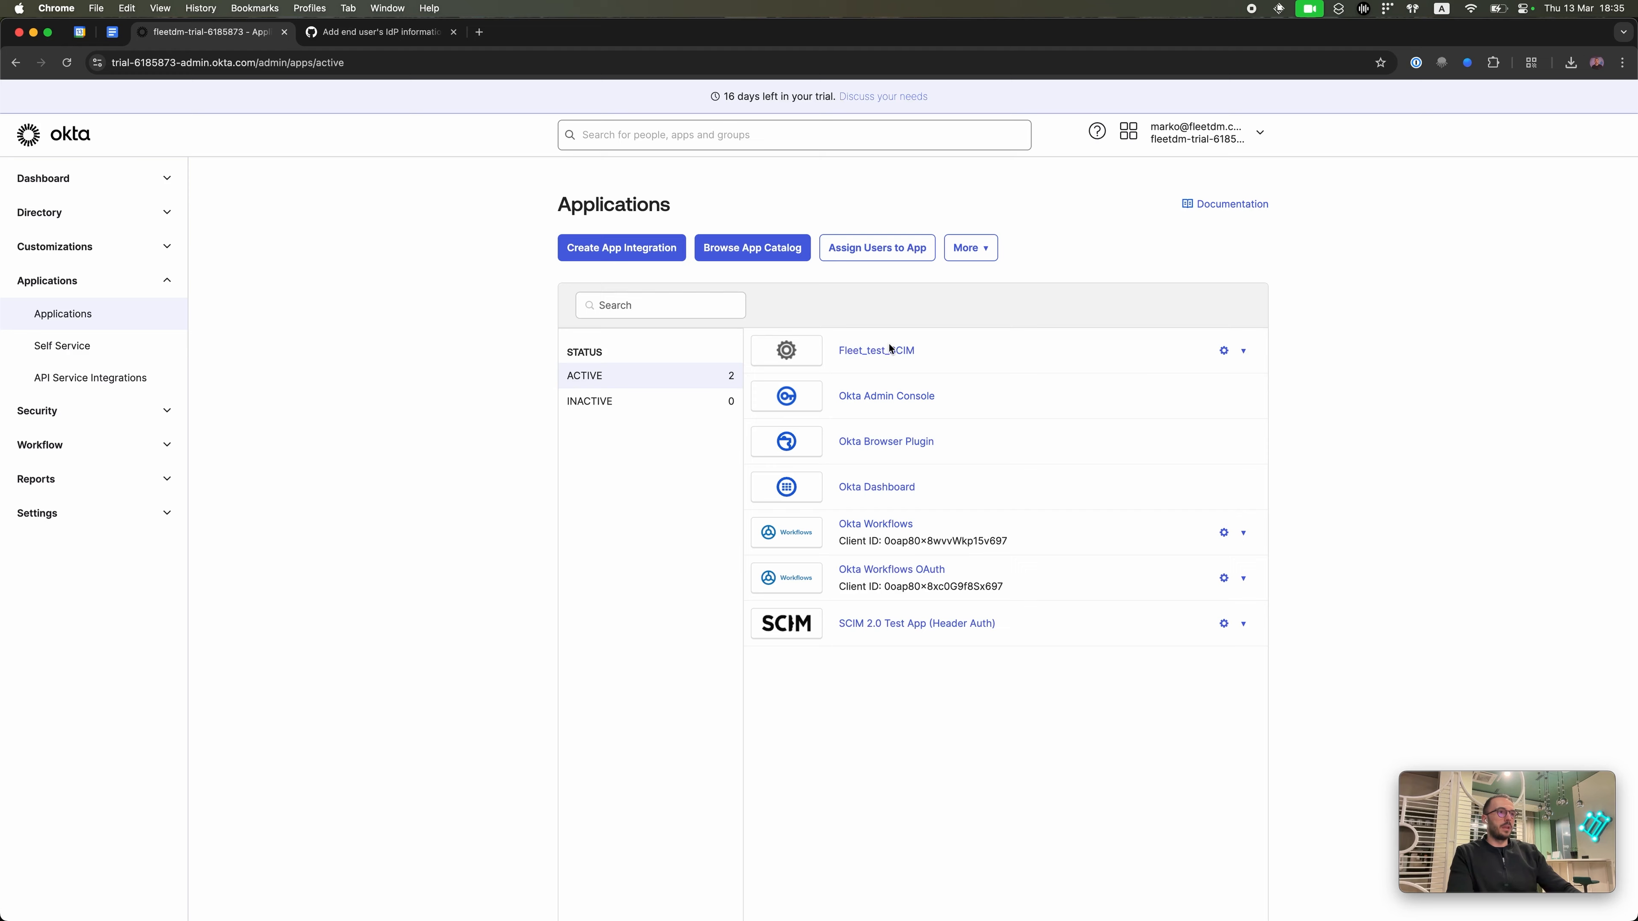
left_click(889, 349)
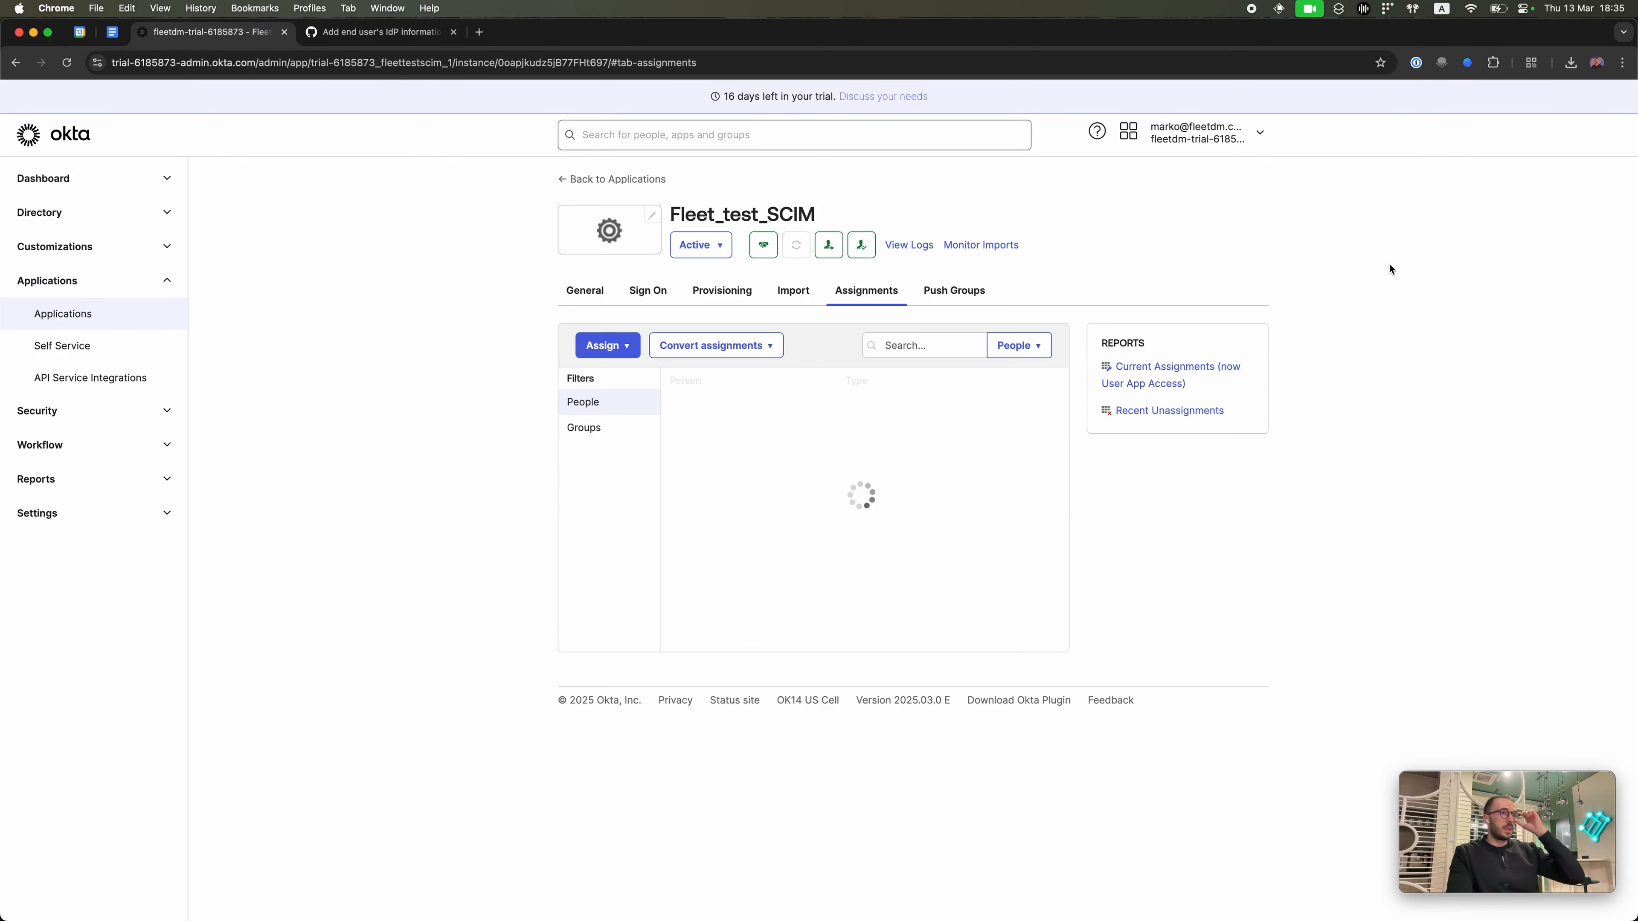
Step: Review Fleet_test_SCIM's Provisioning To App options and attribute mappings
left_click(727, 298)
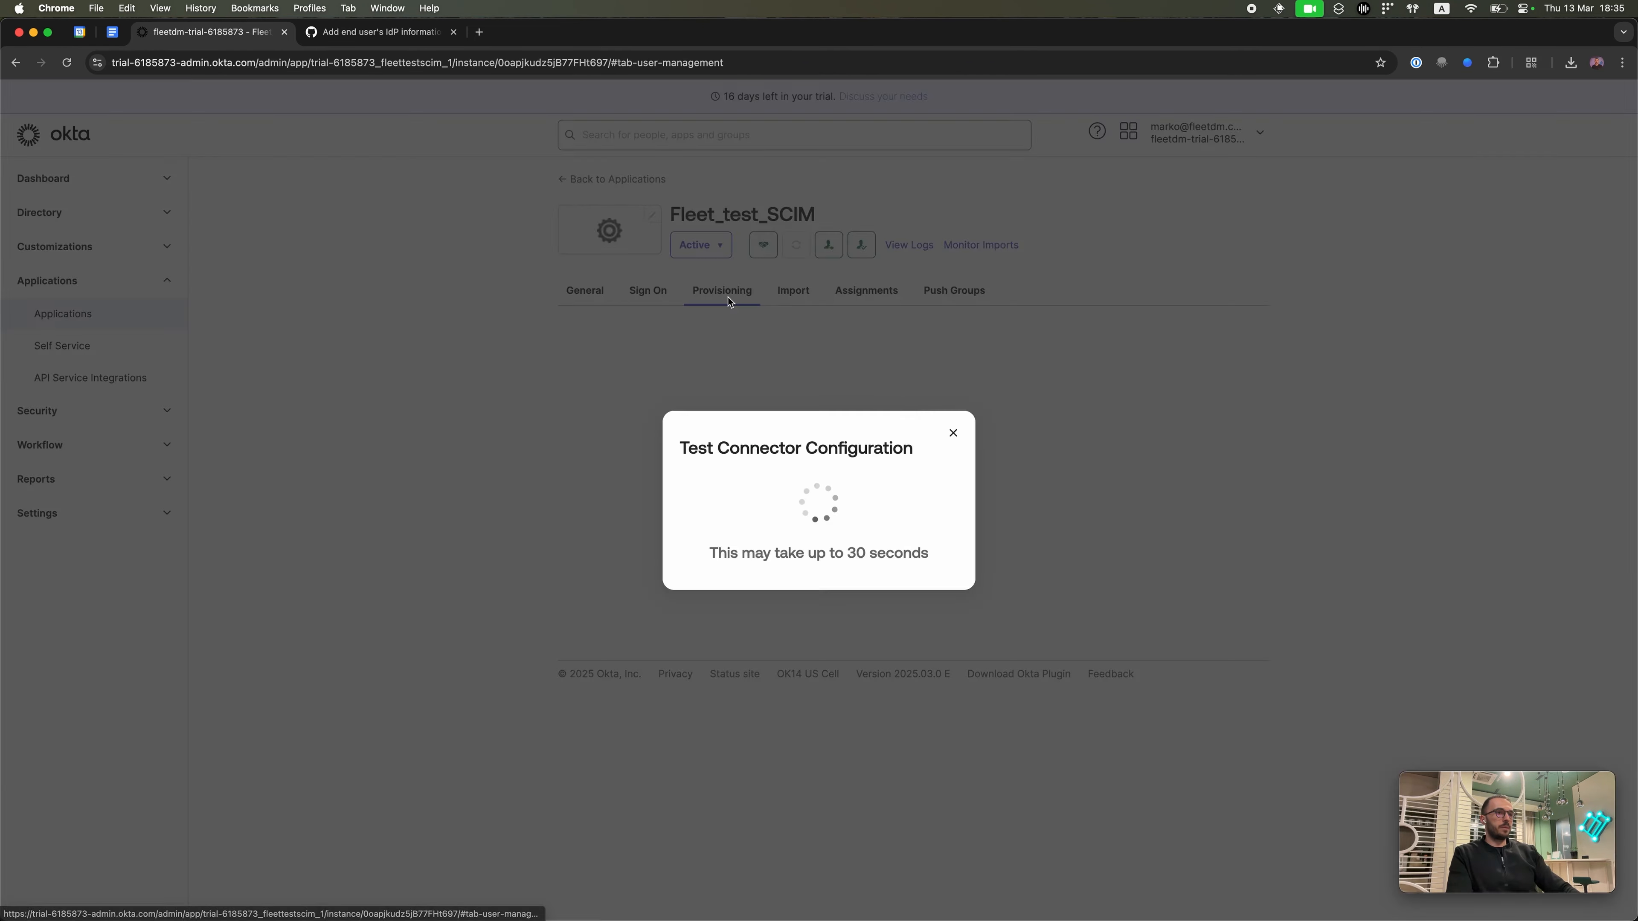
scroll(739, 747, "down", 4)
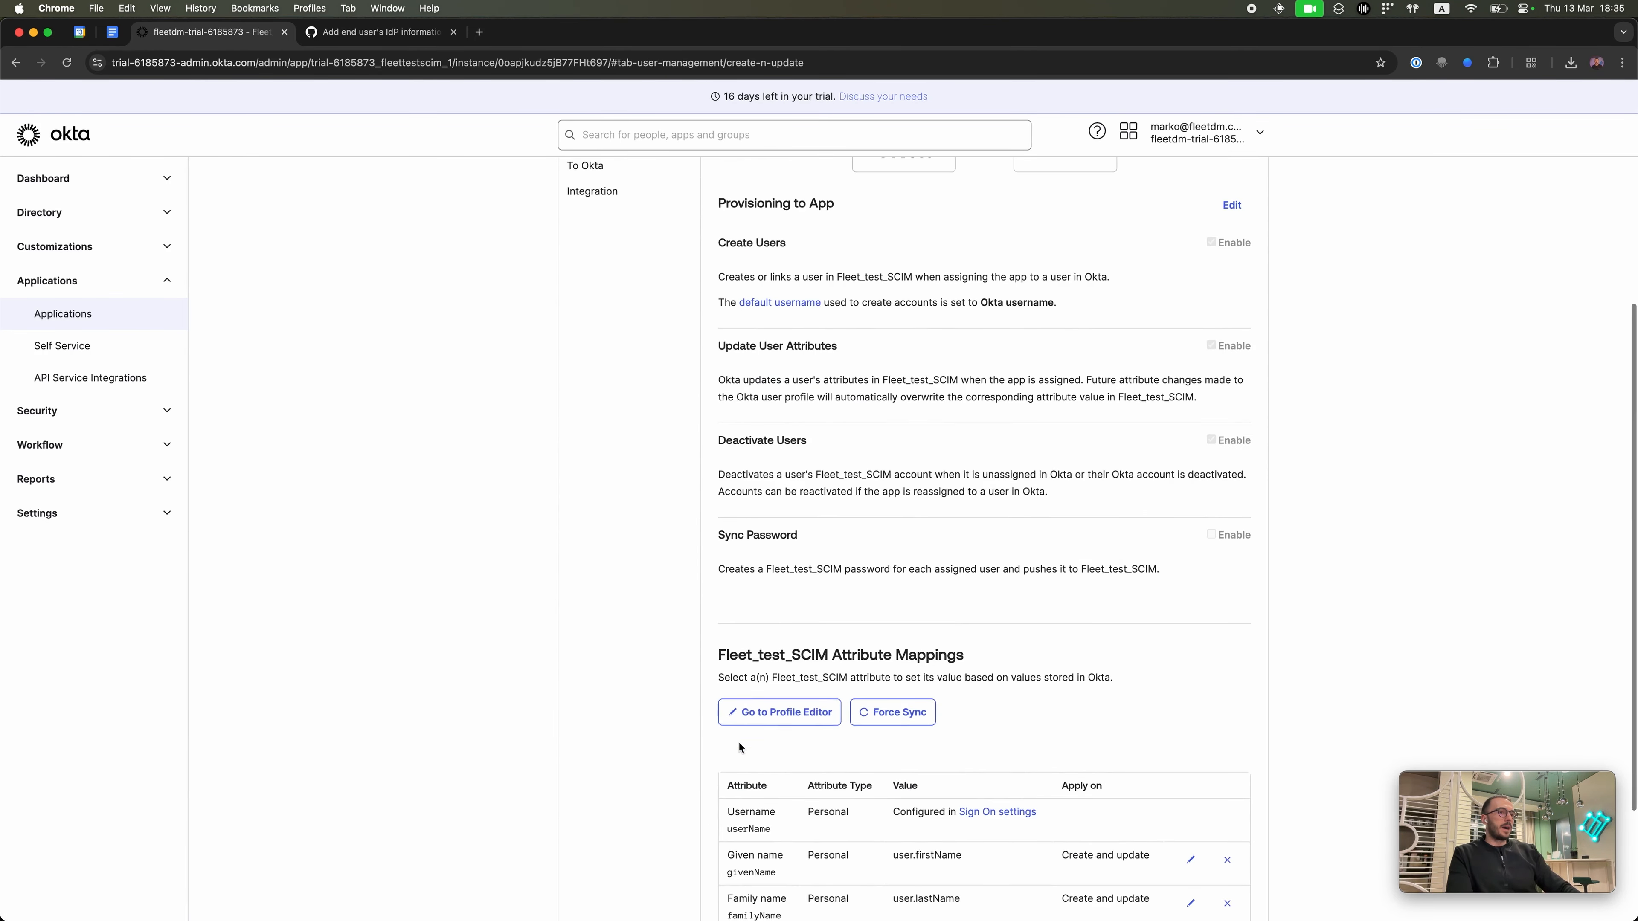
scroll(755, 716, "down", 2)
scroll(926, 780, "up", 3)
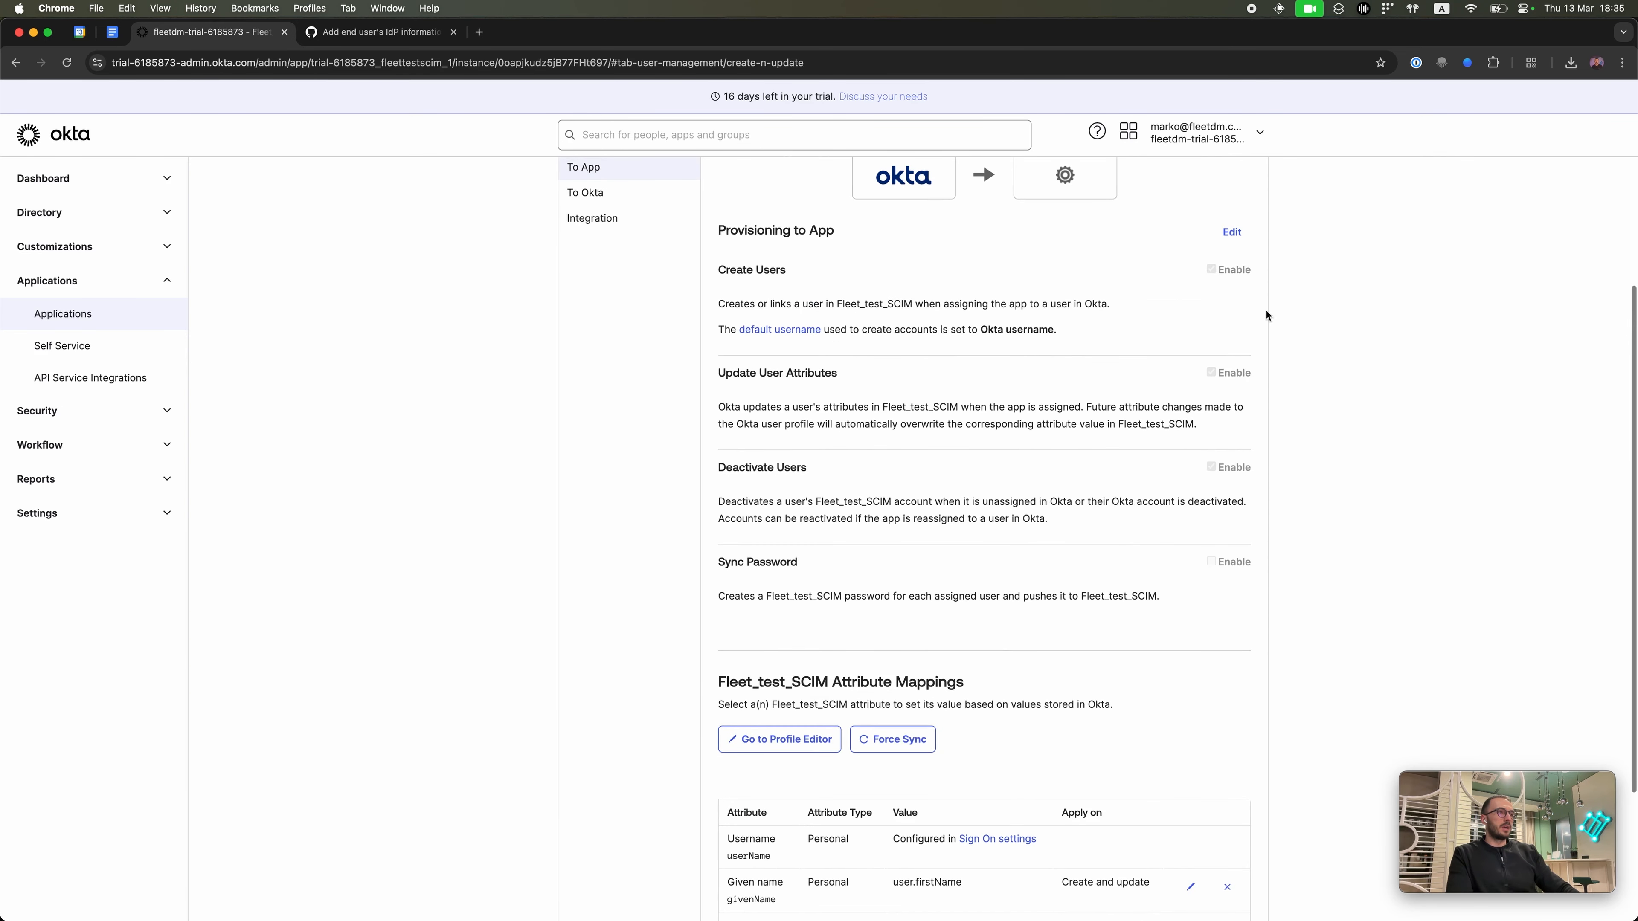
scroll(1224, 428, "up", 1)
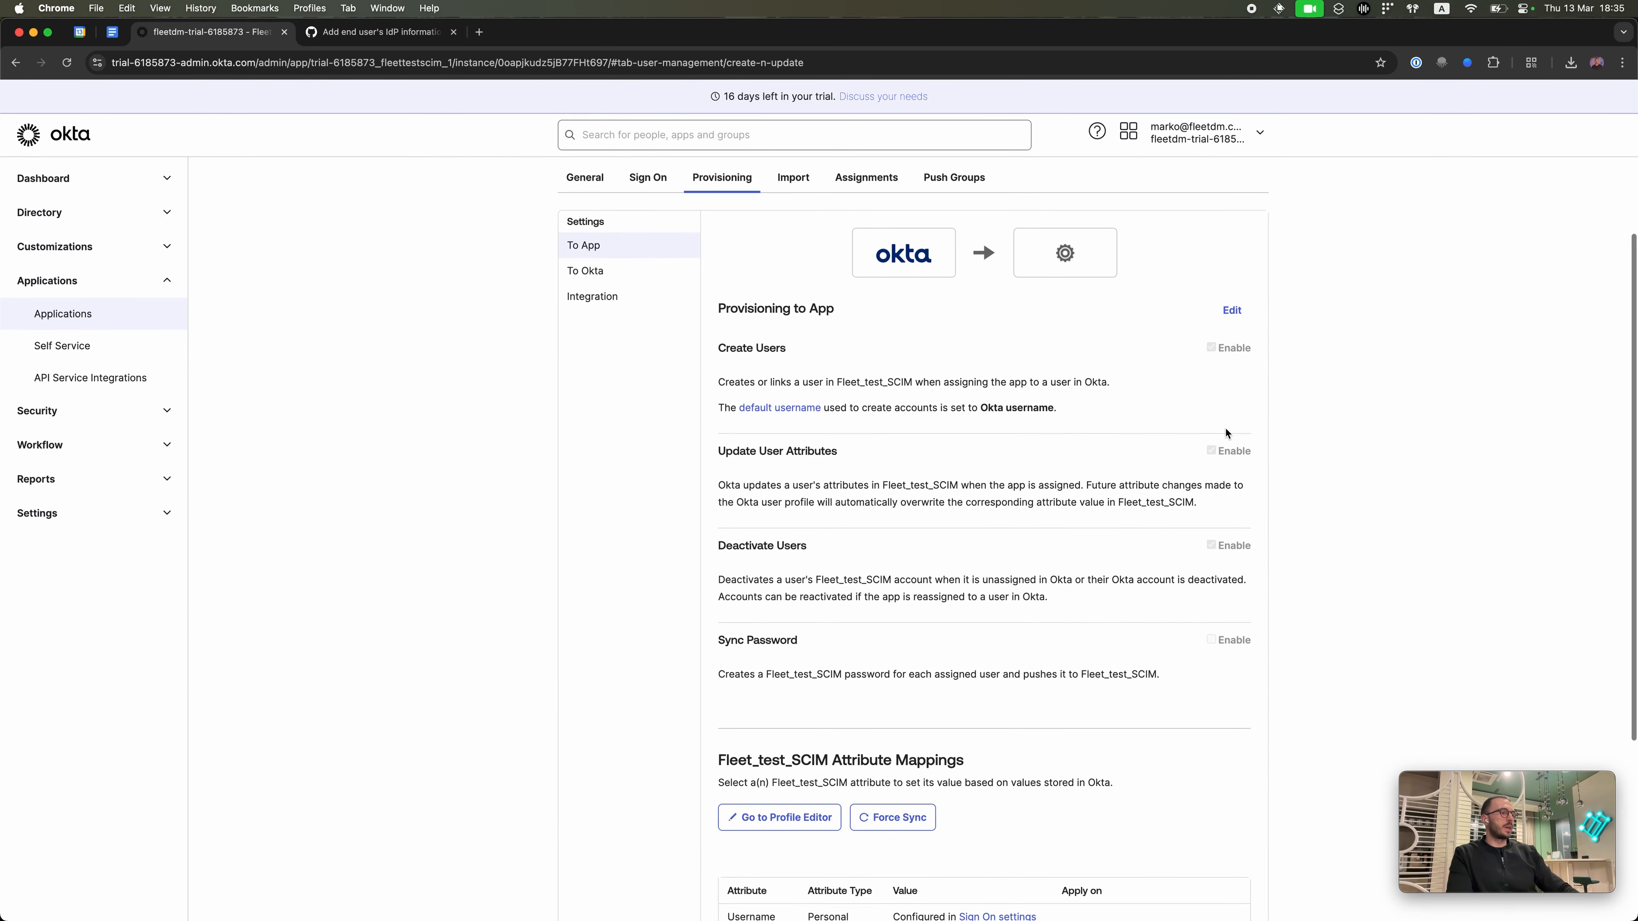
scroll(1224, 427, "up", 1)
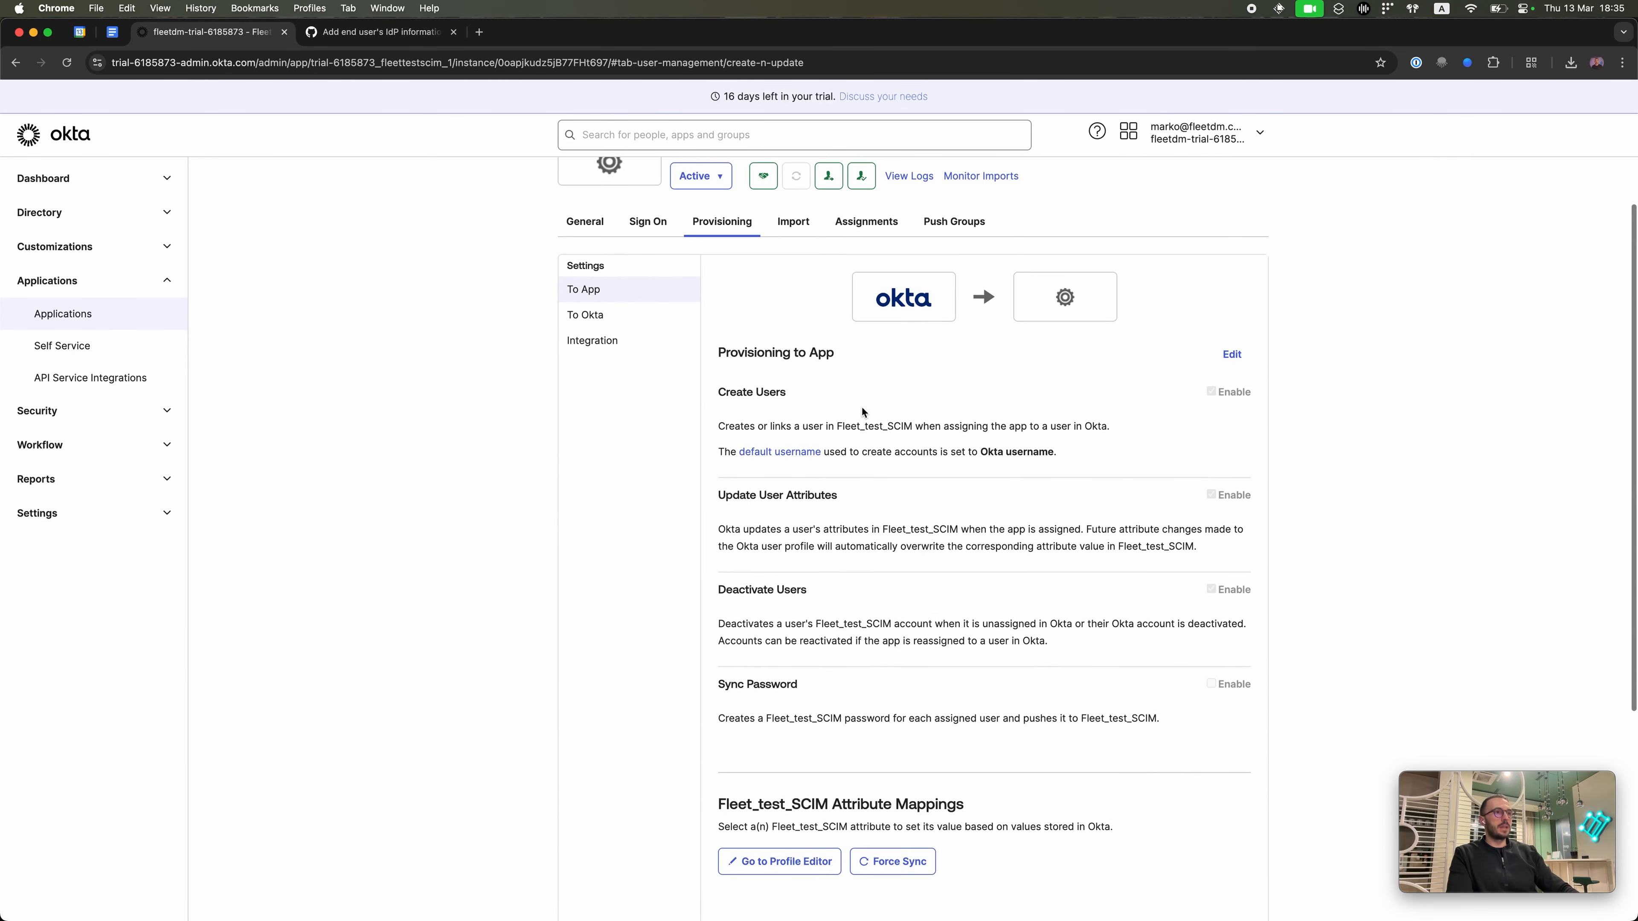
Step: Inspect the SCIM base URL and userName identifier, then view the nine assigned people
left_click(620, 340)
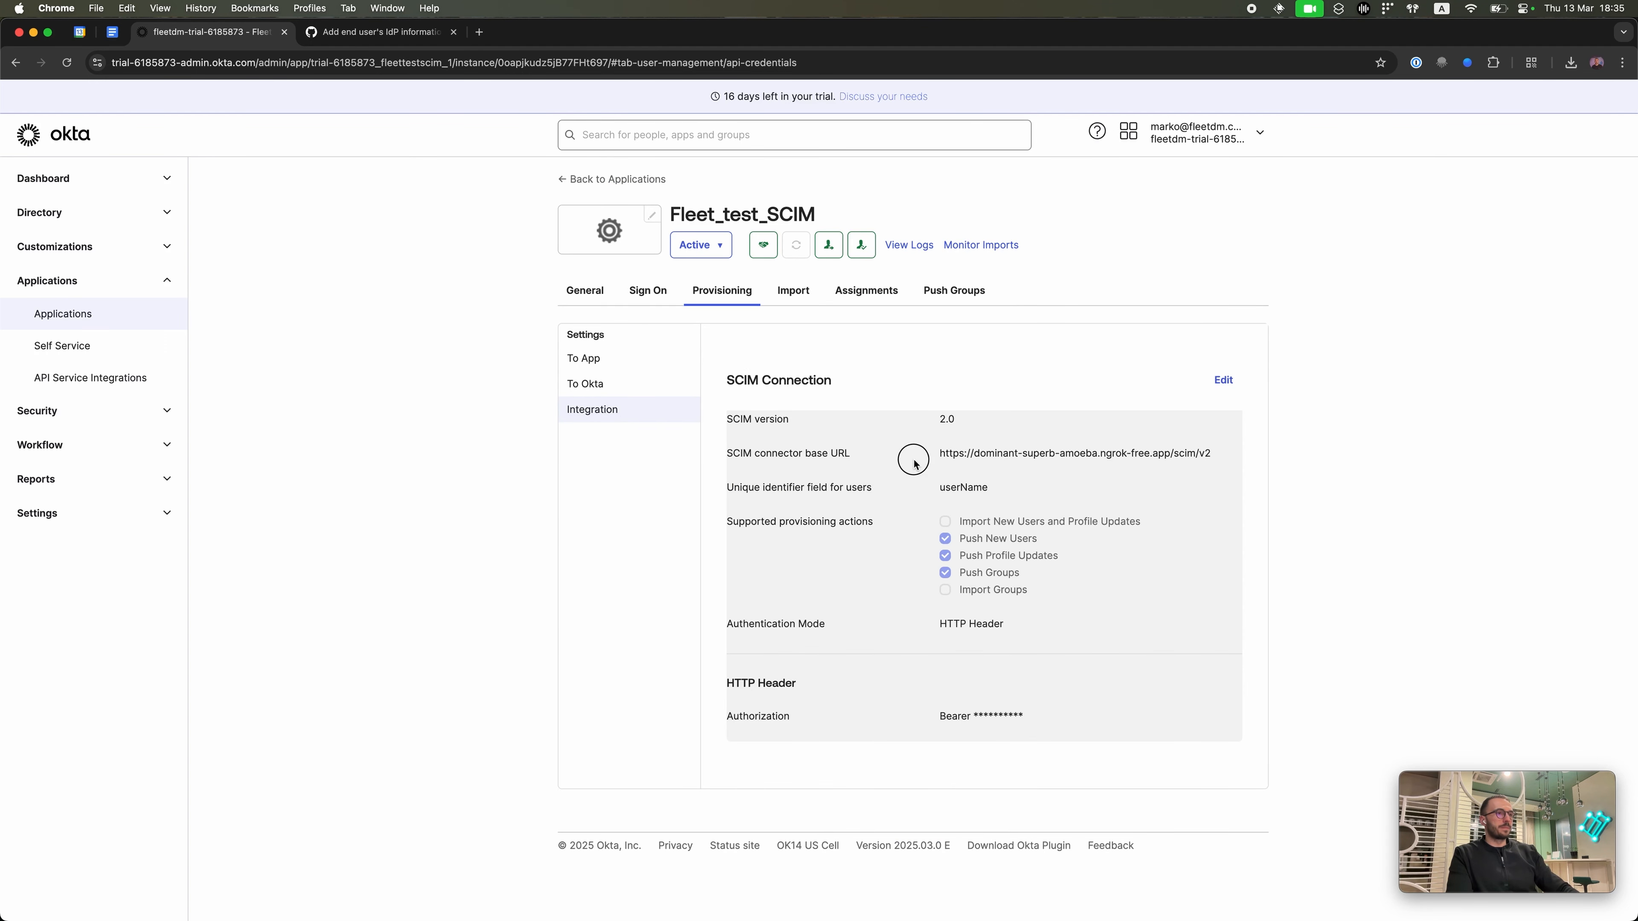
left_click_drag(910, 458, 1169, 460)
triple_click(1170, 459)
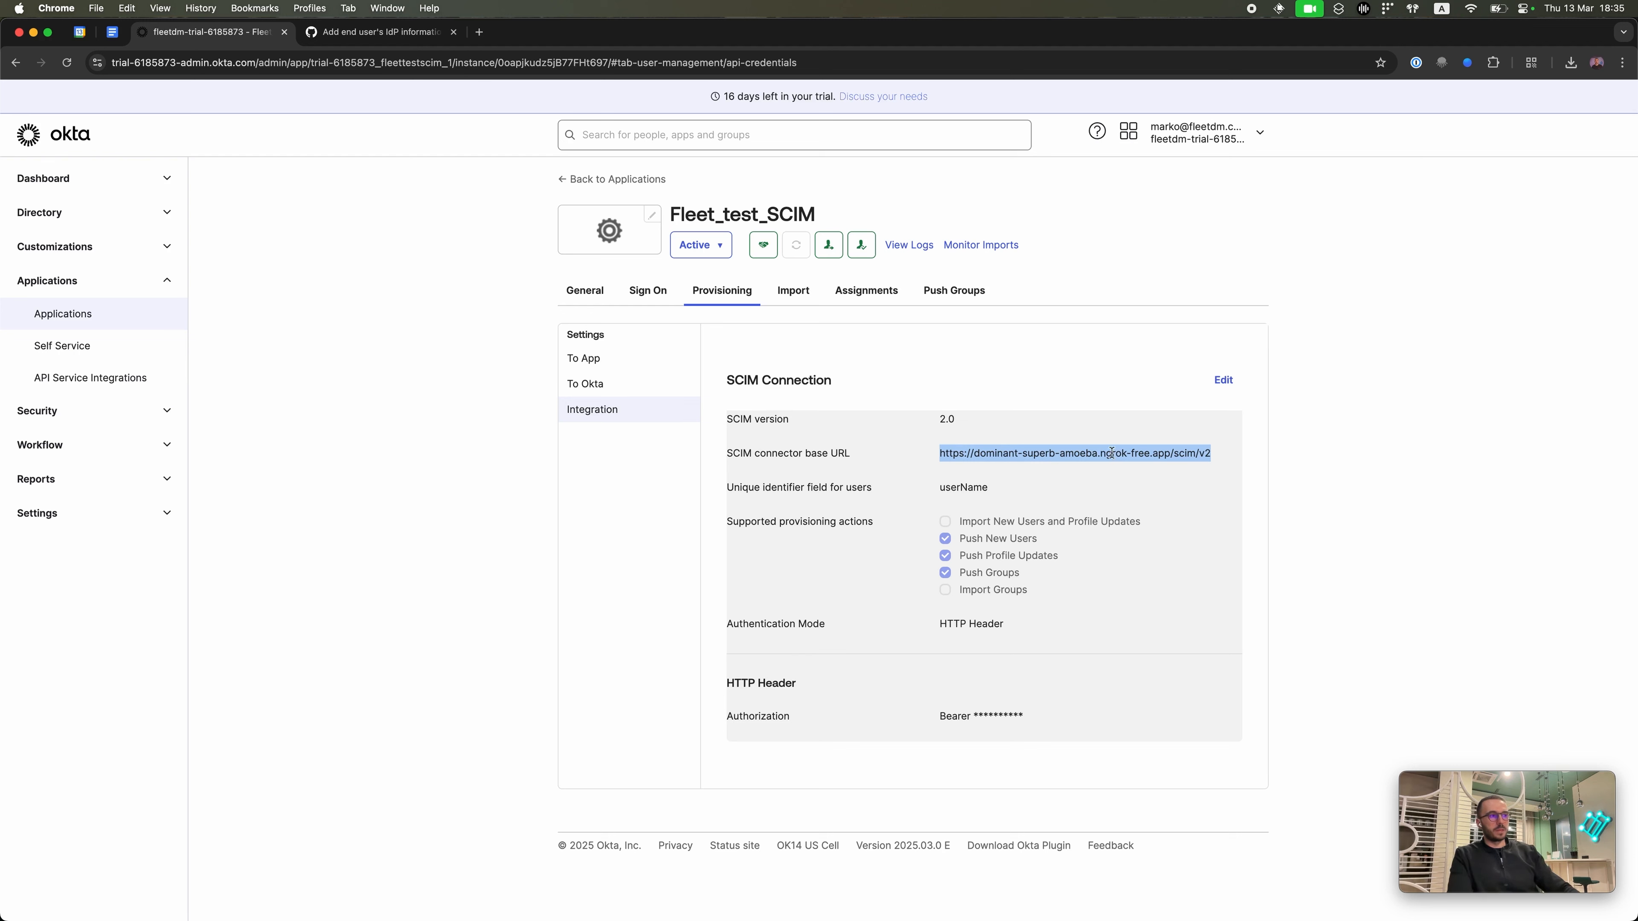
left_click(980, 453)
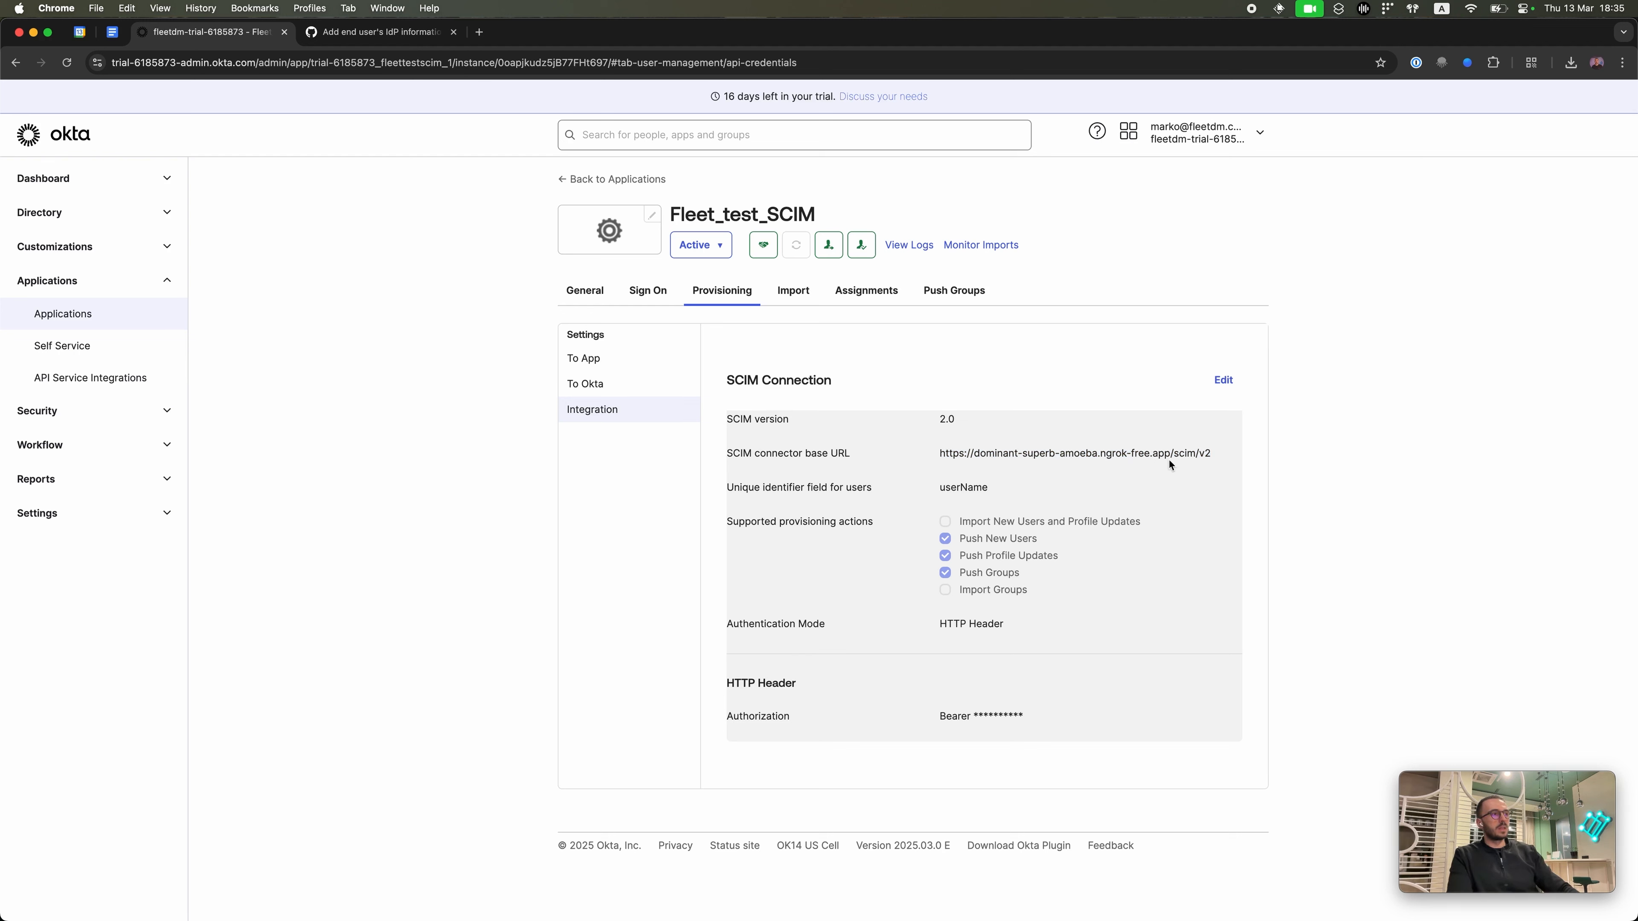
left_click_drag(1166, 453, 1212, 450)
left_click(1209, 451)
left_click_drag(911, 488, 999, 487)
left_click(1000, 489)
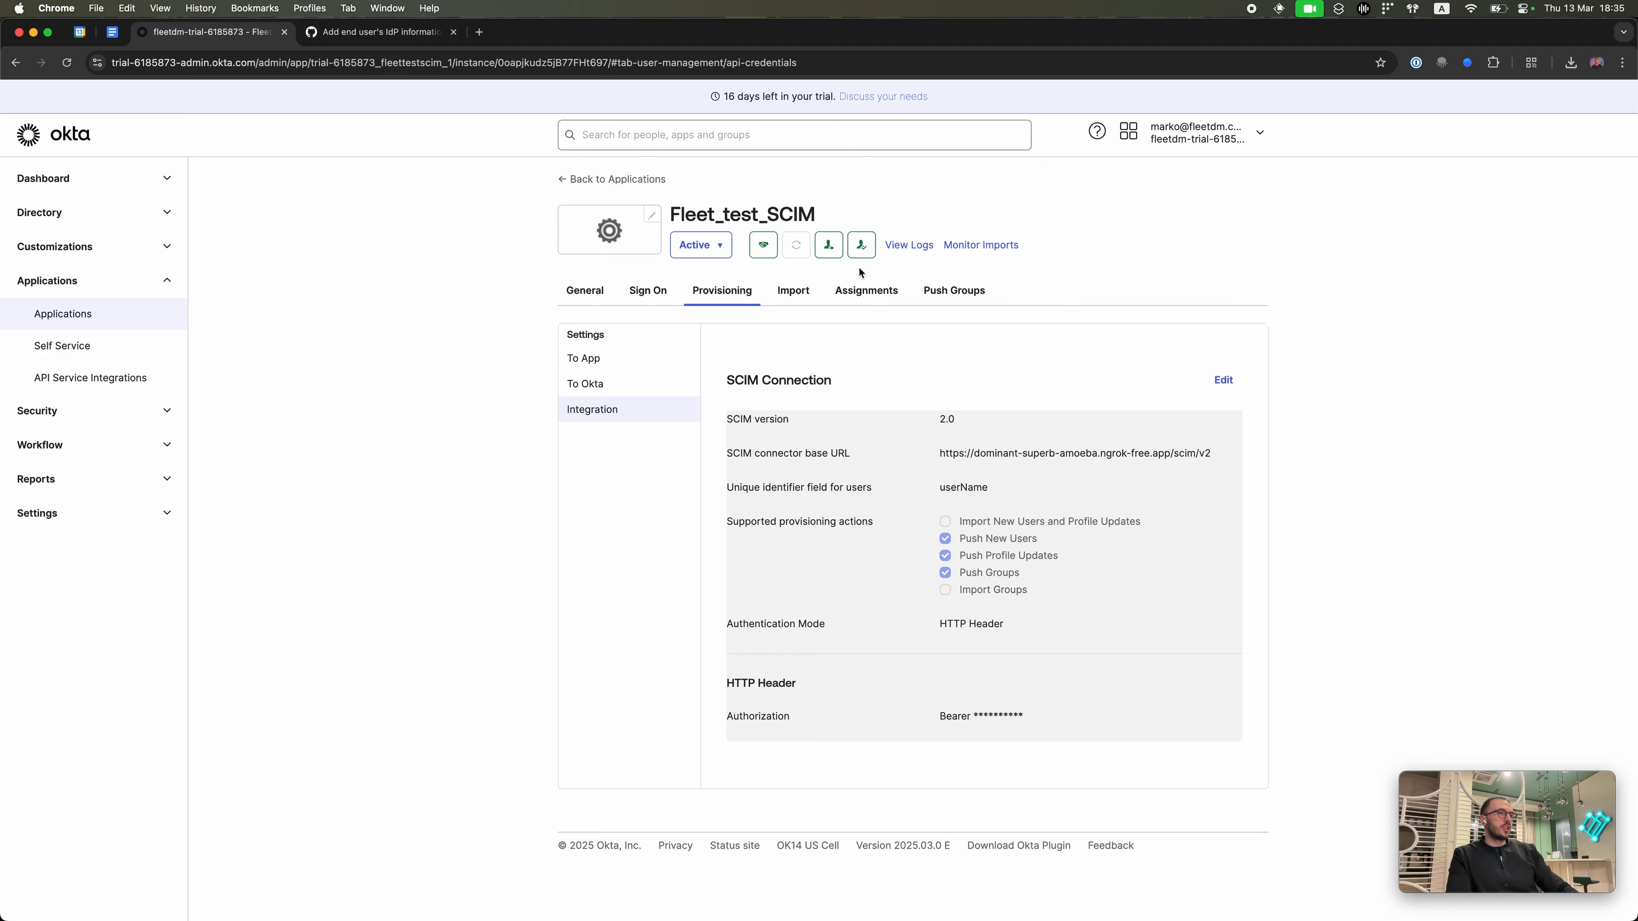
left_click(876, 297)
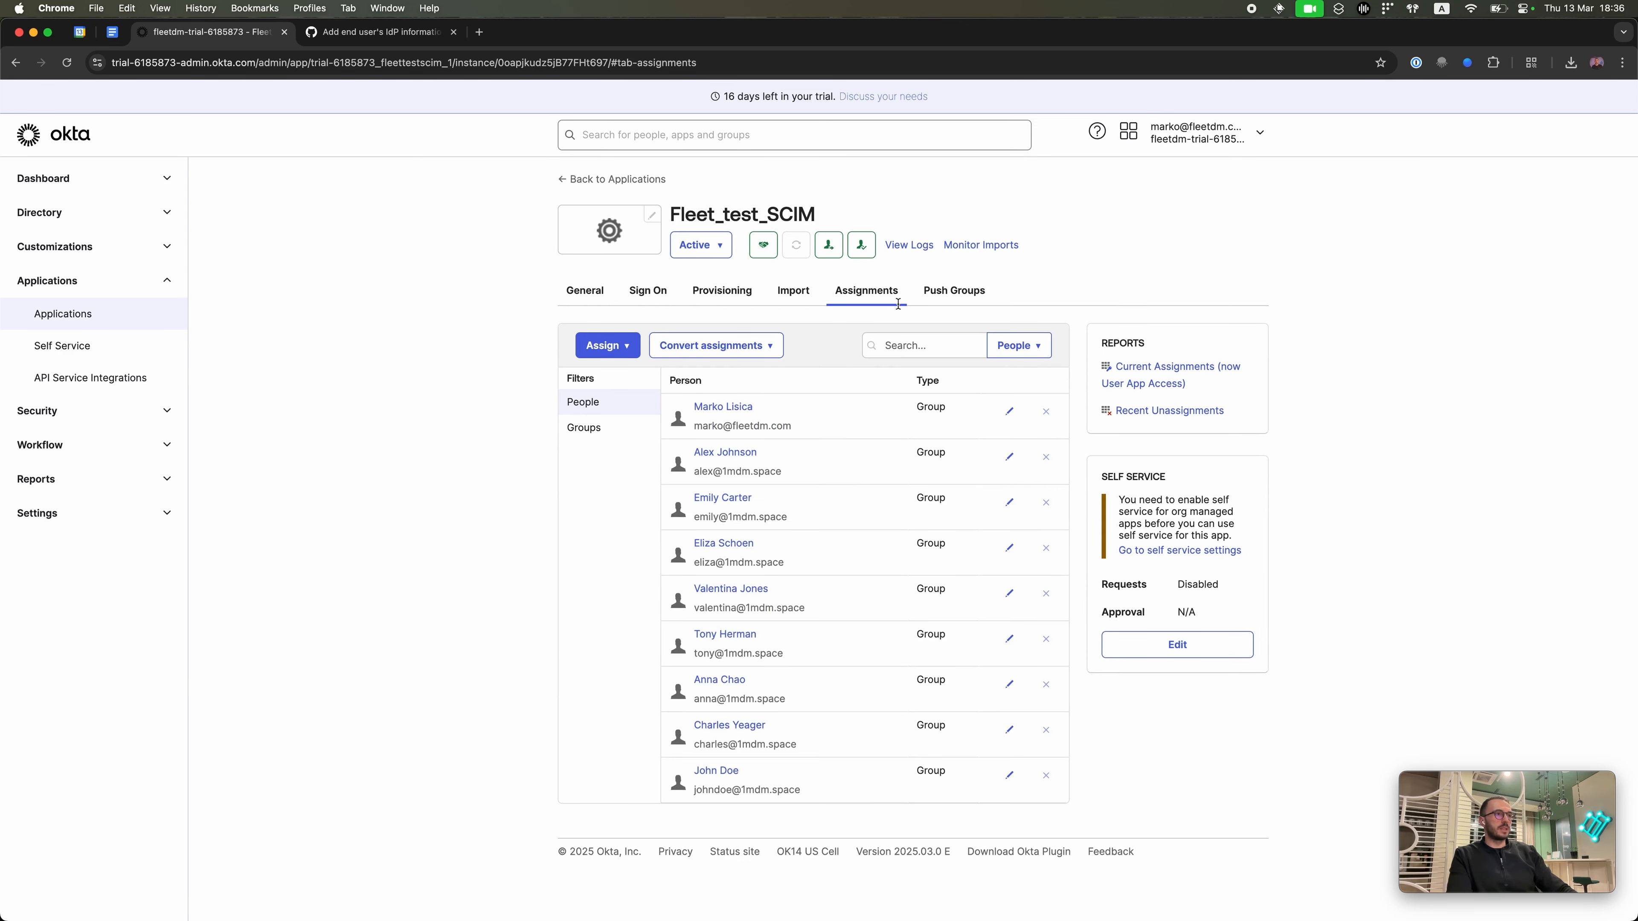
Step: Check the pushed Designers, Engineering and Product groups, then launch Dogfood - Fleet via Raycast
left_click(946, 296)
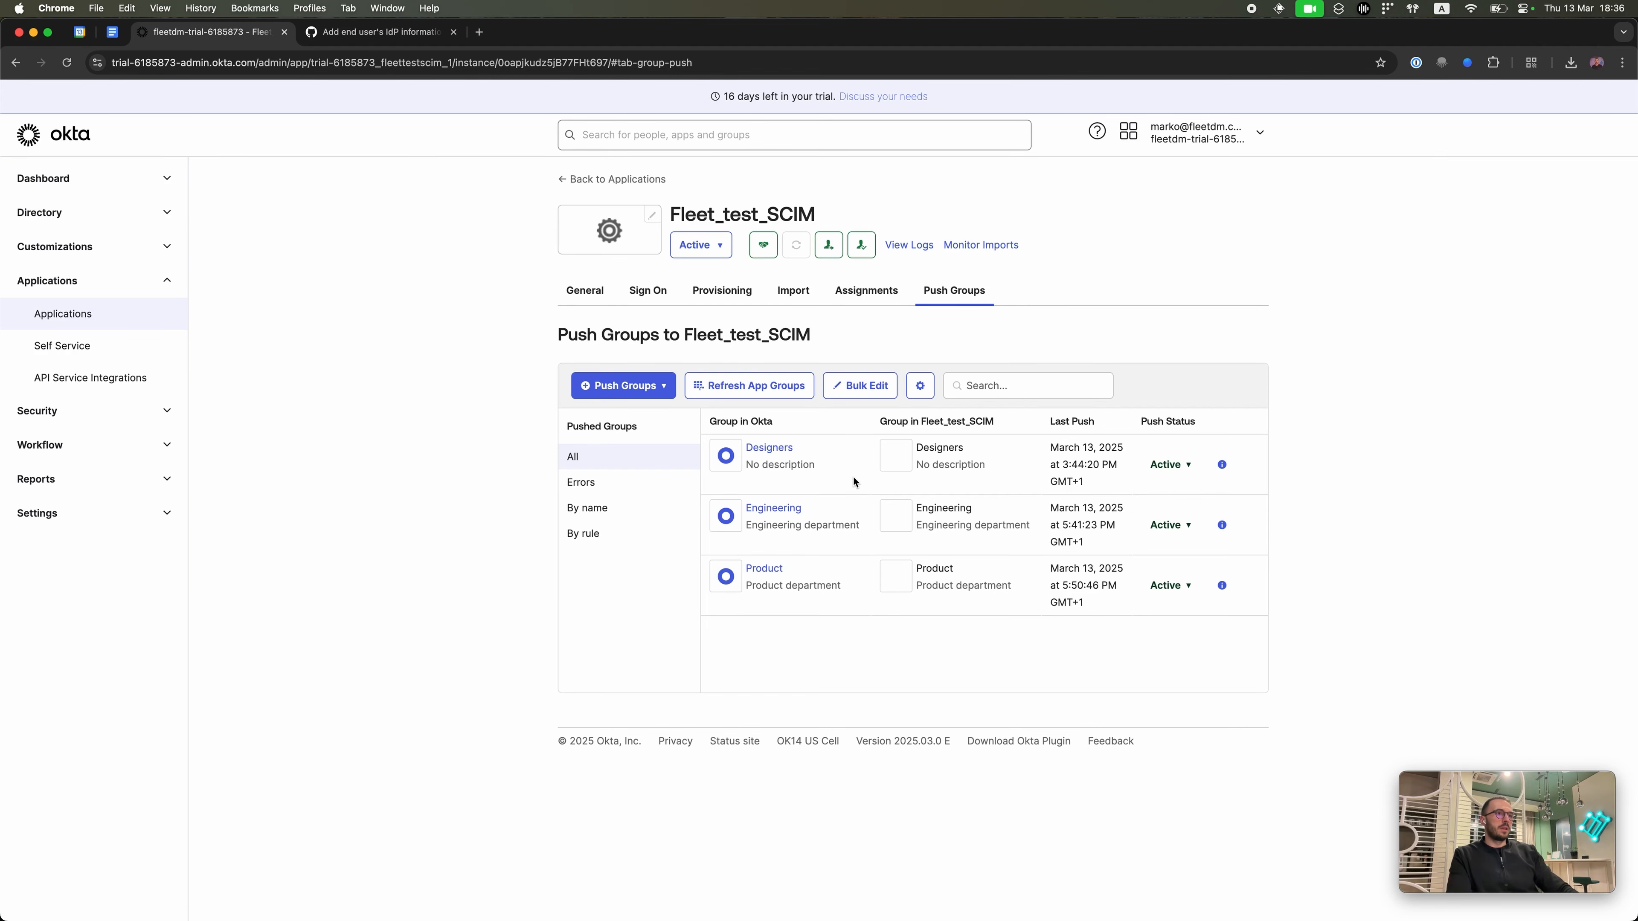
key("super+Tab")
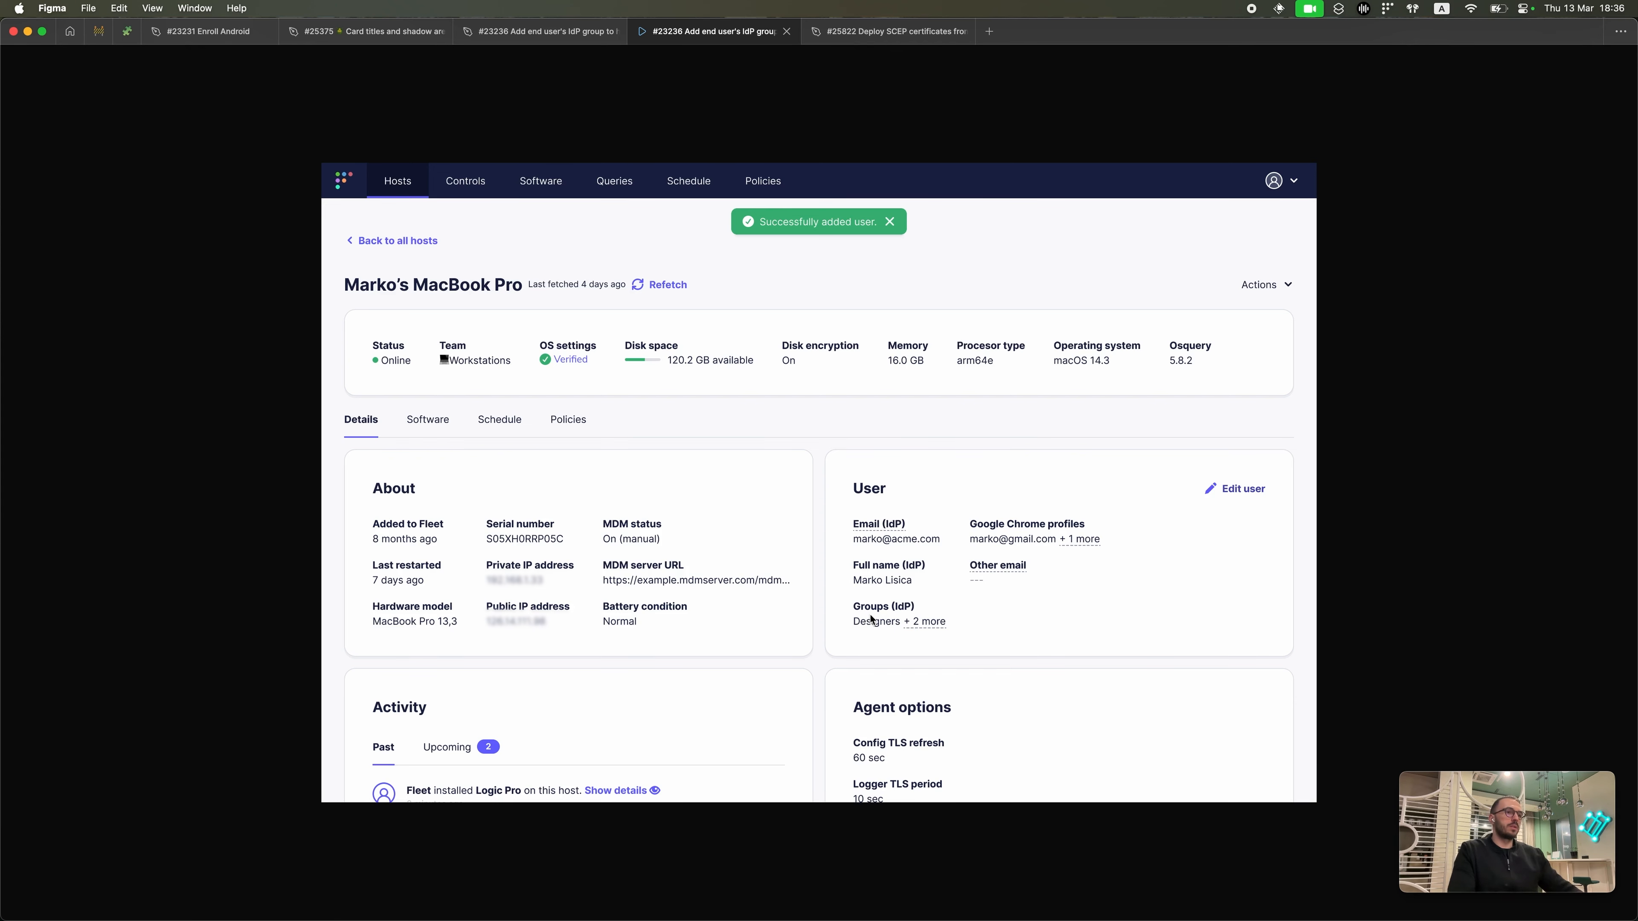
key("alt+space")
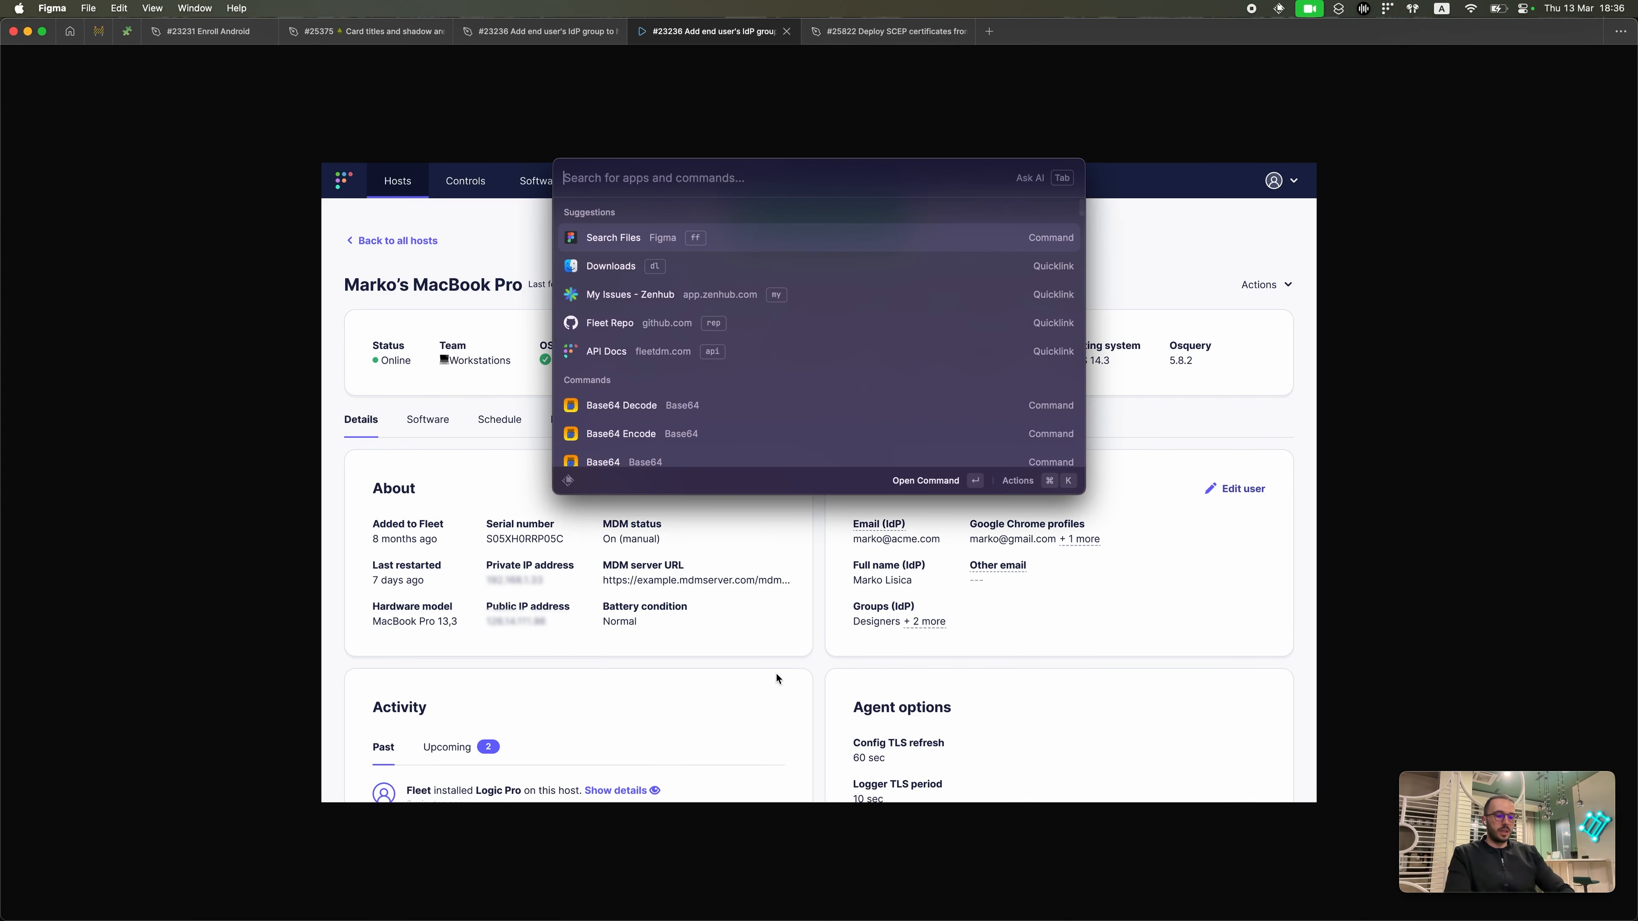
type("do")
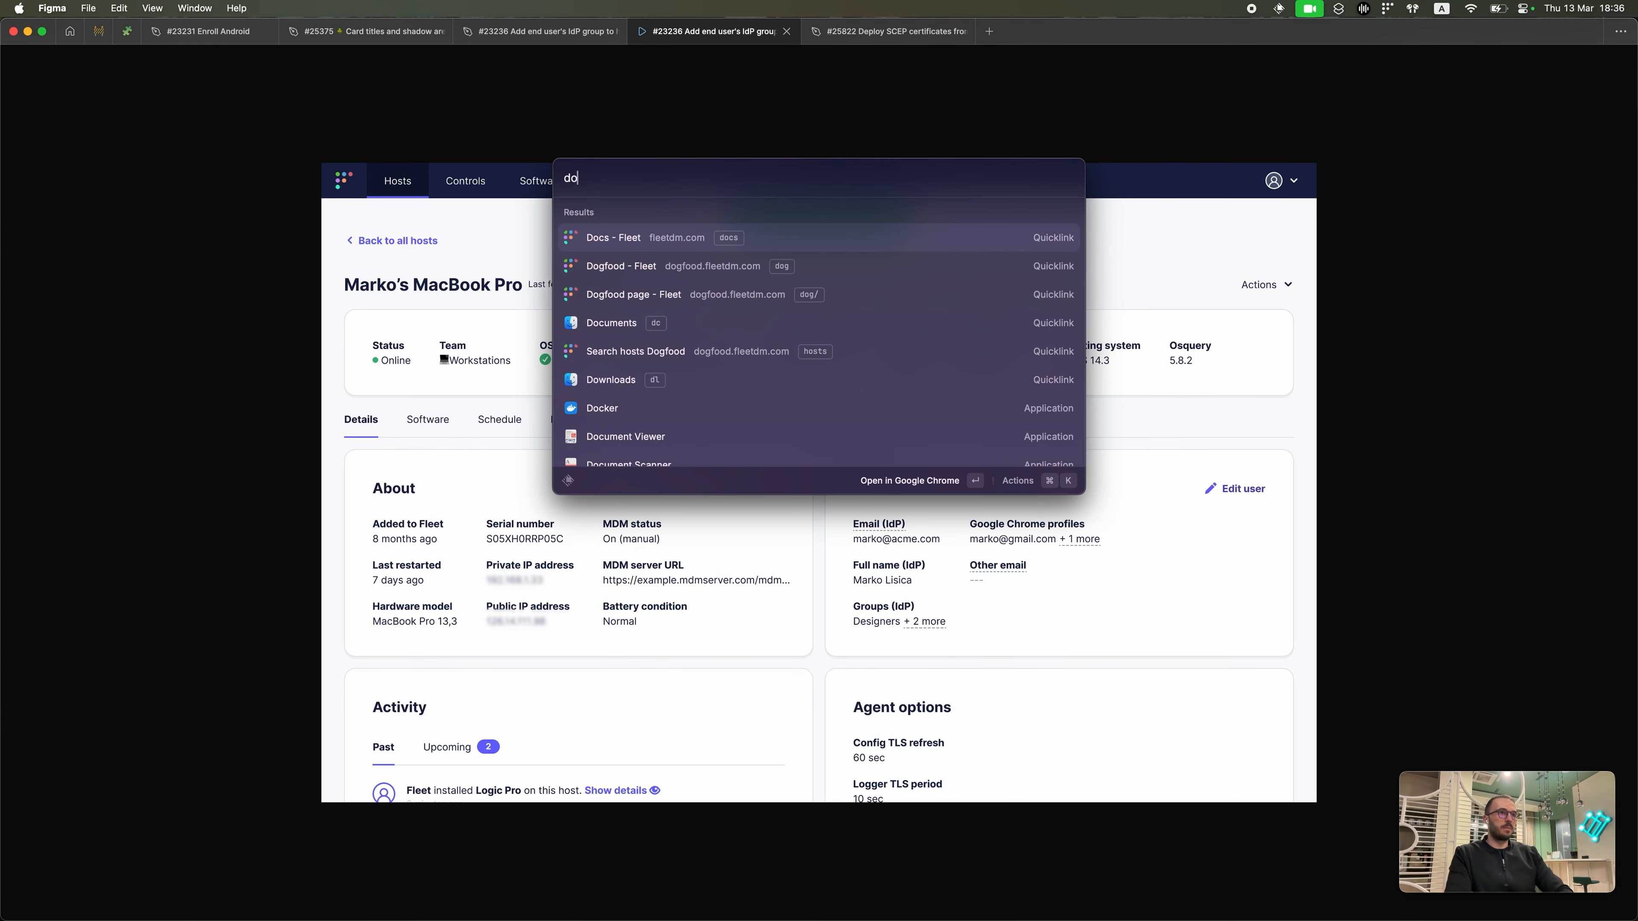
key("Down")
key("Return")
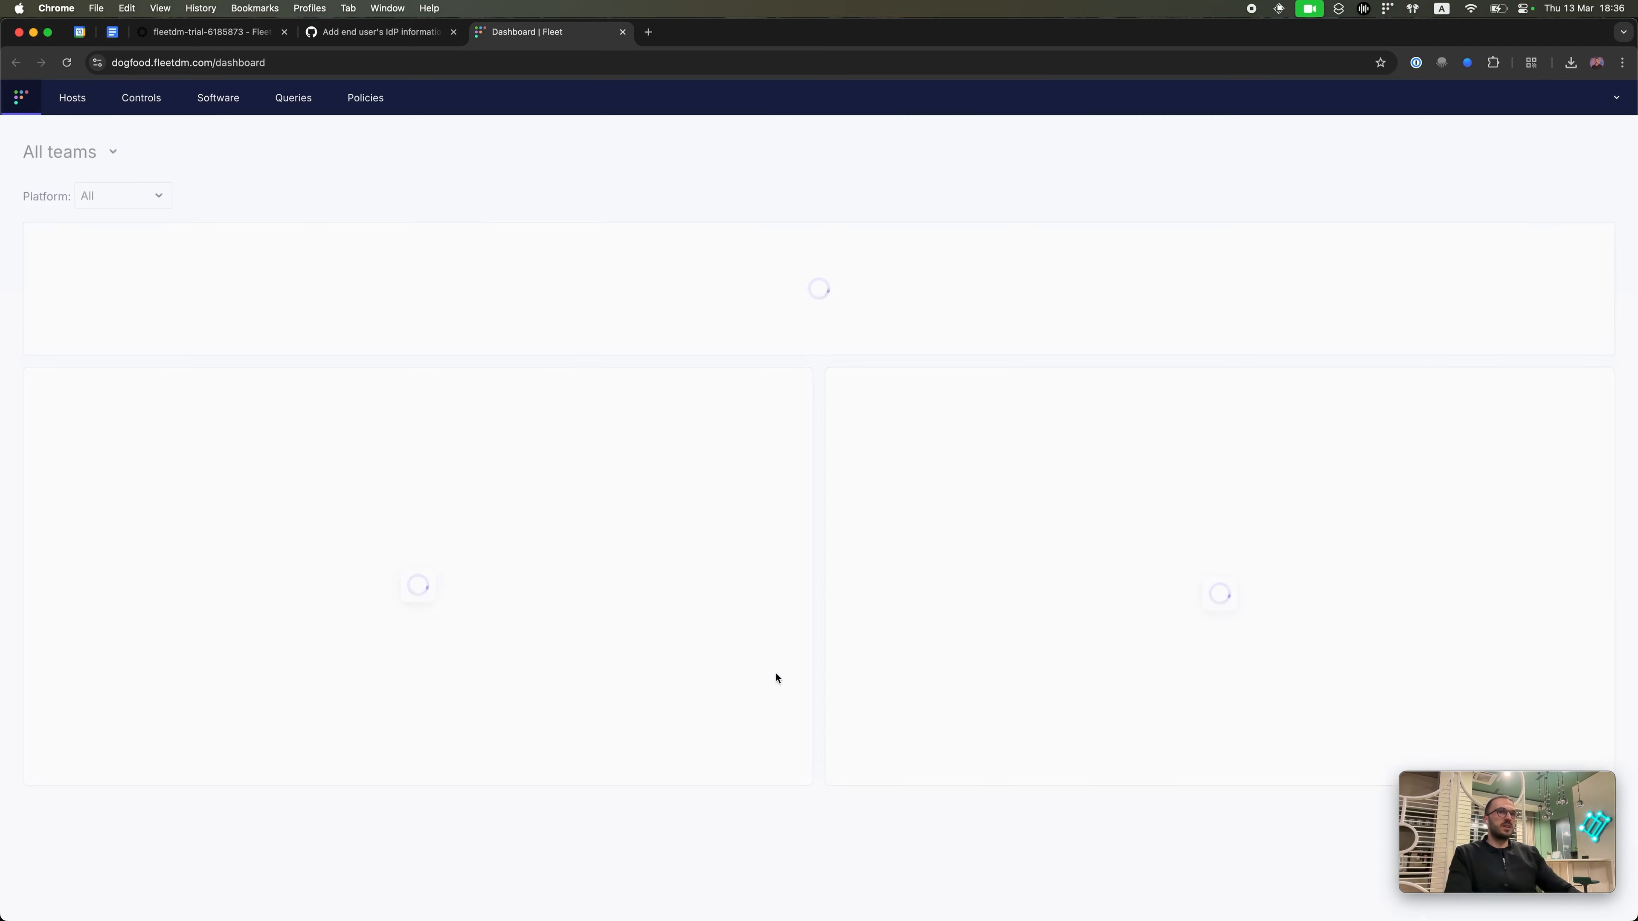
Step: Filter Fleet's Hosts list by the user's email address, narrowing 137 hosts to one Mac
left_click(73, 103)
left_click(1537, 204)
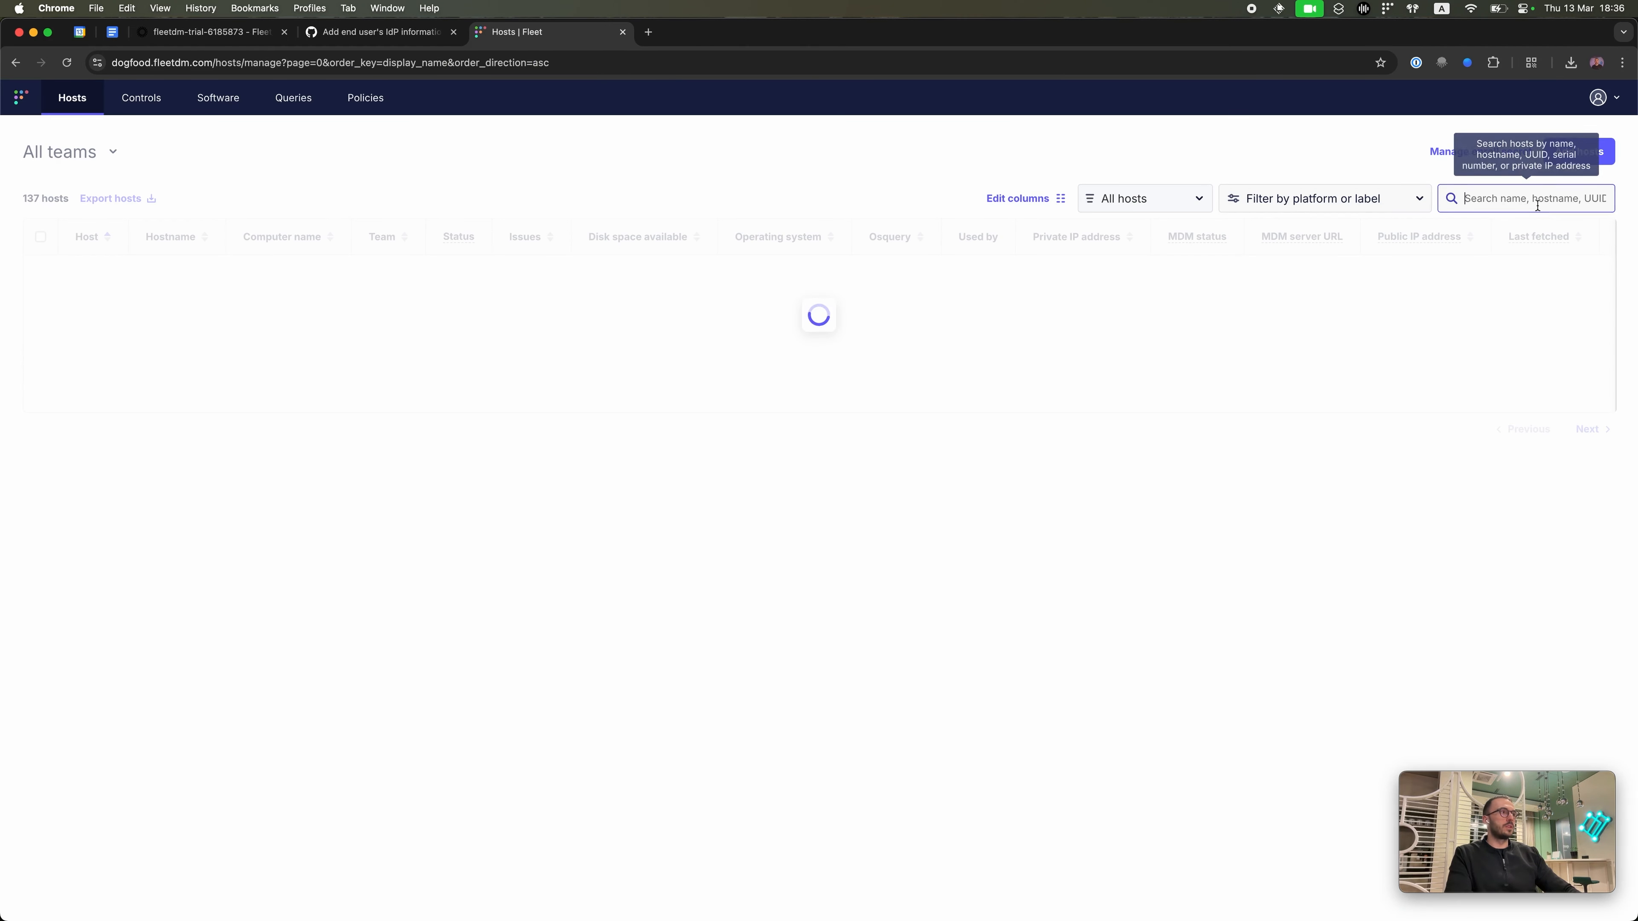
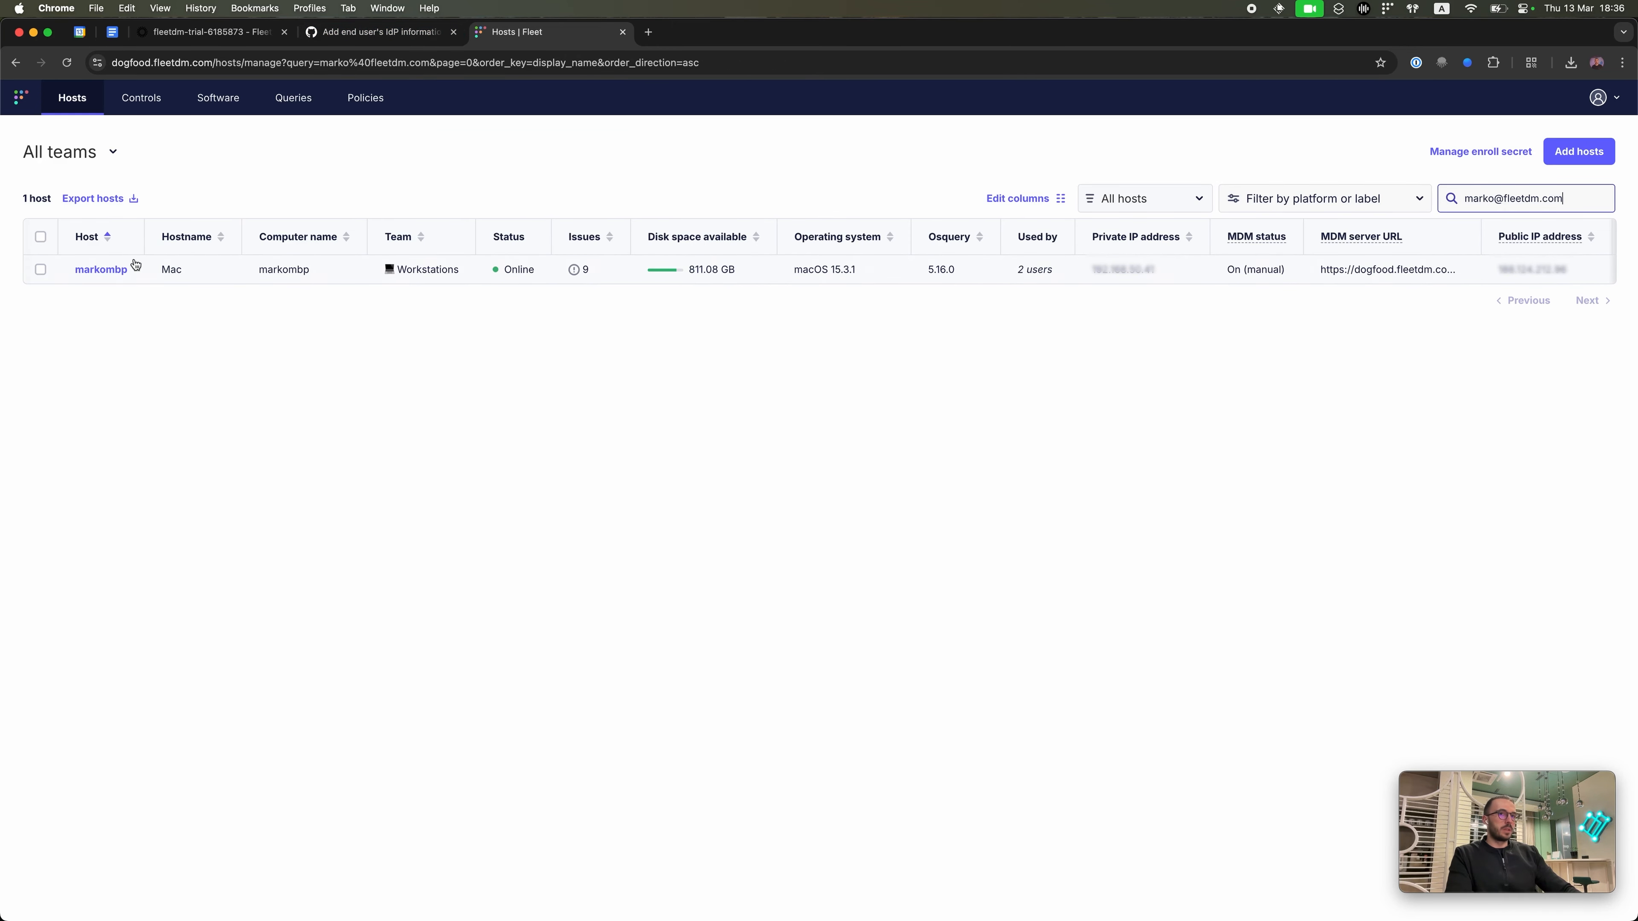
key("ctrl+Up")
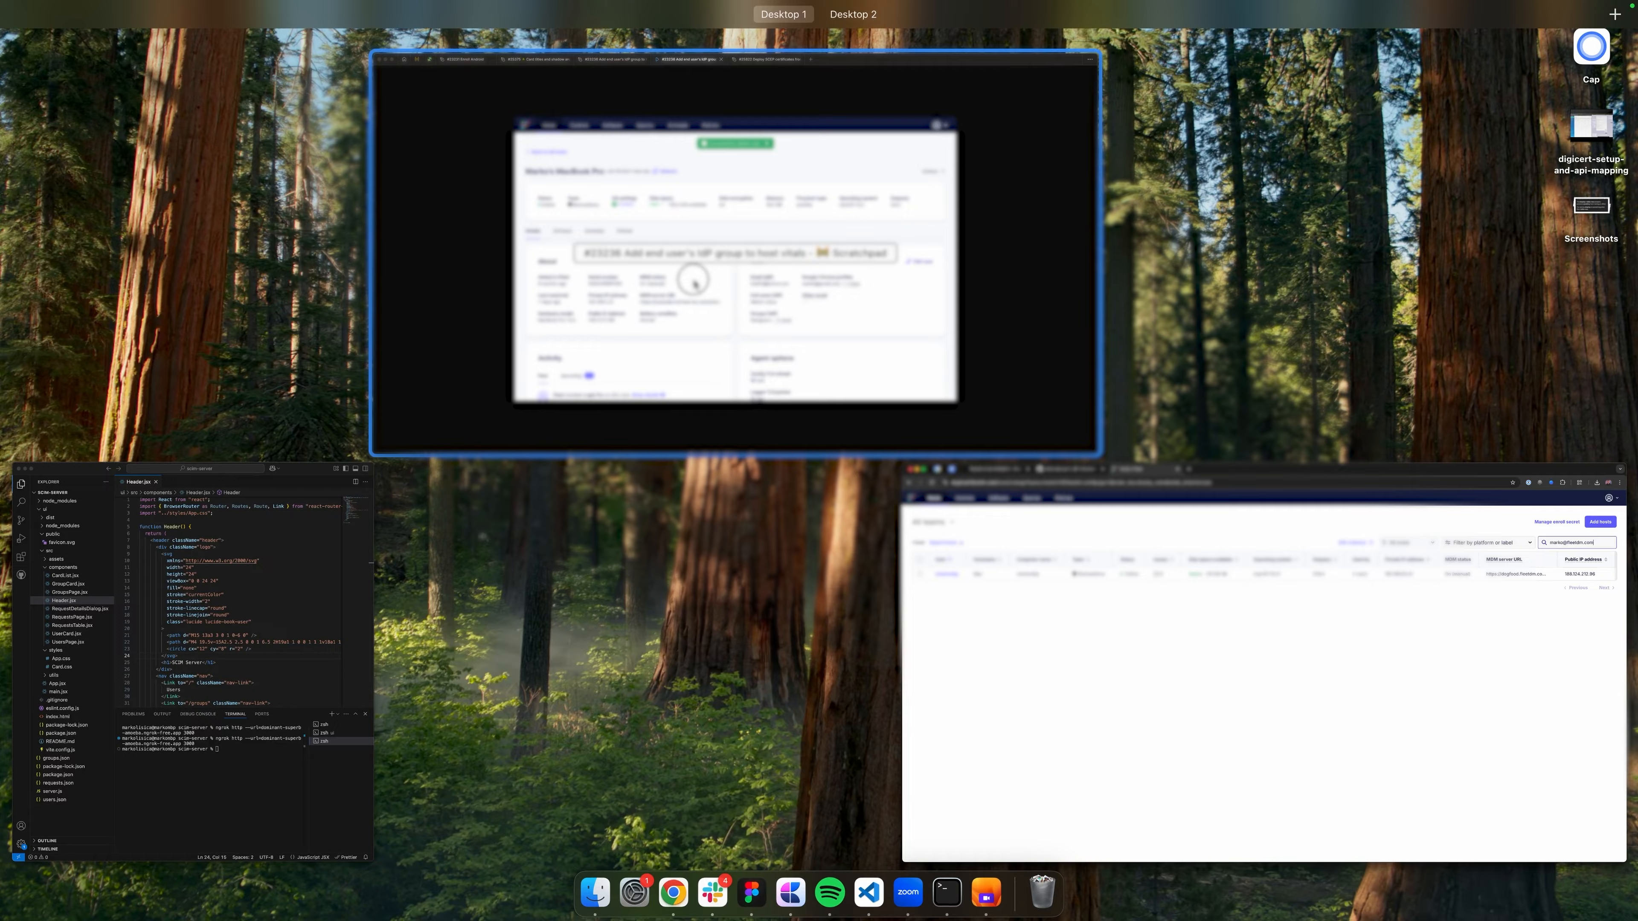
Step: Bring up the Okta SCIM 2.0 Protocol Reference and scroll to its Create users section
left_click(697, 283)
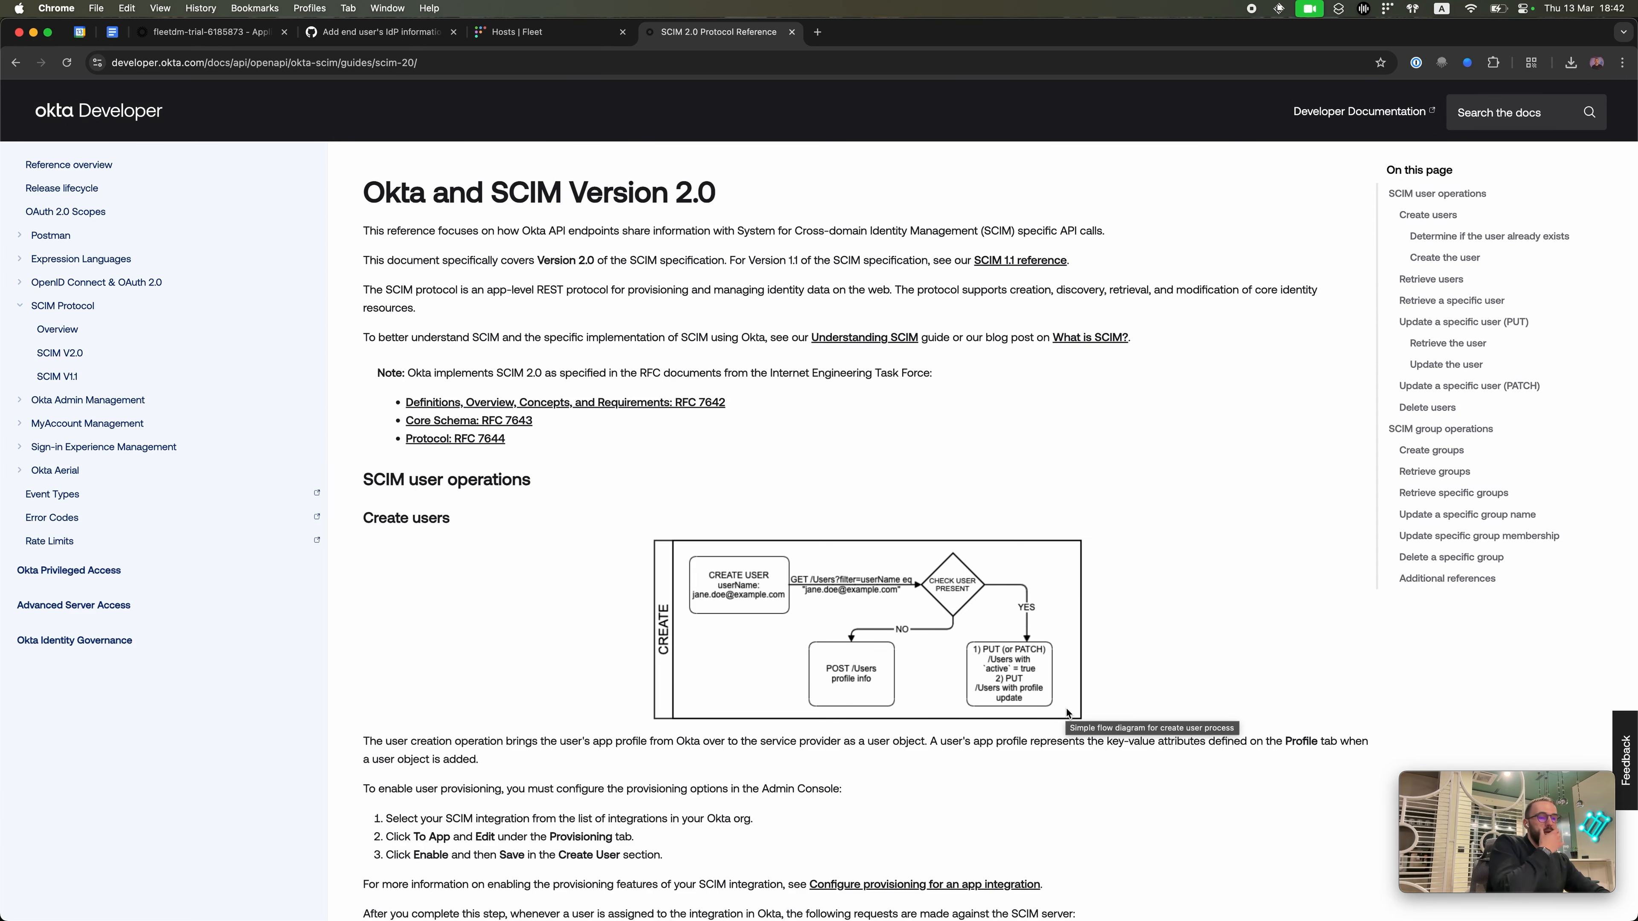
scroll(1066, 707, "down", 3)
scroll(1066, 707, "down", 5)
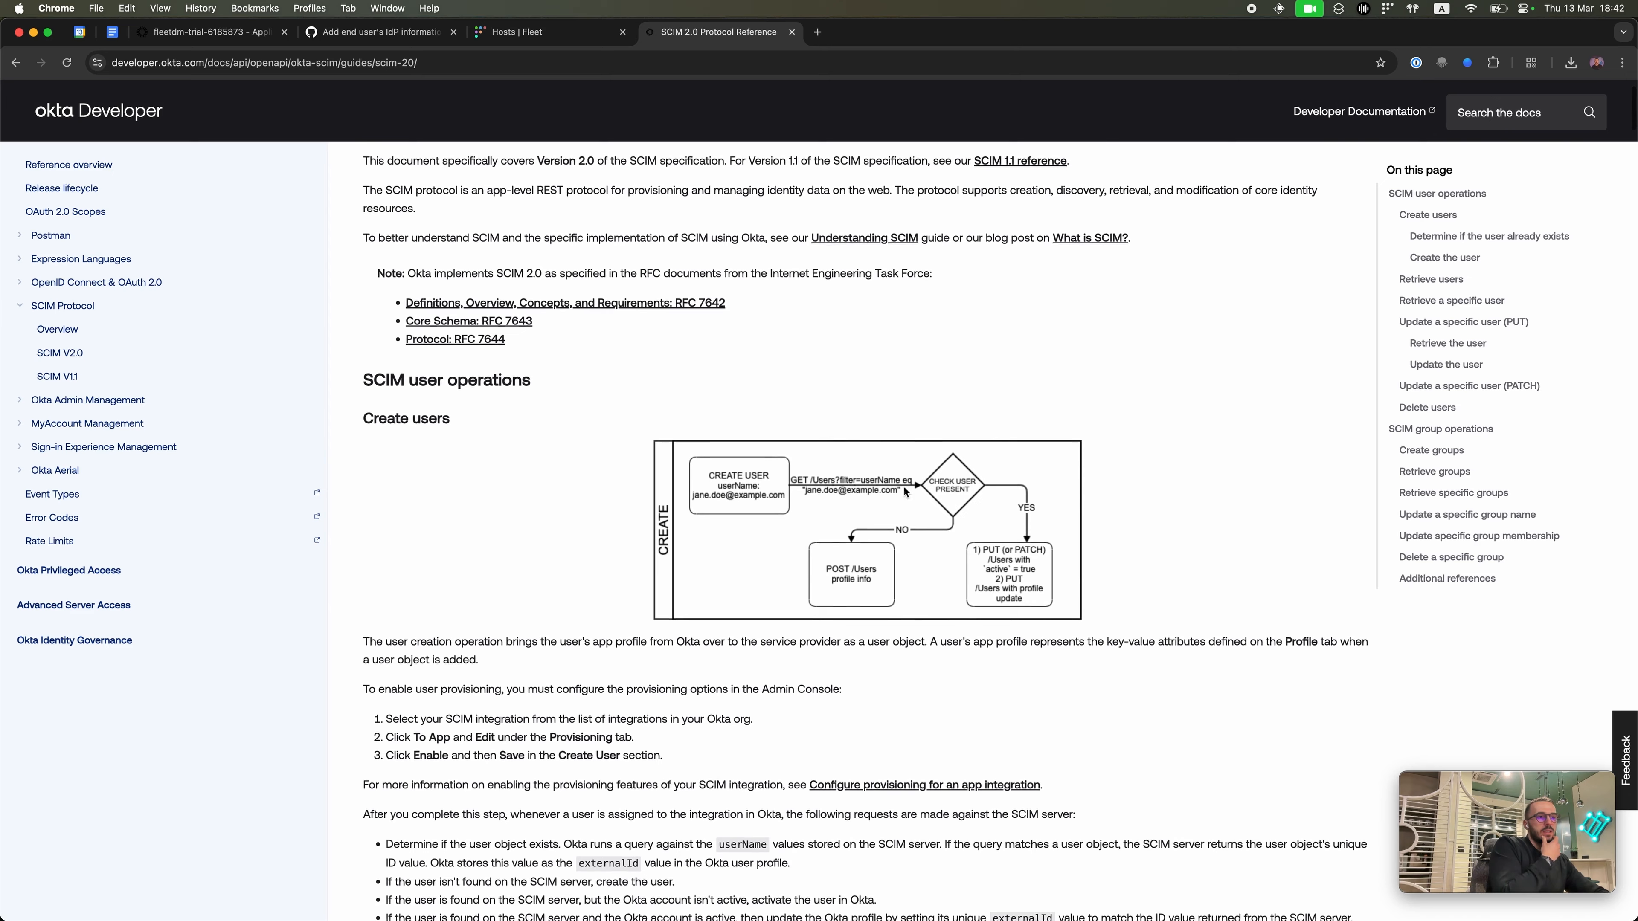
Step: Advance the Figma prototype to the 'Successfully added user' host details frame with IdP email, name and groups
key("ctrl+Up")
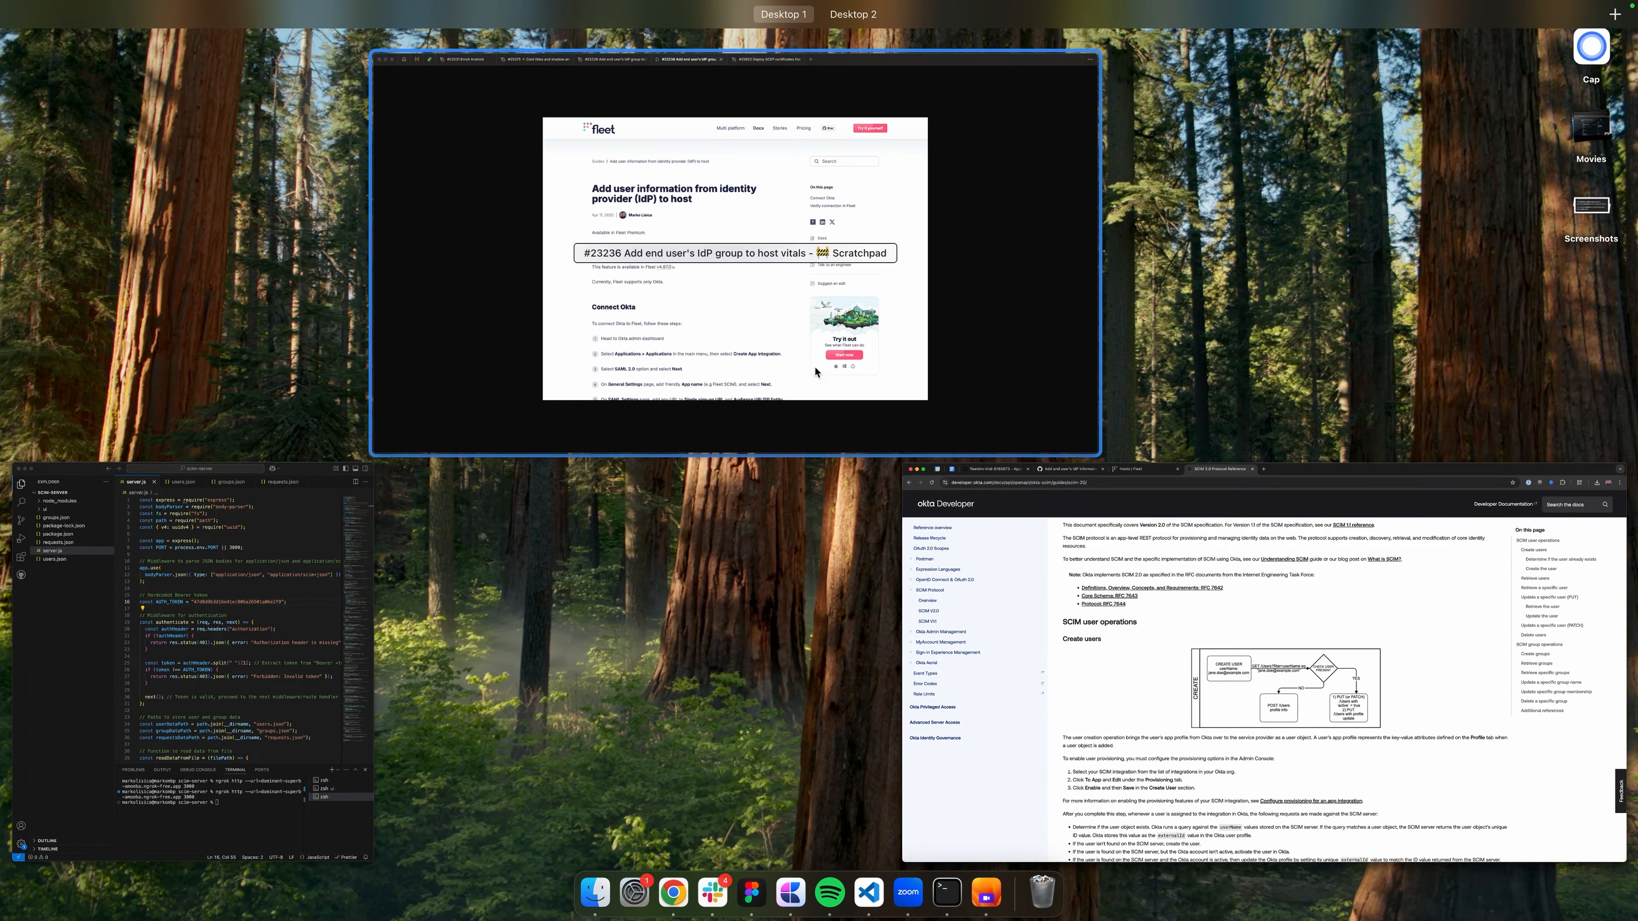
left_click(800, 316)
key("Right")
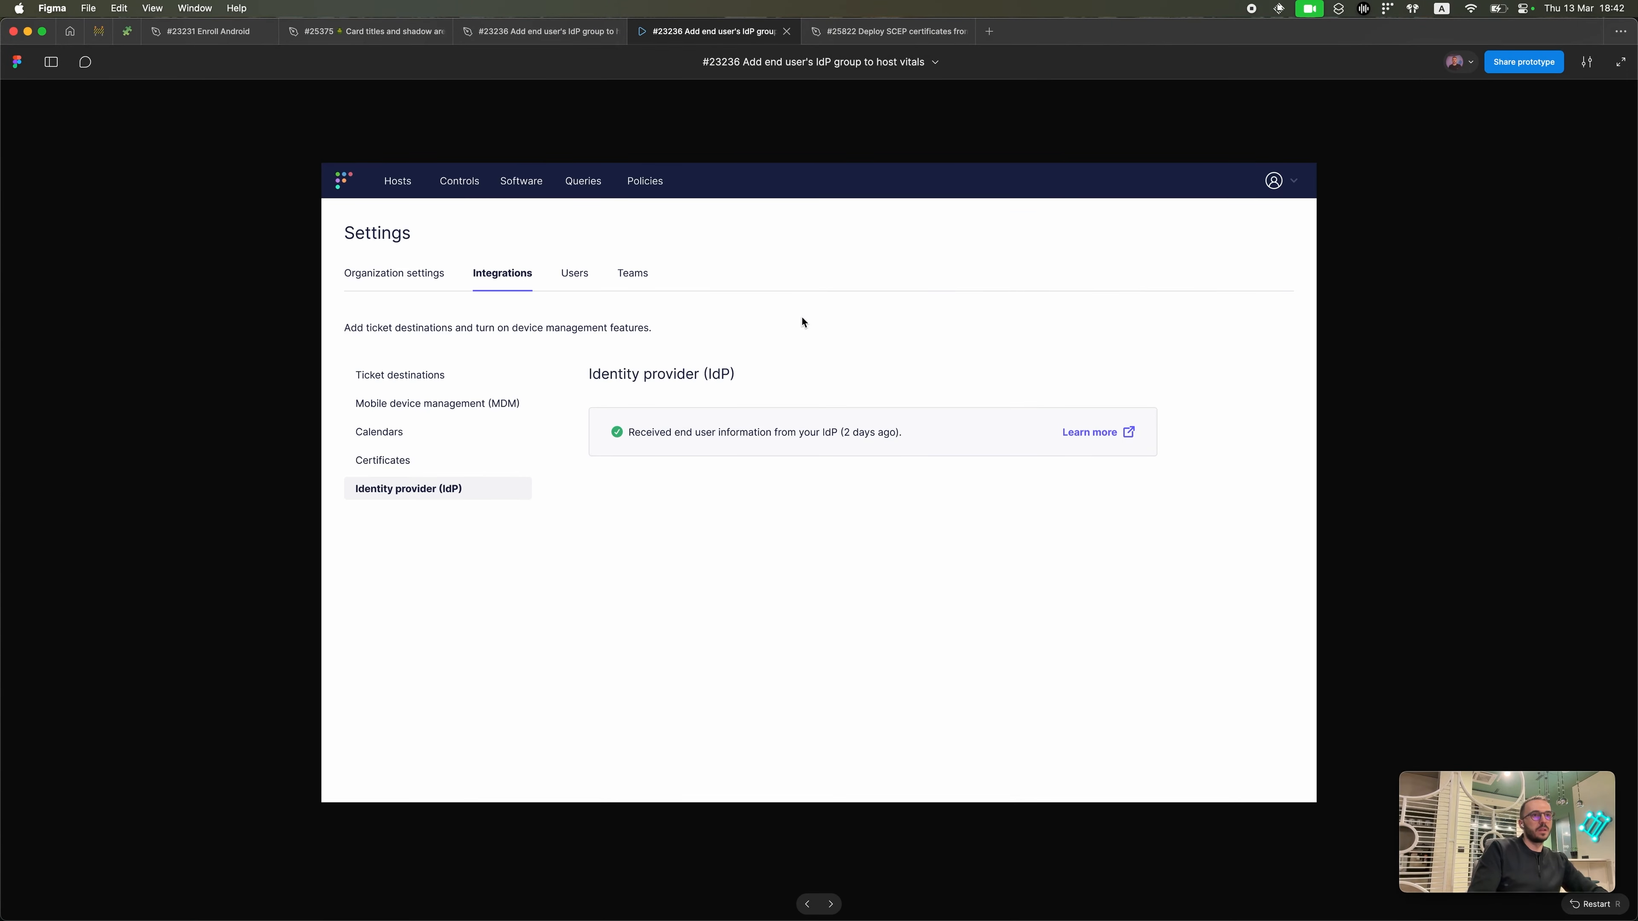
left_click(398, 183)
mouse_move(871, 532)
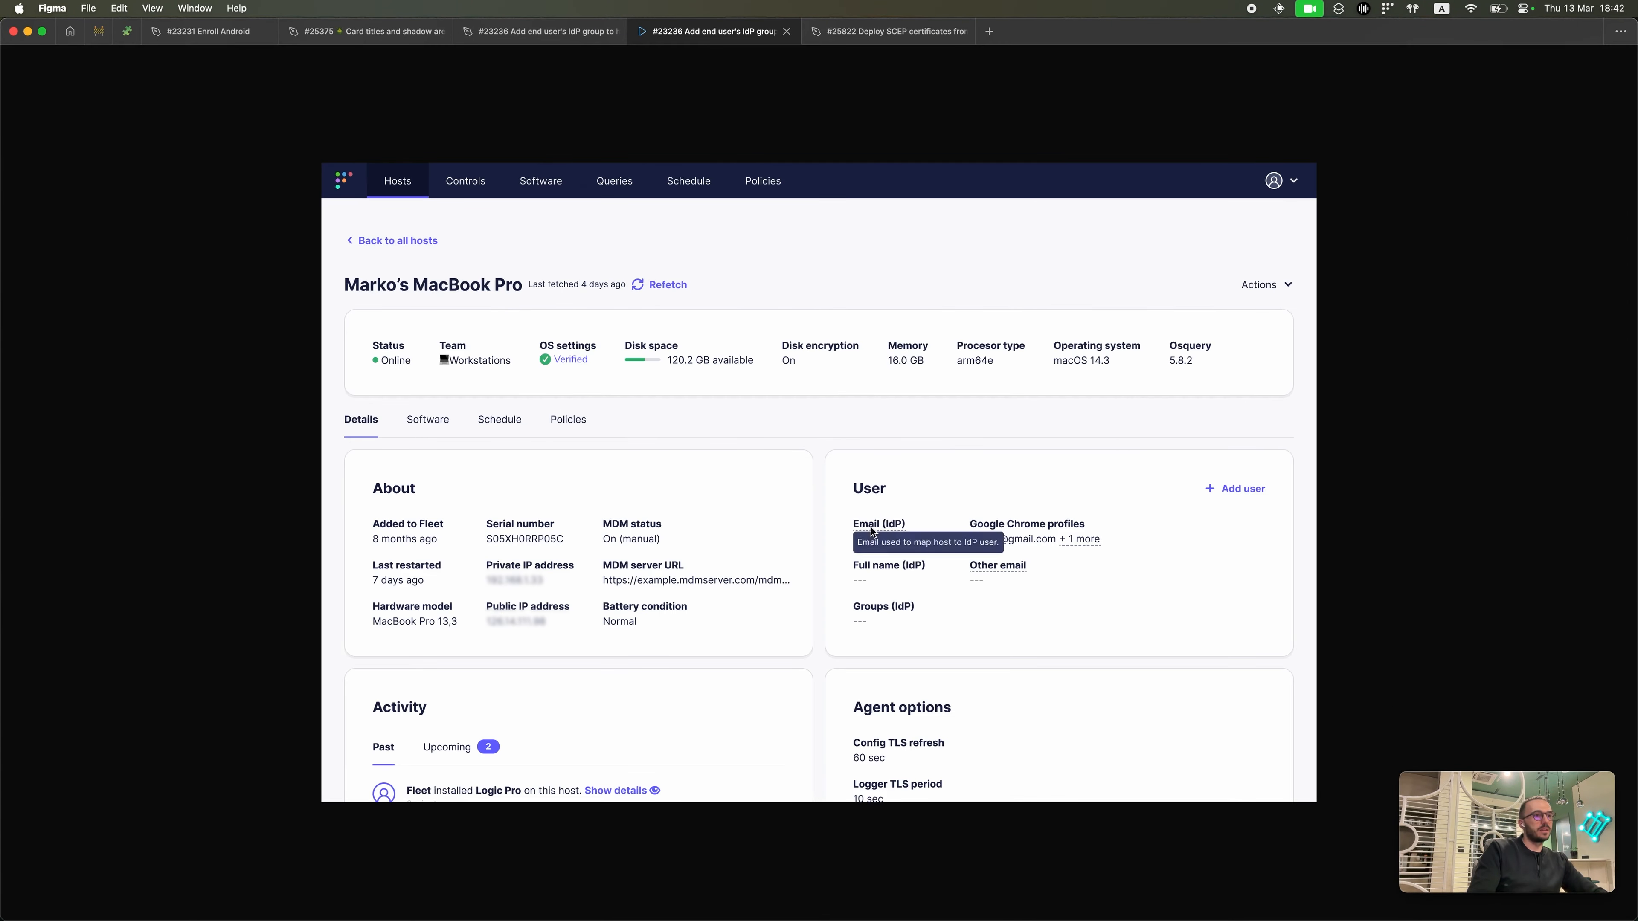
key("Right")
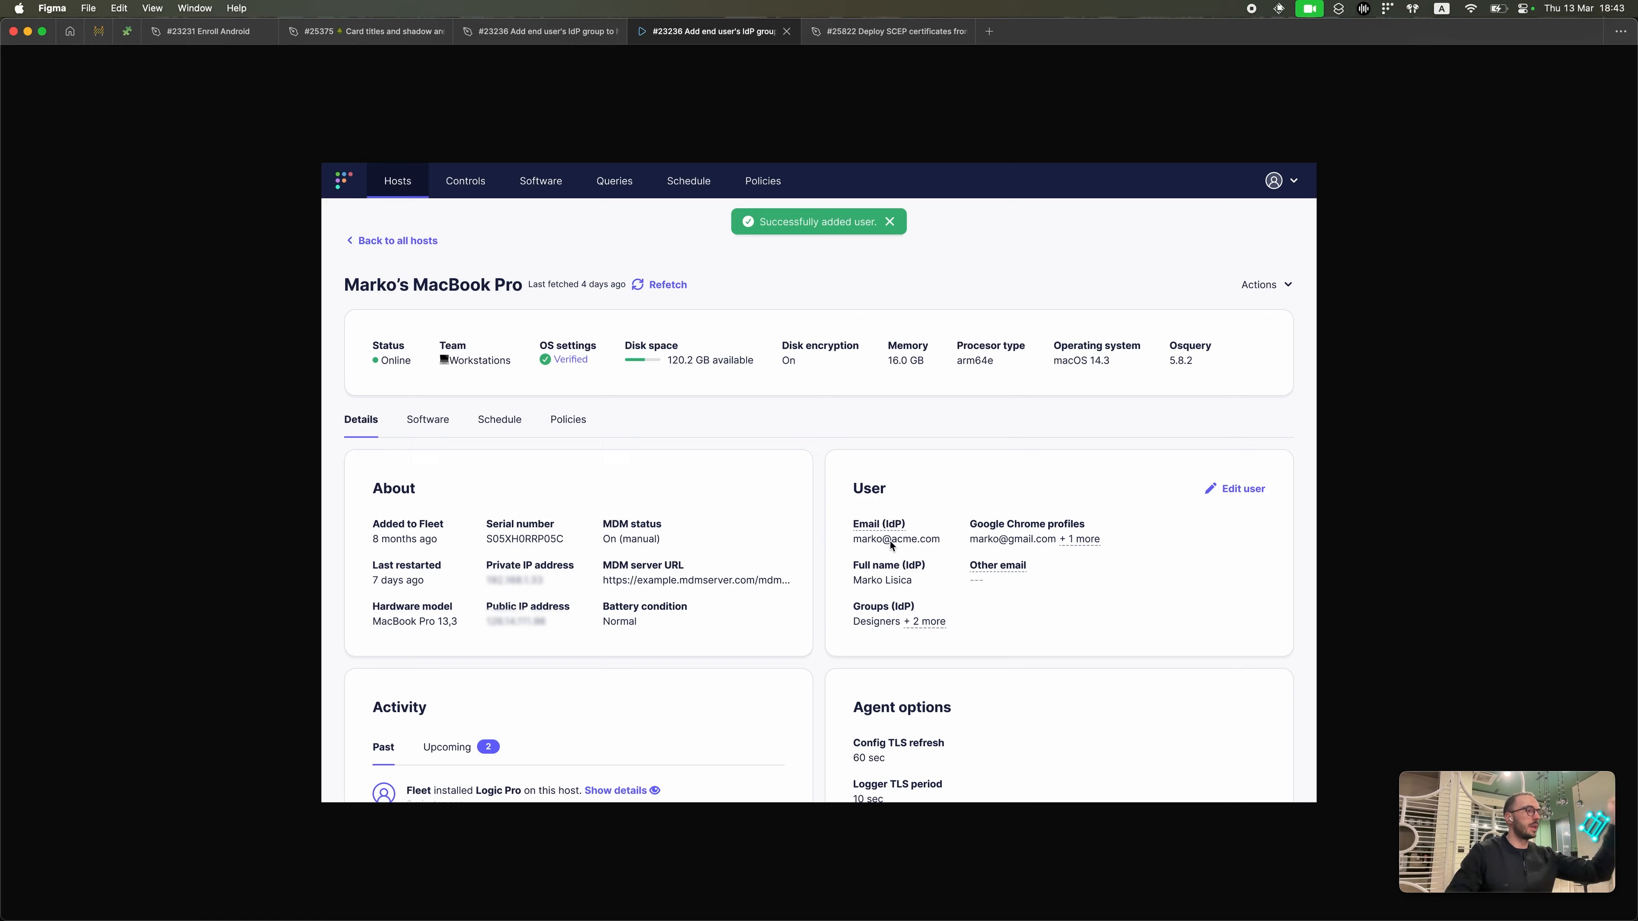
Step: Return to Chrome and scroll the SCIM reference up to the Okta and SCIM Version 2.0 title
key("ctrl+Up")
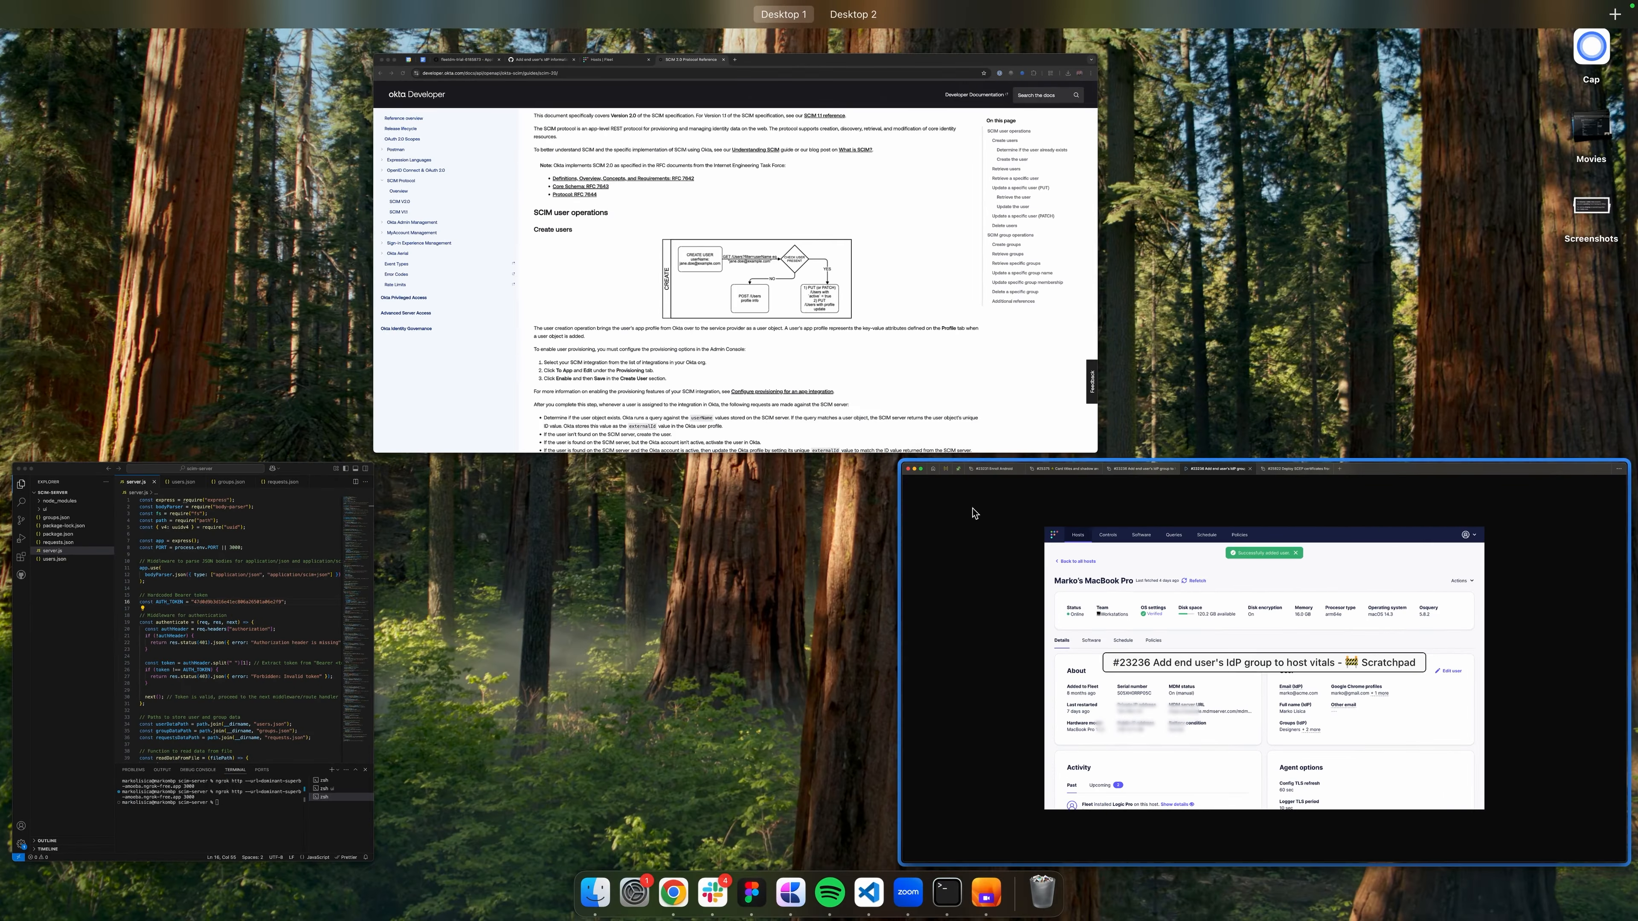
left_click(929, 374)
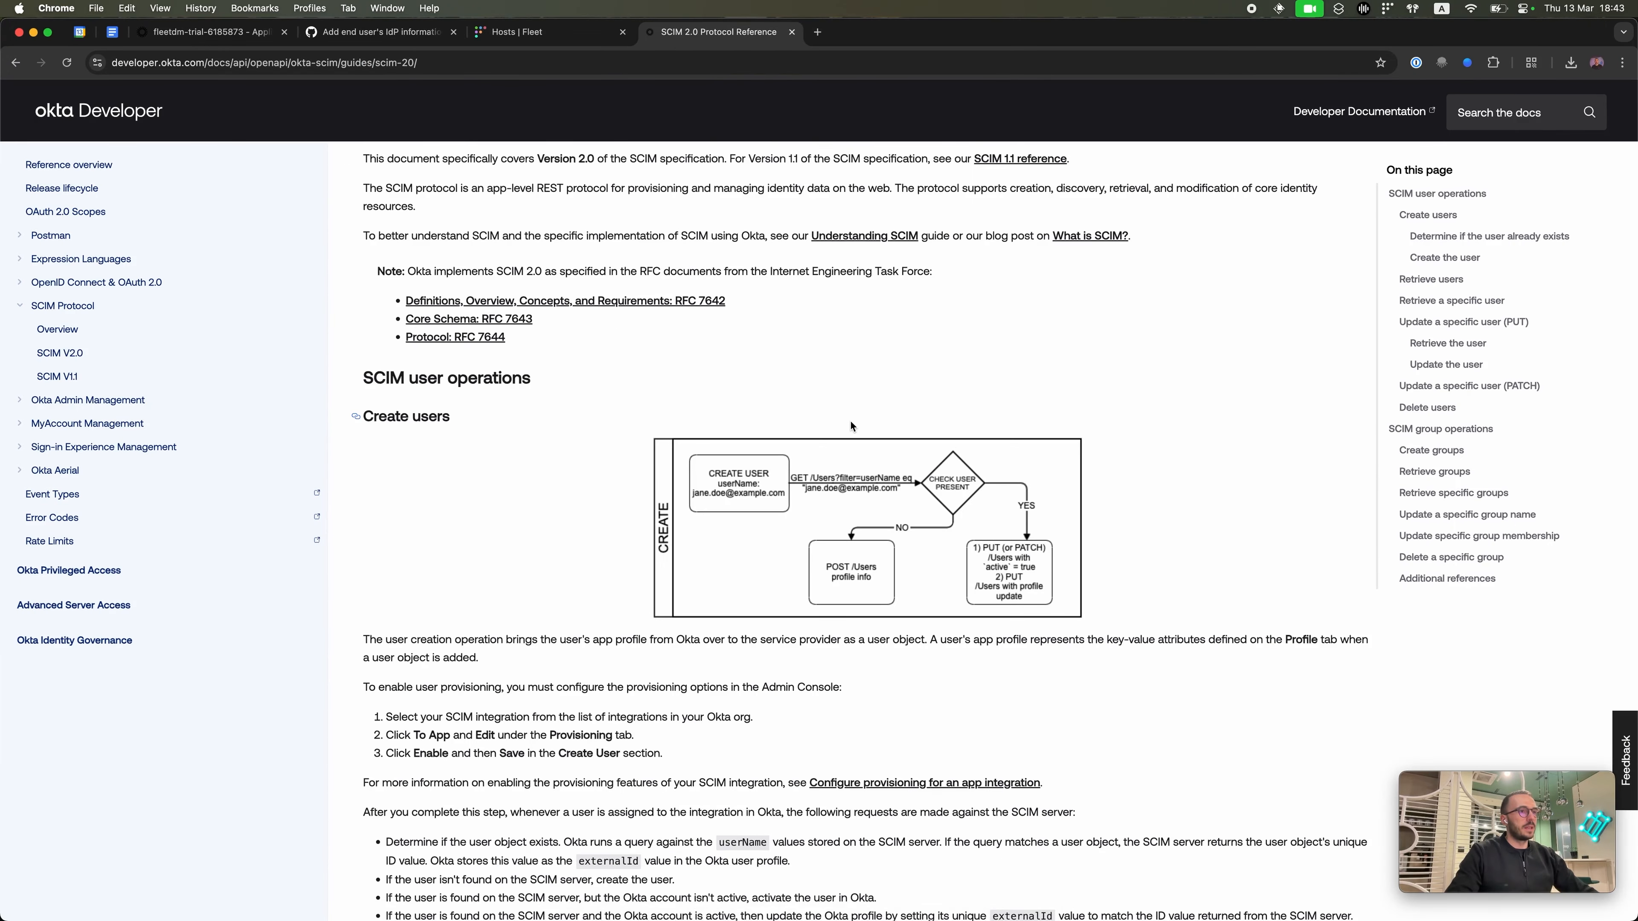
scroll(850, 422, "up", 2)
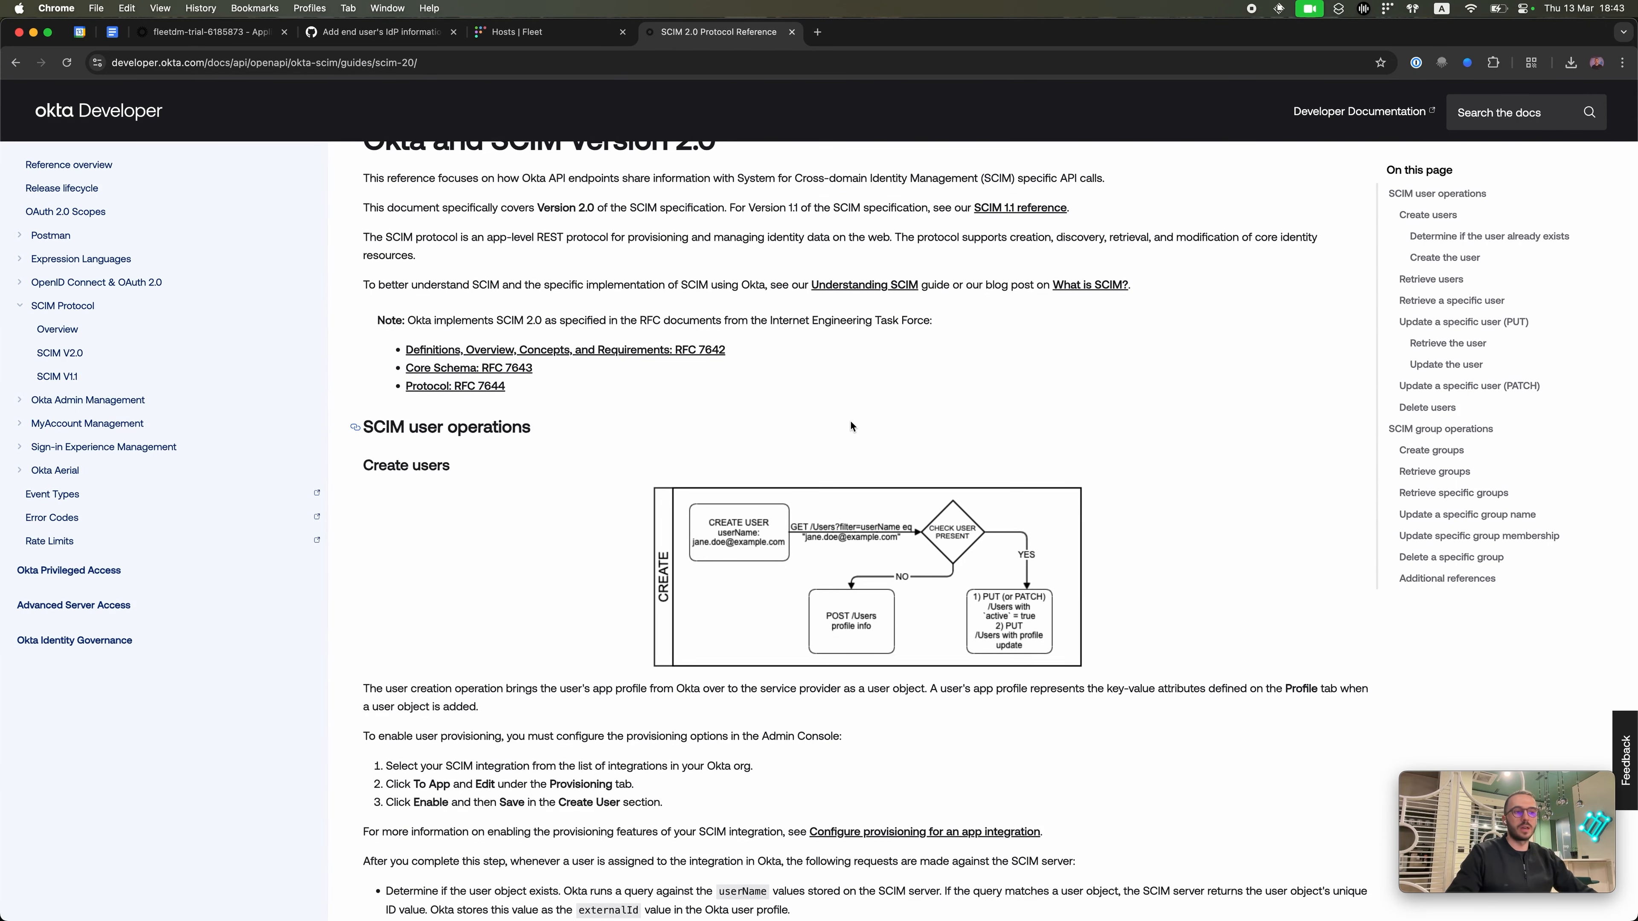
scroll(850, 423, "up", 1)
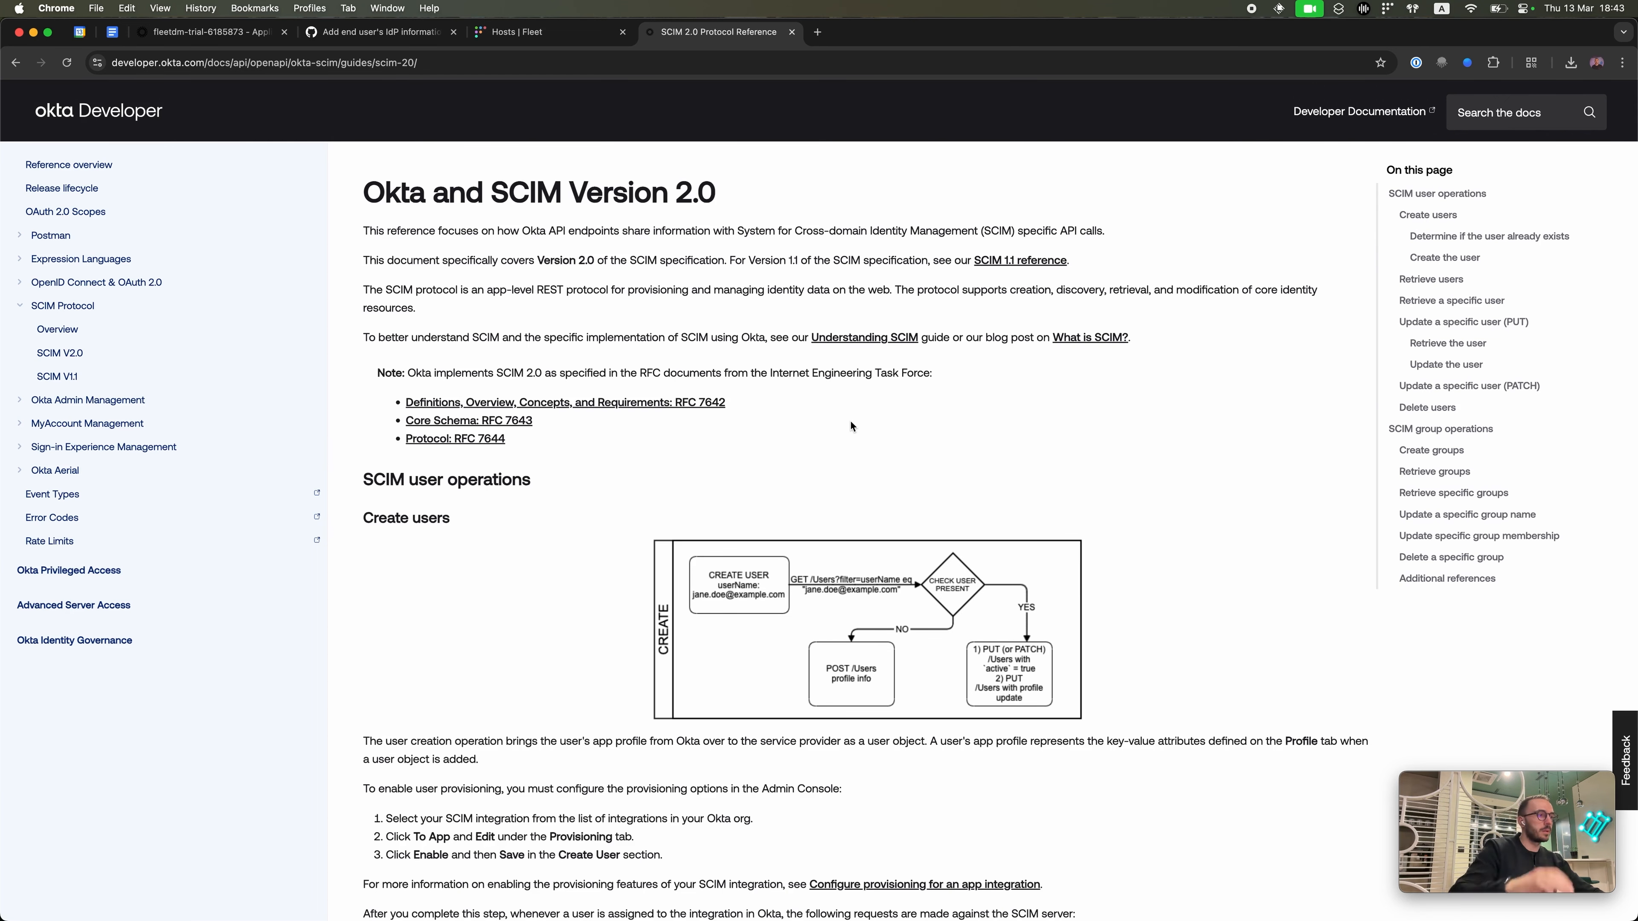
Step: Step the Figma prototype back to the IdP guide's Connect Okta steps
left_click(245, 26)
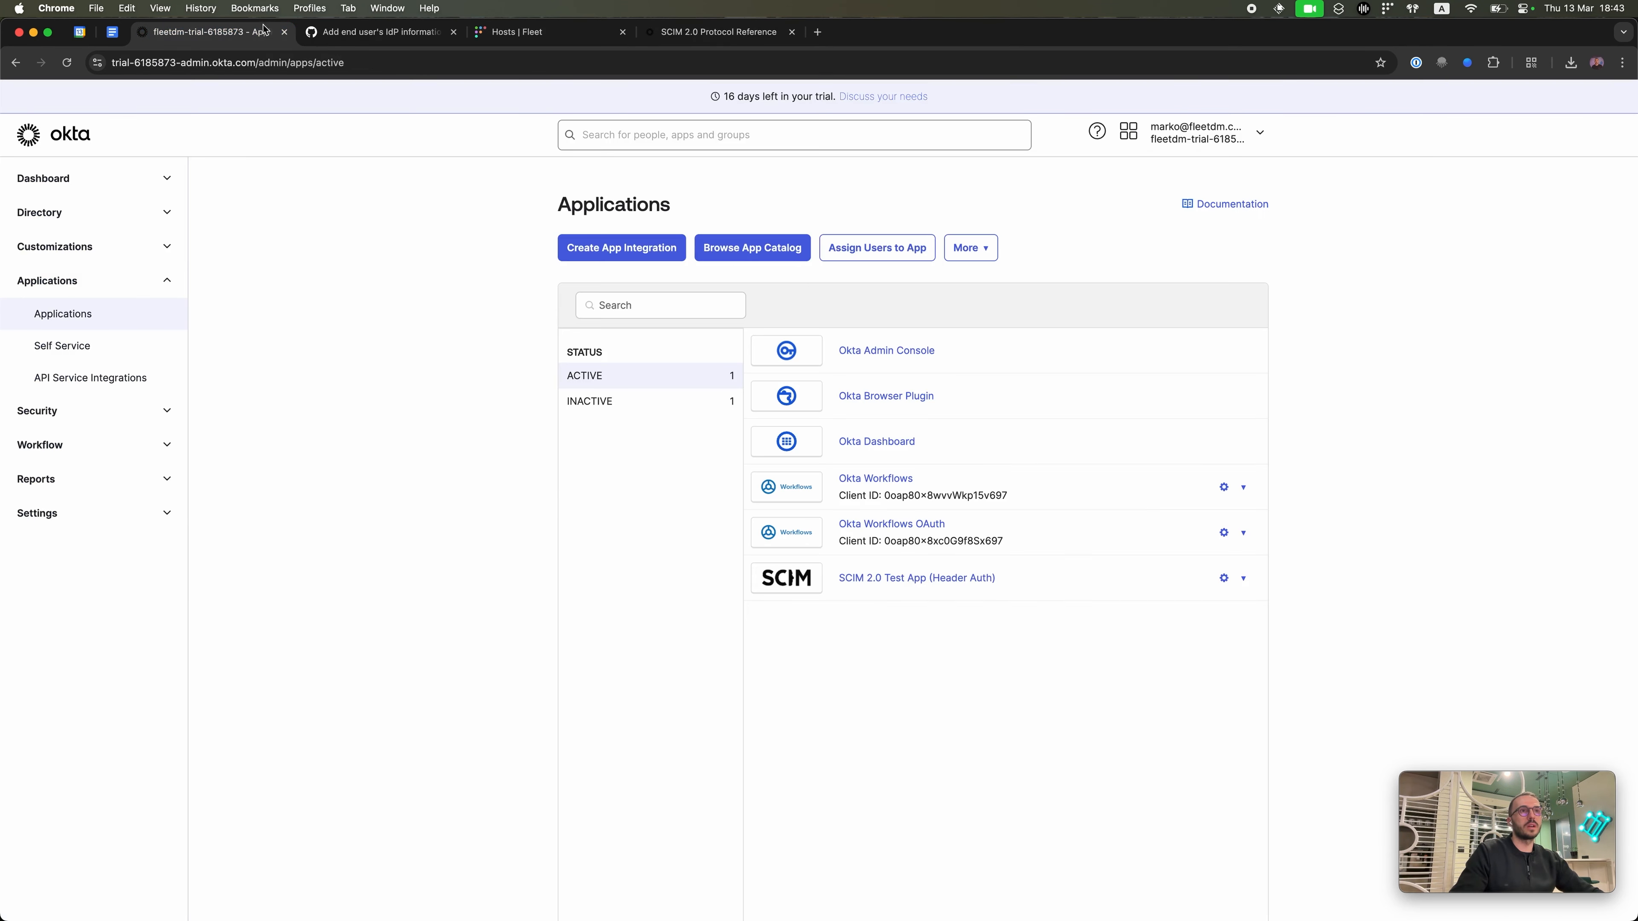
key("ctrl+Up")
left_click(700, 326)
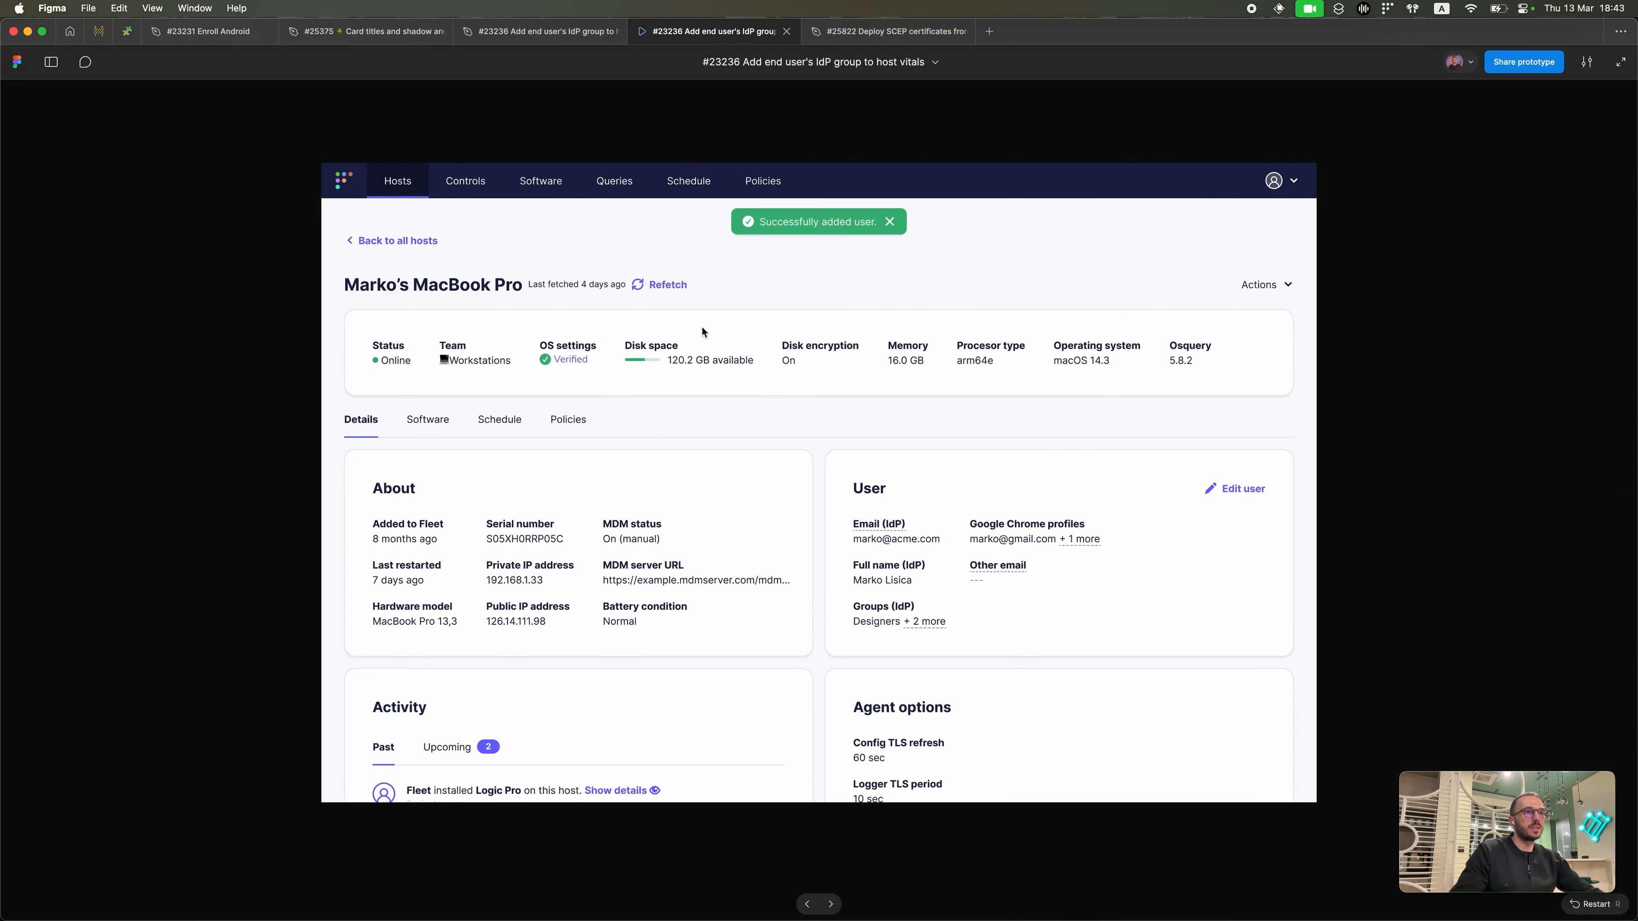
key("Left")
key("Left")
key("Left")
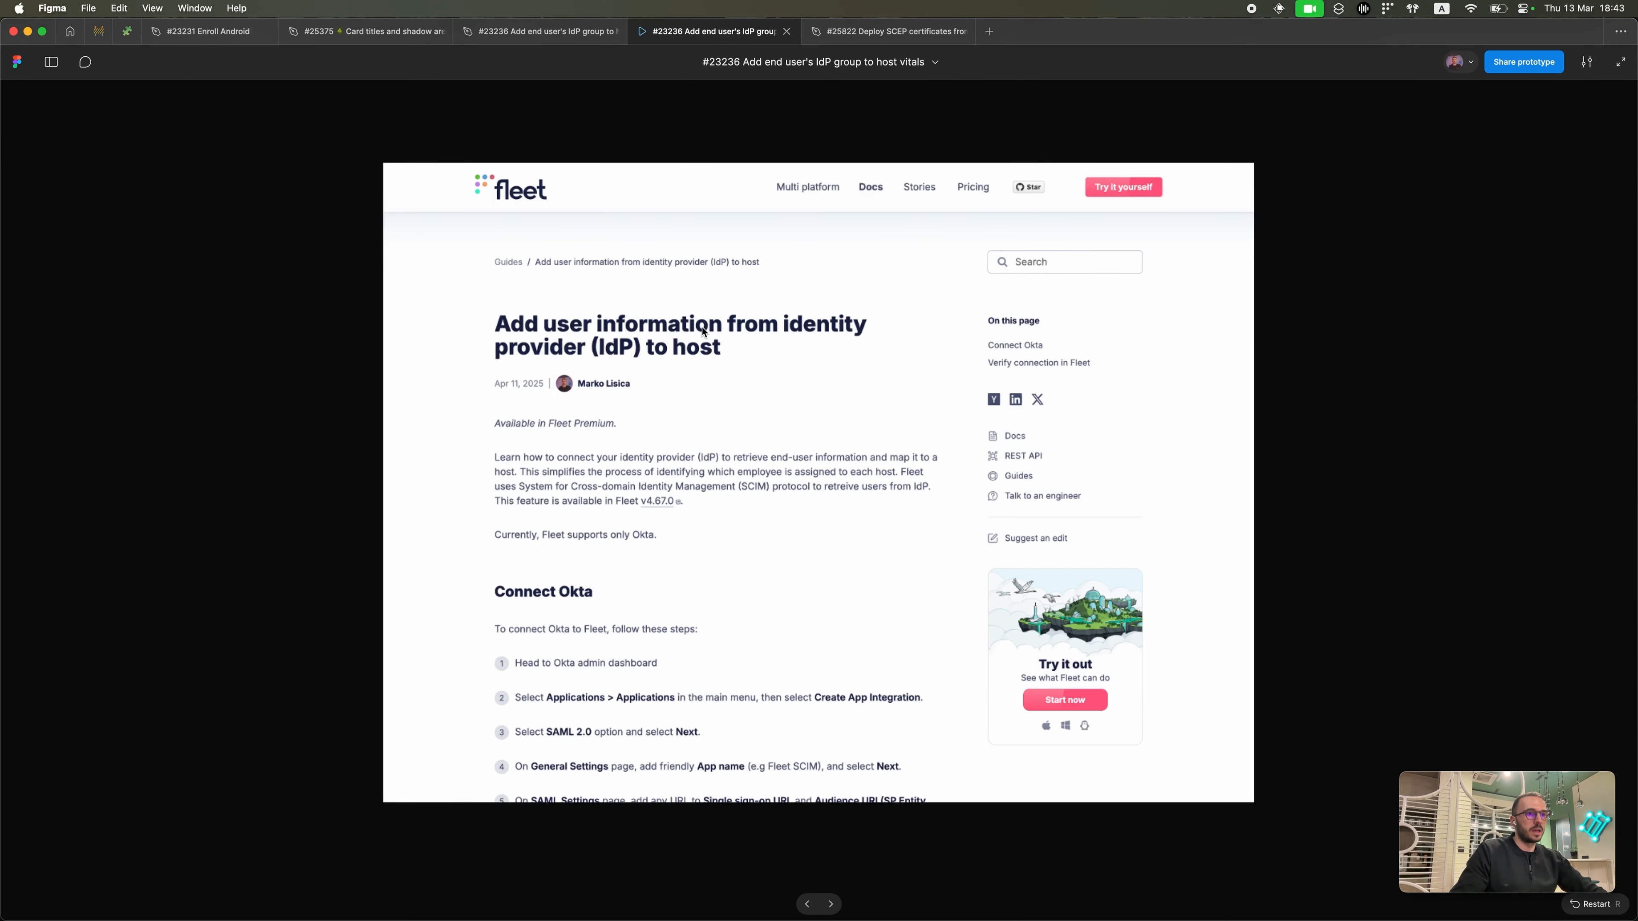
scroll(667, 525, "down", 5)
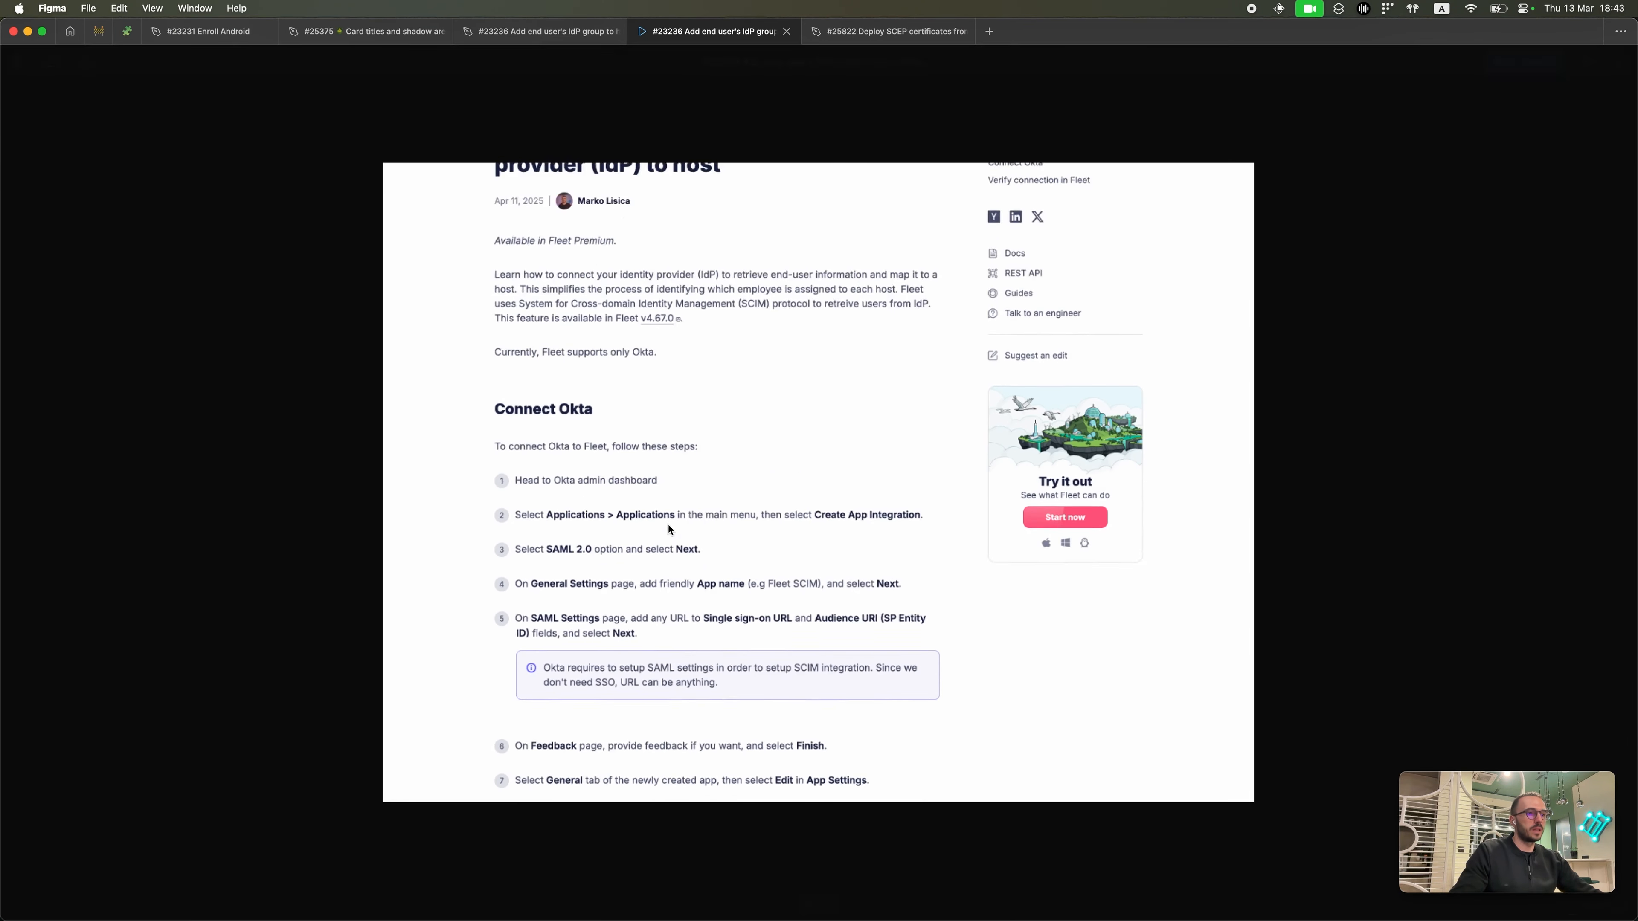
Step: Bring the scim-server project in VS Code to the front
key("super+Tab")
mouse_move(596, 918)
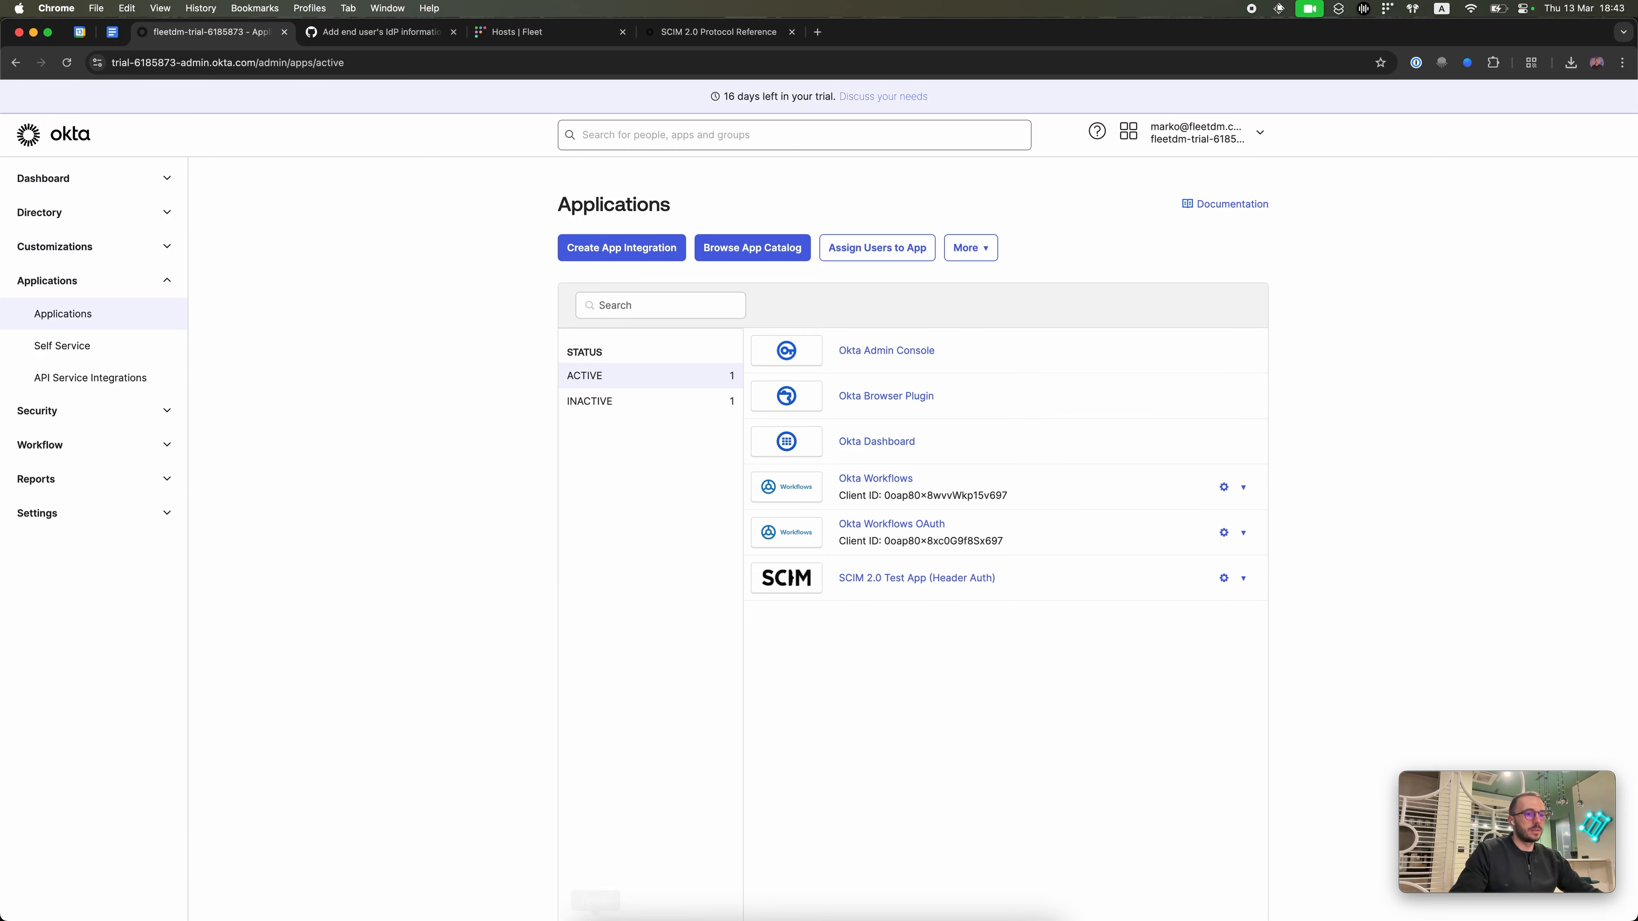
left_click(869, 893)
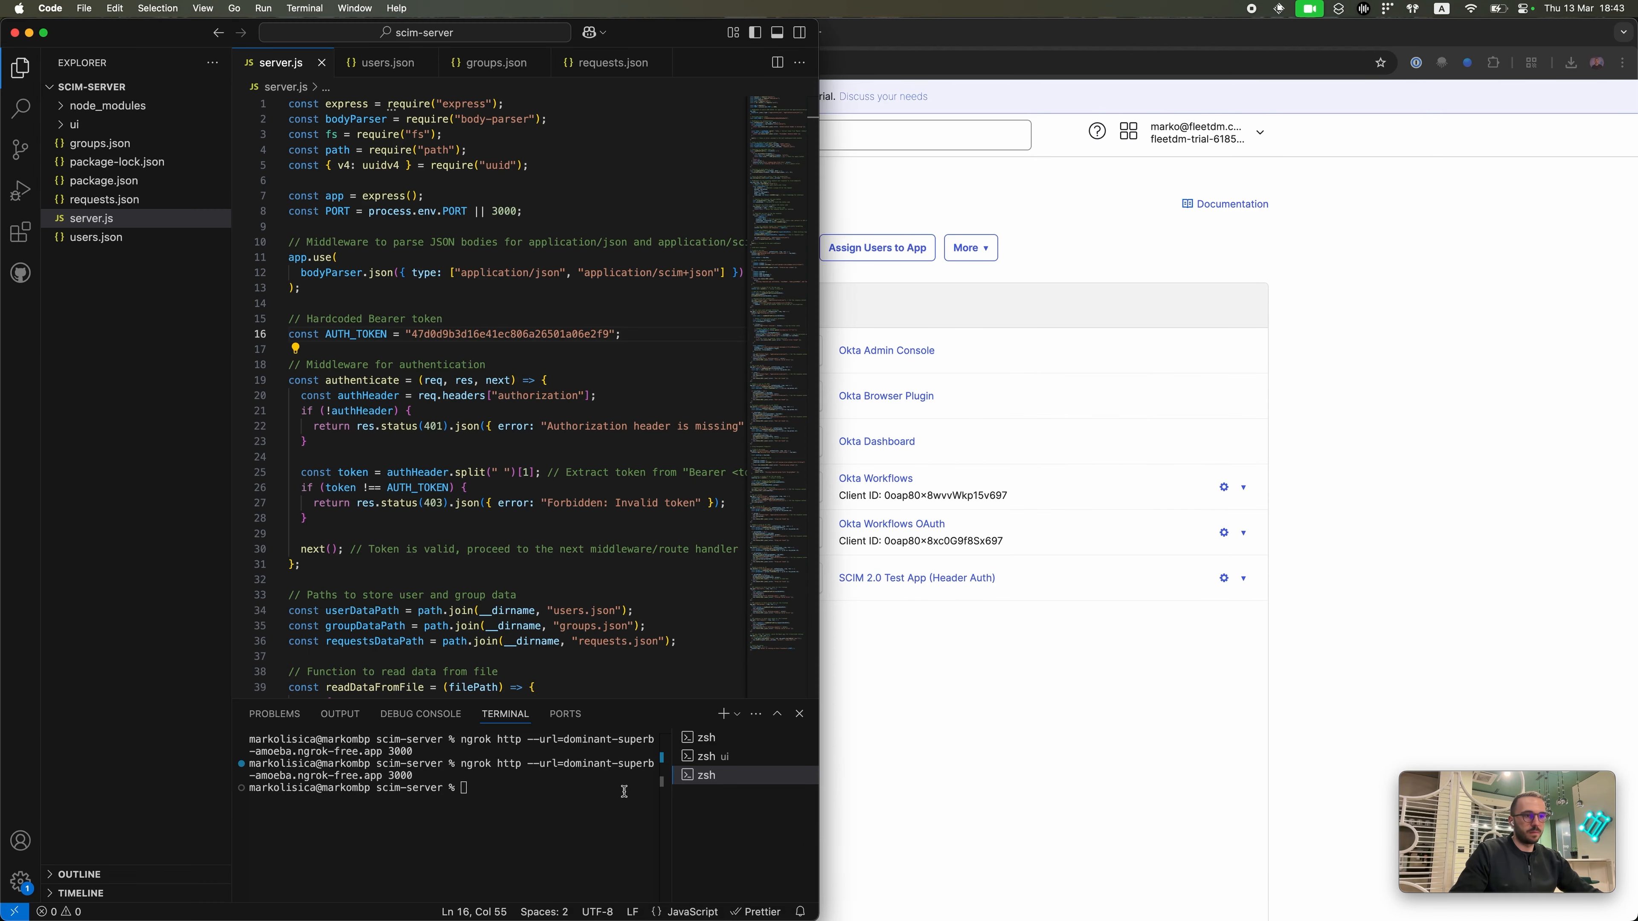
Step: Restart the SCIM server with node server.js on localhost:3000
left_click(706, 745)
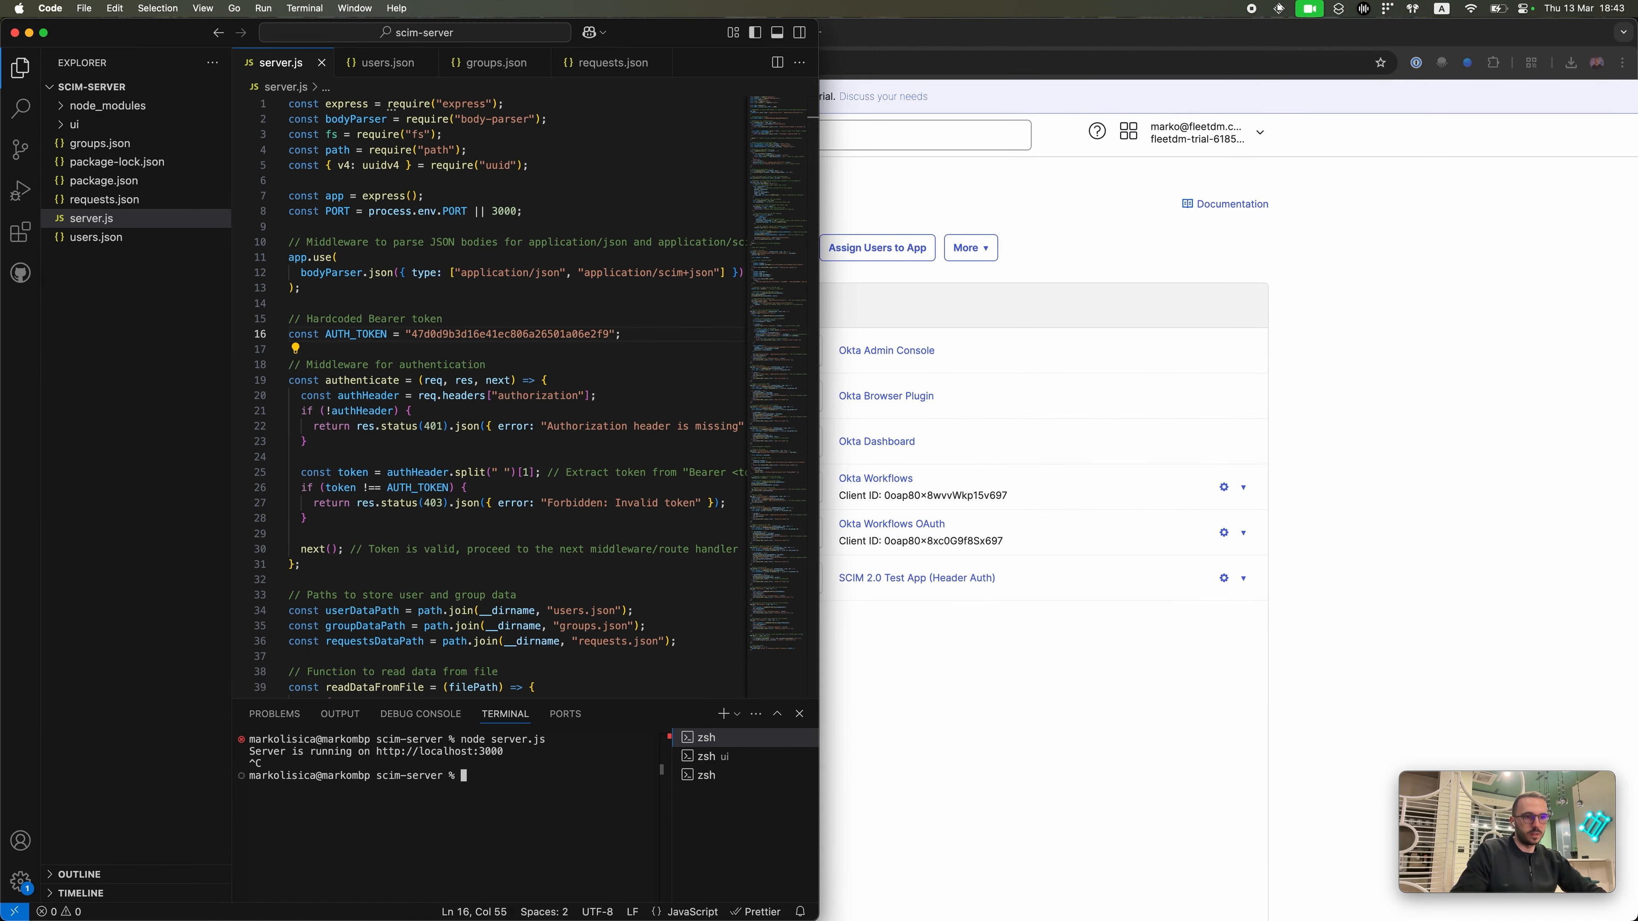
key("Up")
key("Return")
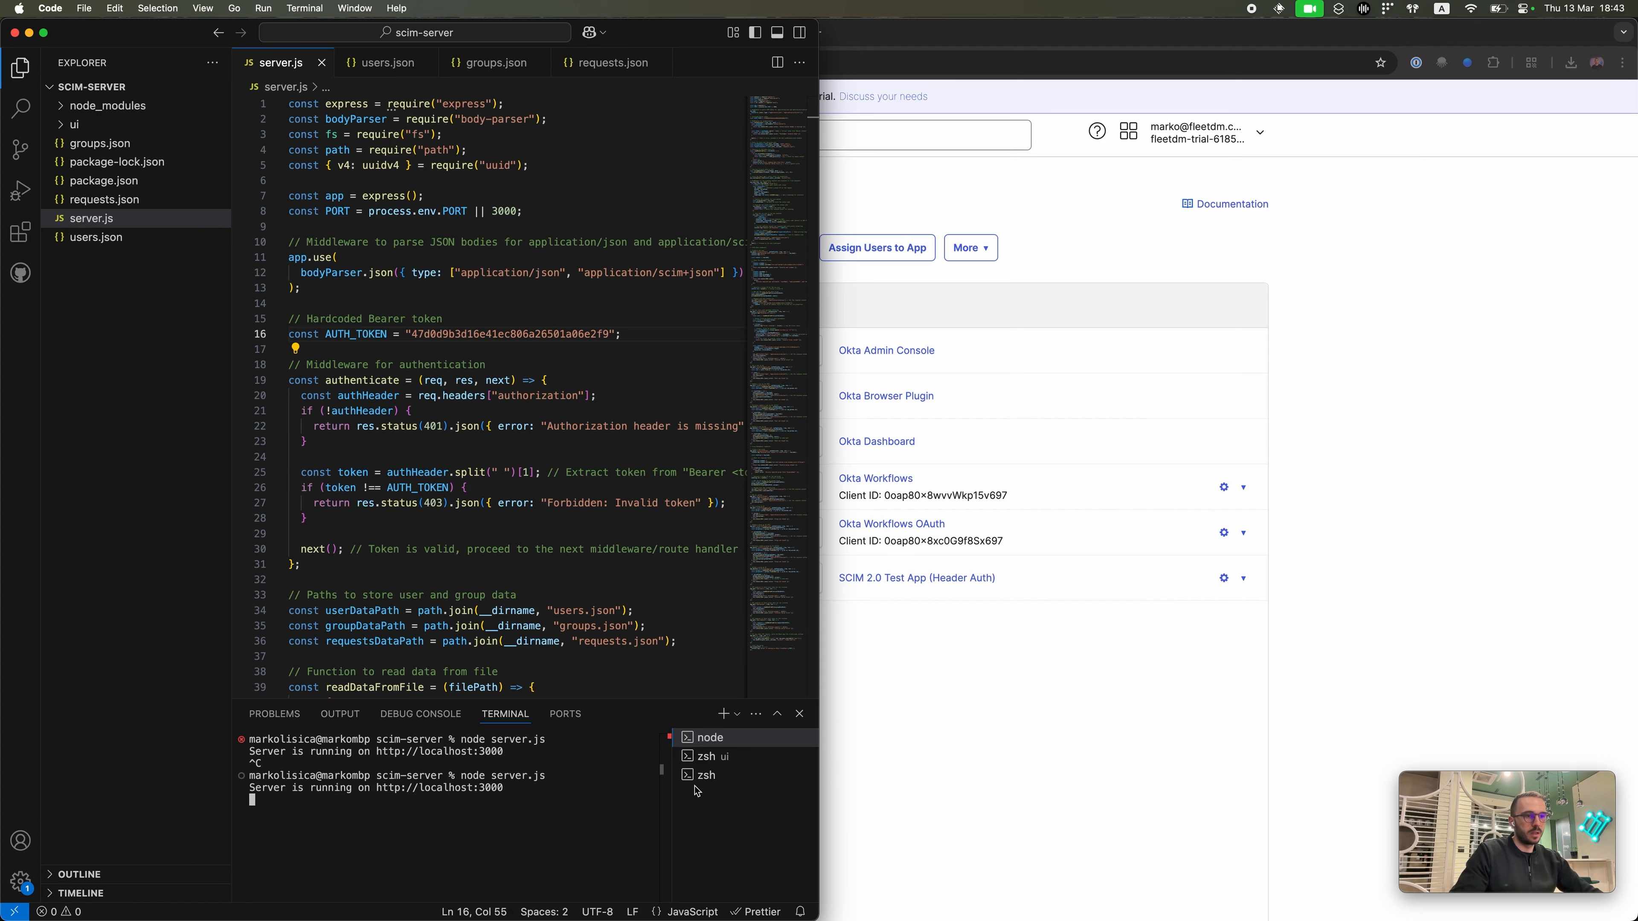
Step: Re-run the ngrok http tunnel to port 3000 in the zsh terminal
left_click(706, 775)
key("Up")
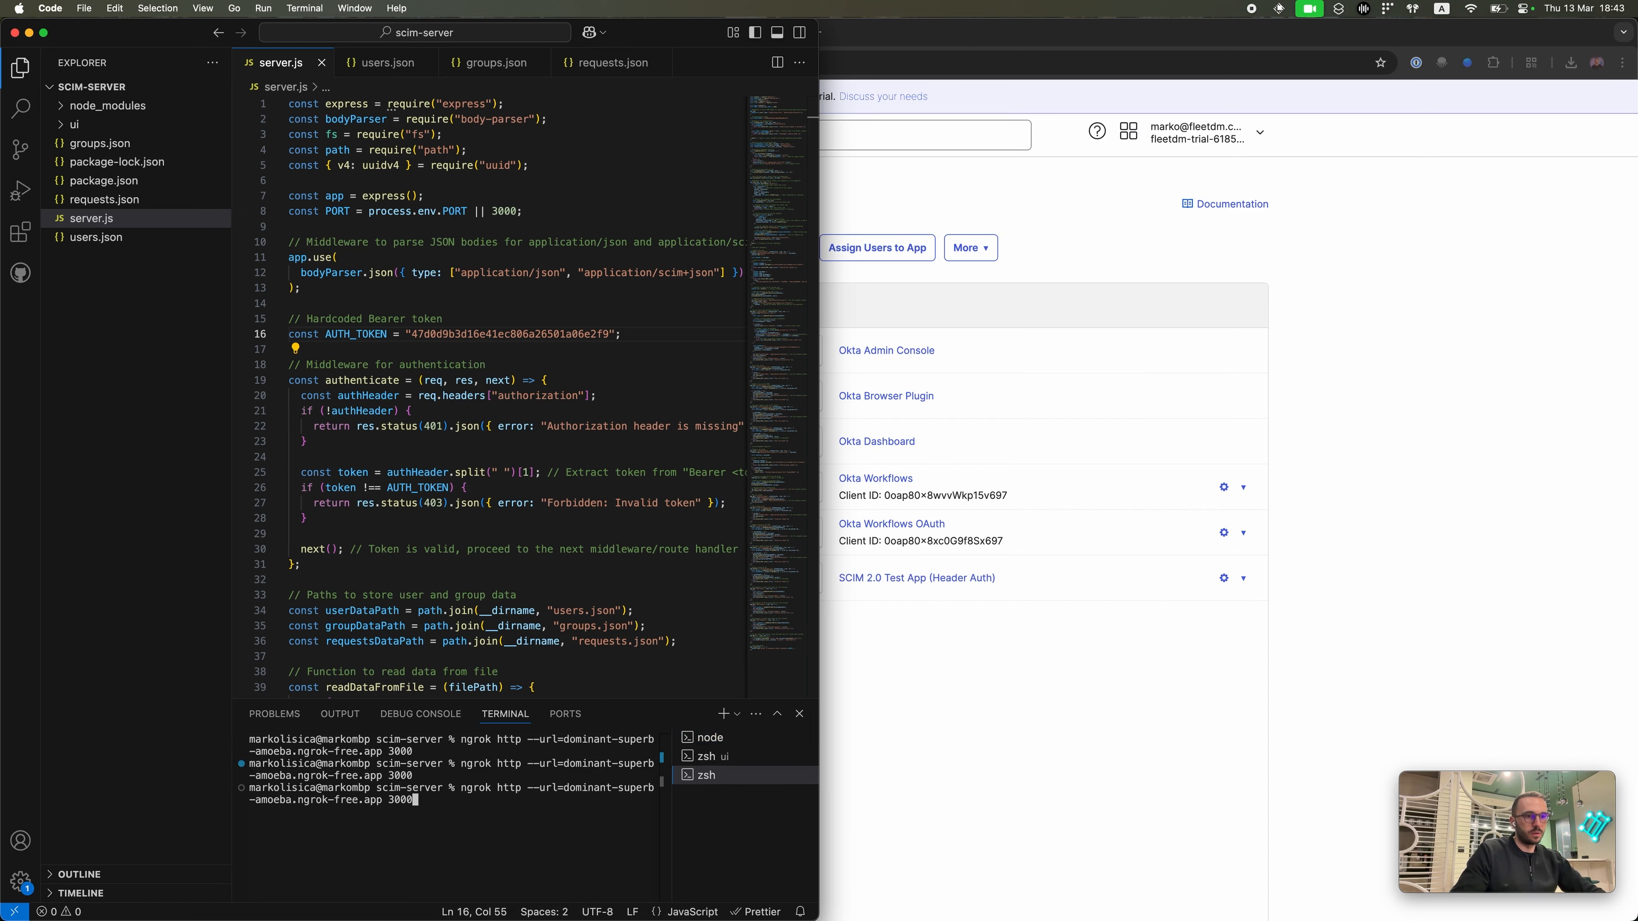
key("Return")
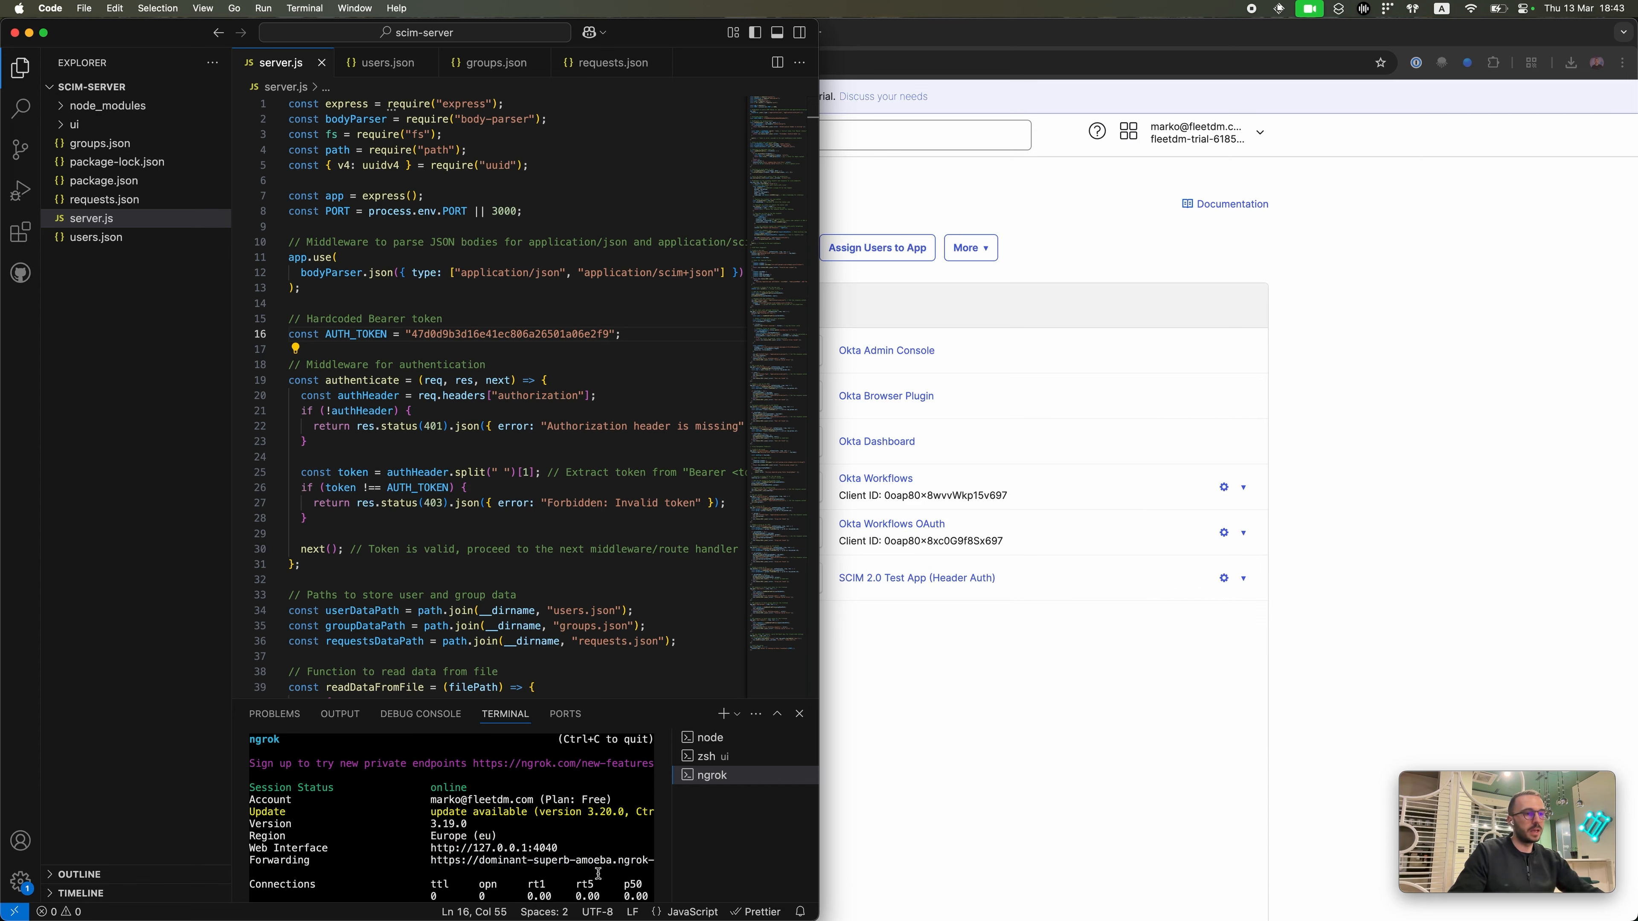
Step: Start the UI dev server with npm run dev at localhost:5173
left_click(731, 762)
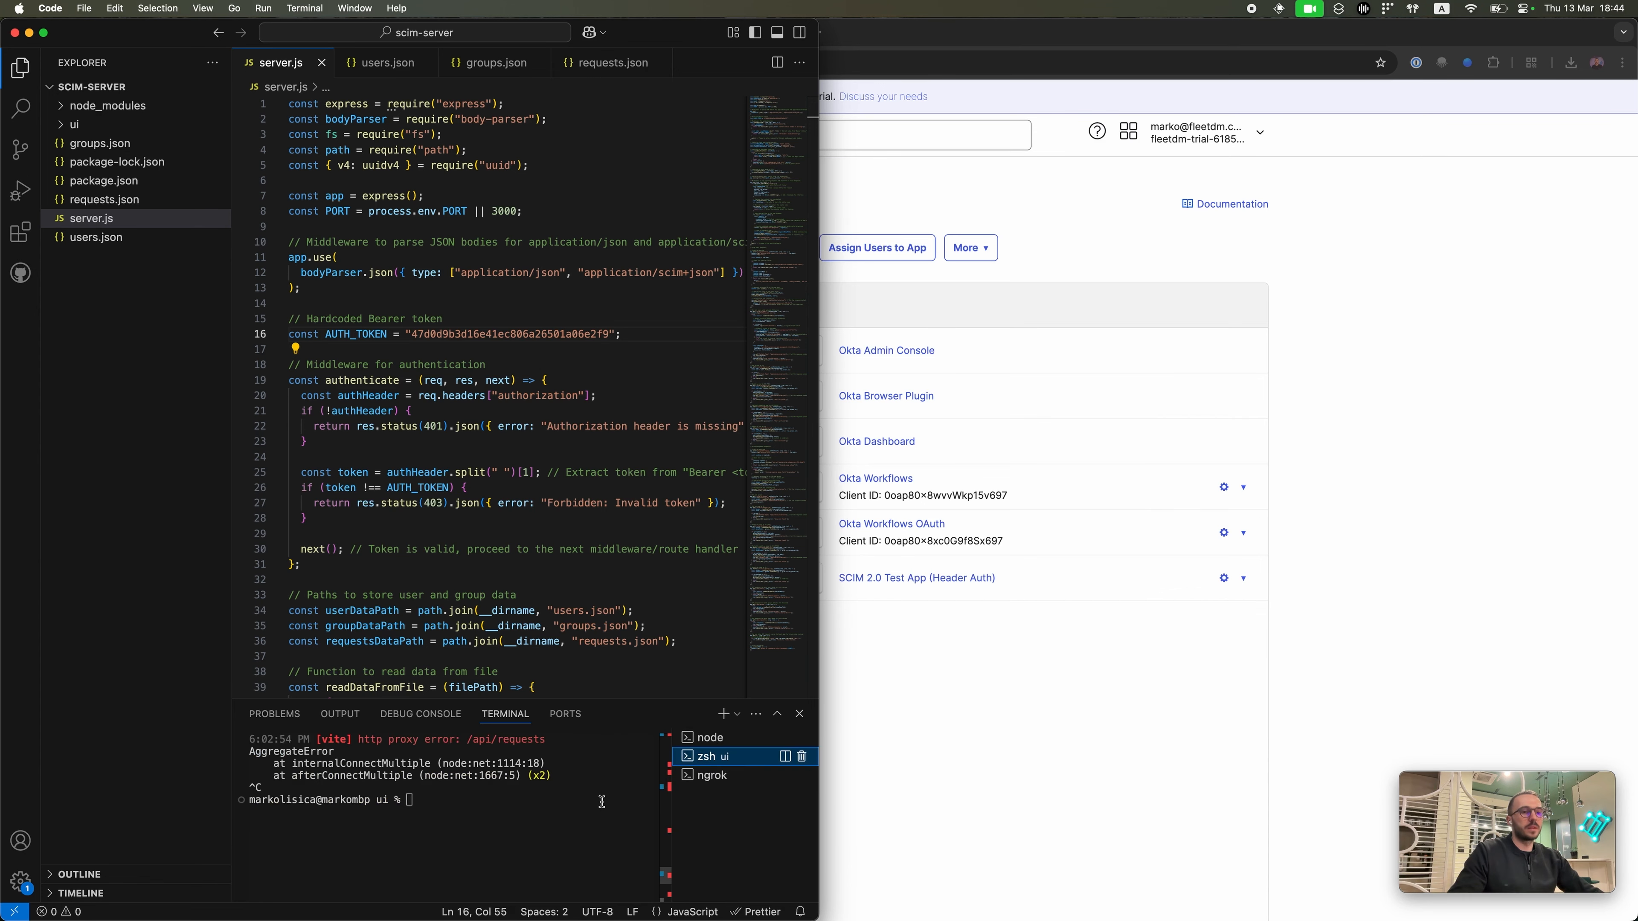
key("Up")
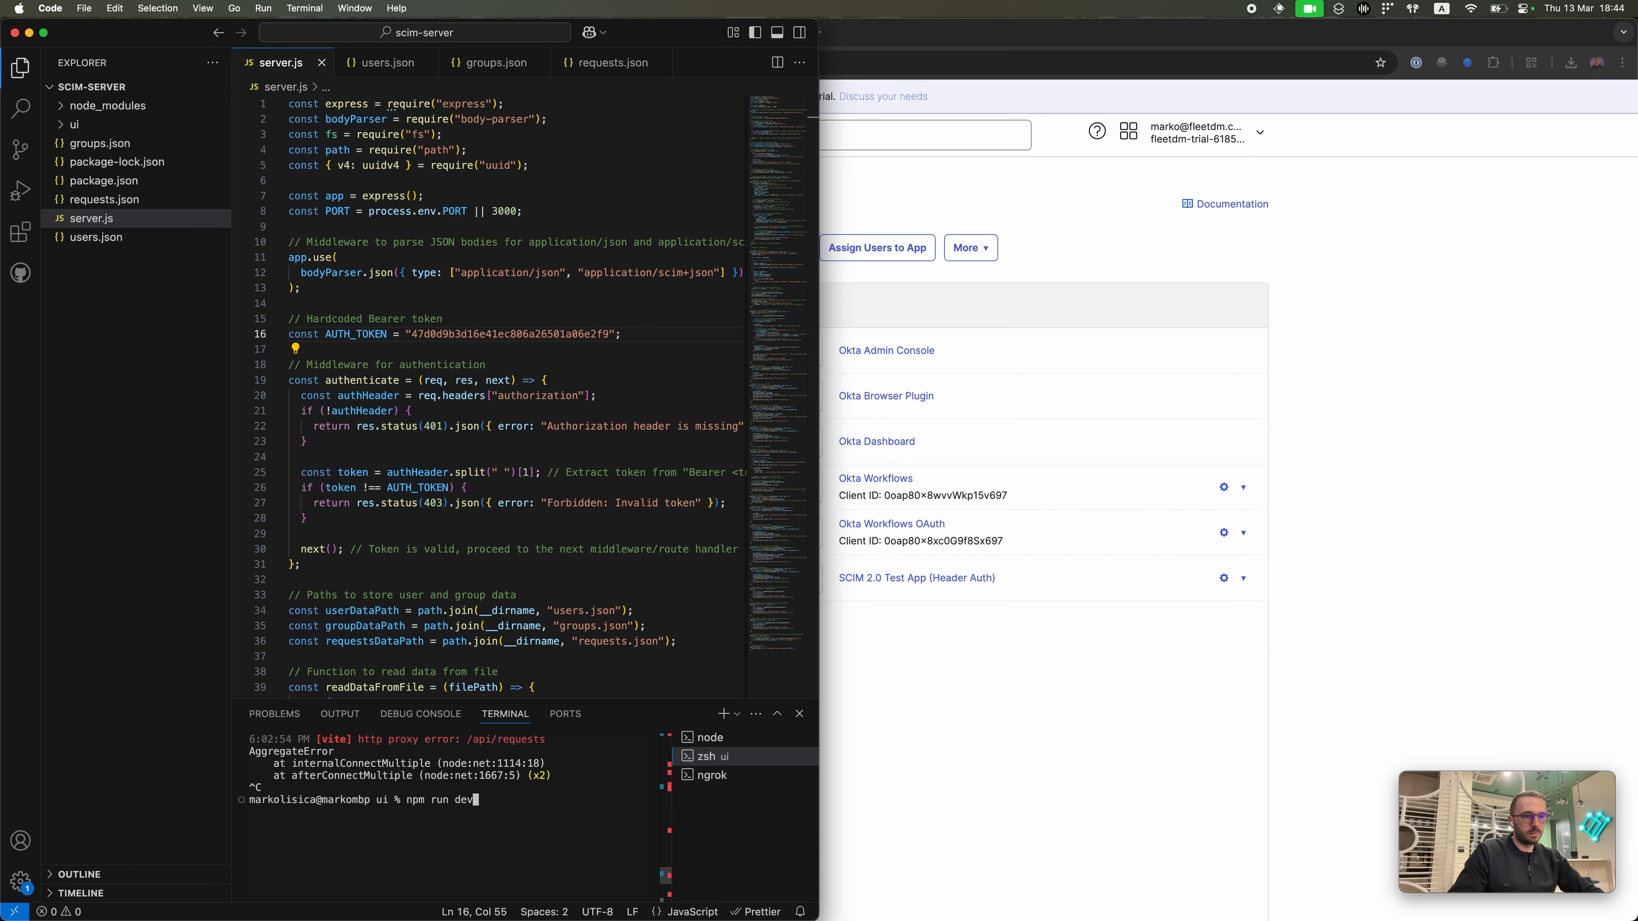
key("Return")
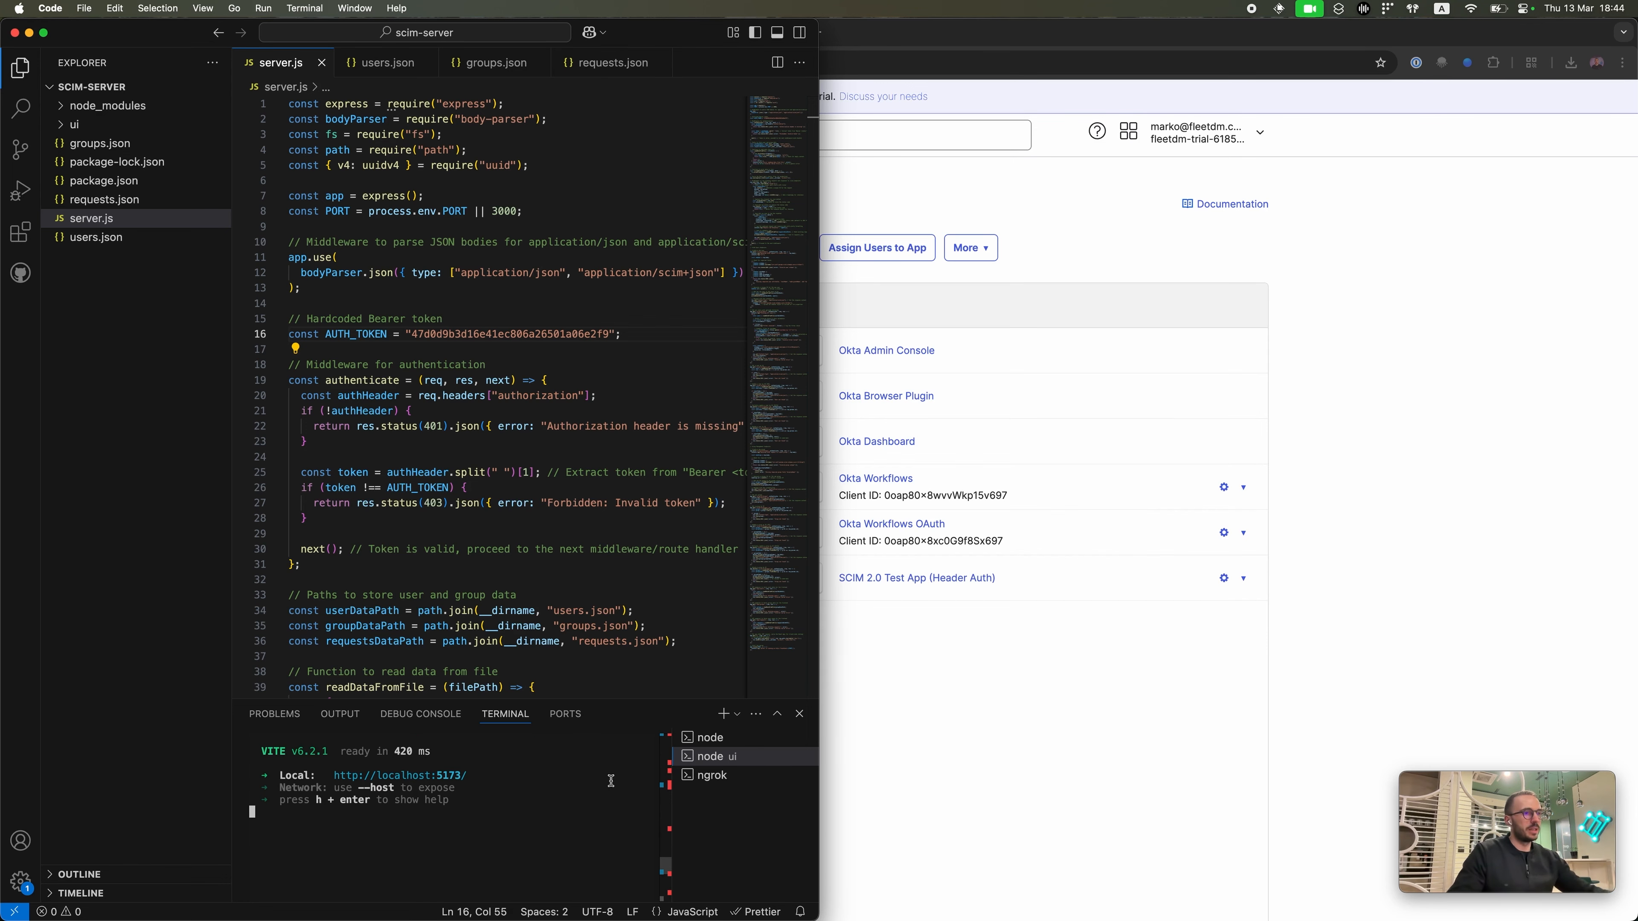
Step: From the Applications page, create a new app integration with SAML 2.0 as the sign-in method
left_click(952, 747)
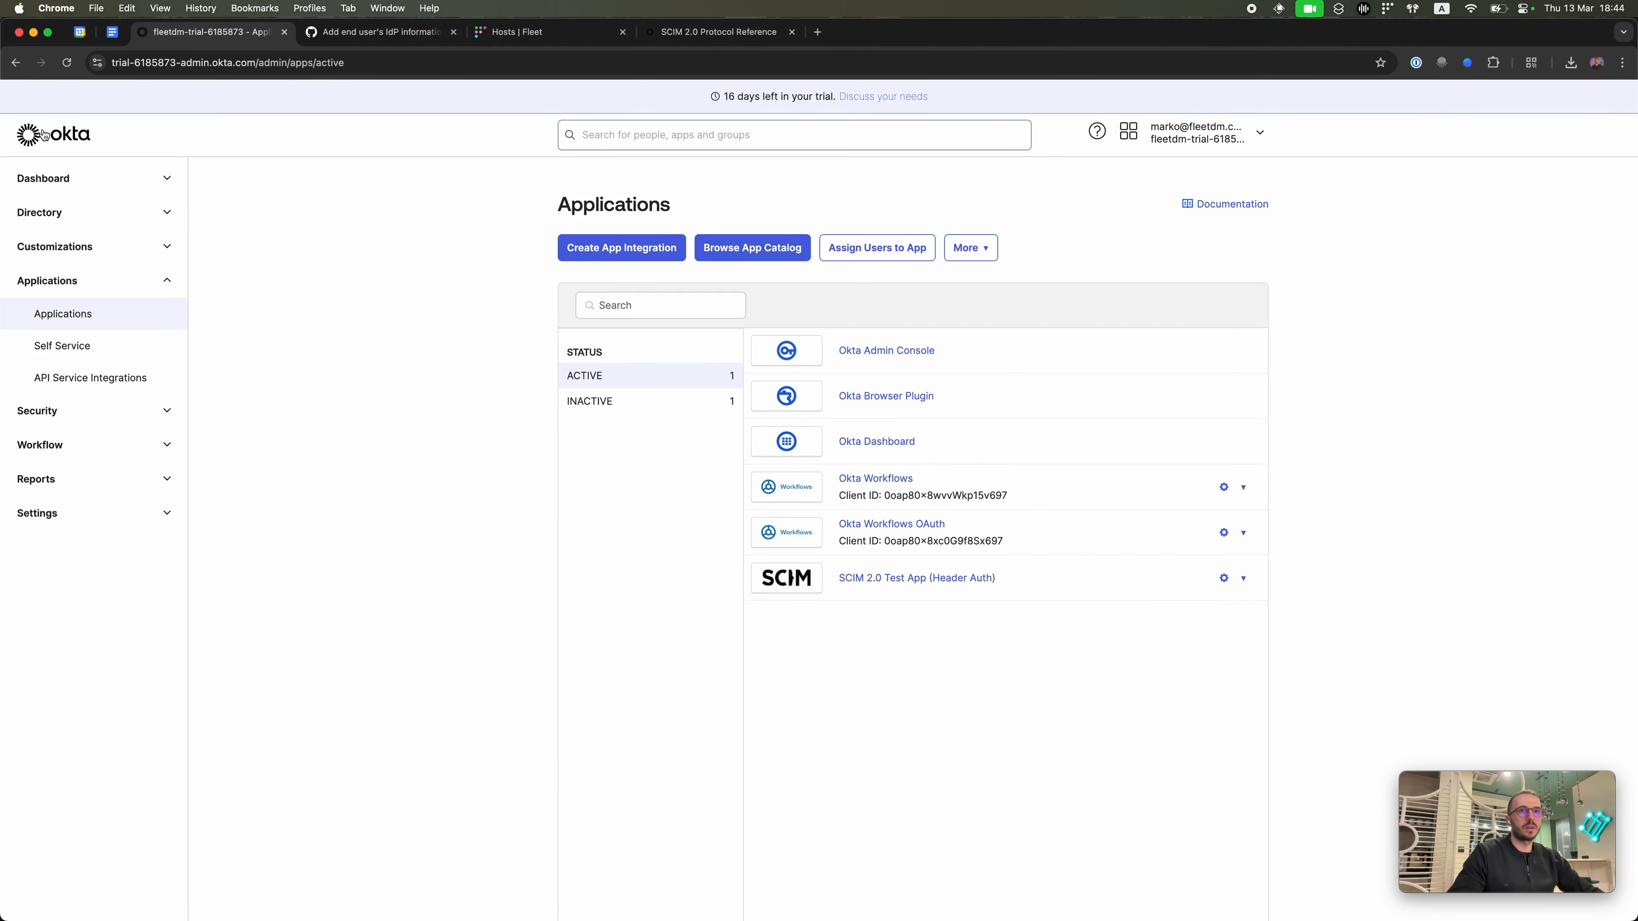
left_click(118, 324)
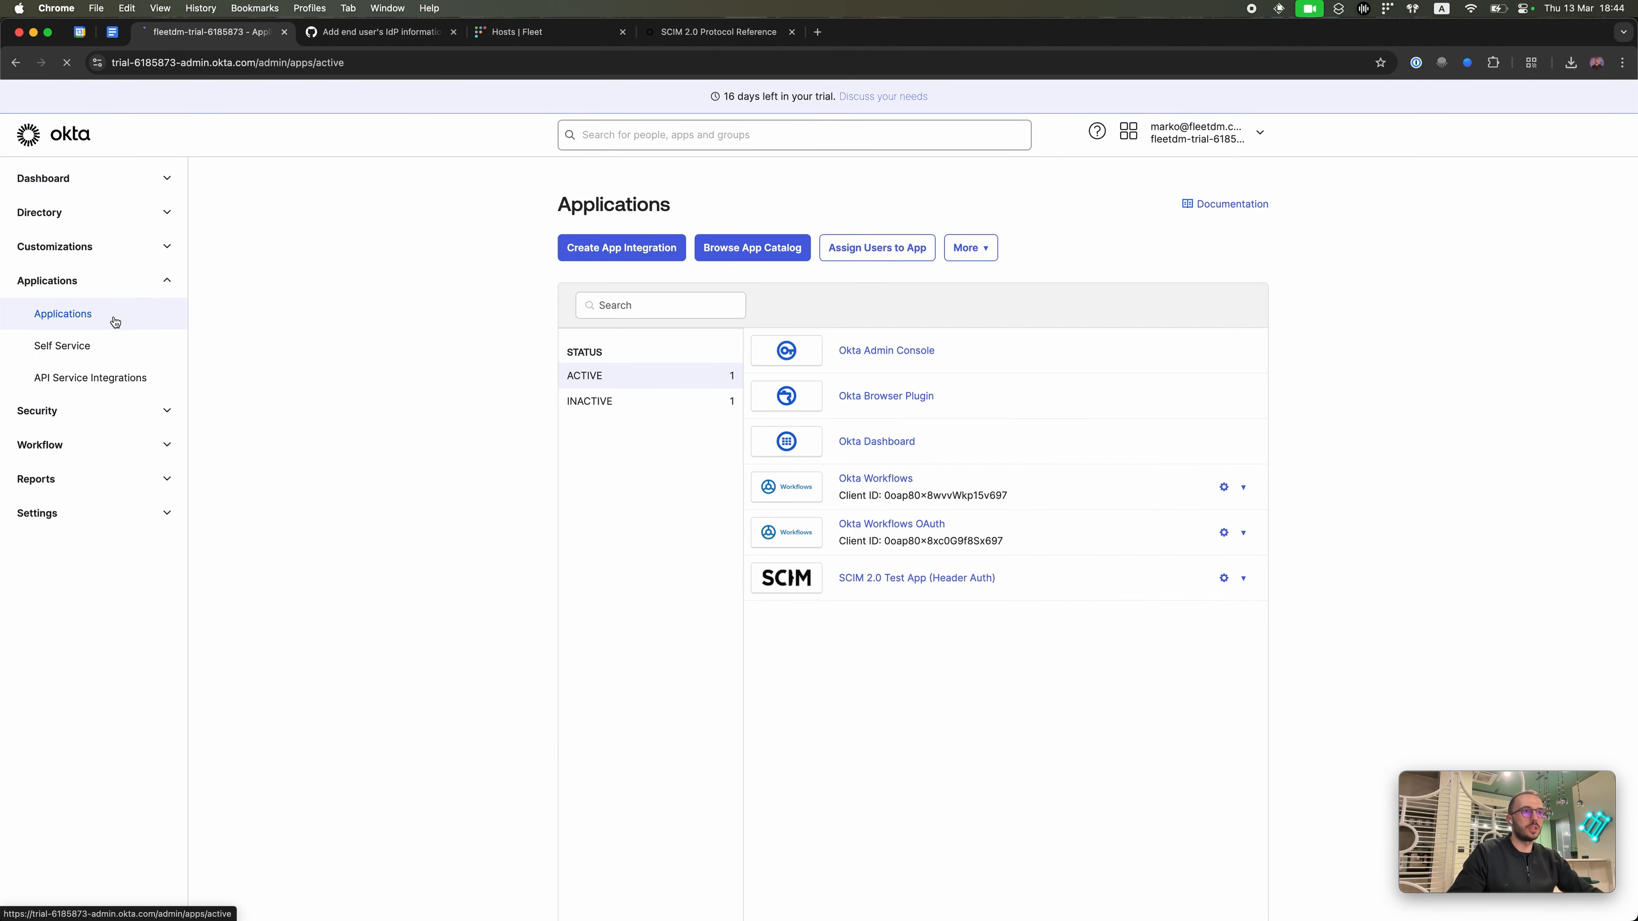
left_click(635, 249)
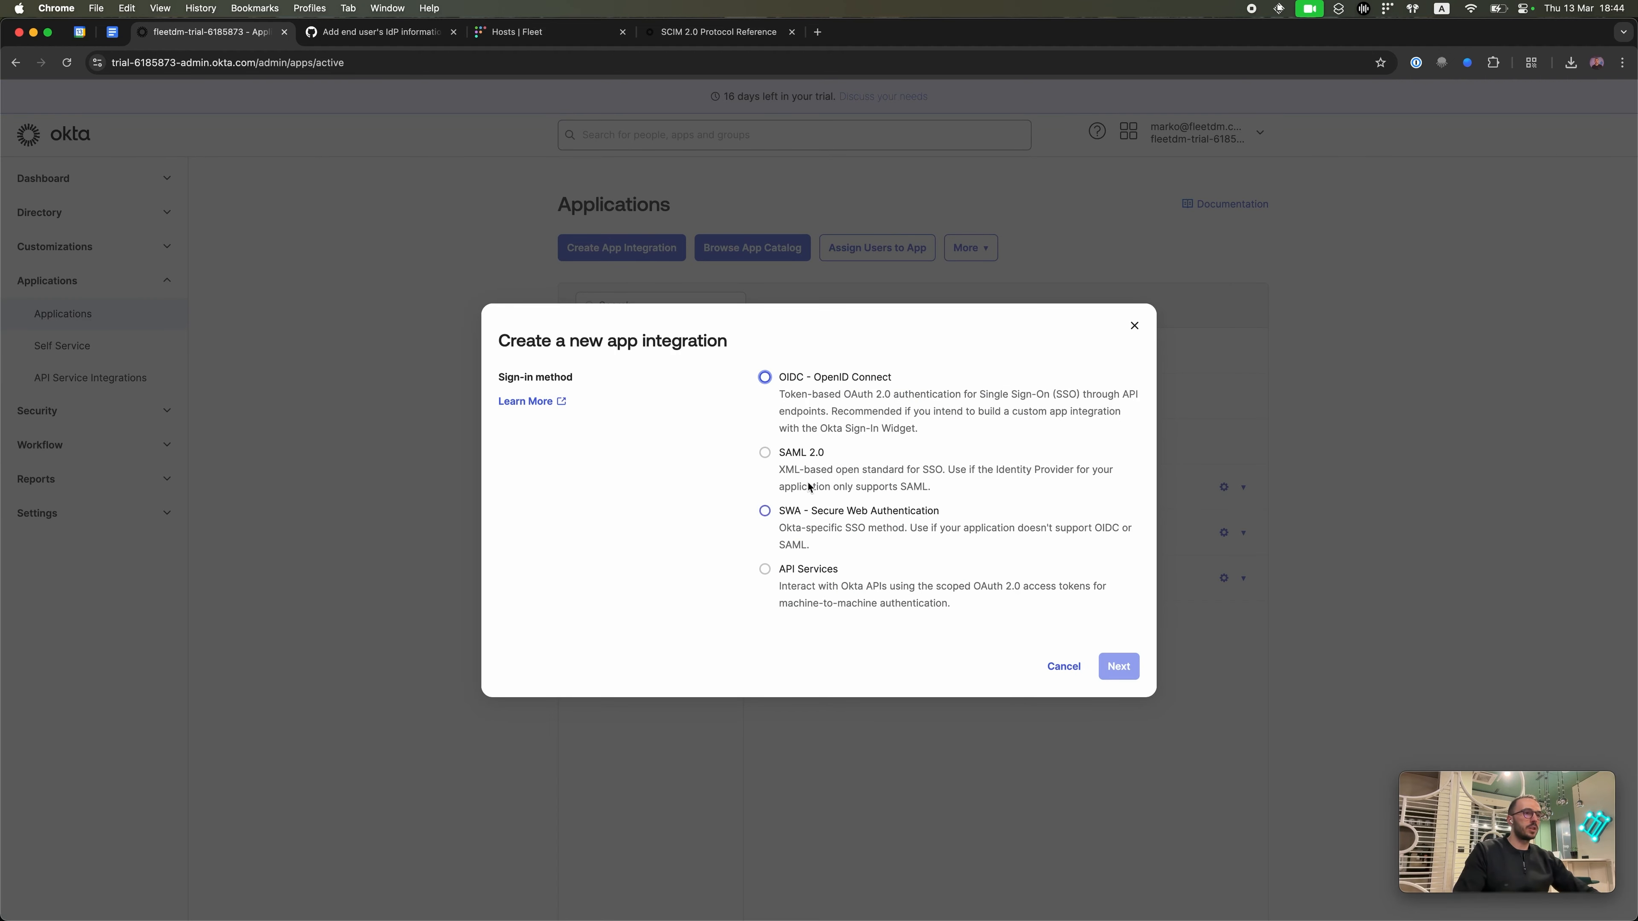
left_click(764, 452)
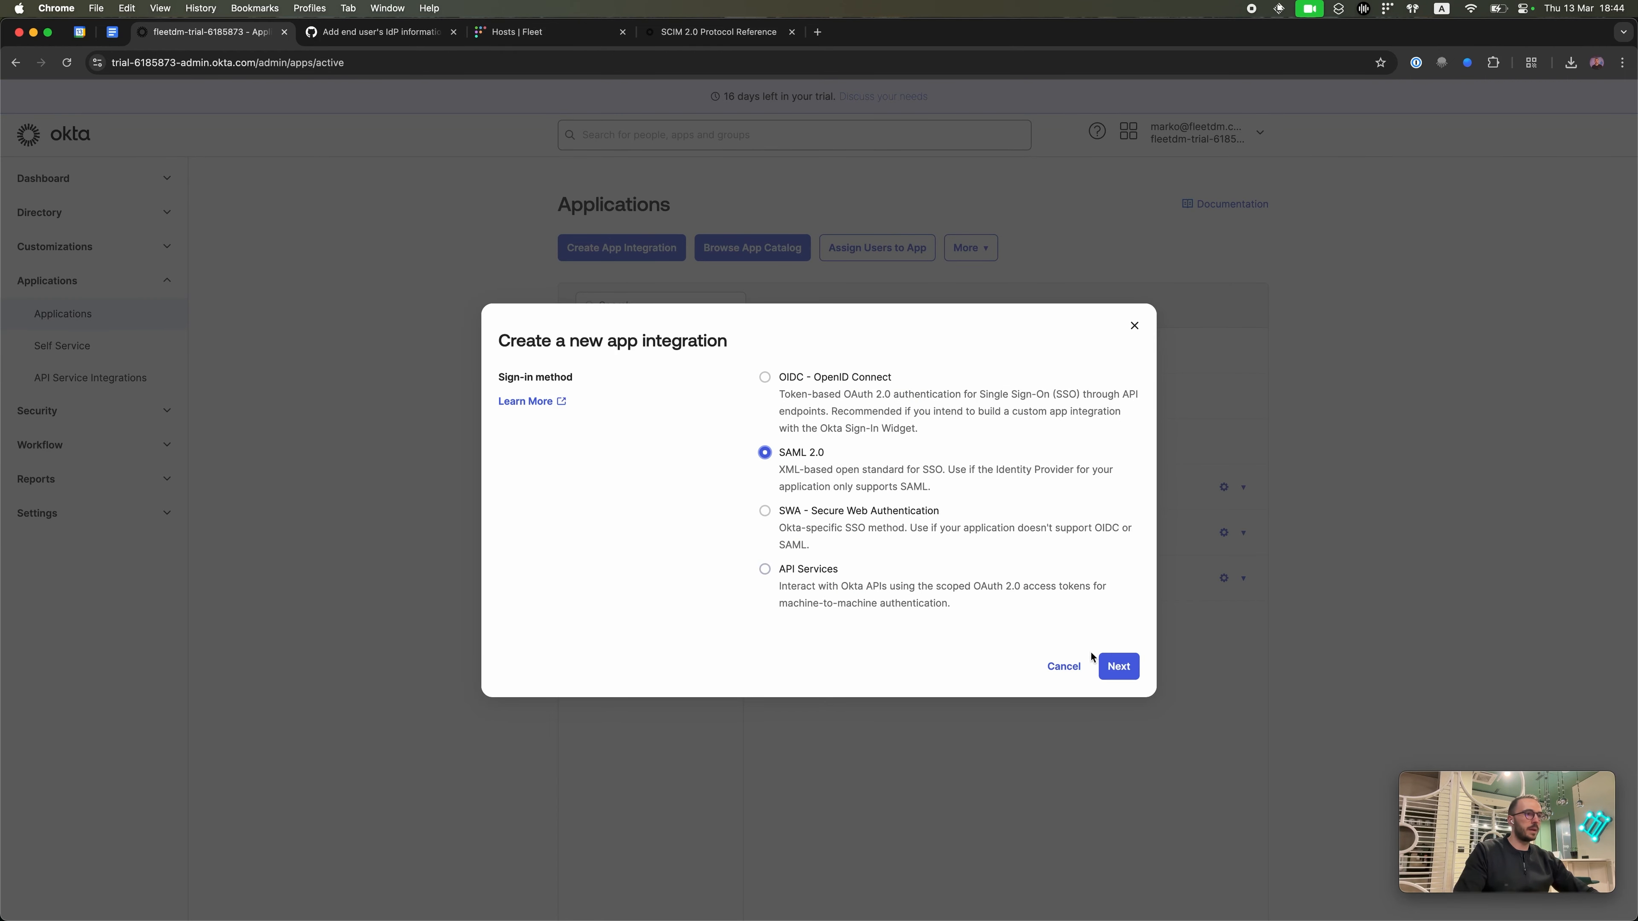
left_click(1122, 668)
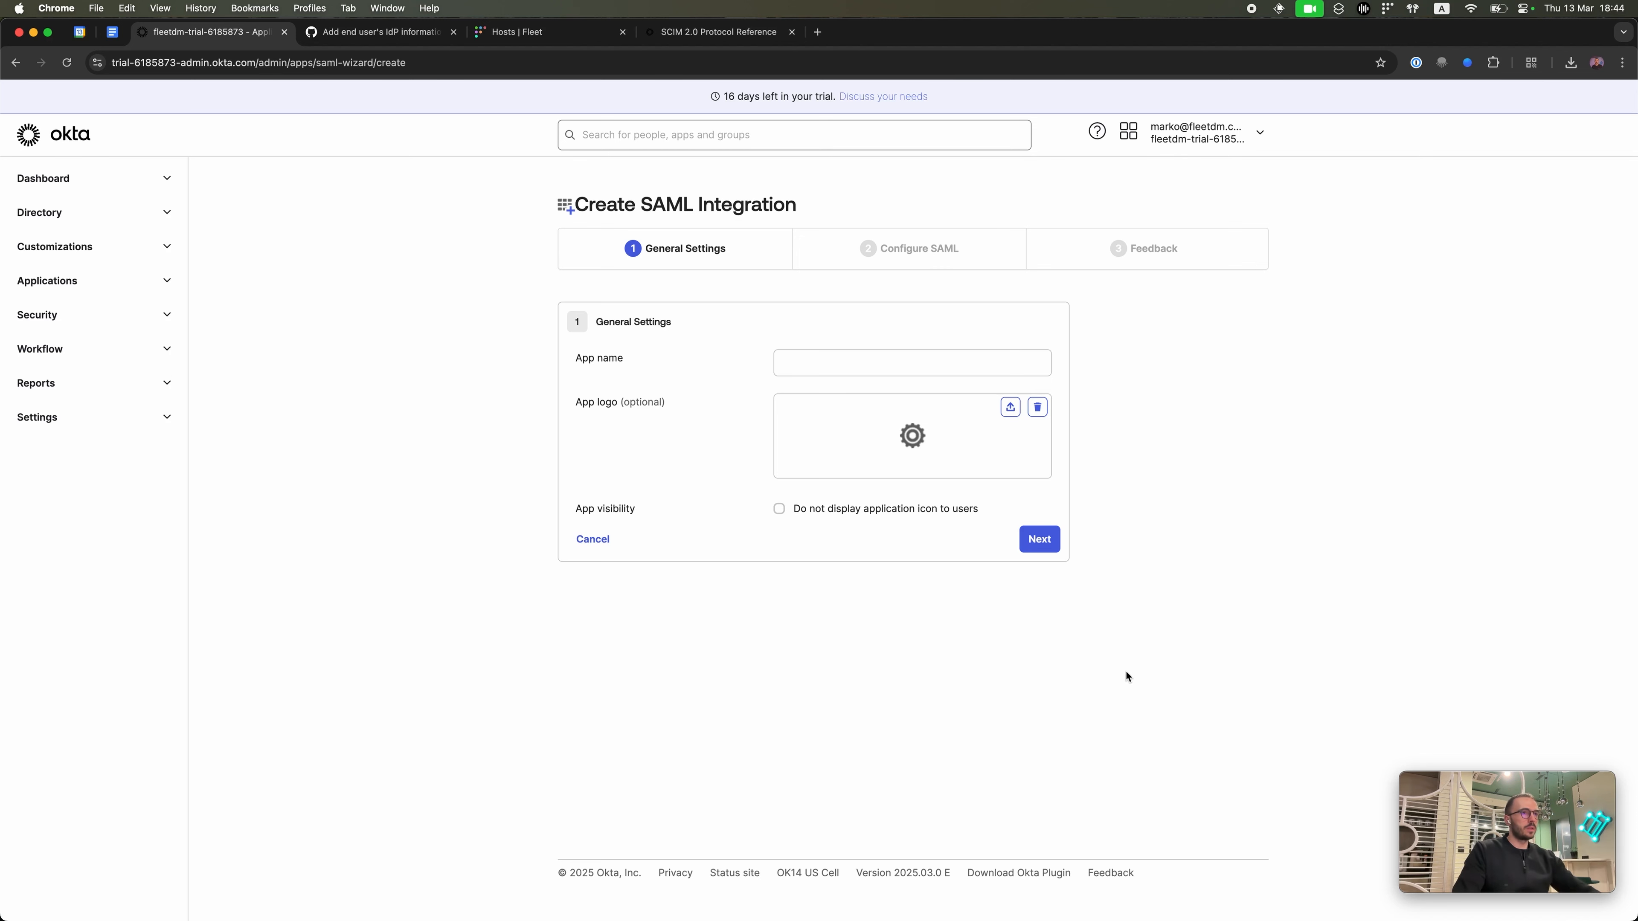
left_click(998, 362)
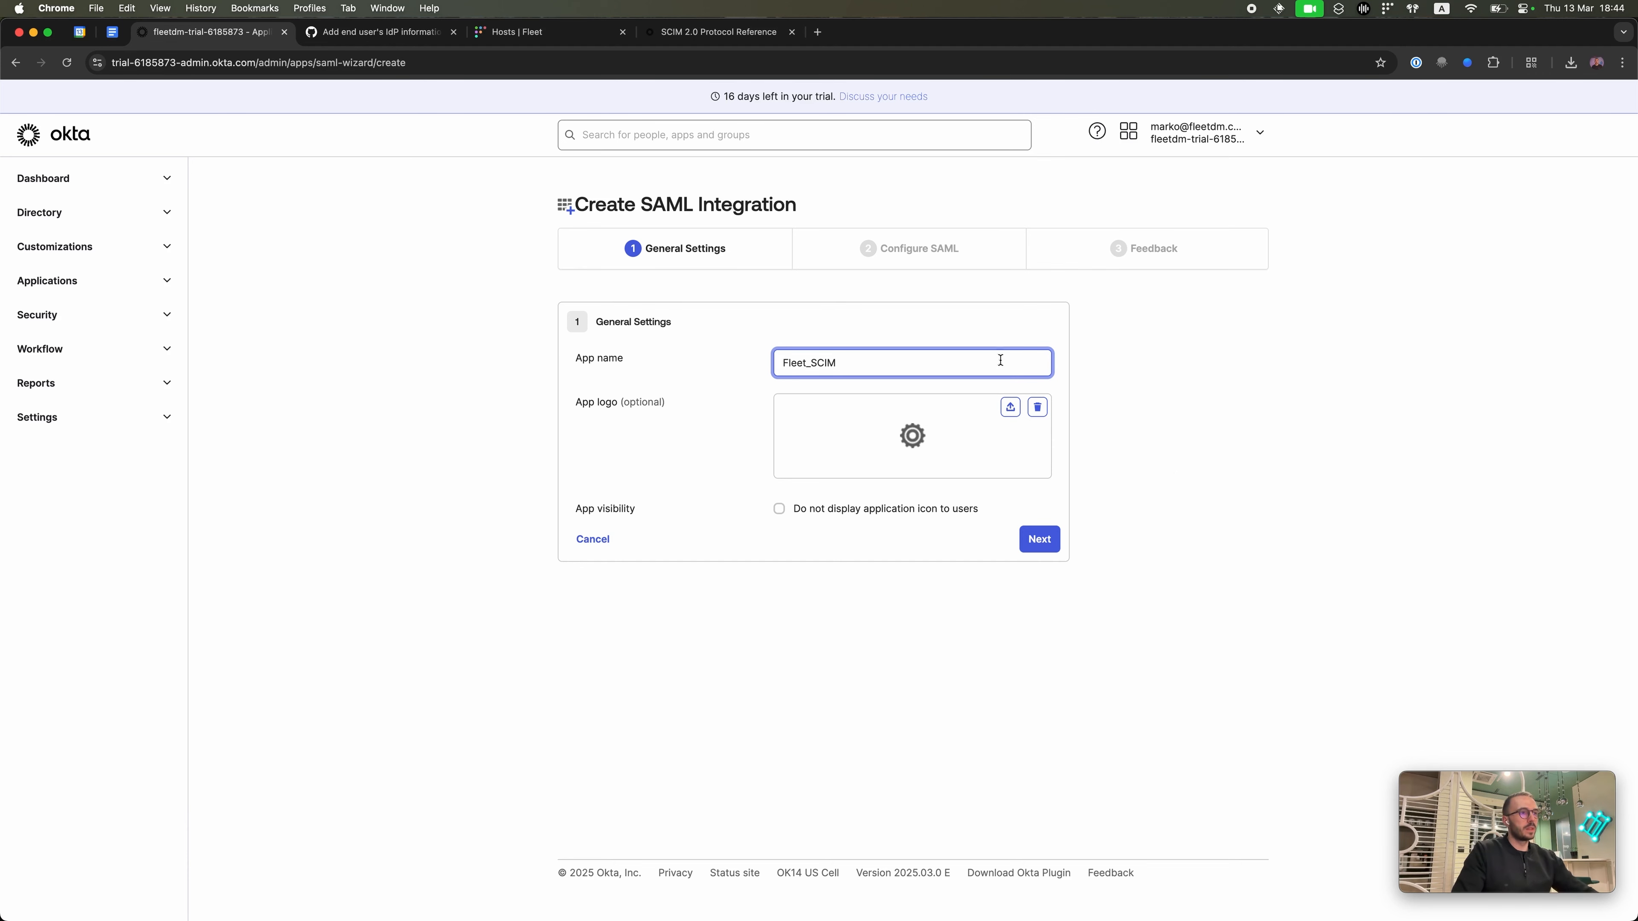
left_click(1042, 541)
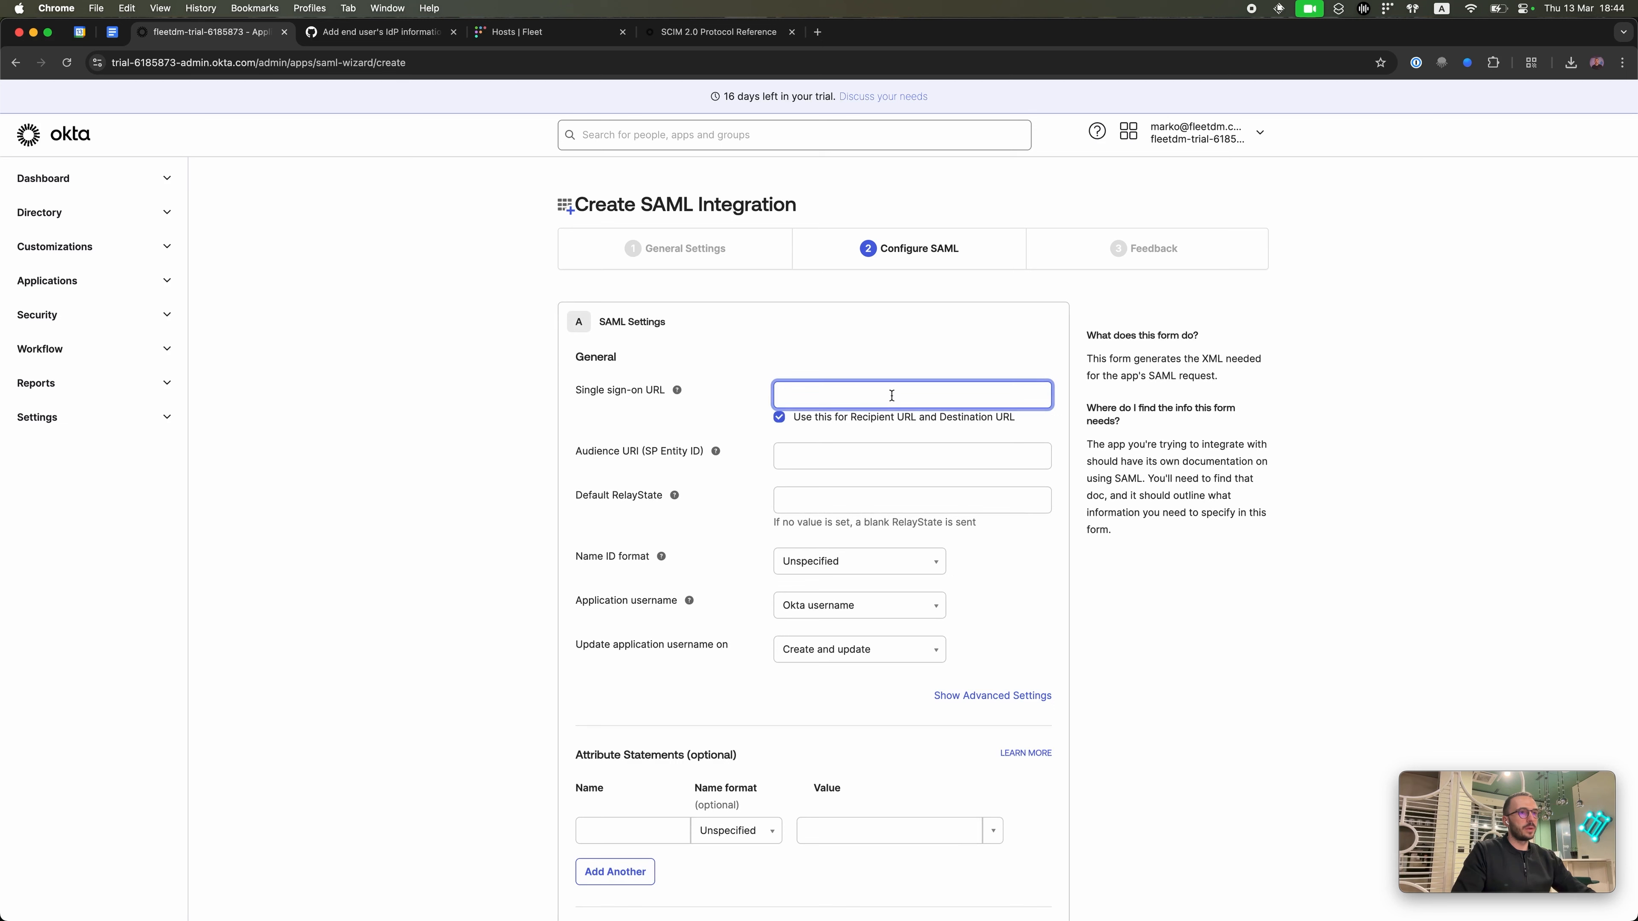
type("htpp")
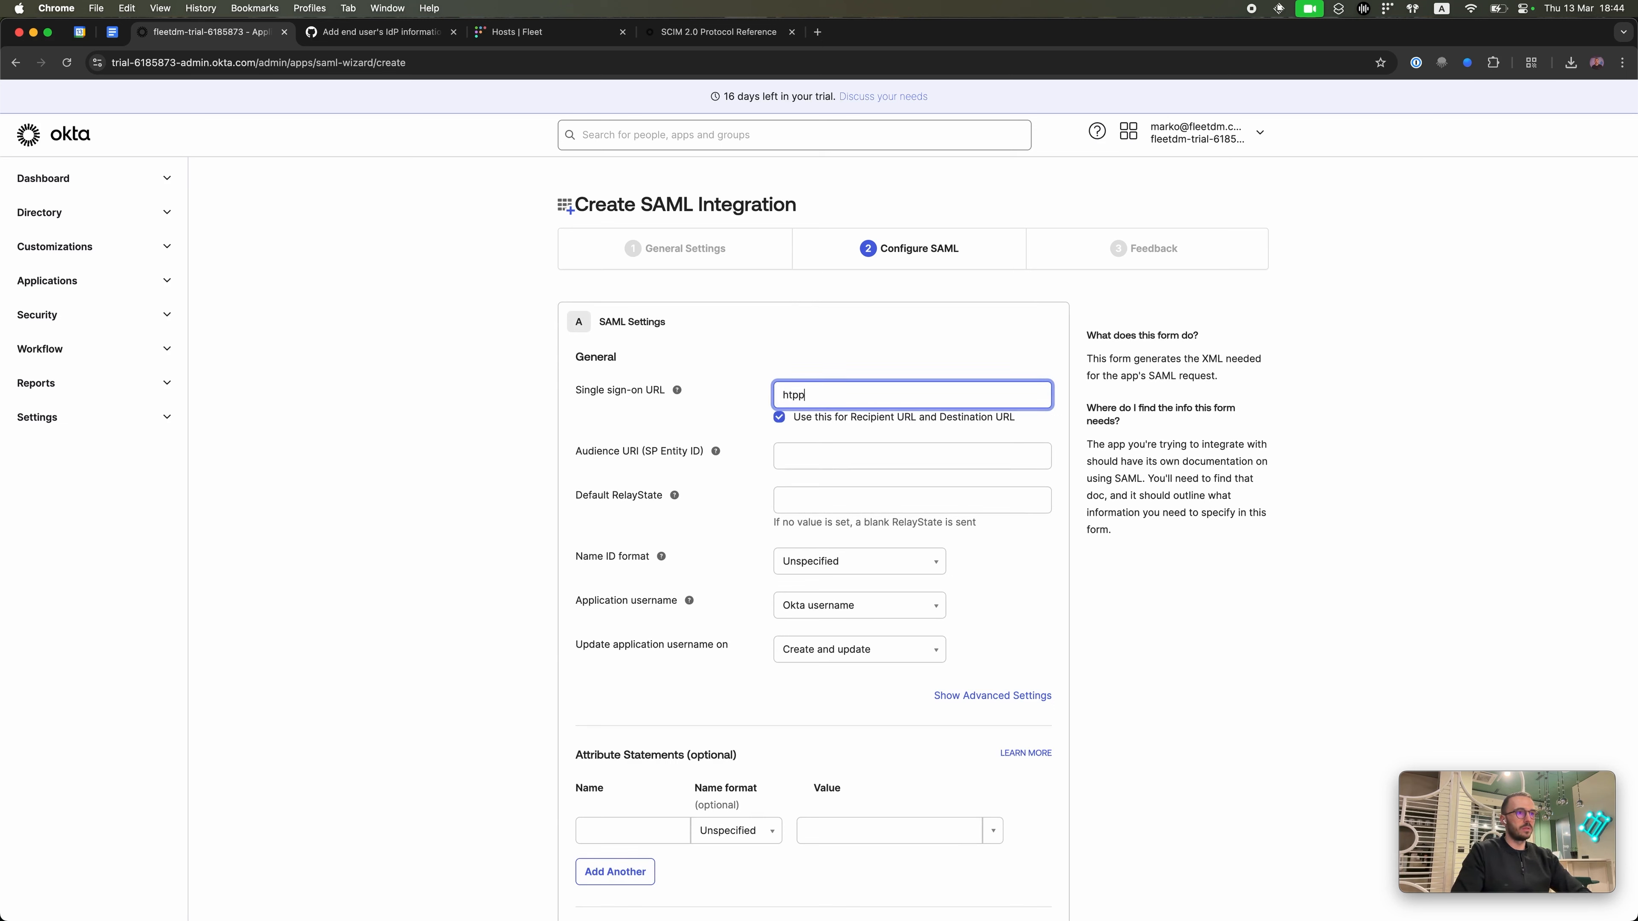
type("s://fleetdm.com")
key("super+a")
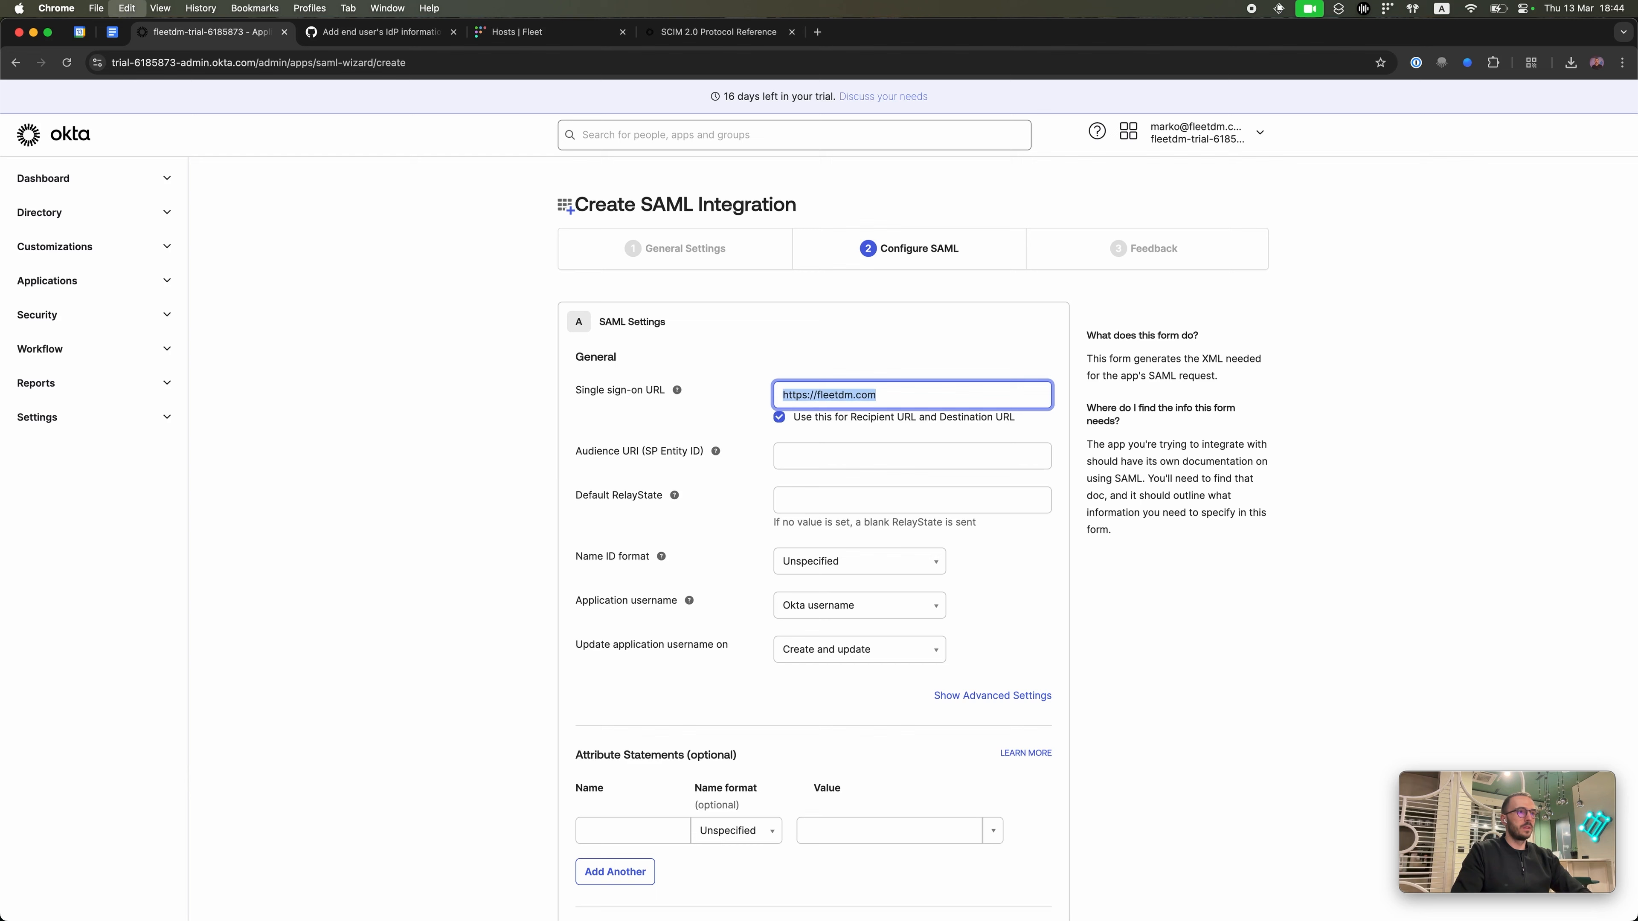
key("super+c")
left_click(877, 457)
key("super+v")
Step: Advance the SAML wizard to the Feedback step, checking the Figma Connect Okta guide
left_click(994, 500)
scroll(997, 500, "down", 8)
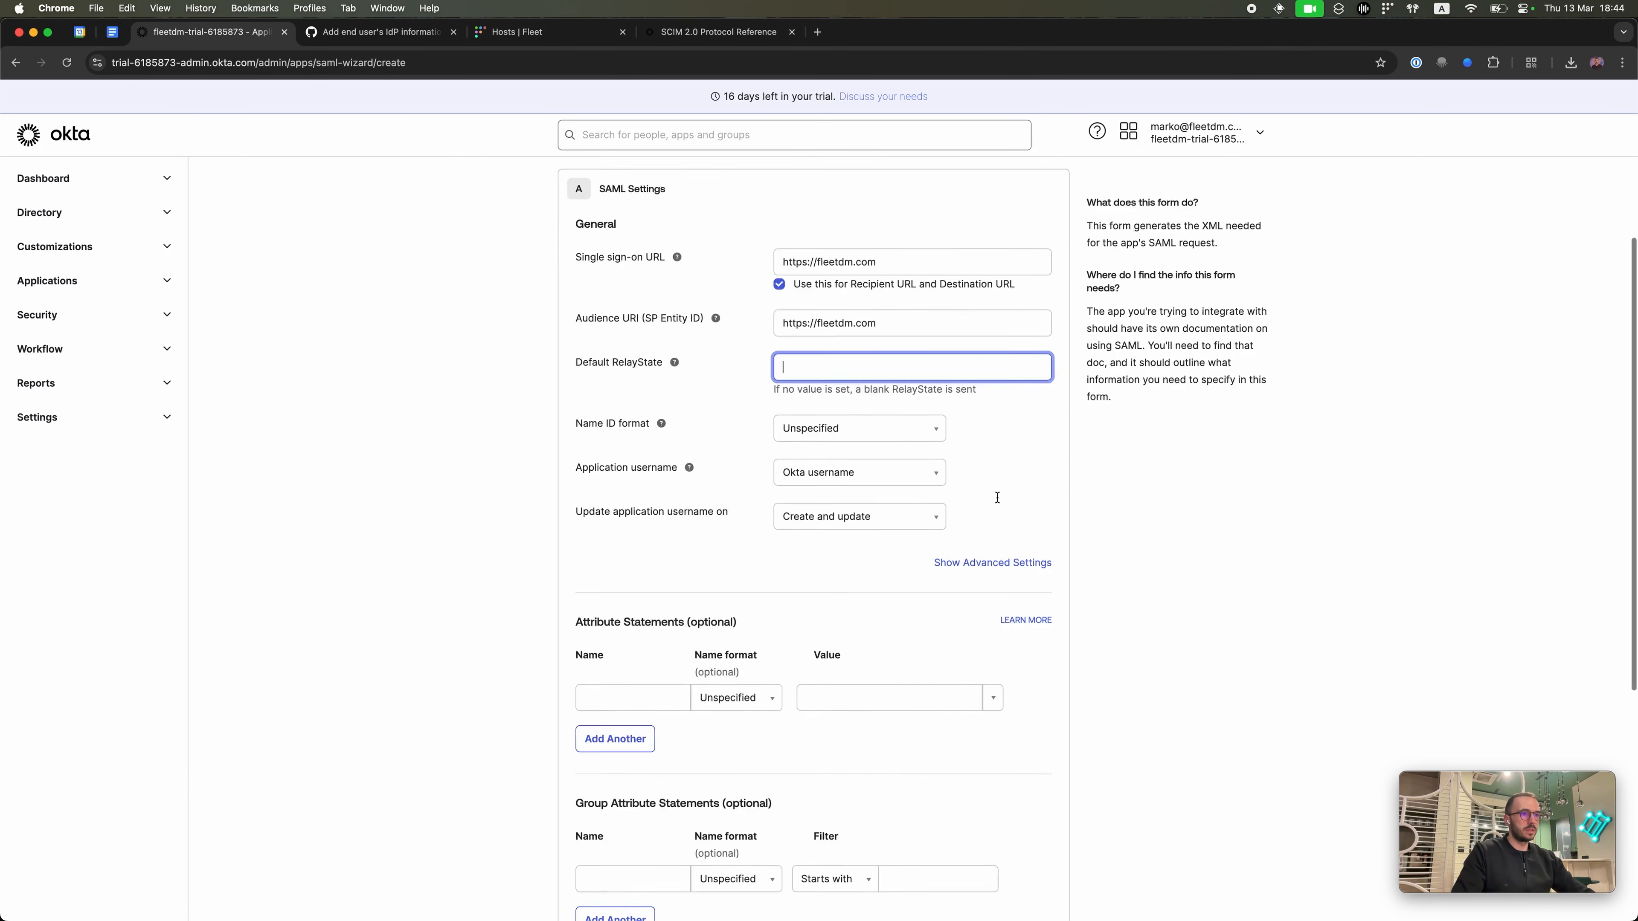
scroll(997, 507, "up", 8)
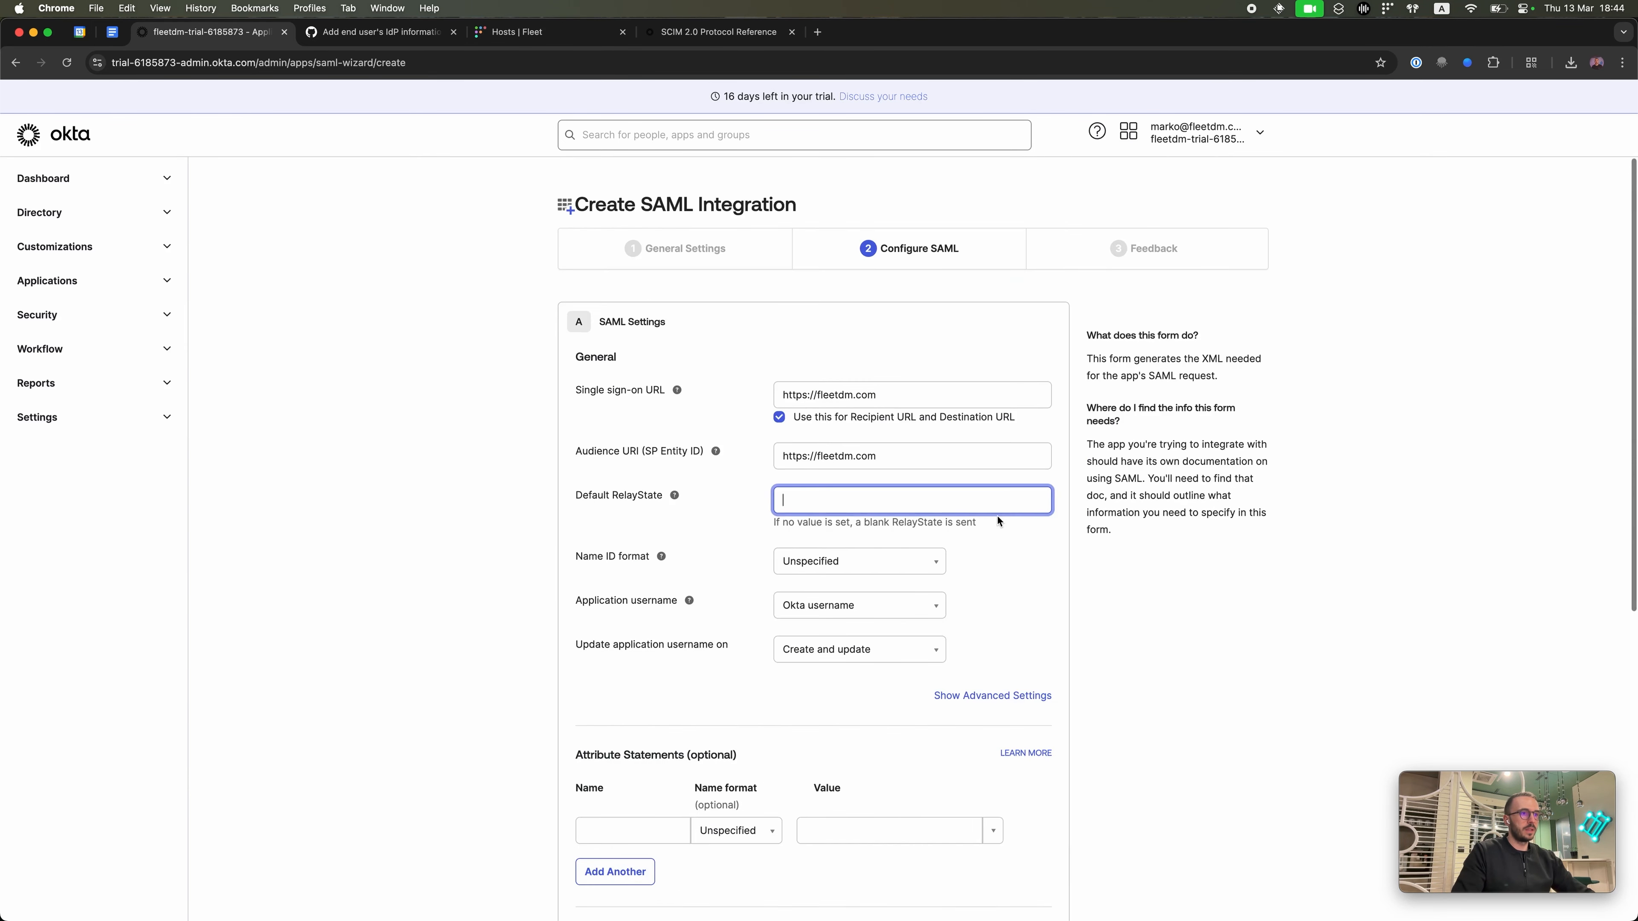
scroll(997, 516, "down", 8)
left_click(1034, 803)
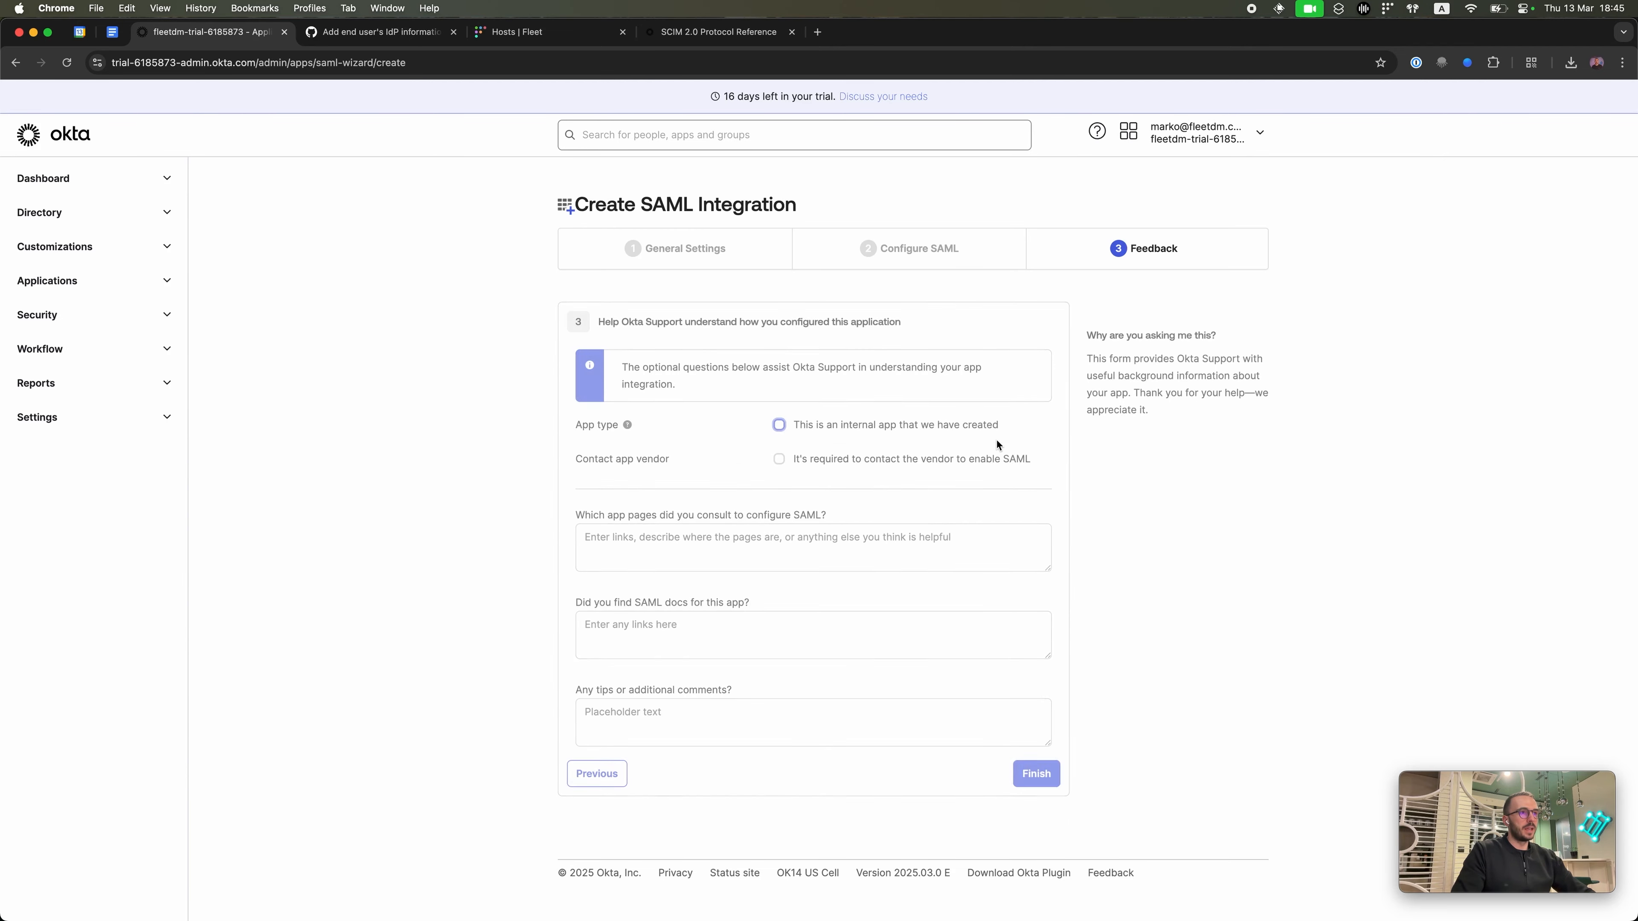
key("ctrl+Up")
left_click(544, 281)
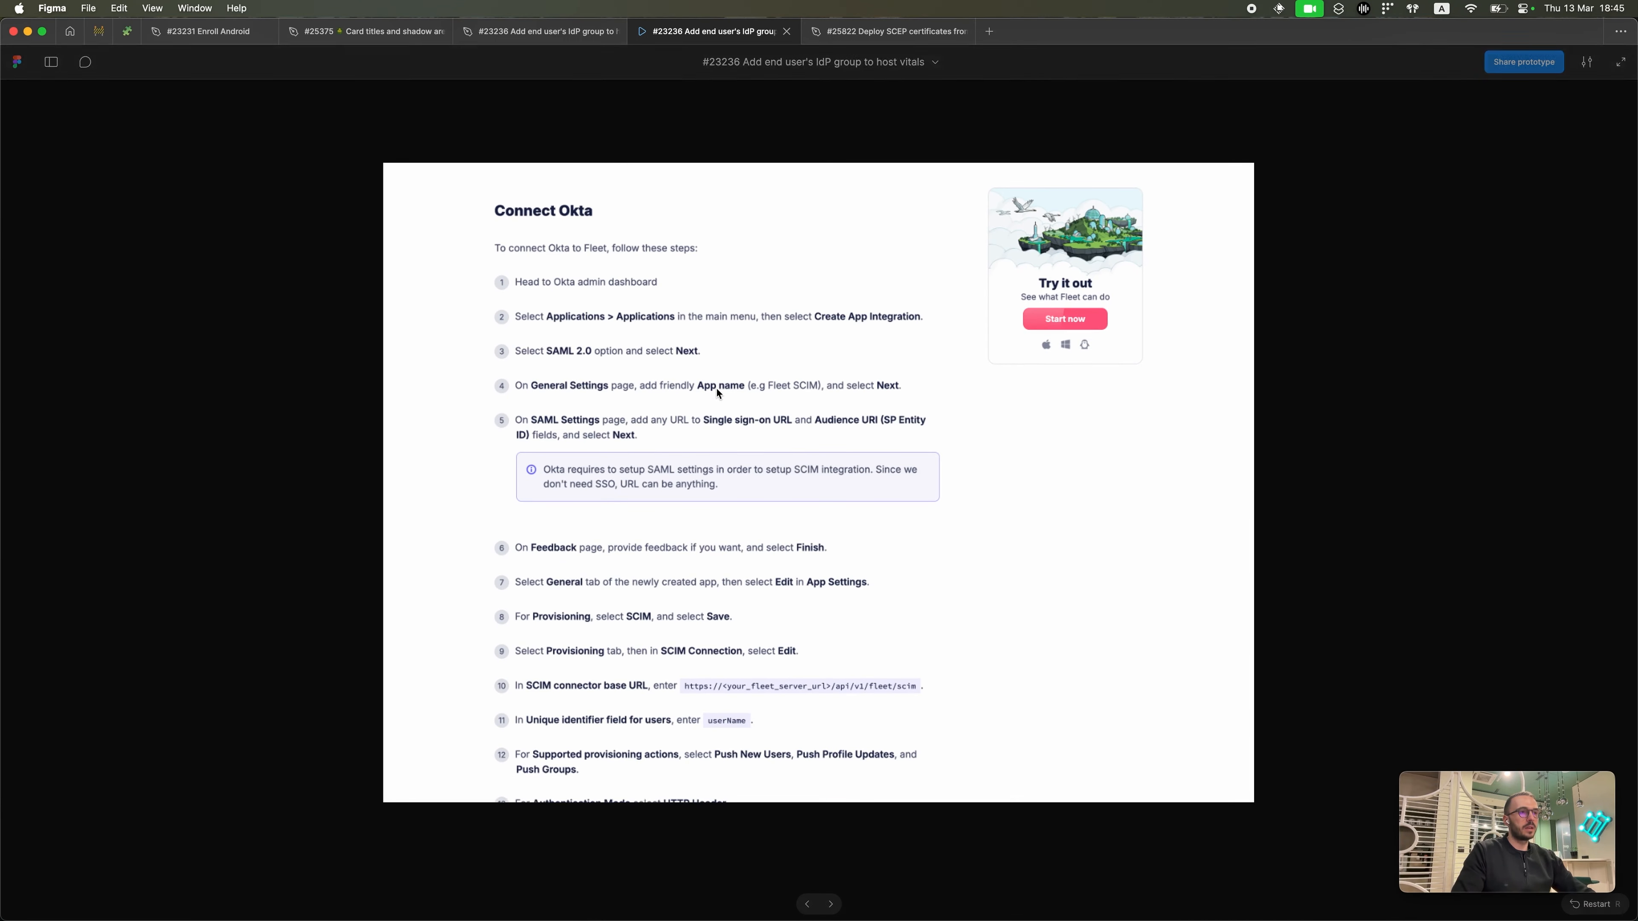
scroll(719, 389, "down", 2)
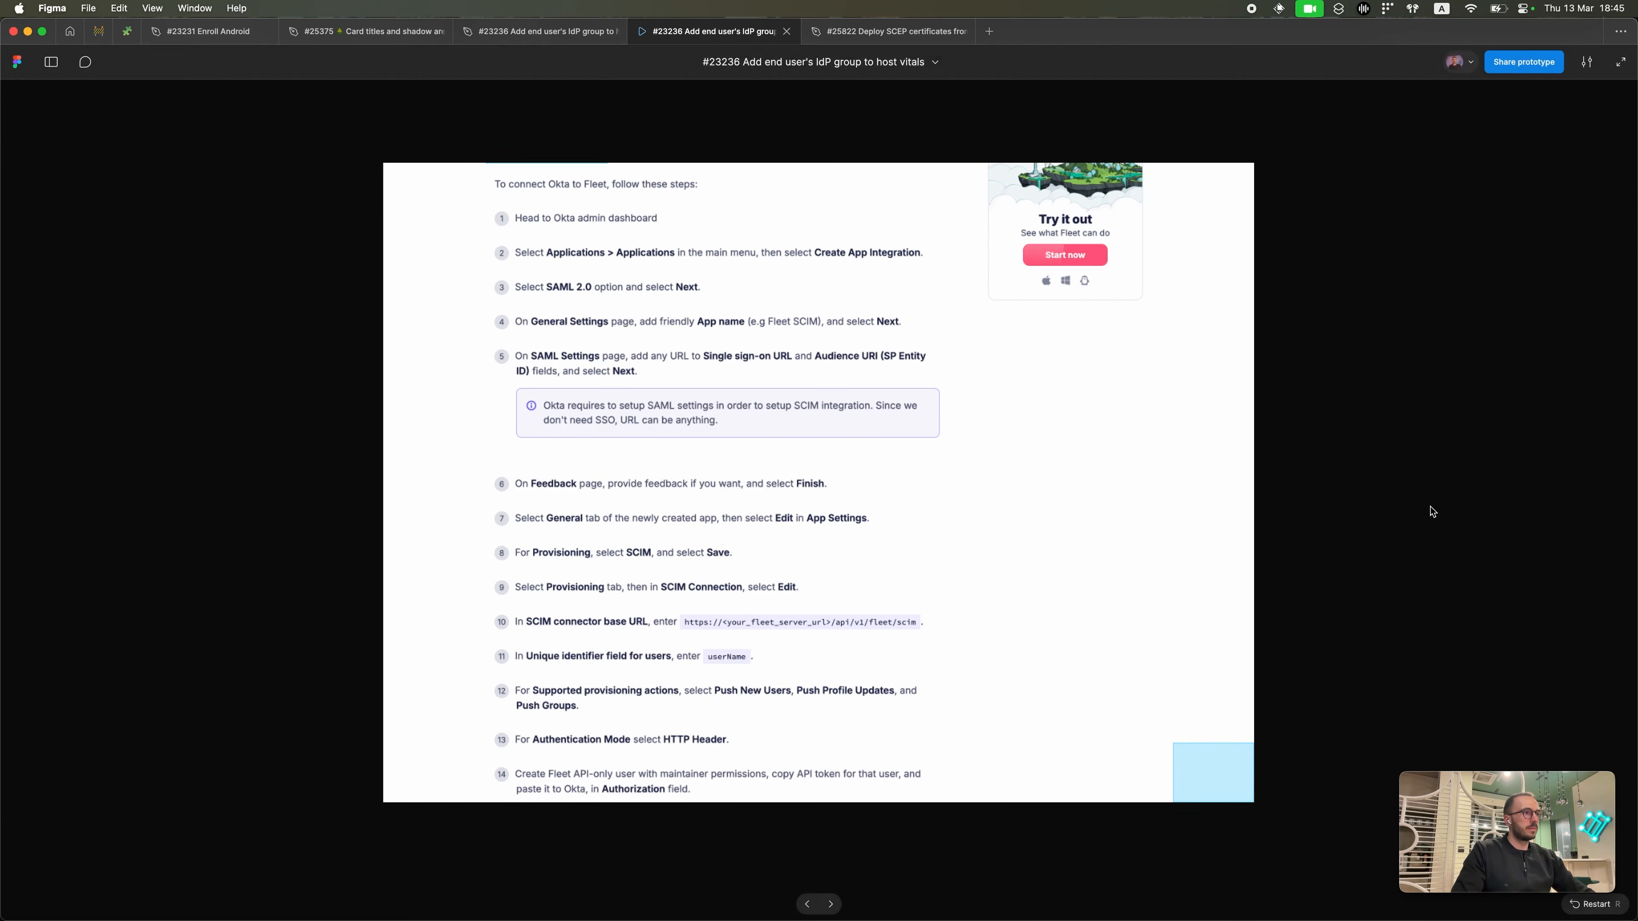
key("super+Tab")
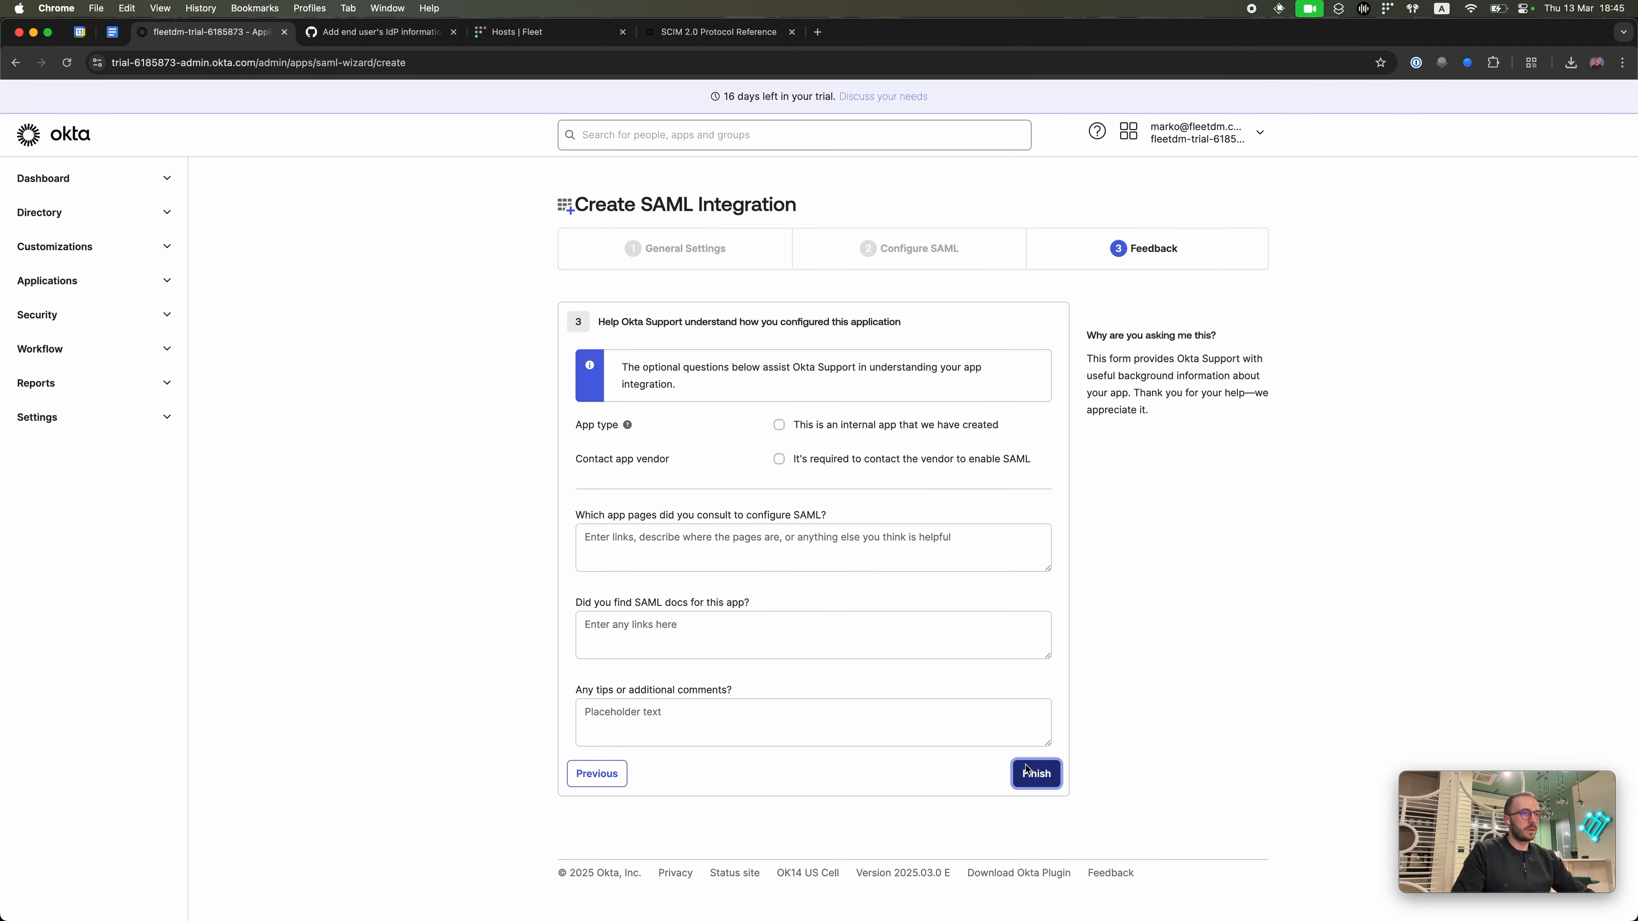
Step: Finish the Fleet_SCIM app and save SCIM as its provisioning method in the General tab's App Settings
left_click(1031, 773)
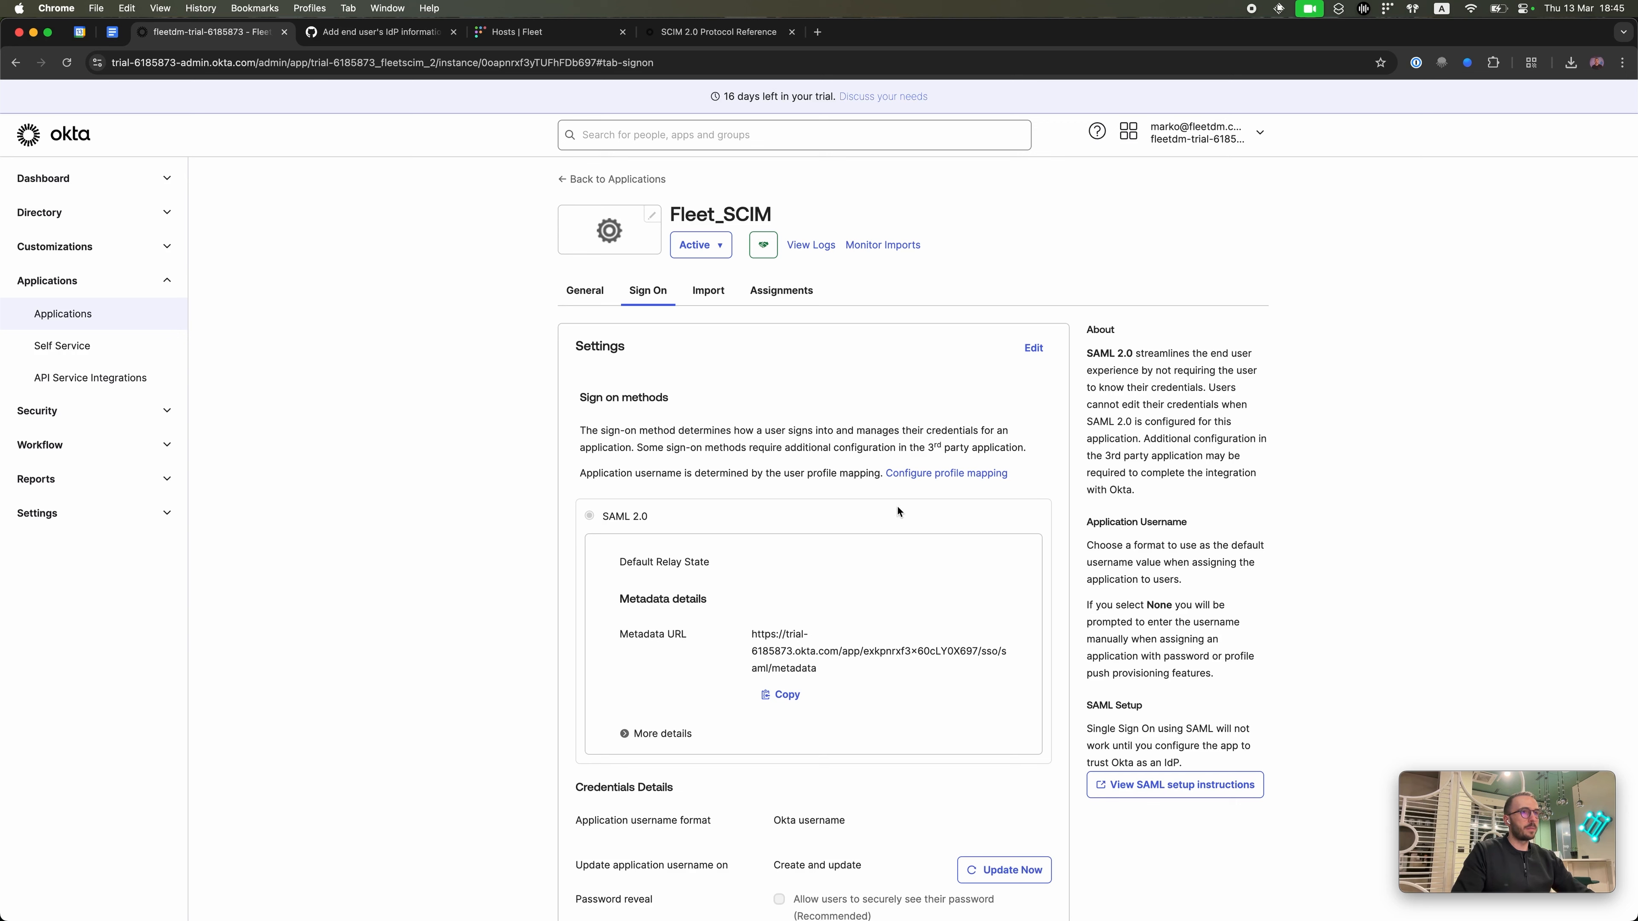
left_click(600, 303)
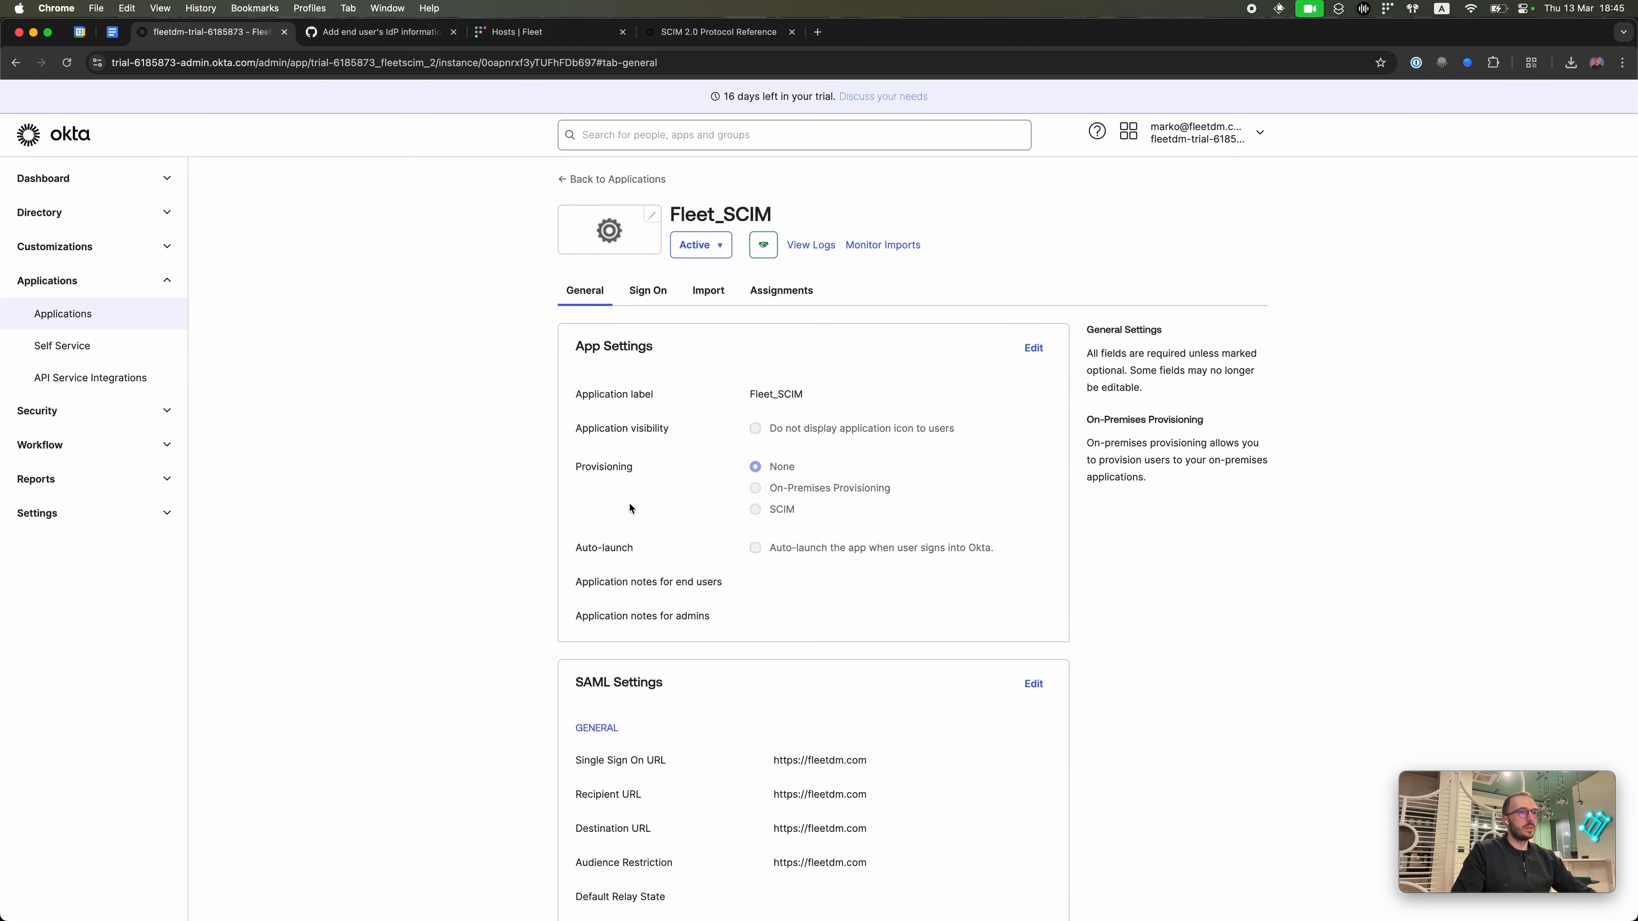
left_click(1032, 349)
left_click(777, 539)
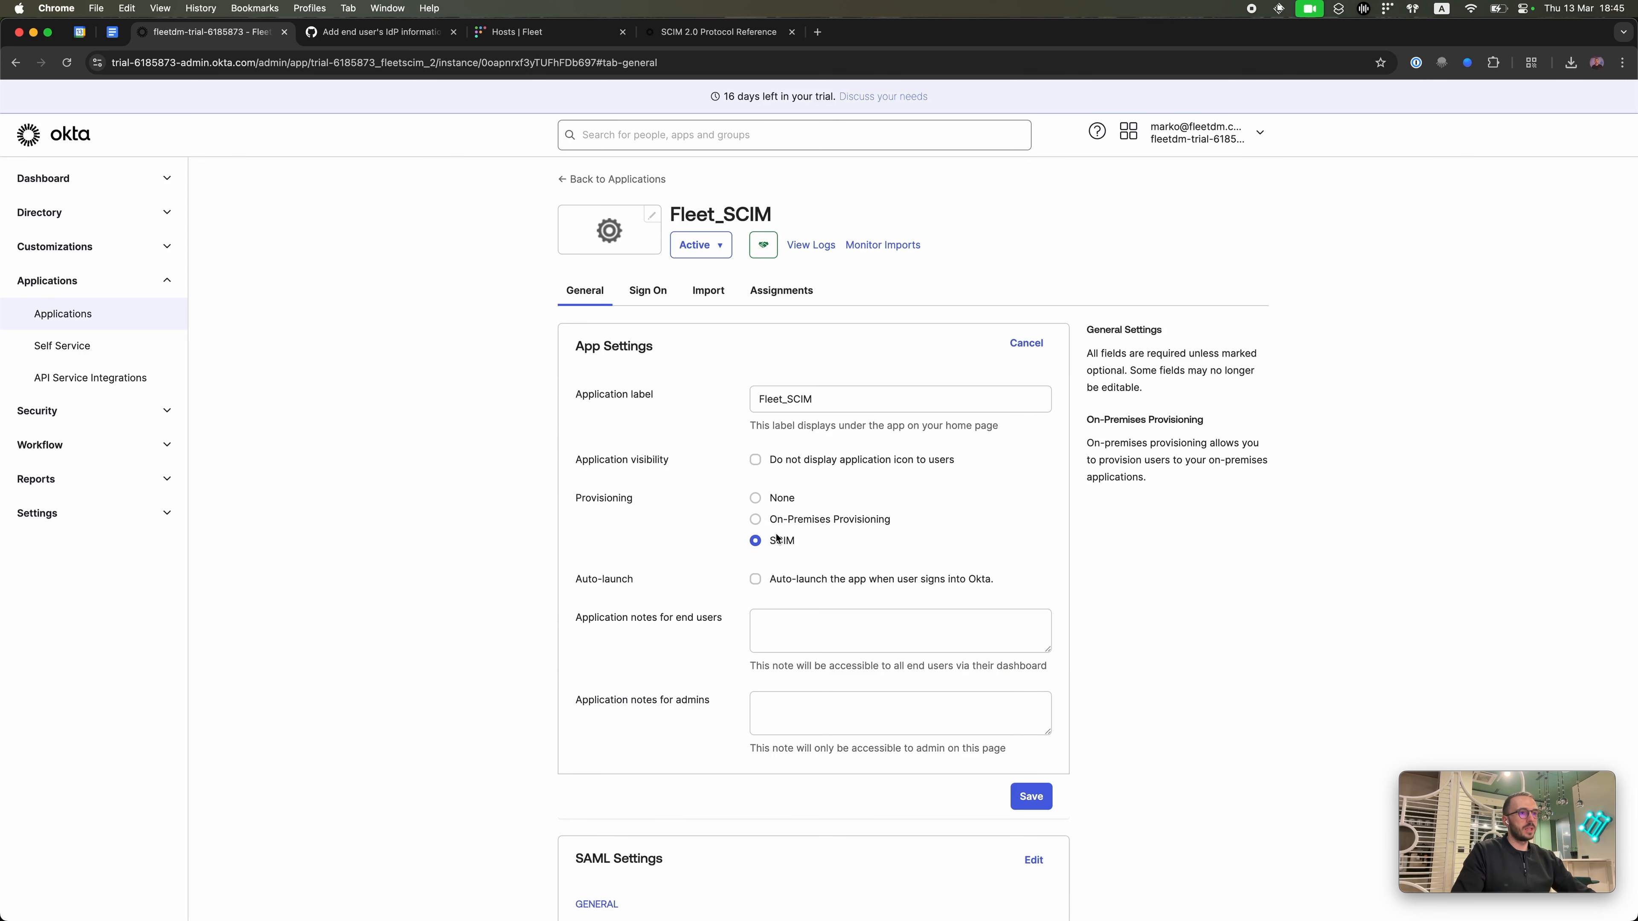
scroll(880, 541, "down", 1)
left_click(1032, 756)
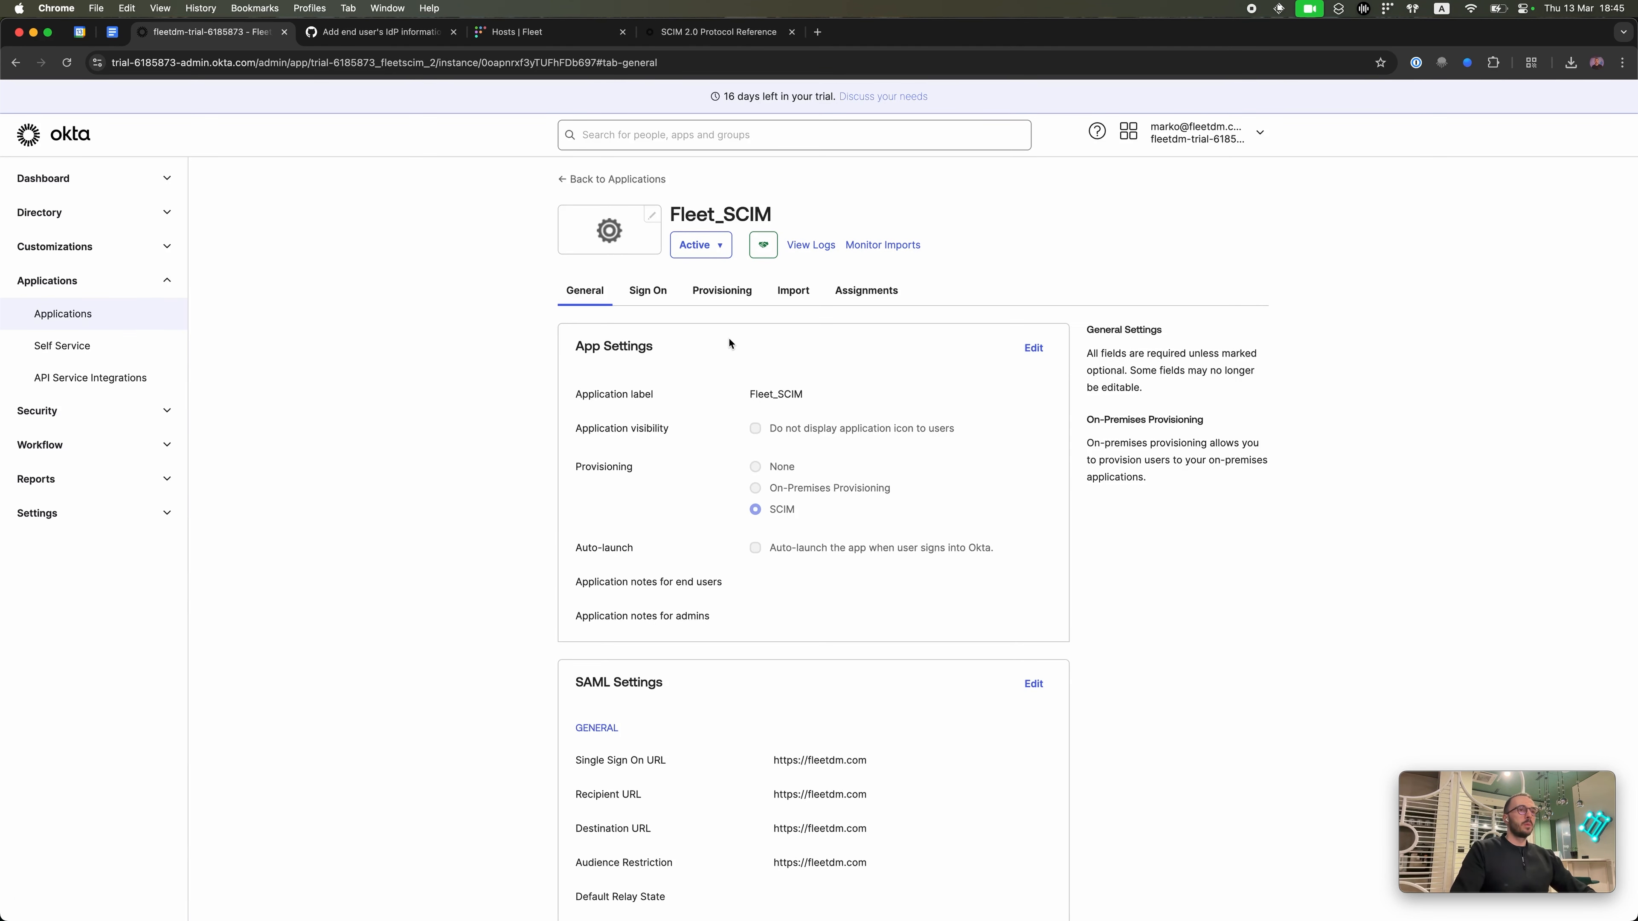
Step: Edit the SCIM Connection on the Provisioning tab and focus the SCIM connector base URL field
left_click(728, 297)
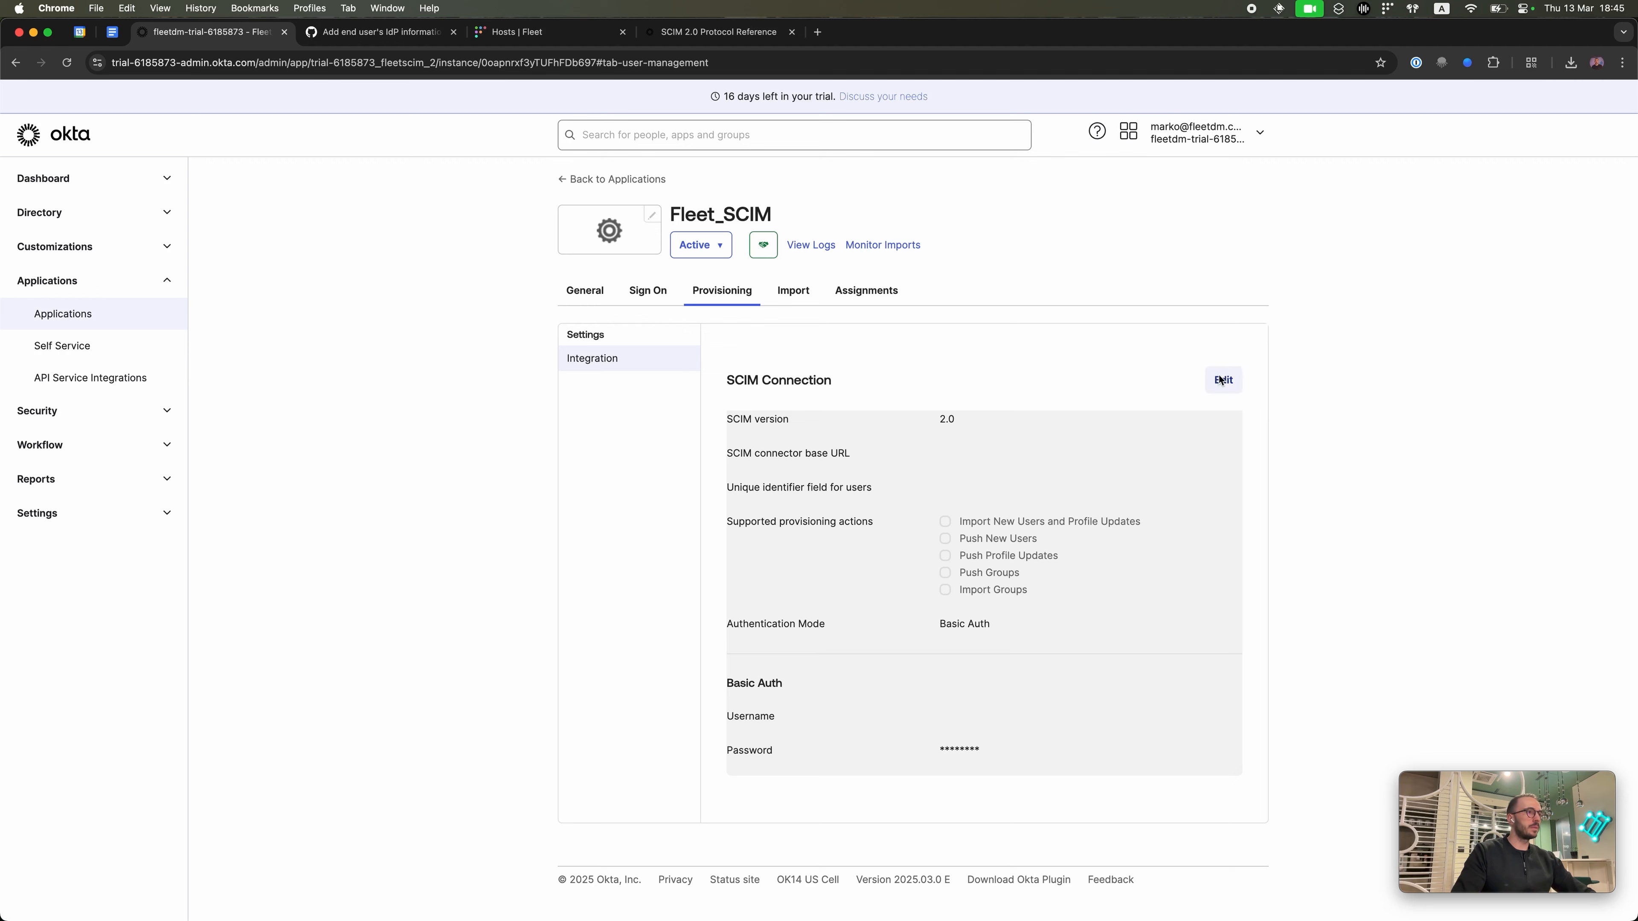
left_click(1223, 380)
left_click(981, 462)
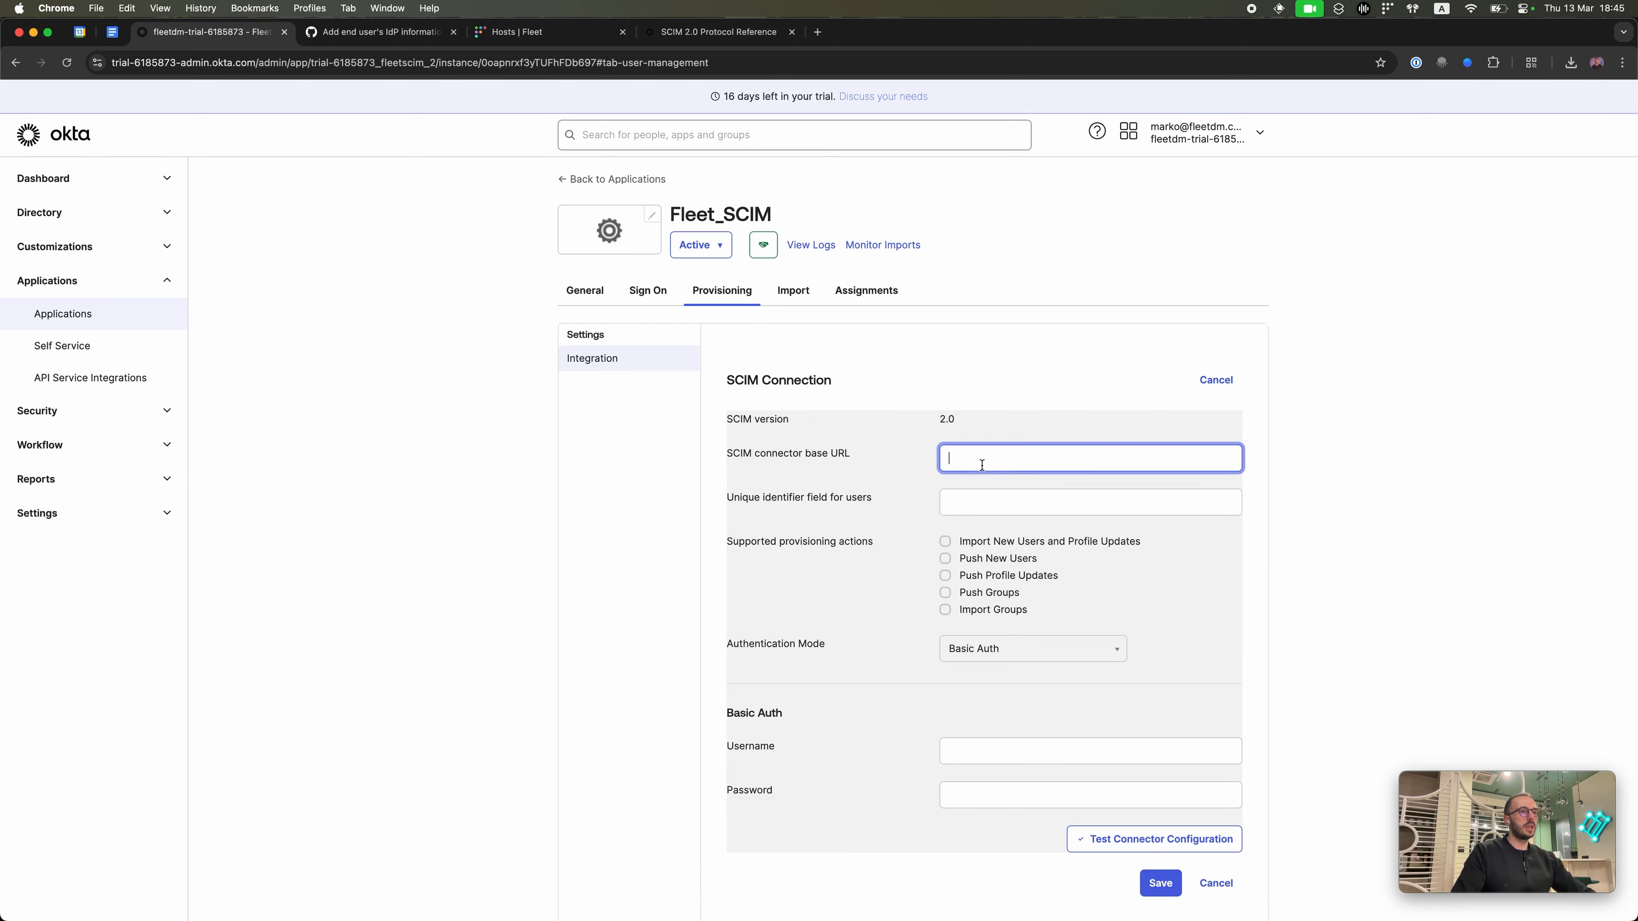
mouse_move(672, 918)
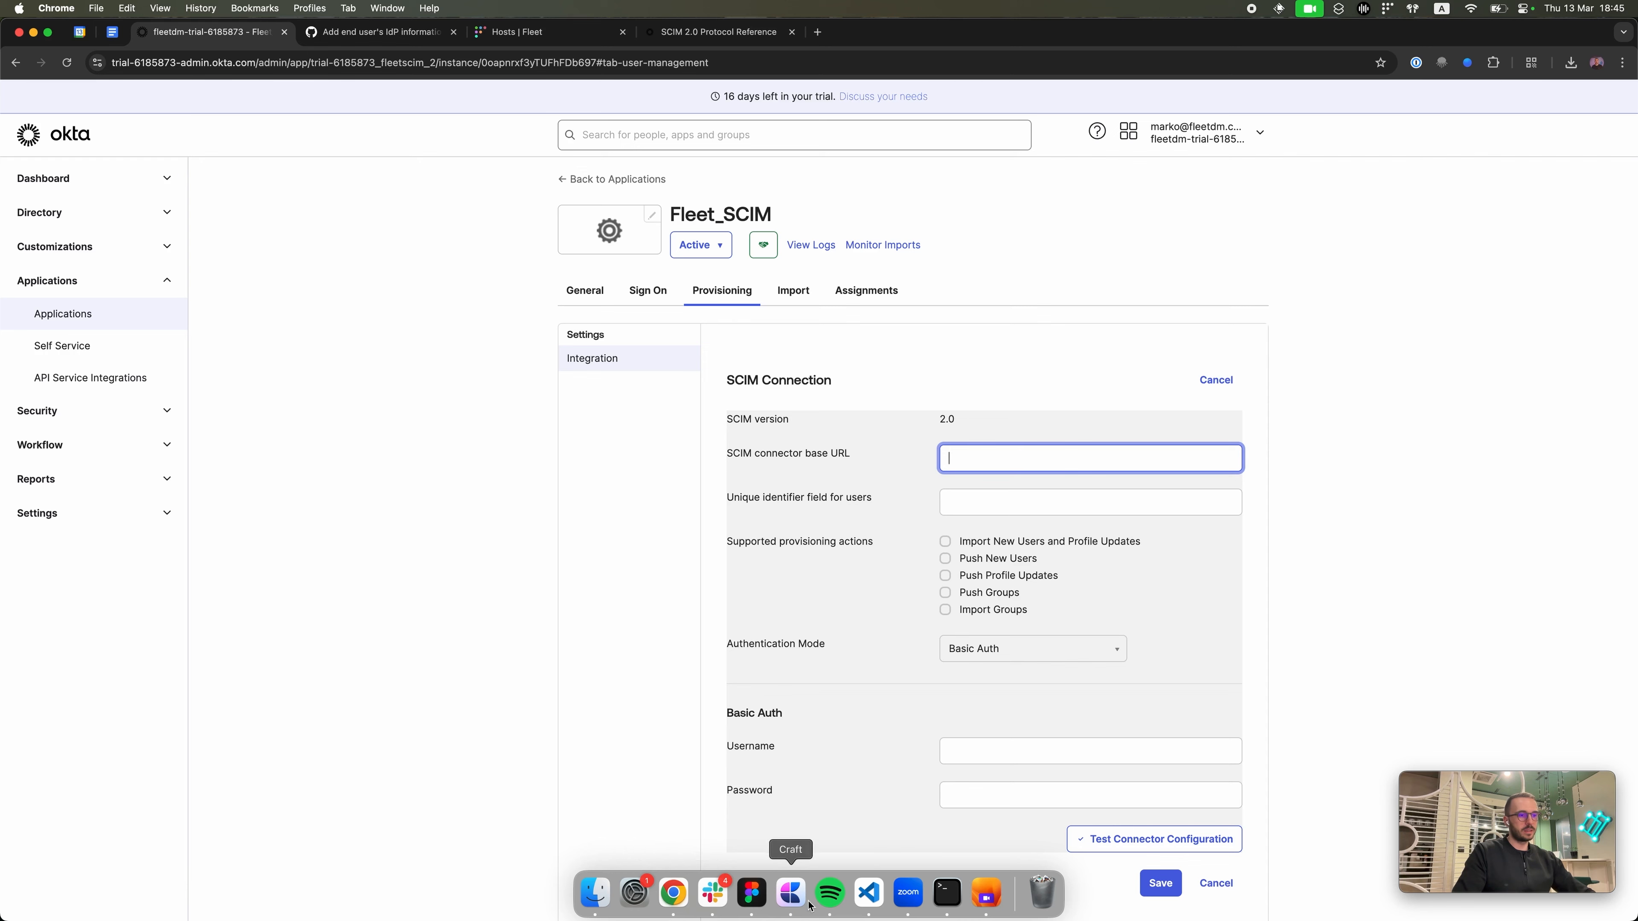
left_click(866, 896)
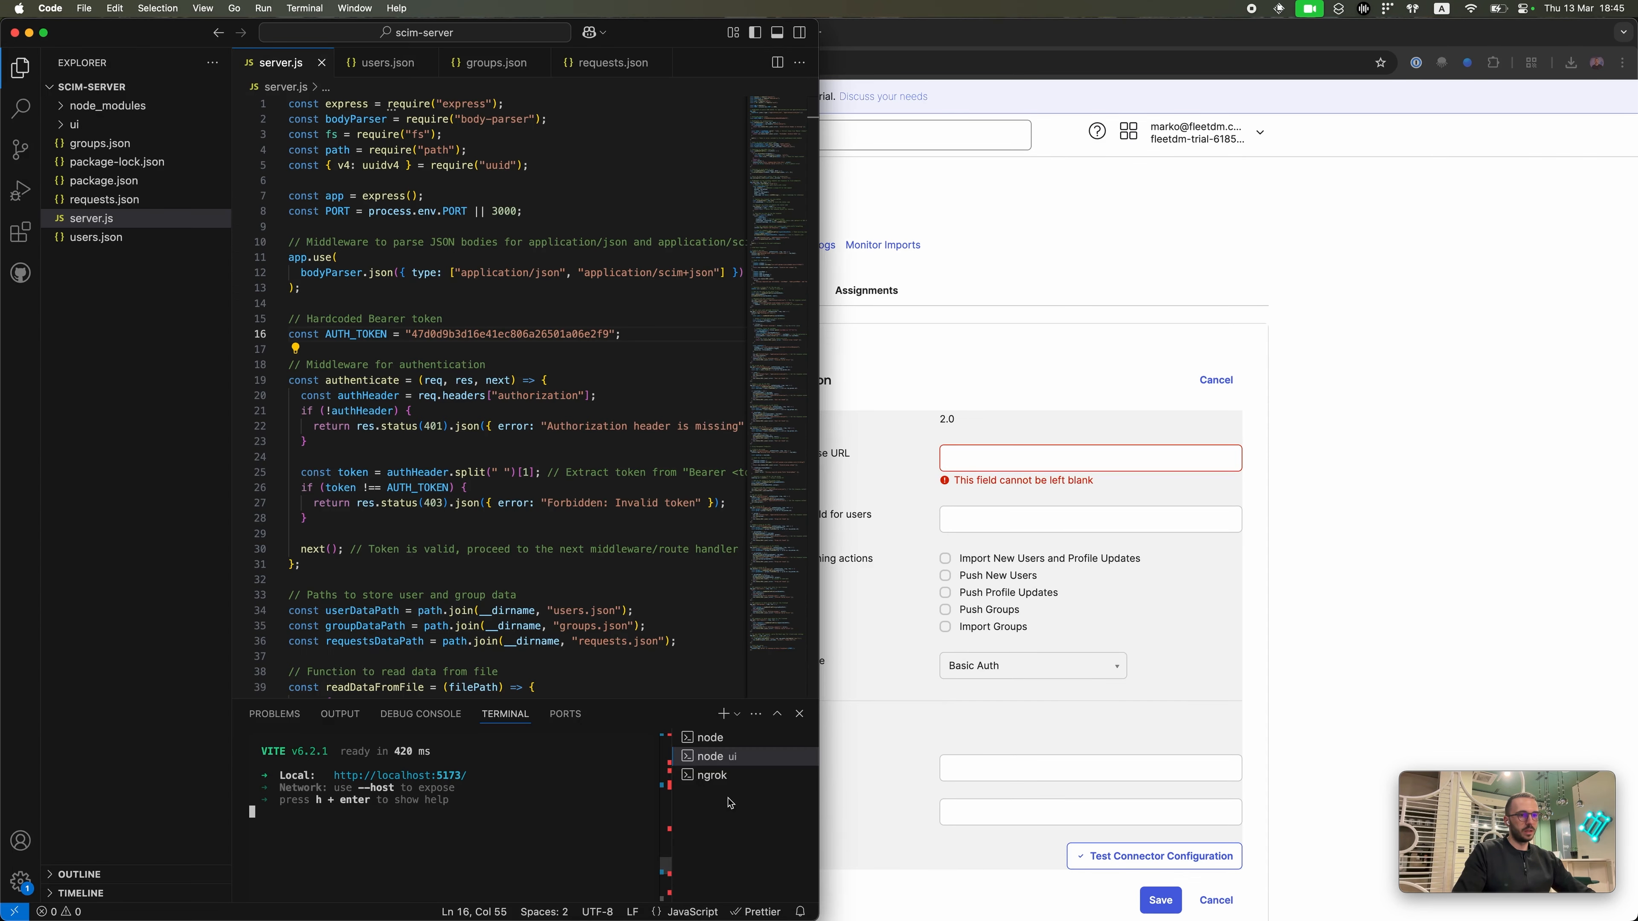
Step: Copy the ngrok forwarding URL from VS Code's terminal and paste it into the base URL field
left_click(733, 785)
right_click(558, 876)
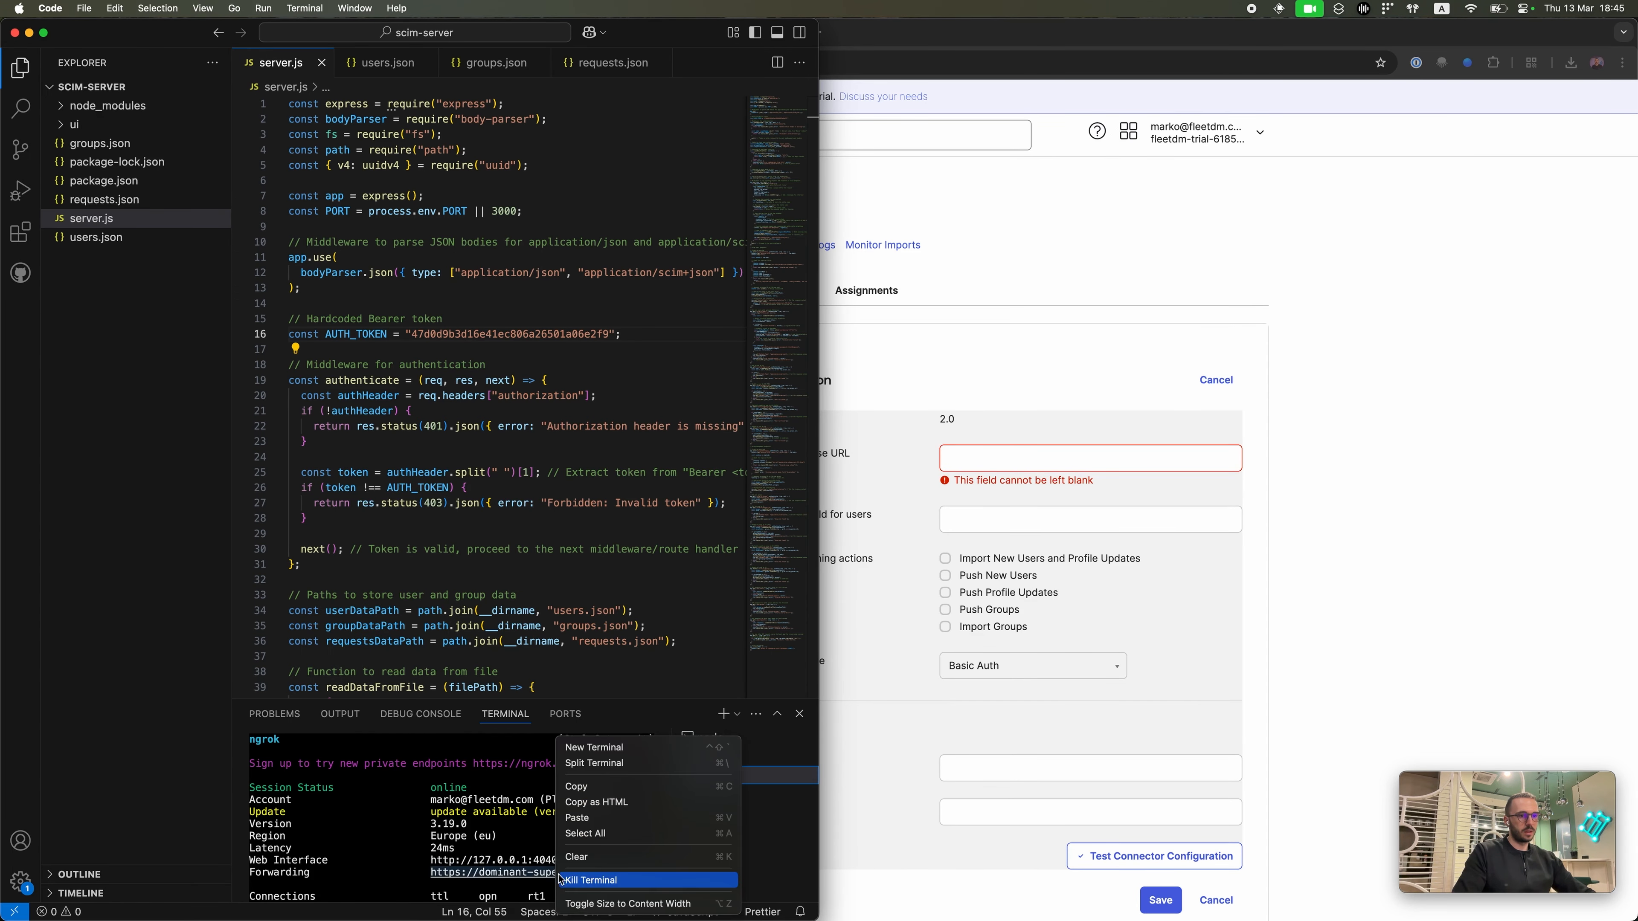
left_click(577, 786)
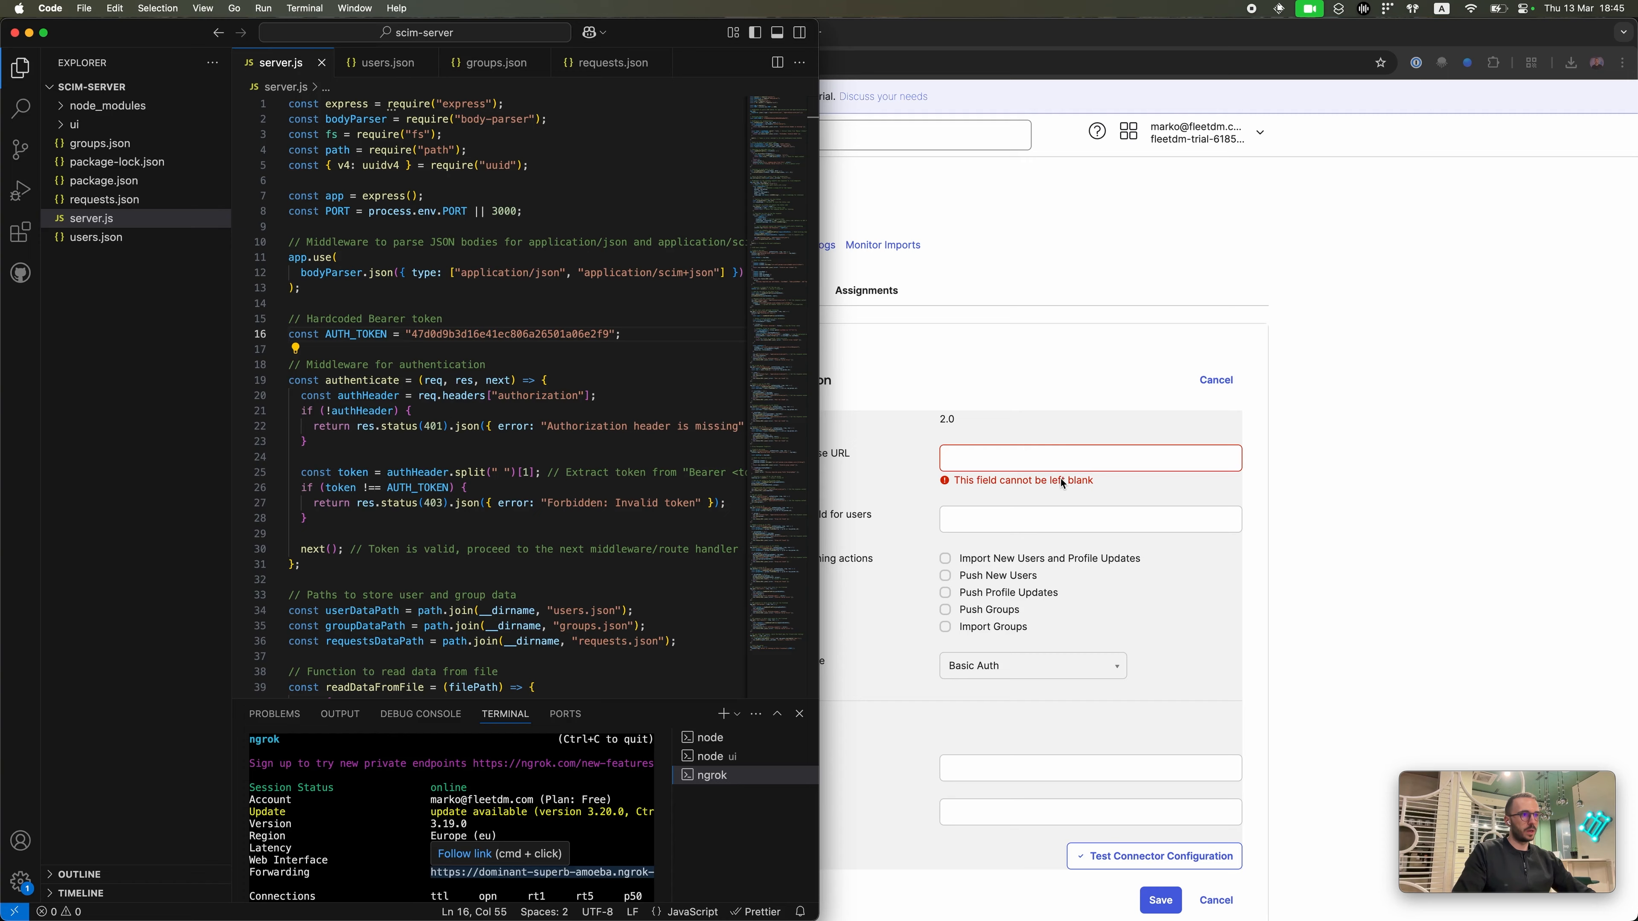
left_click(1058, 463)
key("cmd+v")
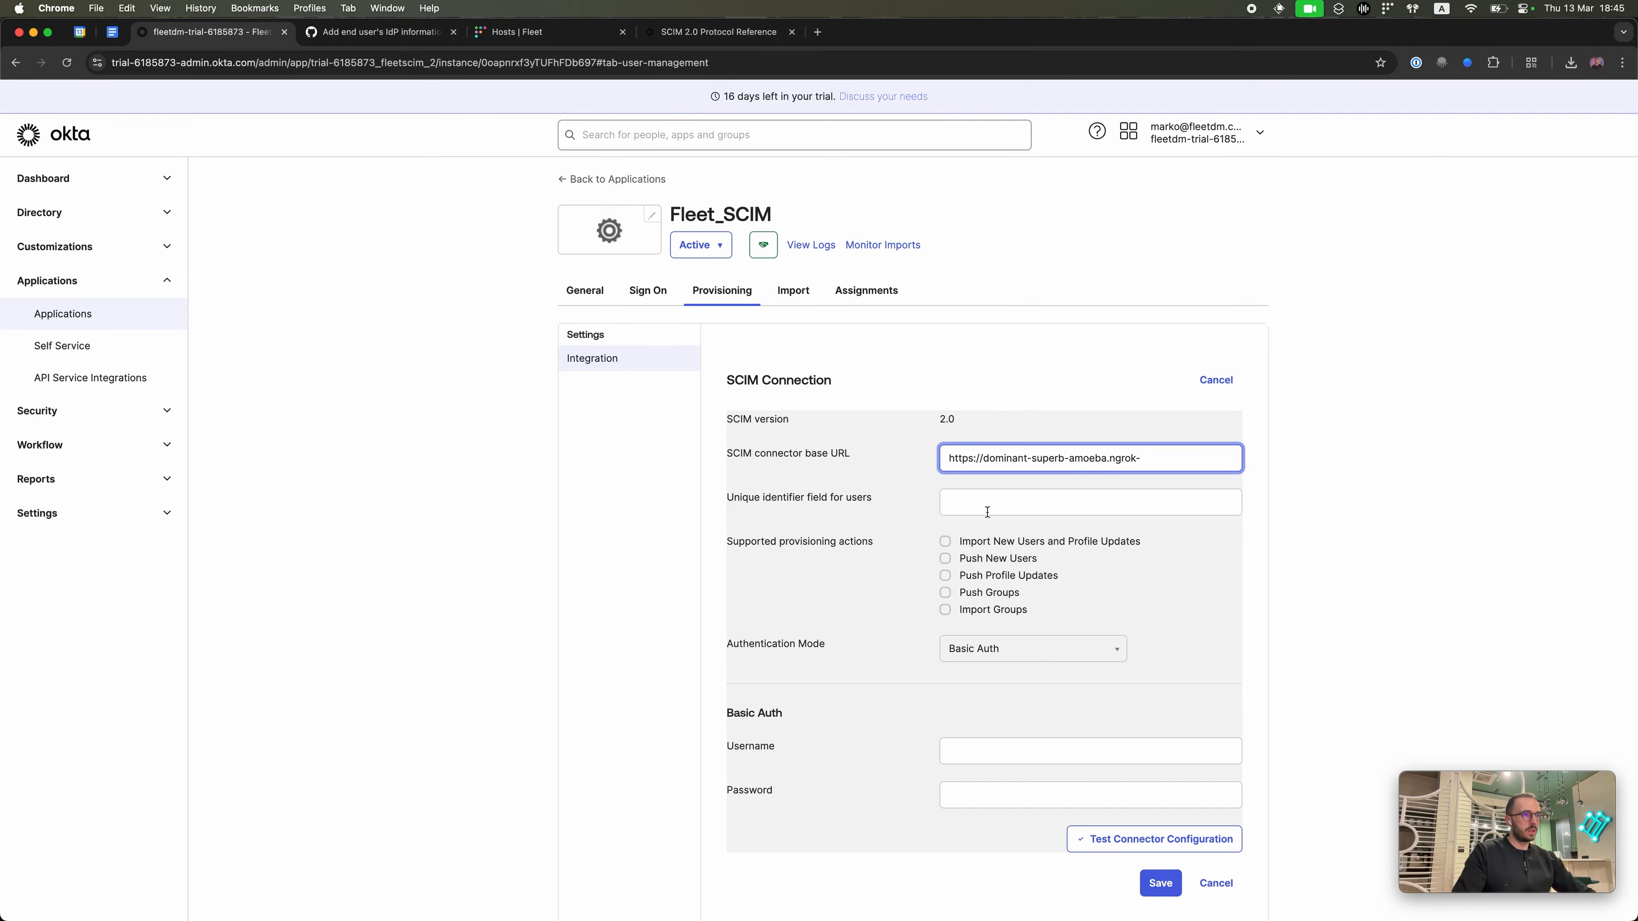
Step: Reselect the complete ngrok forwarding URL and paste it into the base URL field again
key("cmd+Tab")
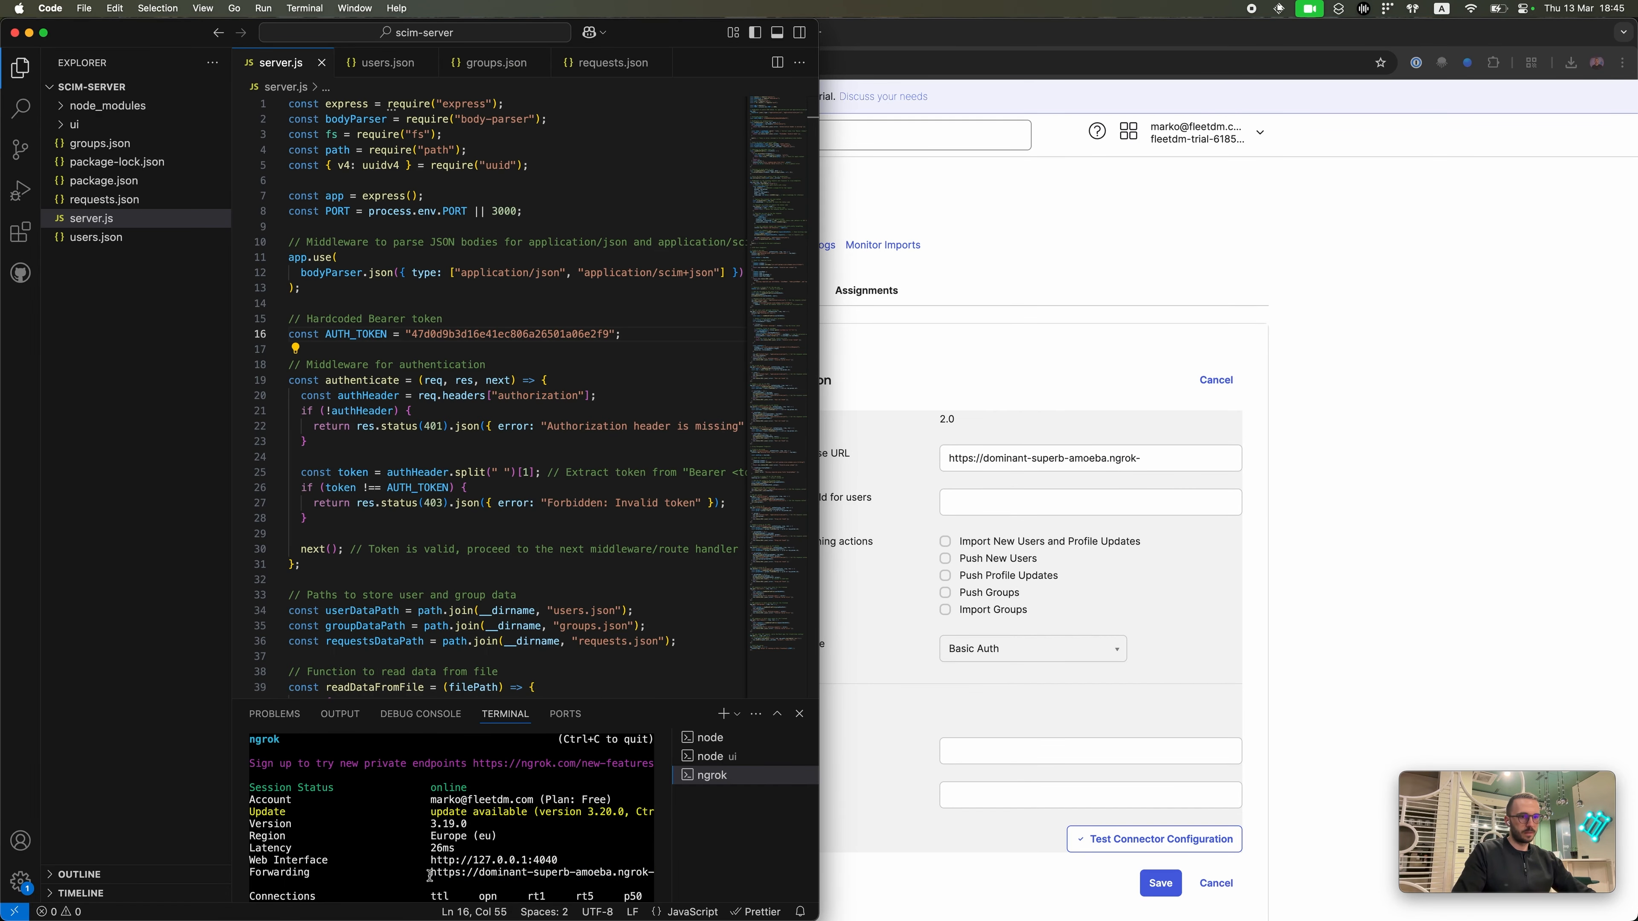
left_click_drag(430, 875, 760, 877)
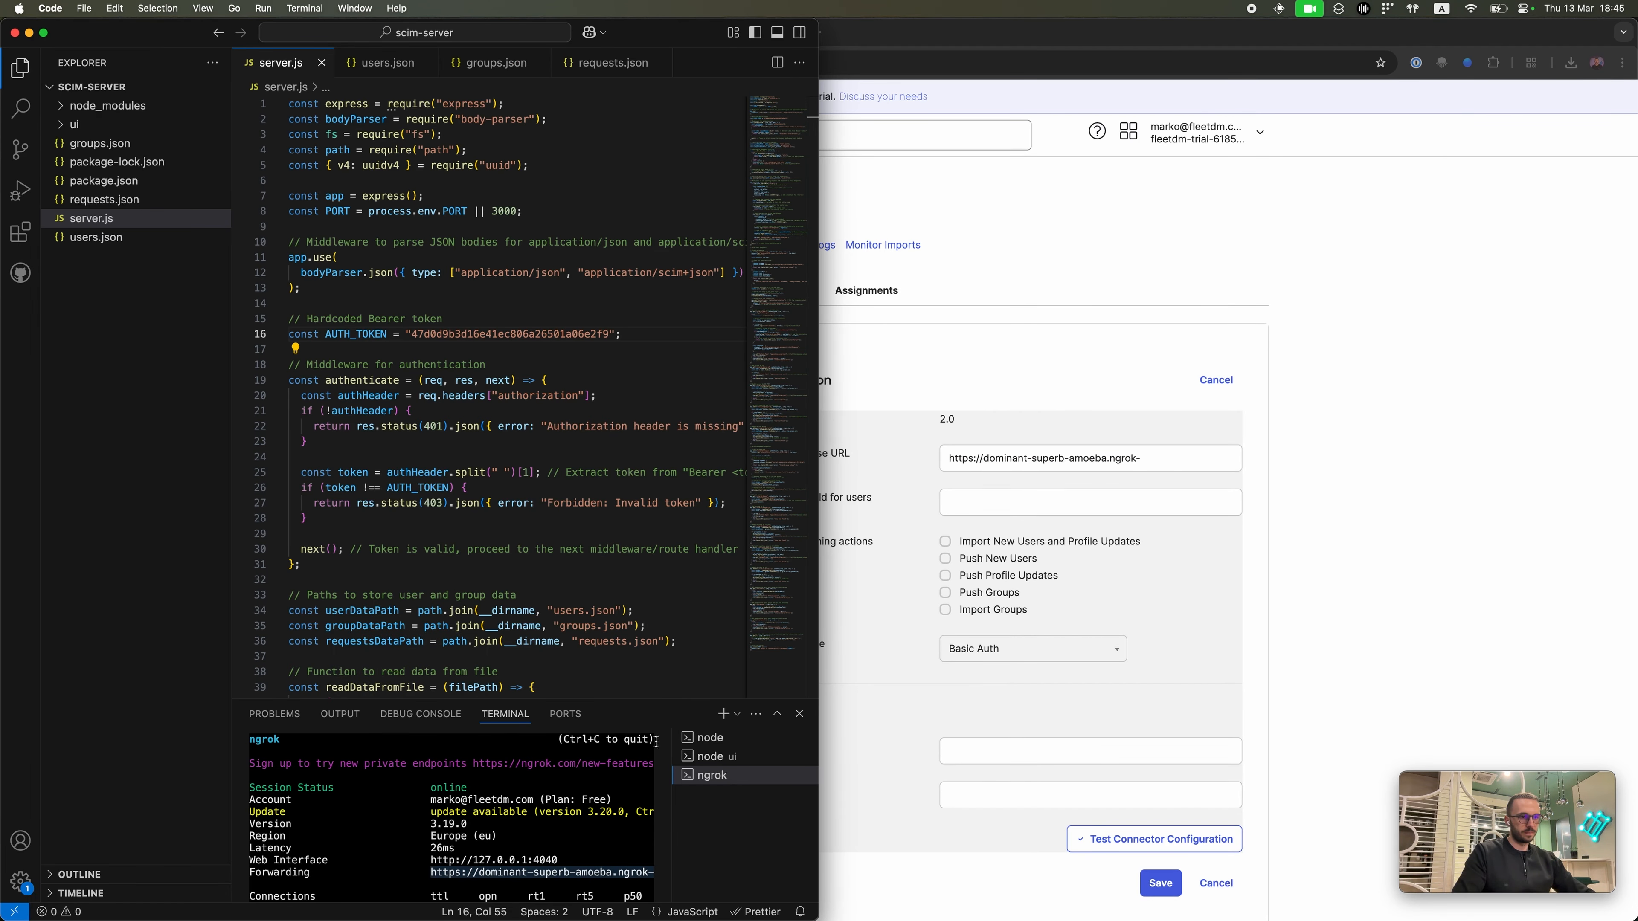
double_click(683, 26)
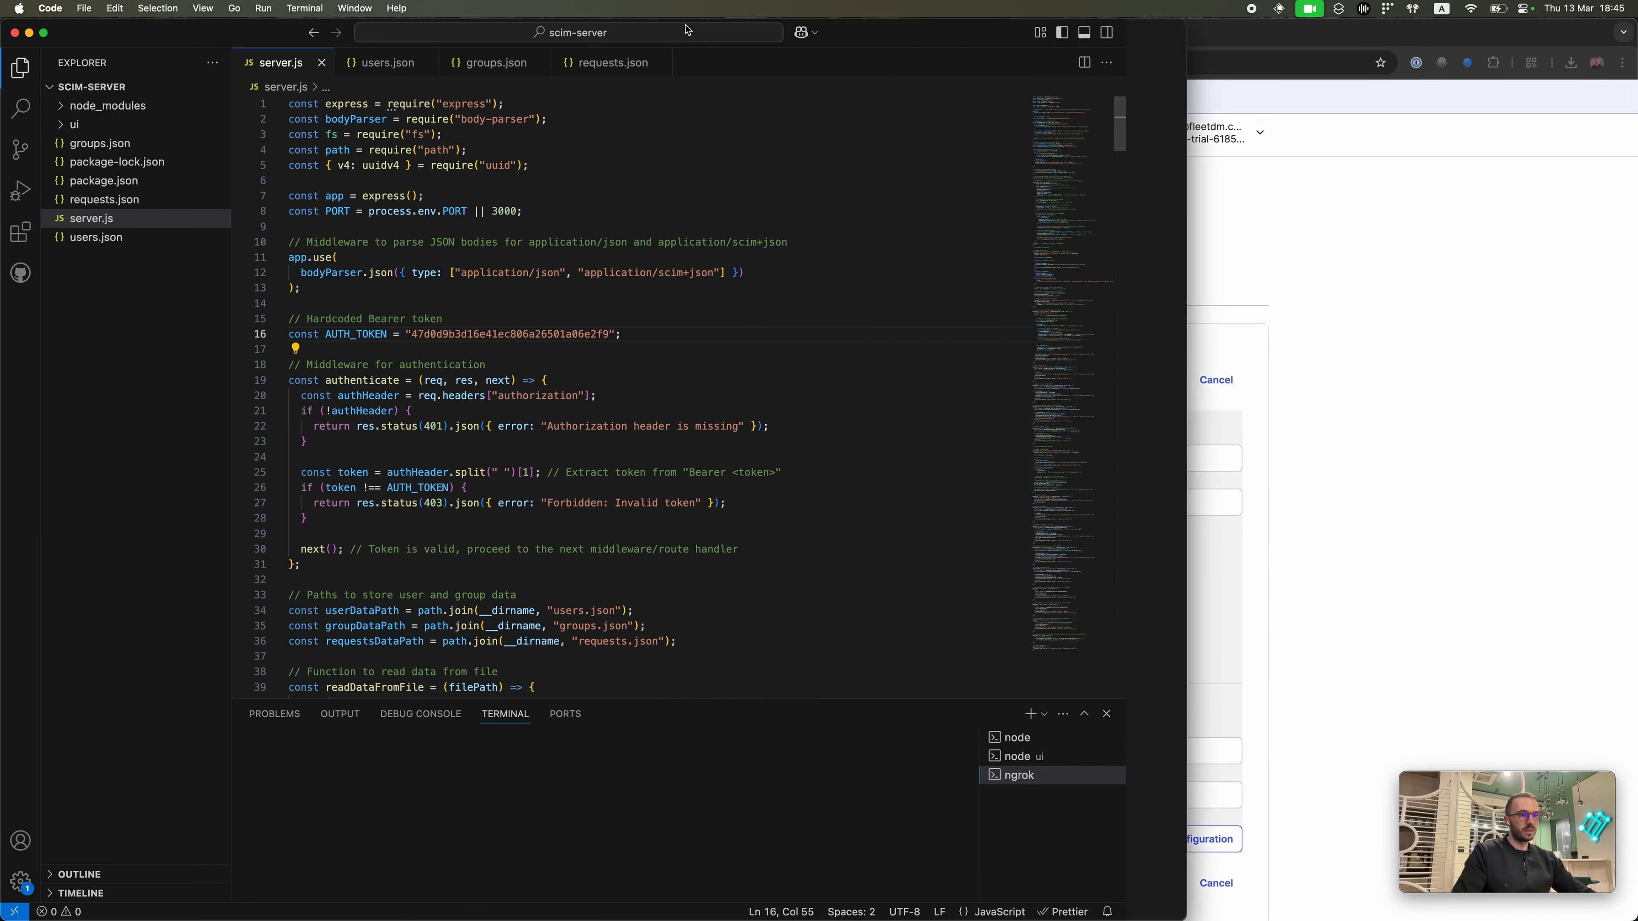
left_click_drag(703, 872, 431, 868)
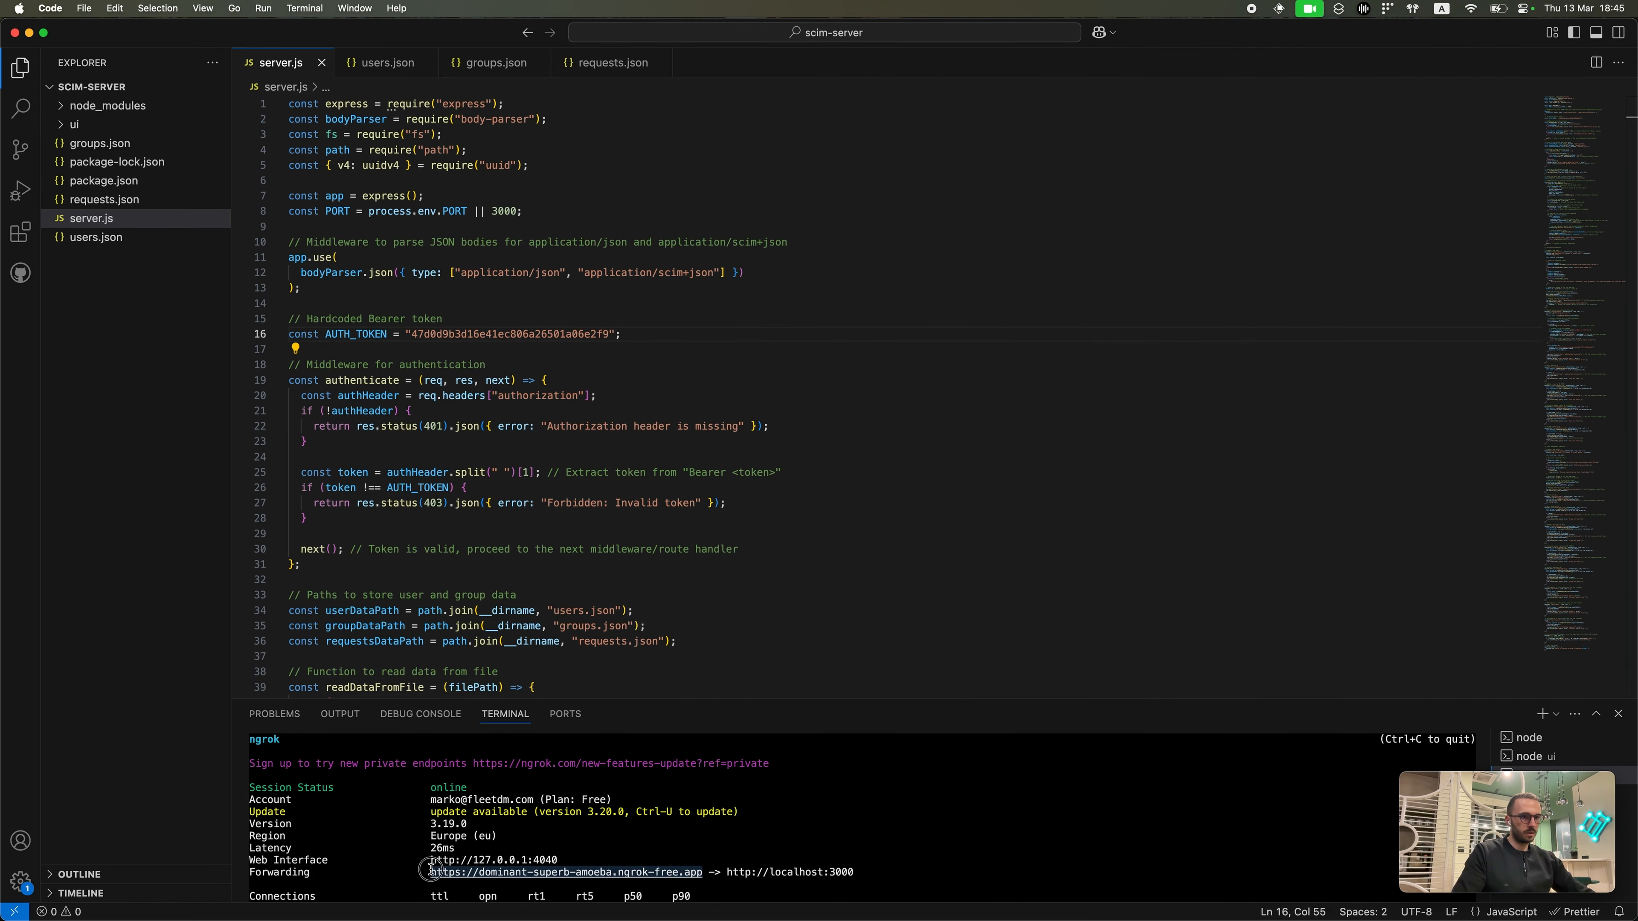
key("super+Tab")
key("super+v")
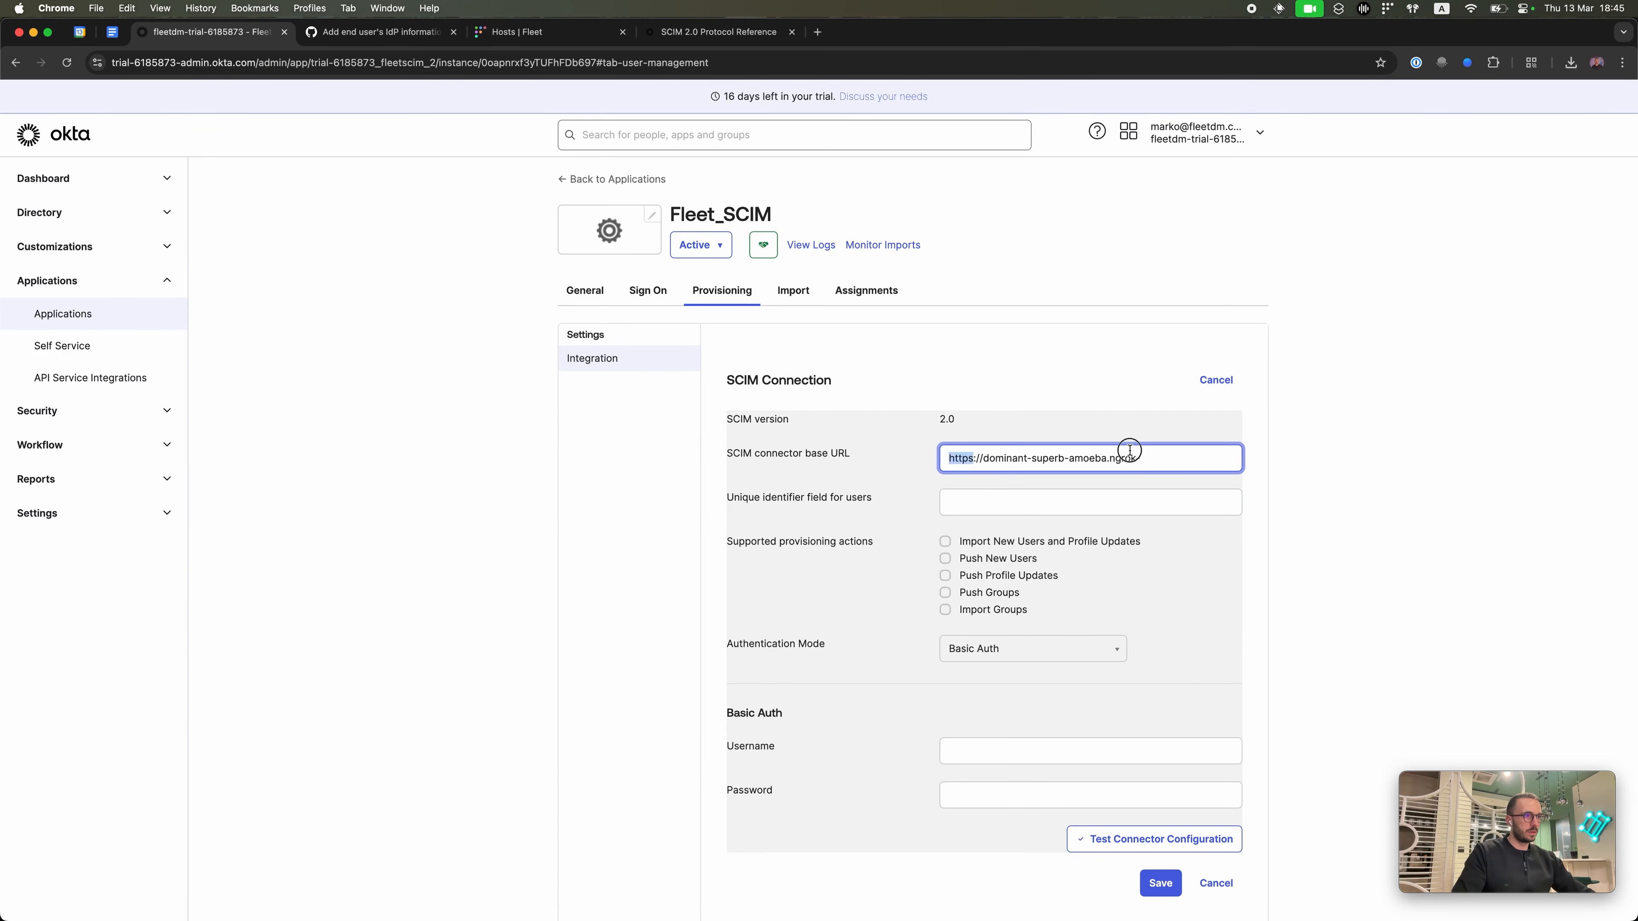
Step: Append /scim/v2 to the base URL and enter userName as the unique identifier for users
type("/scim/v2")
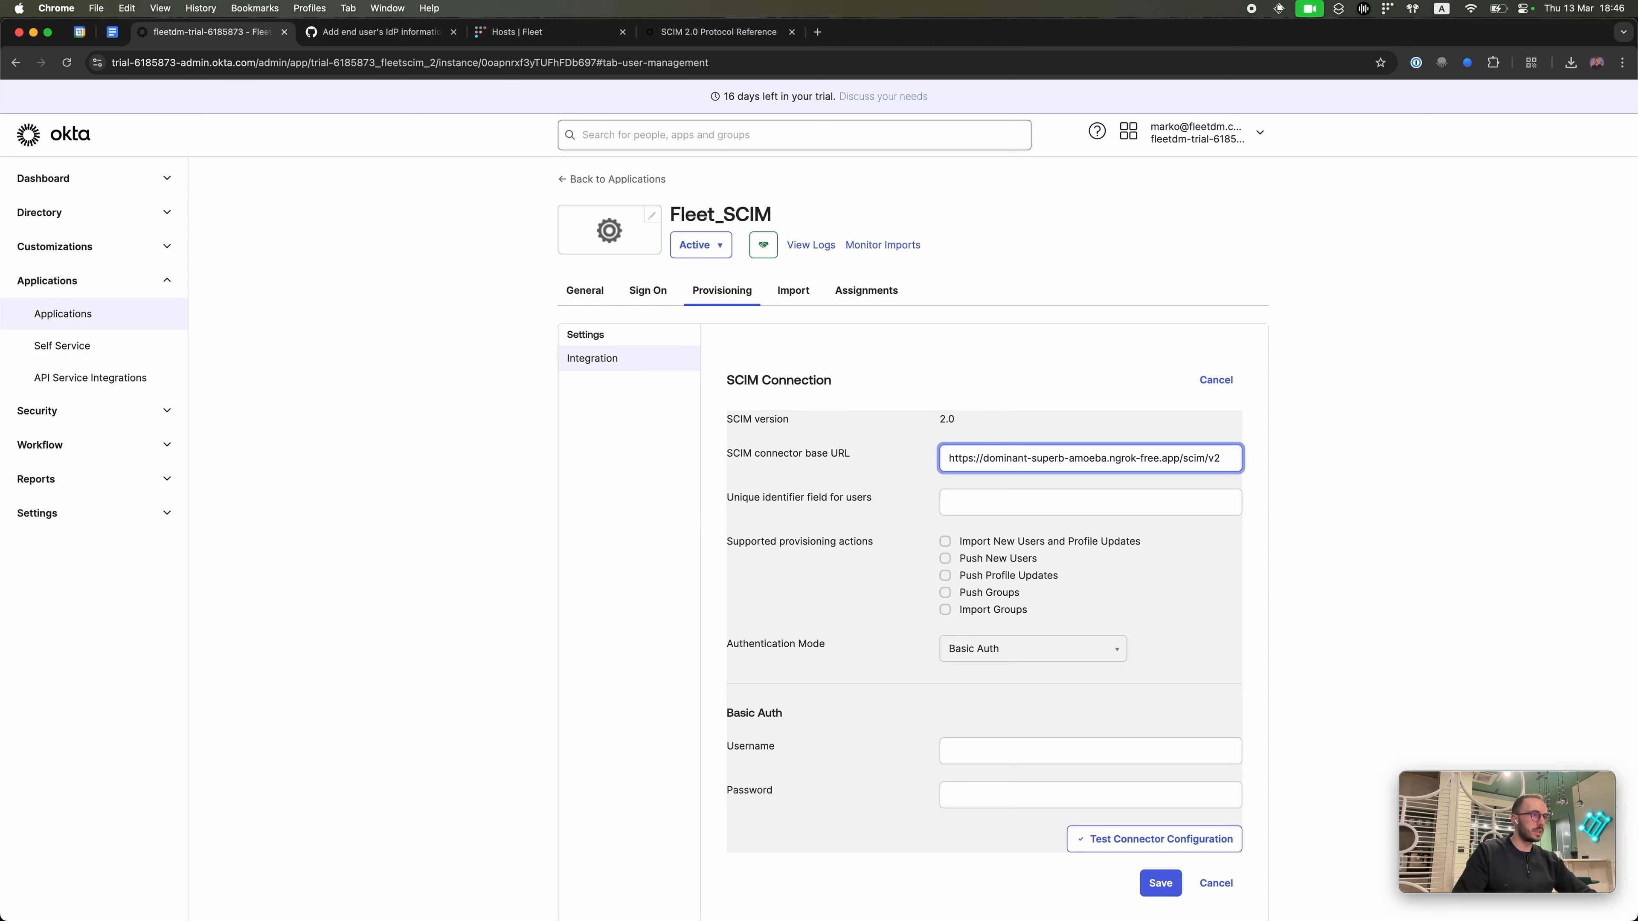
type("/u")
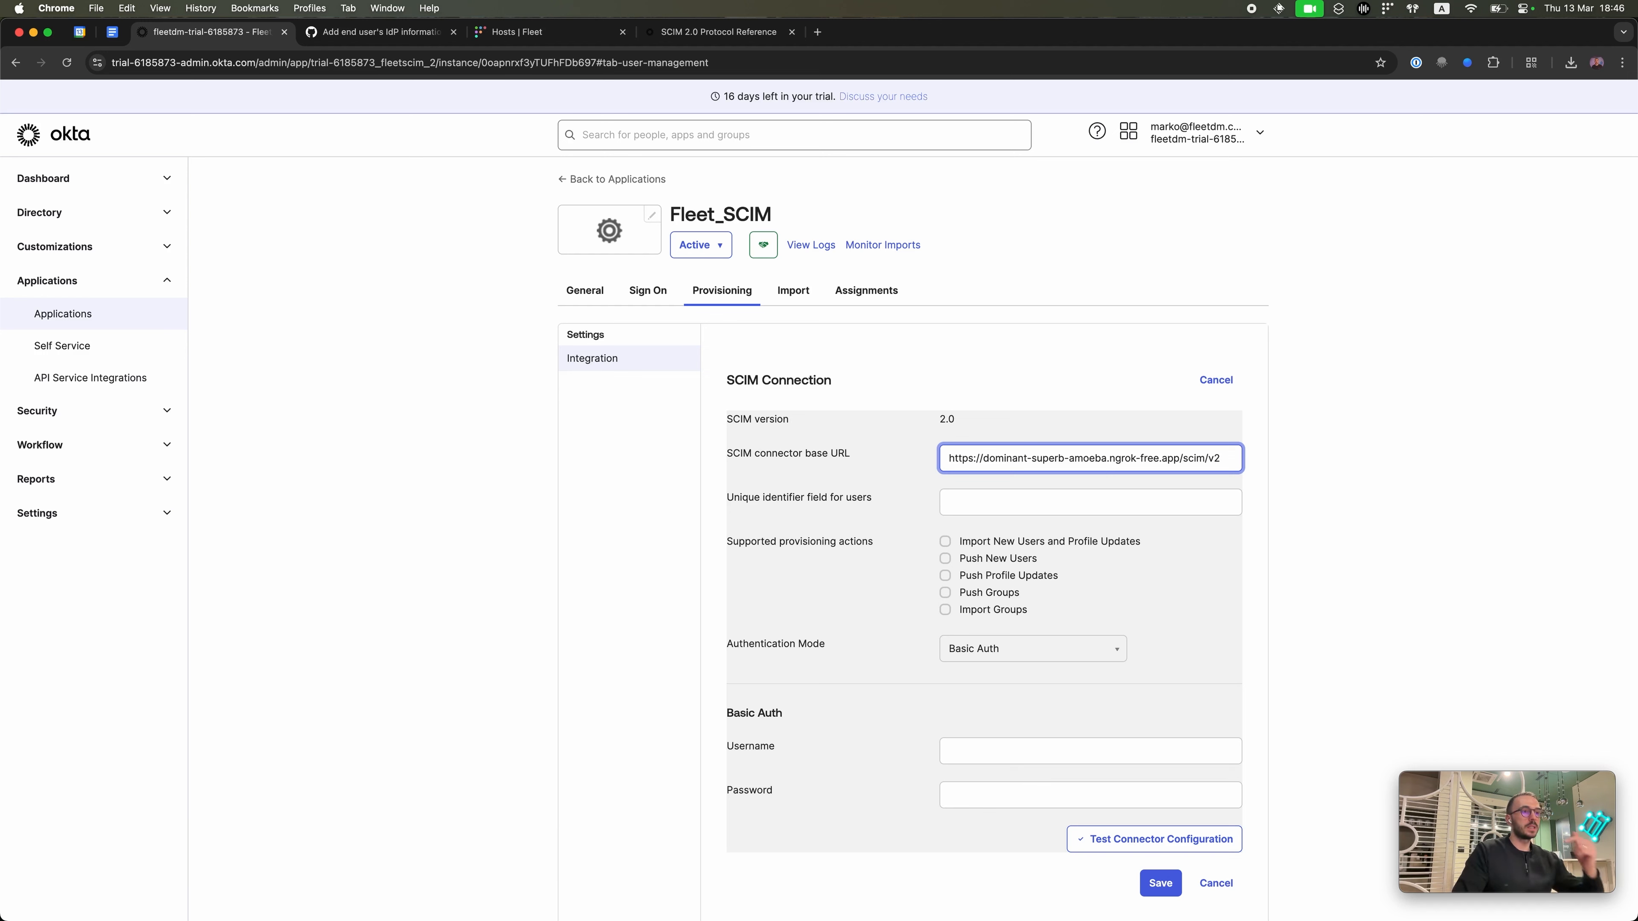
left_click(1073, 501)
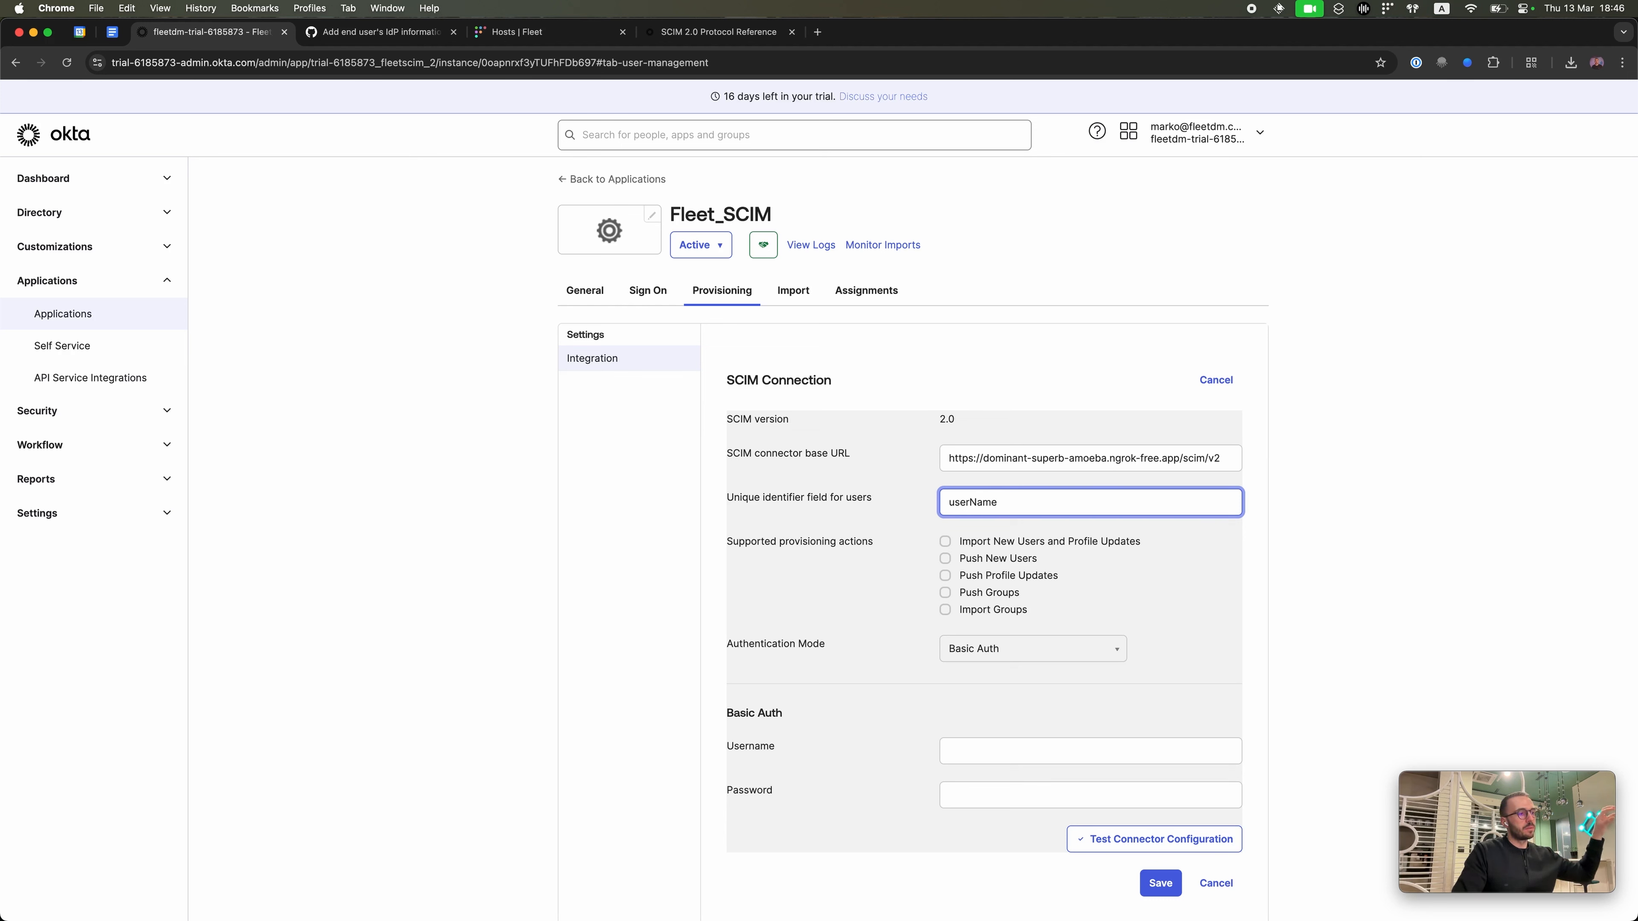
Step: Enable pushing new users and set Authentication Mode to HTTP Header
double_click(993, 489)
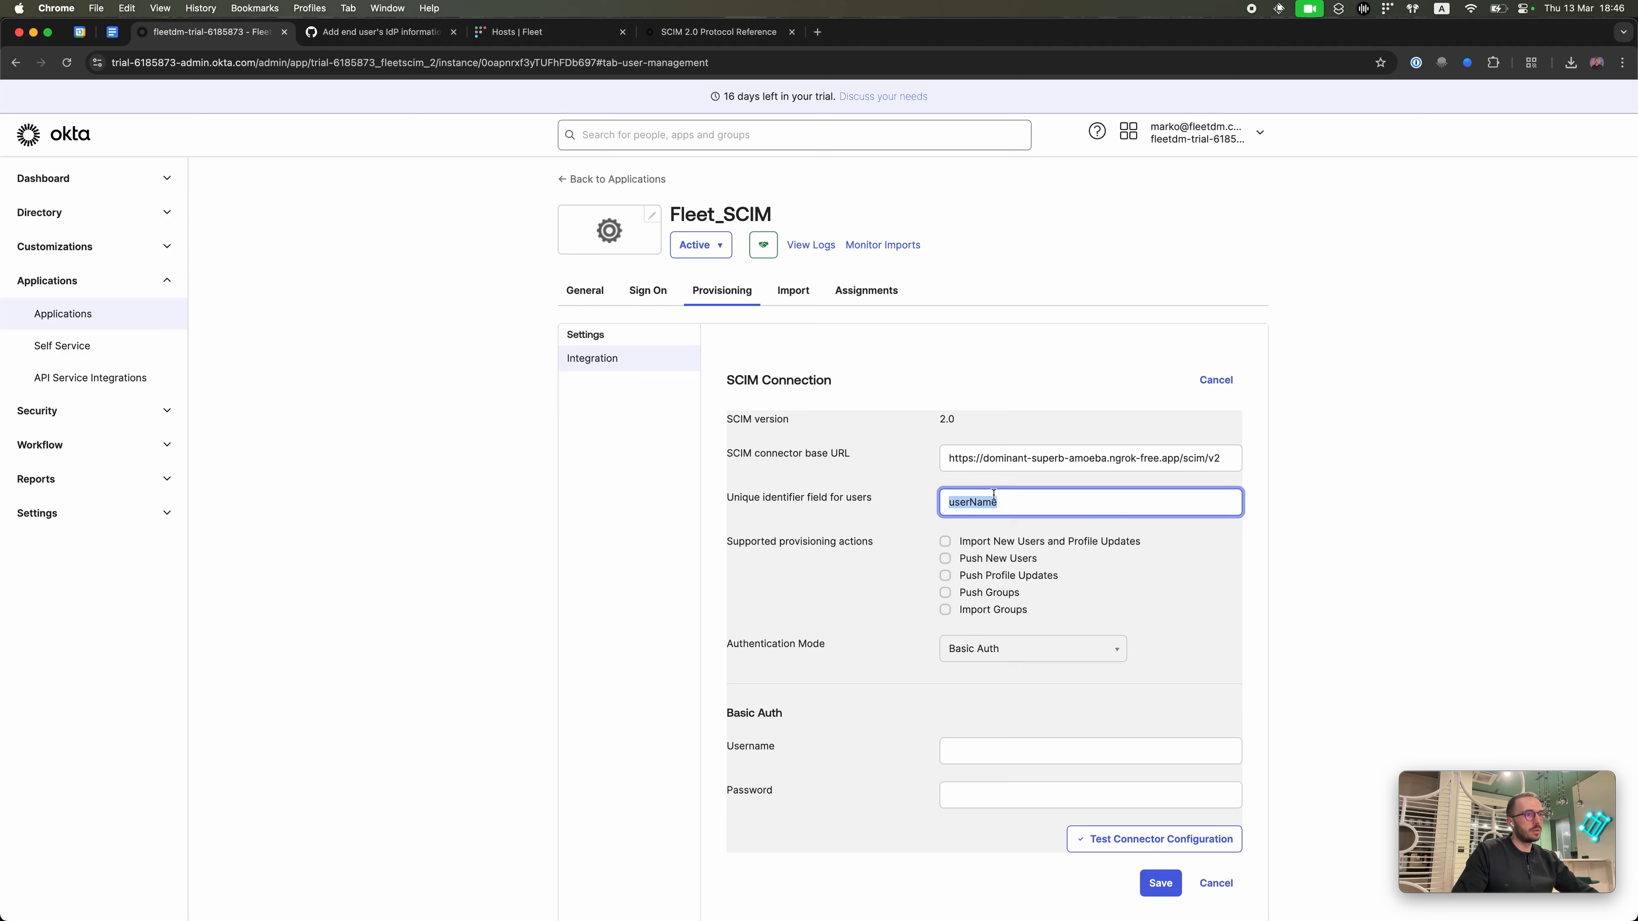
left_click(945, 558)
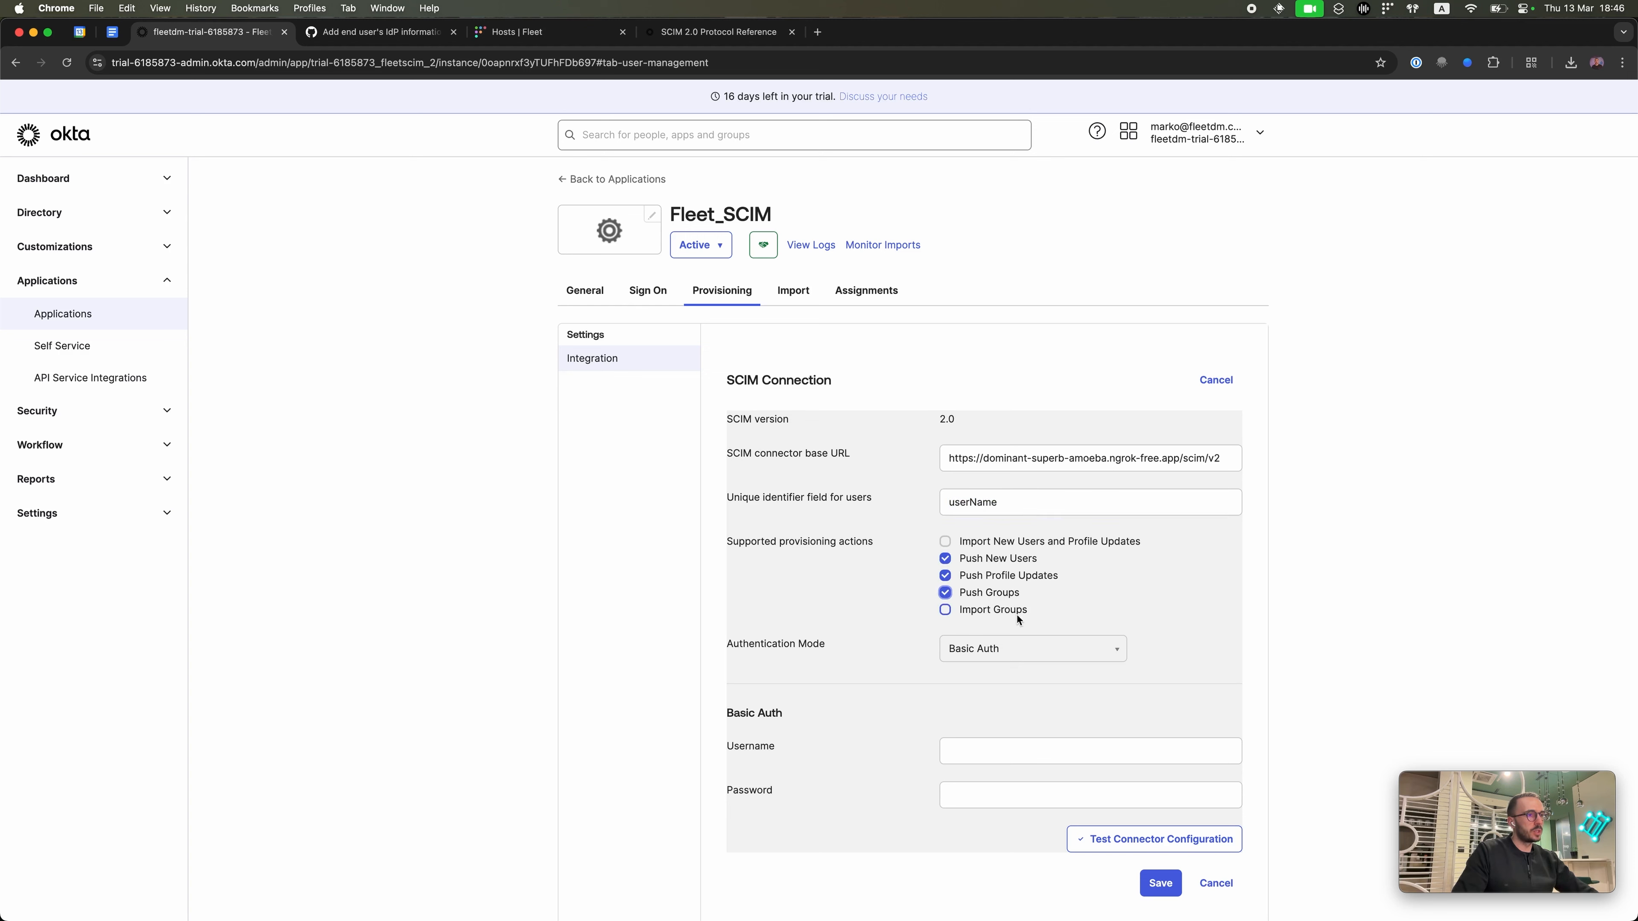
left_click(1025, 654)
left_click(1096, 702)
left_click(1041, 749)
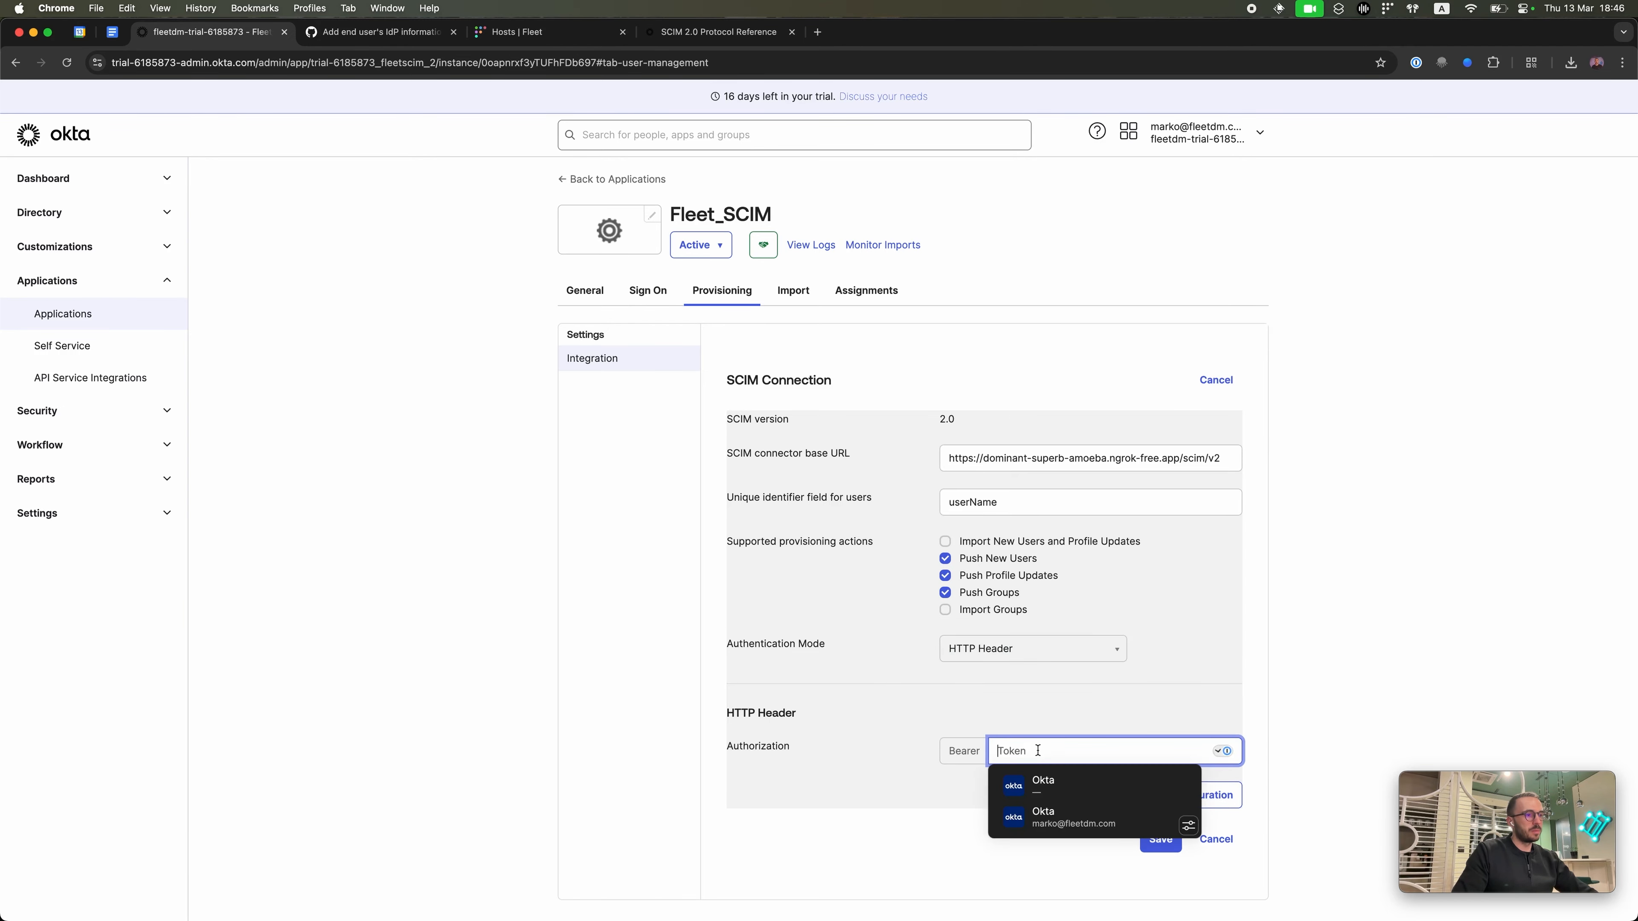
Step: Copy the AUTH_TOKEN from server.js in VS Code and paste it as the Bearer token
key("ctrl+Up")
left_click(871, 398)
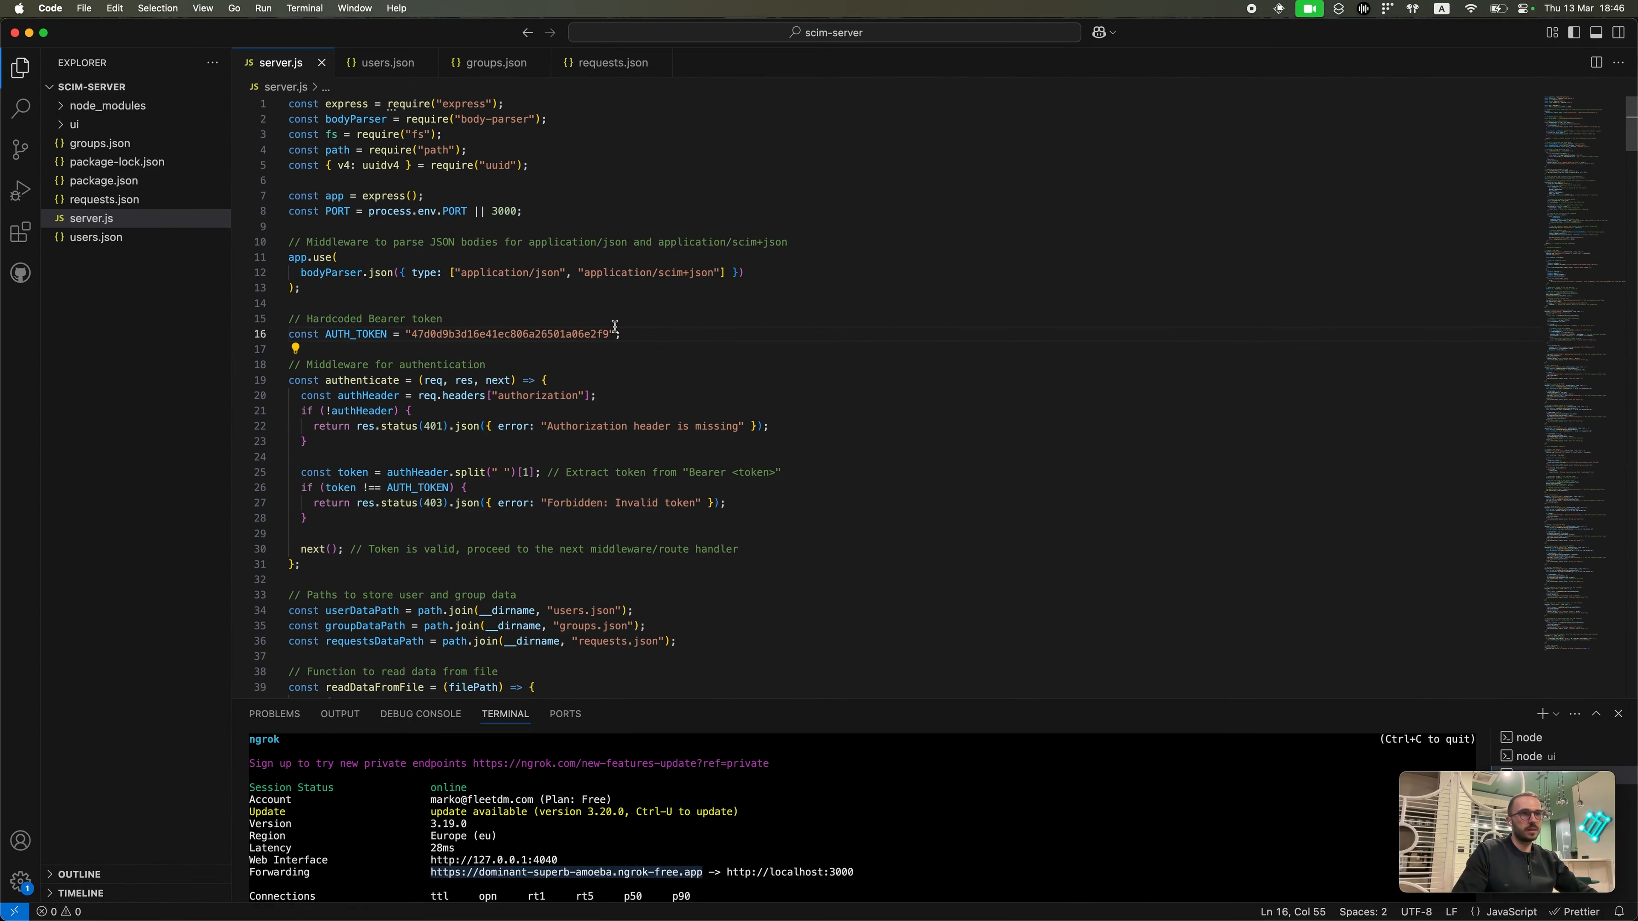
left_click_drag(419, 333, 606, 338)
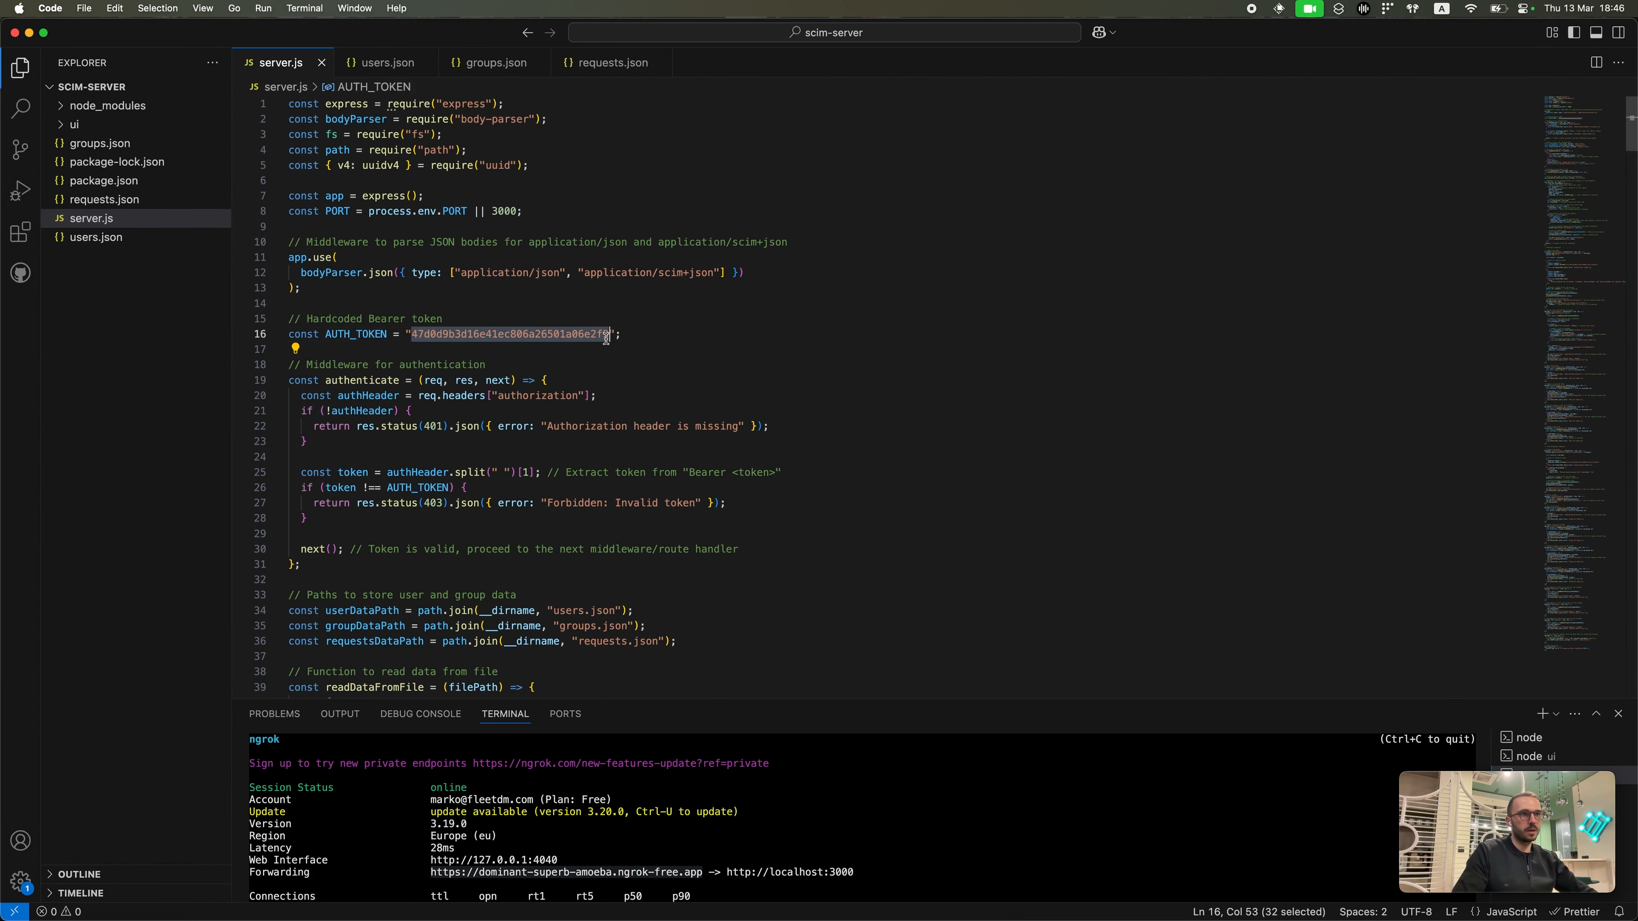
key("super+c")
key("super+Tab")
key("super+v")
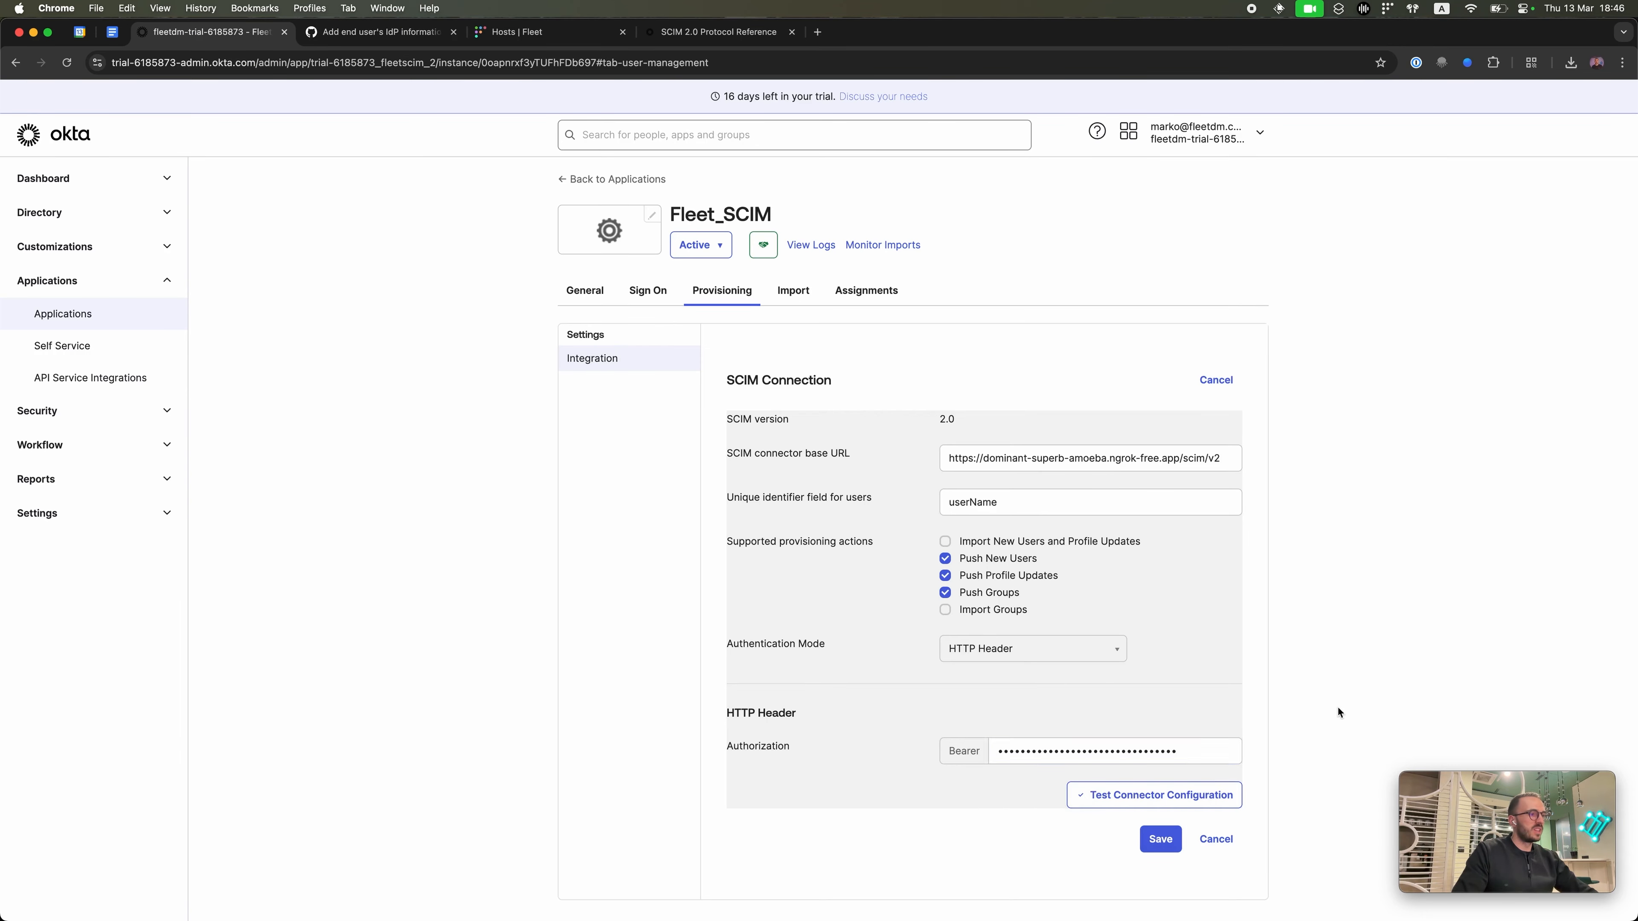
key("super+Tab")
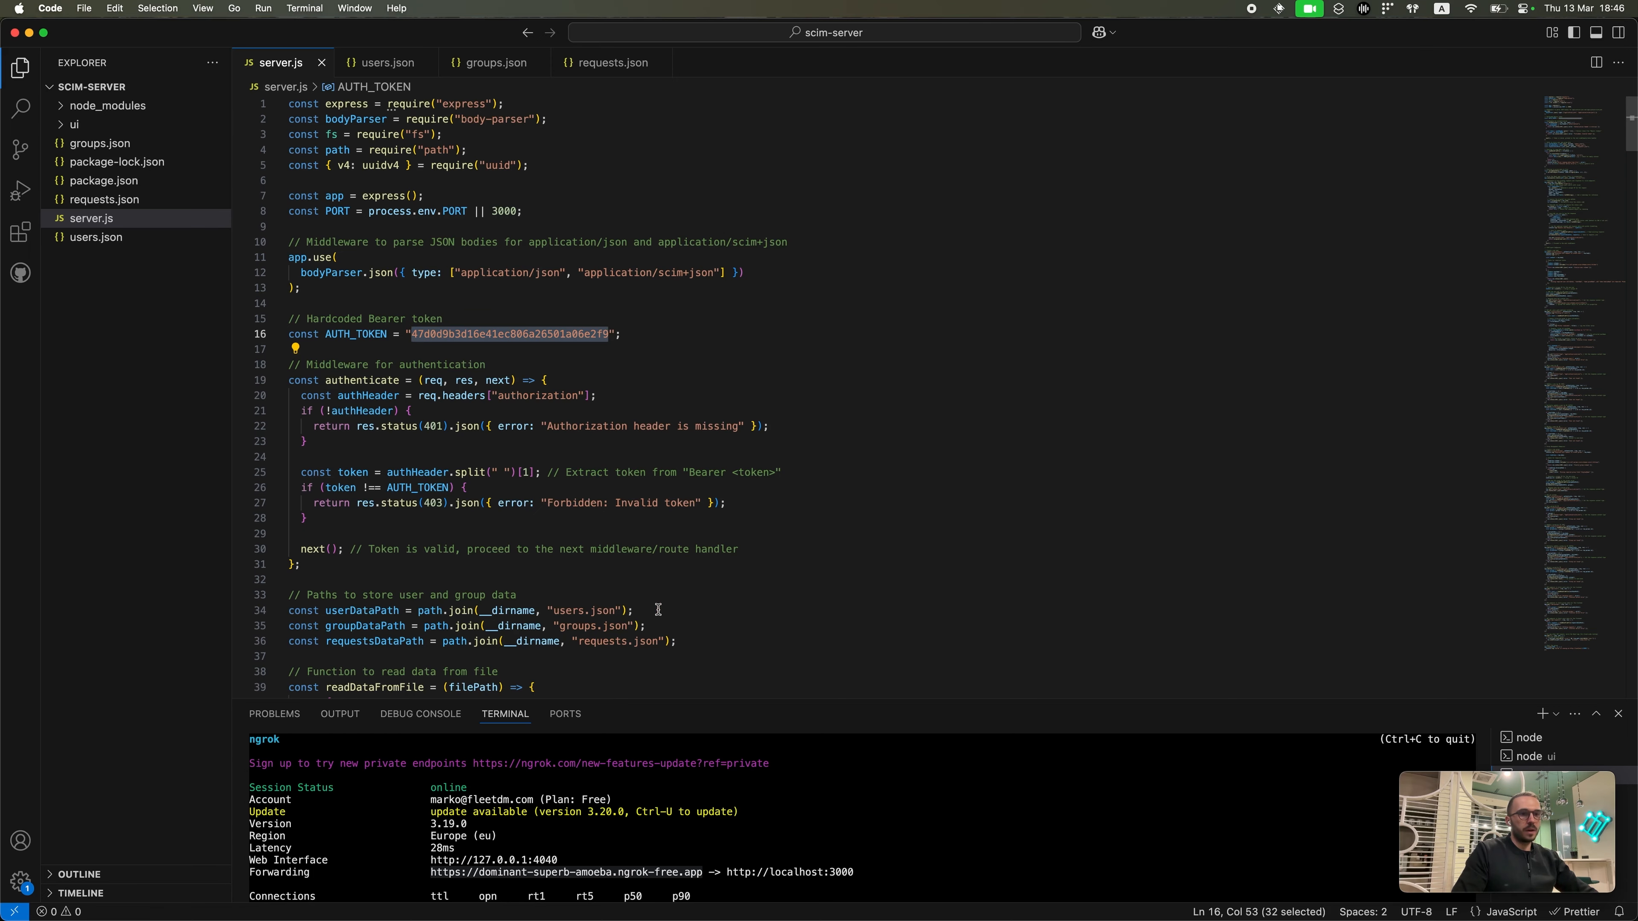
key("ctrl+Up")
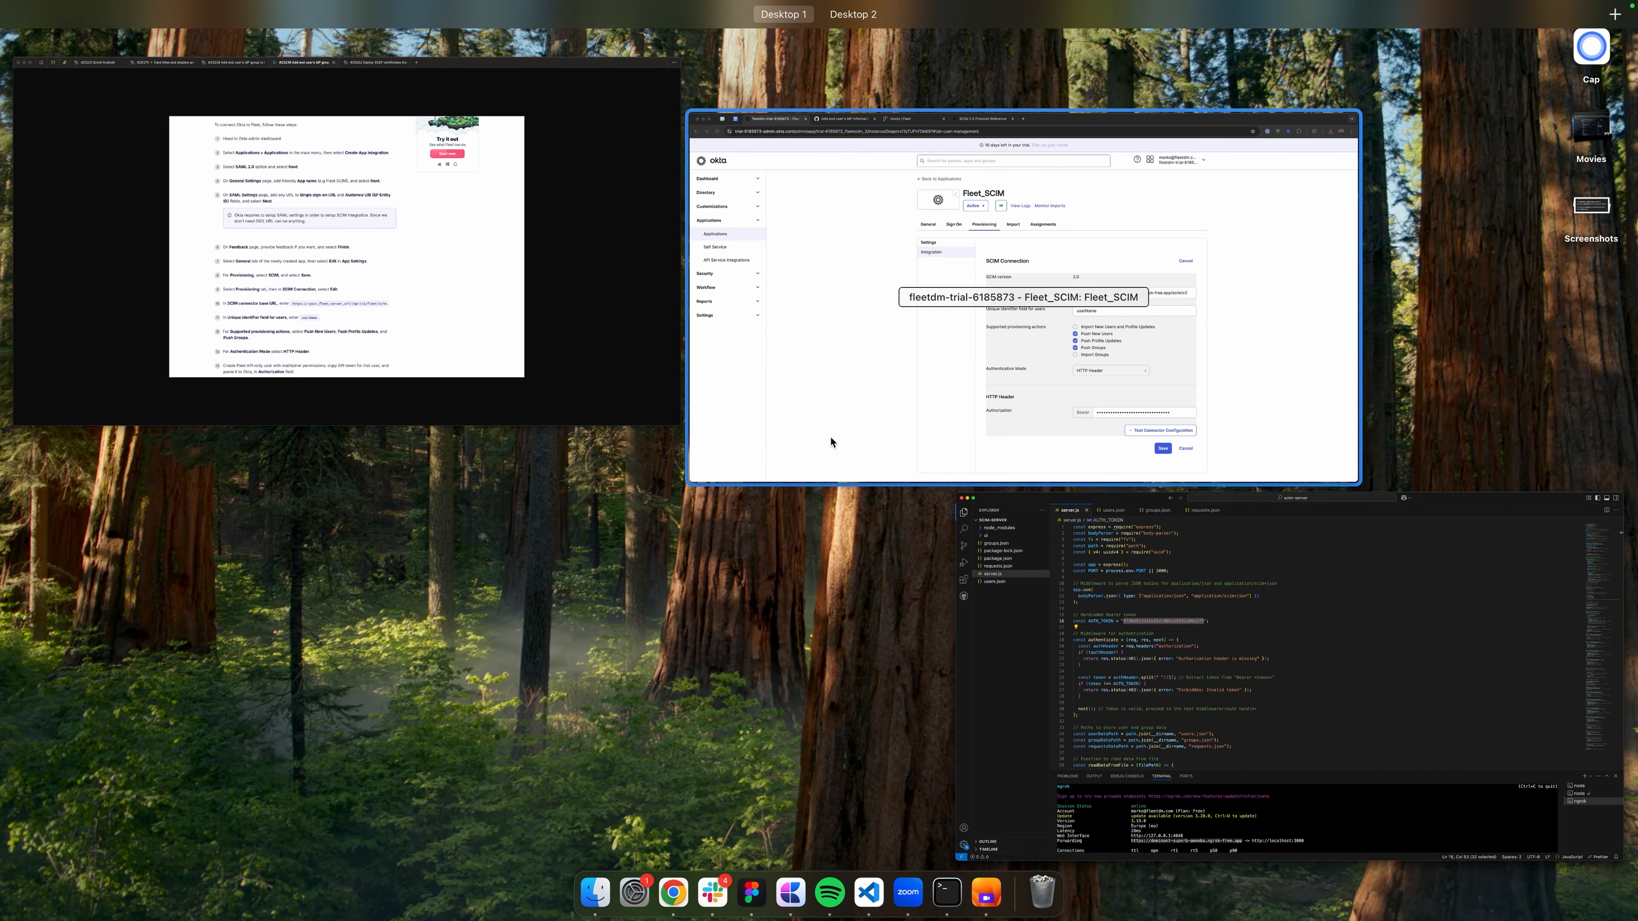
Step: Load the SCIM Server web UI at localhost:5173 in a new browser tab
left_click(889, 412)
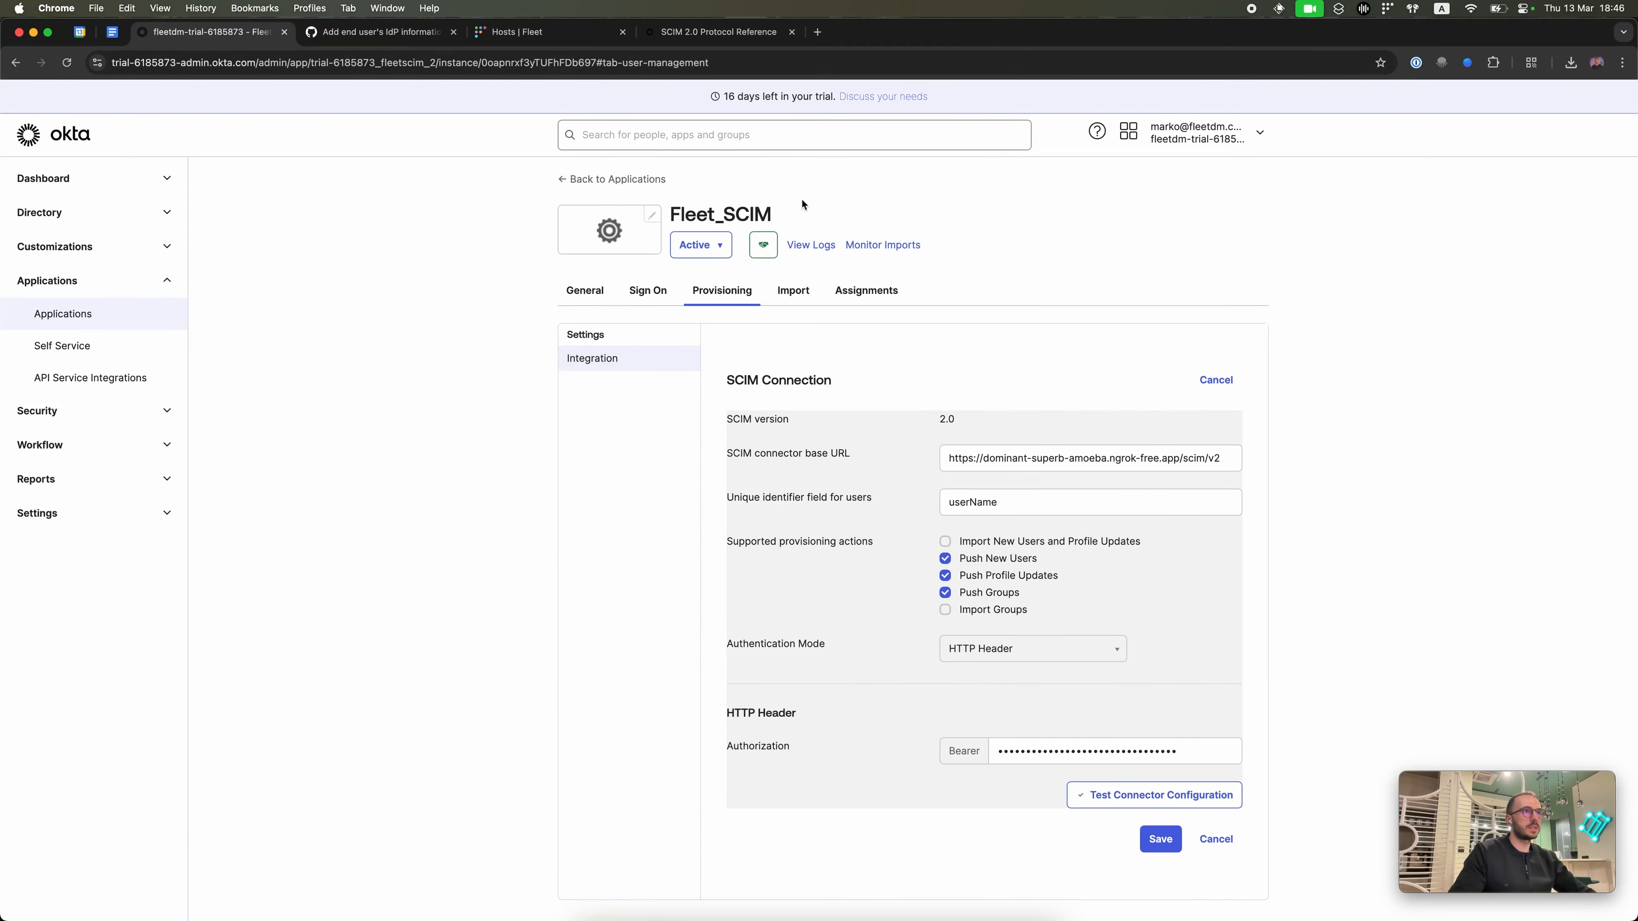
left_click(819, 34)
type("scim")
key("Down")
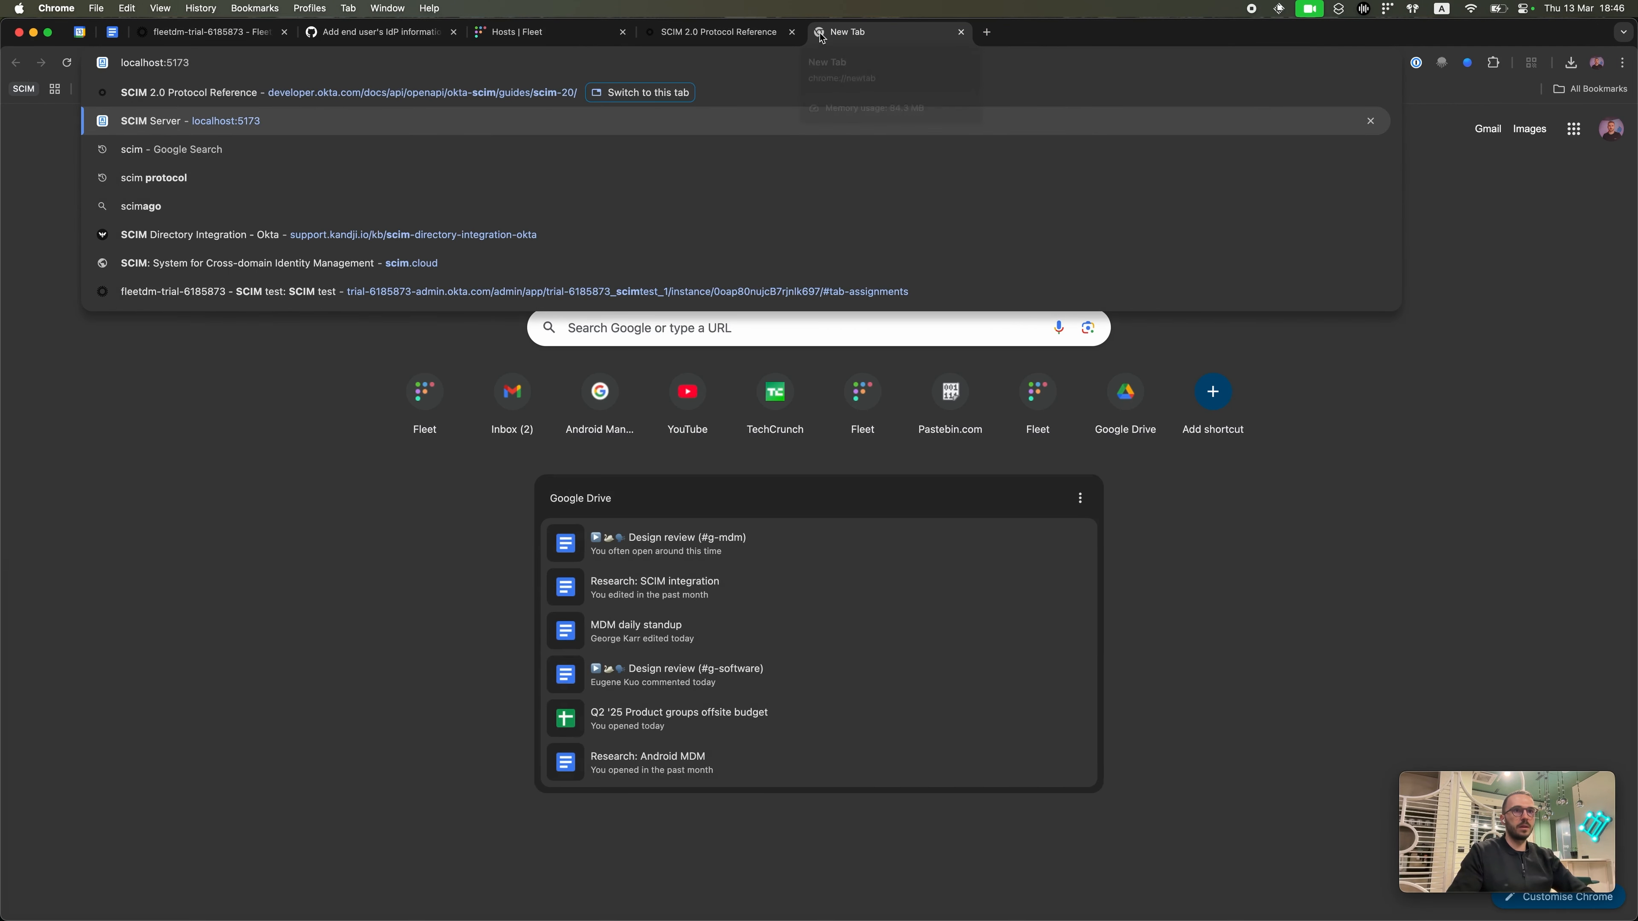
key("super+a")
type("loc")
key("Return")
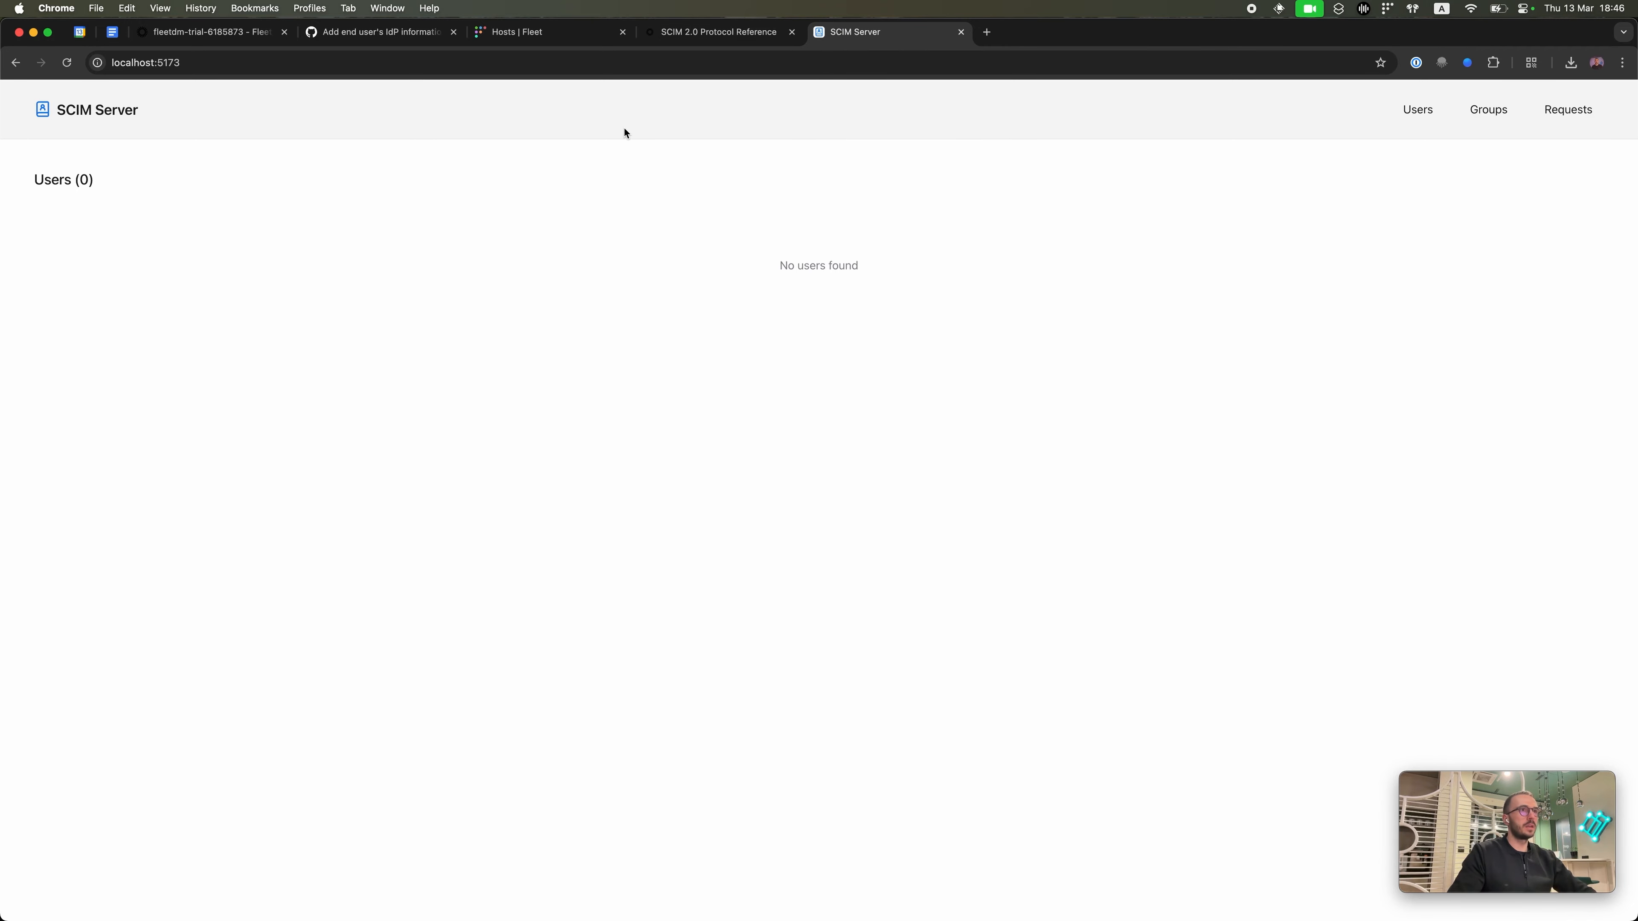
Step: Snap SCIM Server left, put Okta in its own window on the right, and open Requests
key("ctrl+alt+Left")
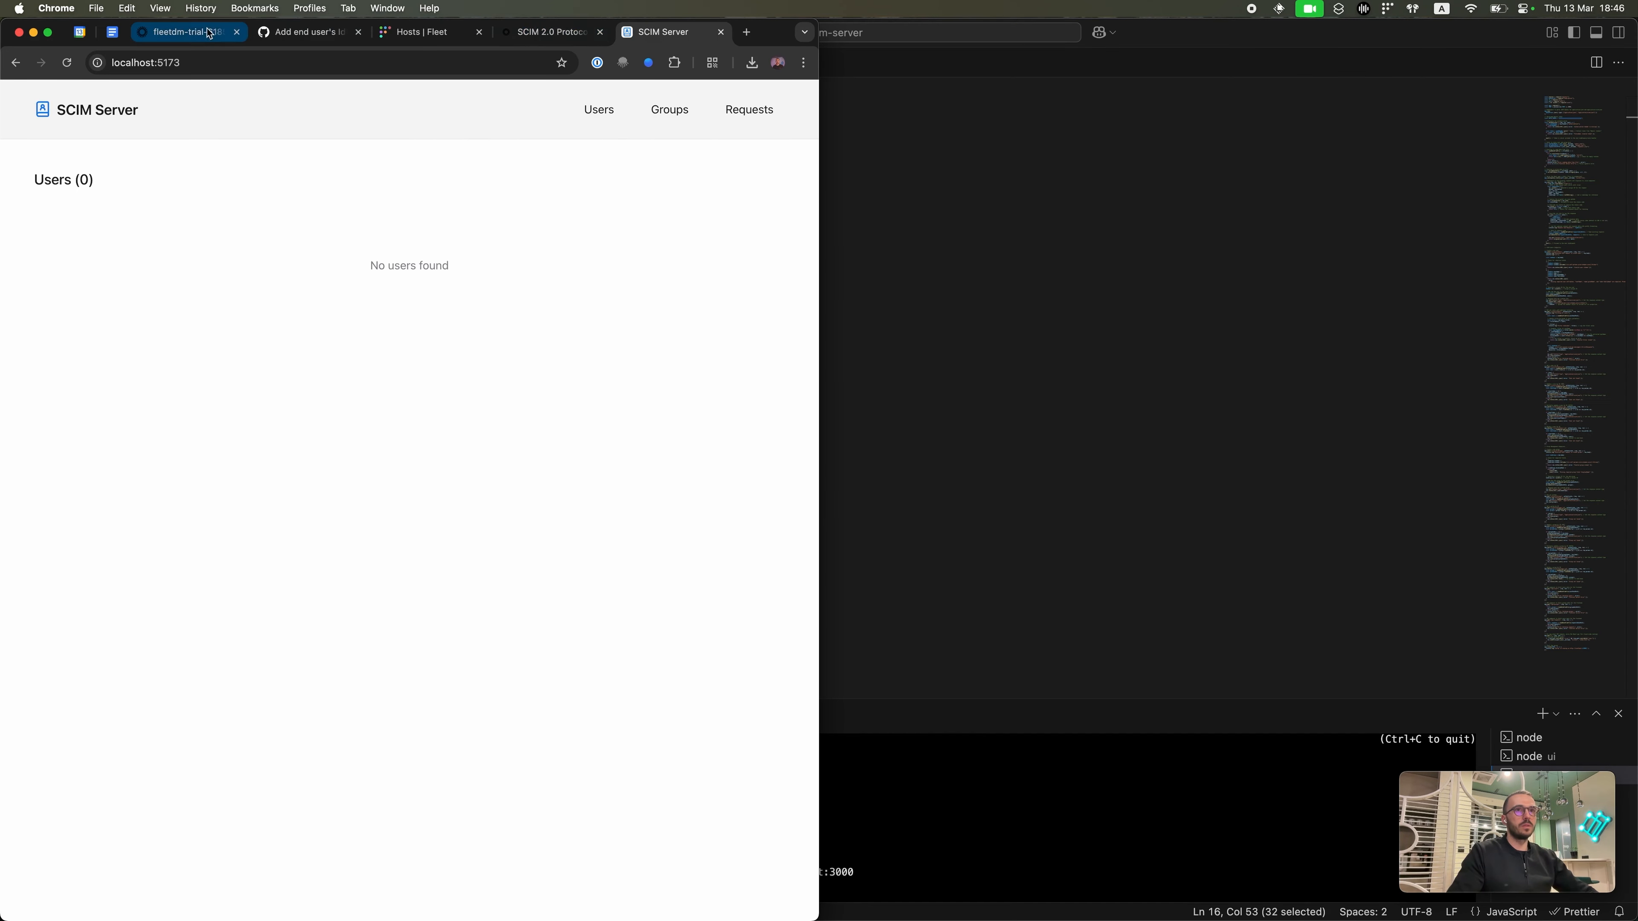
left_click_drag(194, 30, 867, 106)
key("ctrl+alt+Right")
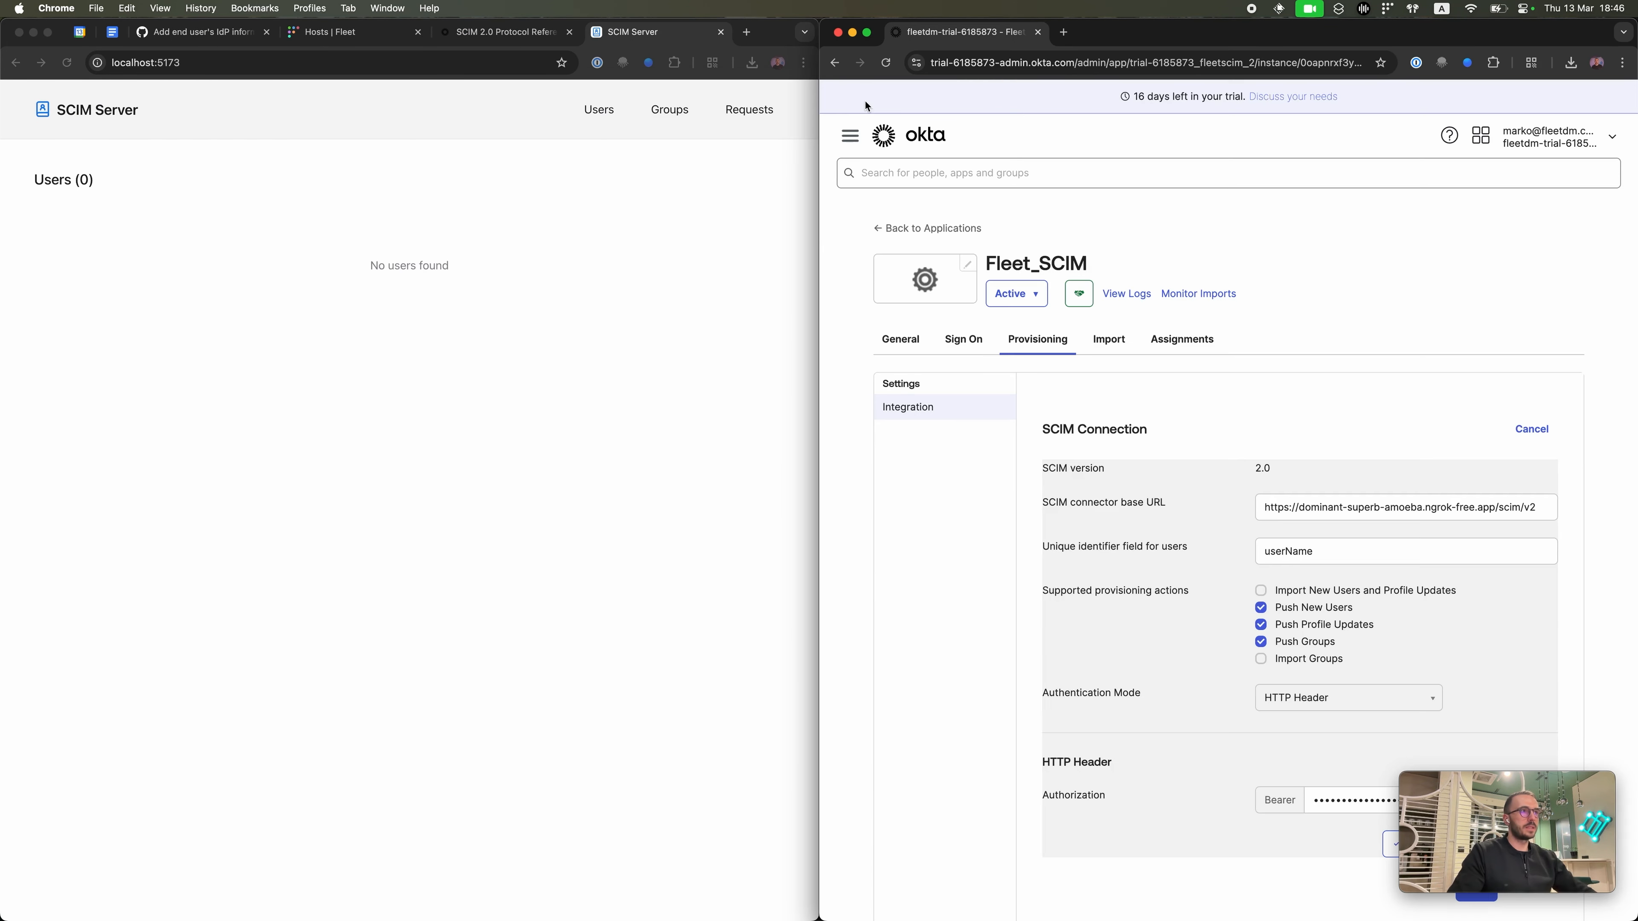
left_click(745, 116)
left_click(746, 116)
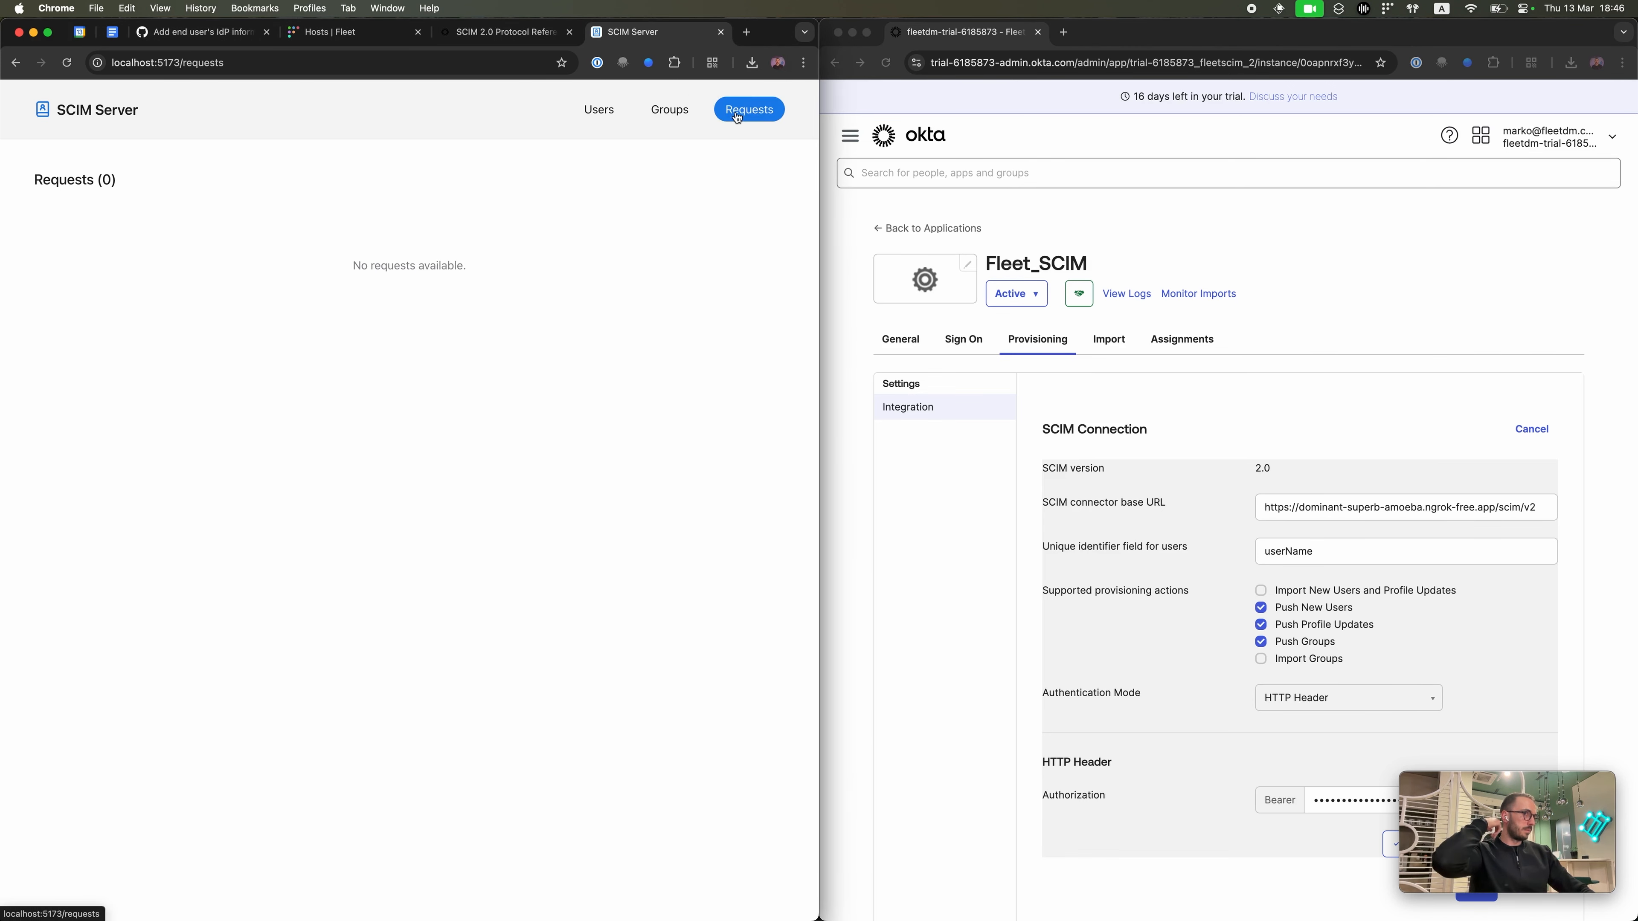
scroll(1502, 762, "down", 1)
left_click_drag(1507, 767, 1507, 742)
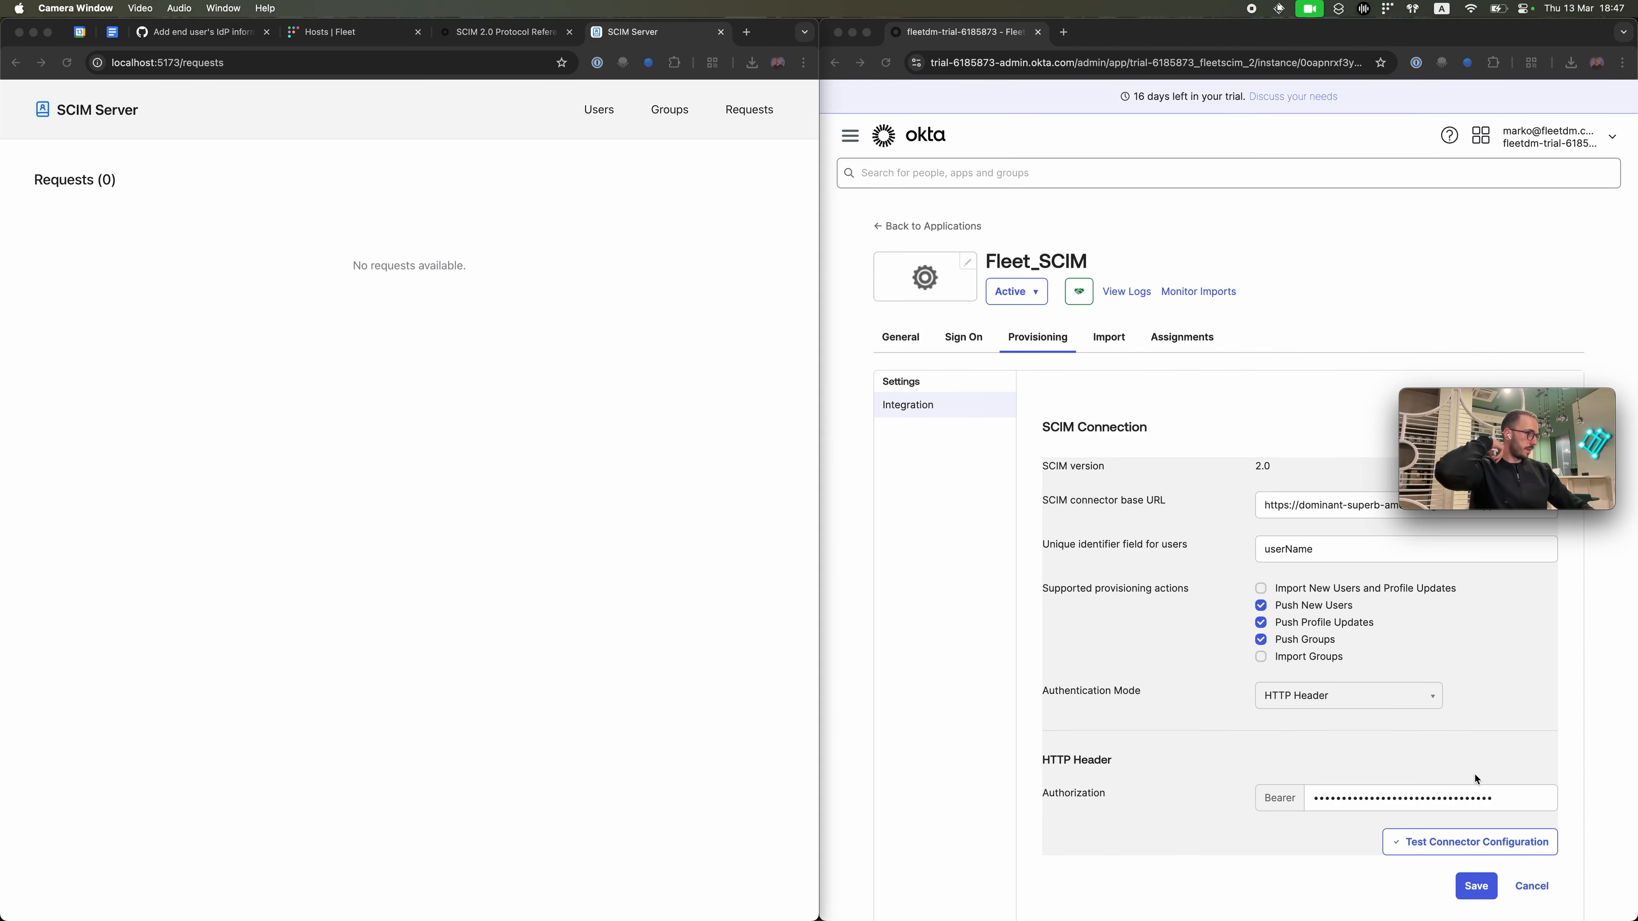
Step: Run Test Connector Configuration, confirm the success message, close it, and save the SCIM connection
left_click(1461, 838)
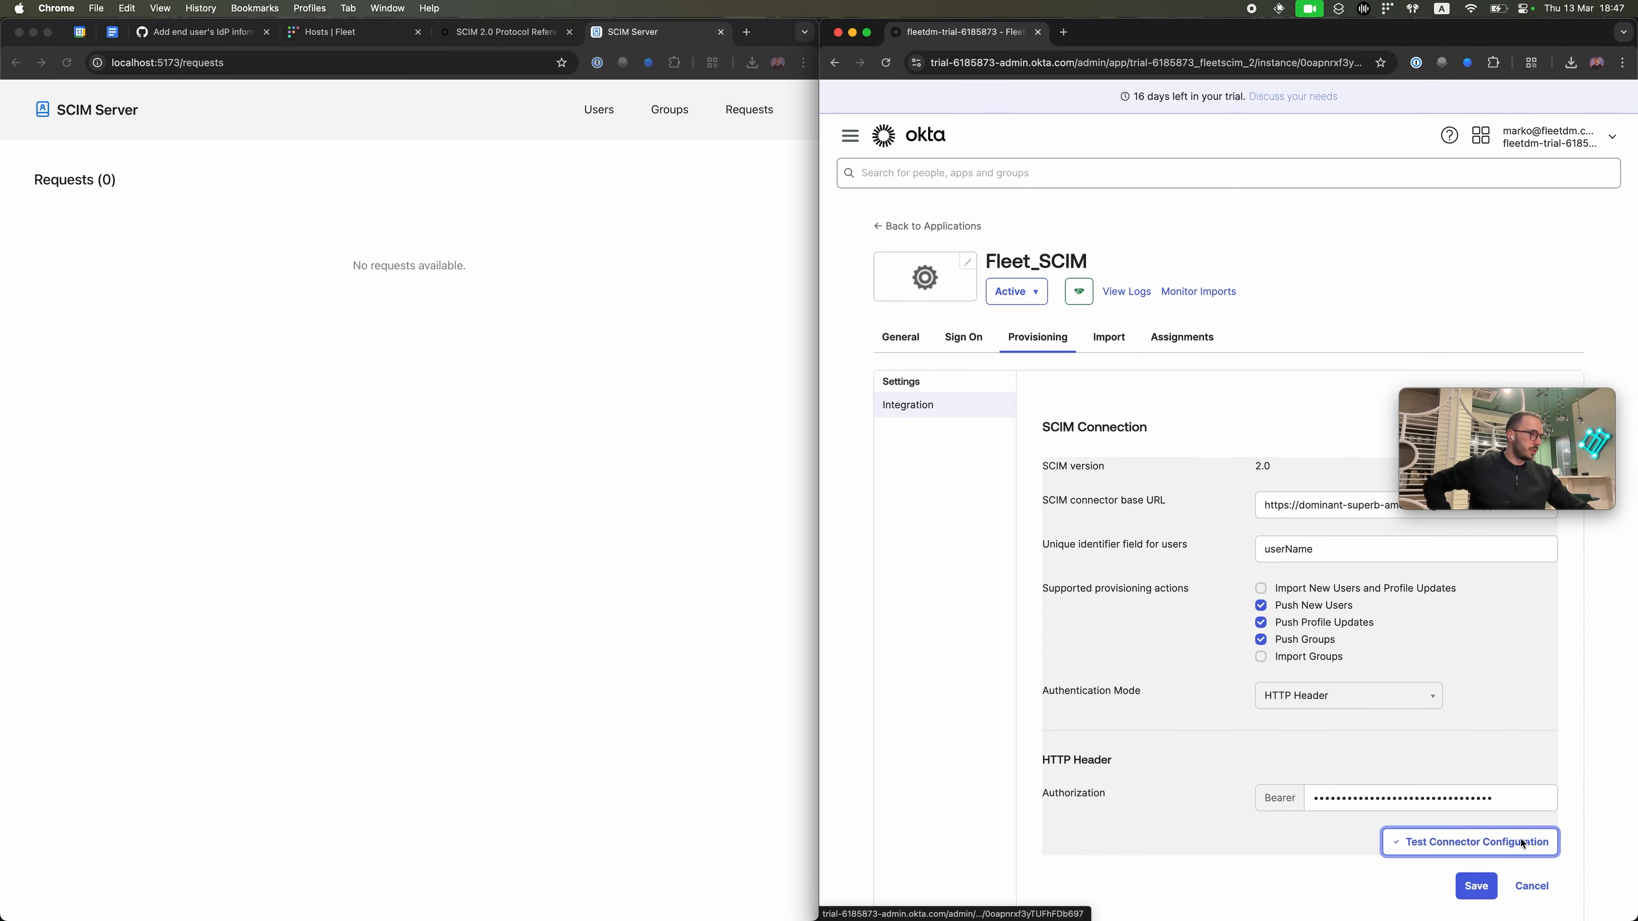
left_click(1512, 840)
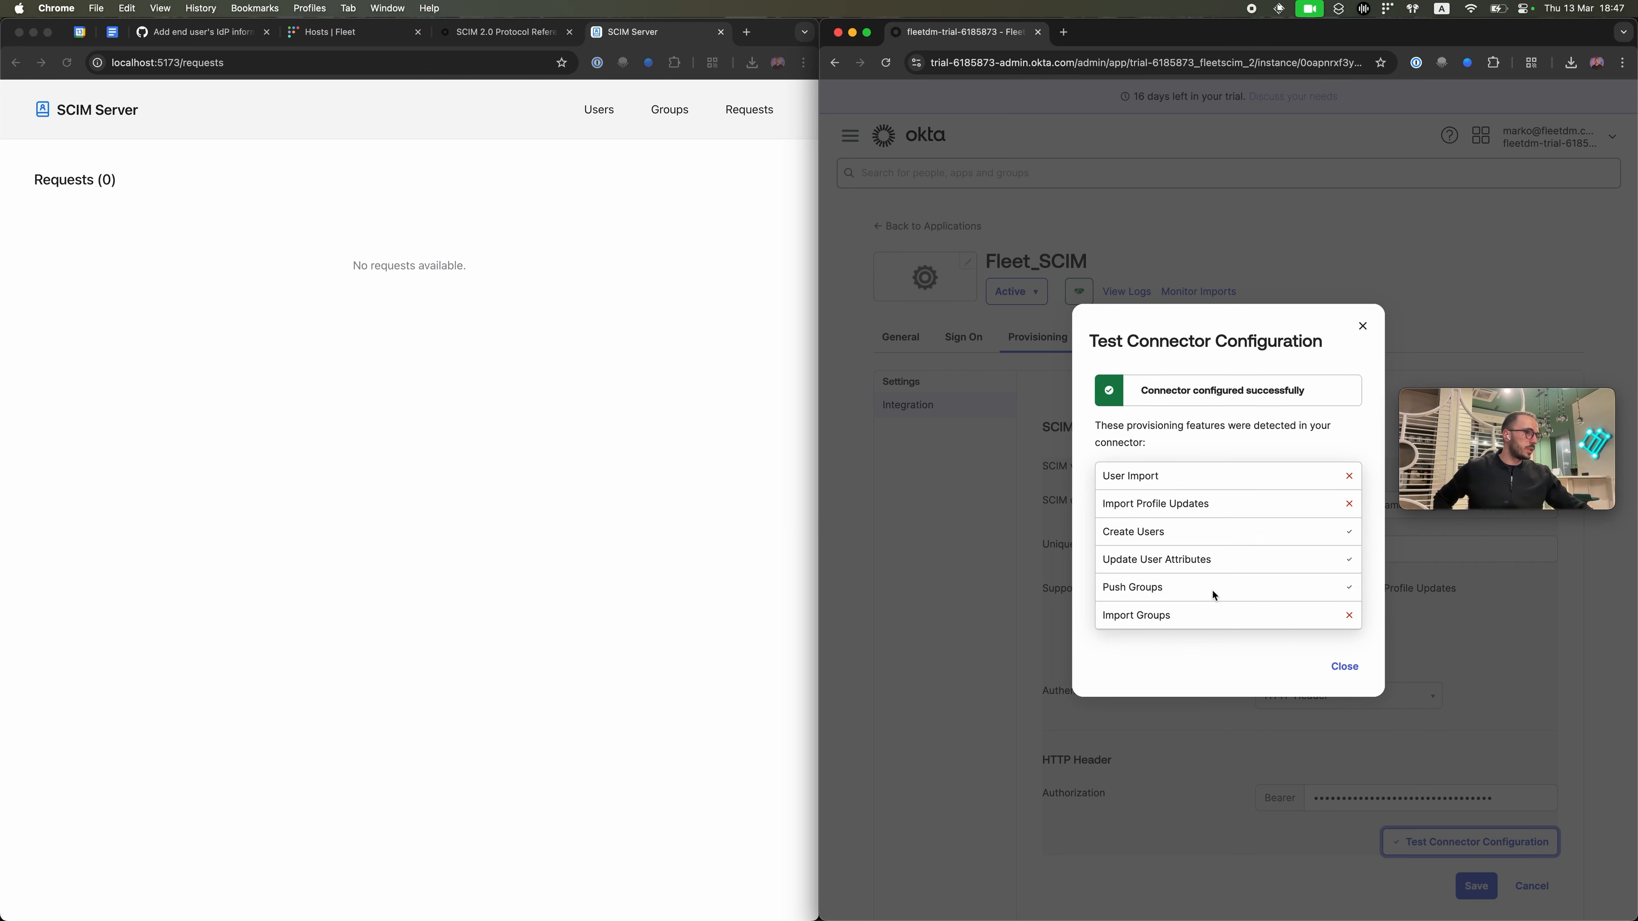
left_click_drag(1154, 389, 1305, 388)
left_click(1346, 667)
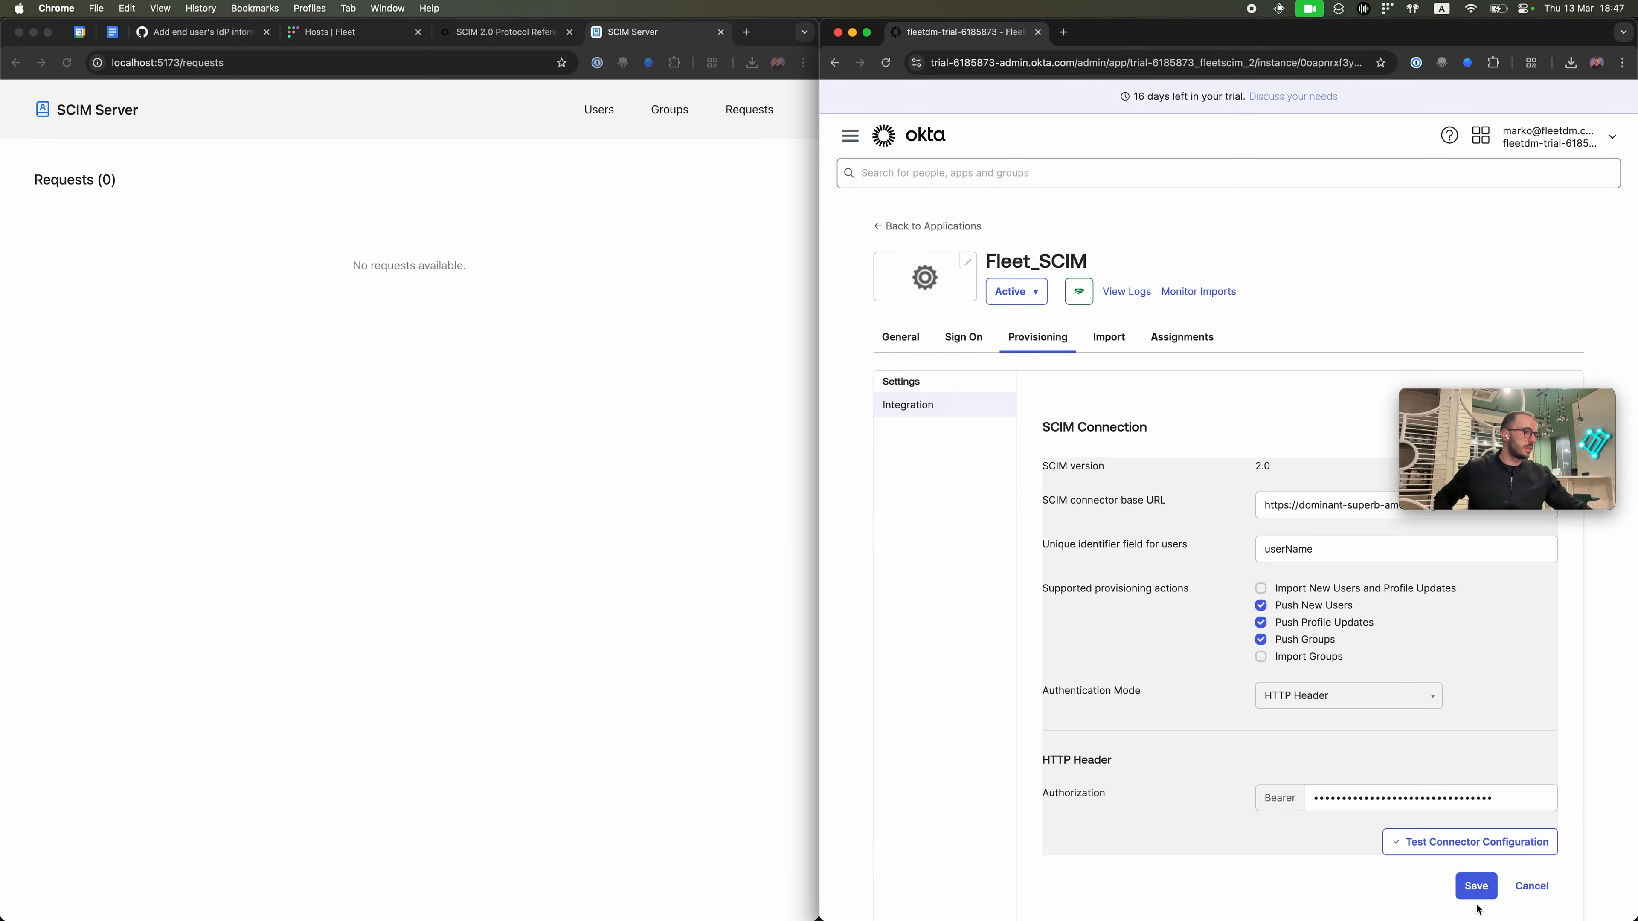
left_click(1482, 888)
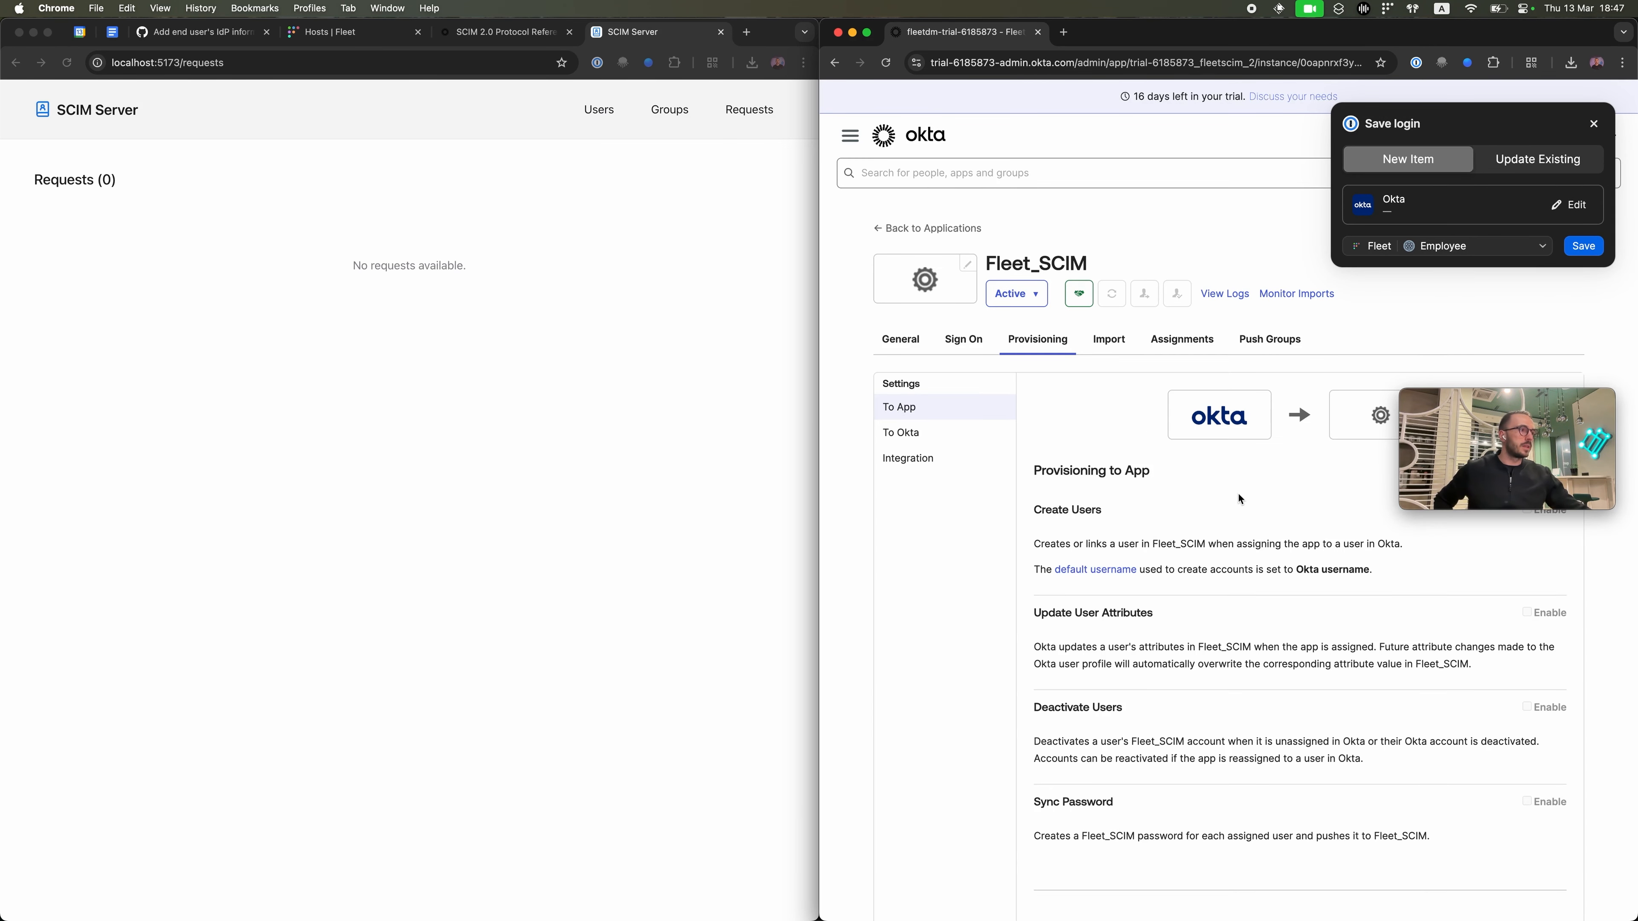
Step: Refresh the SCIM Server request log and inspect the first GET /scim/v2/Users request's empty response
left_click(746, 111)
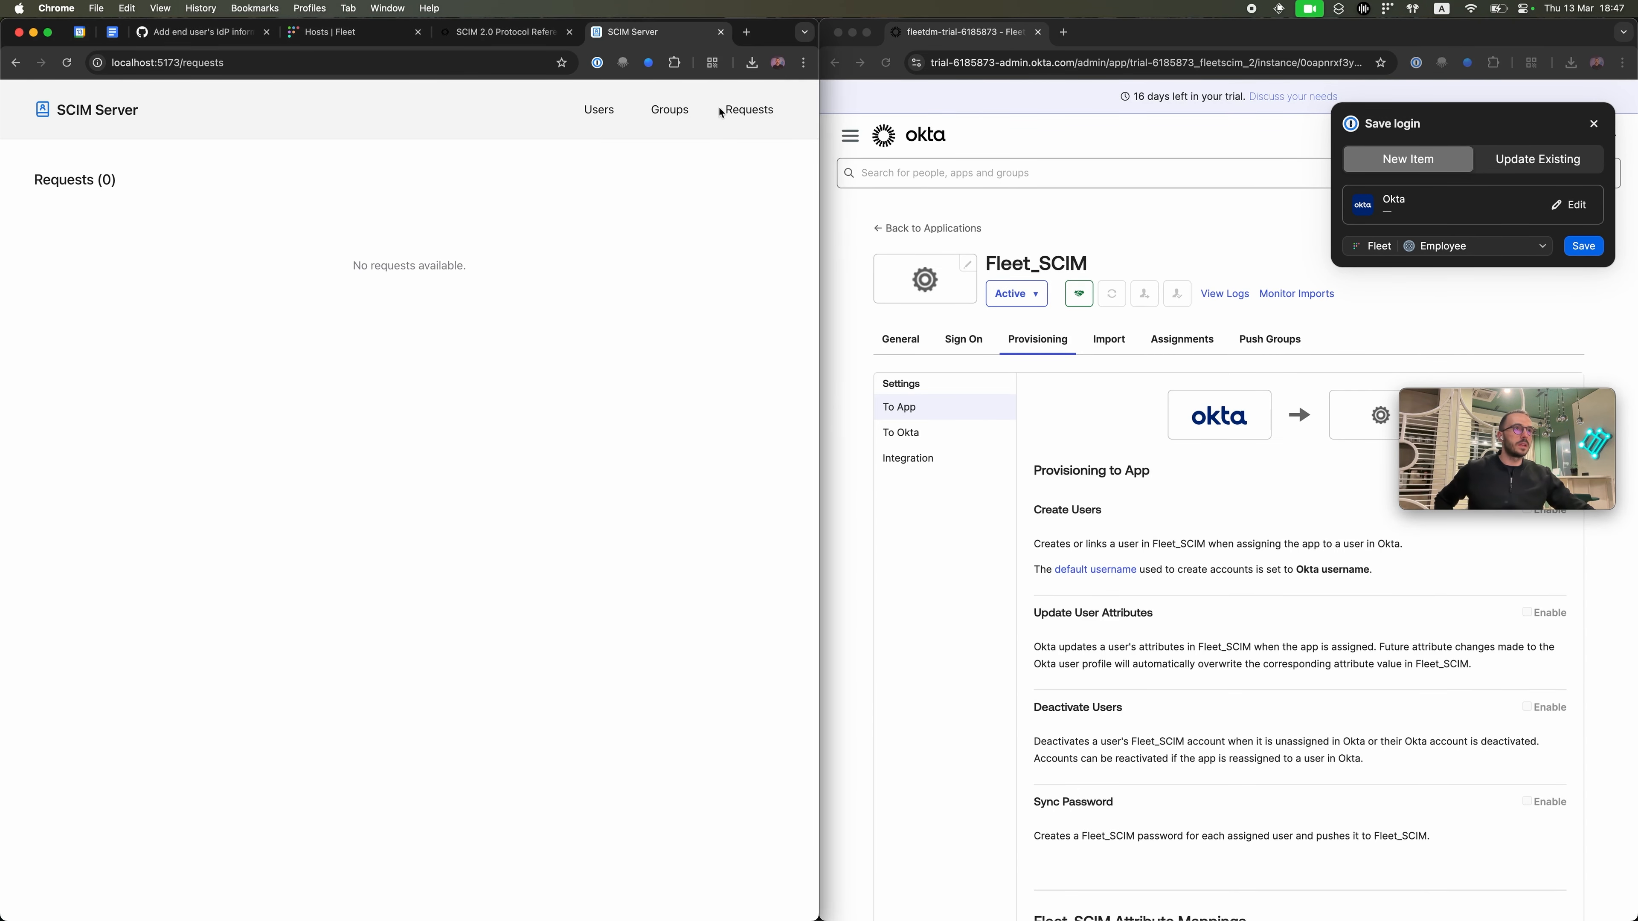
left_click(746, 115)
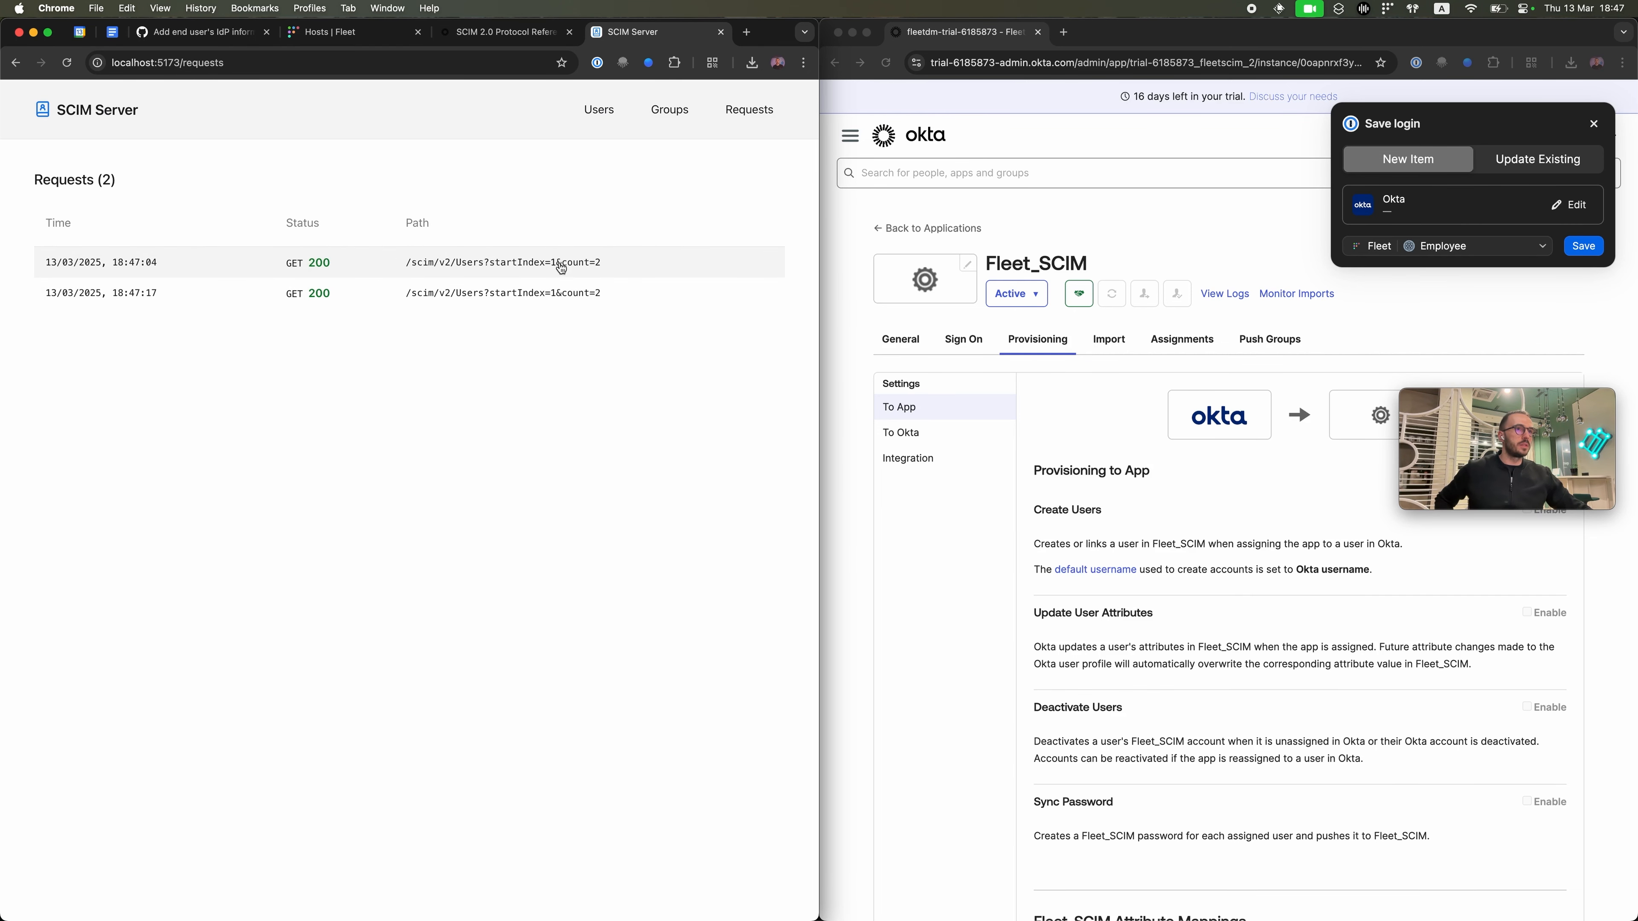
left_click(606, 267)
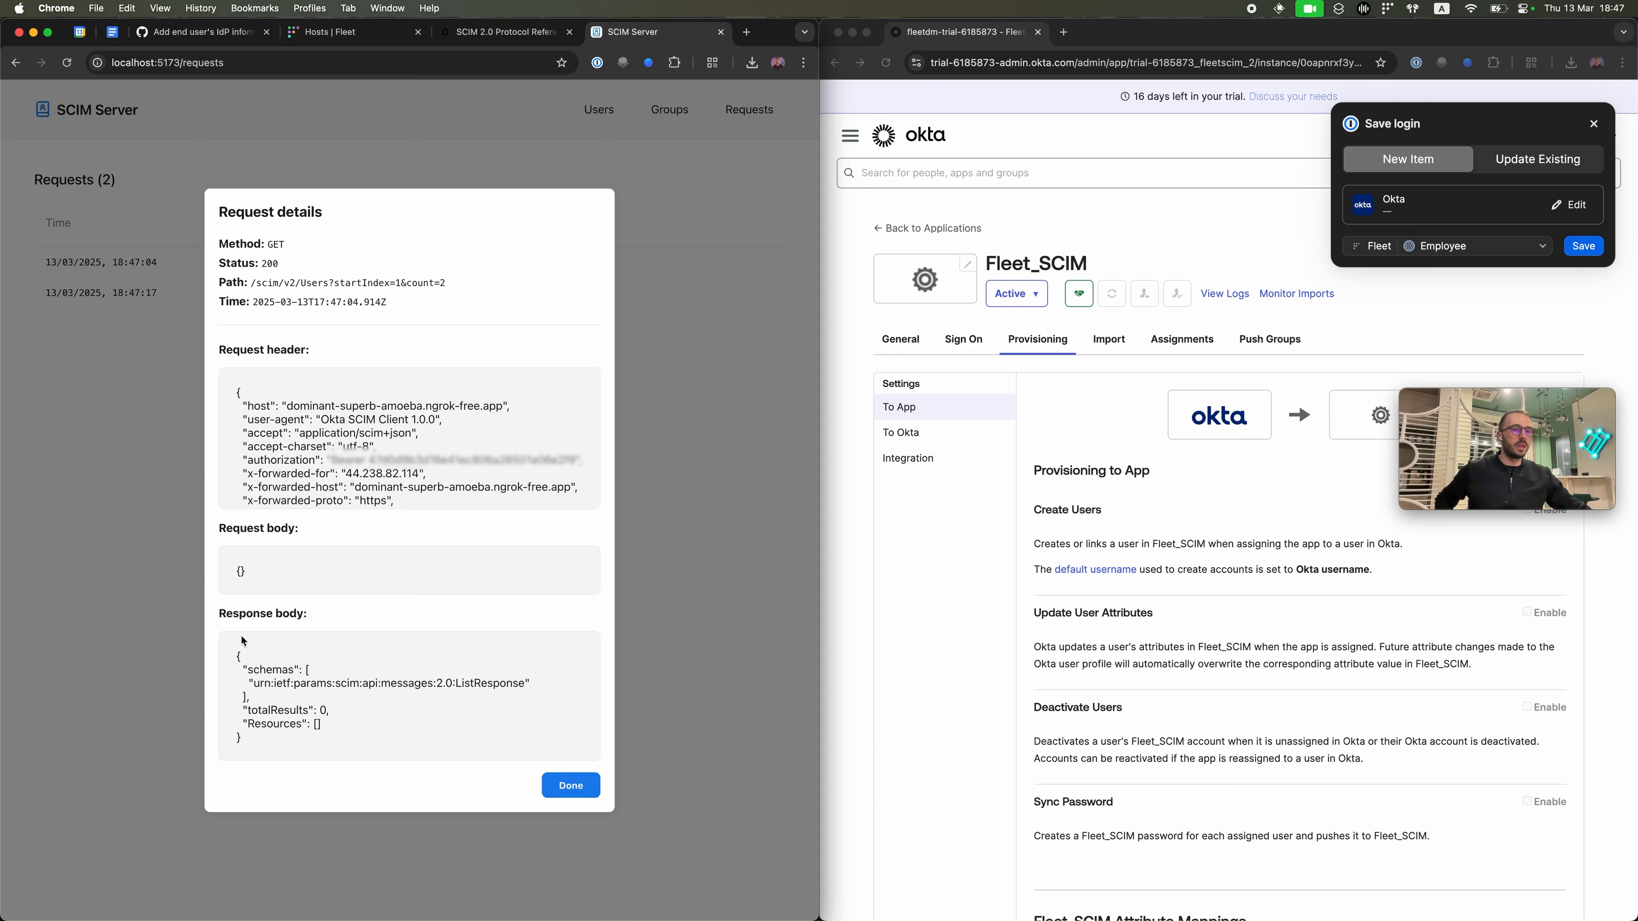
left_click_drag(238, 654, 243, 744)
left_click(255, 743)
triple_click(237, 658)
left_click(242, 745)
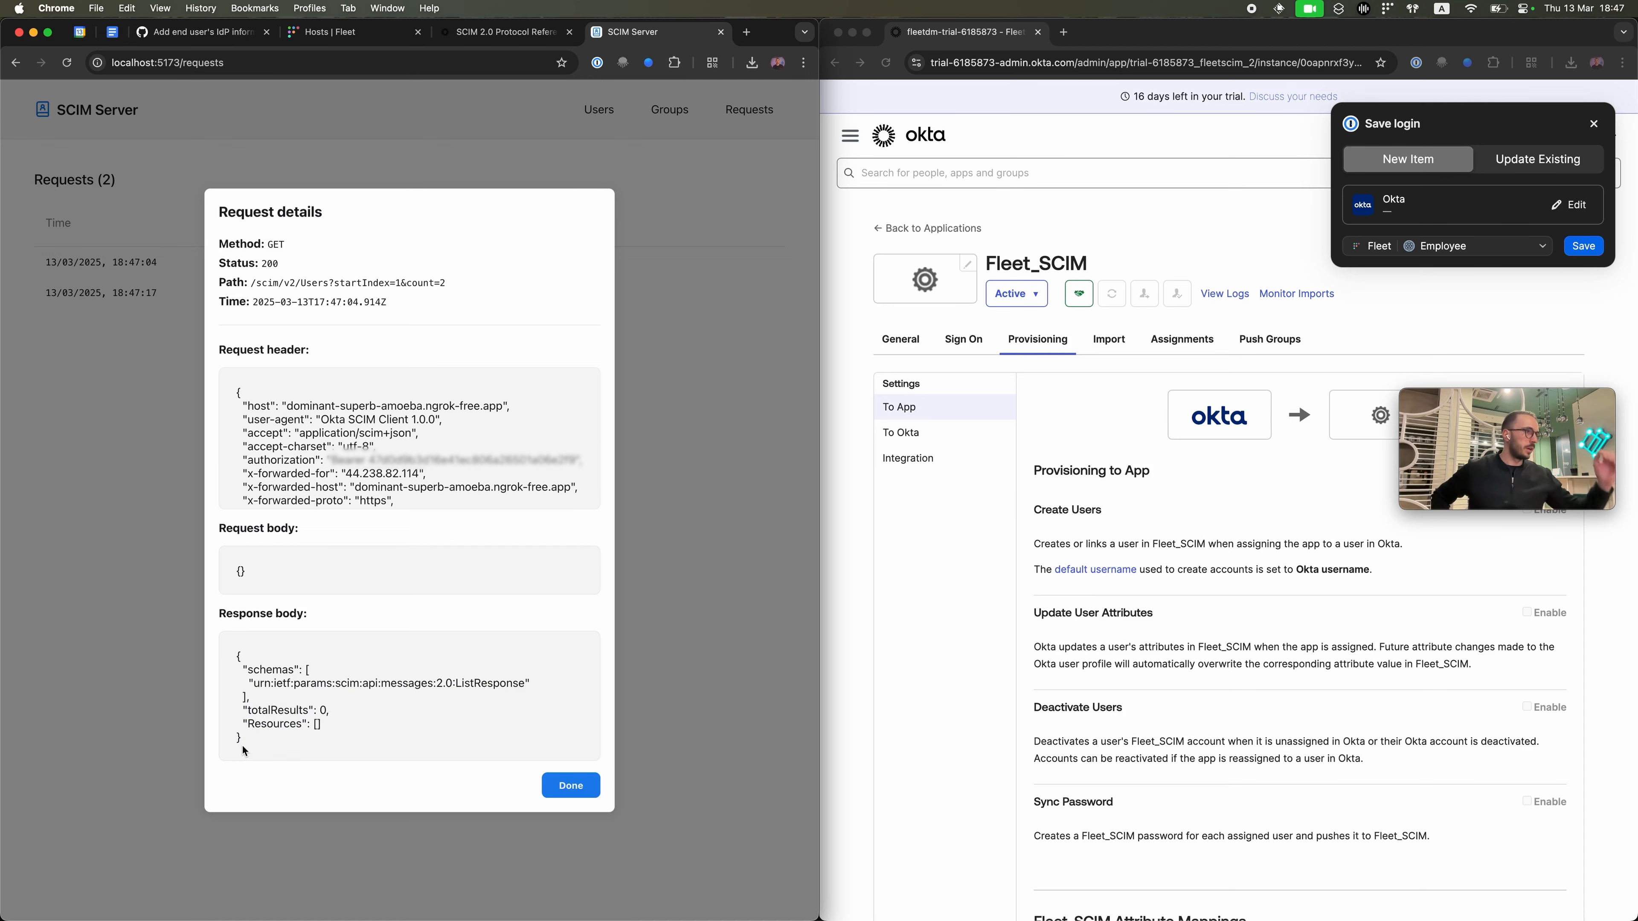
left_click(547, 788)
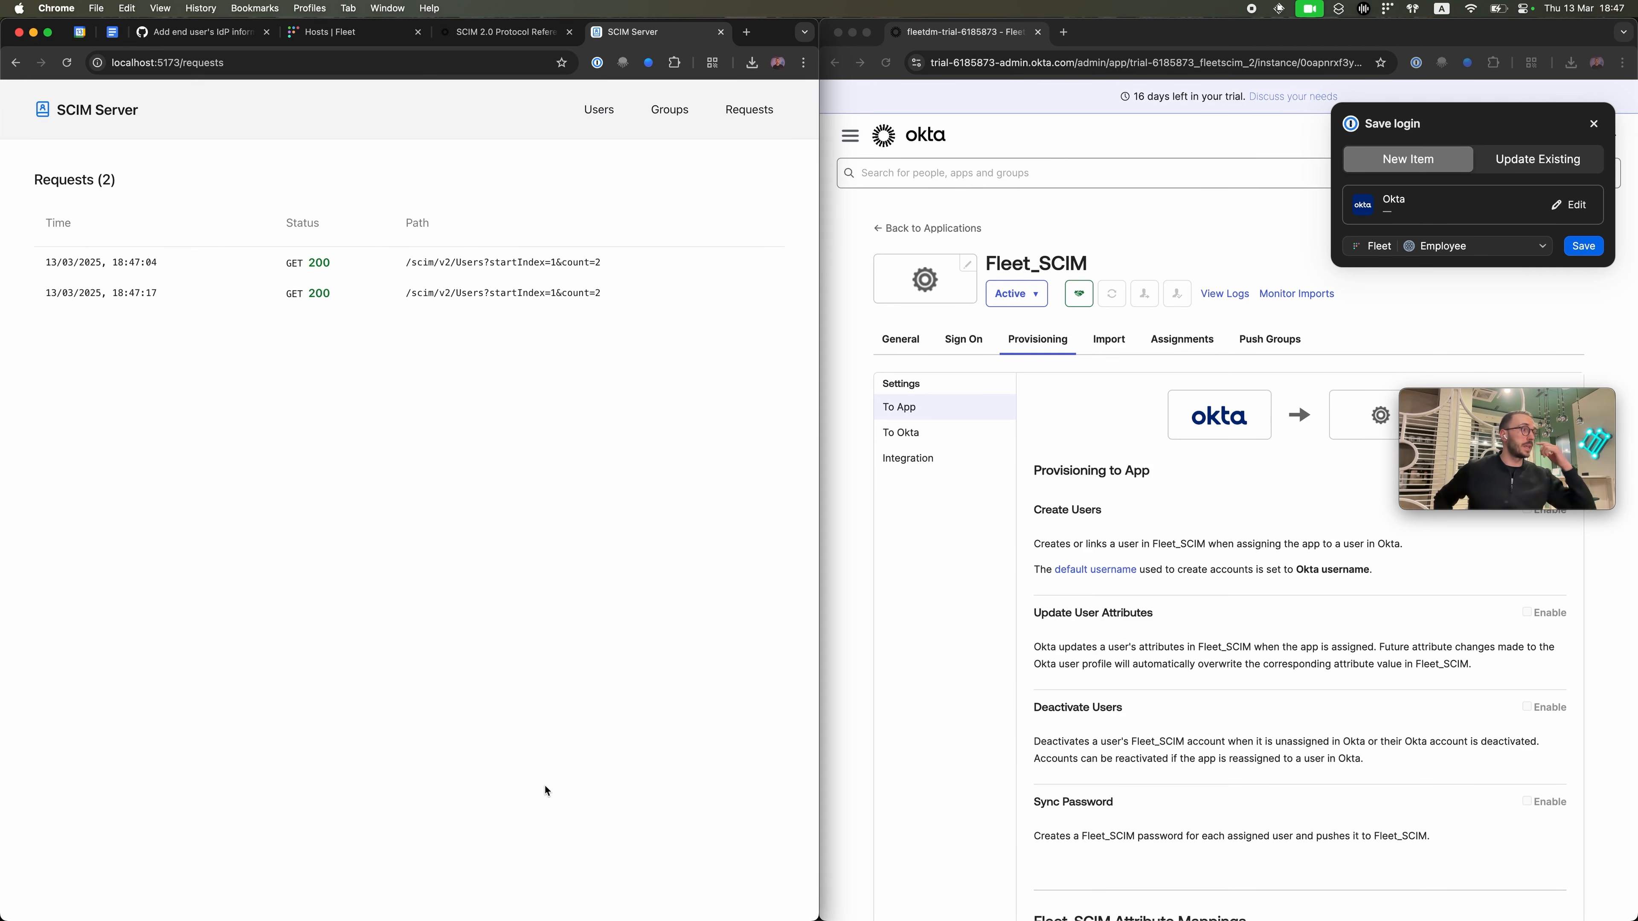
Step: Dismiss the browser's password-saving prompt
left_click(1594, 123)
left_click(1518, 438)
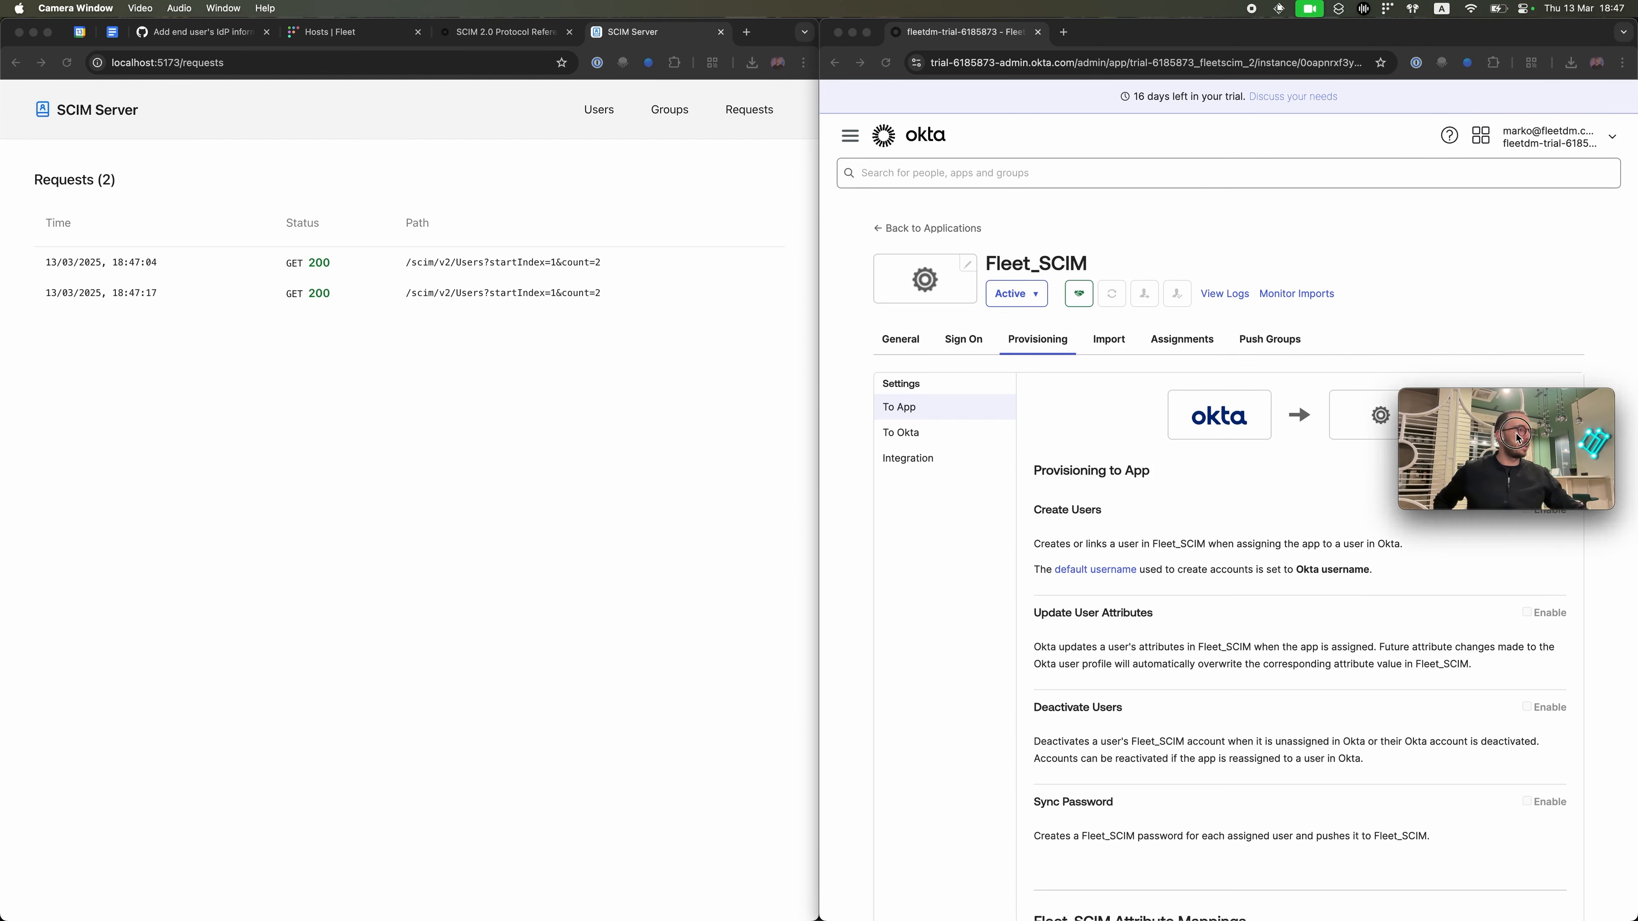
left_click_drag(1518, 439, 1367, 729)
Step: In the To App provisioning settings, enable Create Users, Update User Attributes and Deactivate Users, then save
left_click(1225, 661)
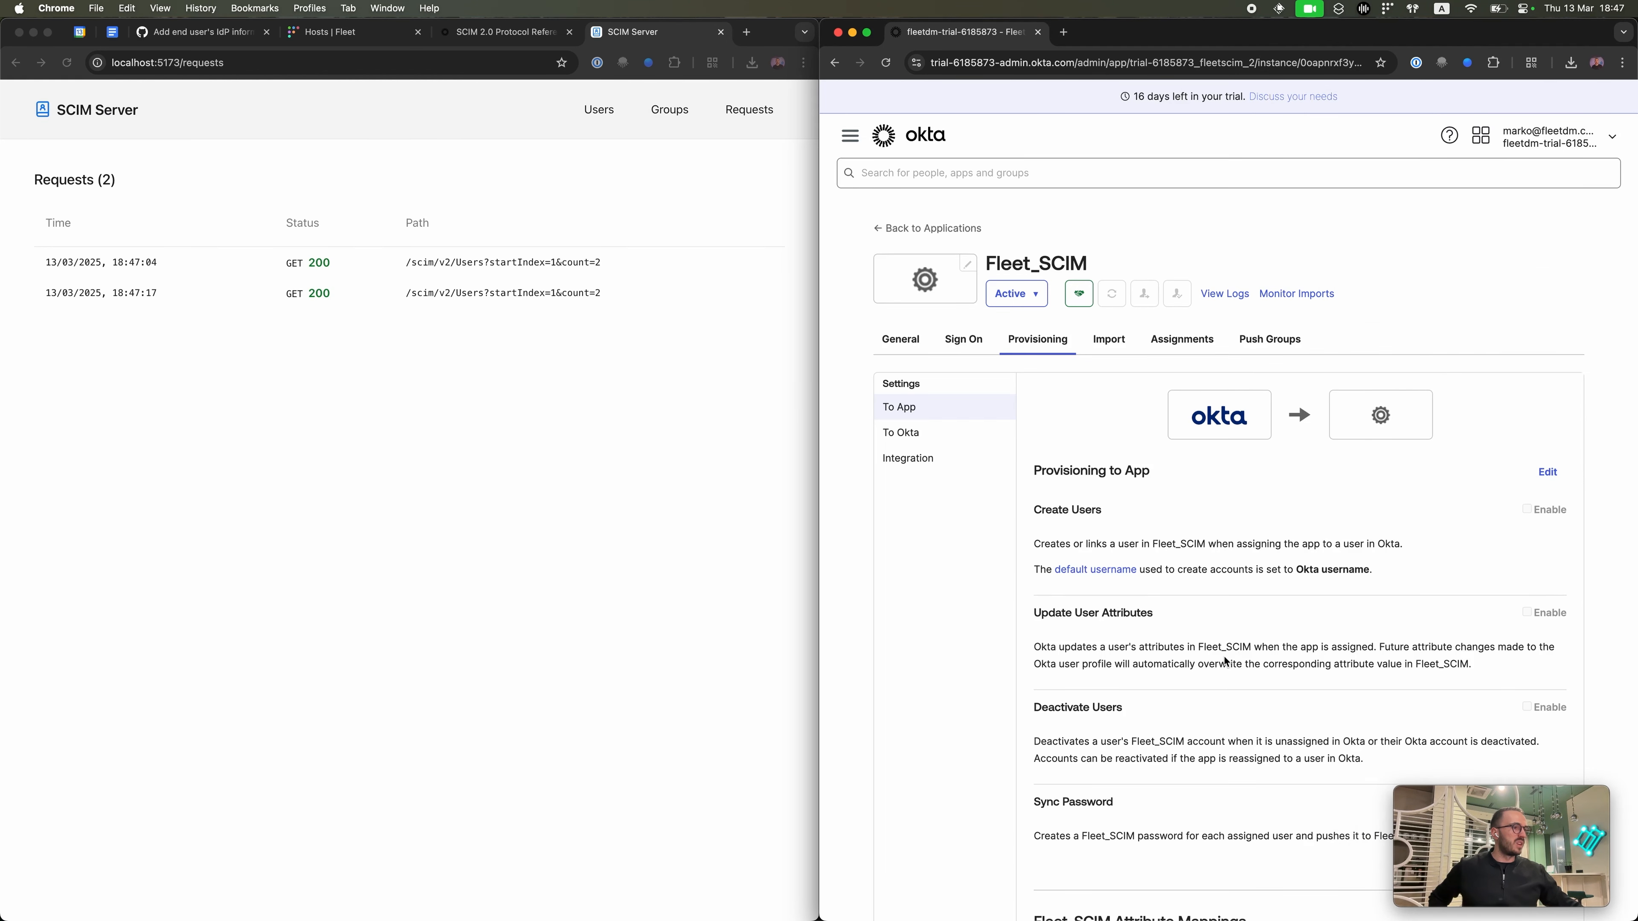
scroll(1223, 655, "down", 3)
scroll(1223, 656, "up", 2)
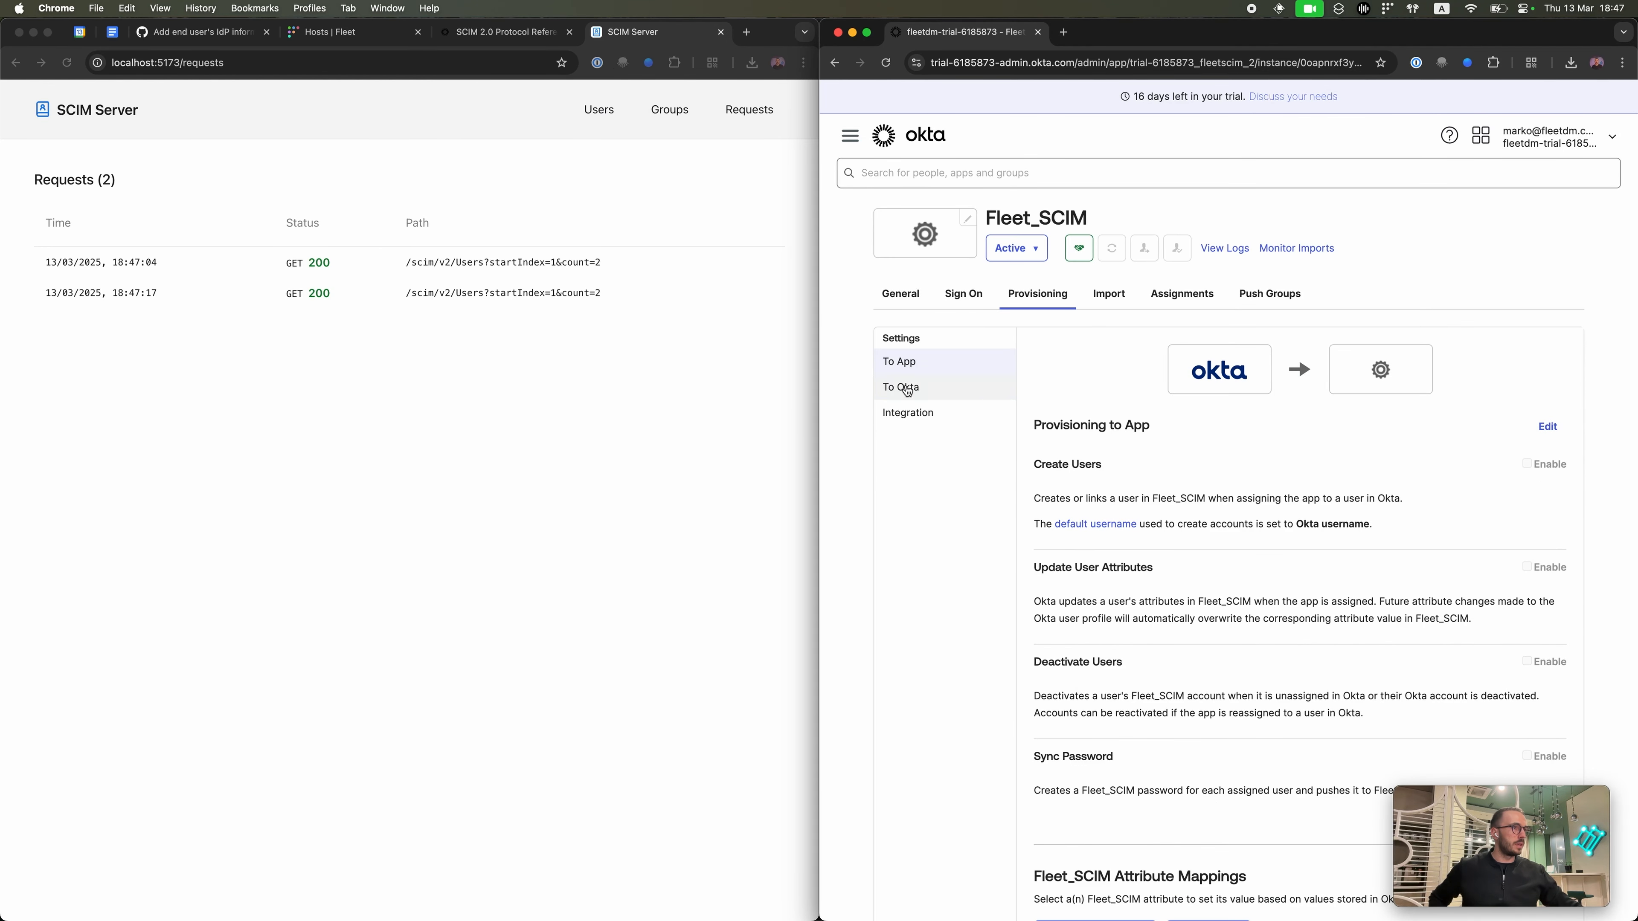
left_click(1546, 429)
scroll(1411, 479, "down", 2)
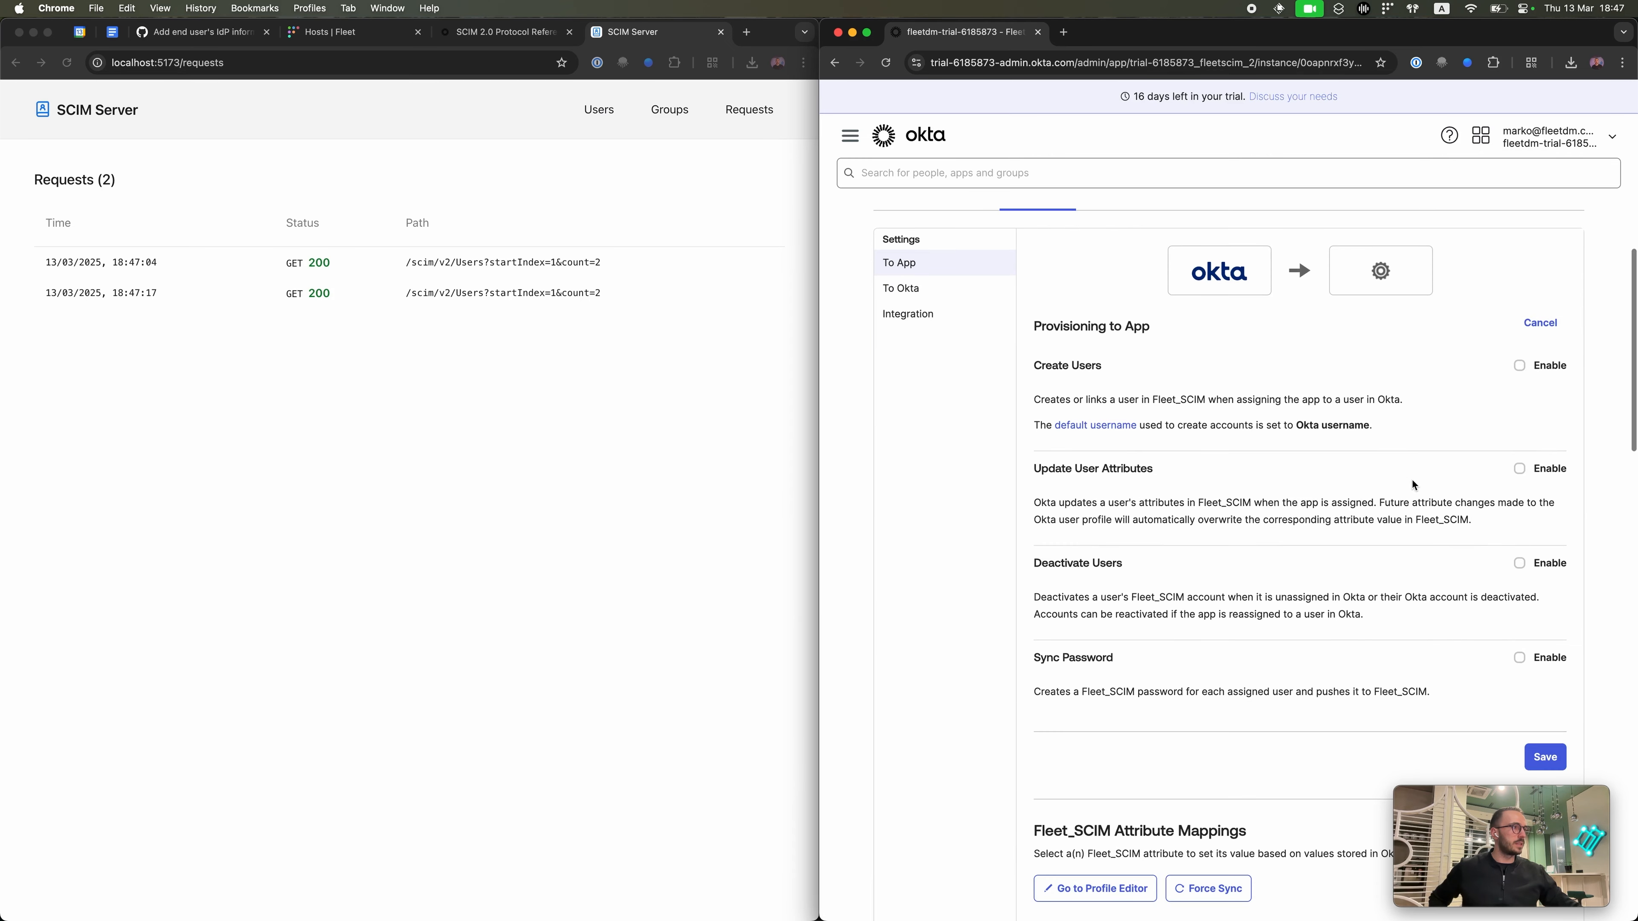
left_click(1519, 366)
left_click(1522, 470)
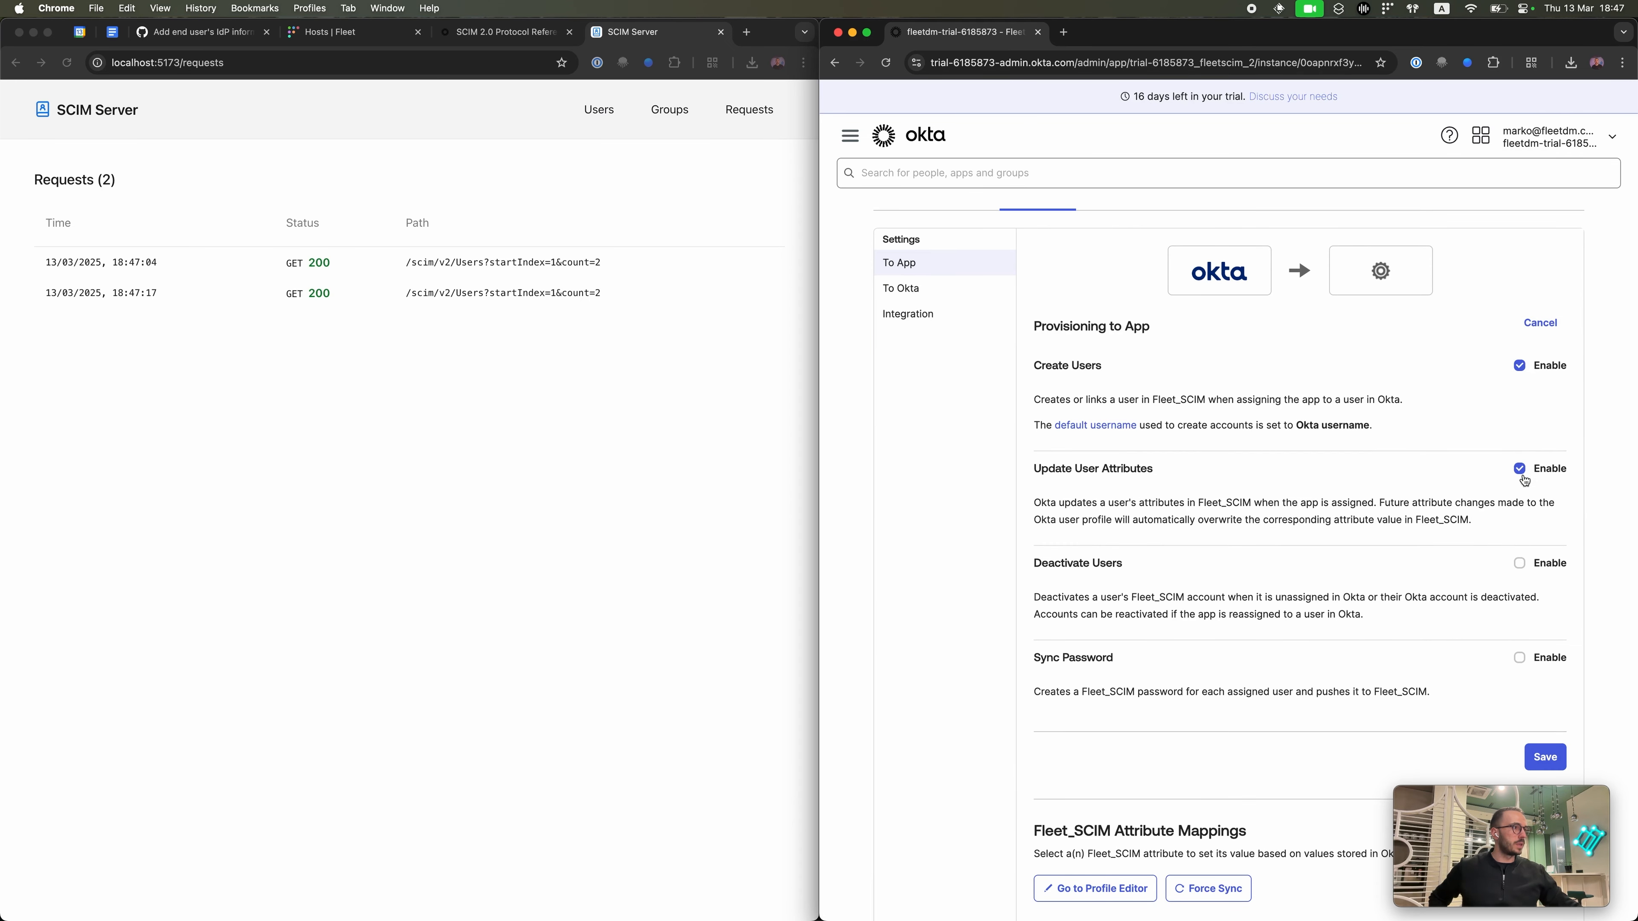
left_click(1517, 565)
scroll(1389, 578, "down", 2)
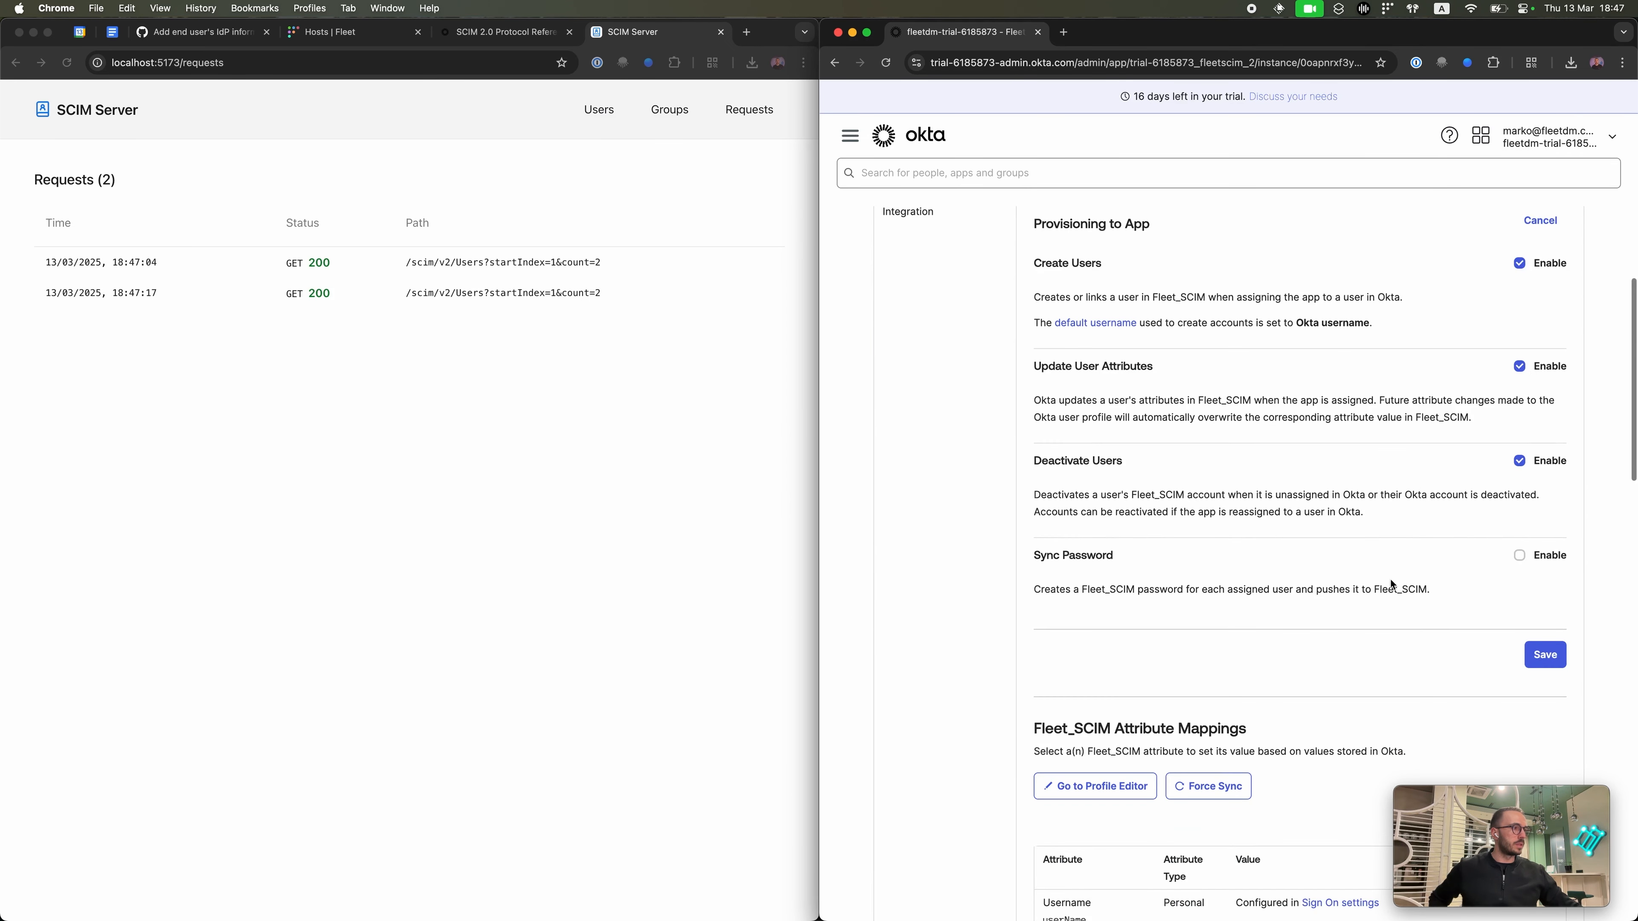
left_click(1547, 655)
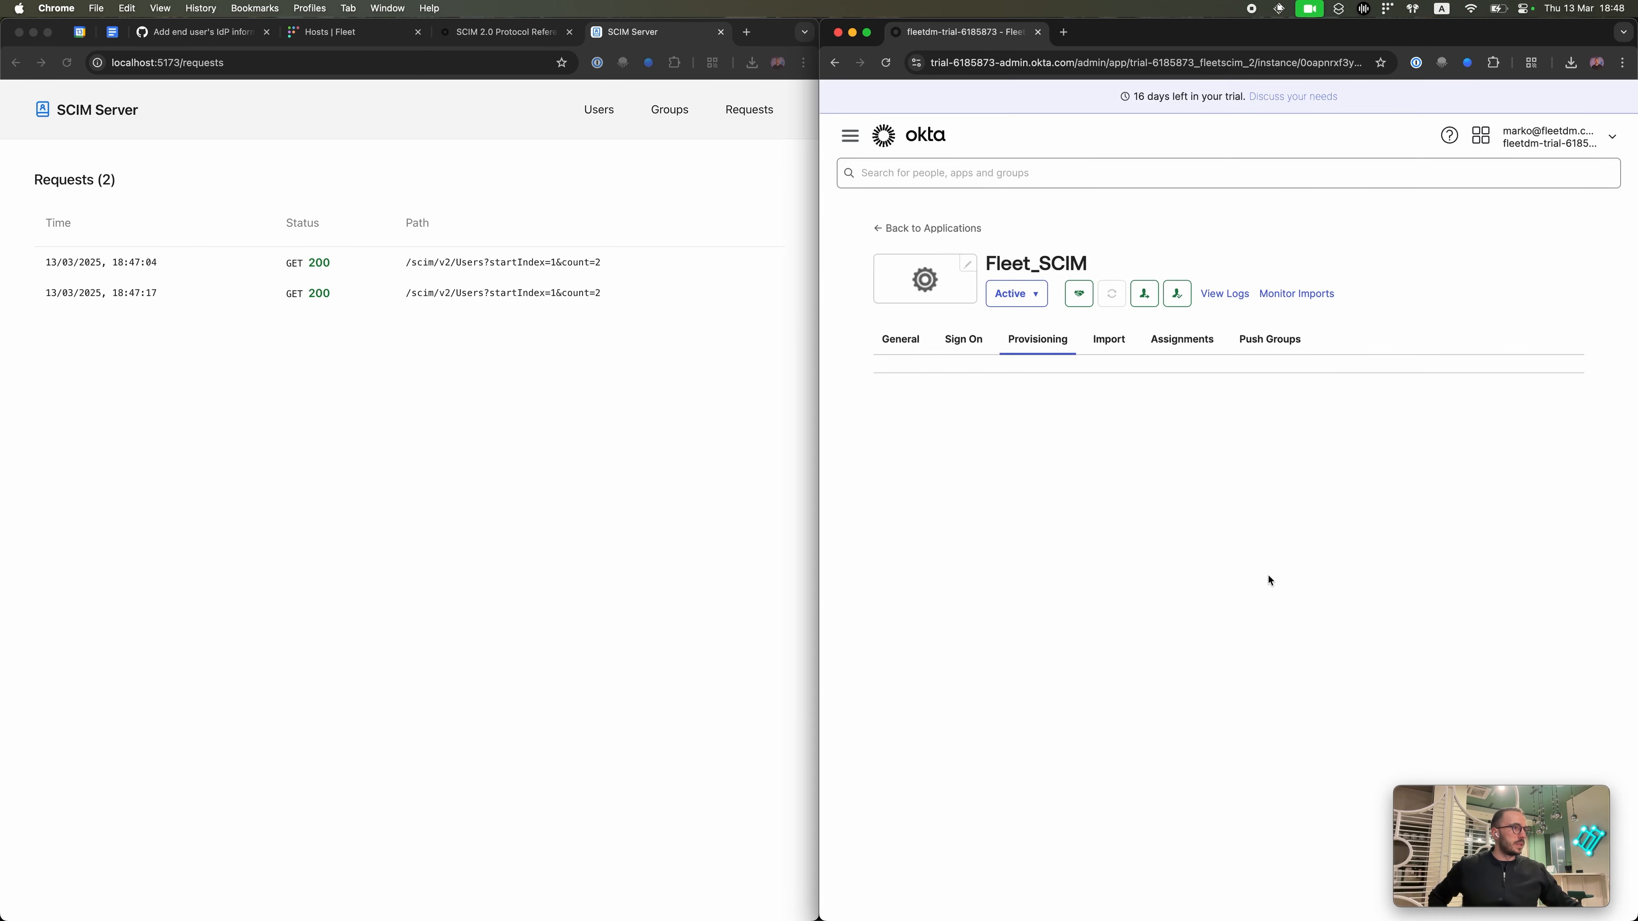
Step: Scroll through the Fleet_SCIM attribute mappings to review them
scroll(1267, 572, "down", 2)
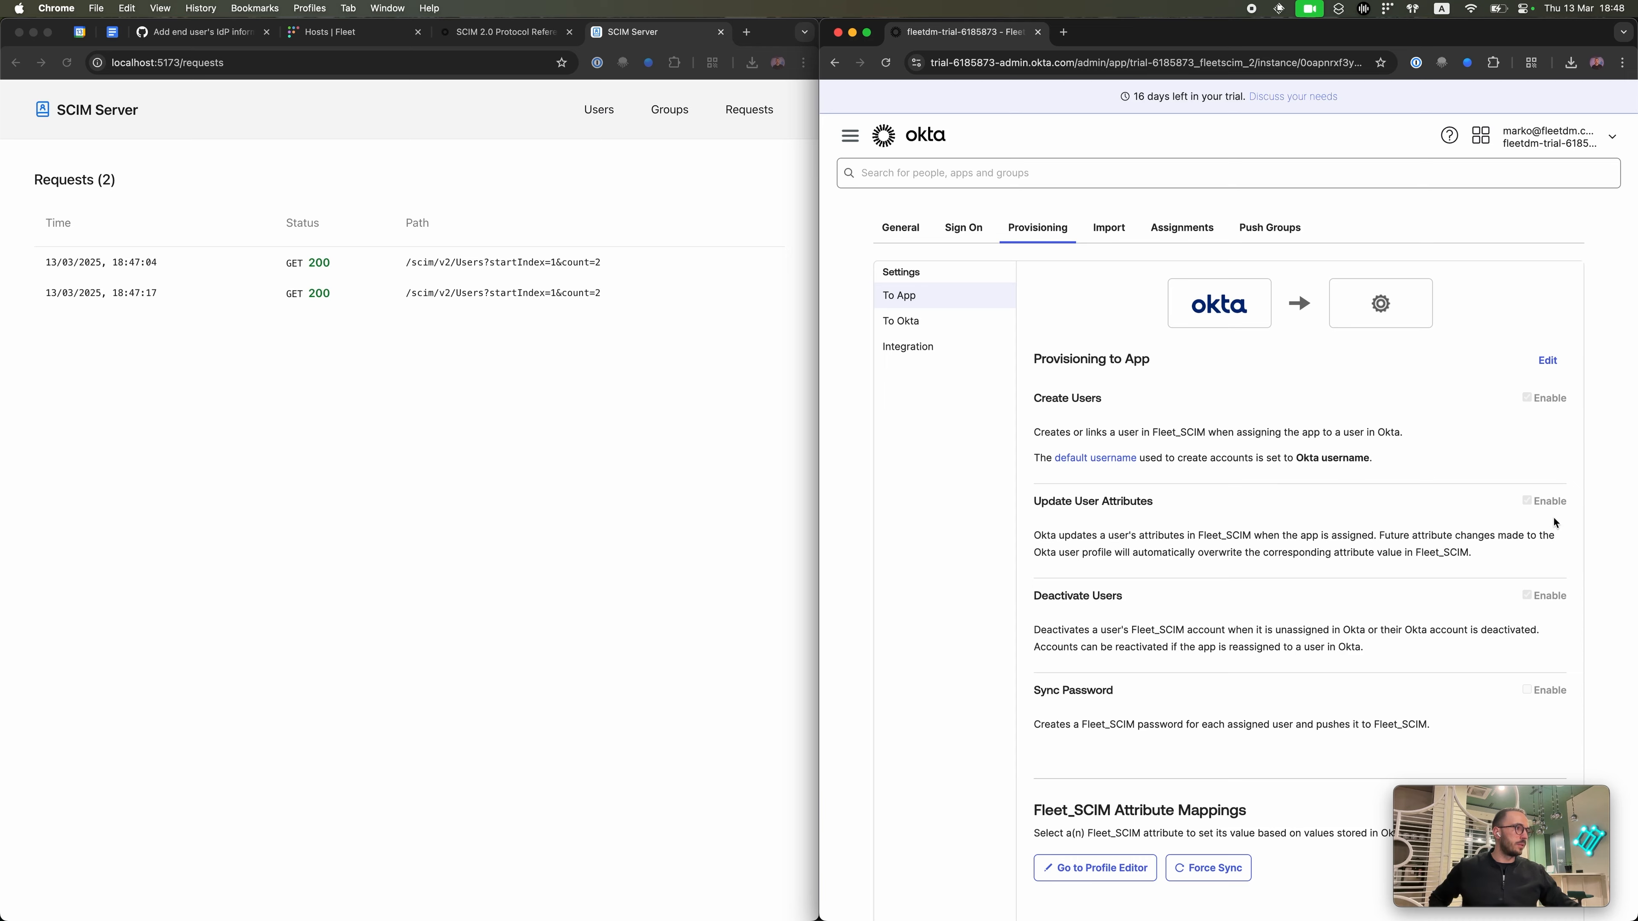
scroll(1542, 447, "down", 12)
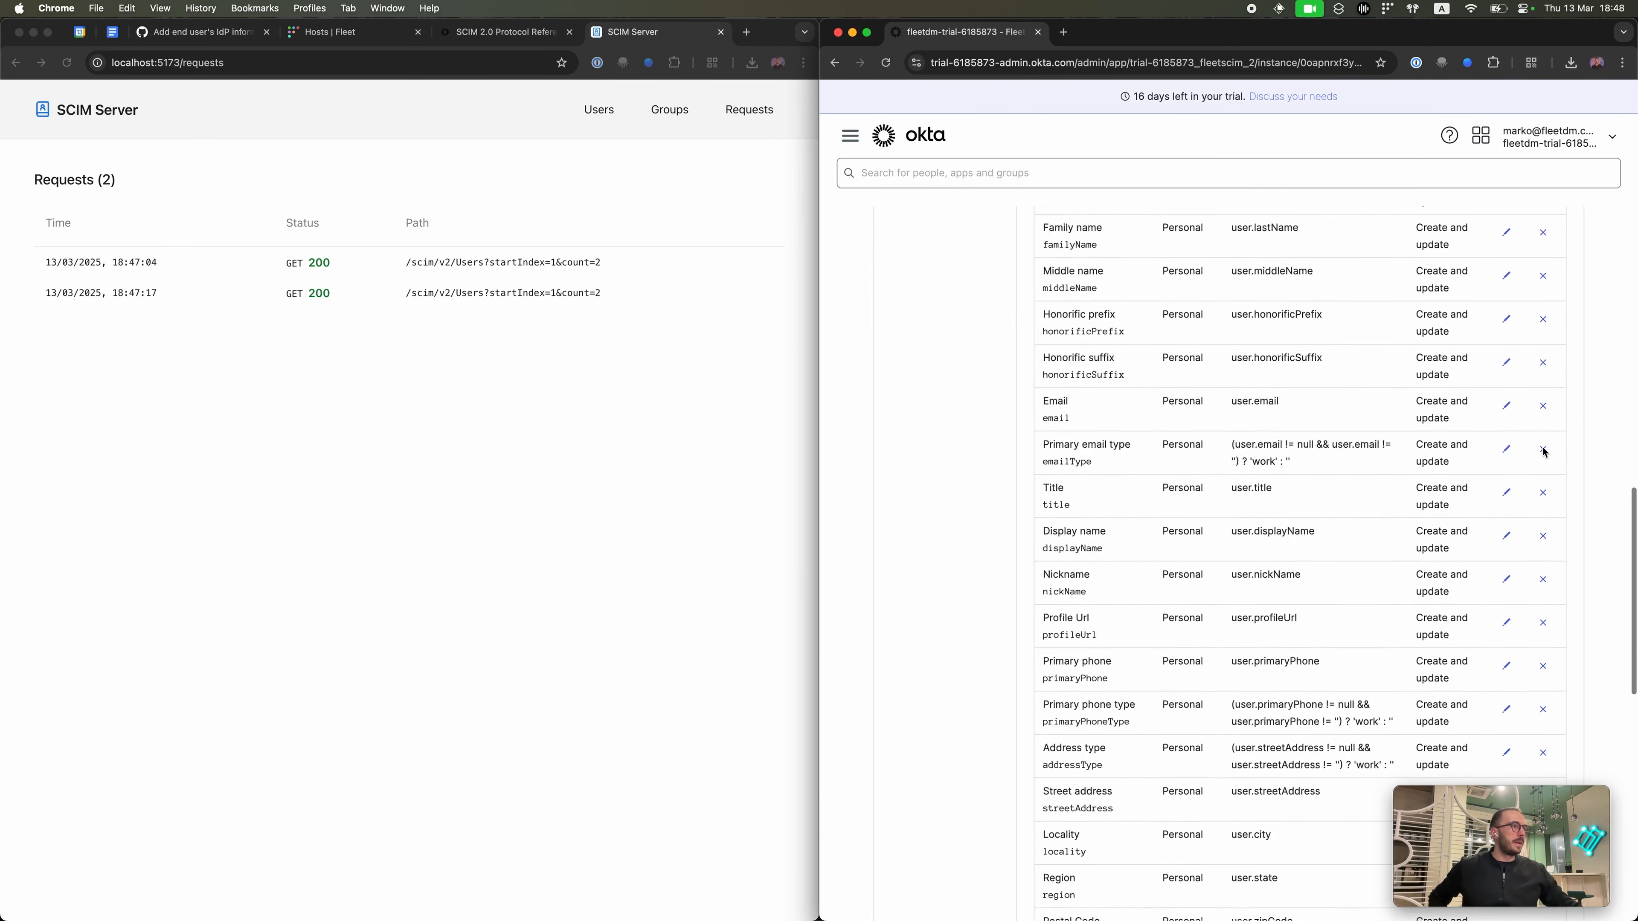
scroll(1543, 452, "up", 3)
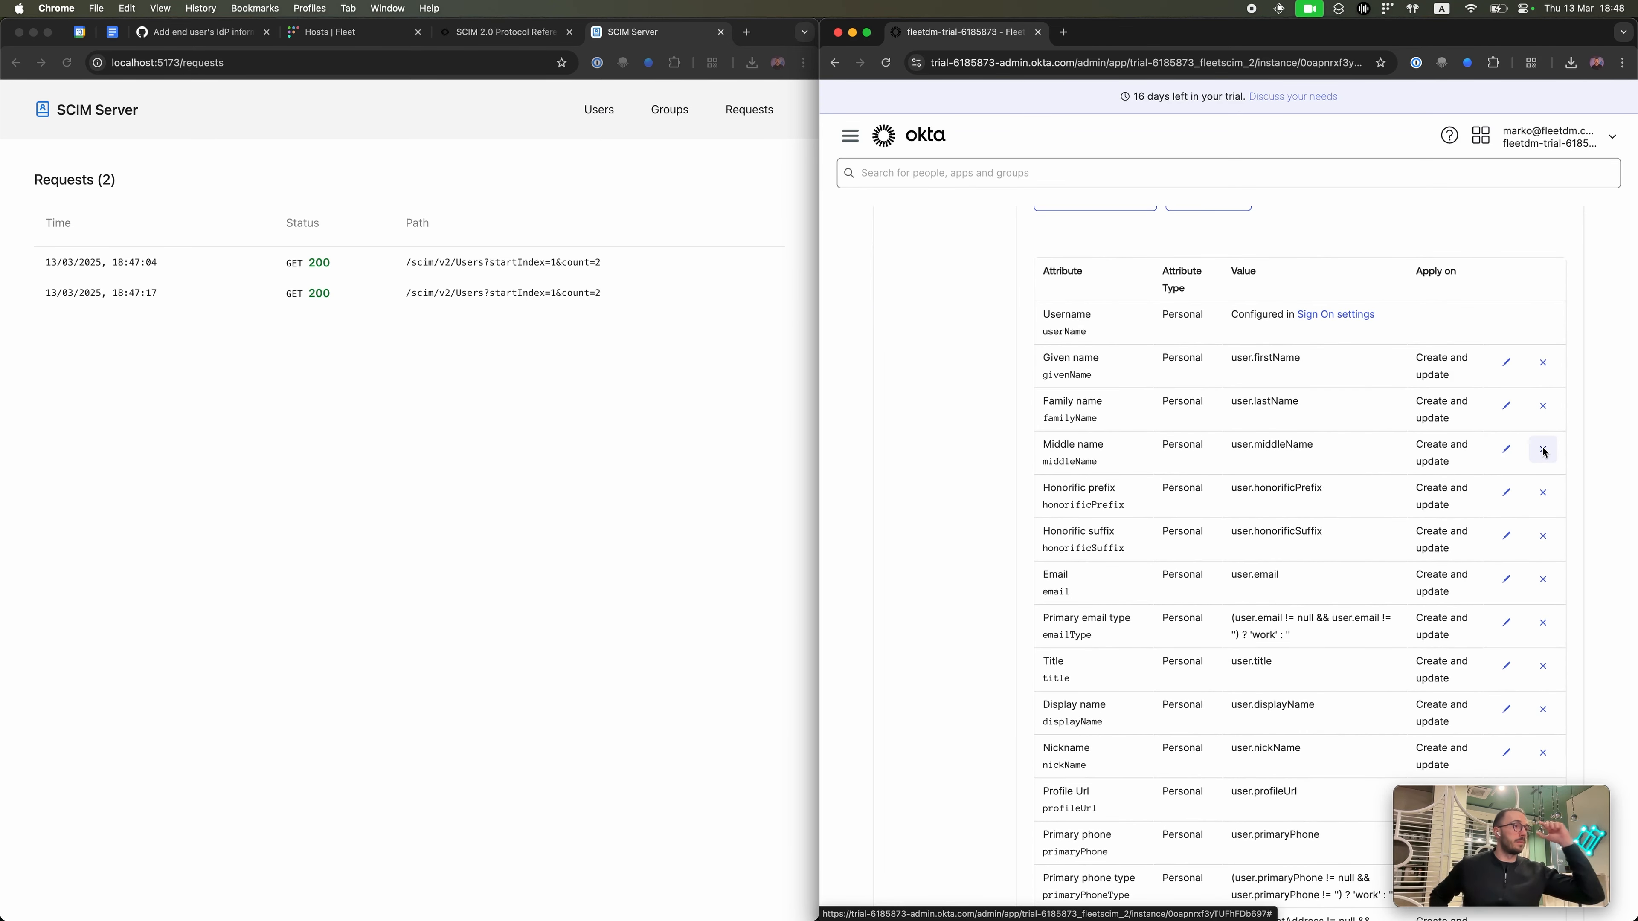
scroll(1035, 439, "down", 1)
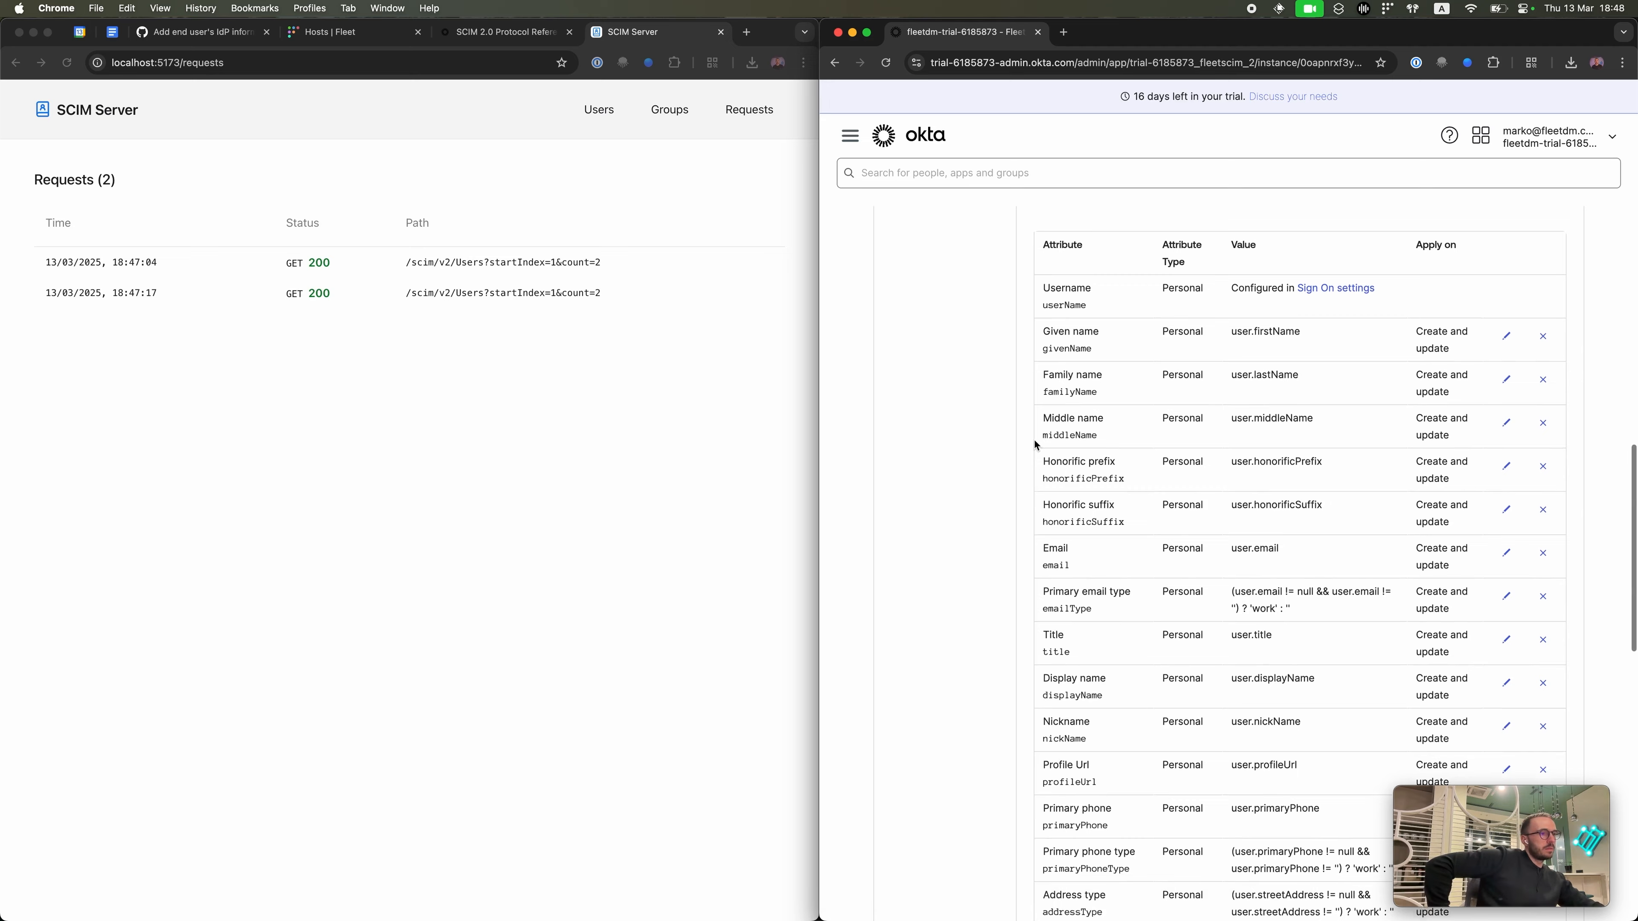
scroll(1127, 546, "down", 15)
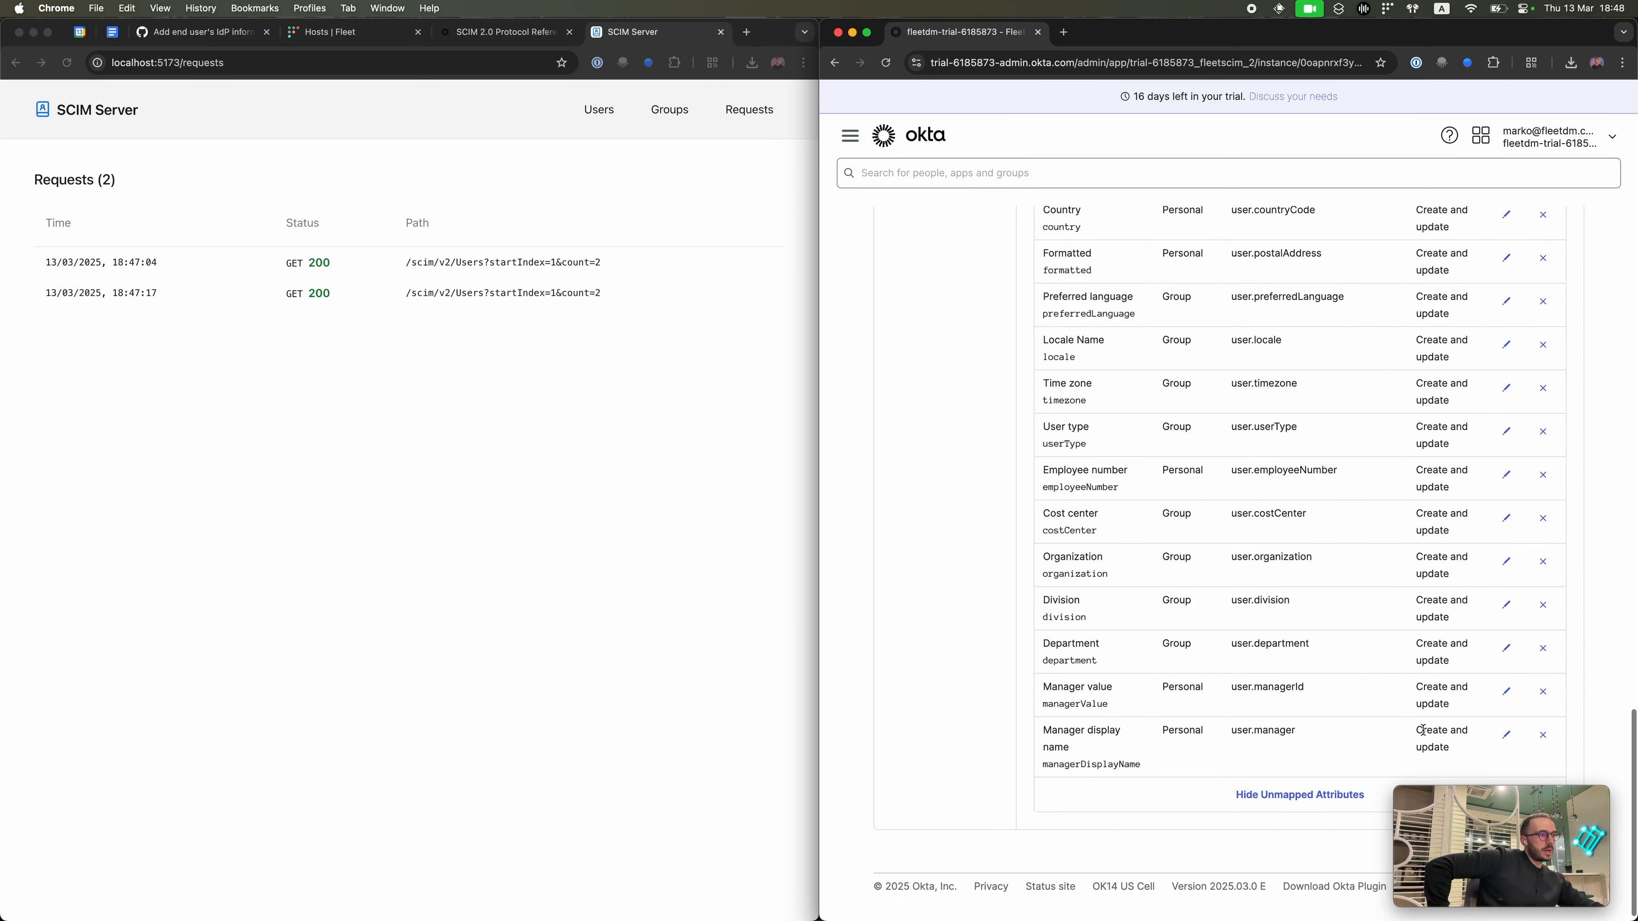
mouse_move(1507, 827)
left_mouse_down()
mouse_move(1401, 821)
mouse_move(1562, 810)
mouse_move(1468, 863)
mouse_move(1523, 831)
left_mouse_up()
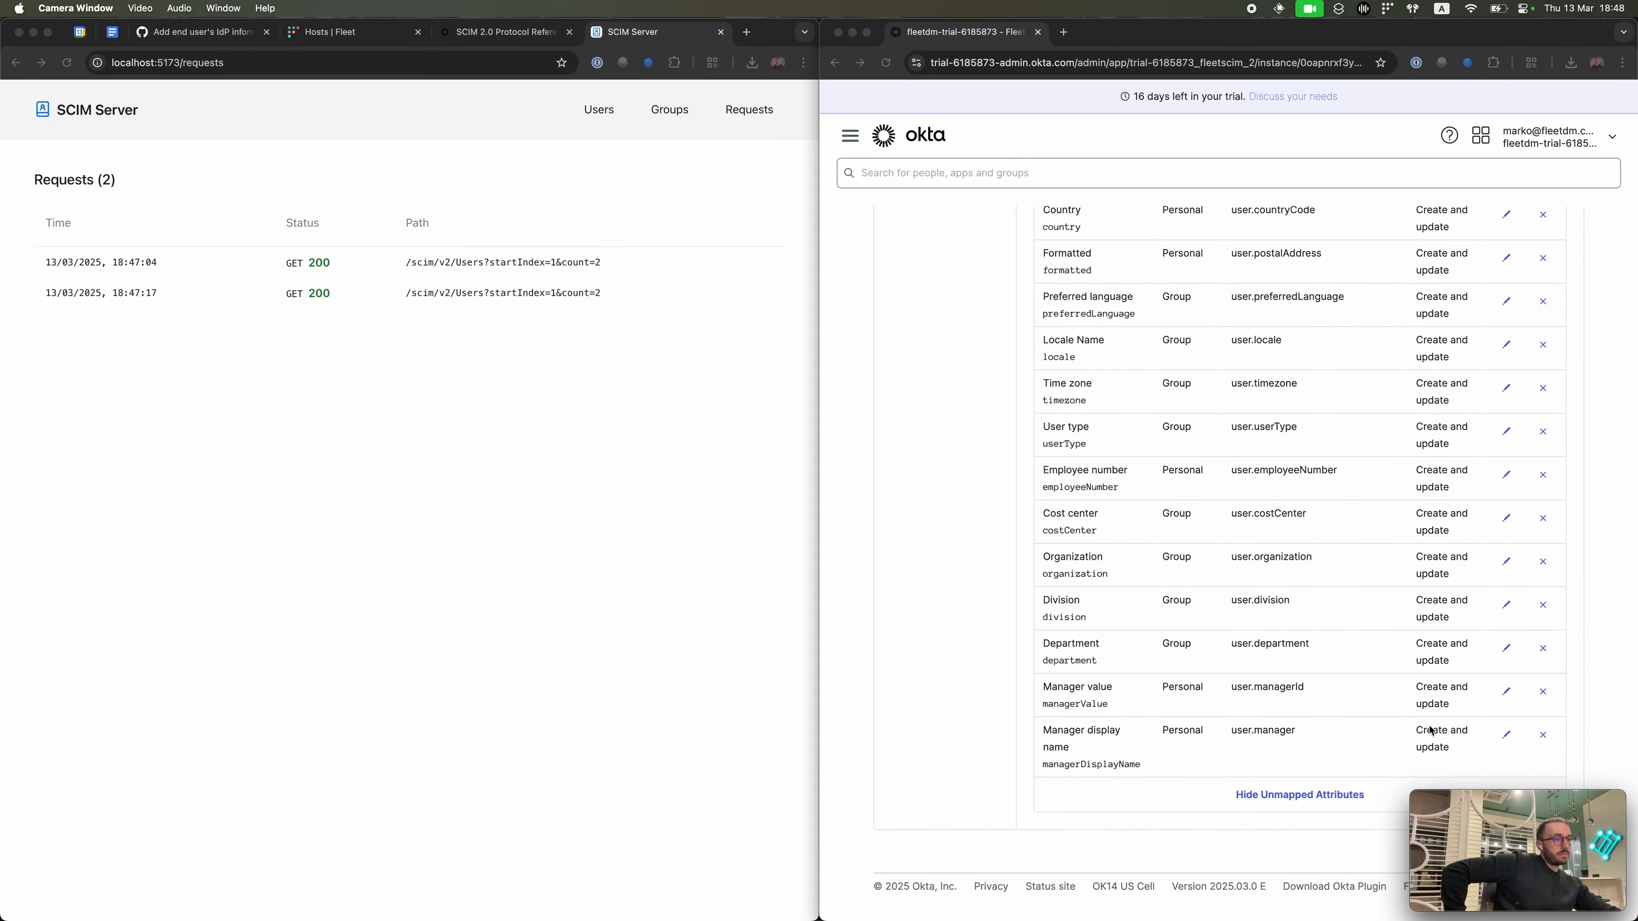
scroll(1429, 730, "up", 20)
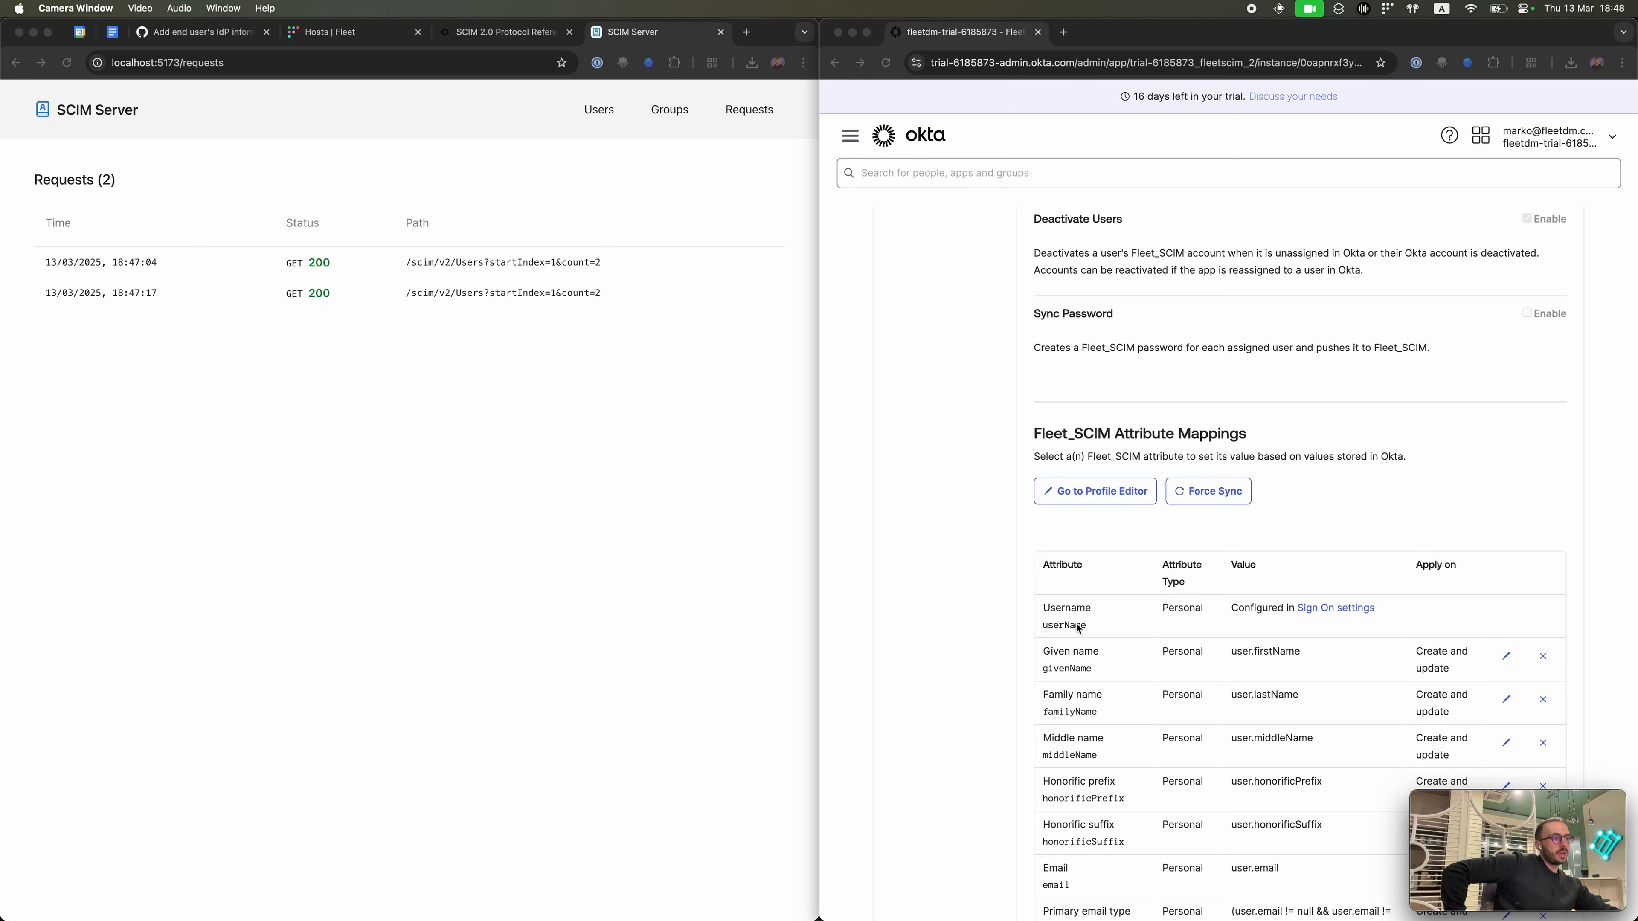
scroll(1076, 623, "up", 10)
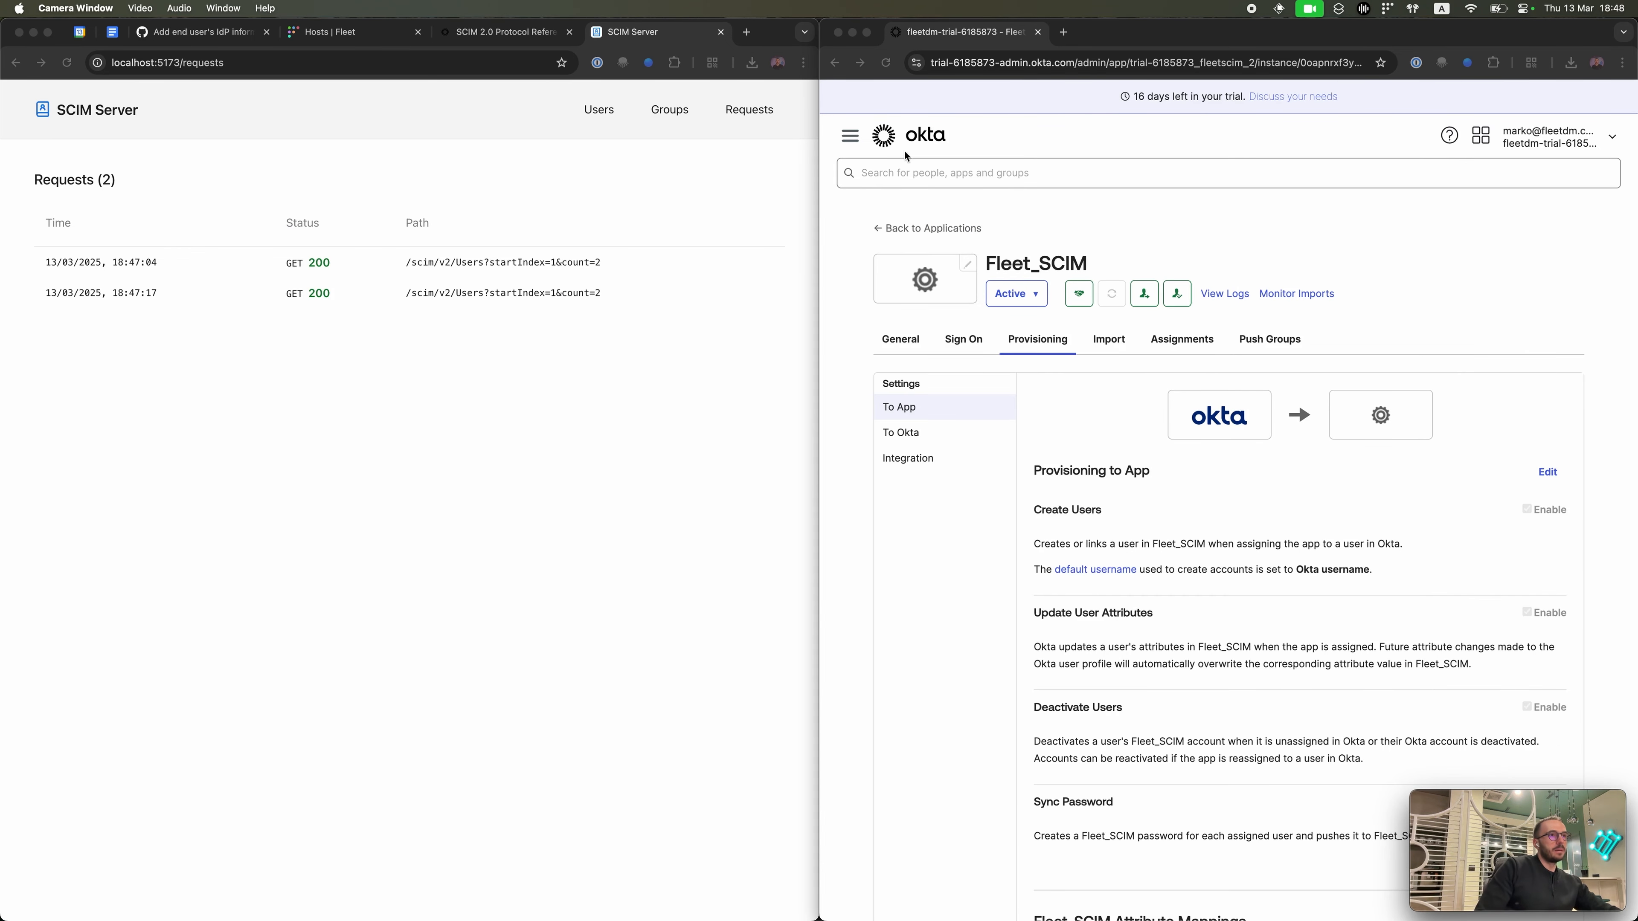
Step: Go to Directory > People to list the 9 users
left_click(861, 138)
left_click(853, 137)
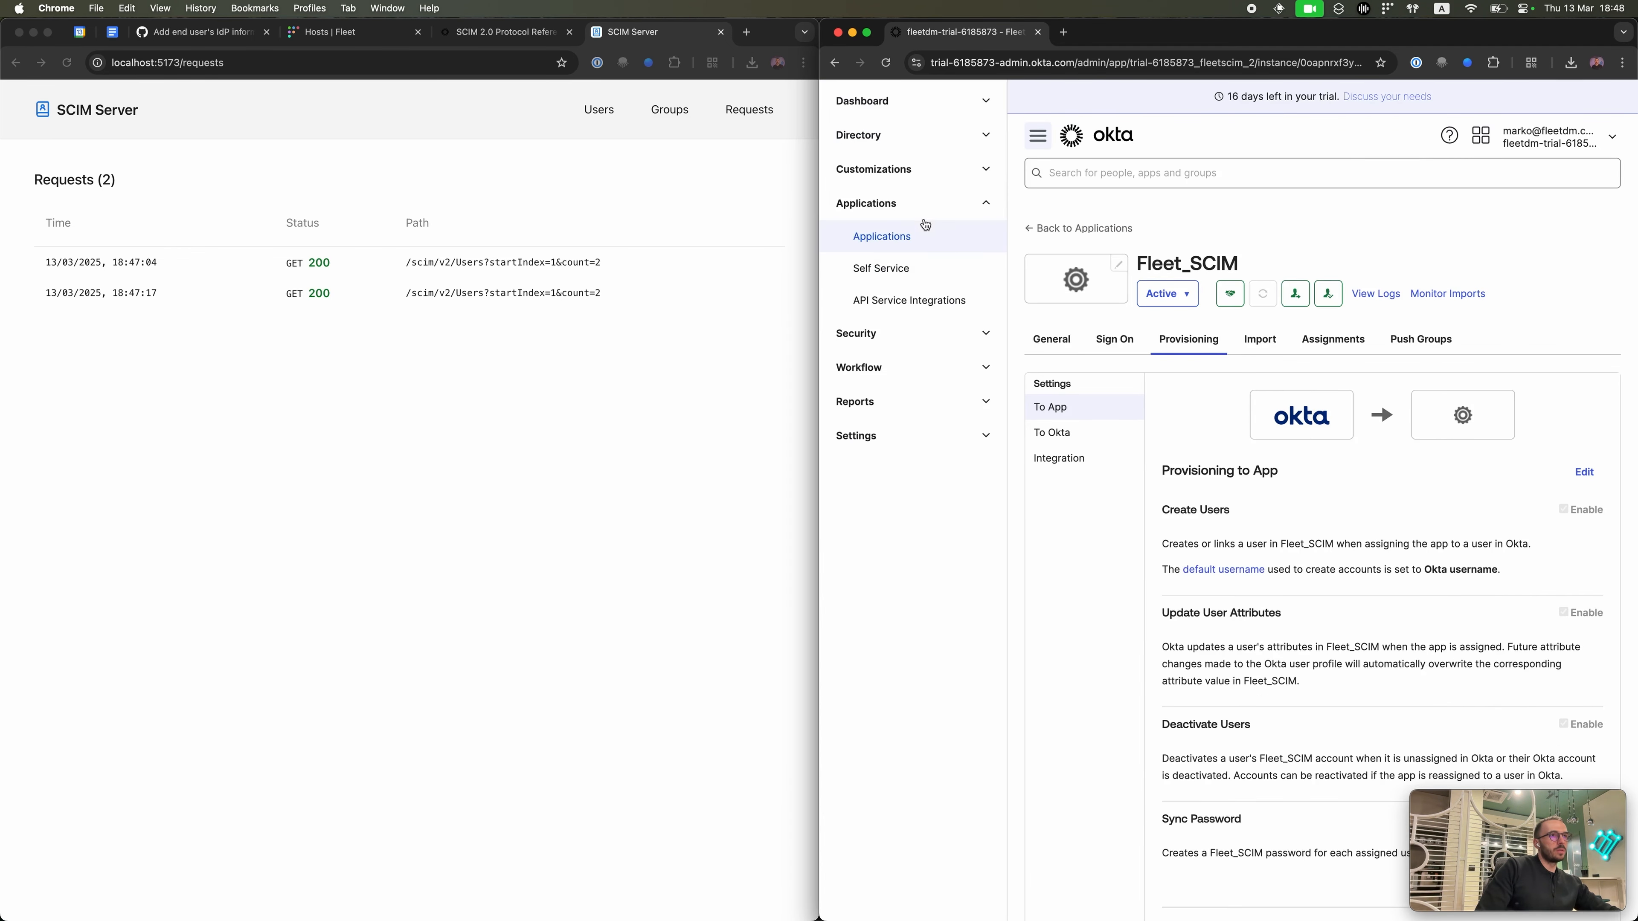
left_click(936, 136)
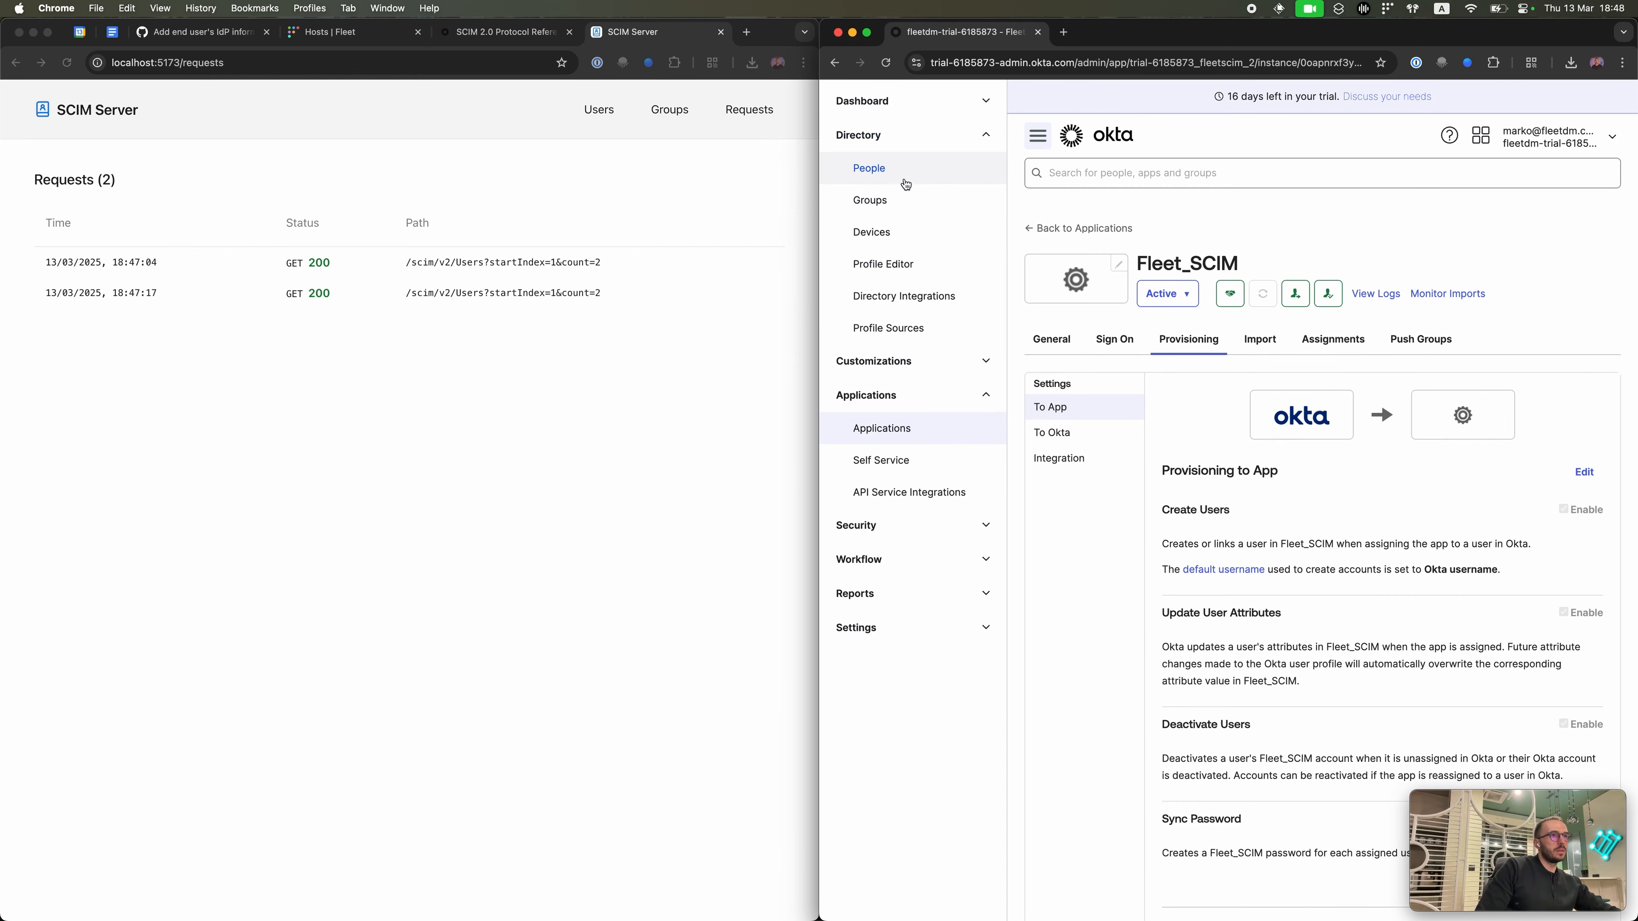
left_click(882, 169)
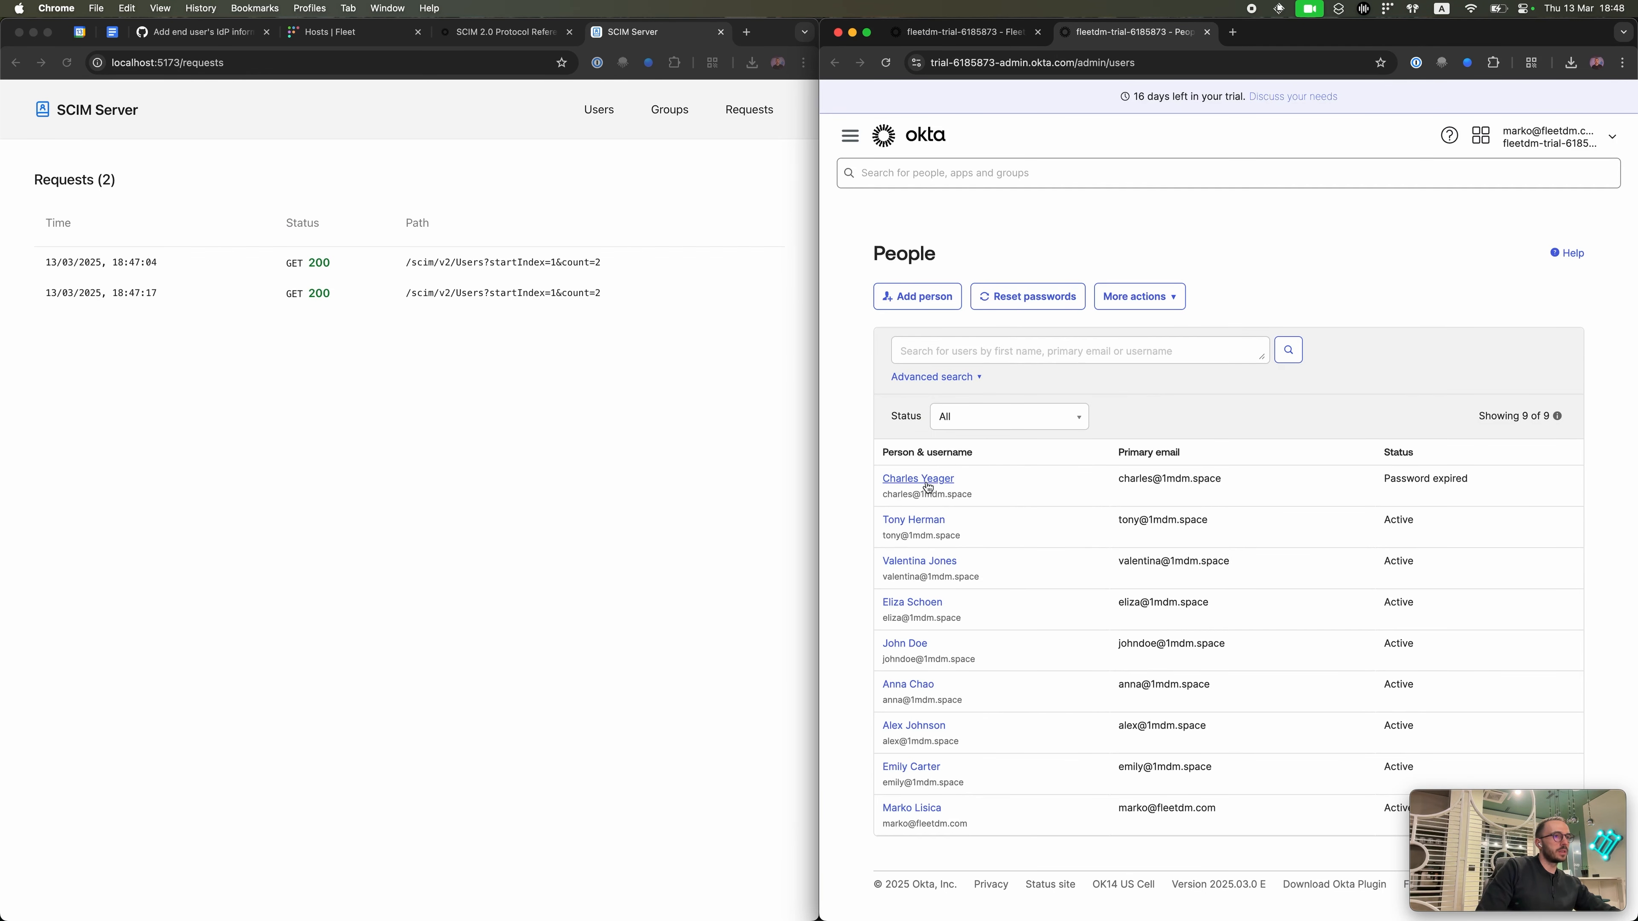
Step: Review the demo user's Profile attributes, including username, names, primary email and title
left_click(938, 487)
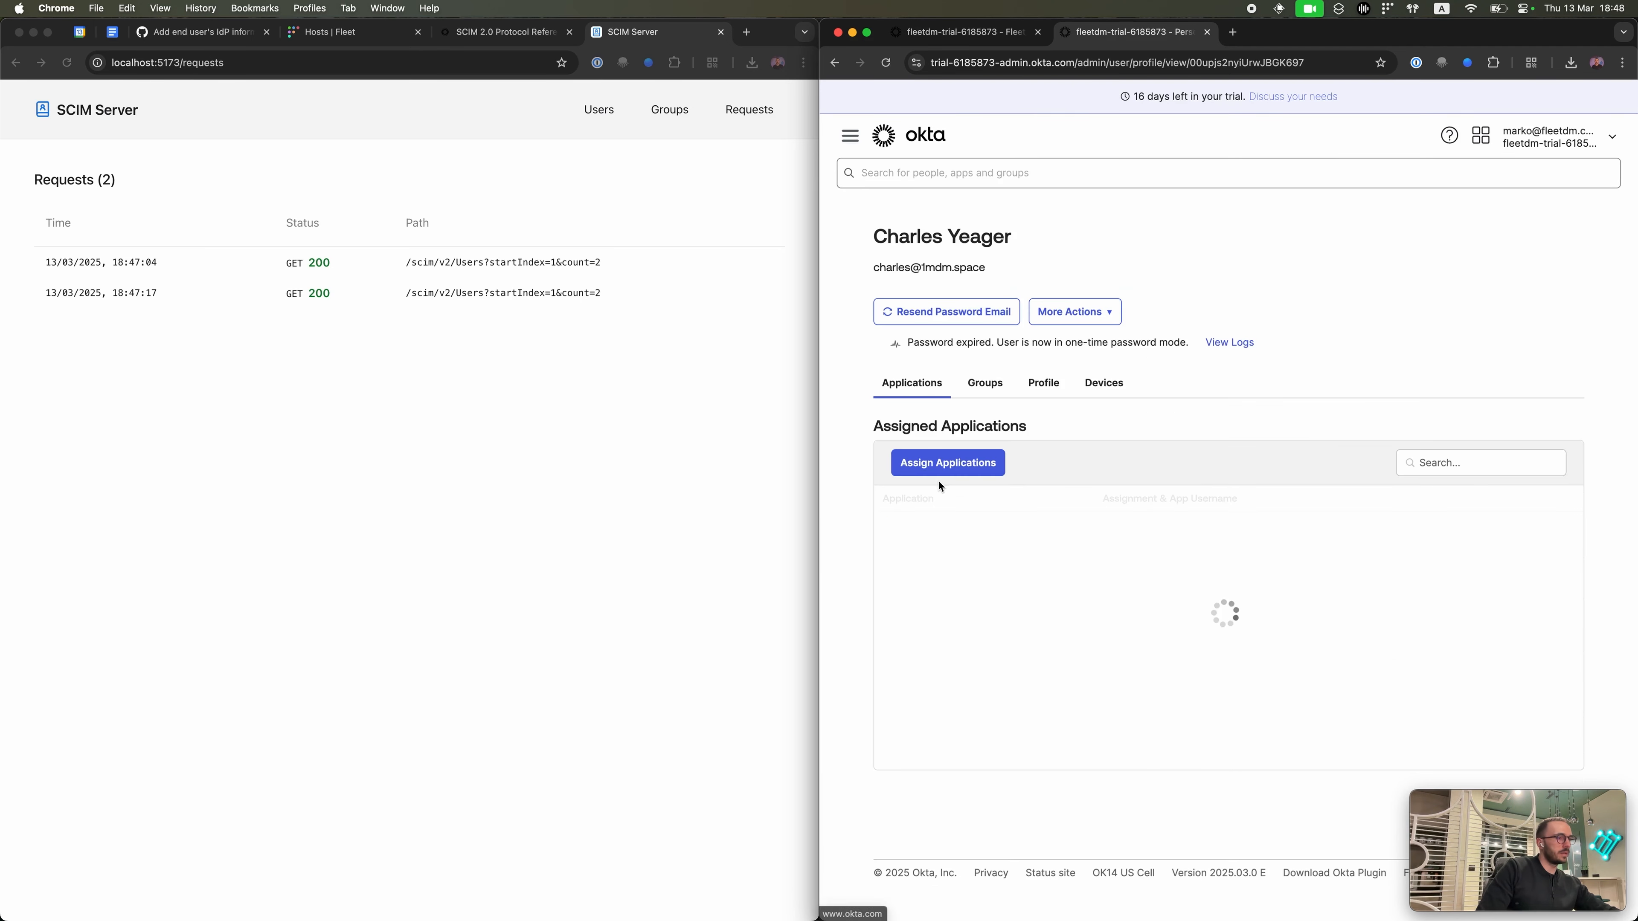
left_click(1040, 383)
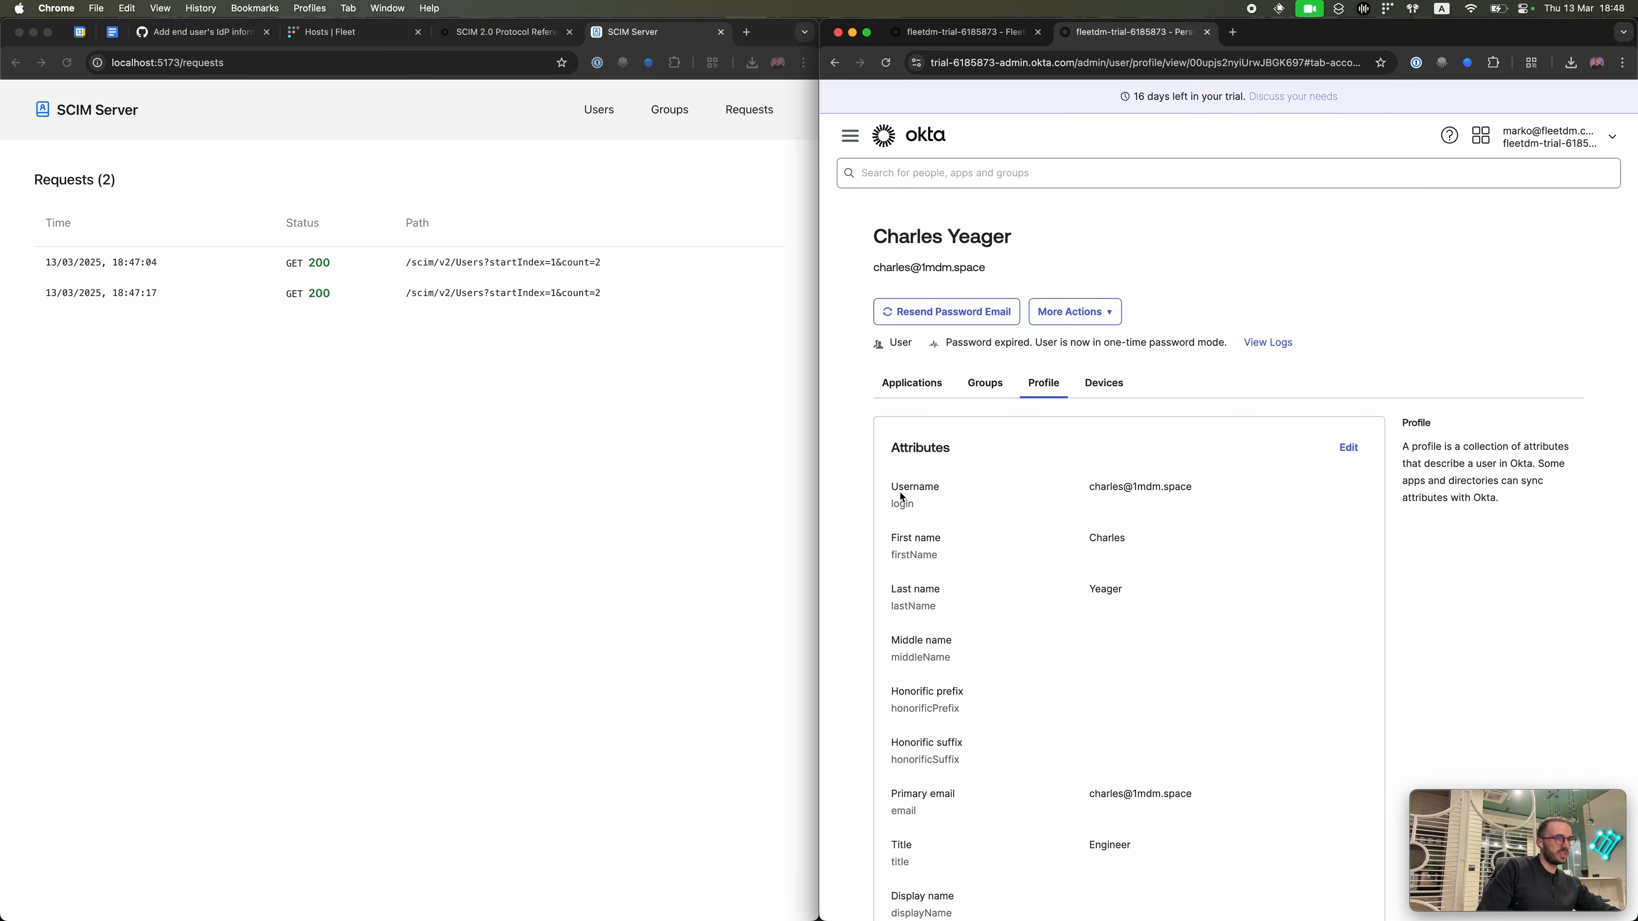
double_click(900, 504)
left_click(993, 37)
Step: Inspect the Username row in Fleet_SCIM's attribute mappings
scroll(1141, 491, "down", 15)
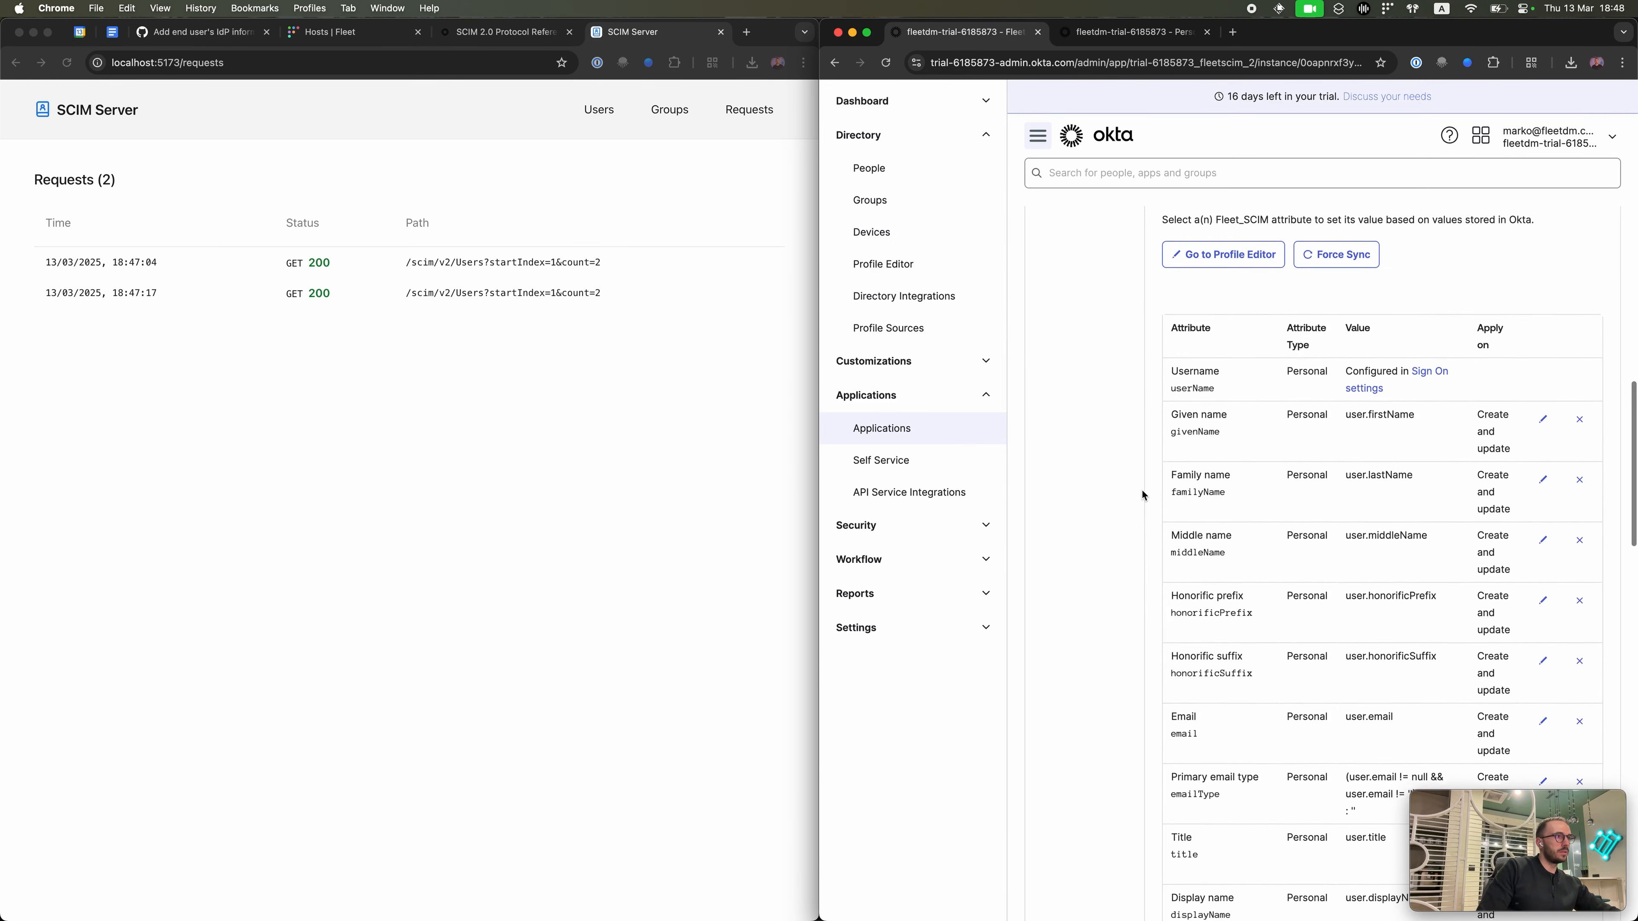
left_click_drag(1359, 373, 1376, 377)
double_click(1371, 375)
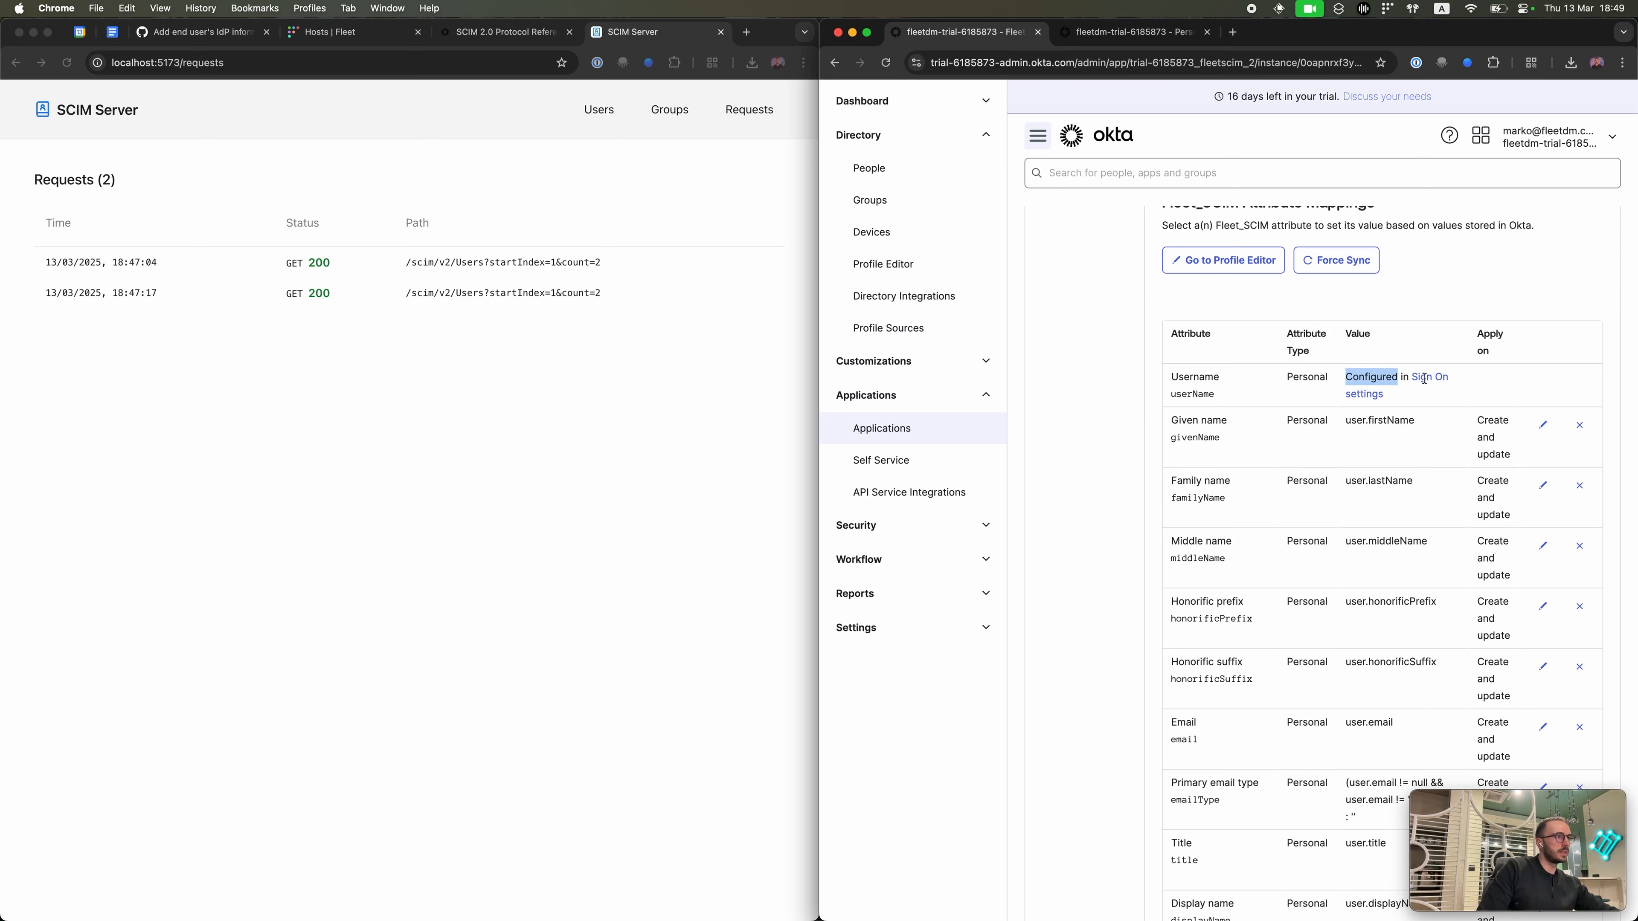
left_click_drag(1205, 378, 1158, 398)
left_click(1212, 386)
left_click(1198, 392)
left_click(1185, 396)
Step: Remove the Middle name and Honorific suffix attribute mappings
scroll(1185, 397, "down", 1)
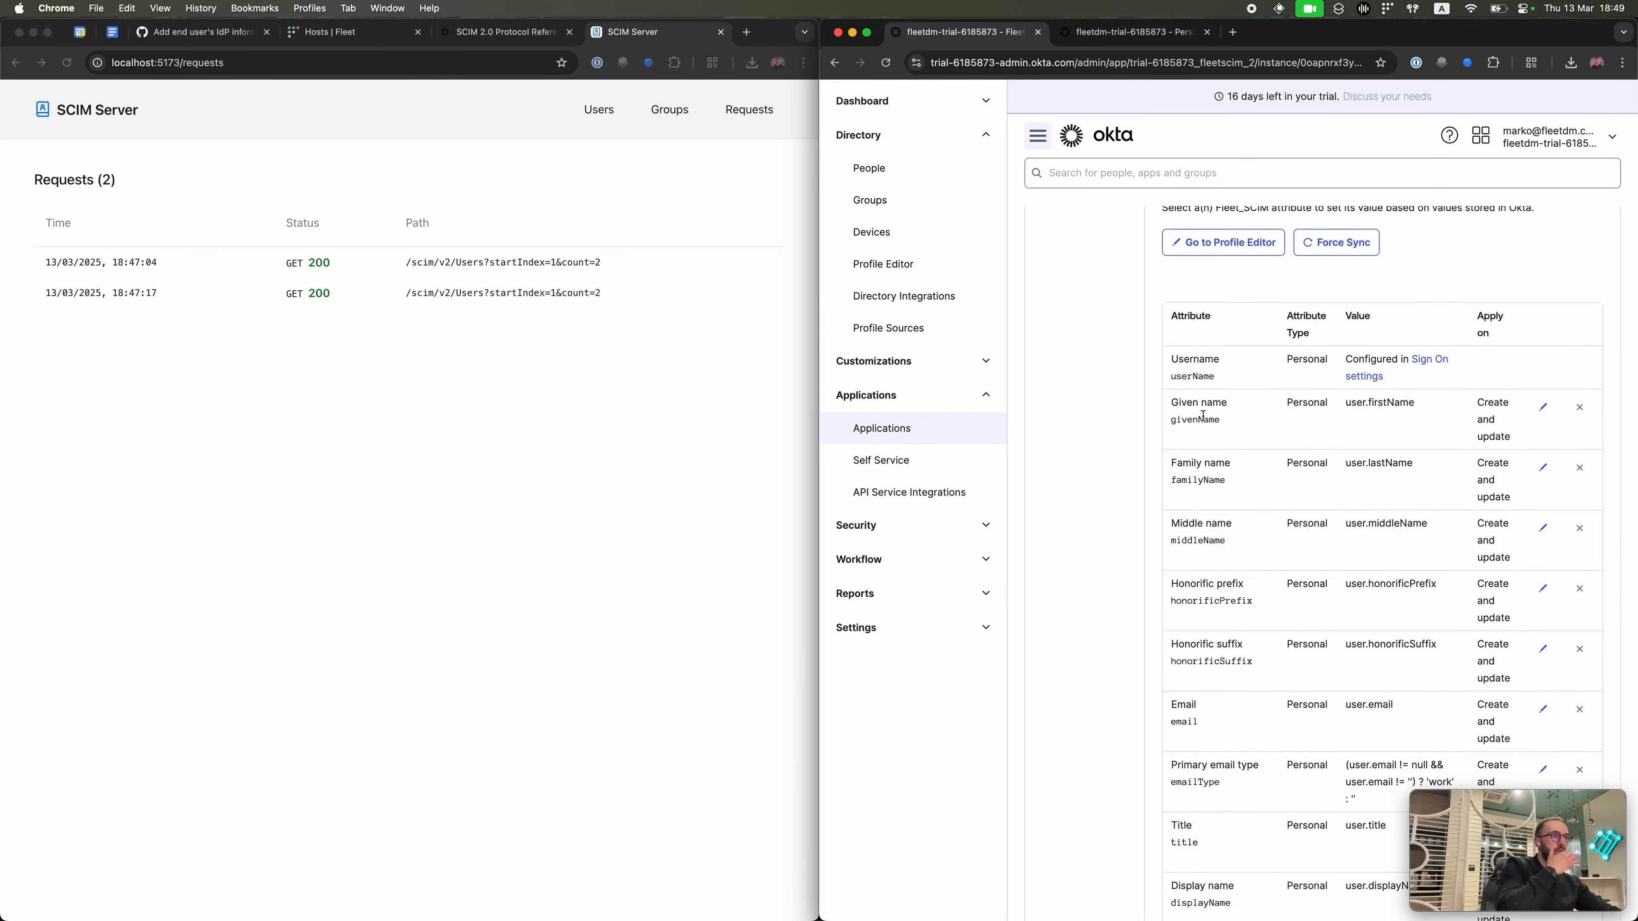
scroll(1329, 445, "down", 1)
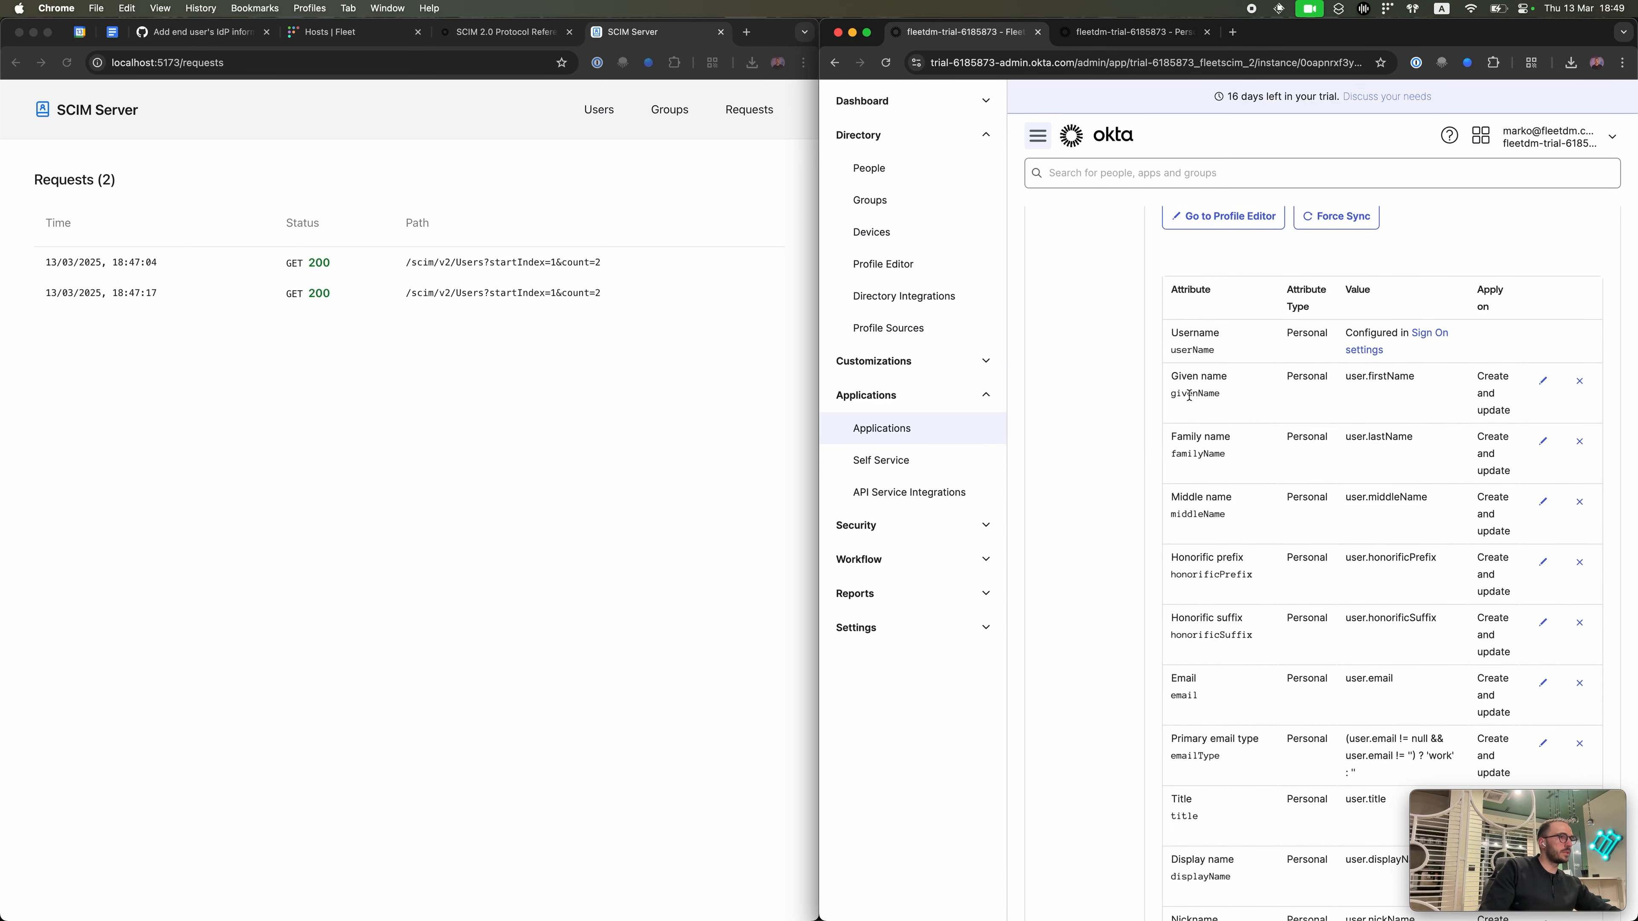
left_click(1579, 502)
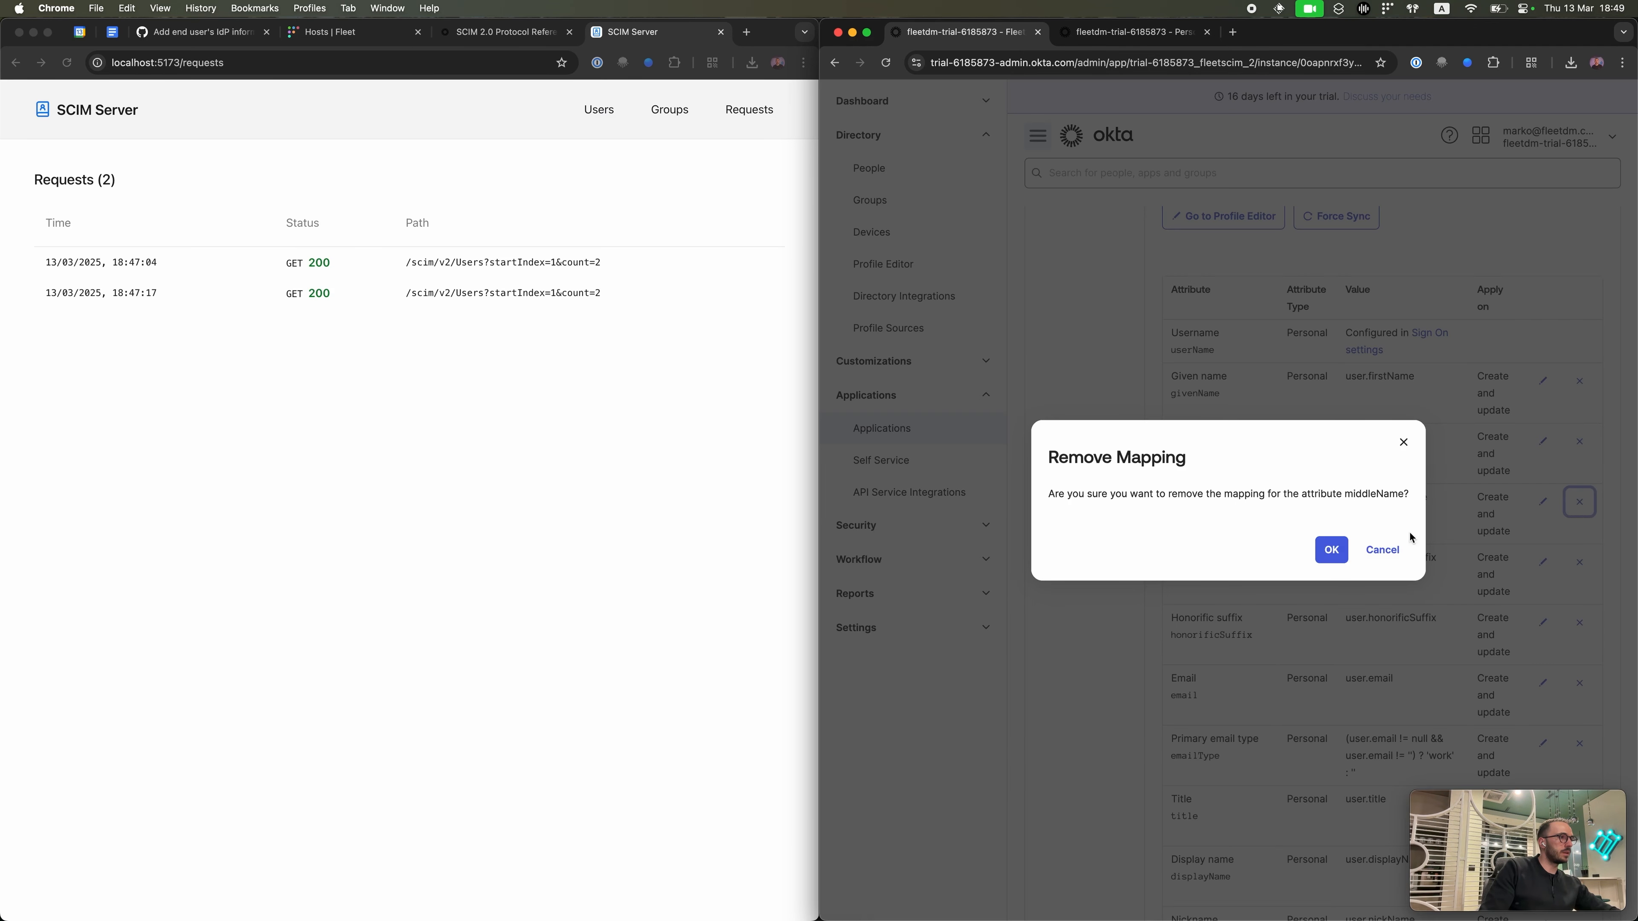
left_click(1376, 550)
left_click(1579, 502)
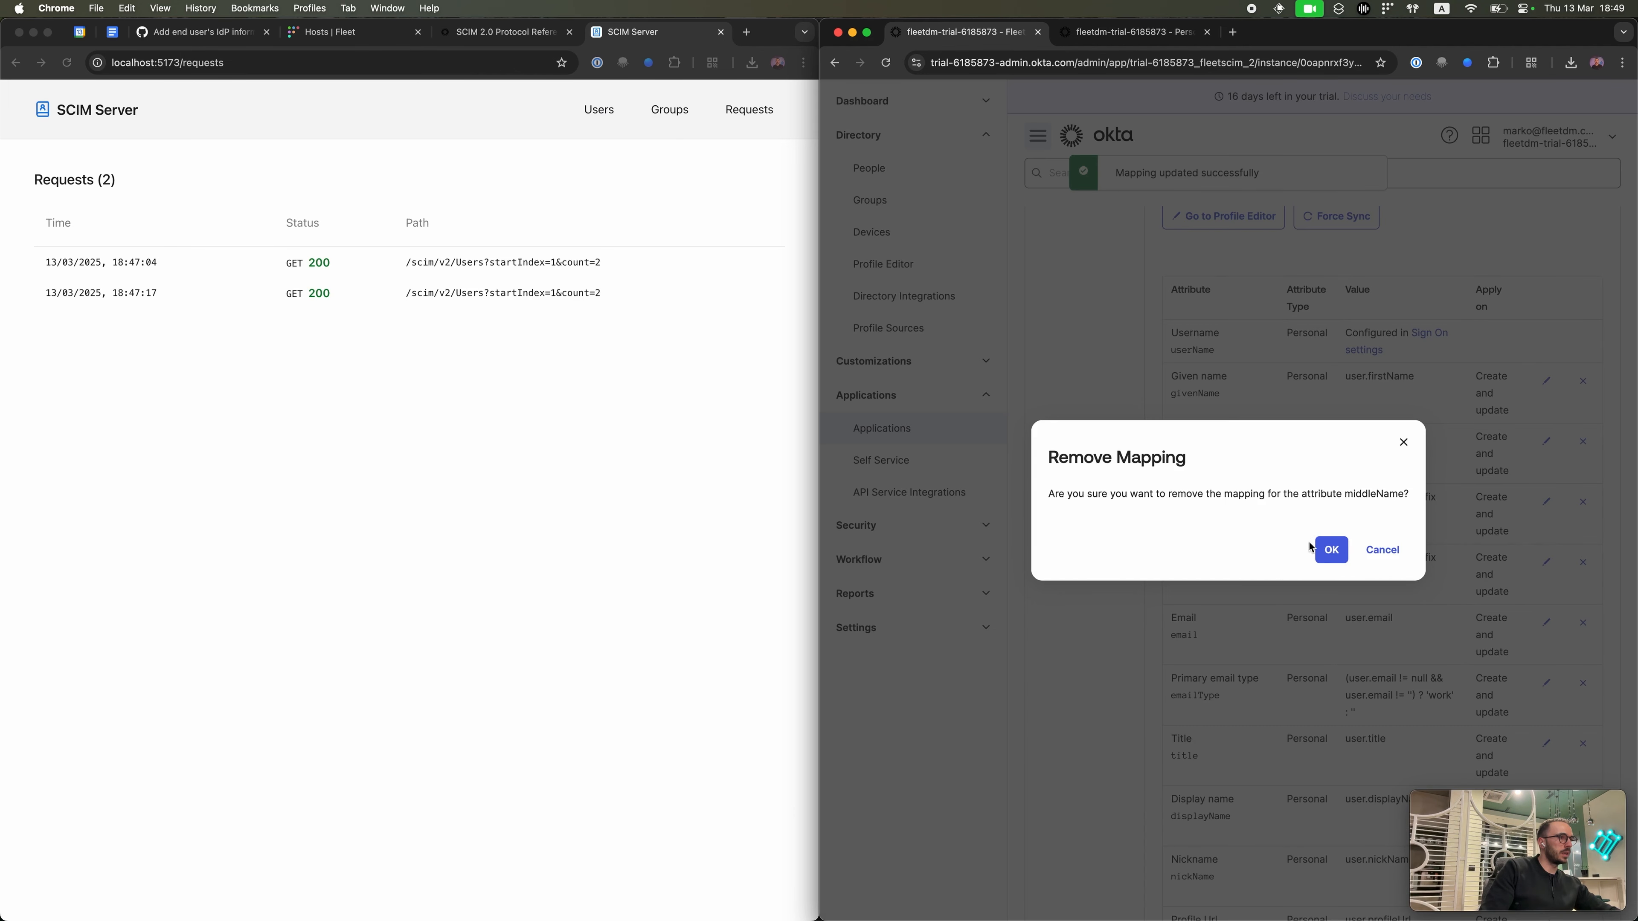
left_click(1318, 553)
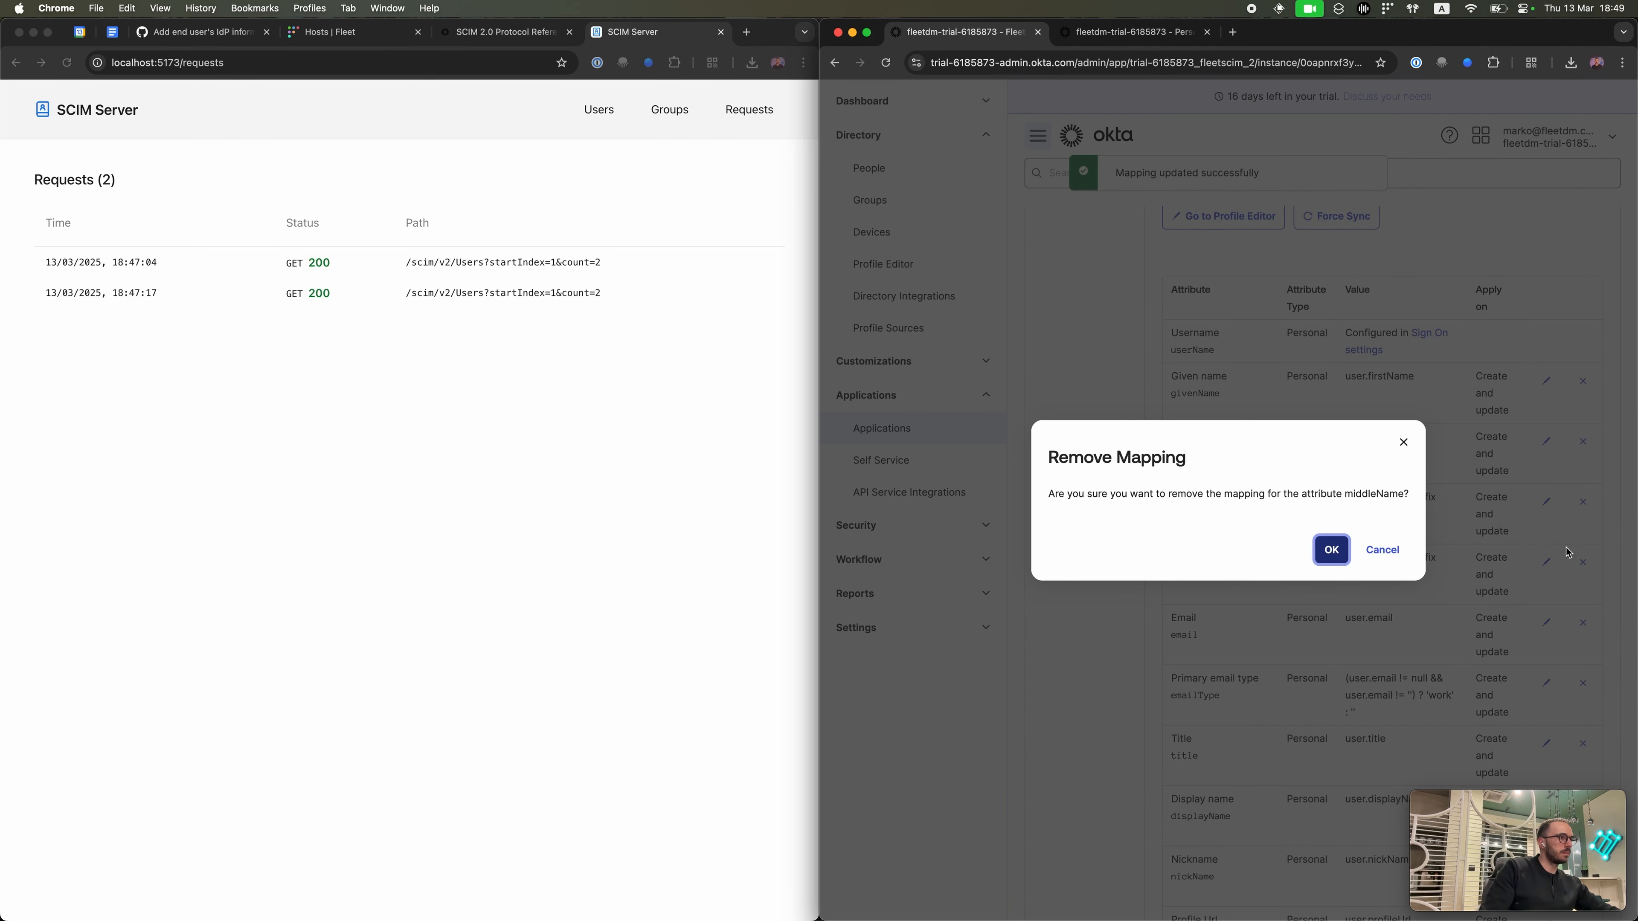
left_click(1383, 551)
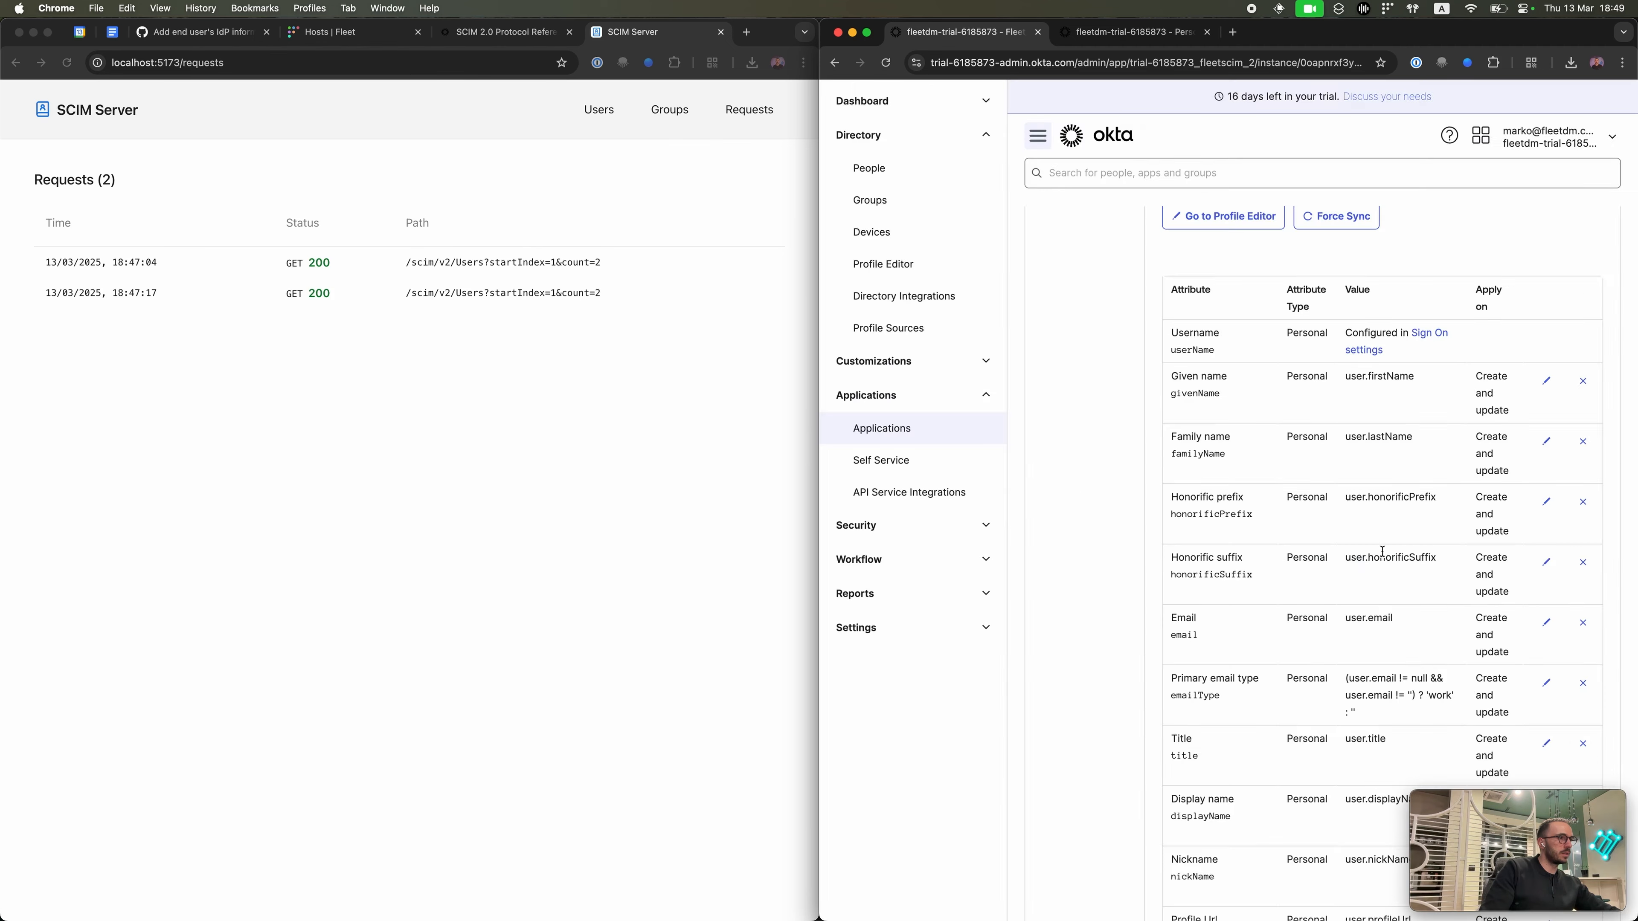
left_click(1584, 560)
left_click(1335, 547)
Step: Hide unmapped attributes and remove the organization mapping
scroll(1339, 547, "down", 7)
scroll(1339, 547, "down", 15)
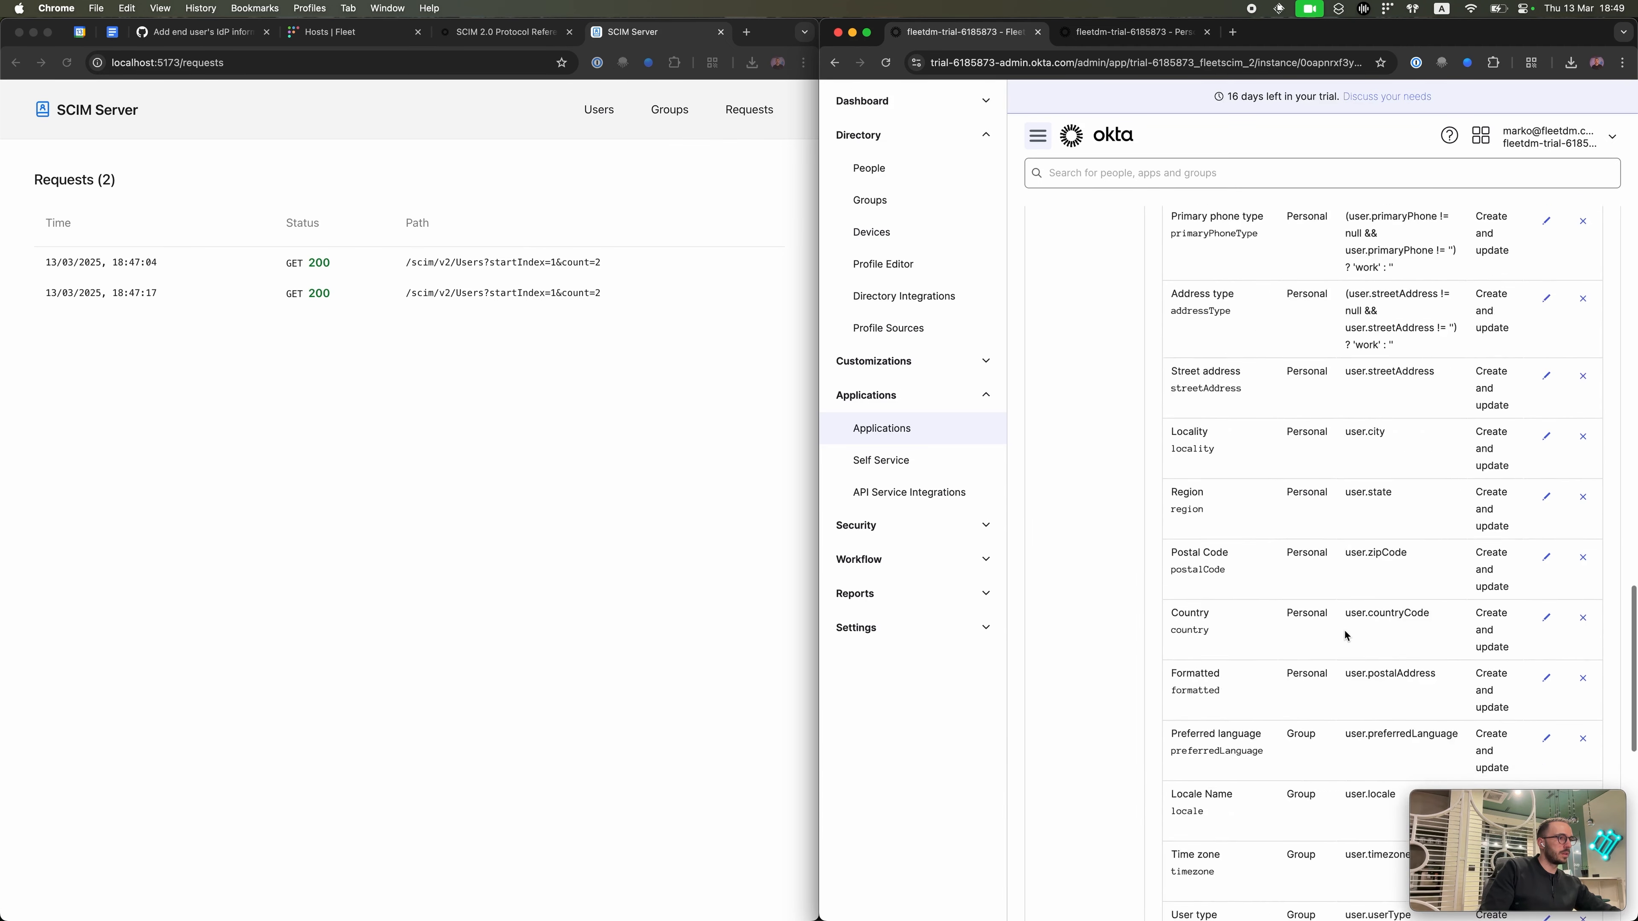
left_click(1349, 780)
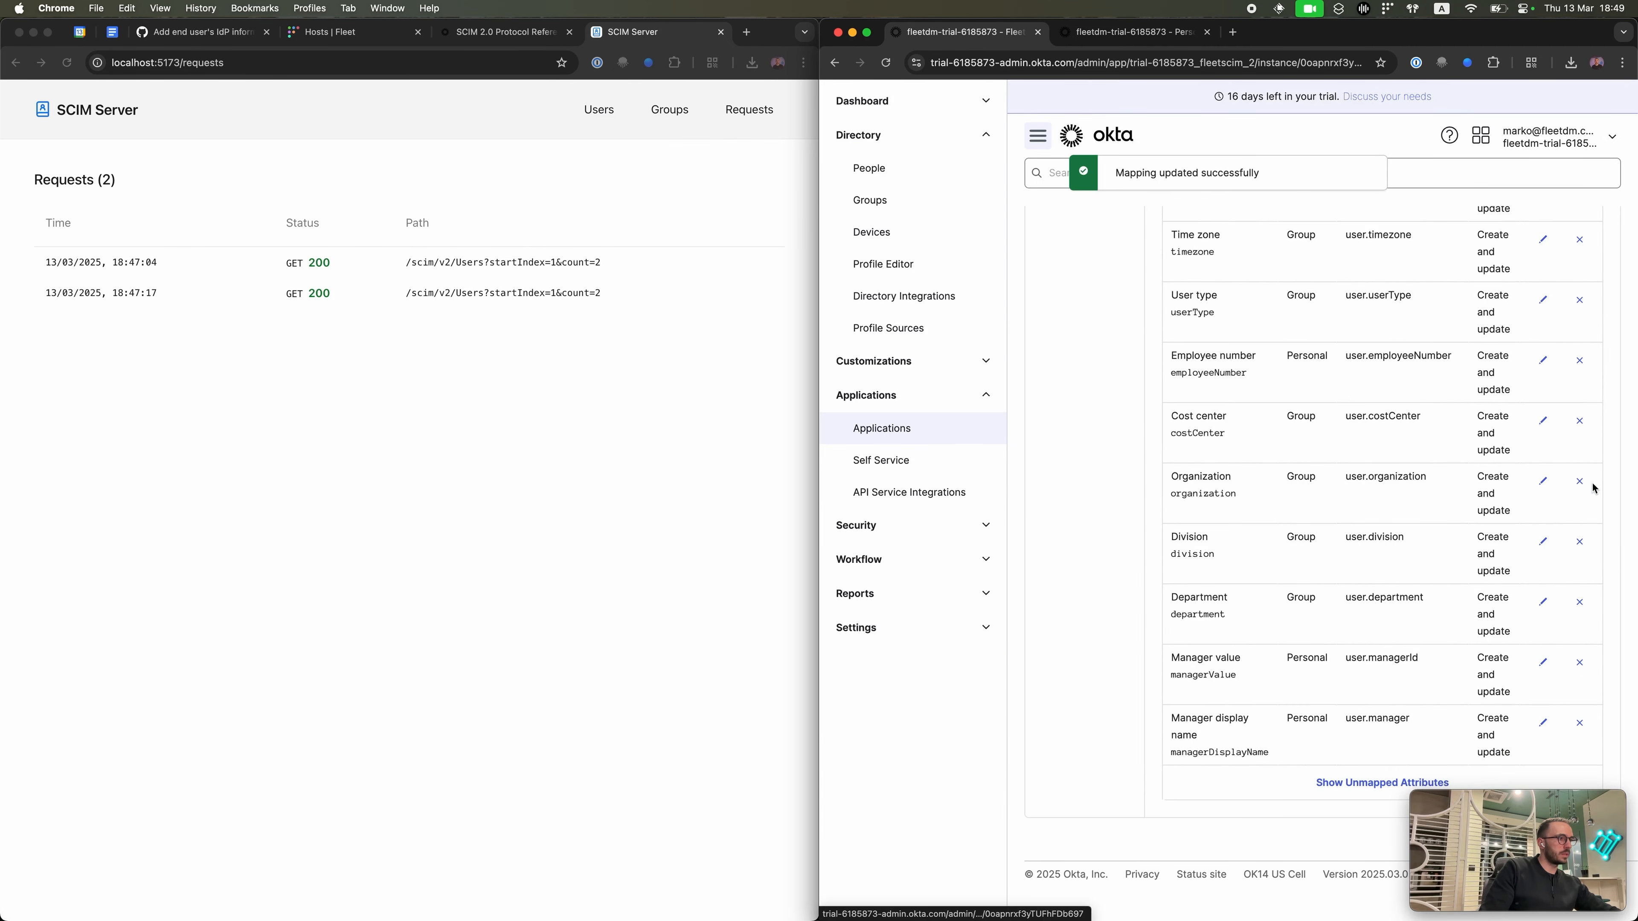
left_click(1578, 481)
left_click(1347, 547)
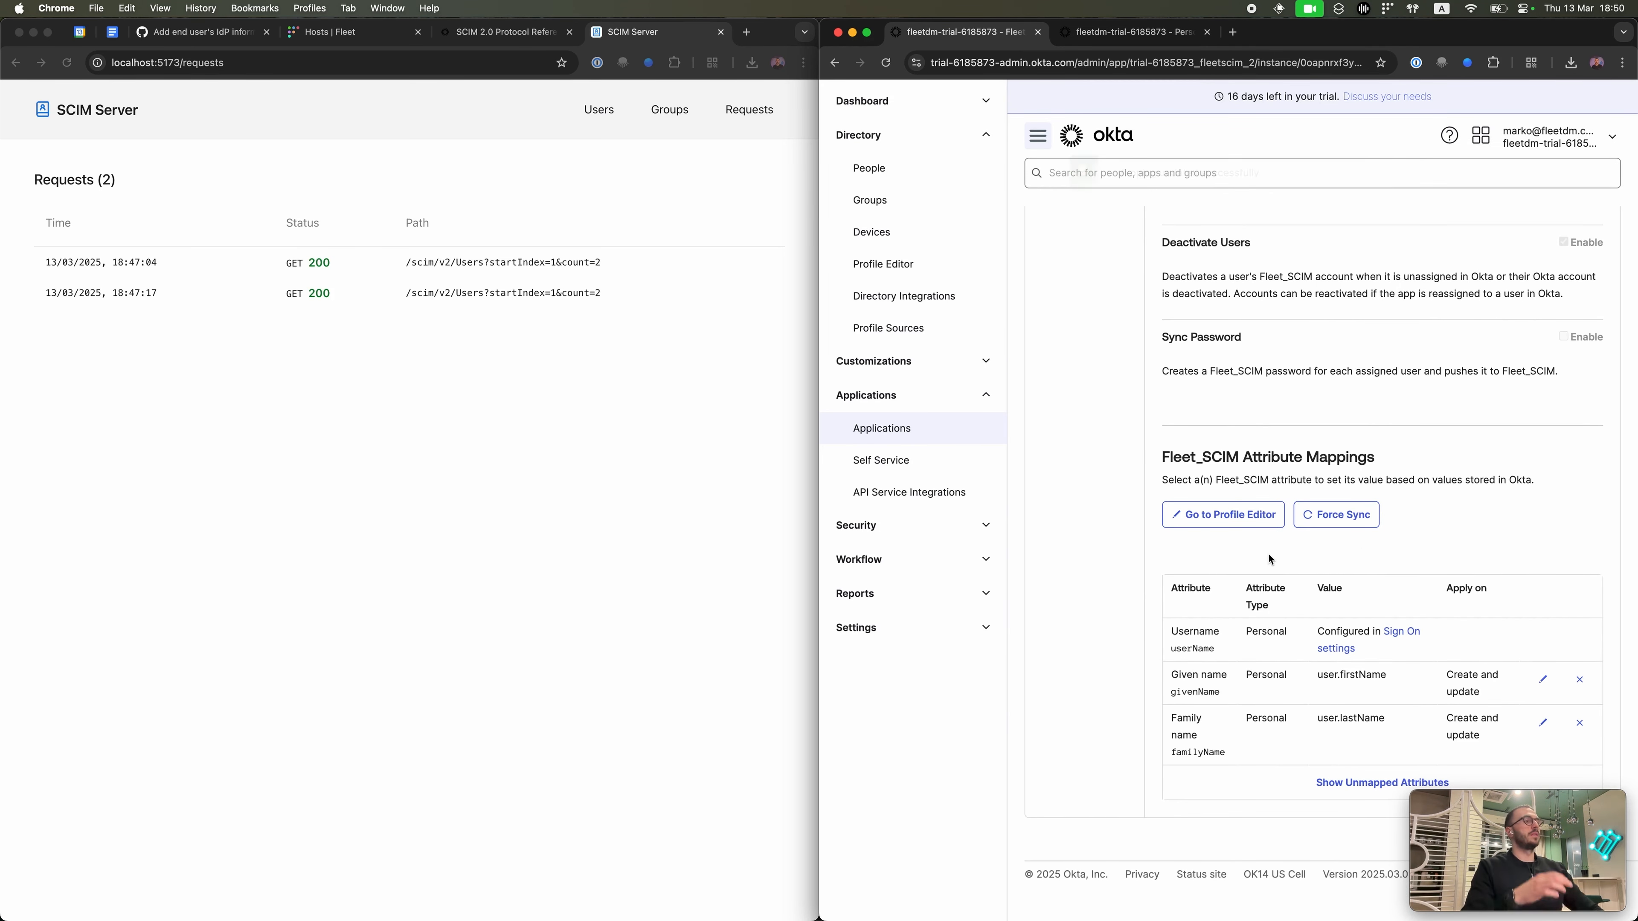
scroll(1268, 553, "up", 6)
scroll(1268, 559, "up", 1)
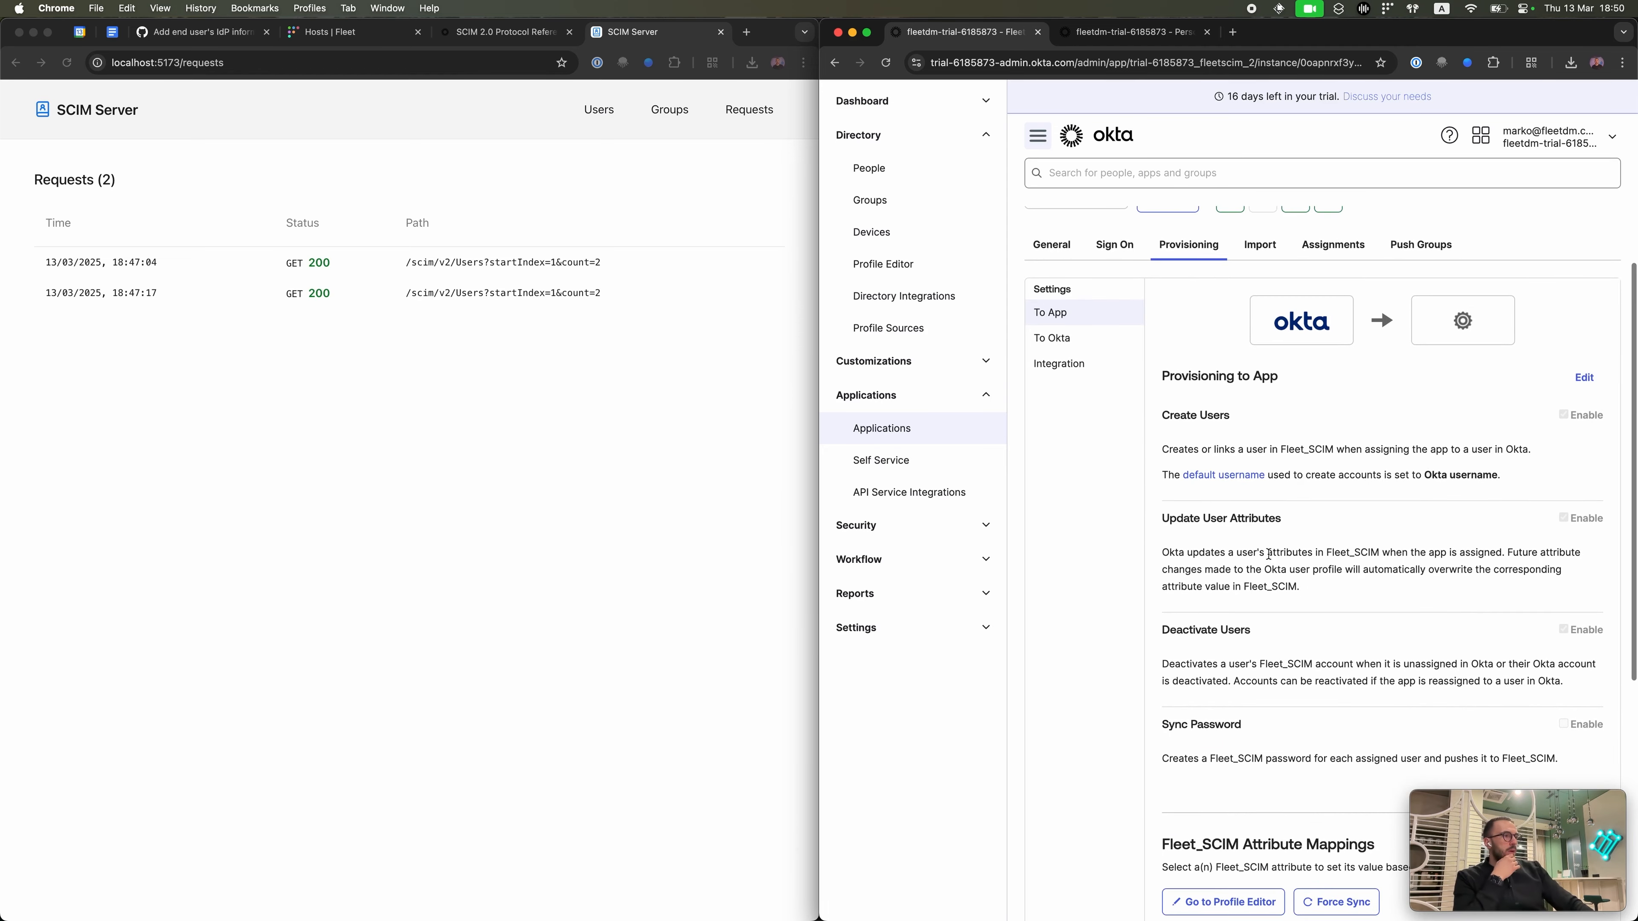
Step: Read the Figma guide's 'Assign users and groups to Fleet' section, then return to Okta
key("ctrl+Up")
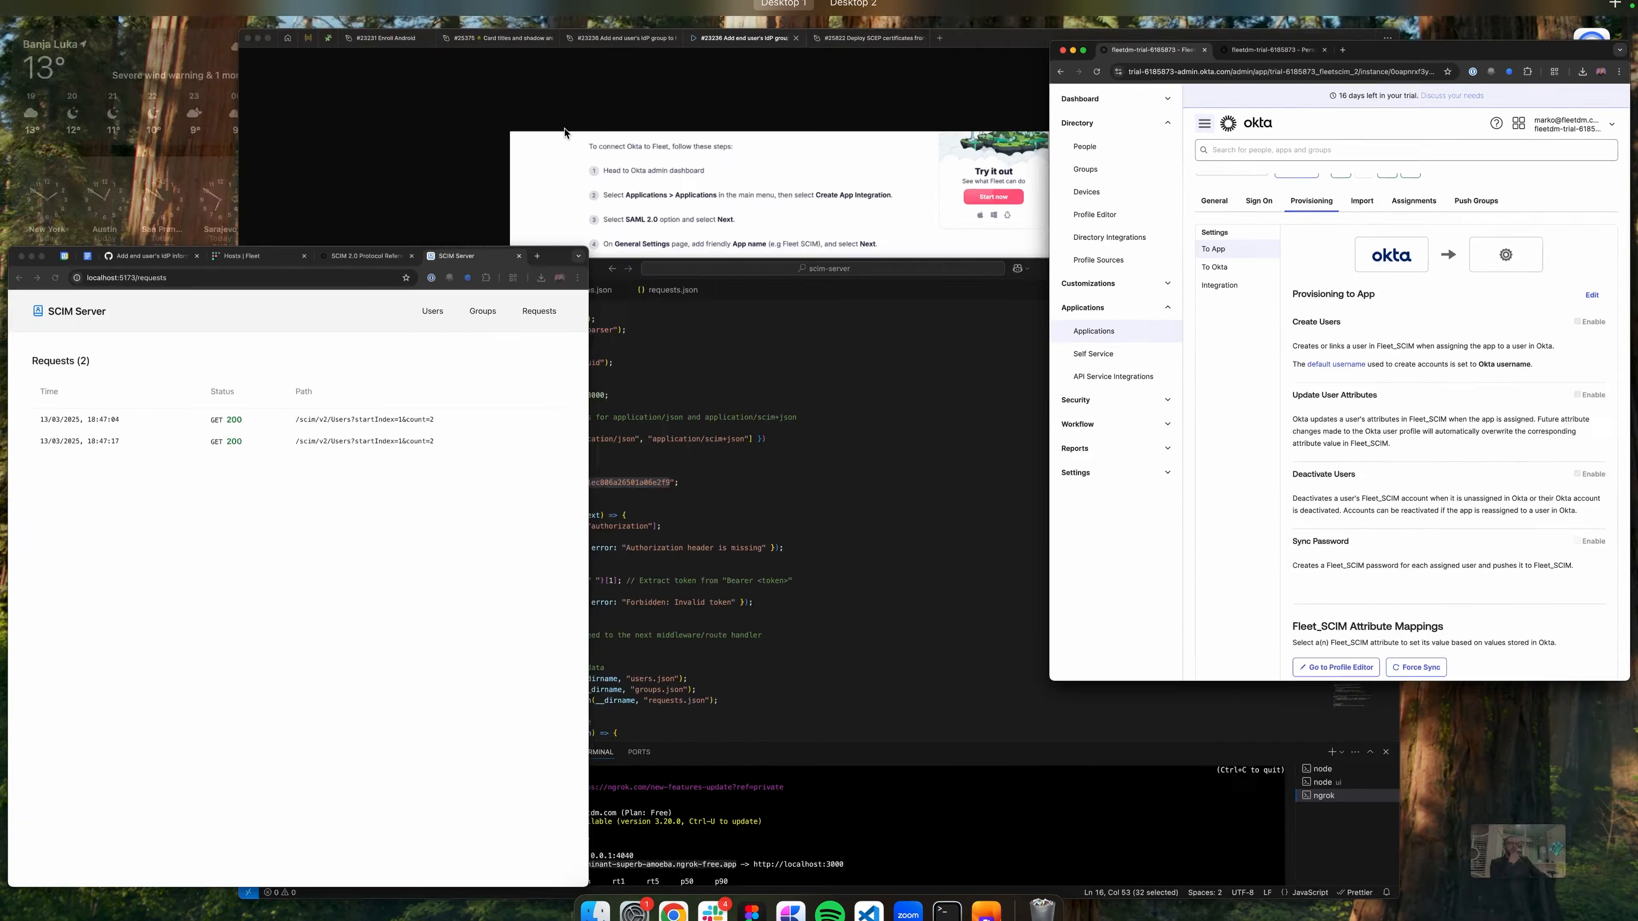
left_click(749, 352)
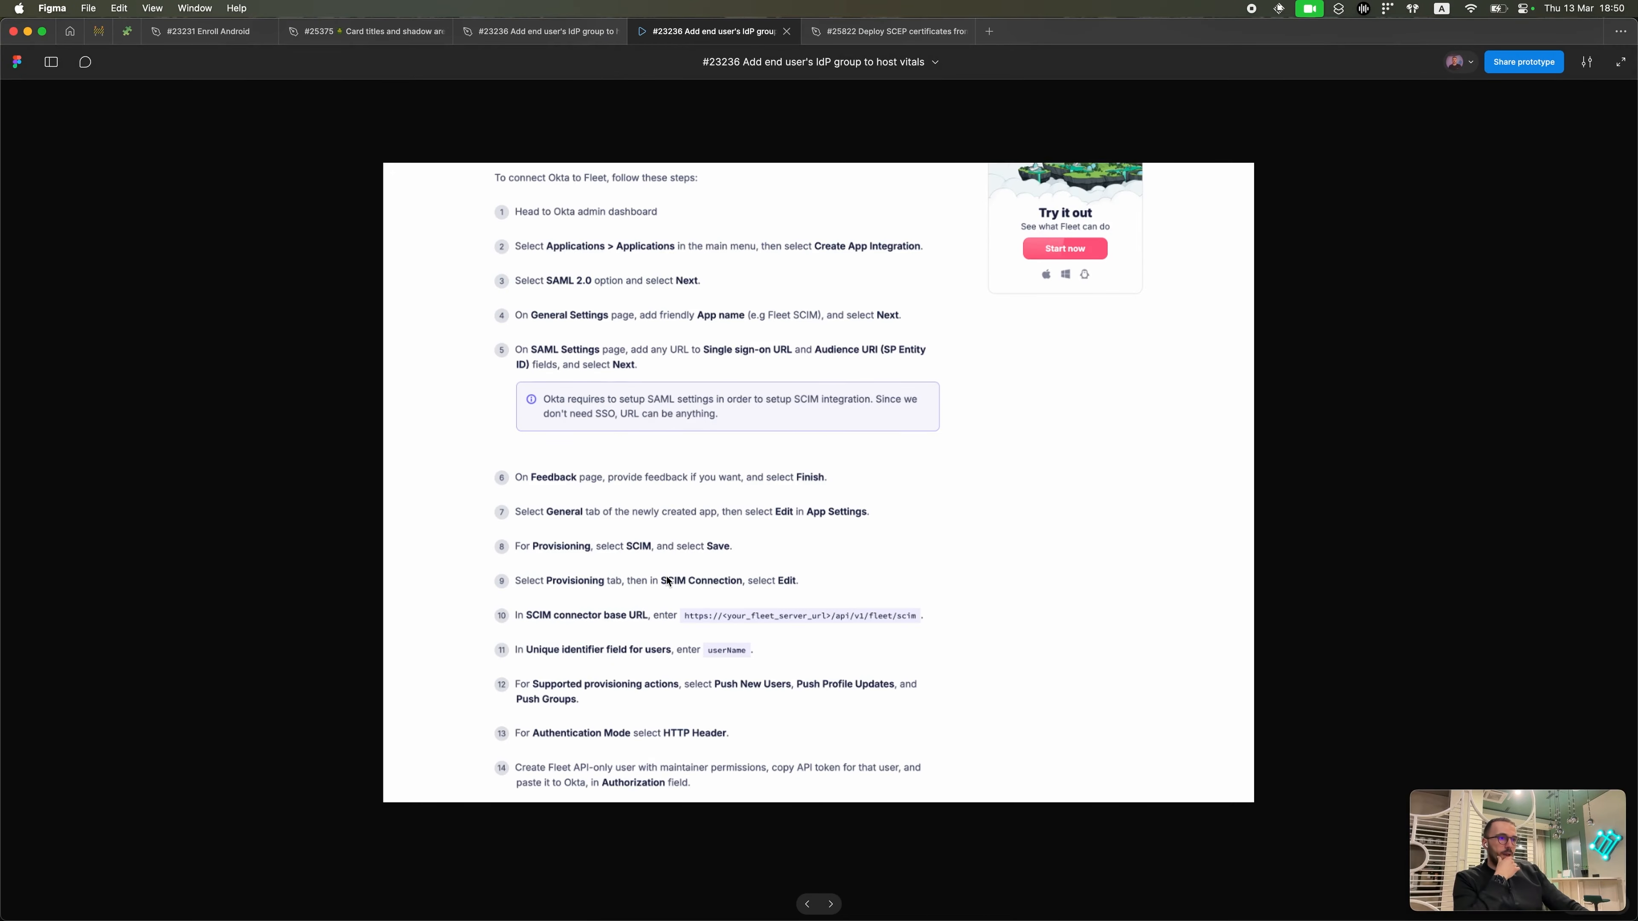
scroll(667, 576, "down", 5)
scroll(669, 690, "down", 6)
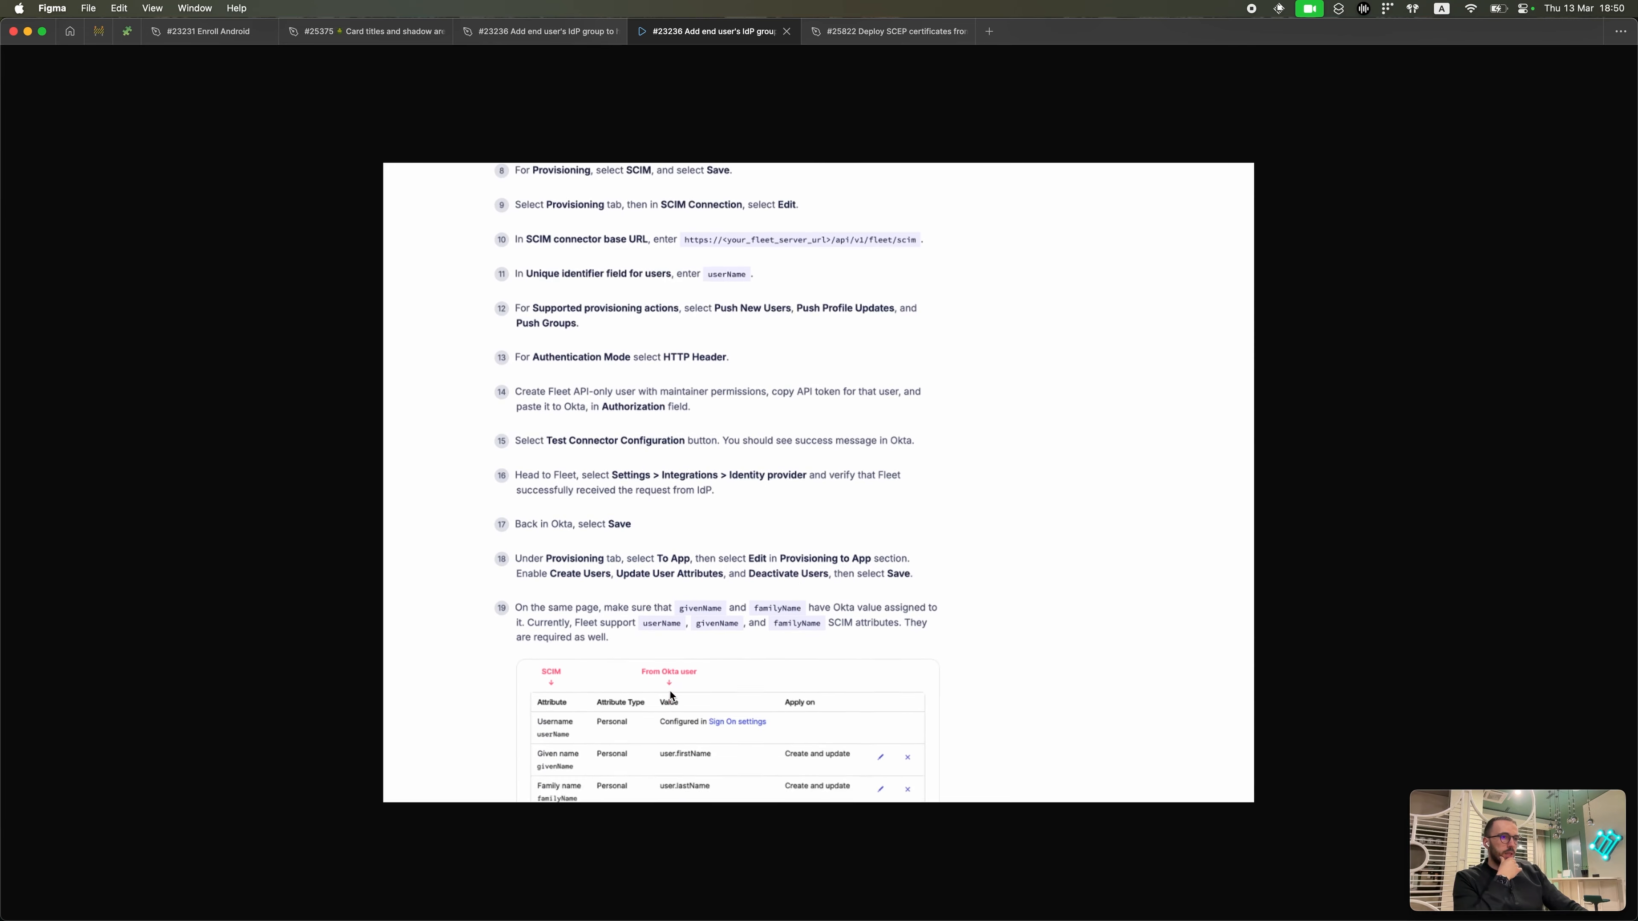
scroll(686, 489, "down", 6)
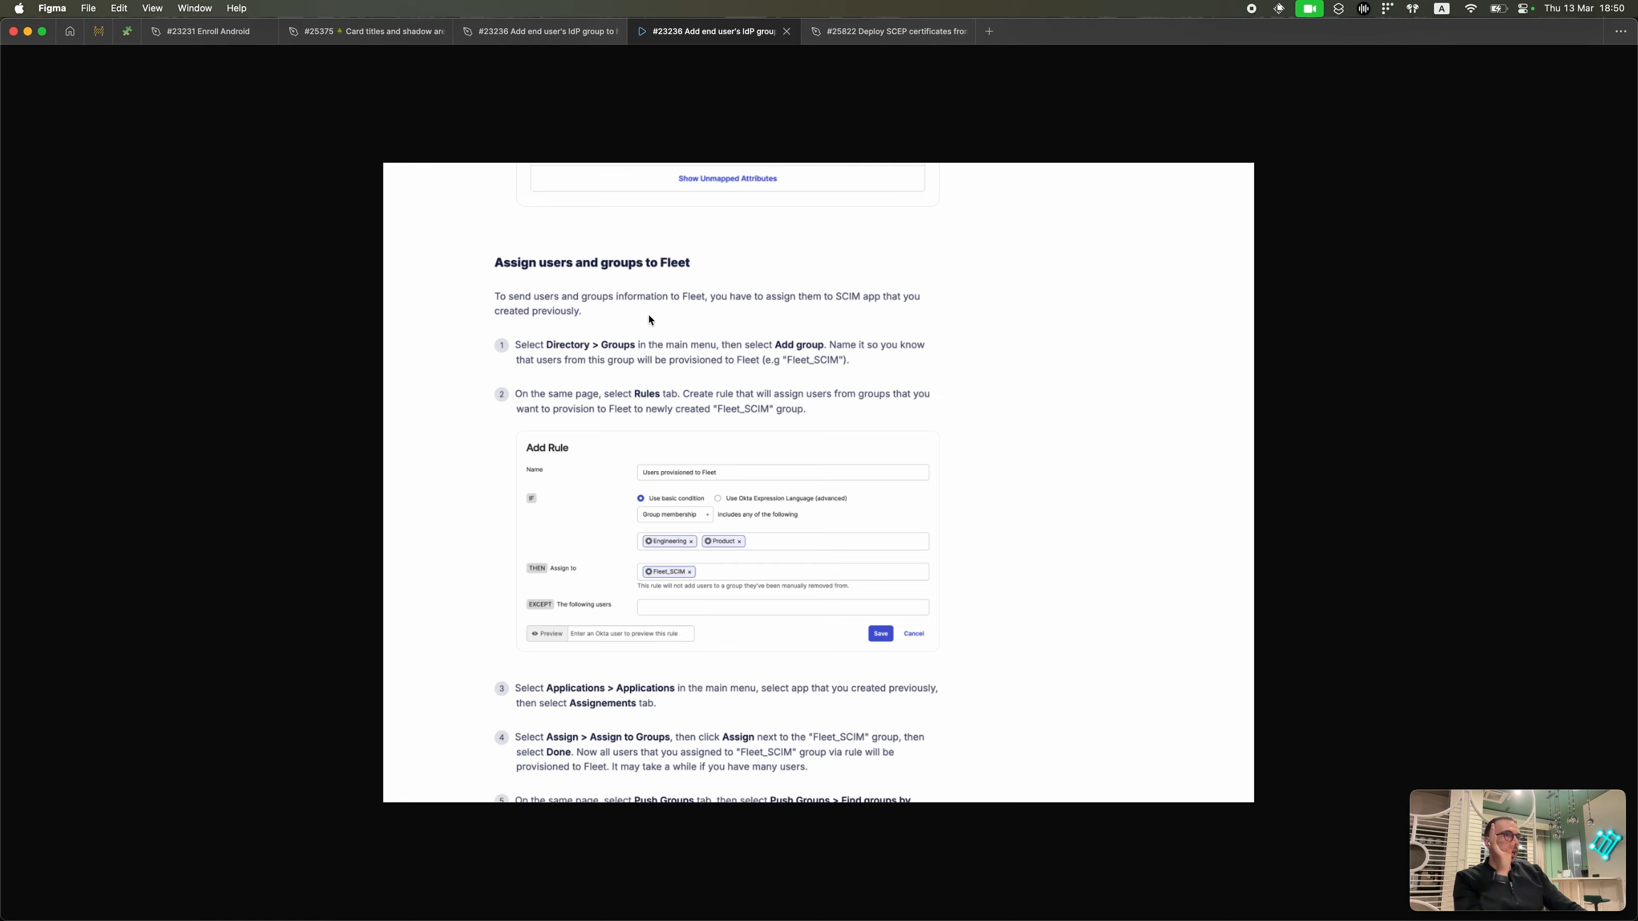
key("ctrl+Up")
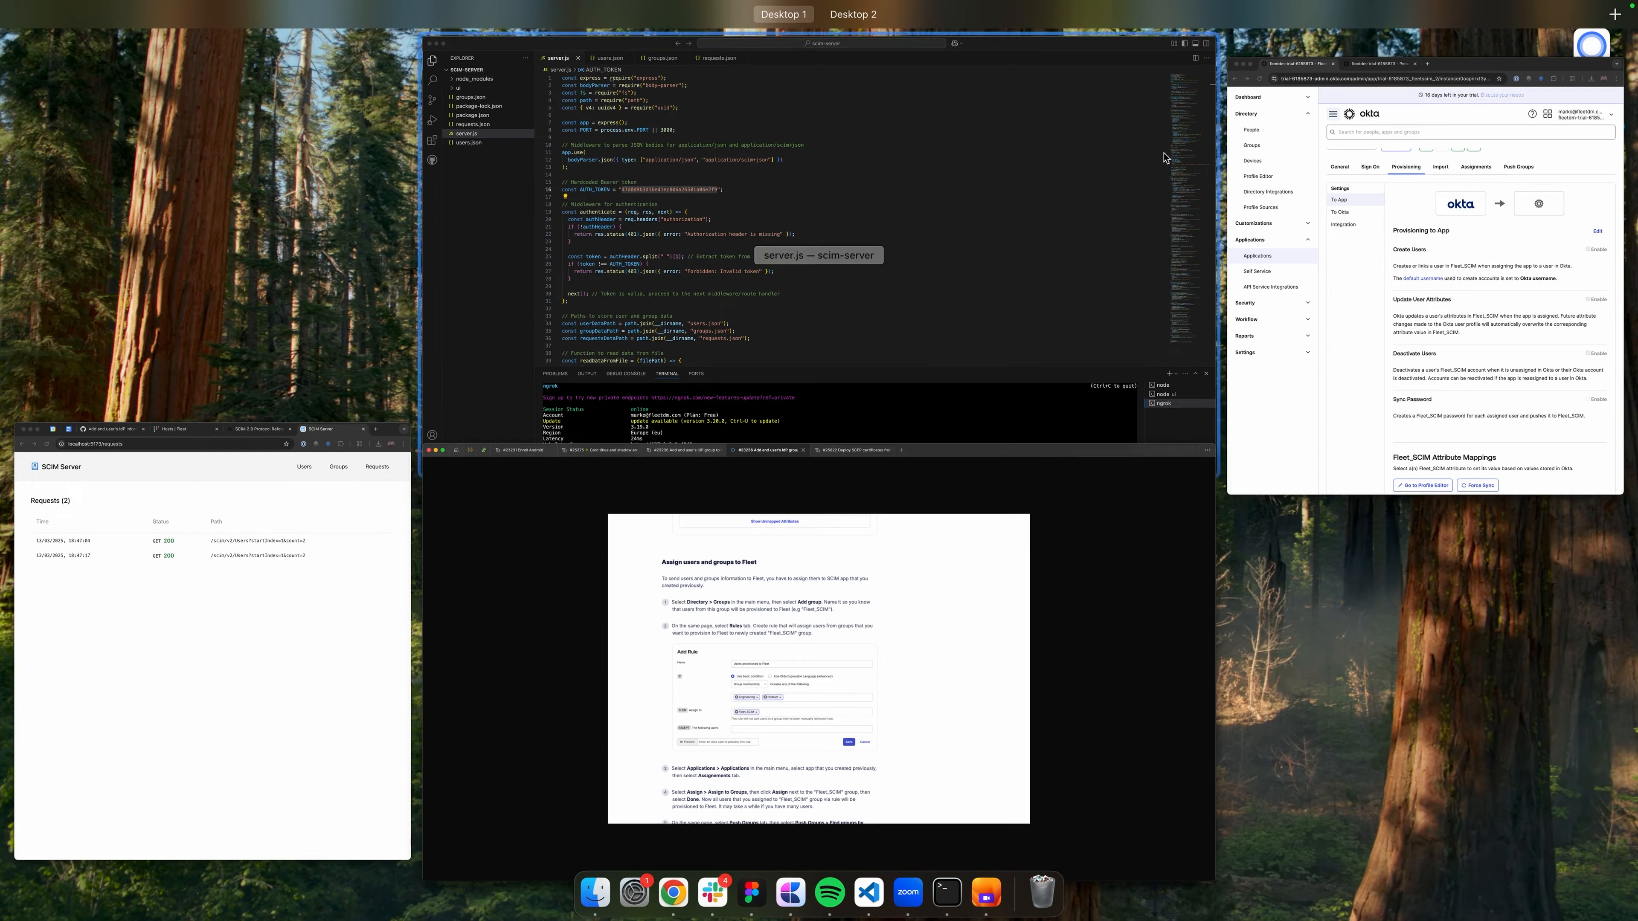
left_click(1378, 215)
scroll(1287, 285, "up", 1)
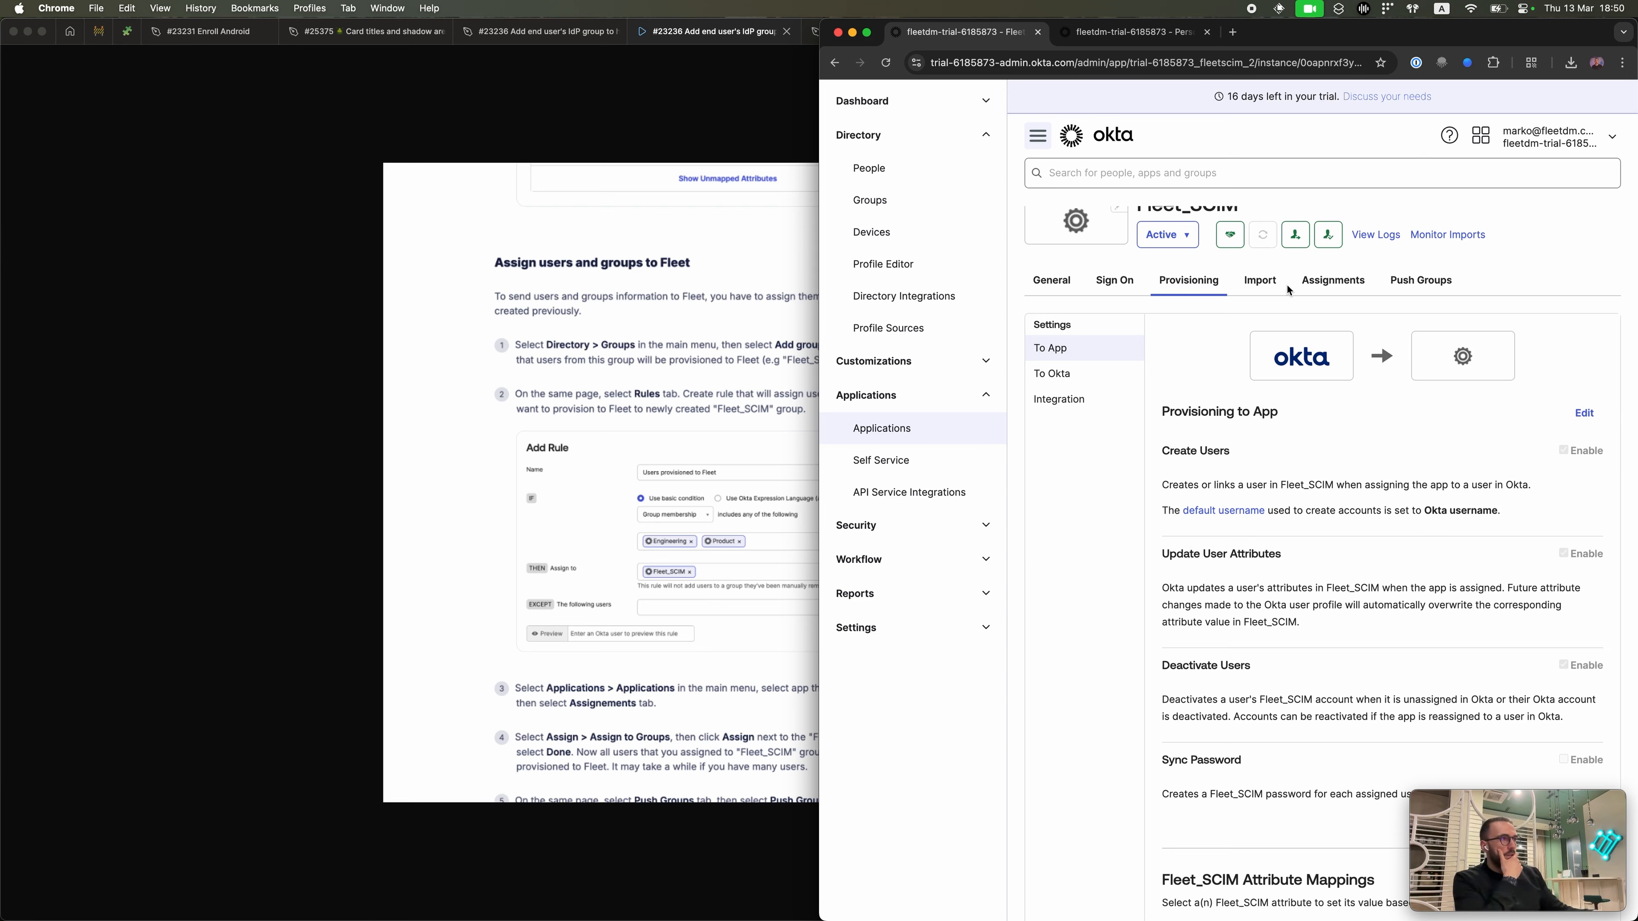
Step: Check Fleet_SCIM's empty Assignments and Assign options, then go to Directory > Groups
left_click(1308, 288)
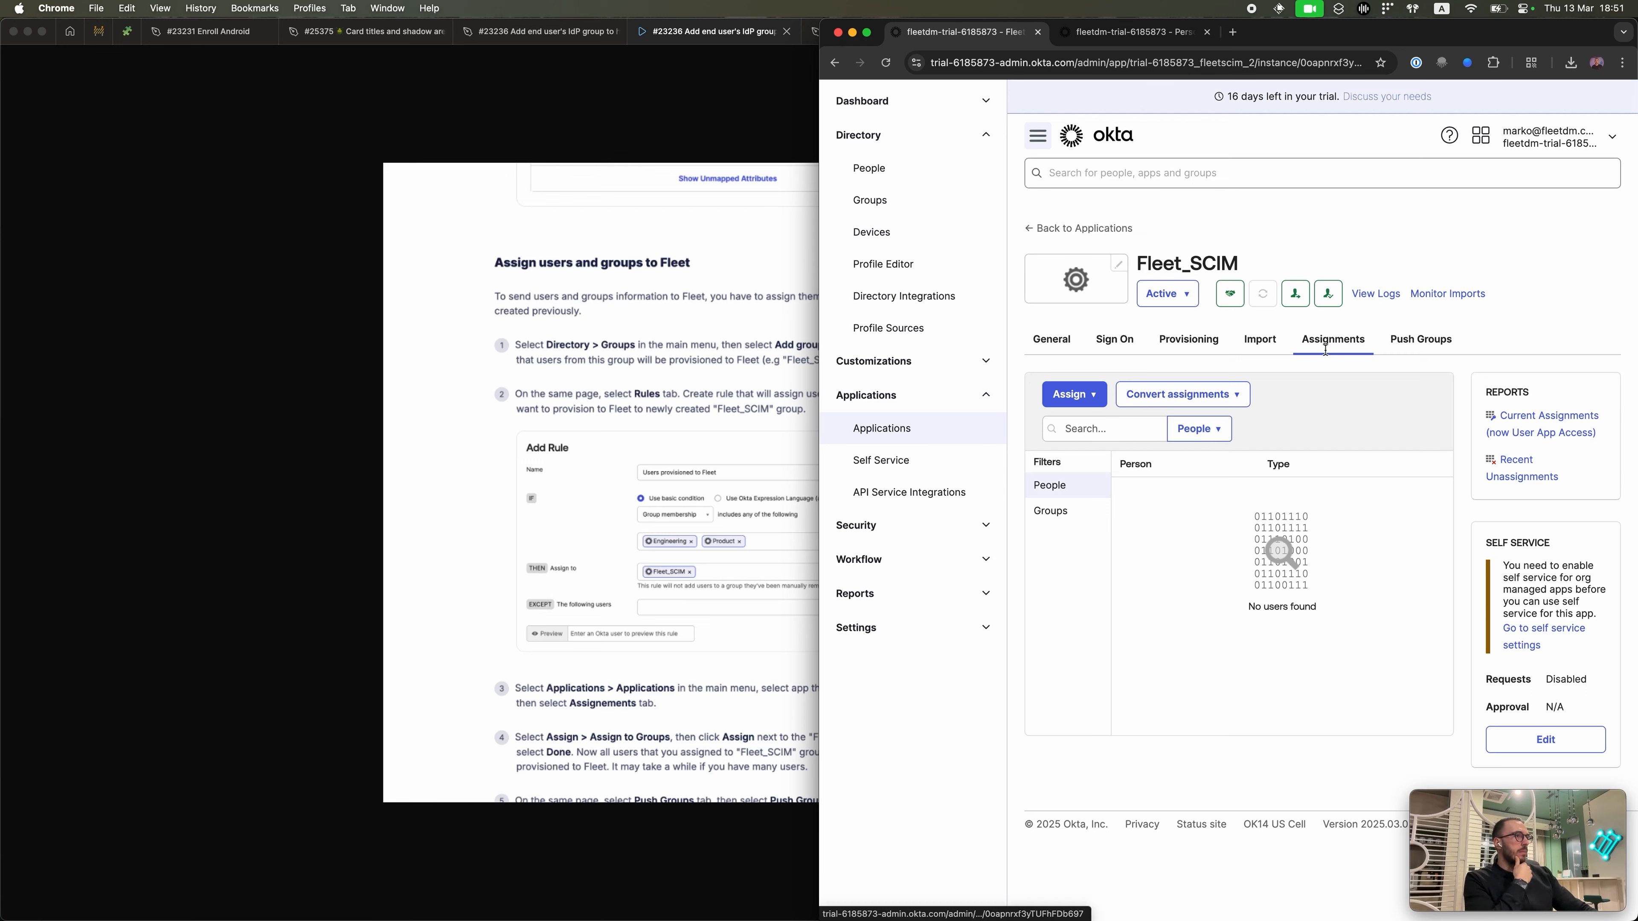
left_click(1073, 394)
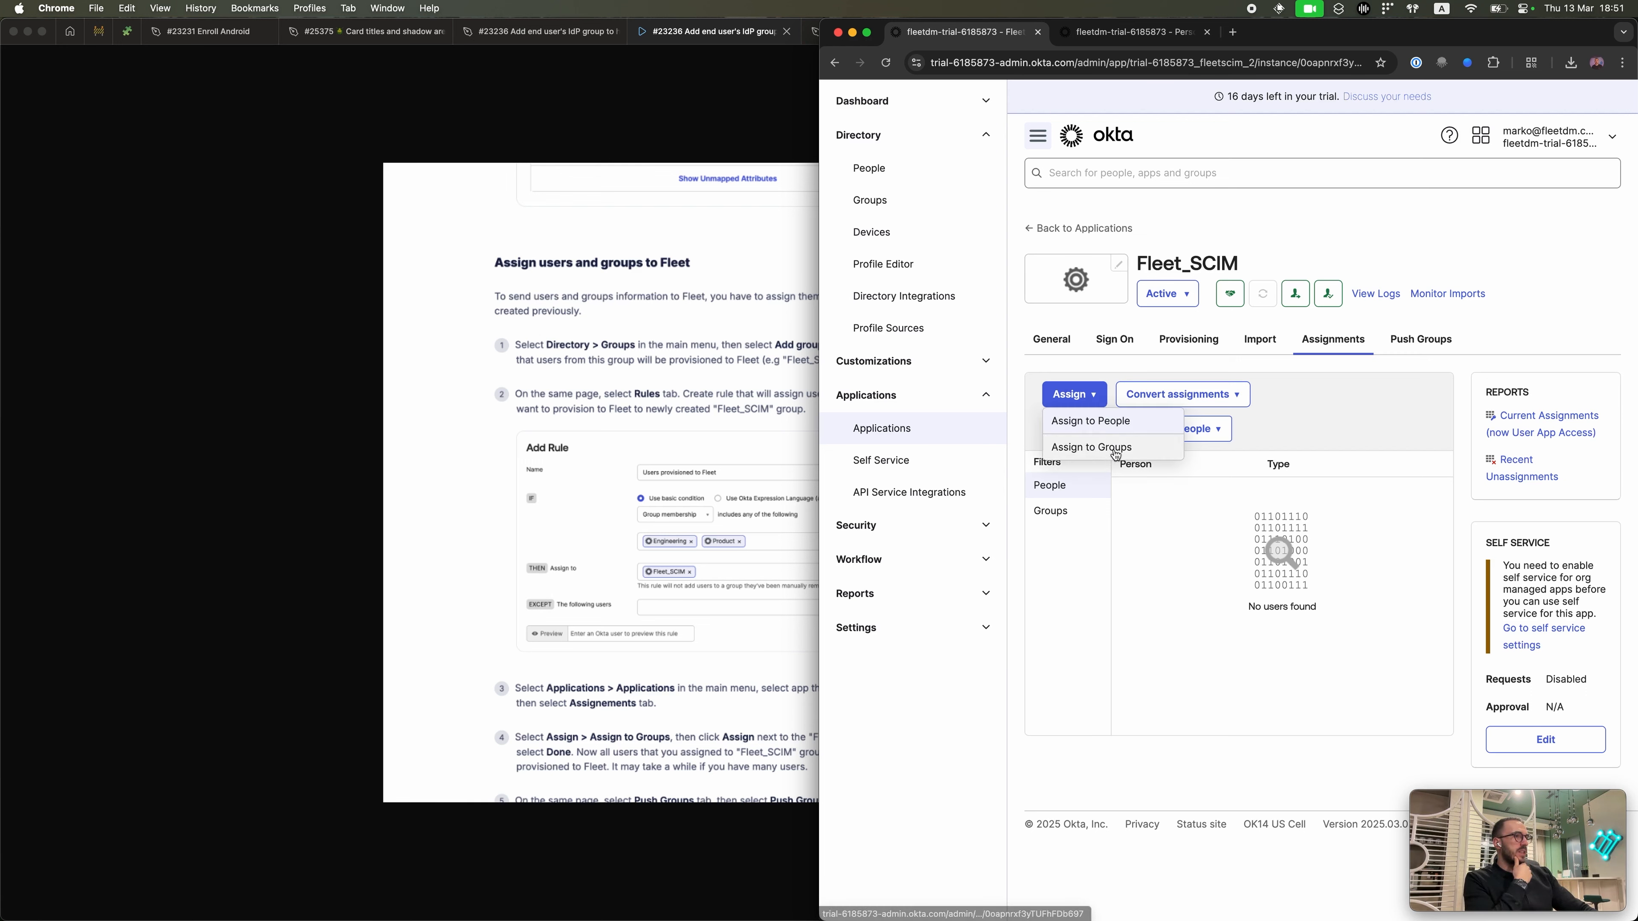
left_click(1259, 587)
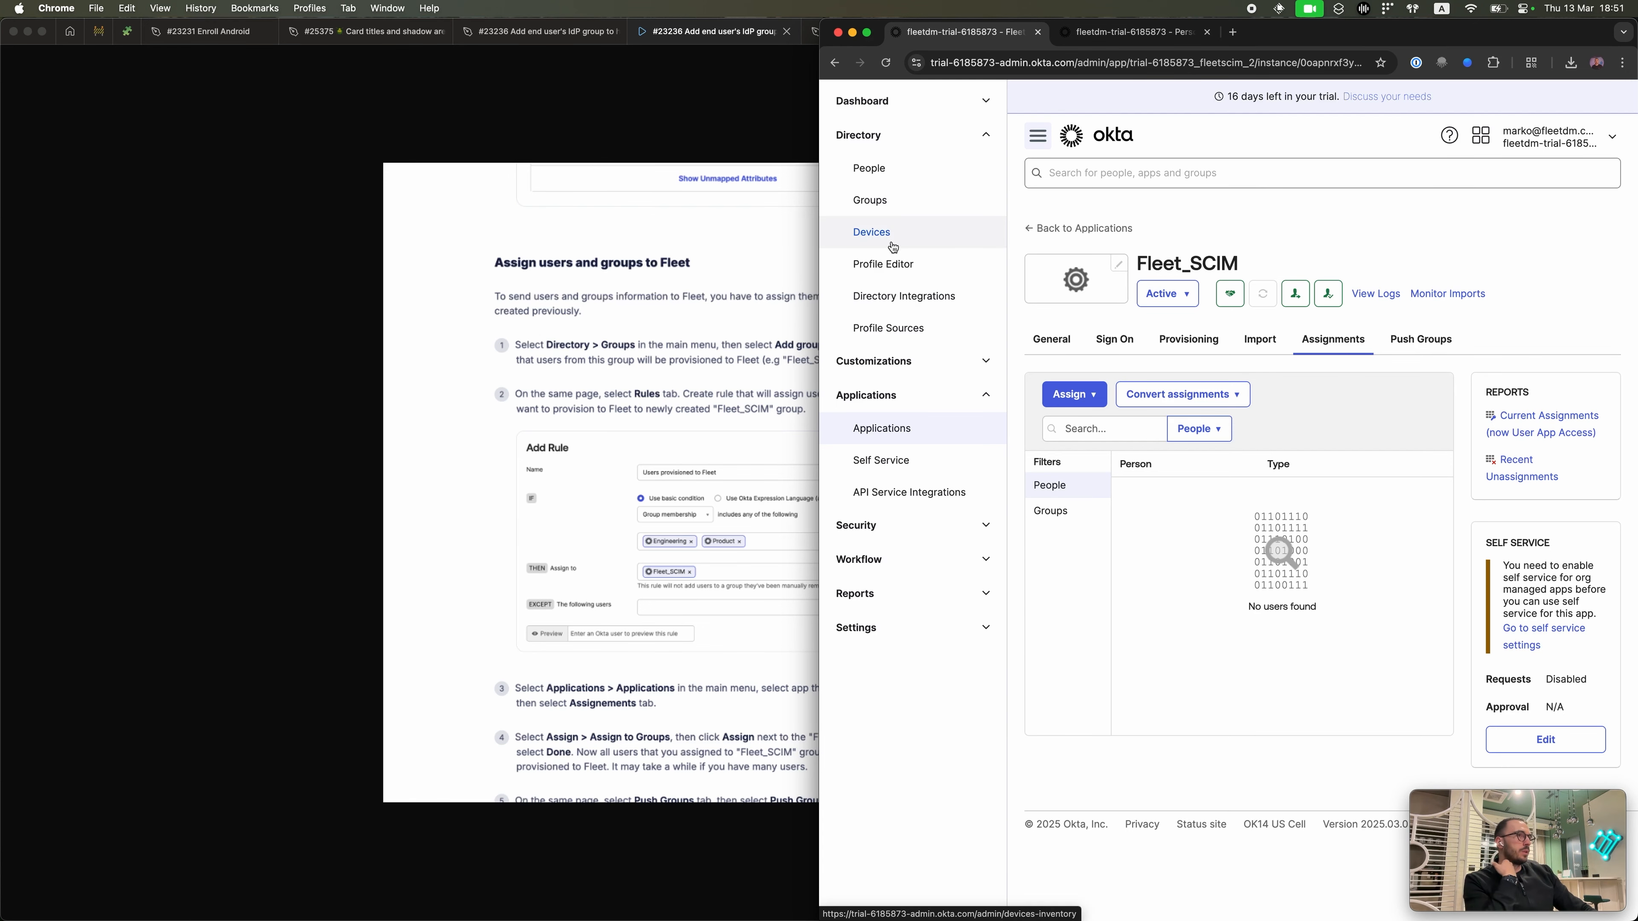
left_click(890, 201)
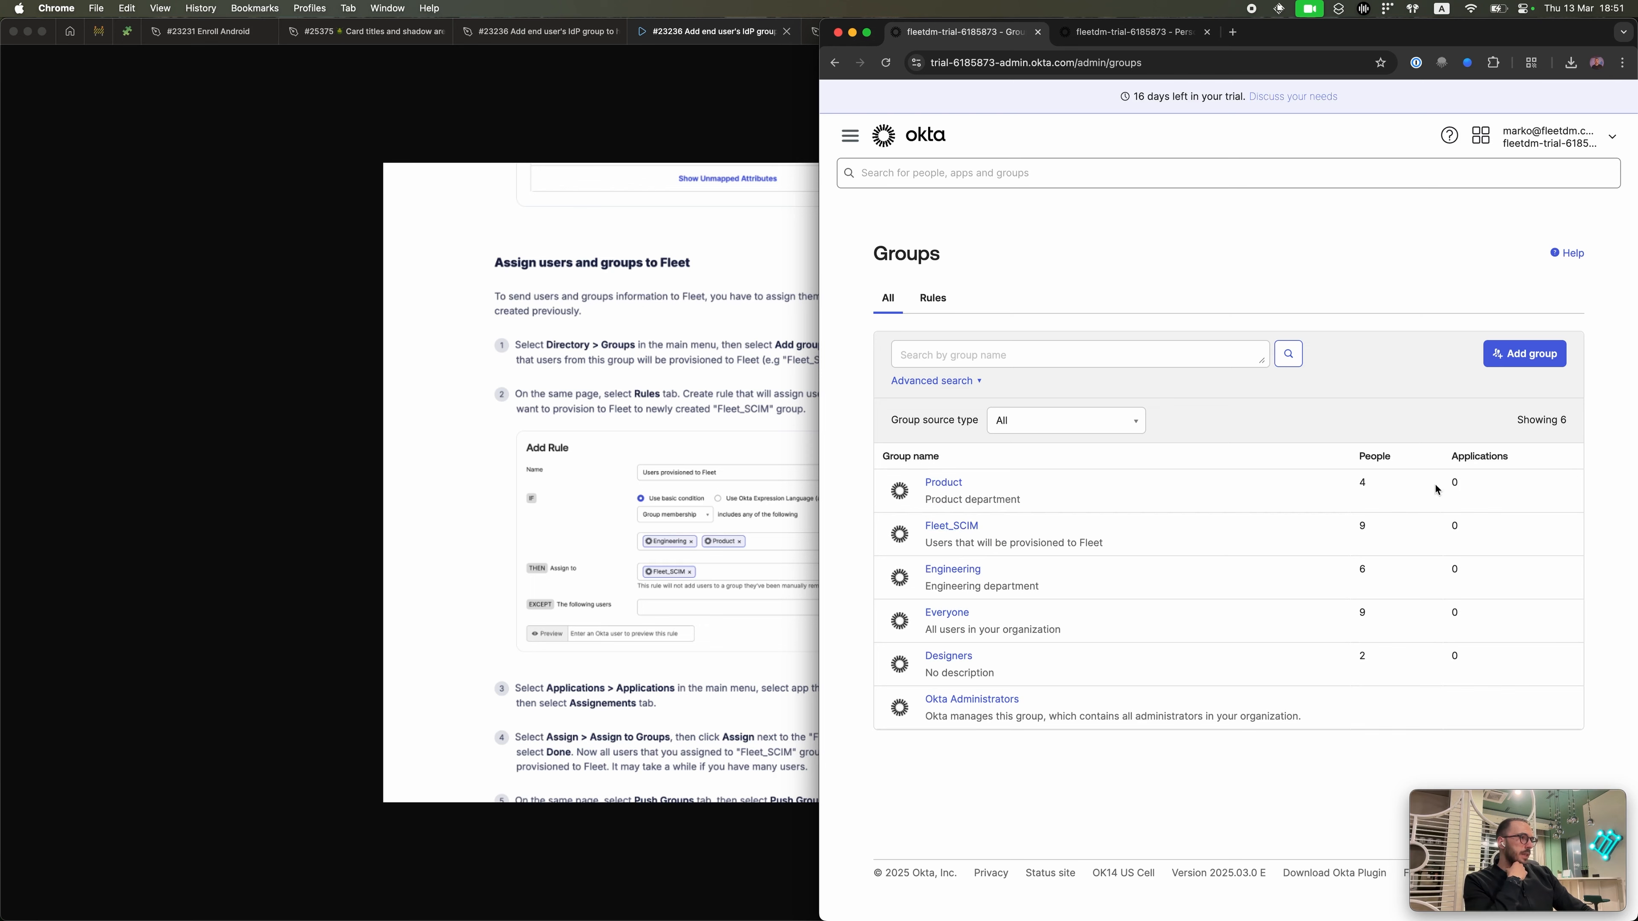
Step: Change the Fleet_SCIM group's name to 'Fleet human-device mapping', save, and check its members
left_click(940, 526)
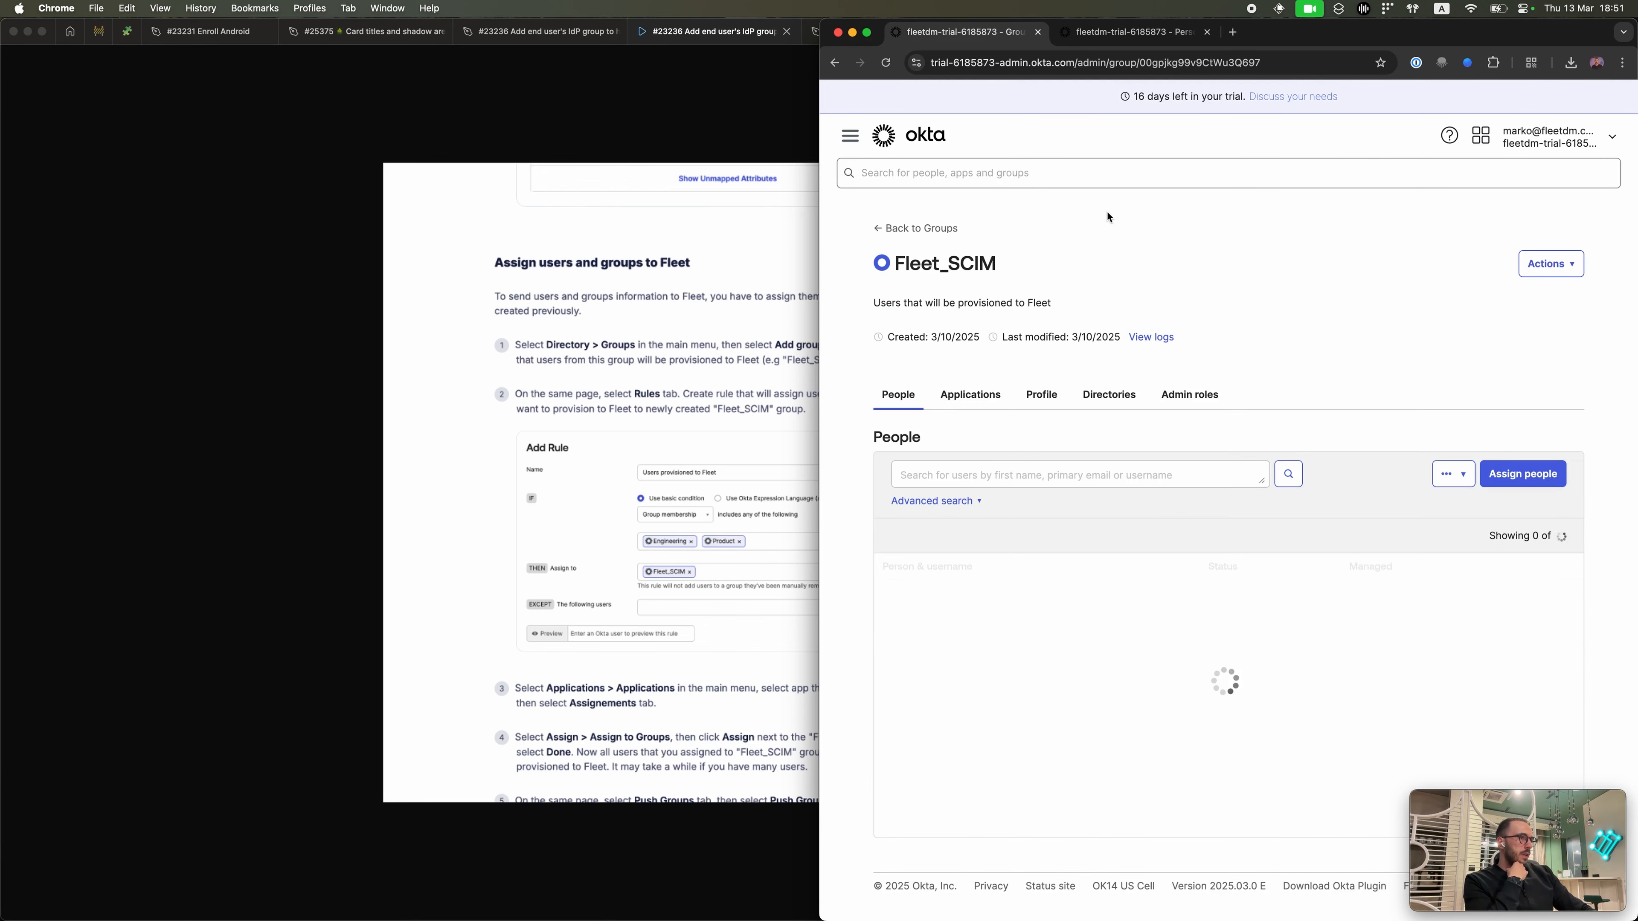
left_click(1038, 391)
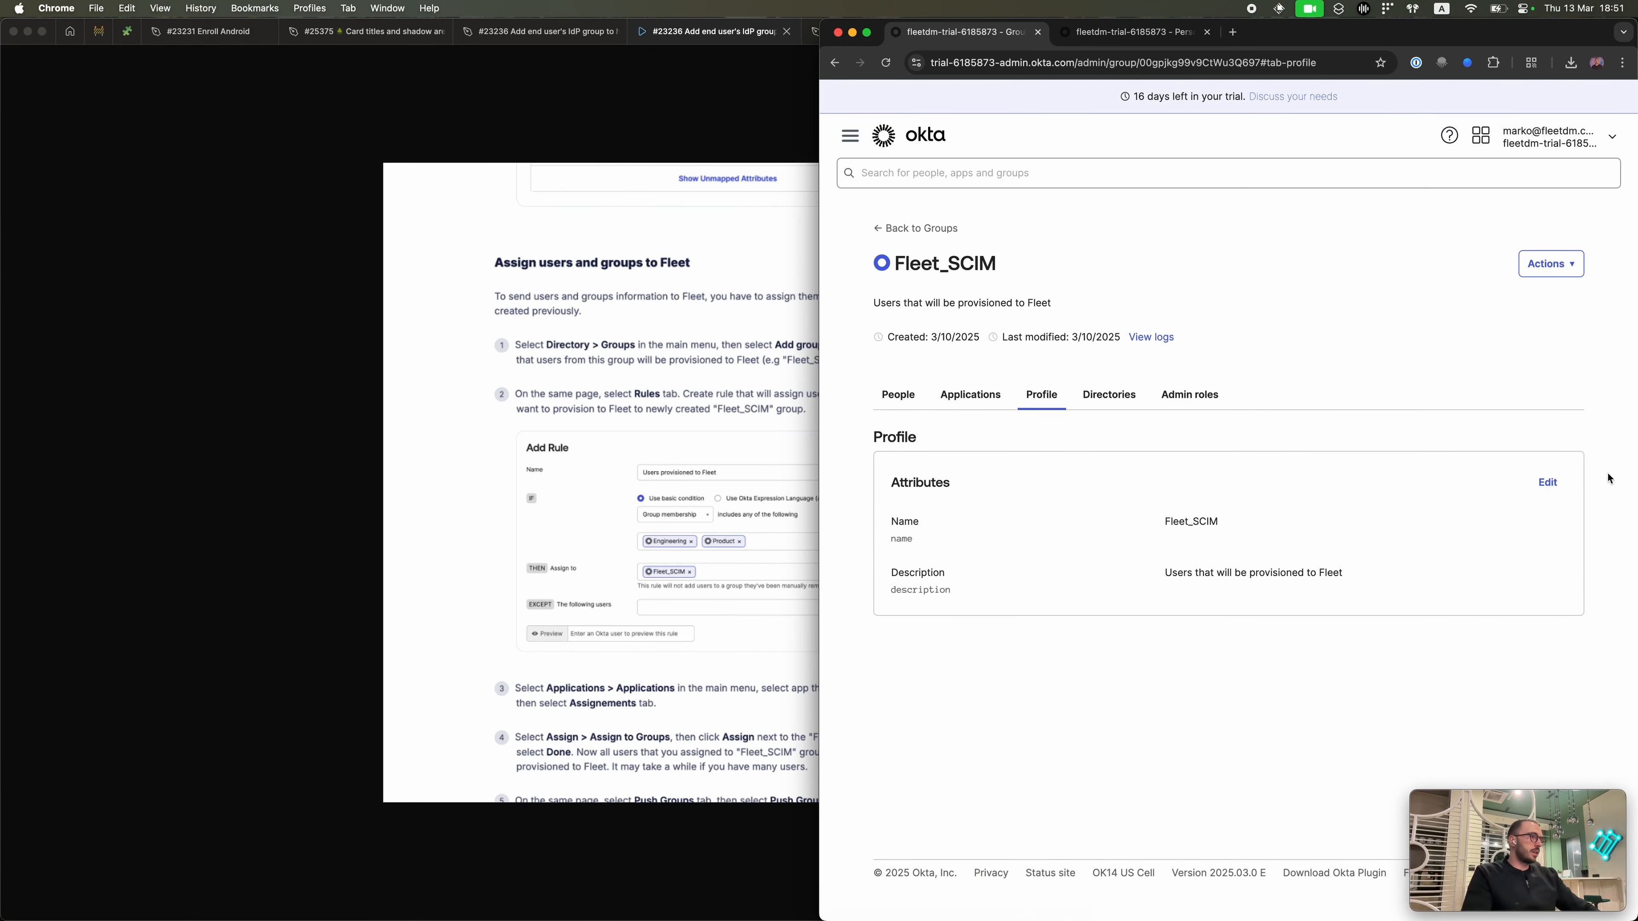
left_click(1538, 483)
left_click_drag(1208, 526, 1288, 524)
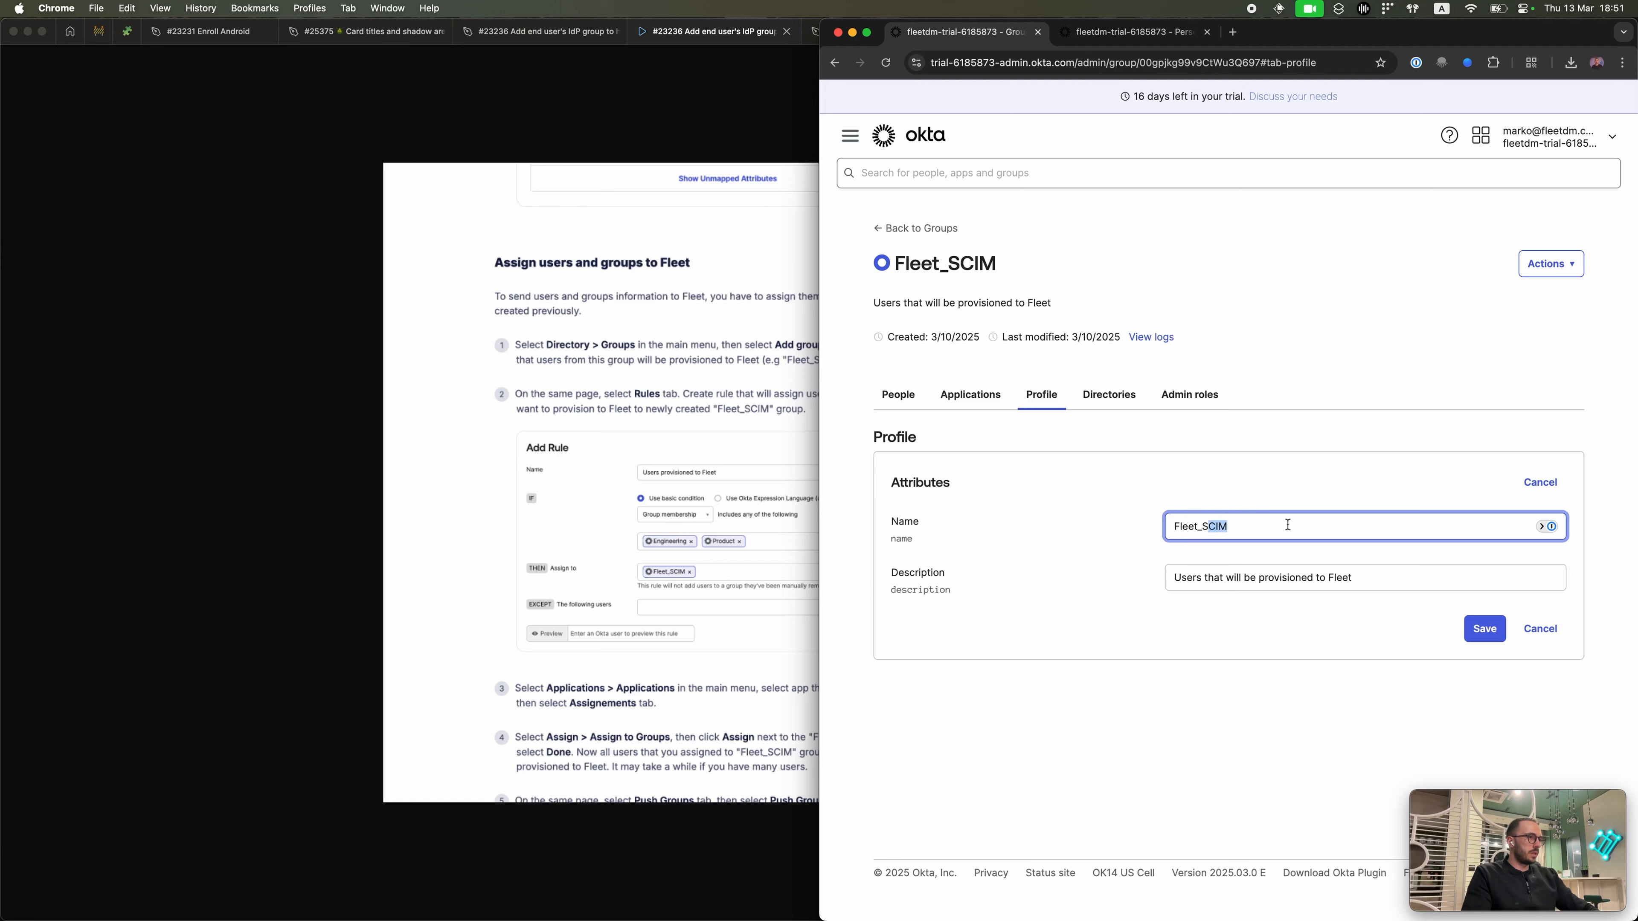
key("BackSpace")
key("BackSpace")
type("hu")
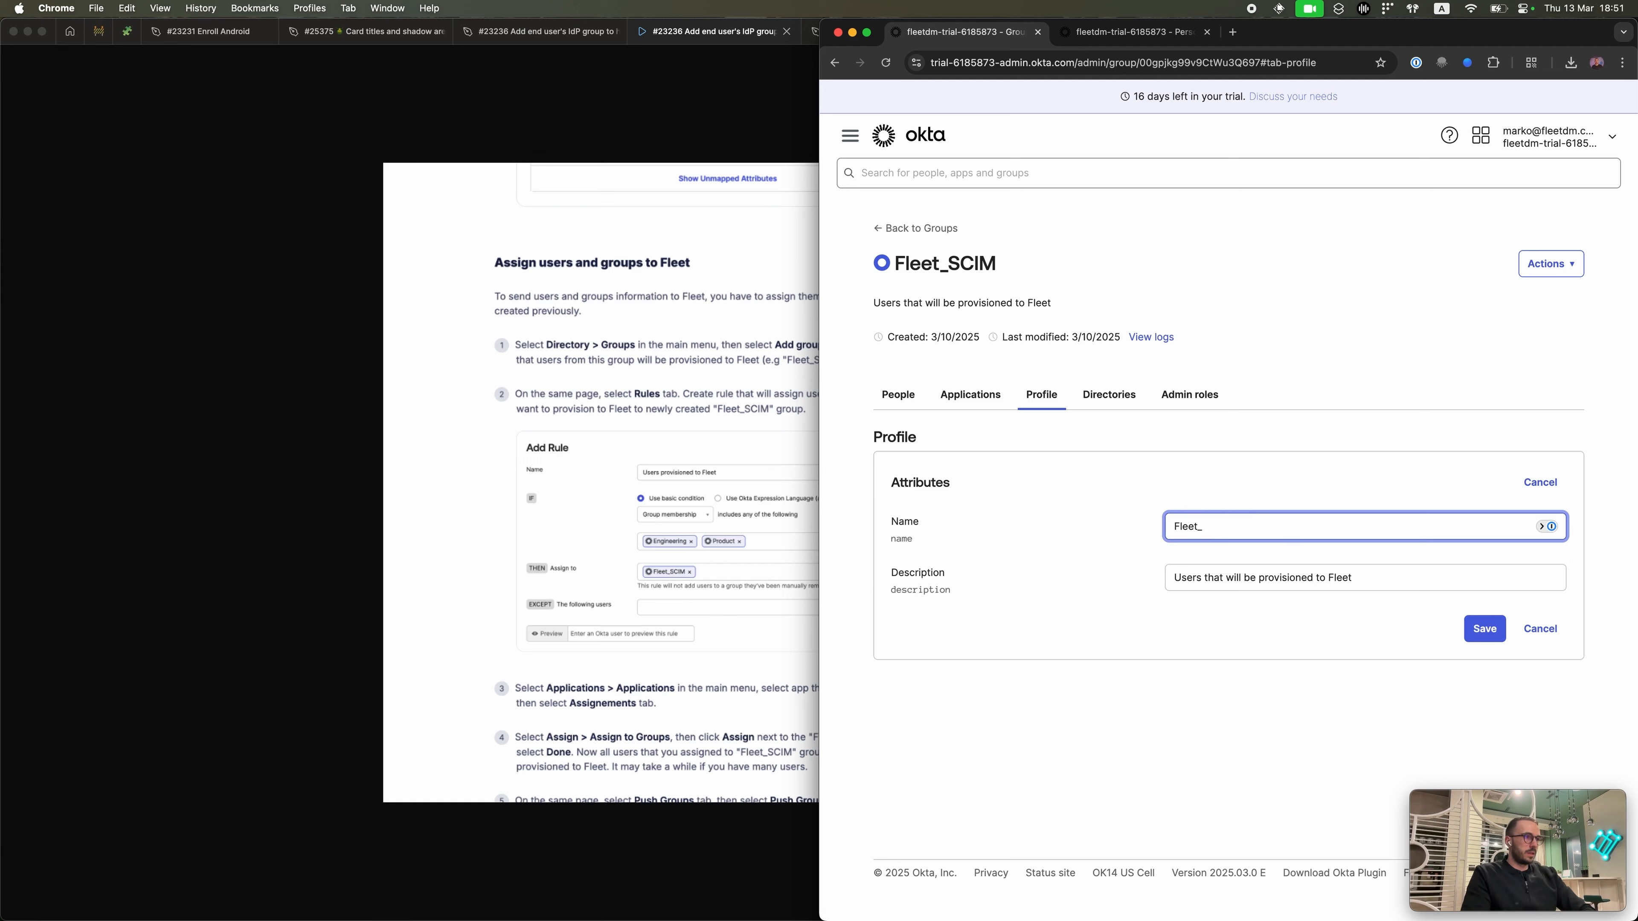
key("BackSpace")
type("human-device mapping")
left_click(1476, 630)
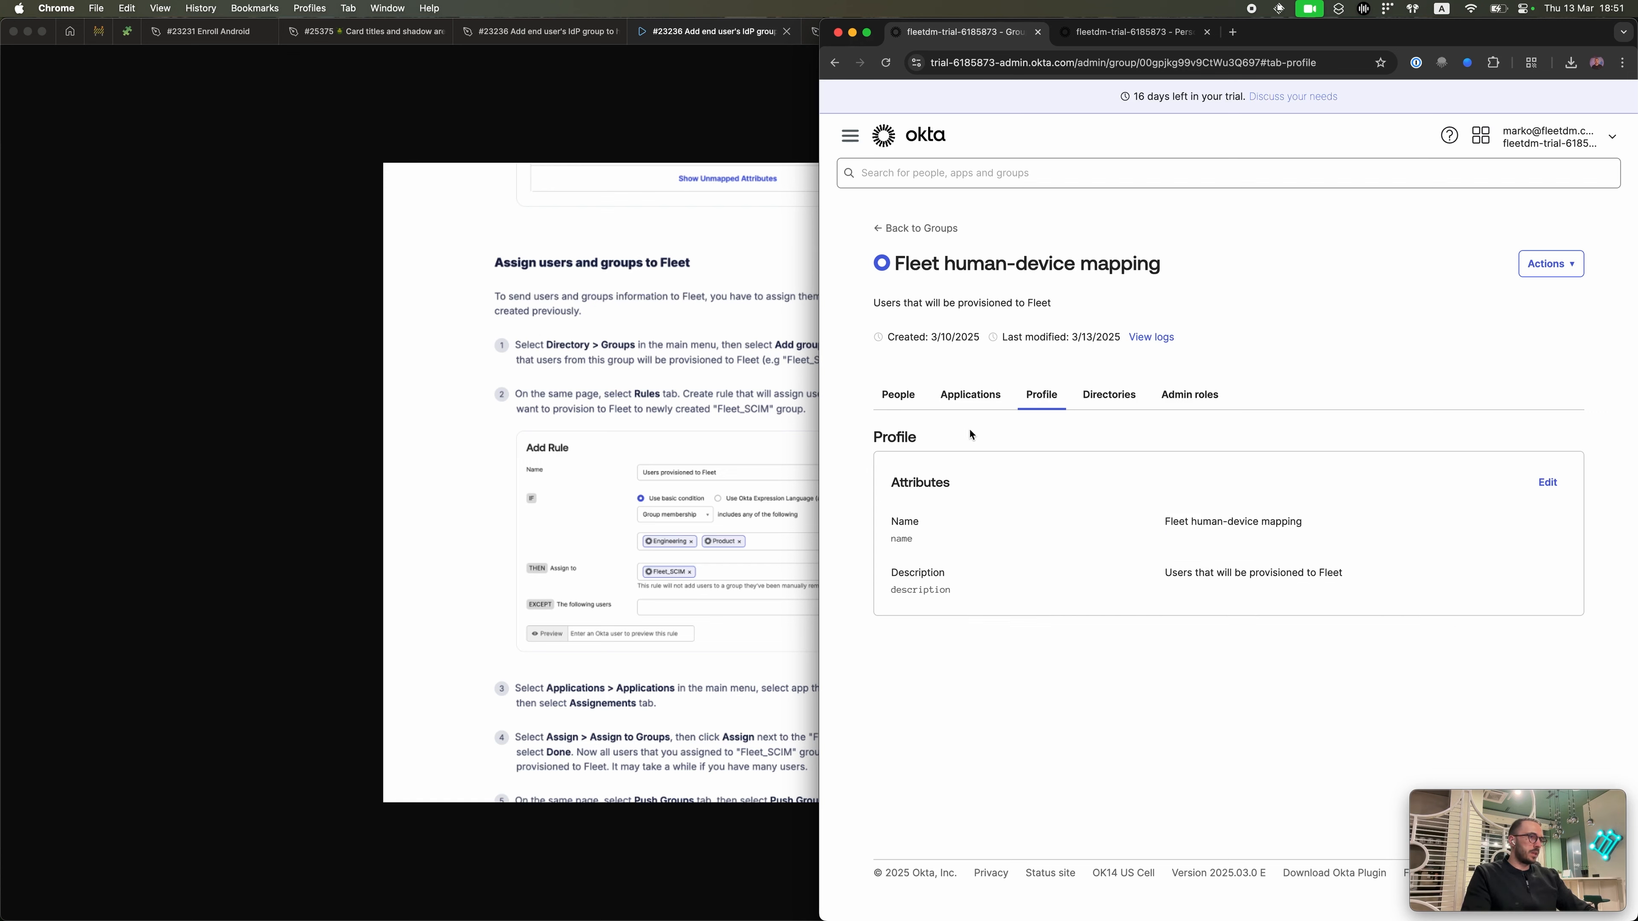
left_click(899, 403)
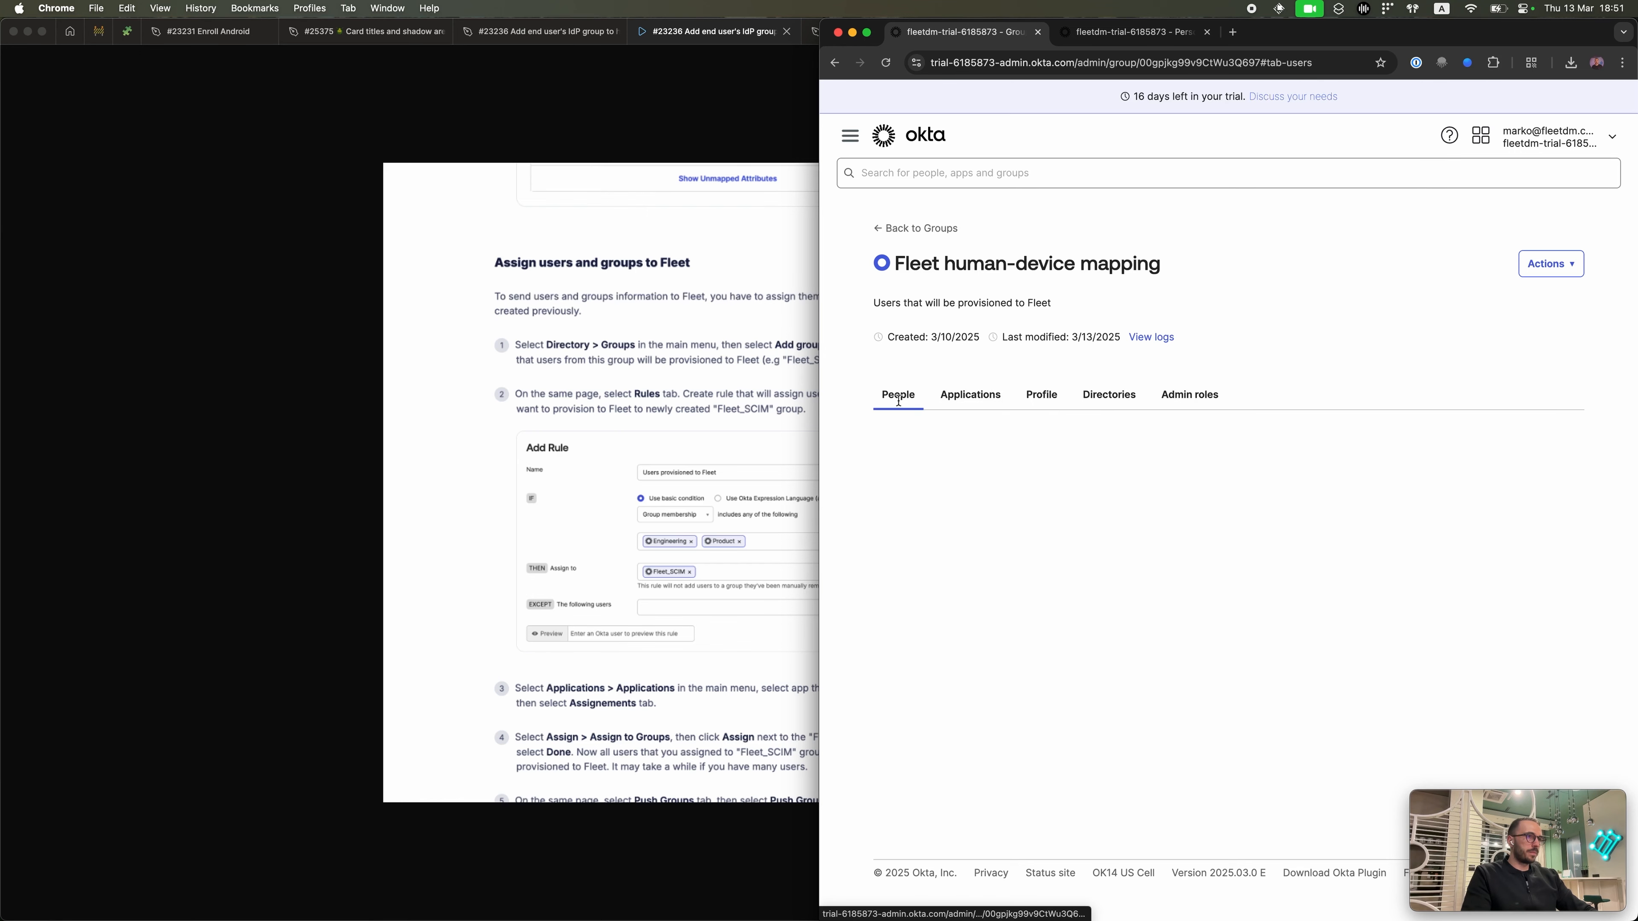
left_click(945, 228)
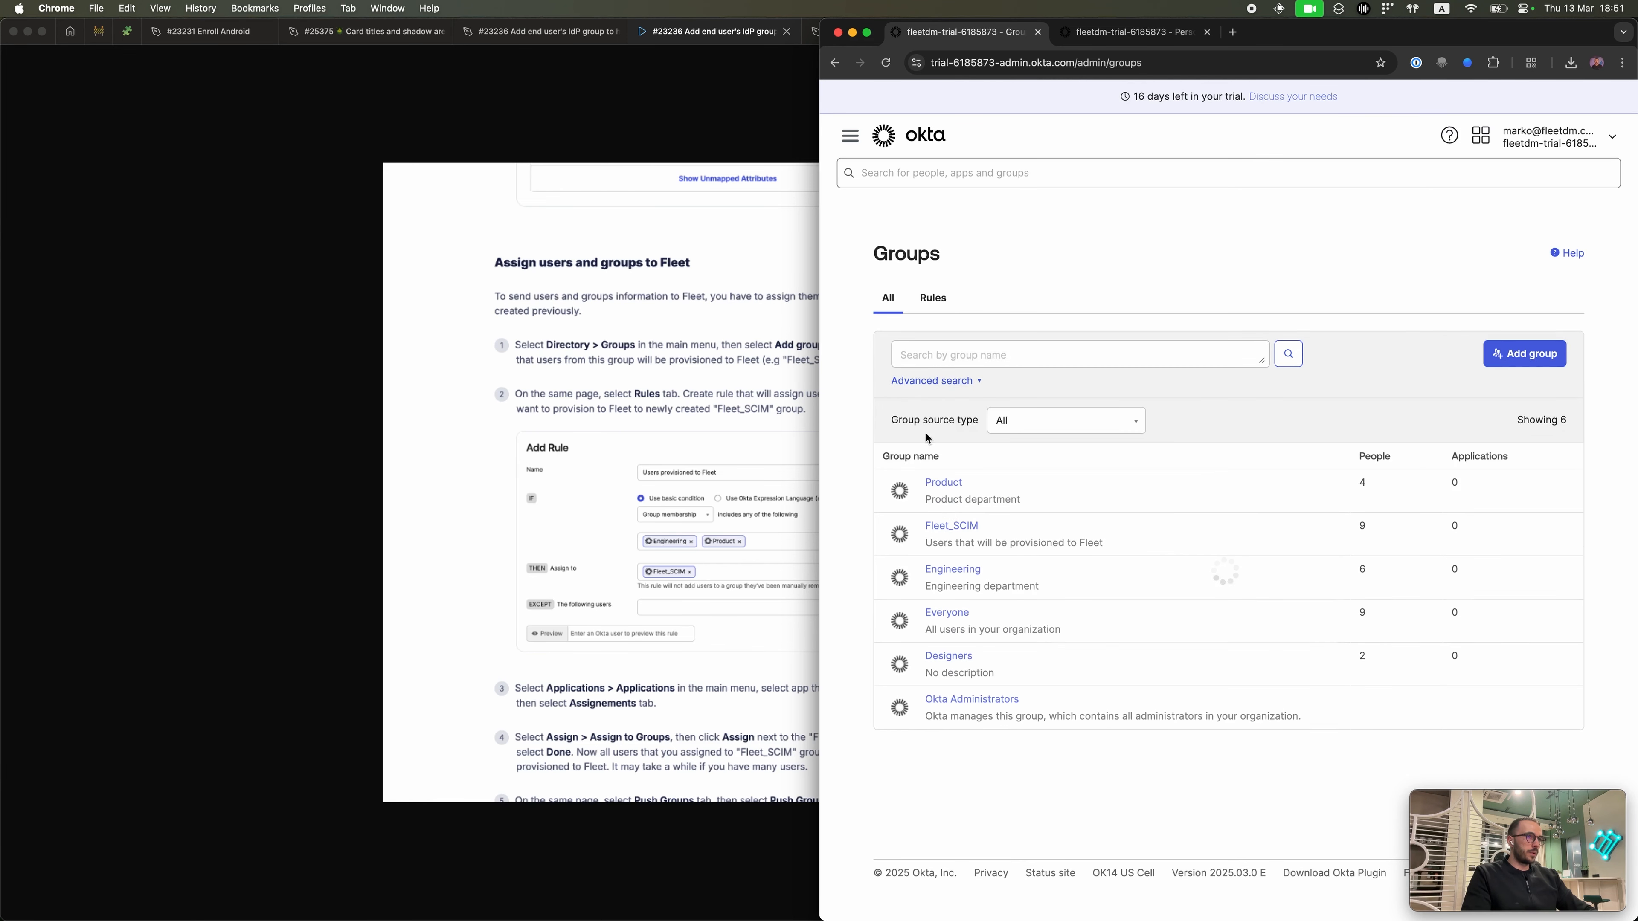
Step: Expand the Fleet SCIM users group rule, then draft a Designers-membership rule and cancel it
left_click(933, 296)
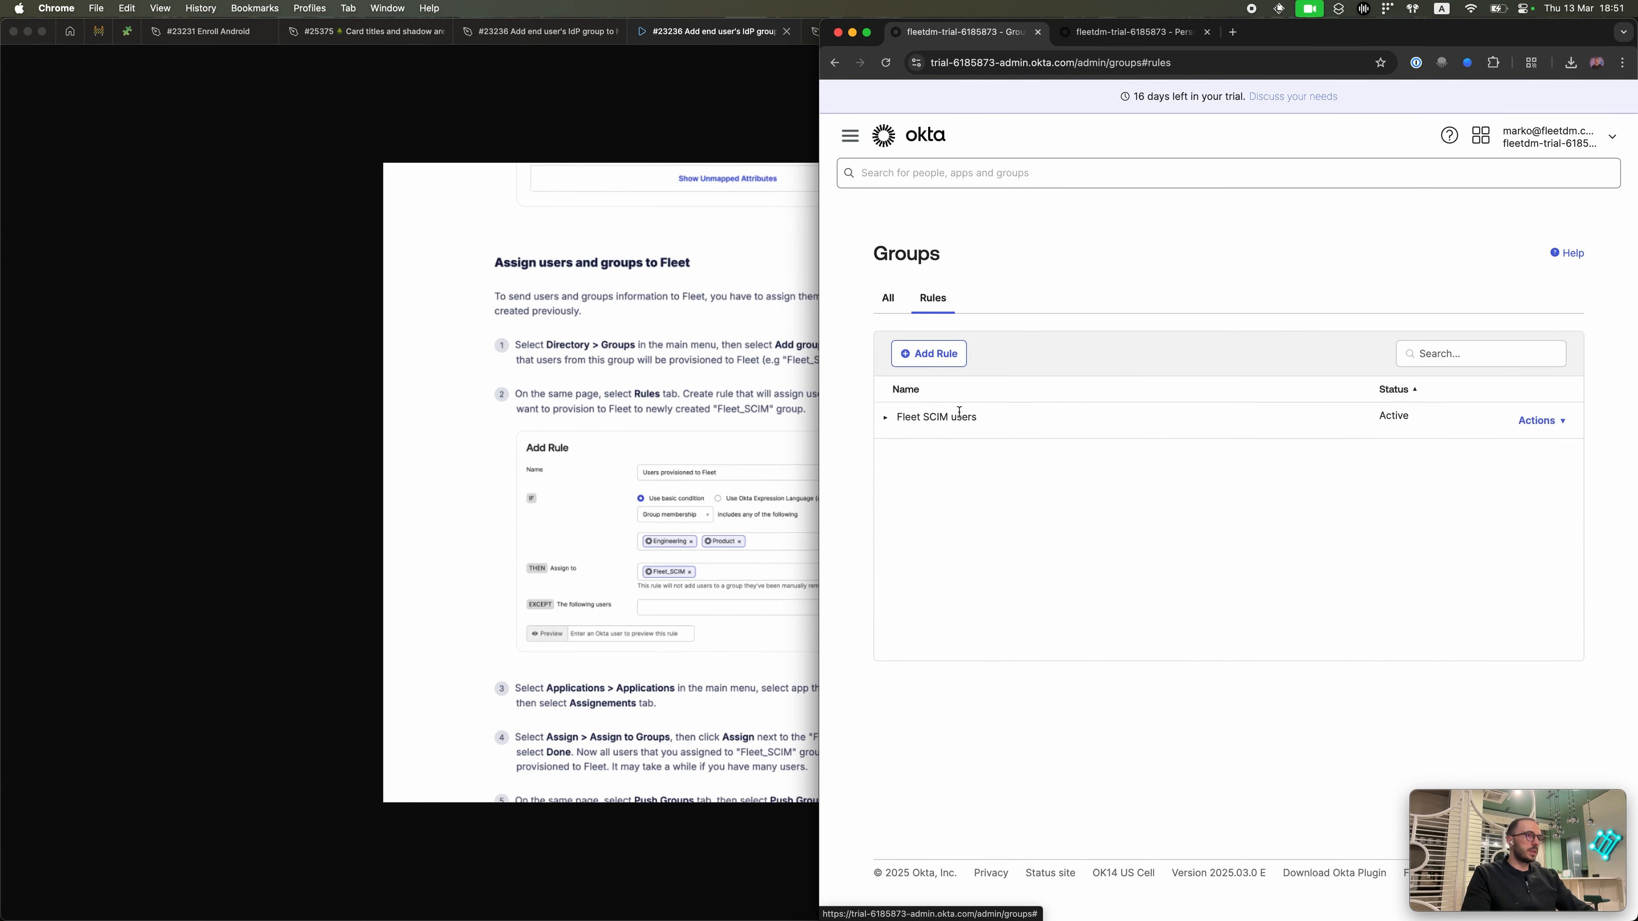
left_click(892, 419)
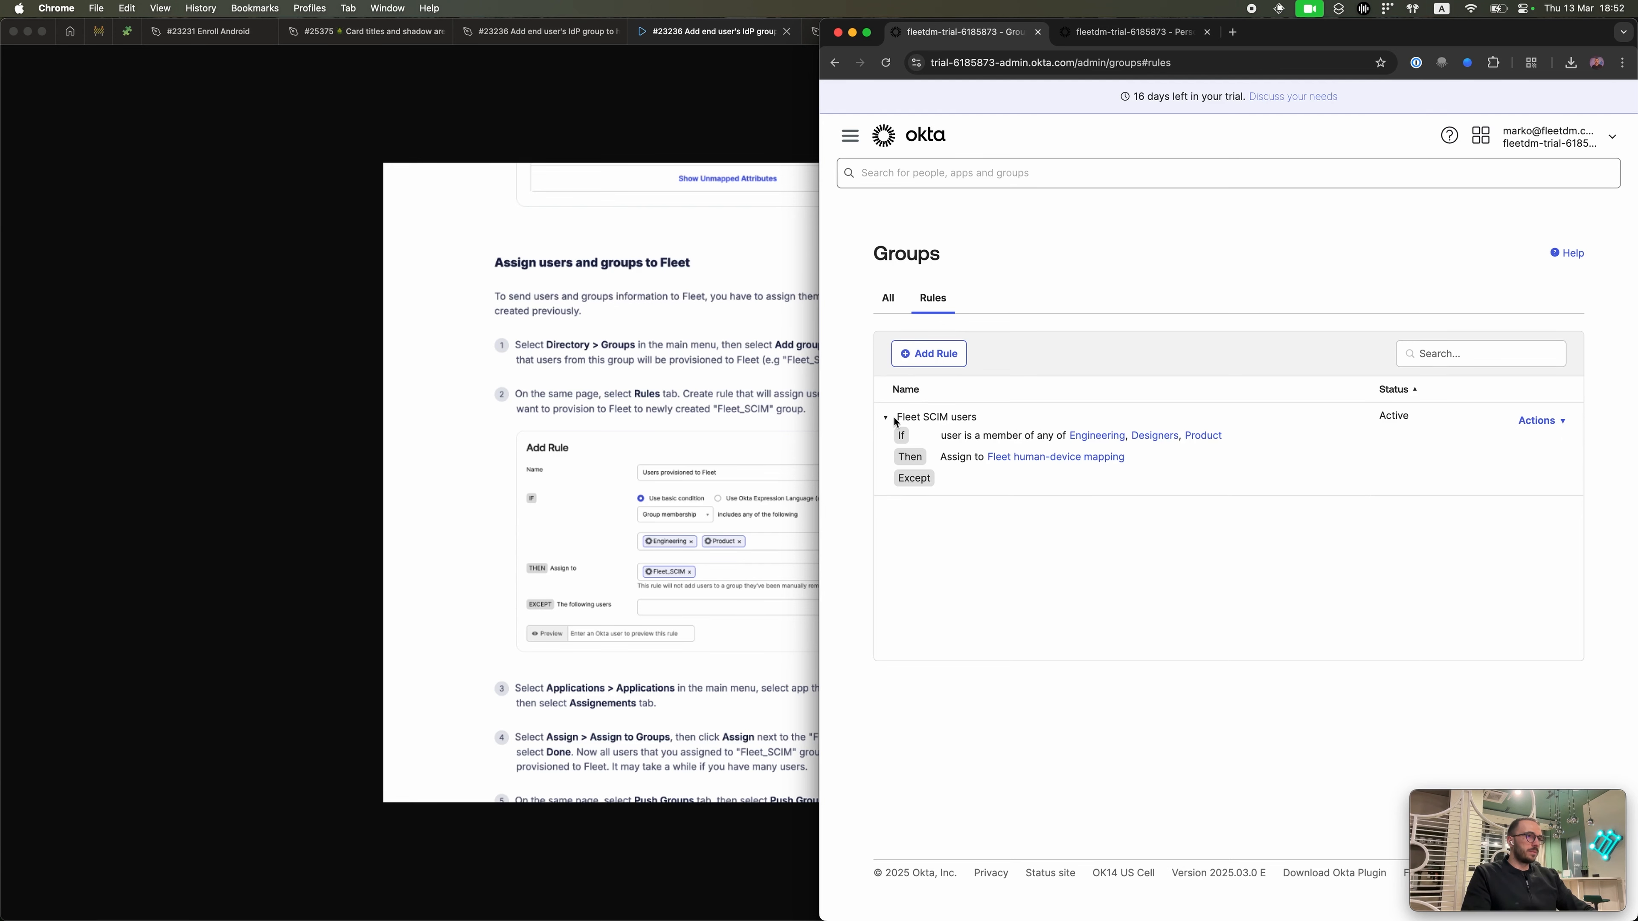
left_click(930, 361)
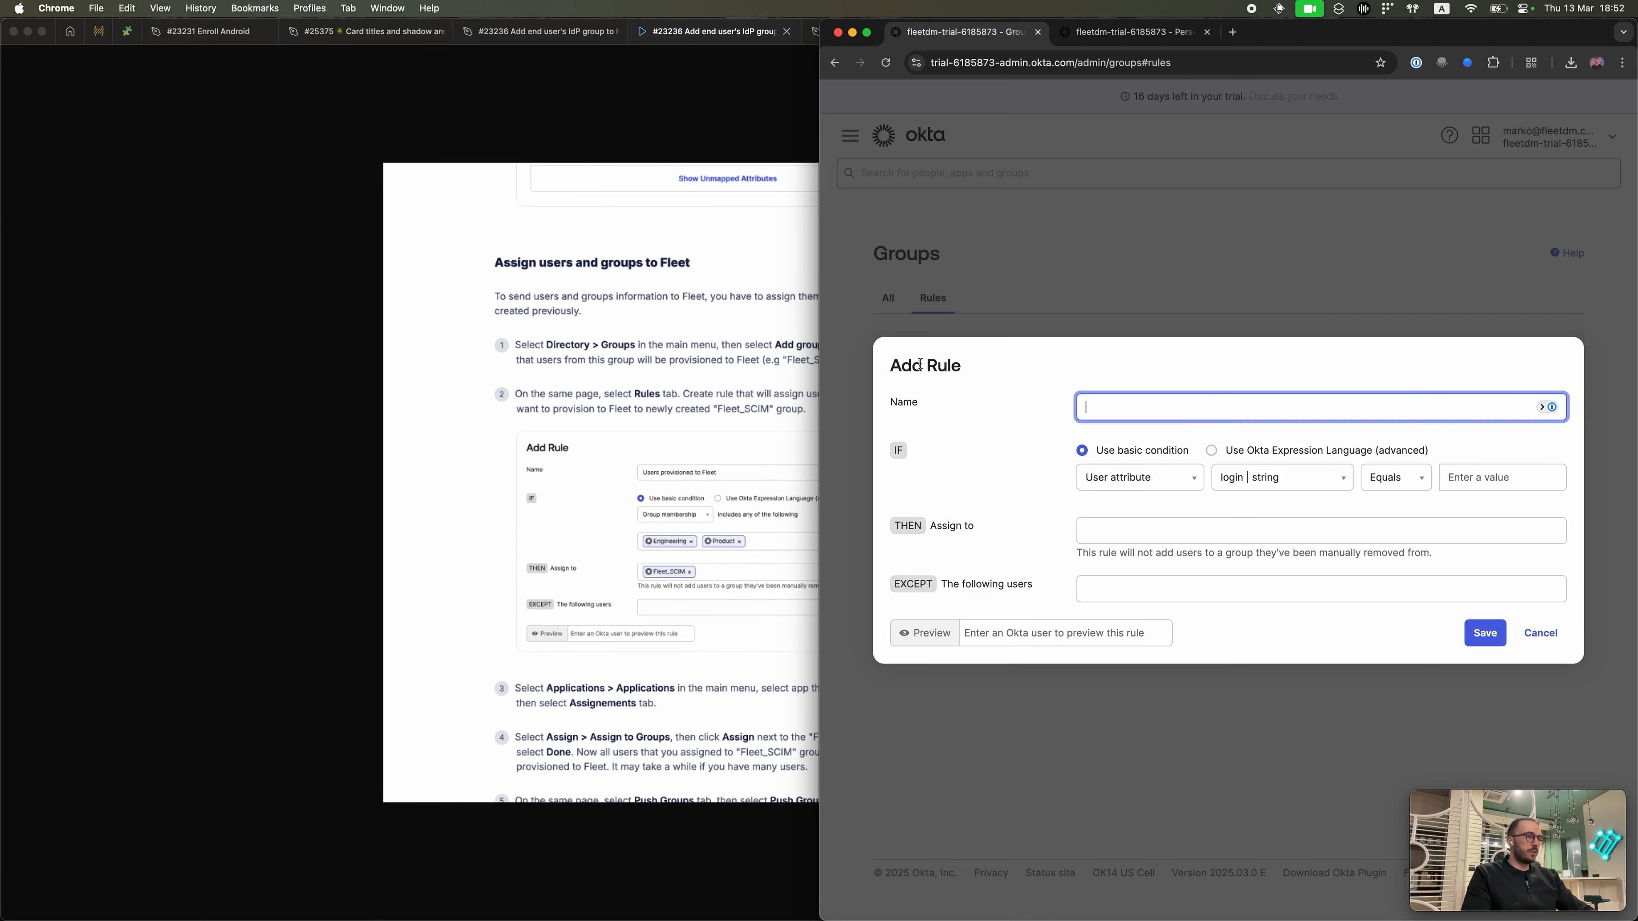
type("adasd")
left_click(1153, 476)
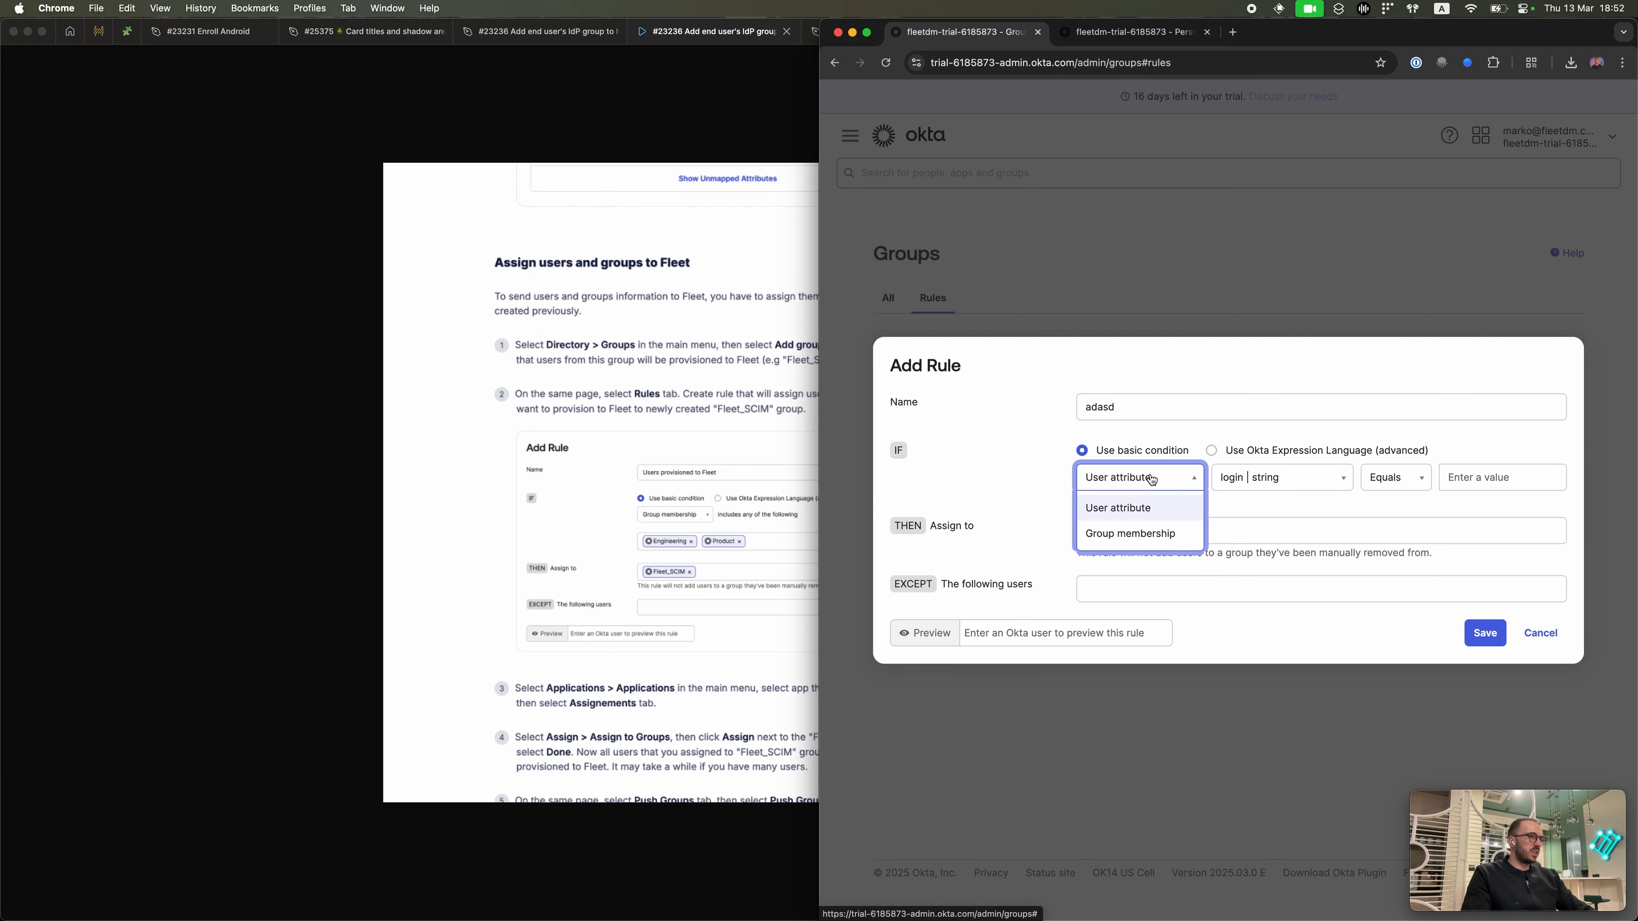
left_click(1150, 532)
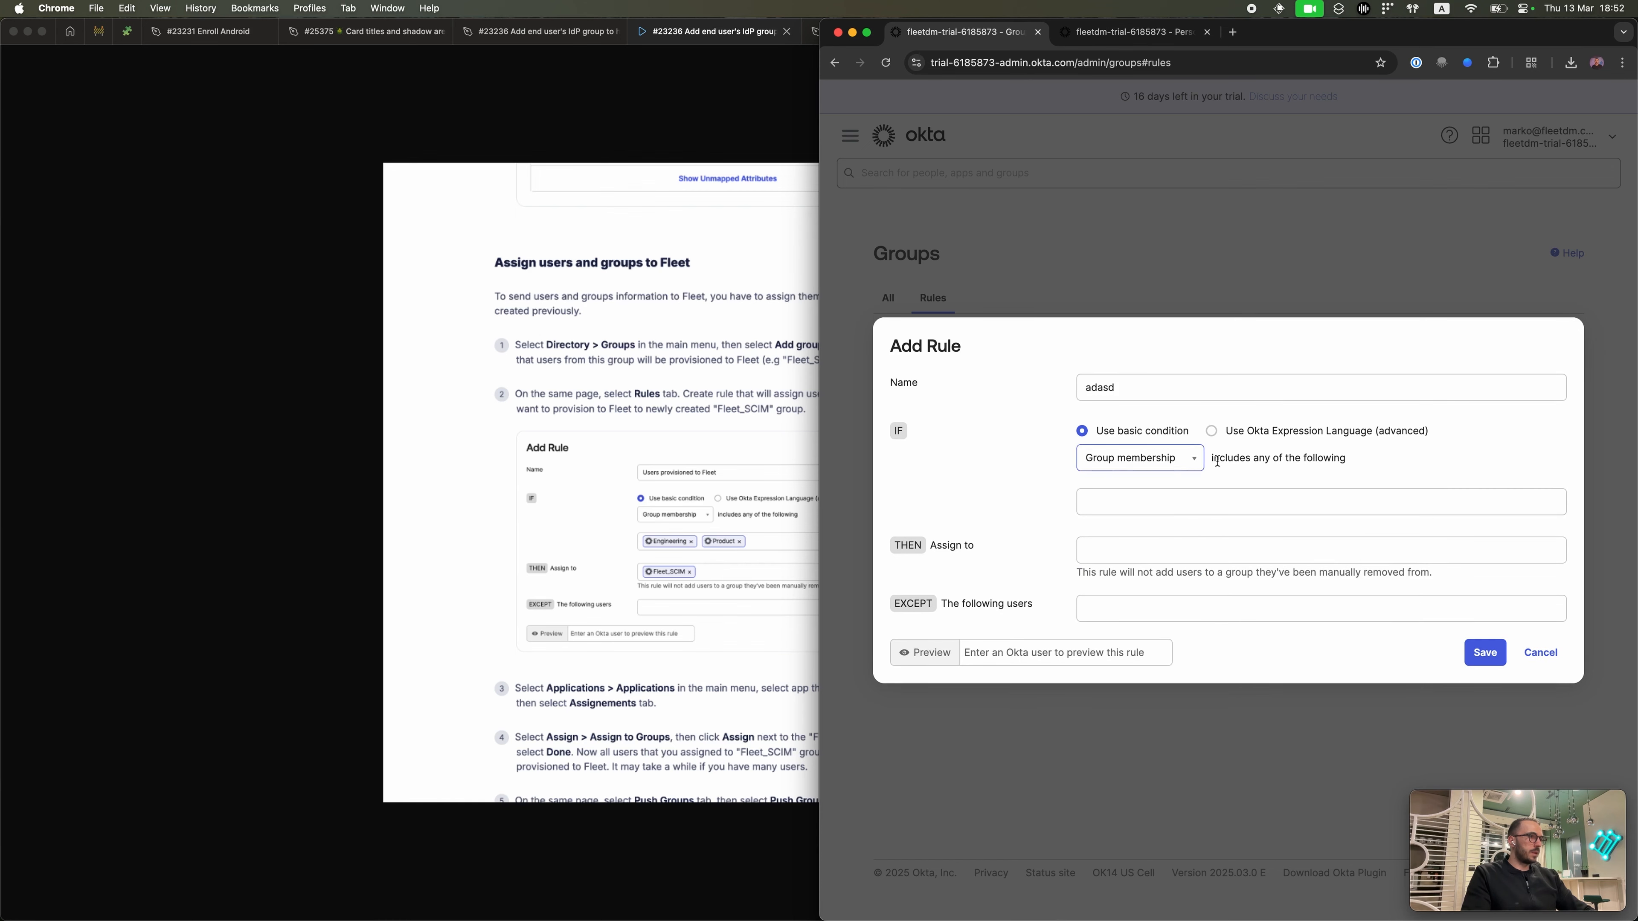
left_click(1191, 500)
type("desig")
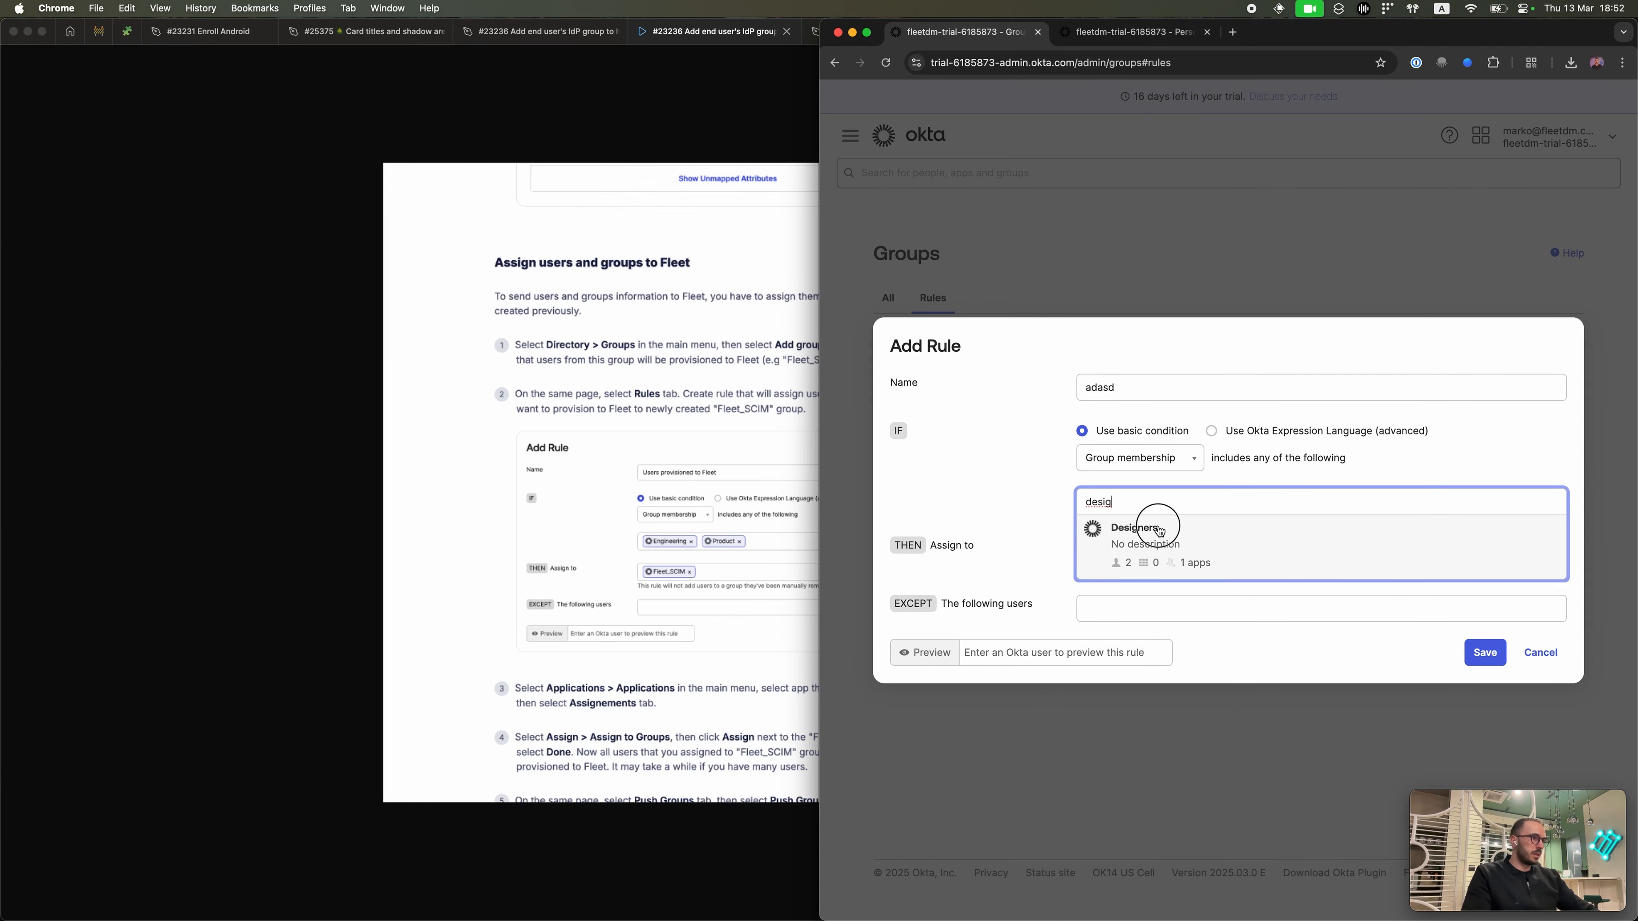
left_click(1156, 524)
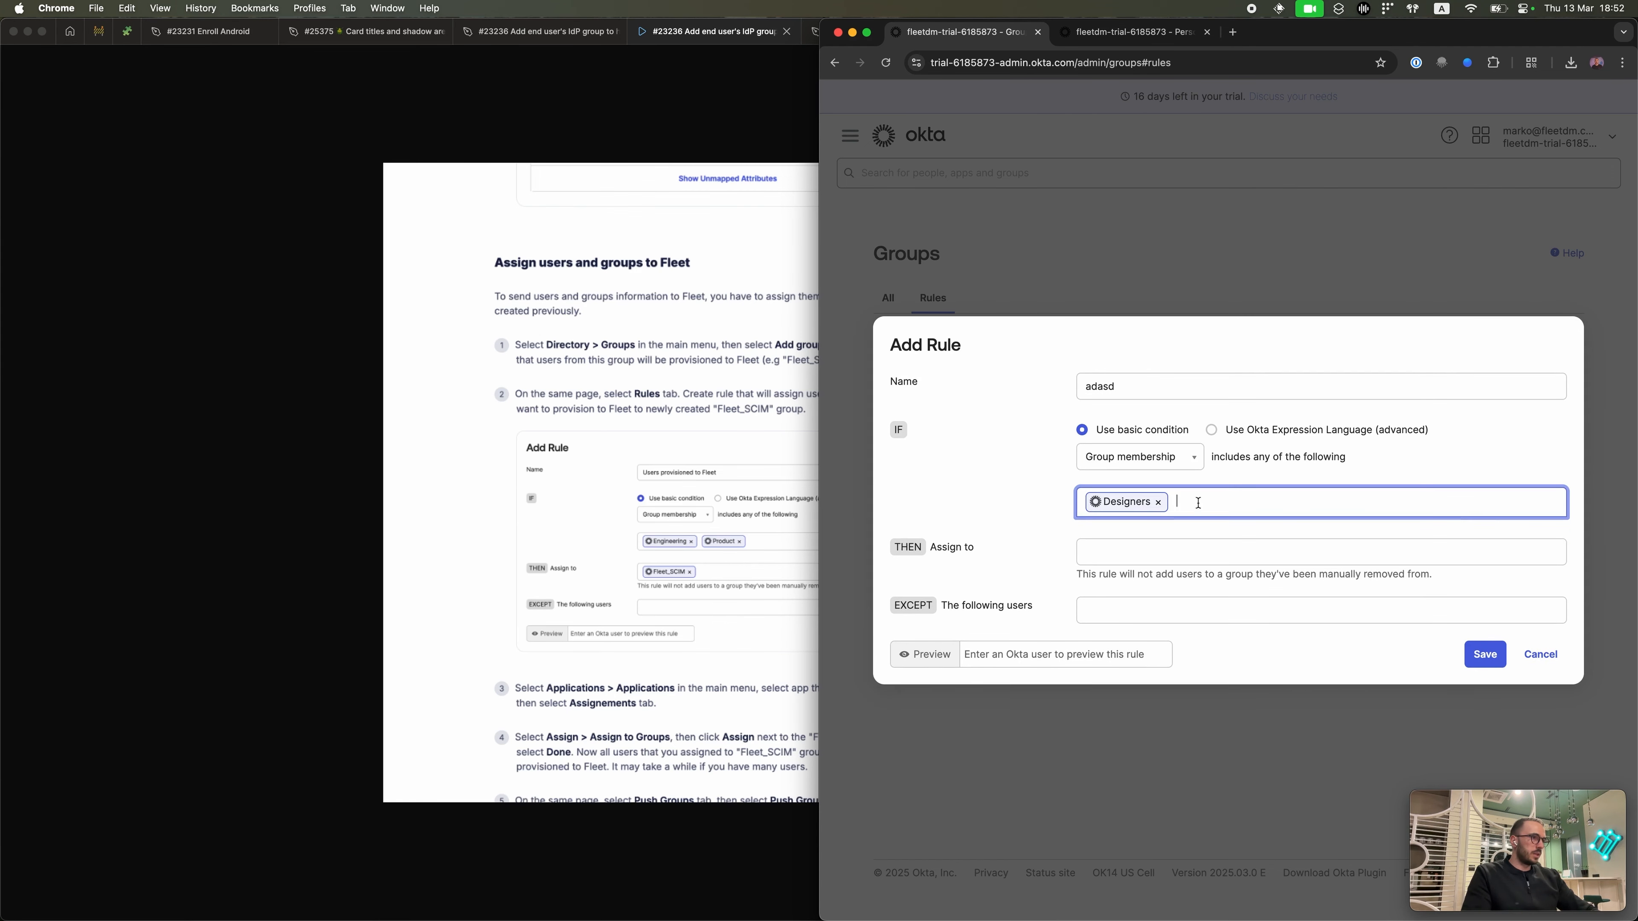
left_click(1551, 662)
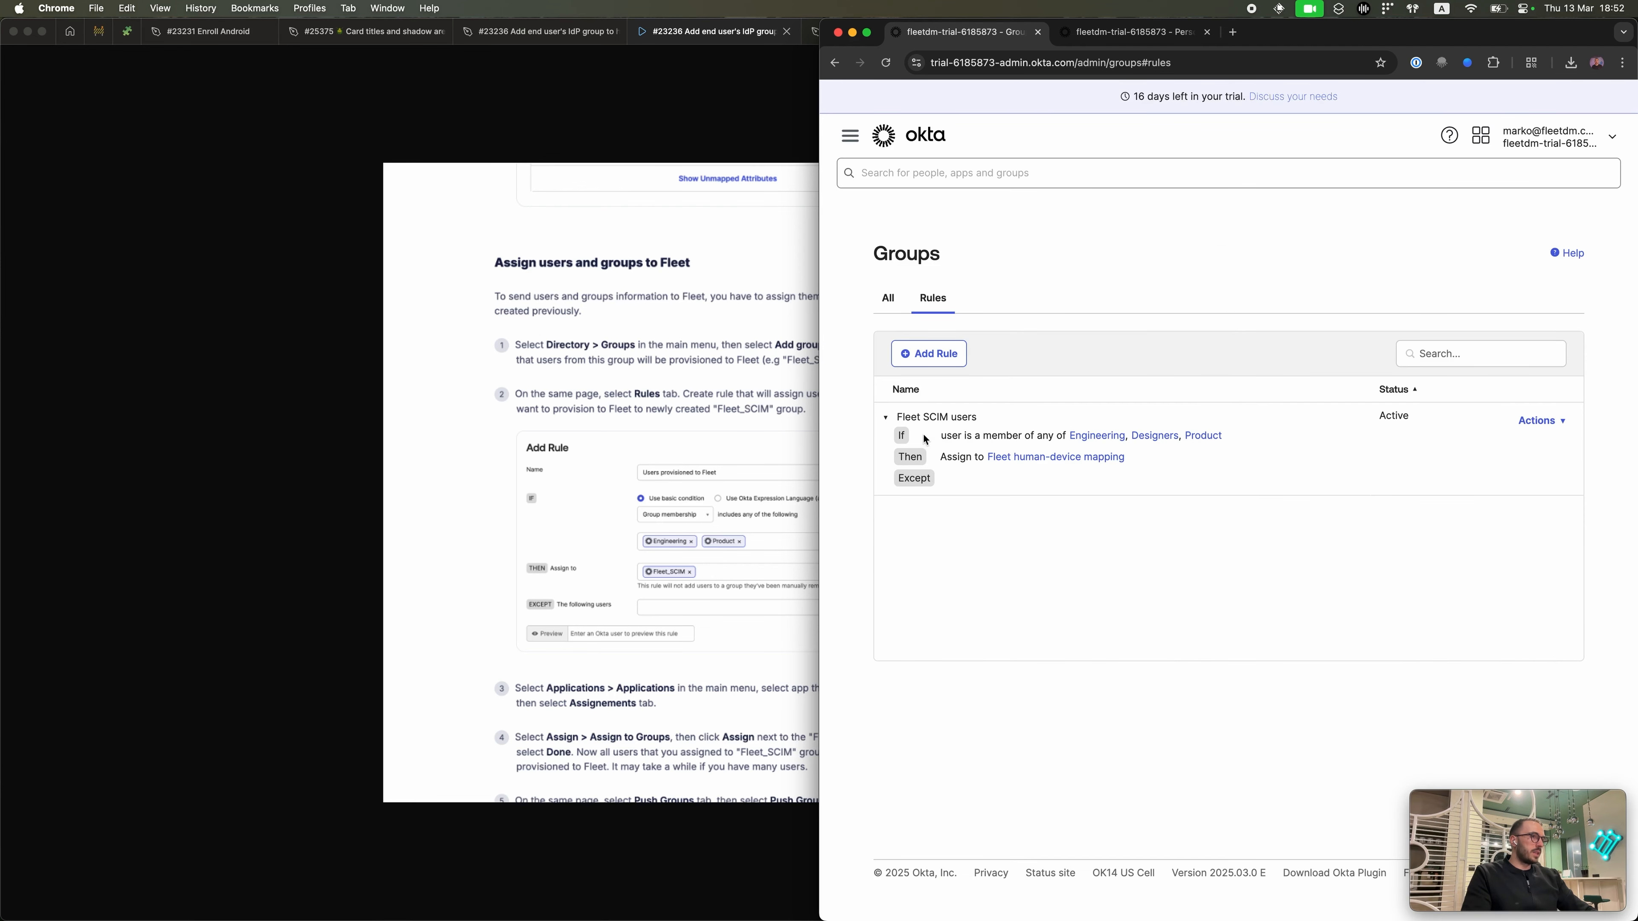
Step: Collapse the rule covering Engineering, Designers and Product, then expand Applications in navigation
triple_click(1051, 439)
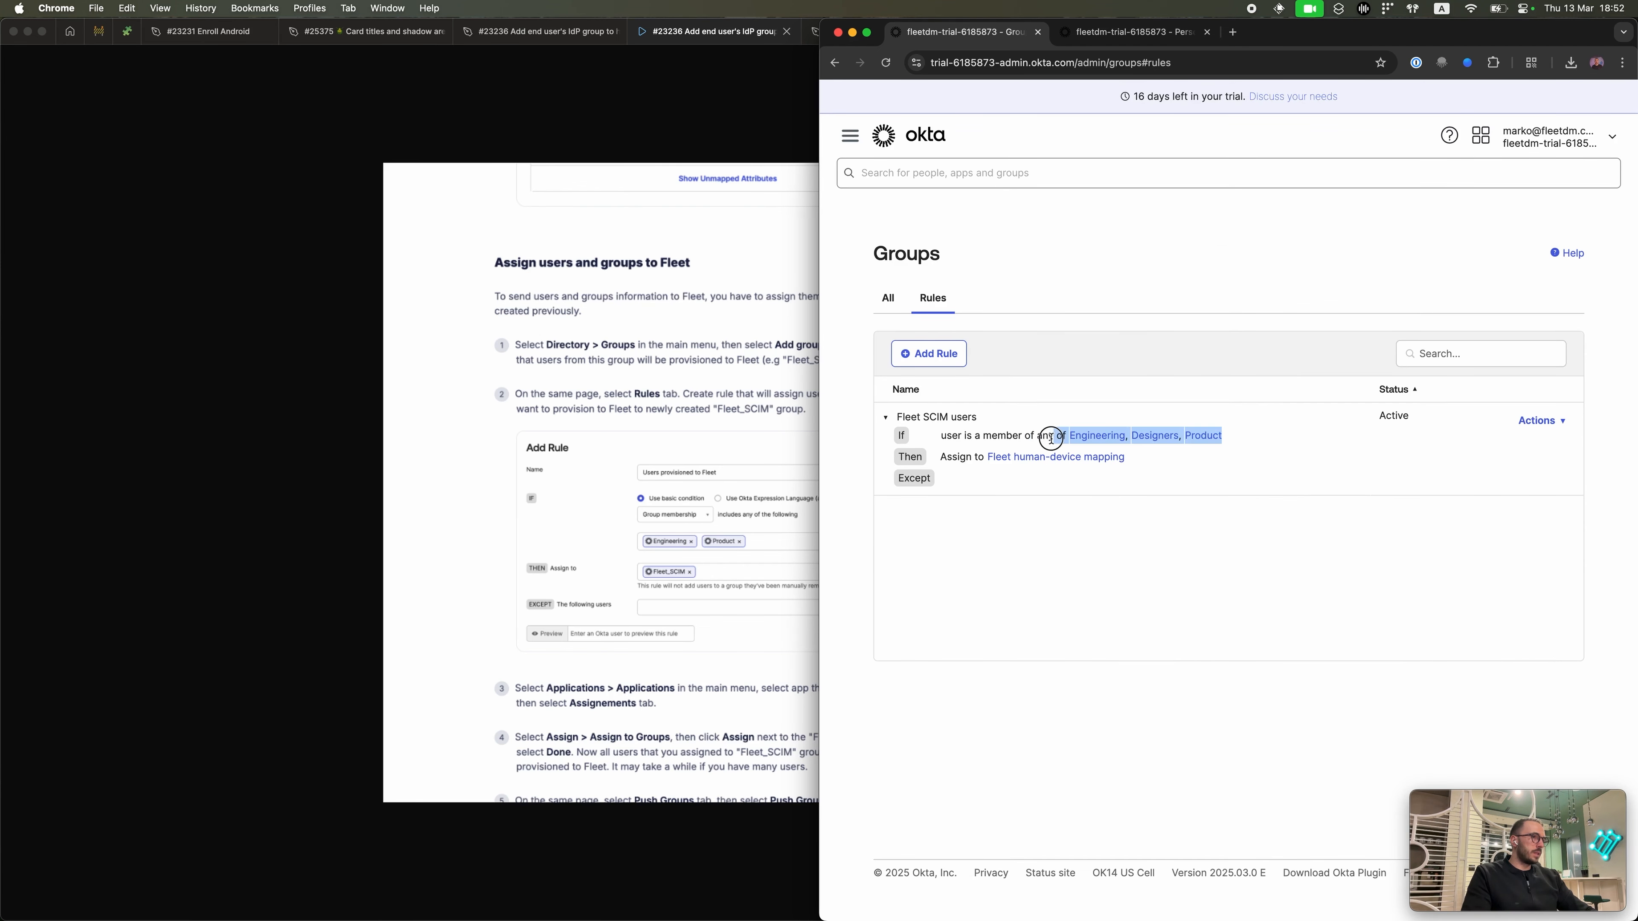
left_click(1050, 438)
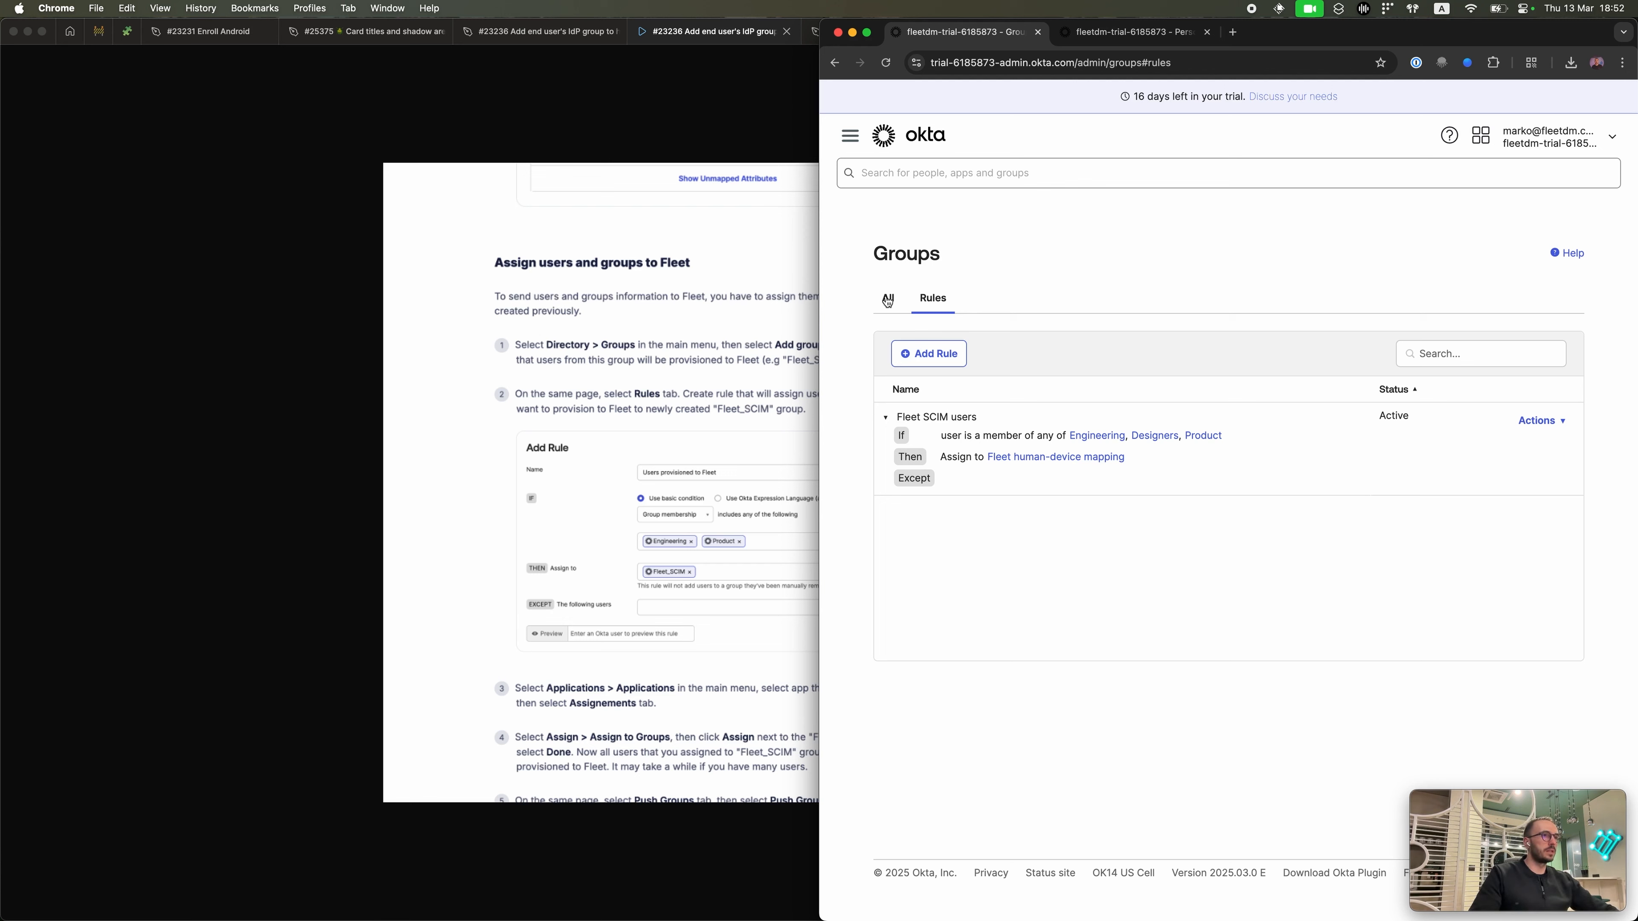
left_click(1122, 32)
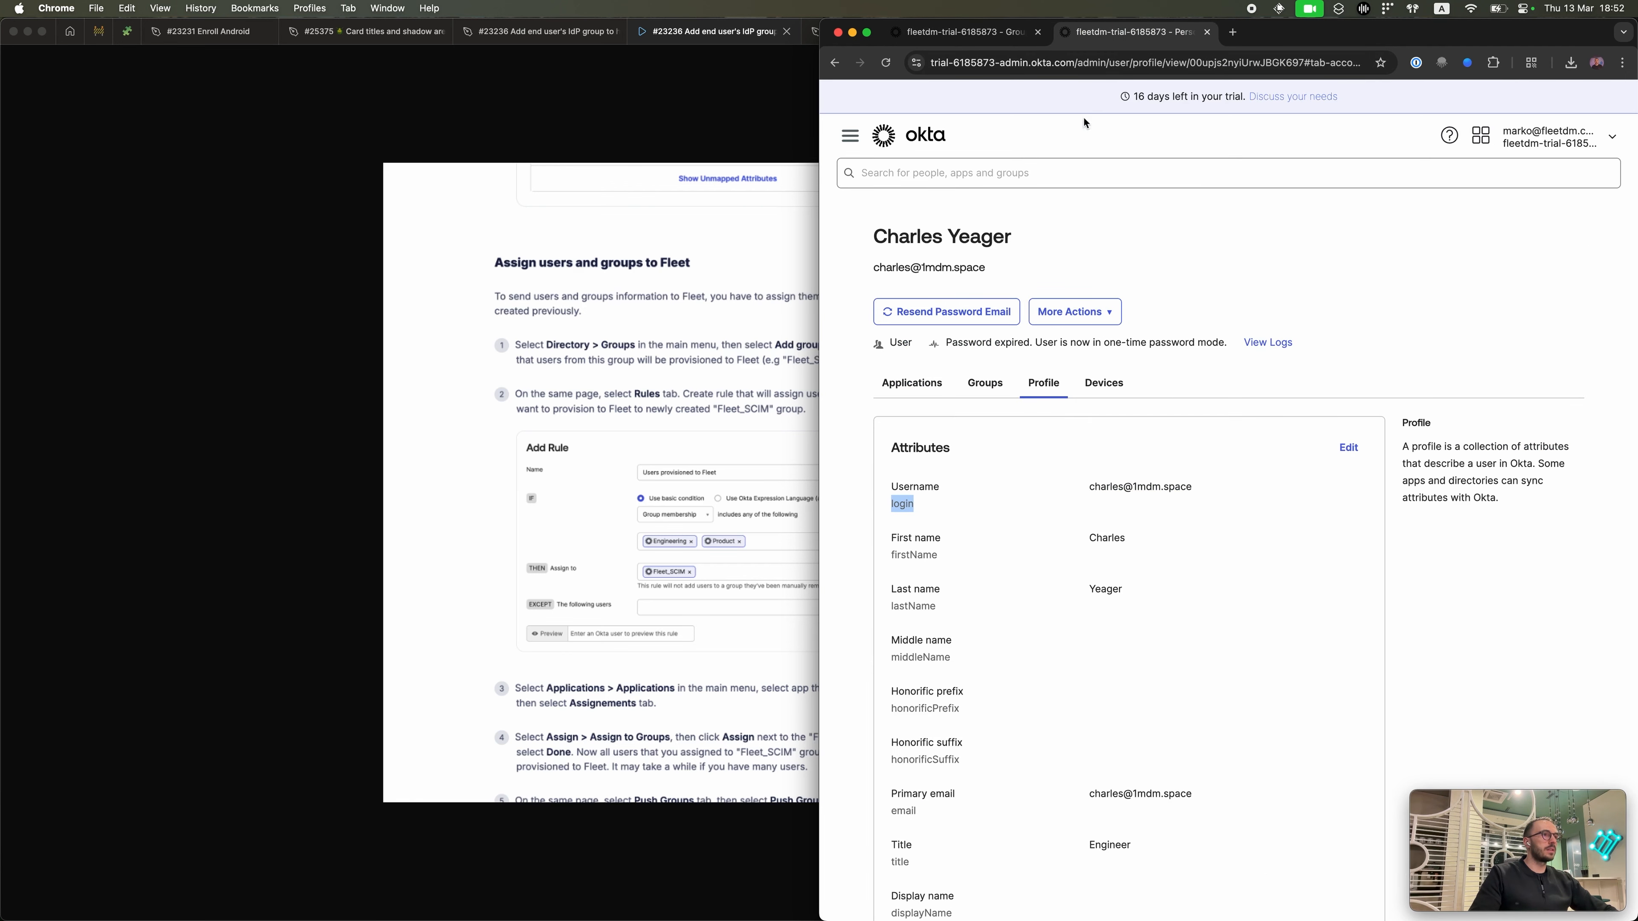
left_click(961, 32)
left_click(850, 136)
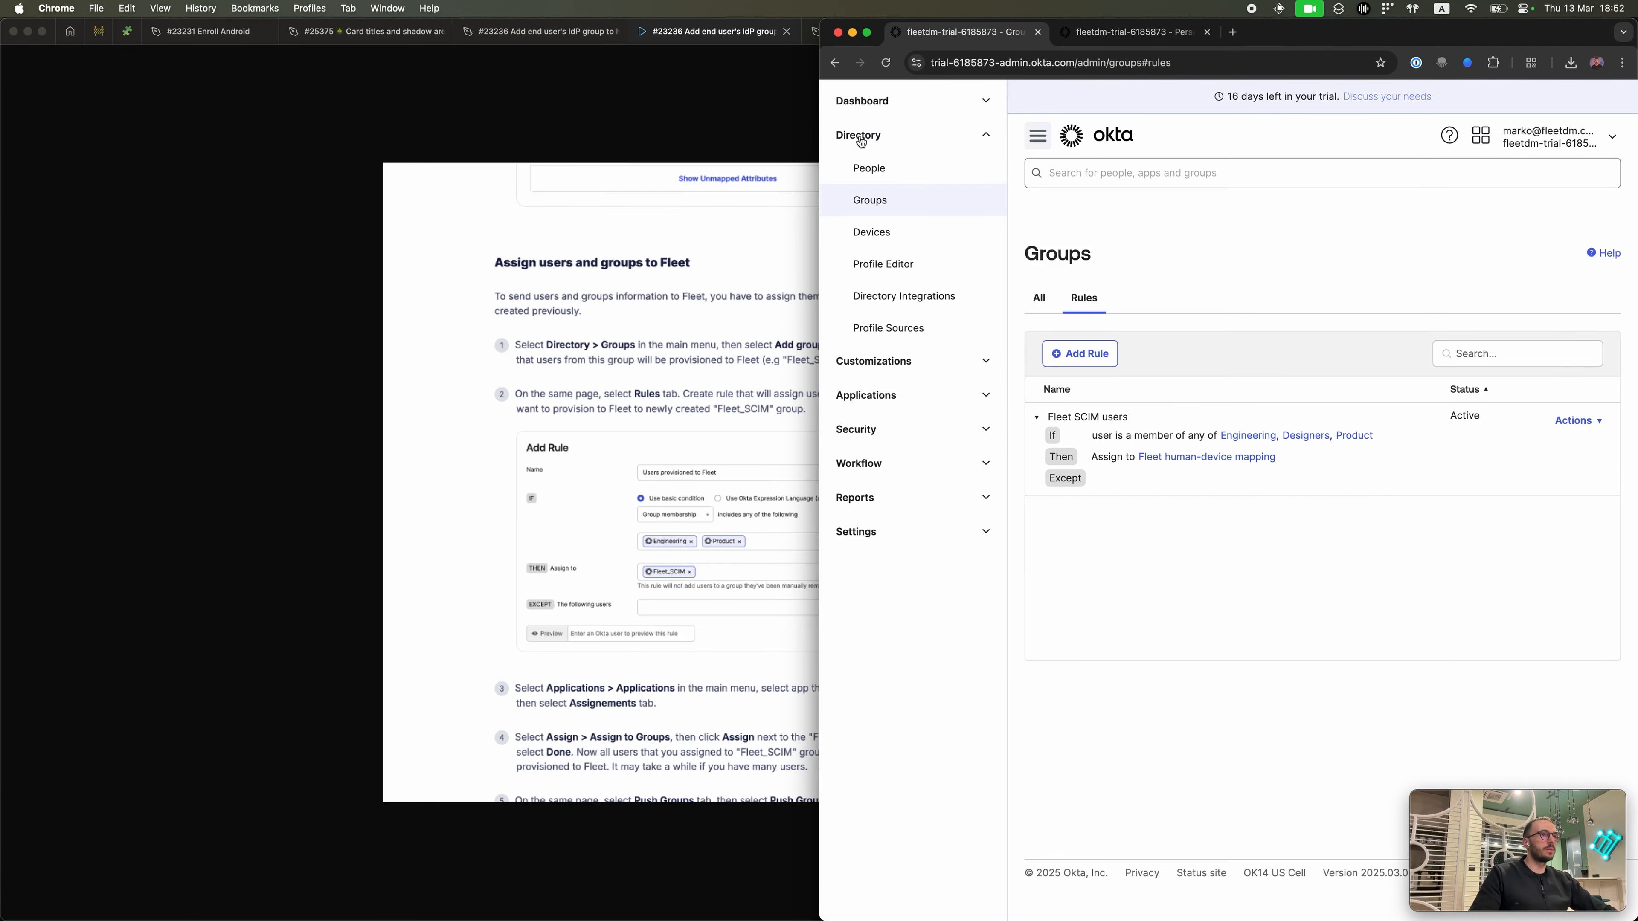
left_click(902, 395)
Step: Assign the Fleet human-device mapping group to Fleet_SCIM and review the nine assigned people
left_click(906, 437)
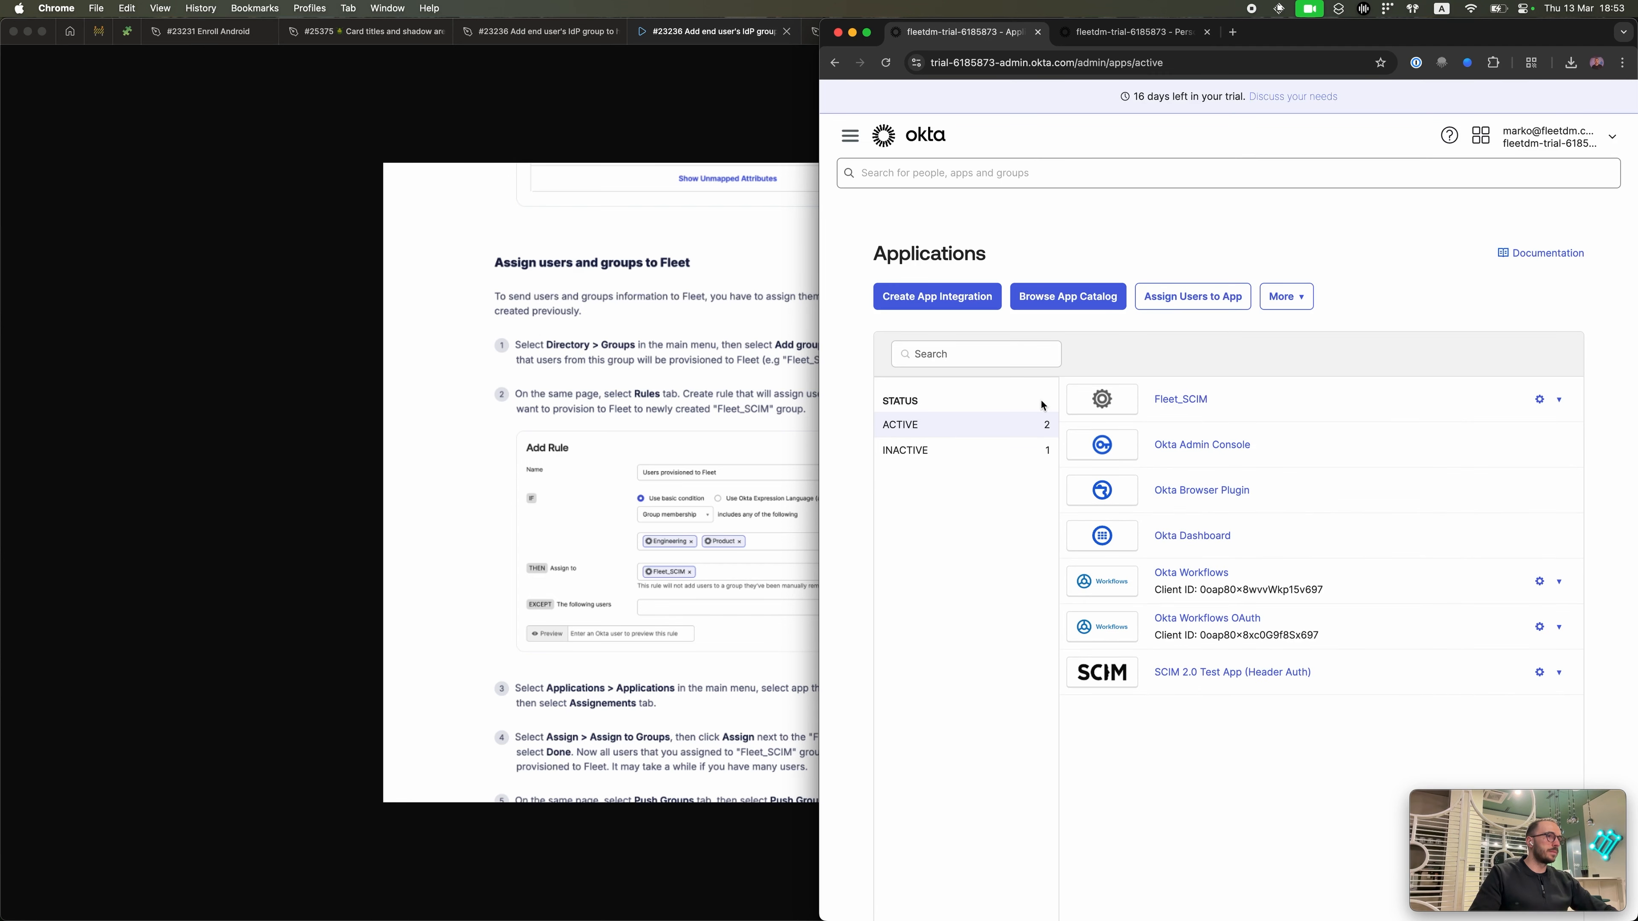
left_click(1183, 398)
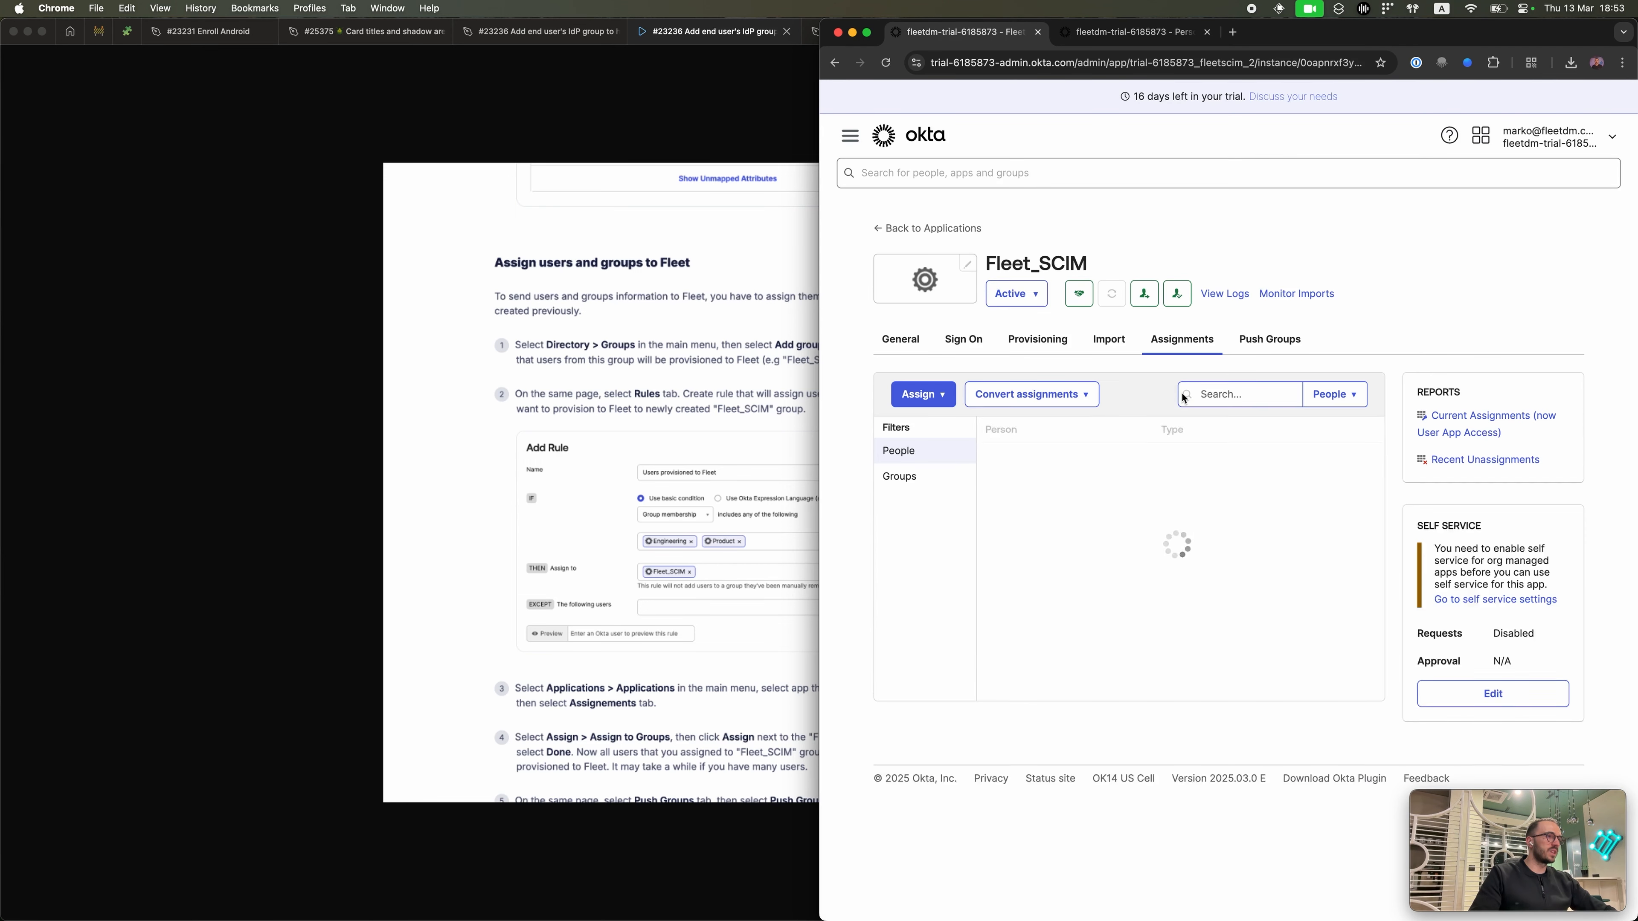
left_click(928, 395)
left_click(938, 449)
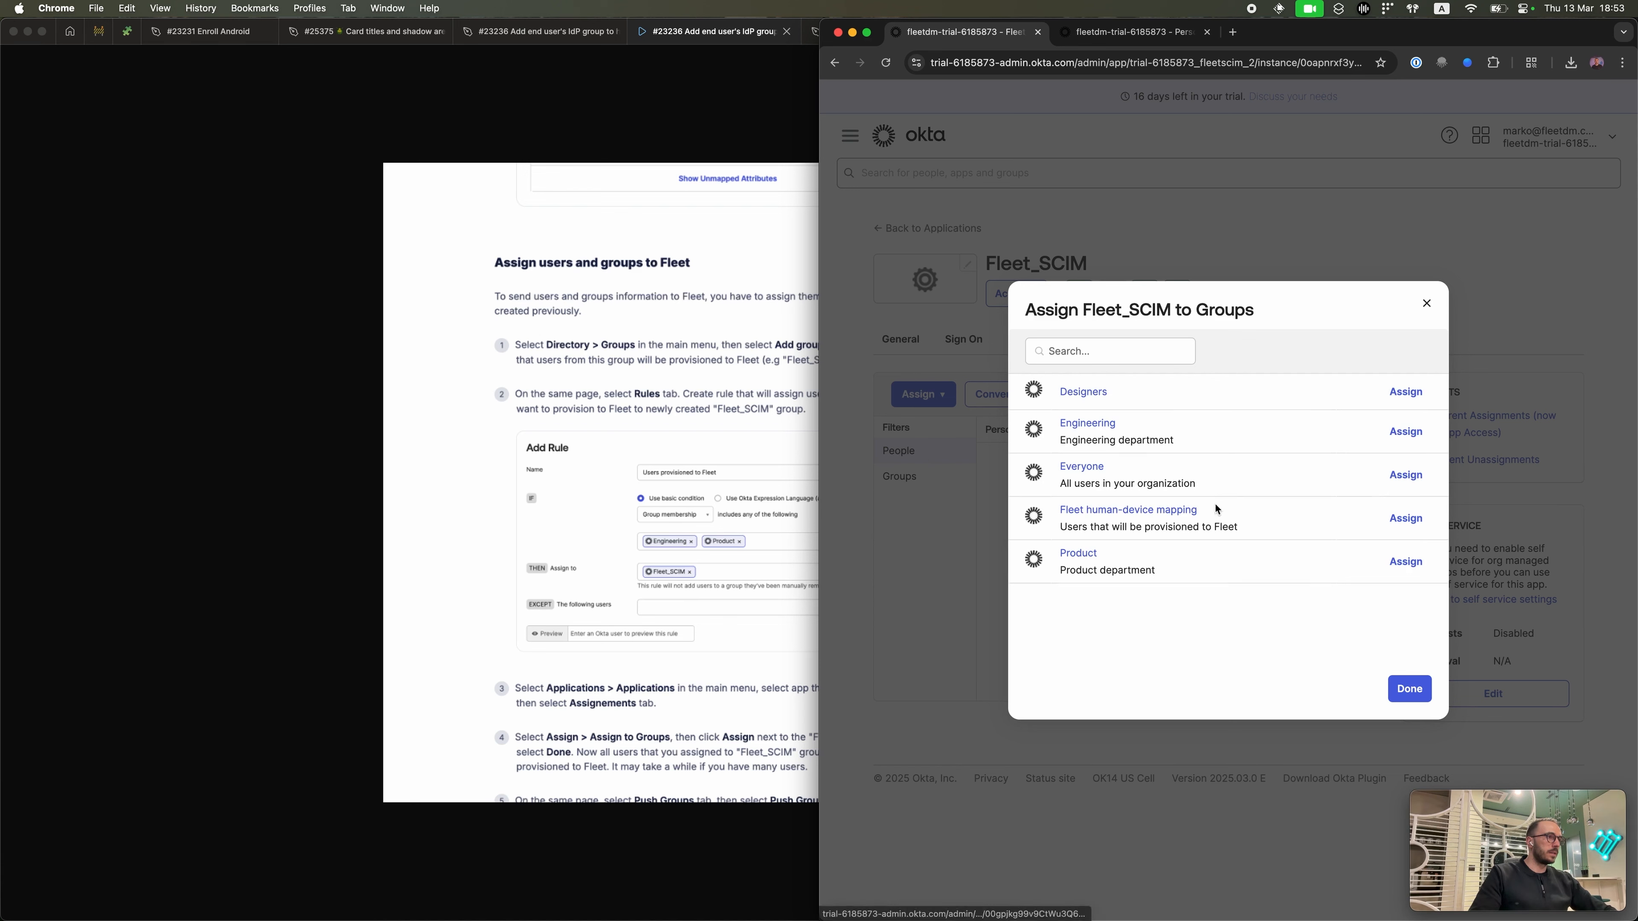
left_click(1410, 523)
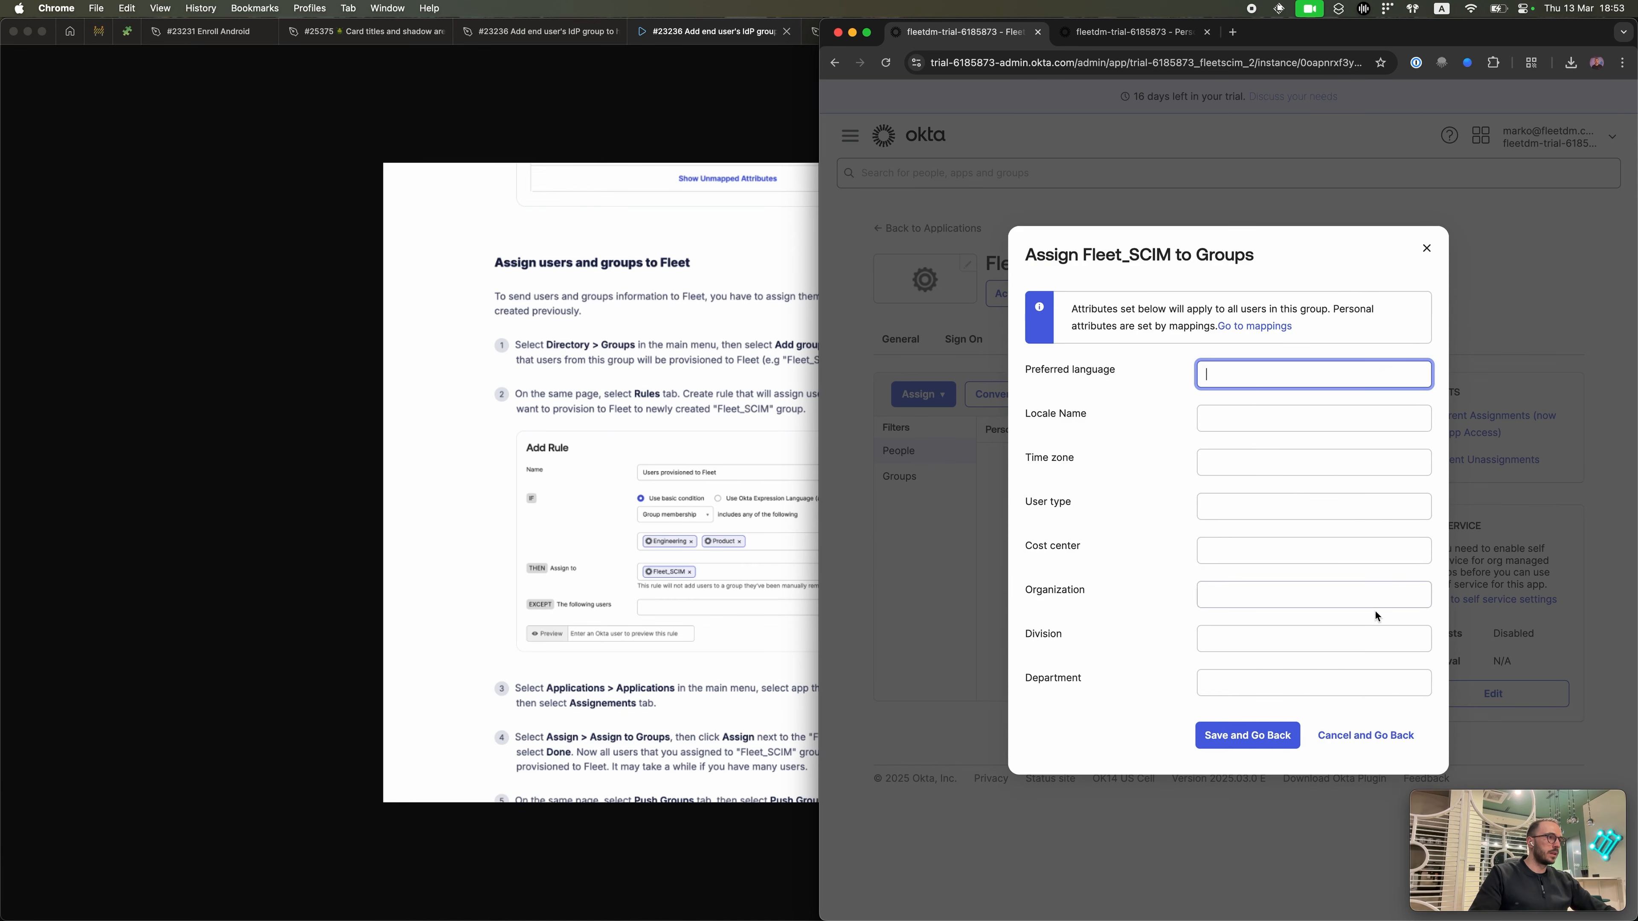
left_click(1236, 746)
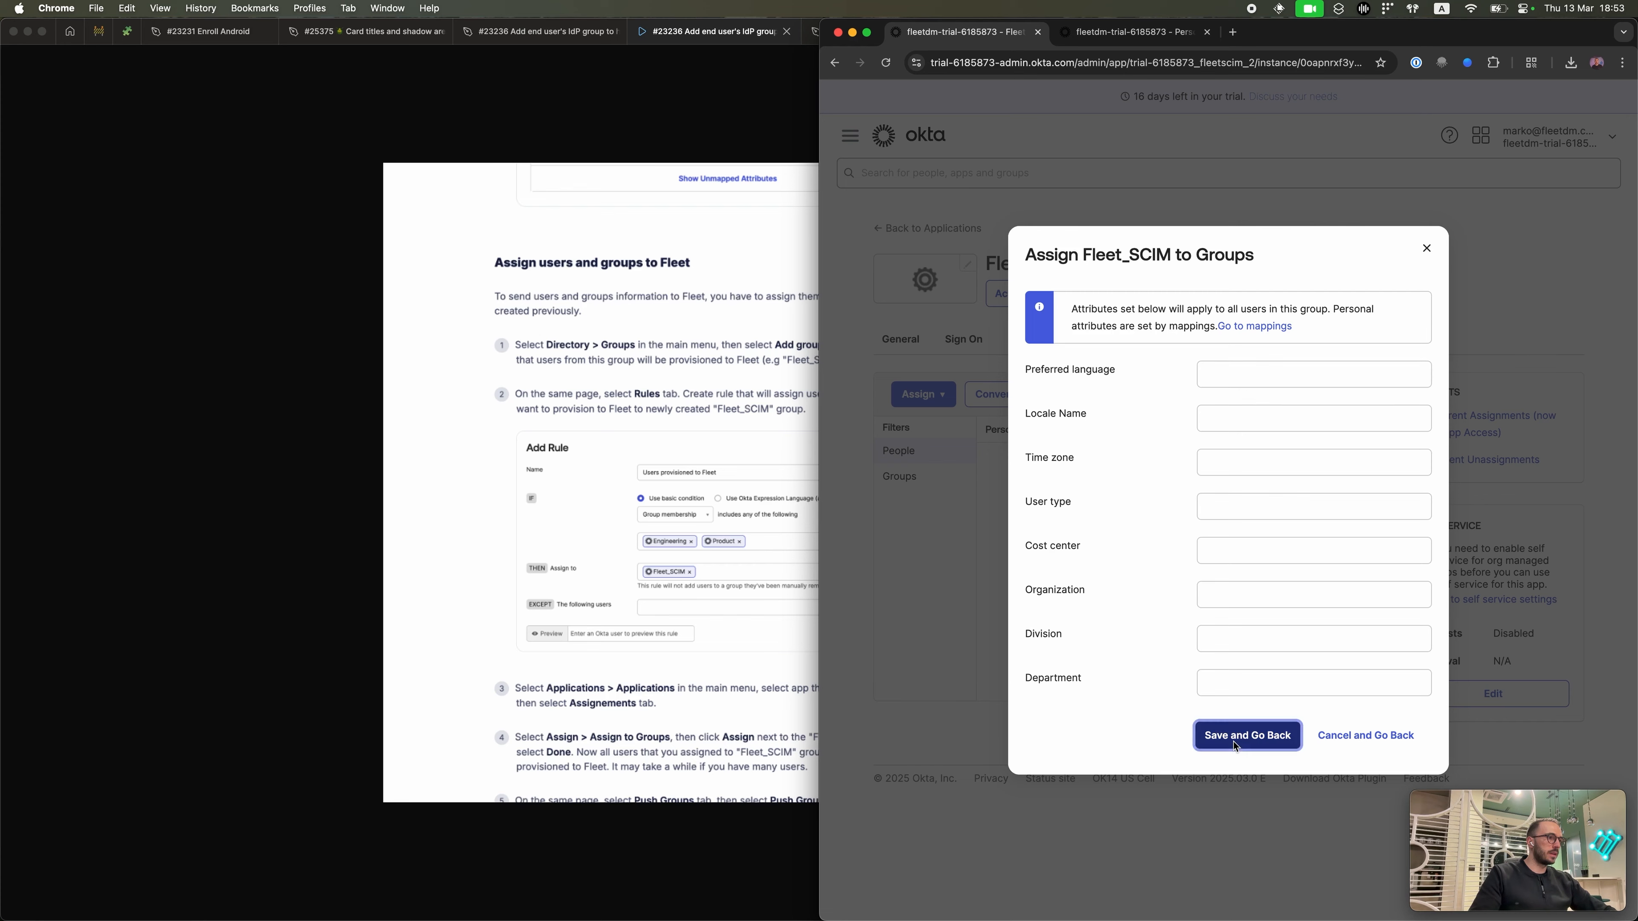
left_click(1410, 690)
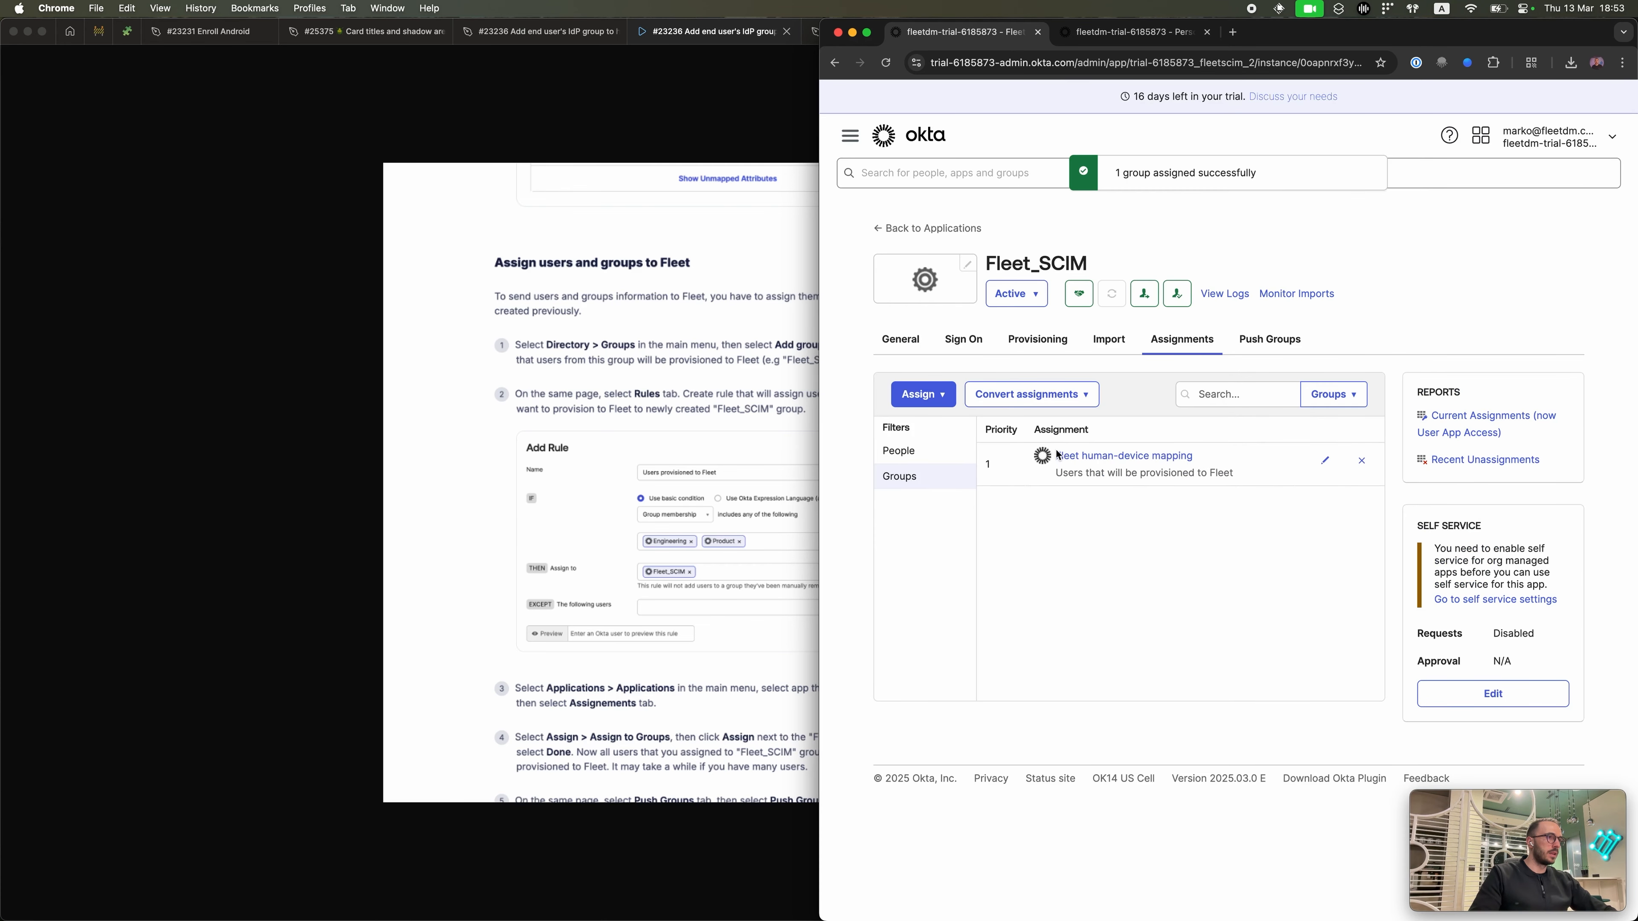
left_click(901, 451)
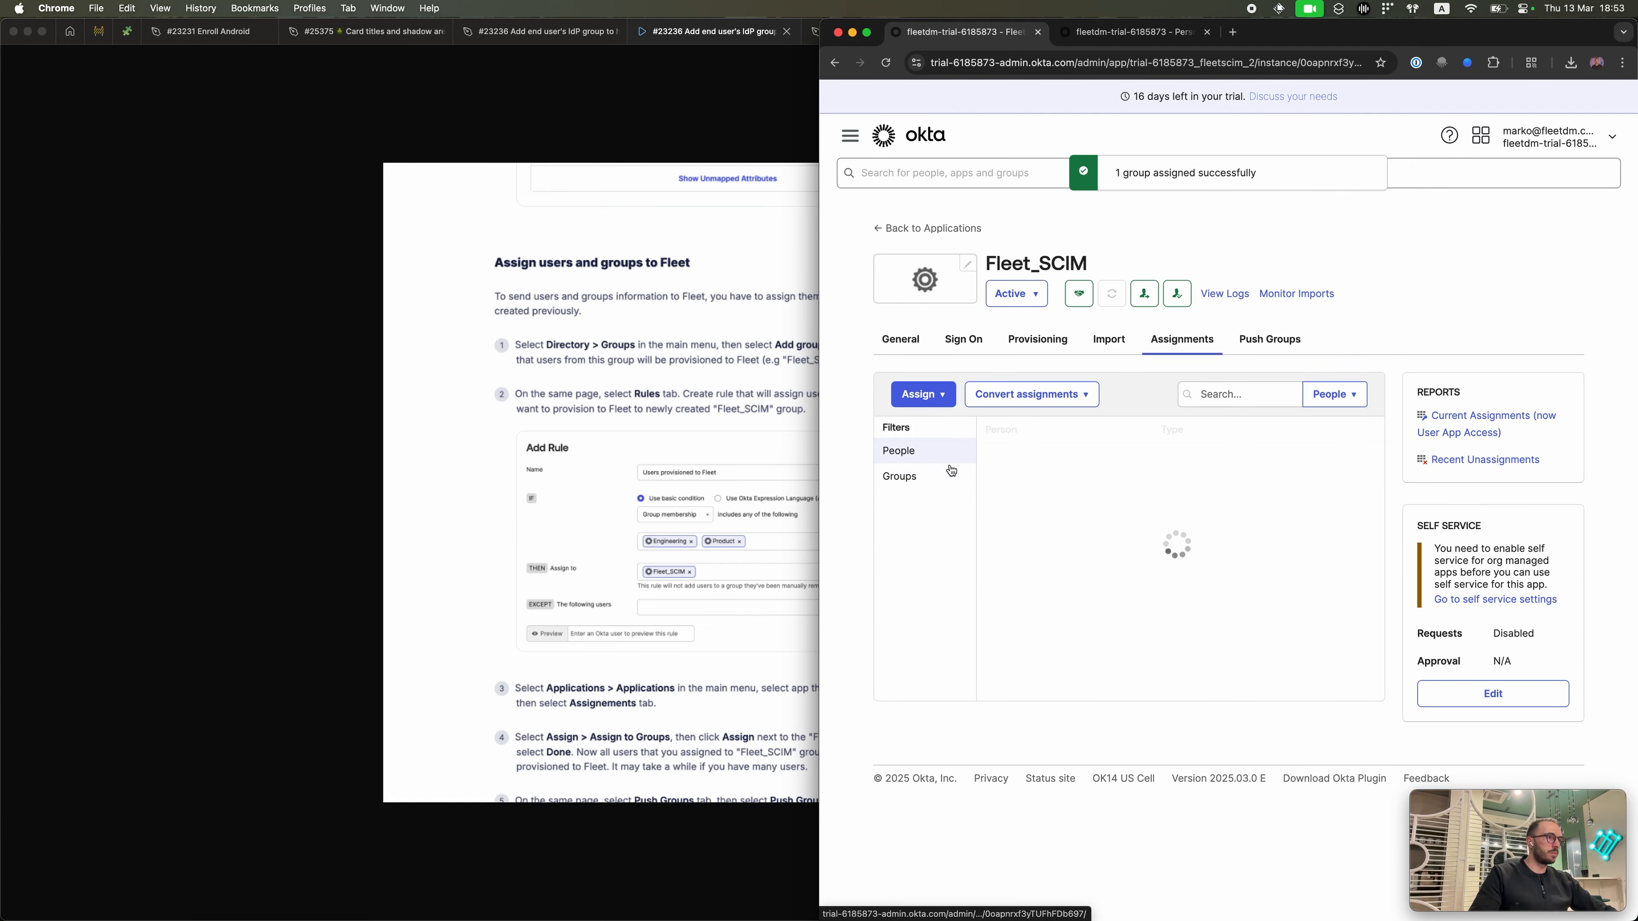
scroll(1120, 507, "down", 1)
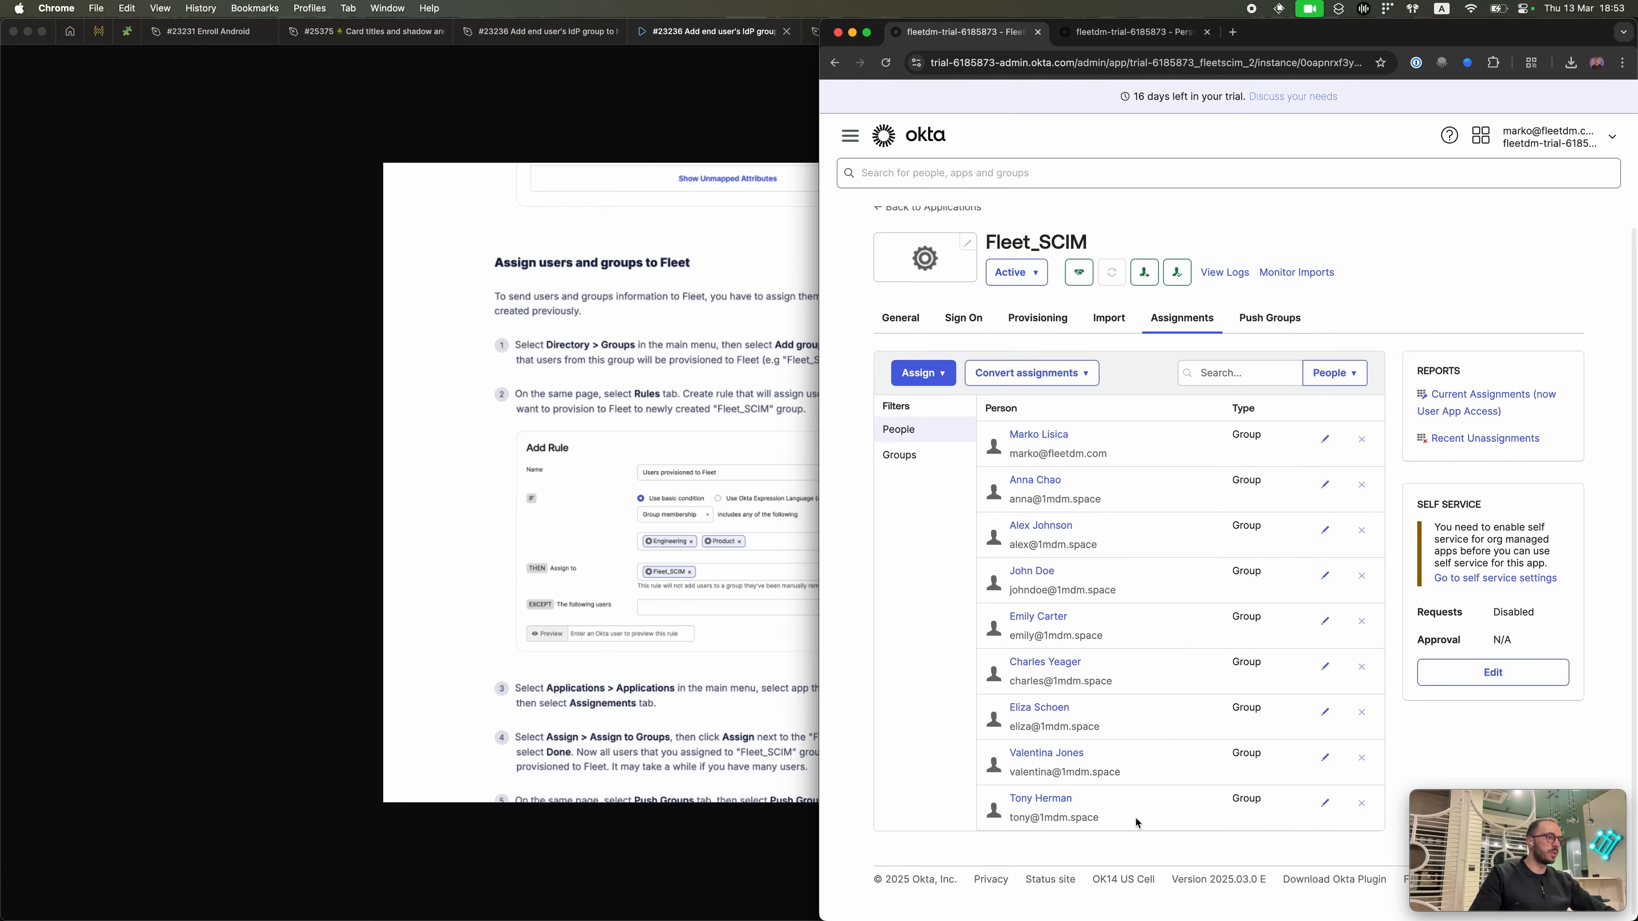
scroll(1136, 818, "up", 1)
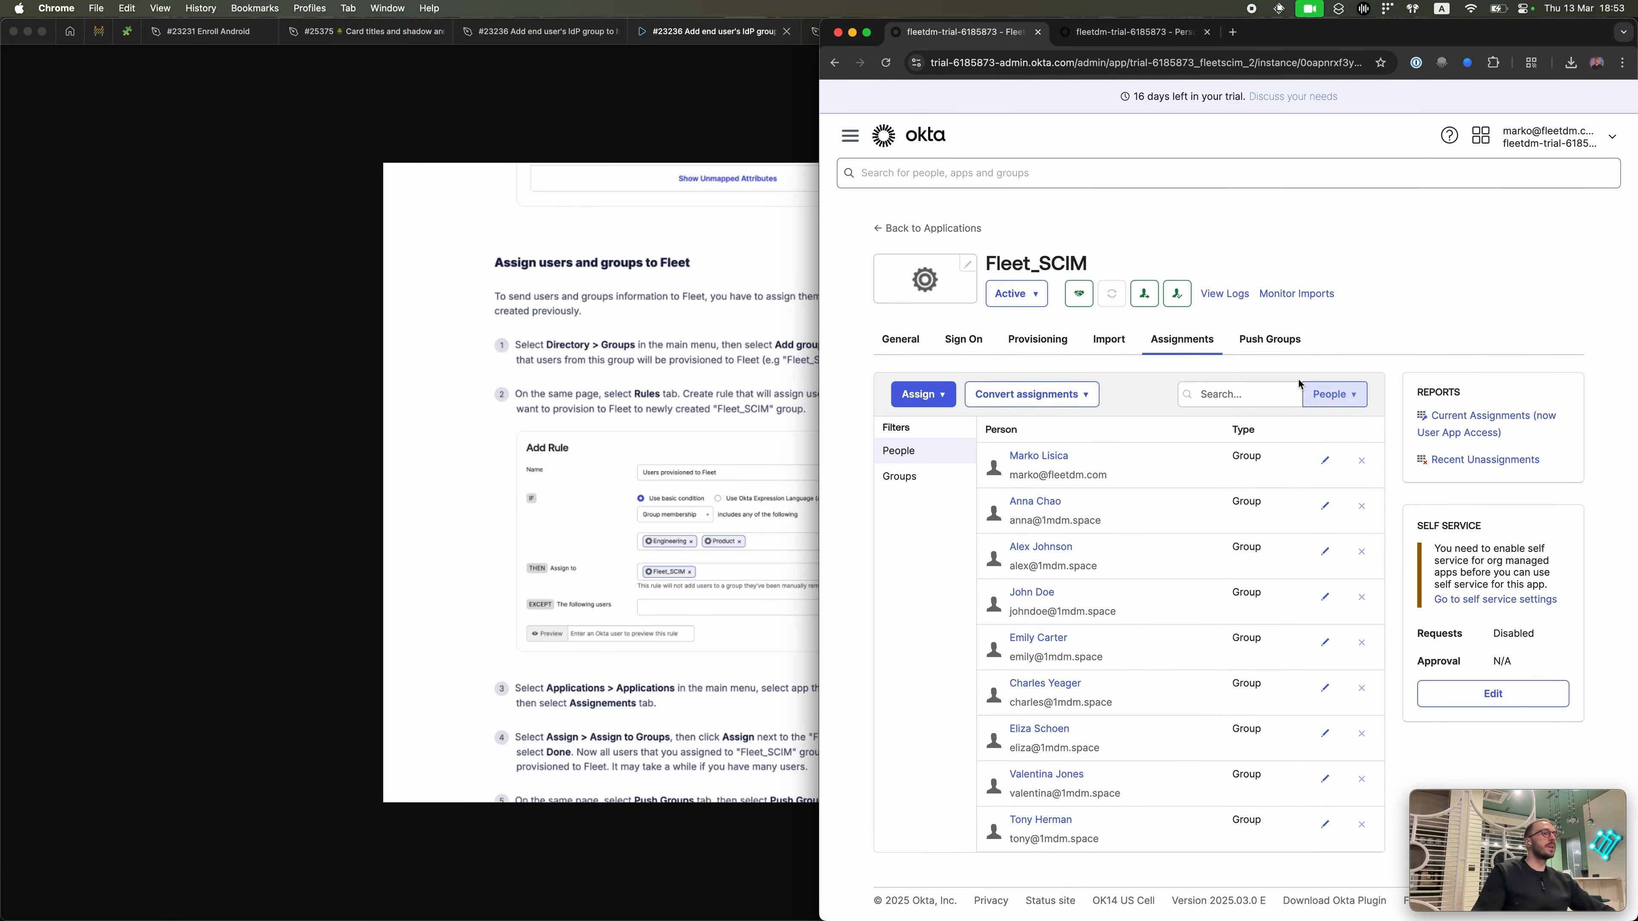
Step: Review SCIM Server's requests, nine users and empty groups, then list Fleet_SCIM's group assignments in Okta
key("ctrl+Up")
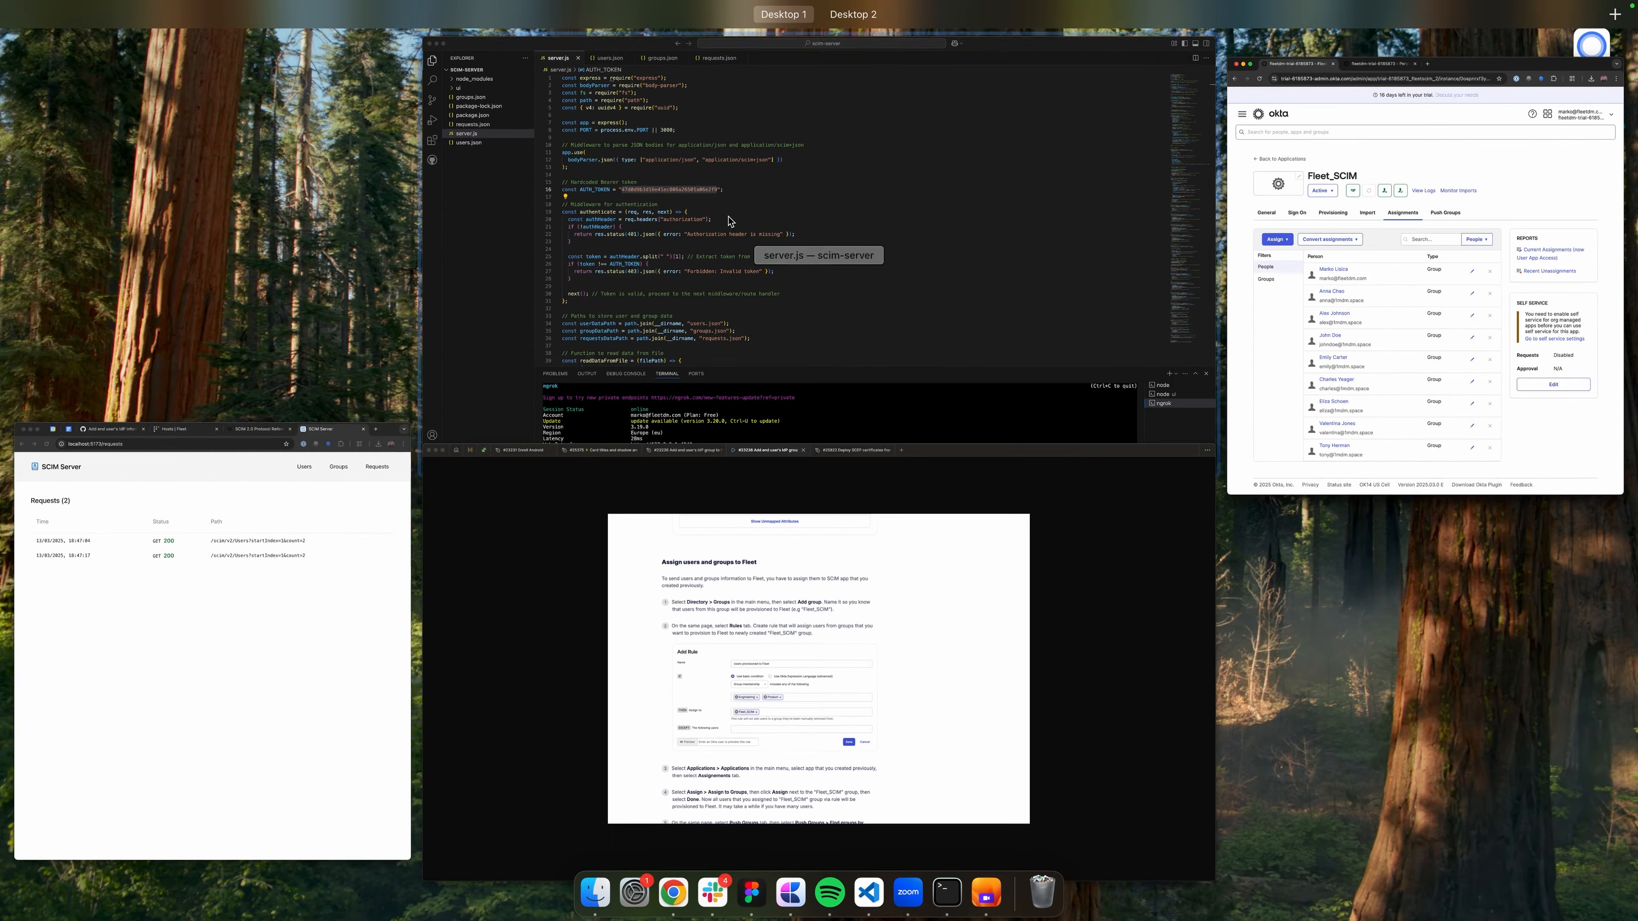
left_click(310, 488)
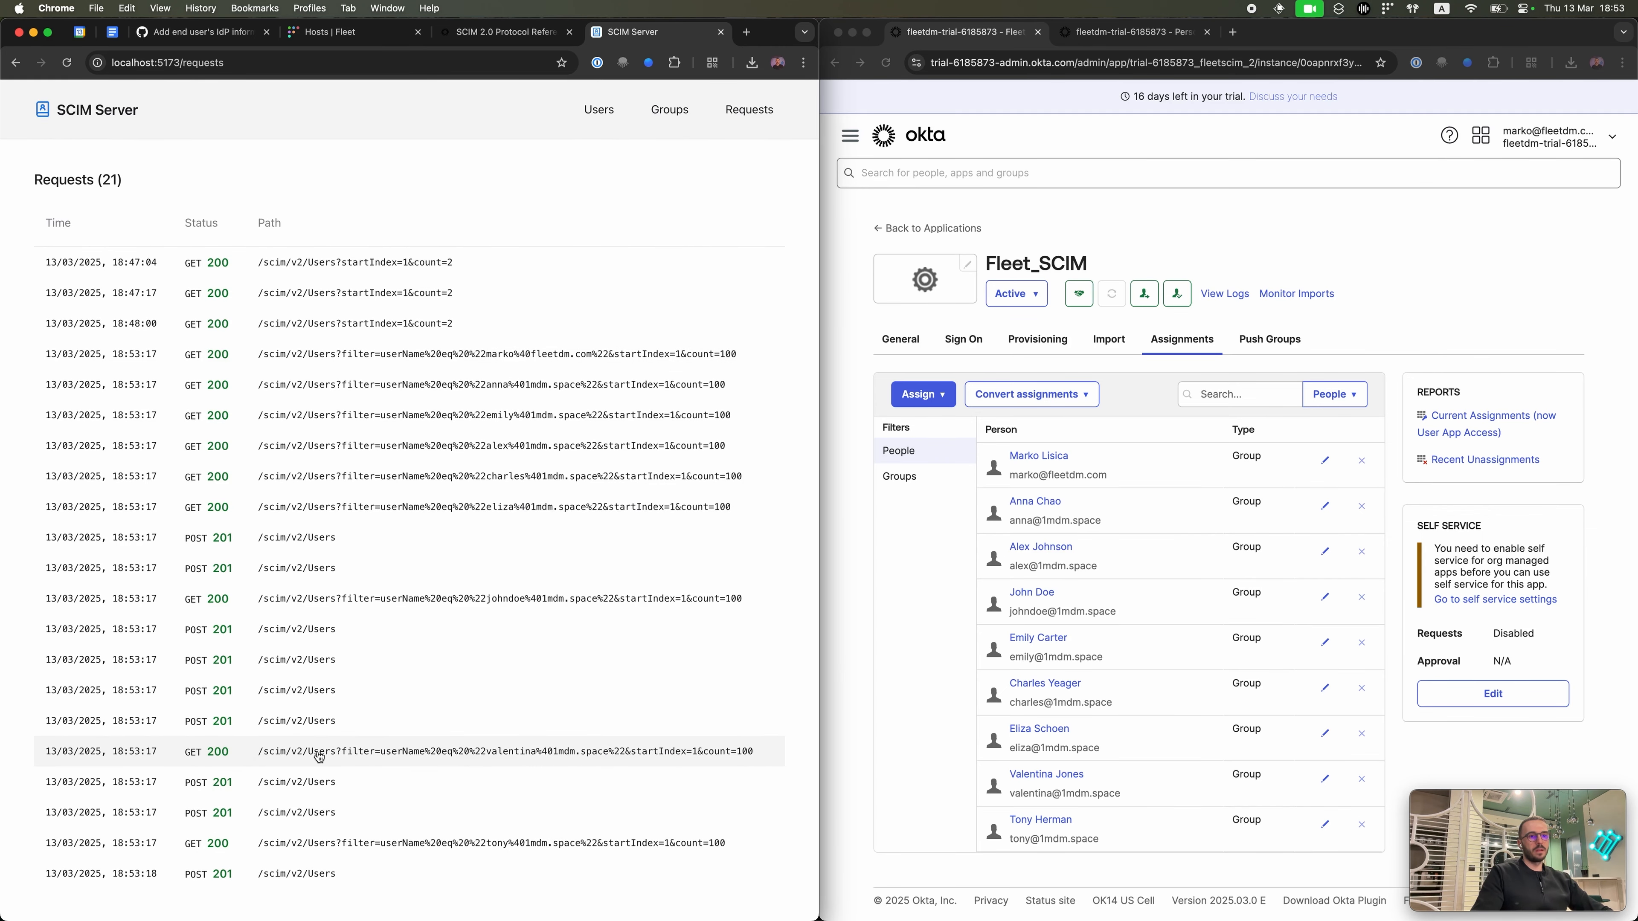
scroll(548, 602, "down", 1)
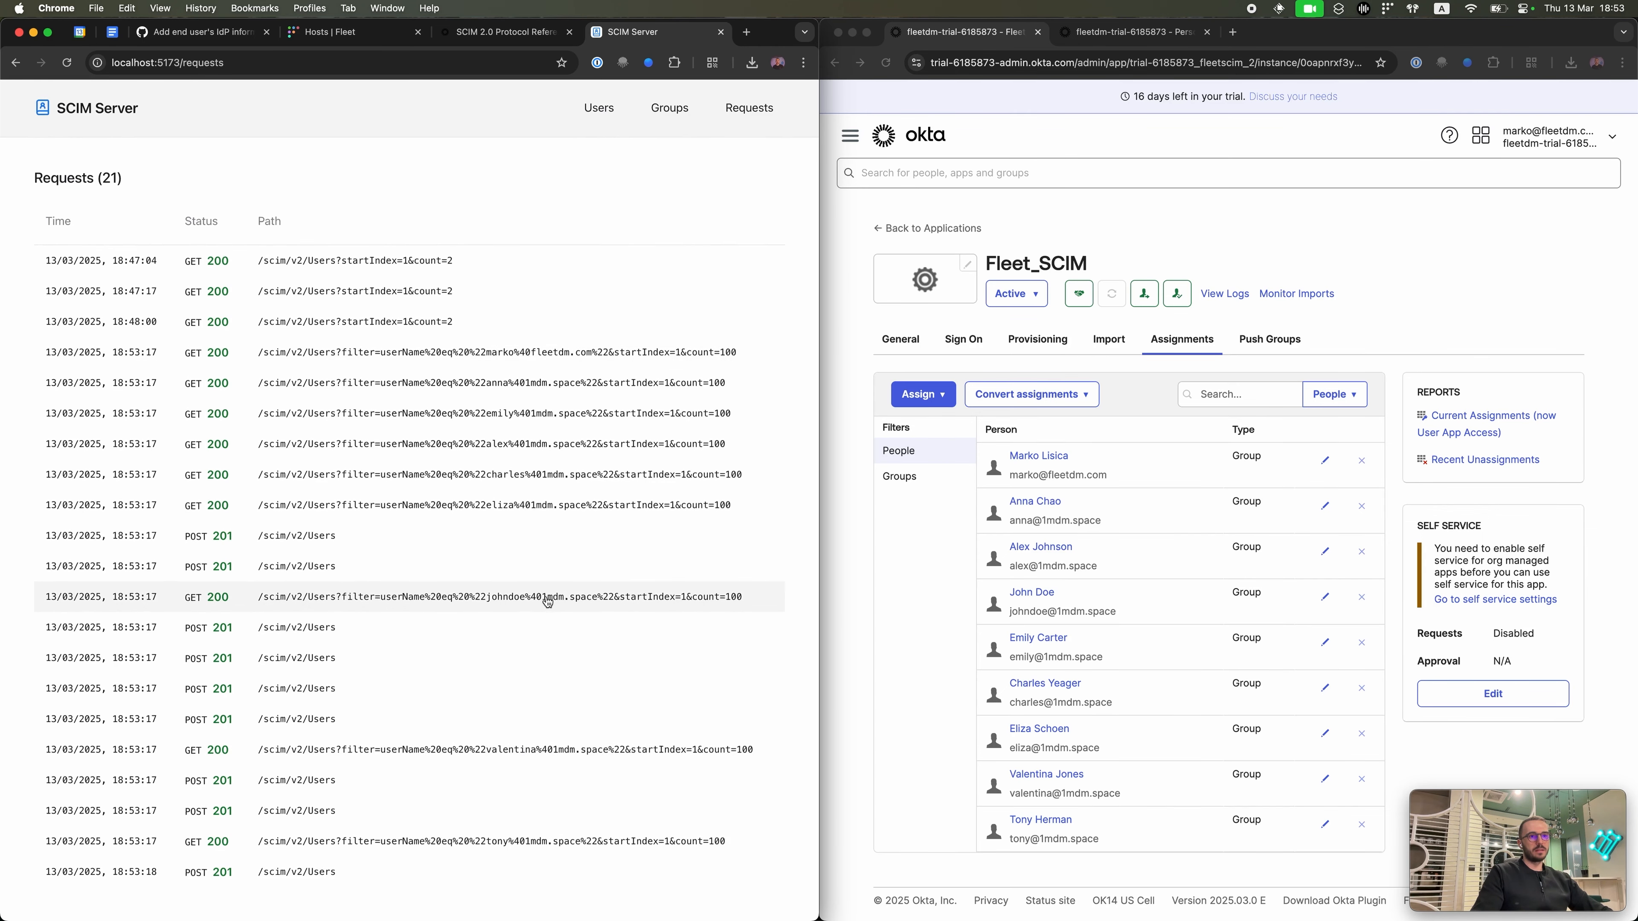
scroll(548, 601, "up", 1)
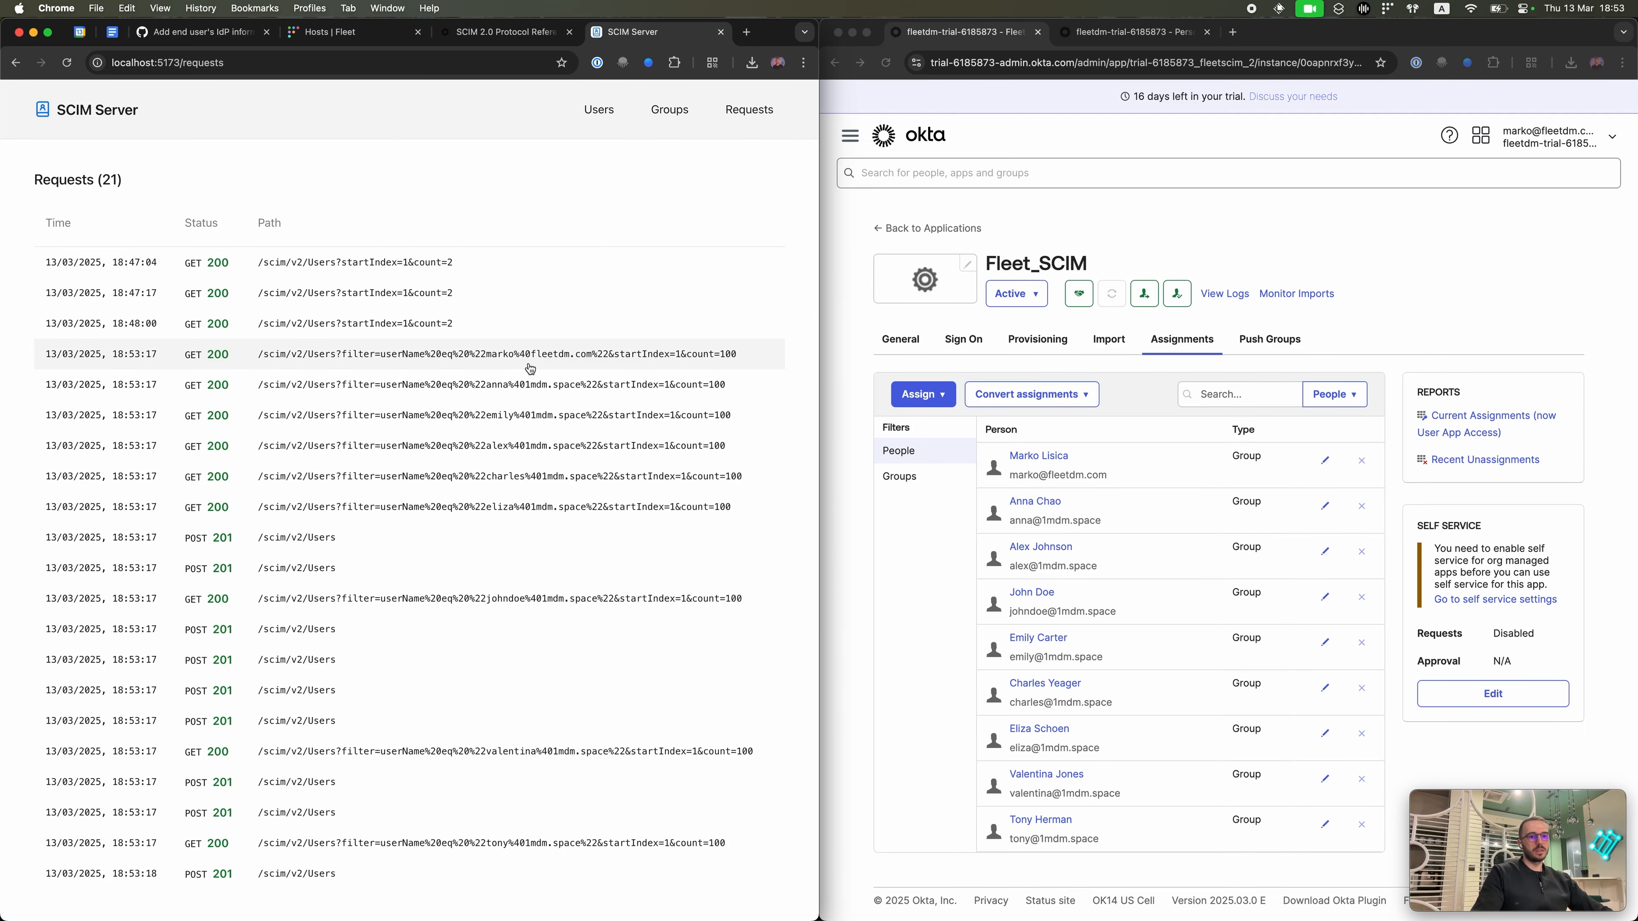
key("ctrl+Up")
left_click(268, 560)
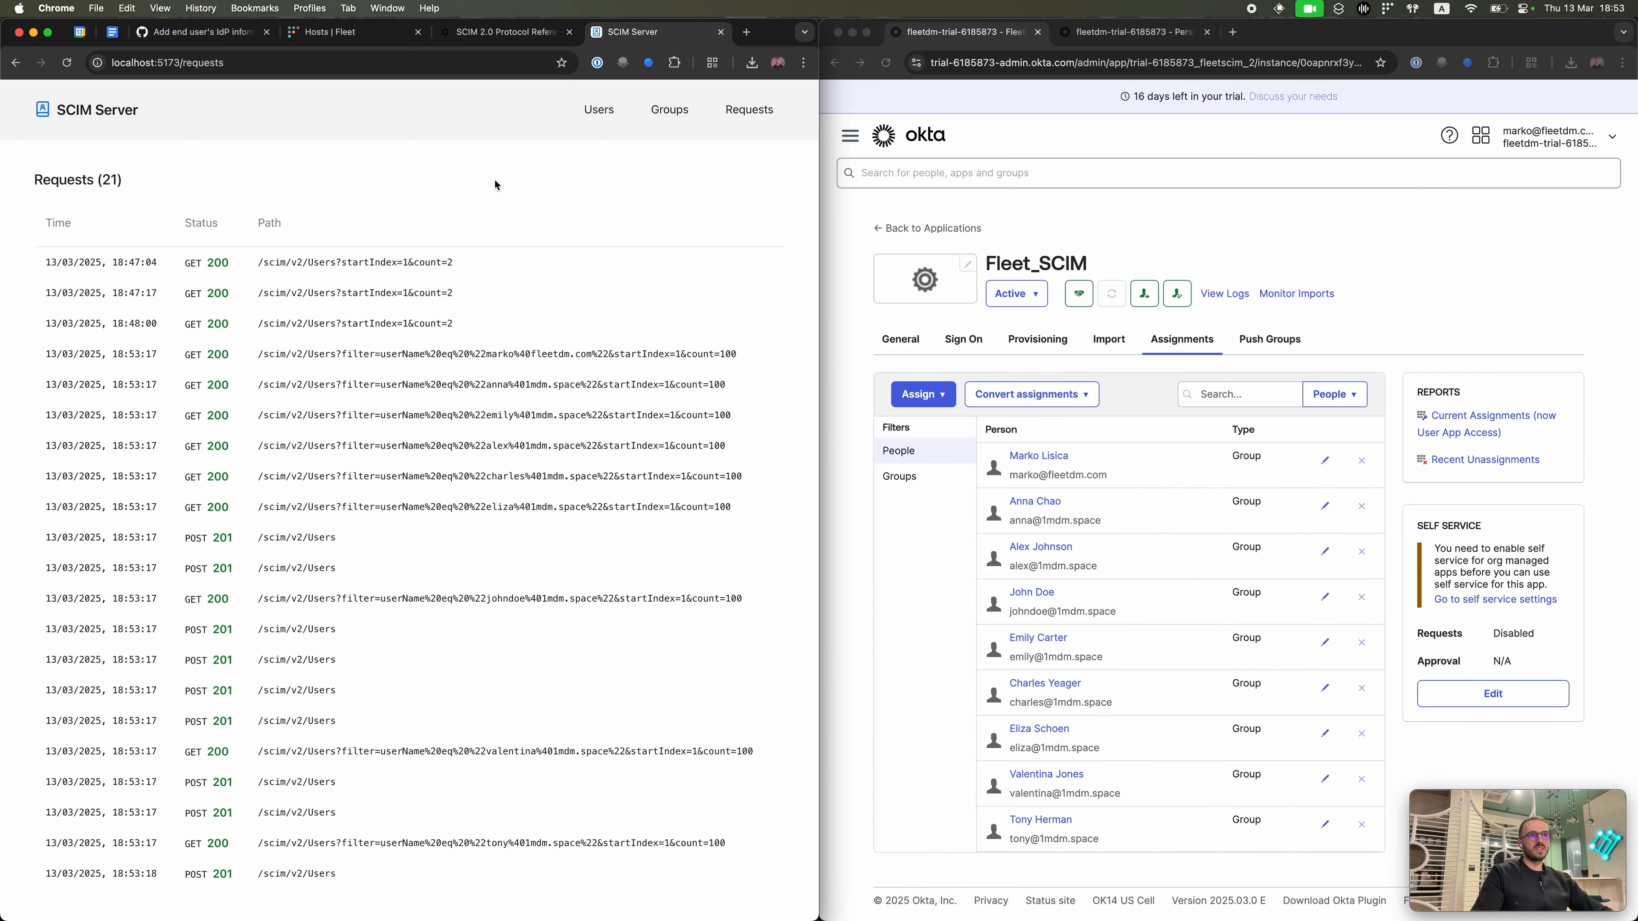
left_click(589, 110)
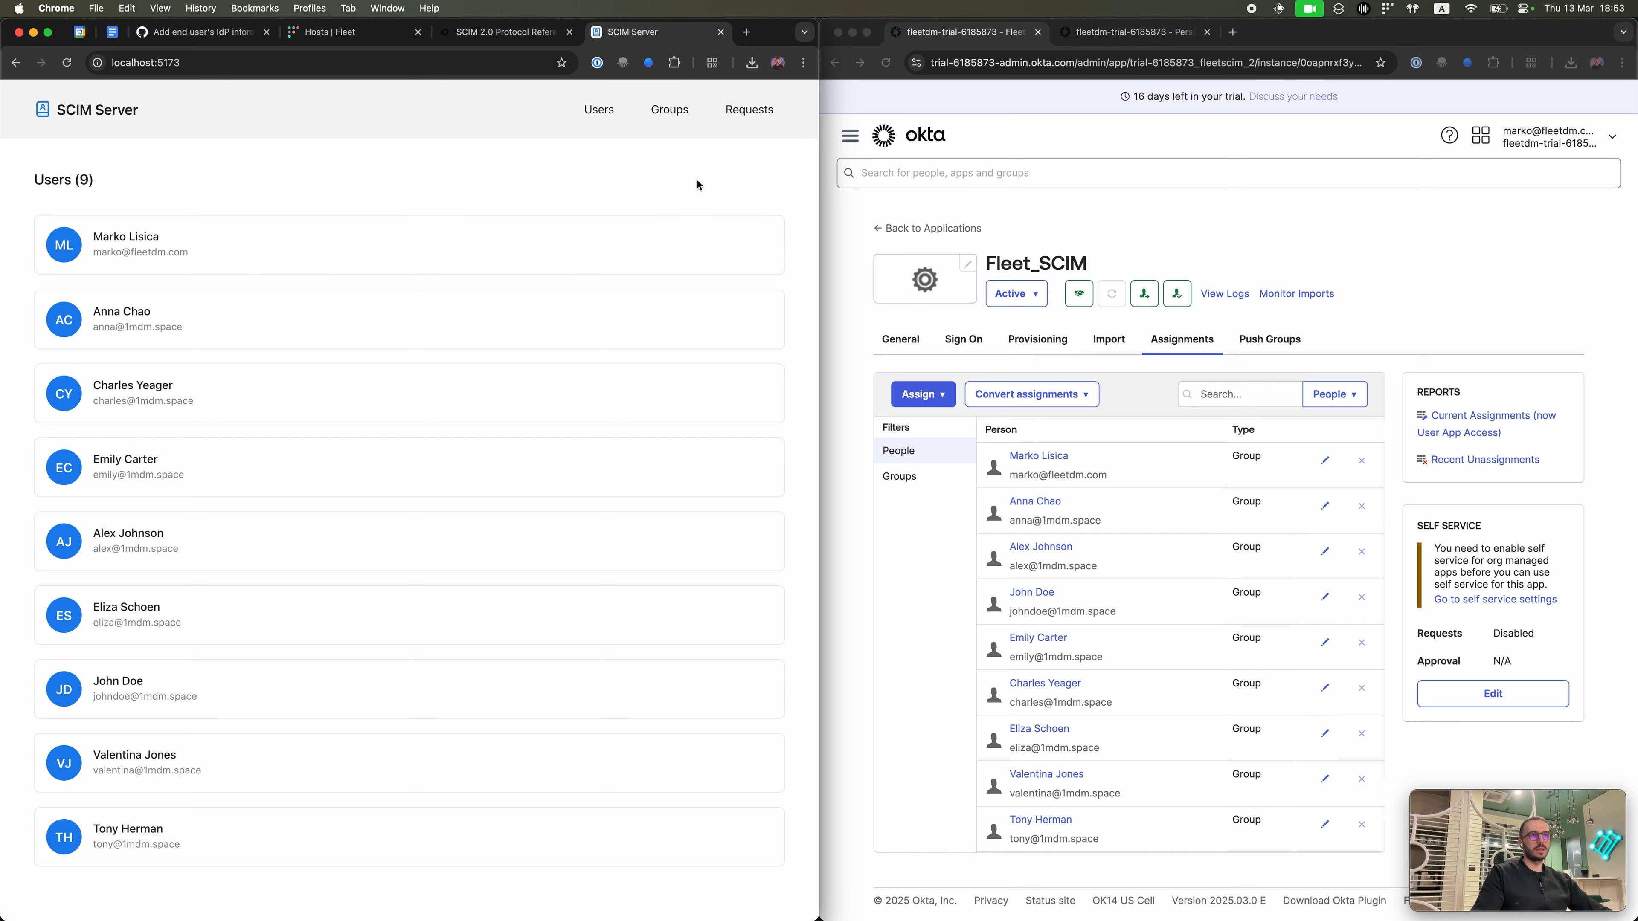
left_click(664, 123)
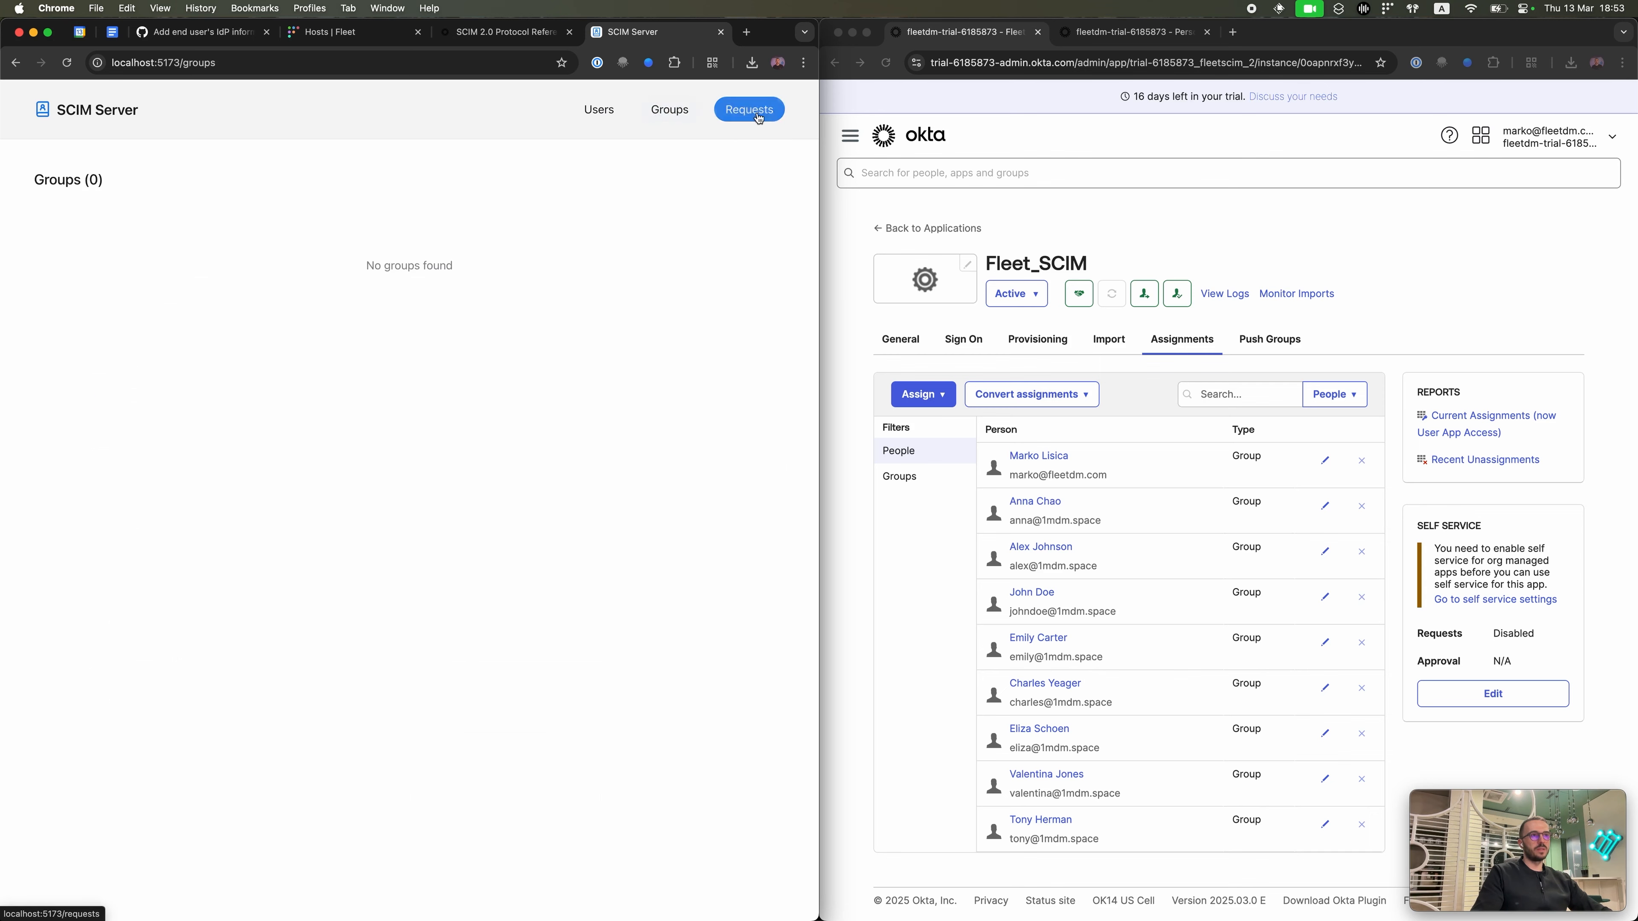
left_click(599, 111)
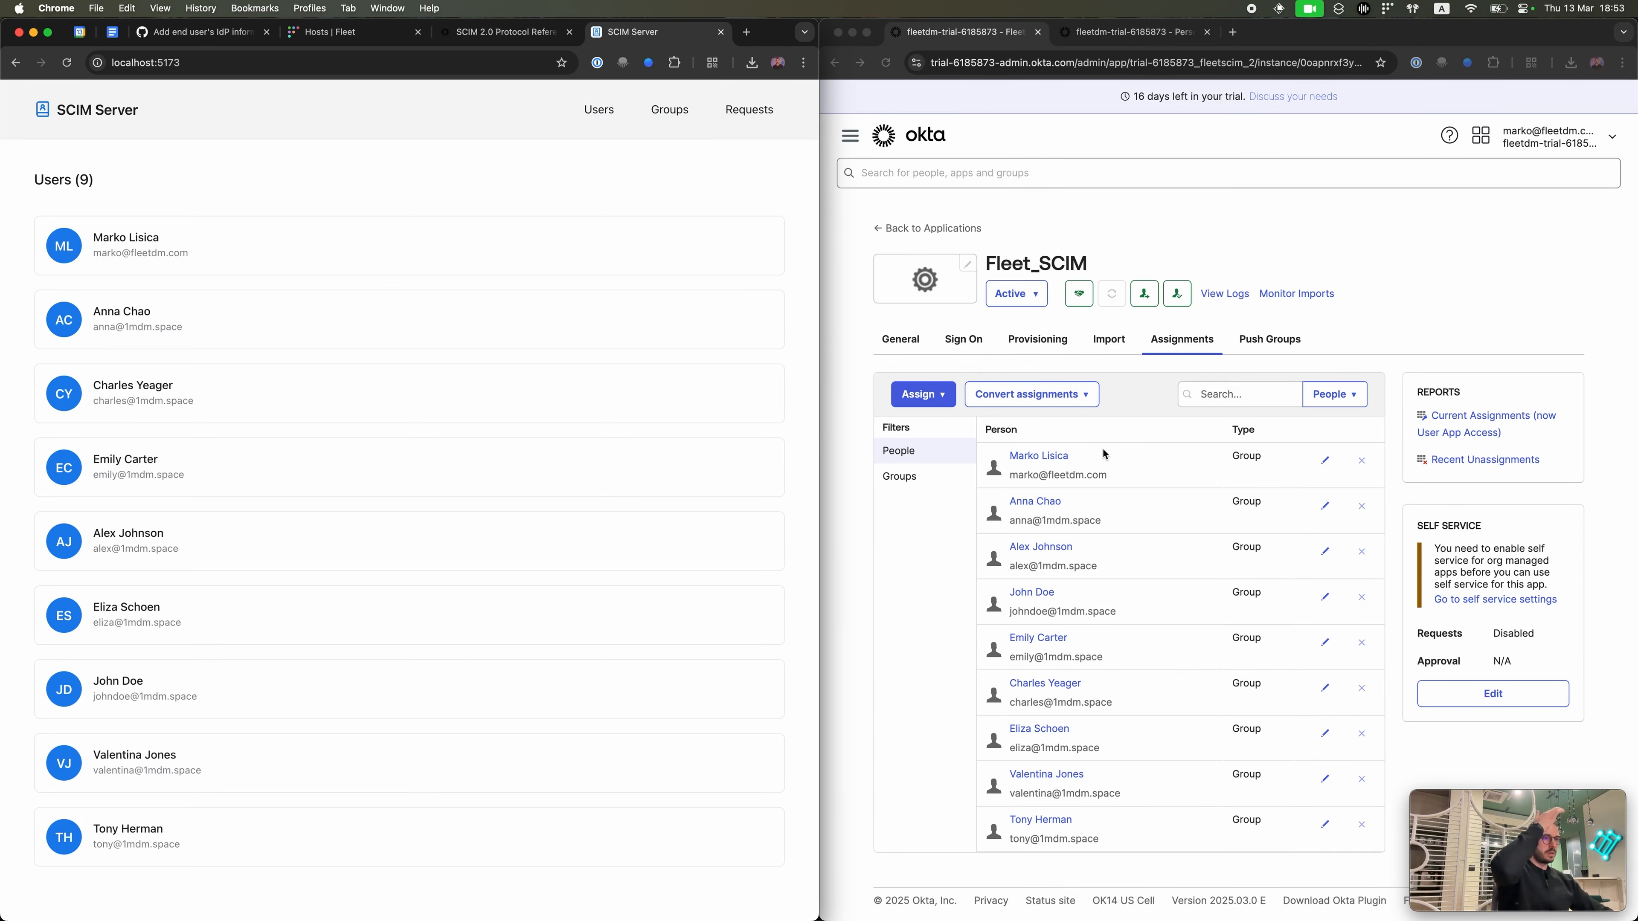
left_click(906, 477)
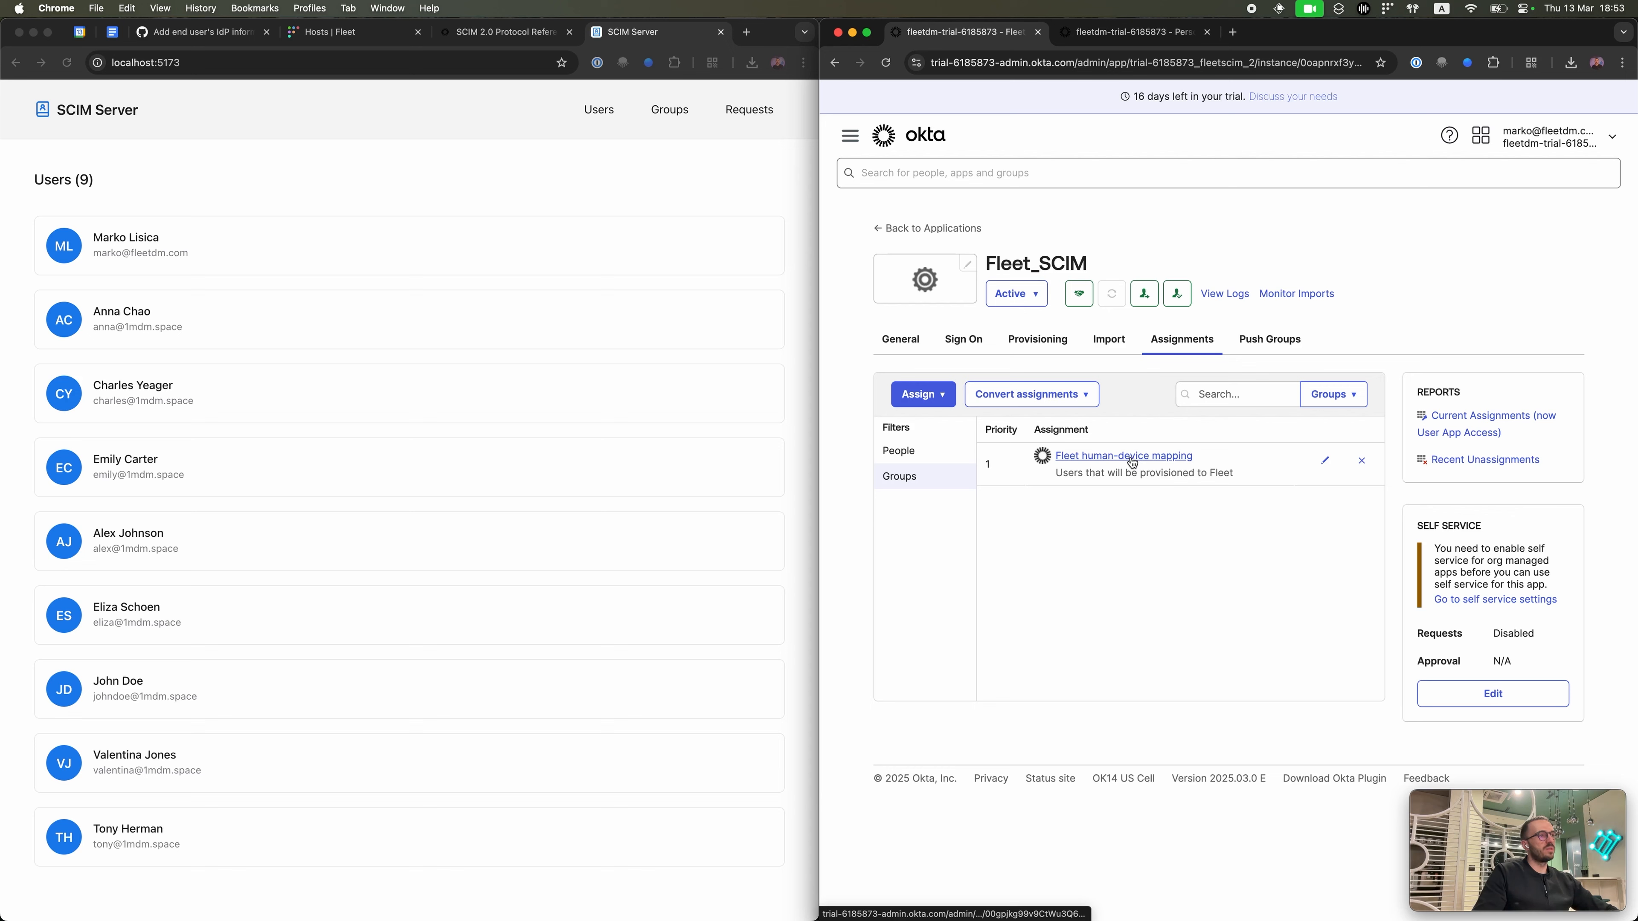
Step: Push the Engineering group to Fleet_SCIM, found by name, and start adding another group
left_click(1290, 340)
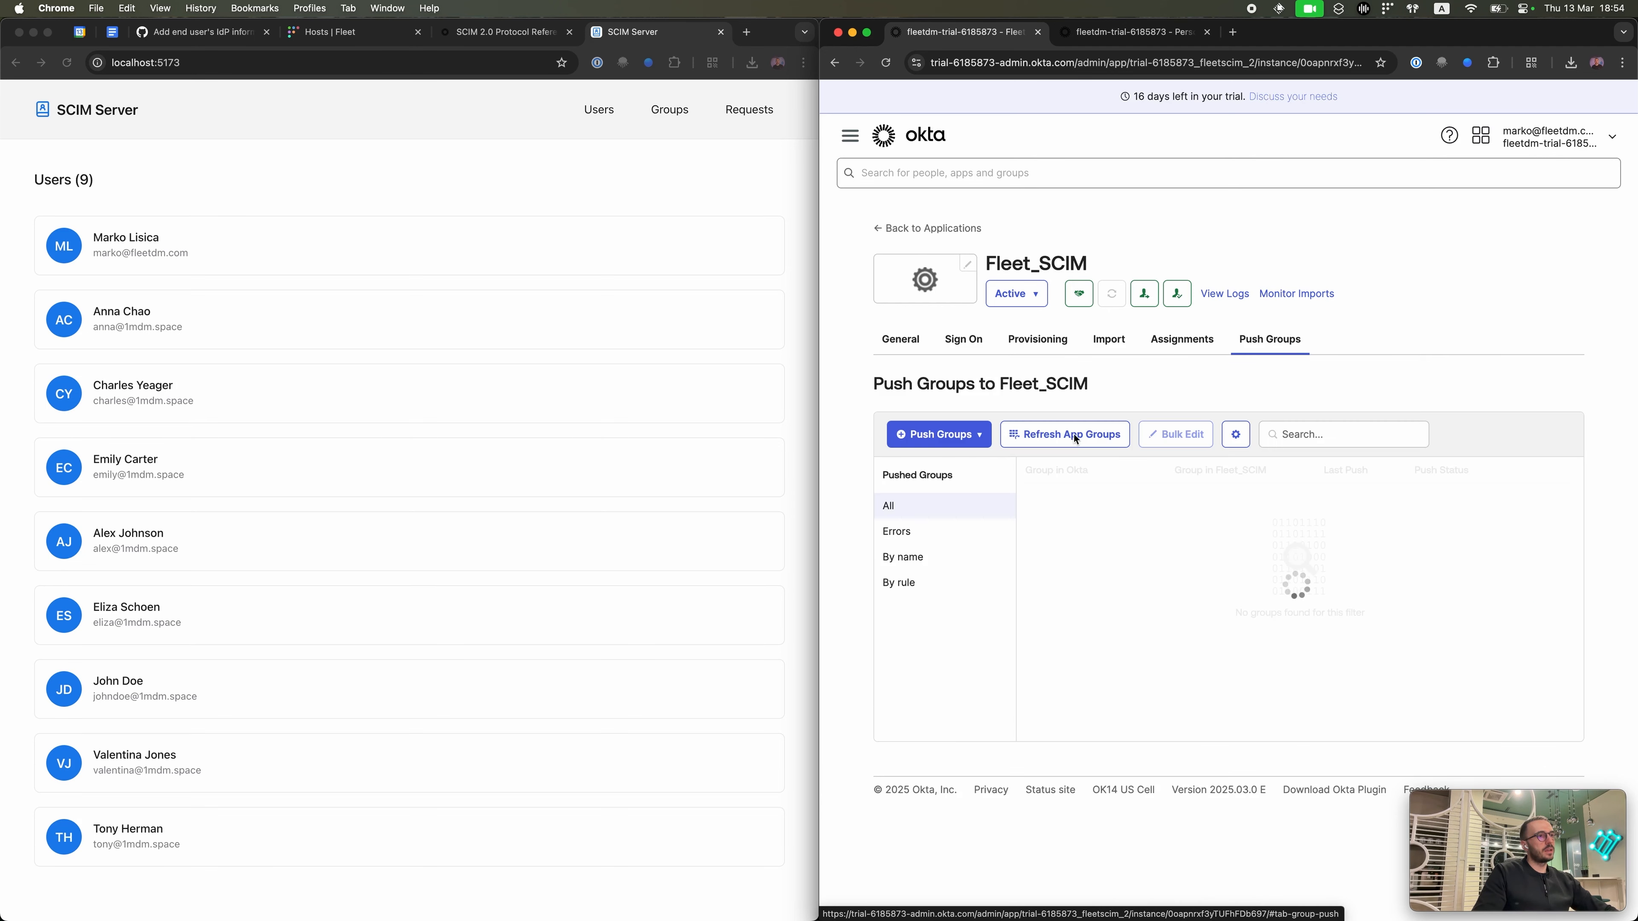
left_click(972, 434)
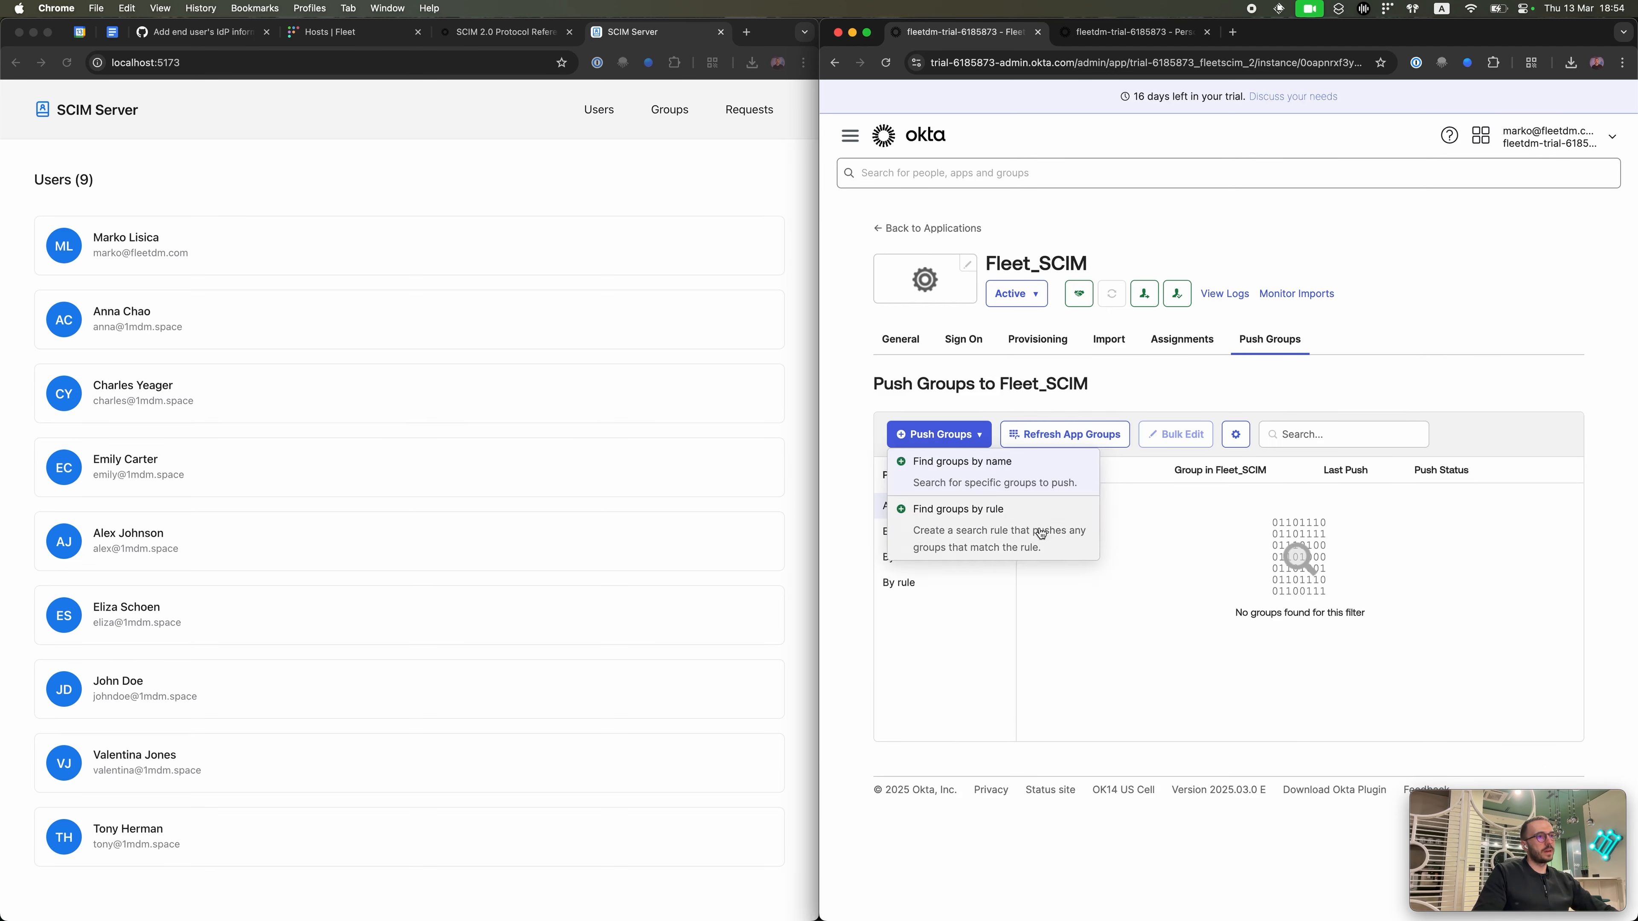
left_click(1010, 469)
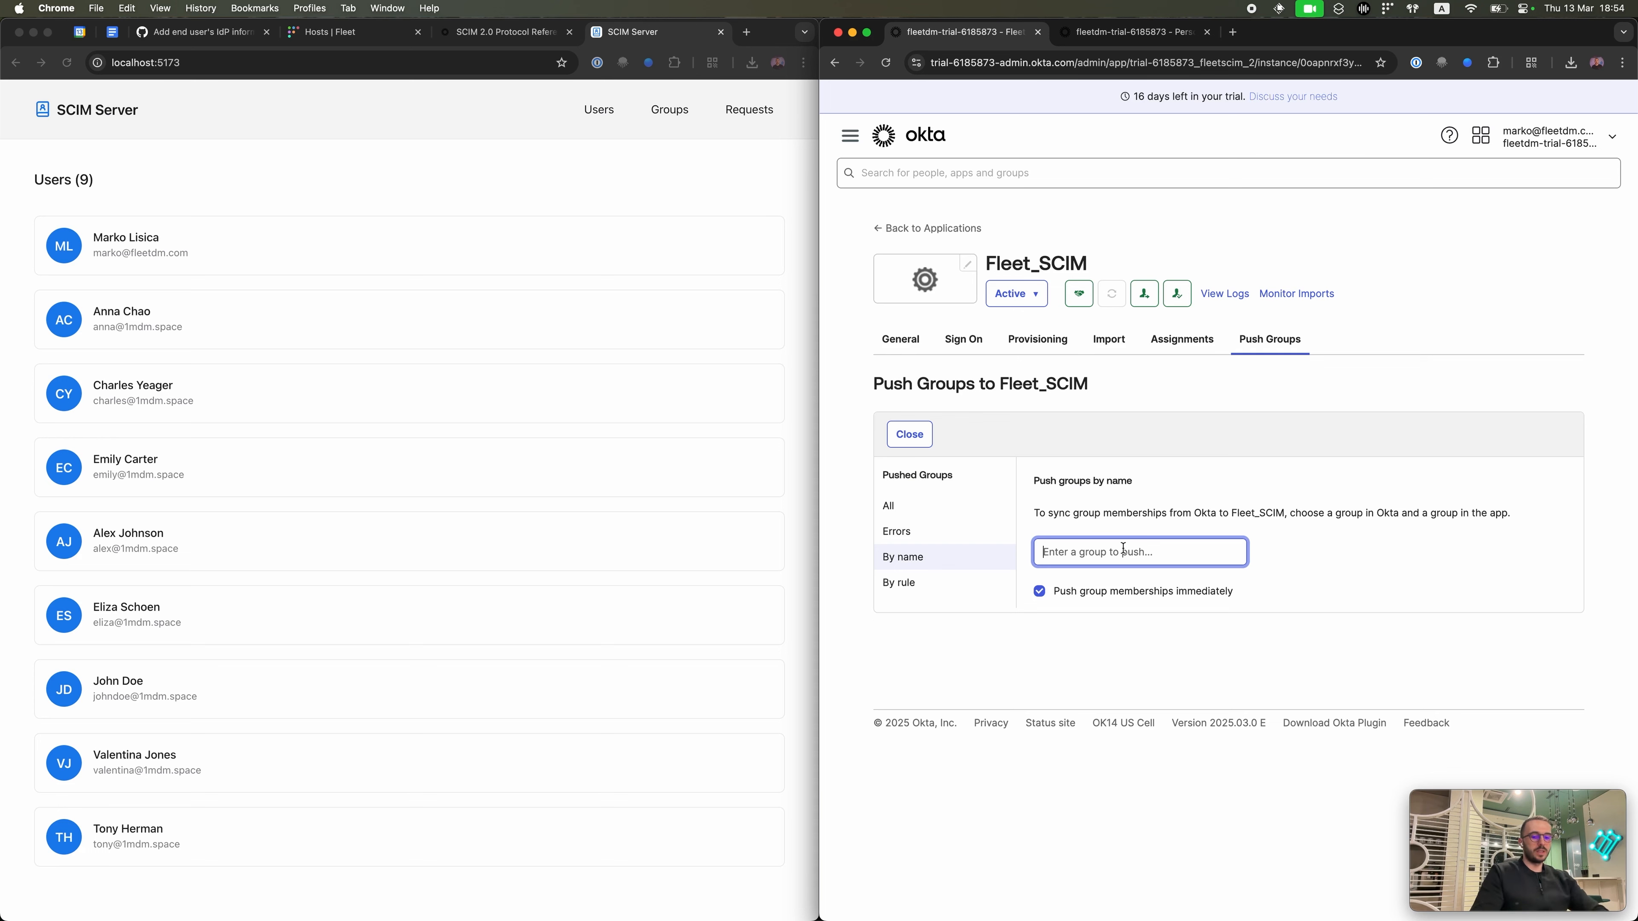
type("enginee")
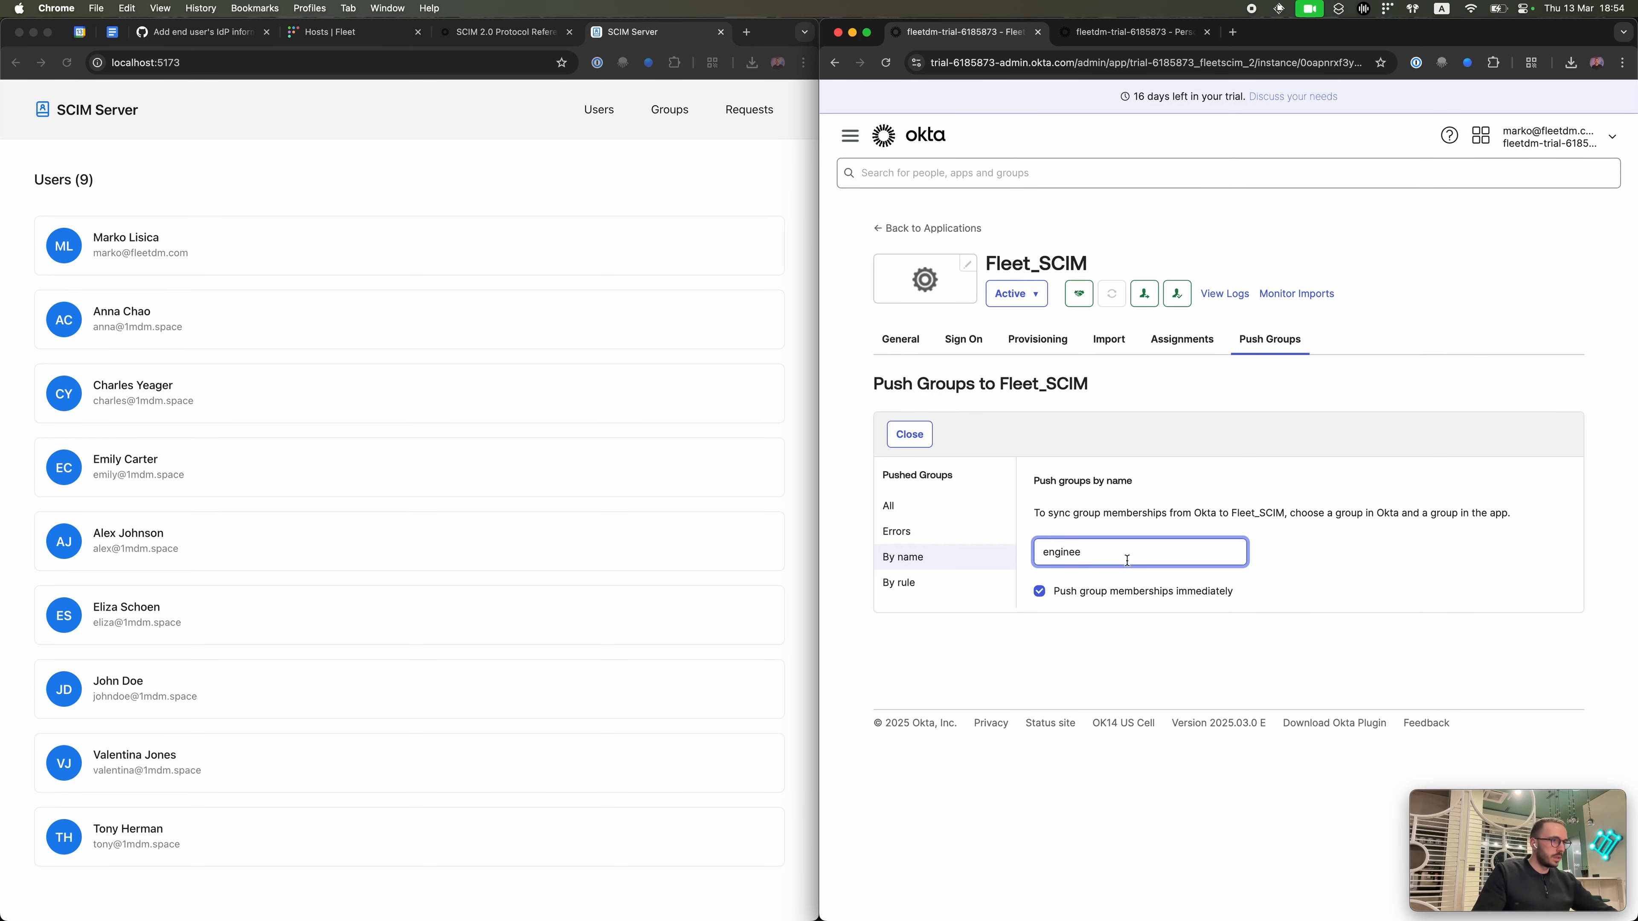
left_click(1128, 581)
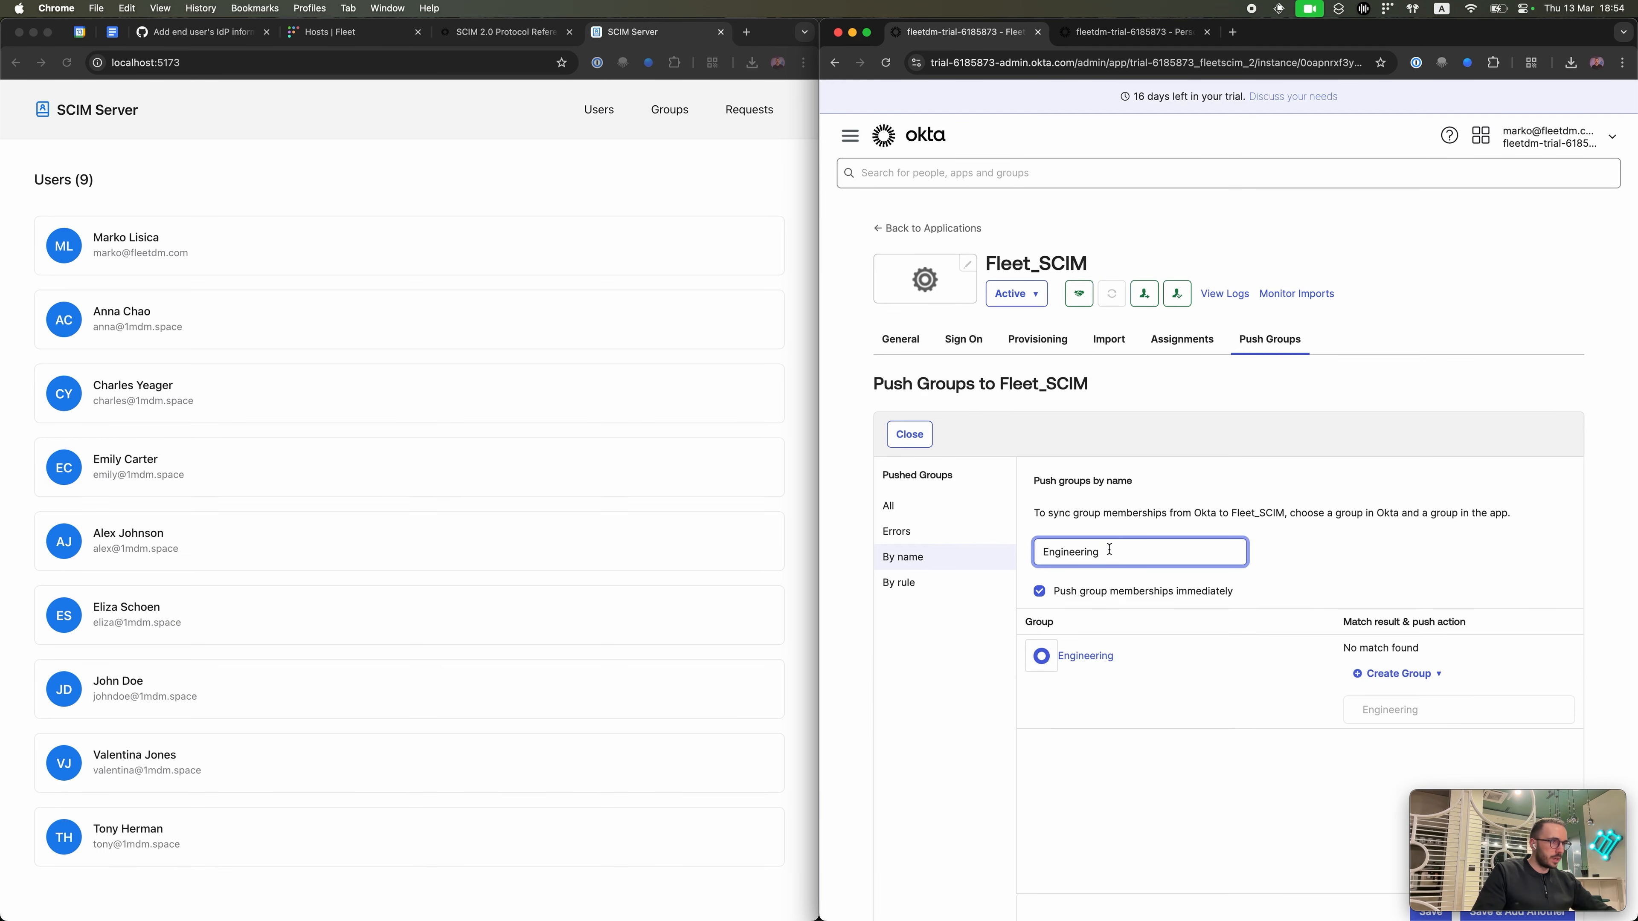
scroll(1198, 579, "down", 3)
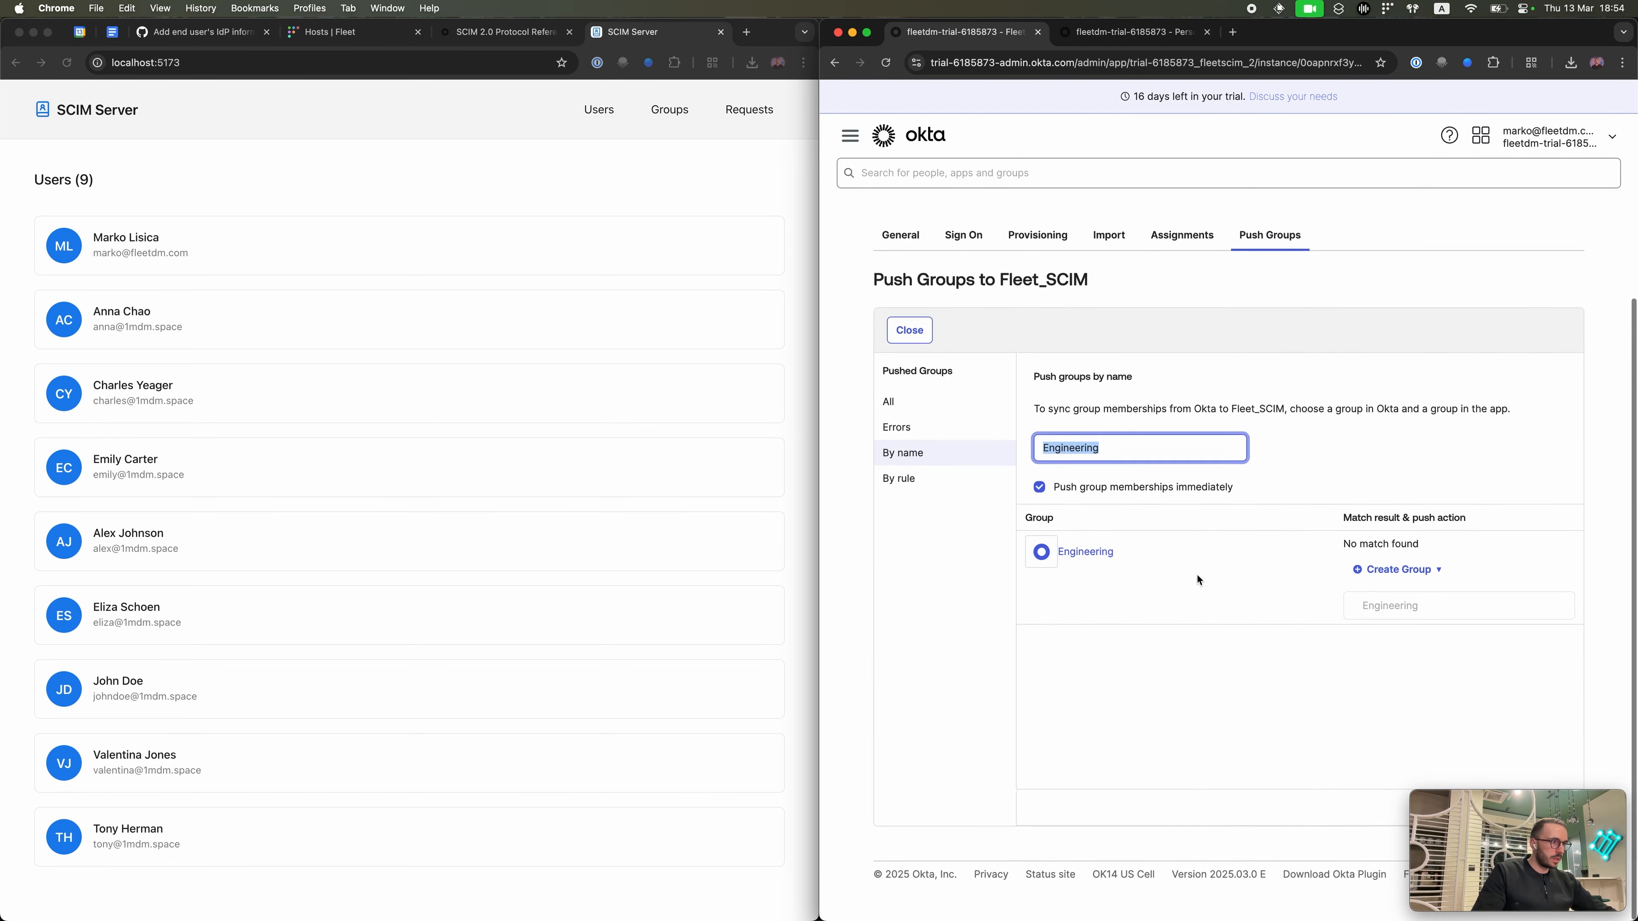
left_click(1516, 853)
left_click_drag(1504, 820, 1228, 811)
left_click(1501, 810)
left_click(1503, 809)
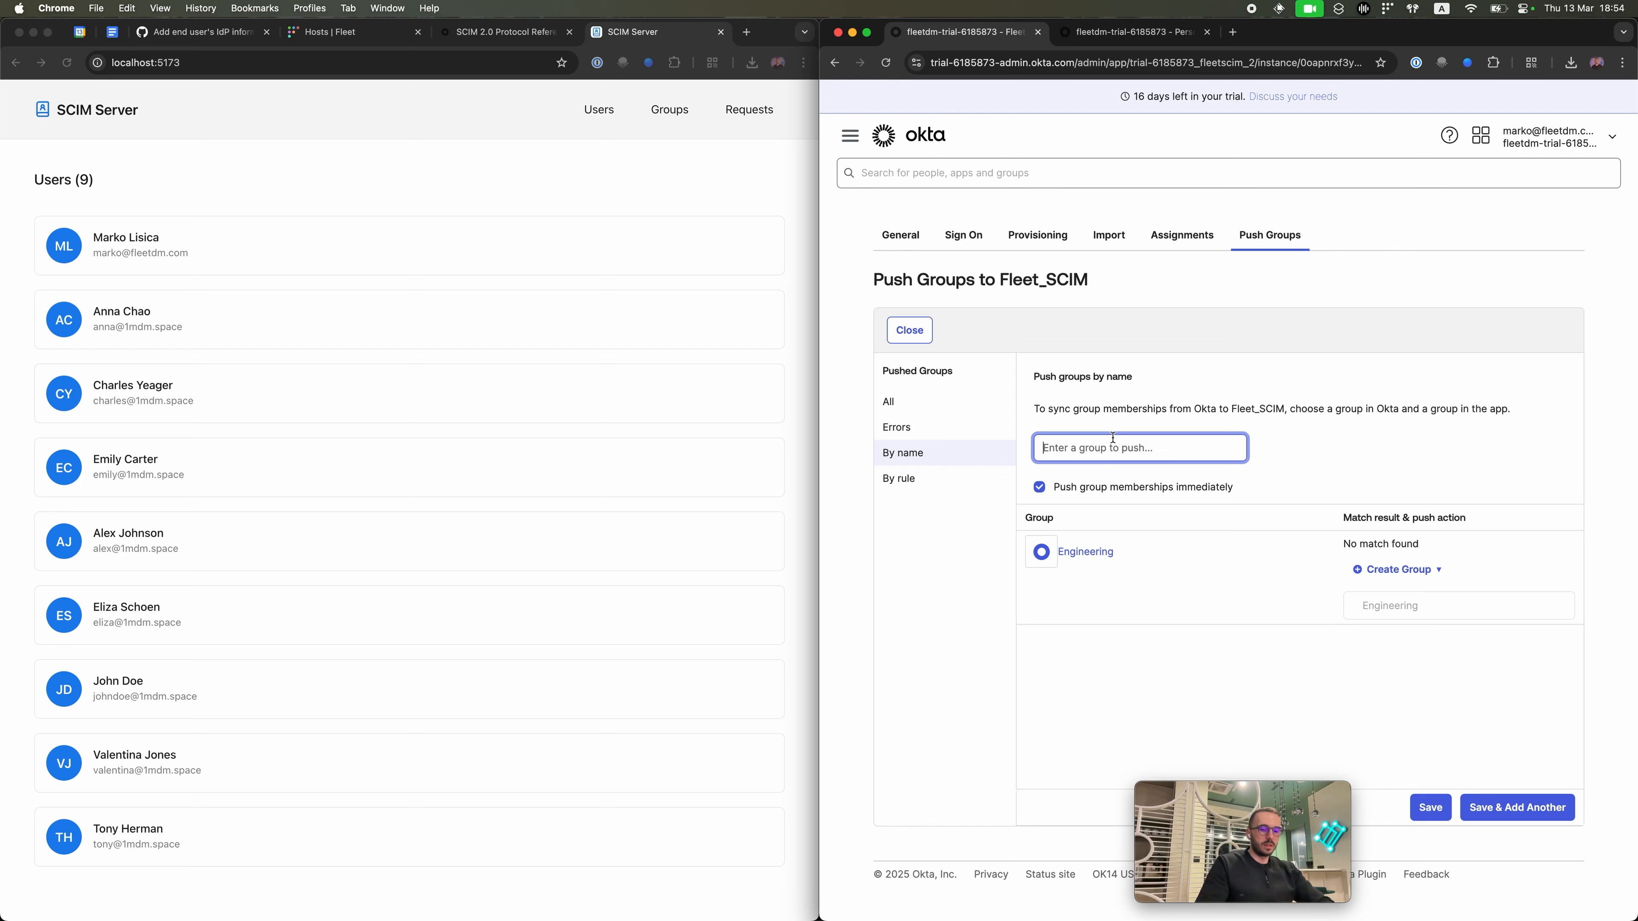
Step: Push the Product and Designers groups, then view the groups on the SCIM server
type("Product")
left_click(1073, 476)
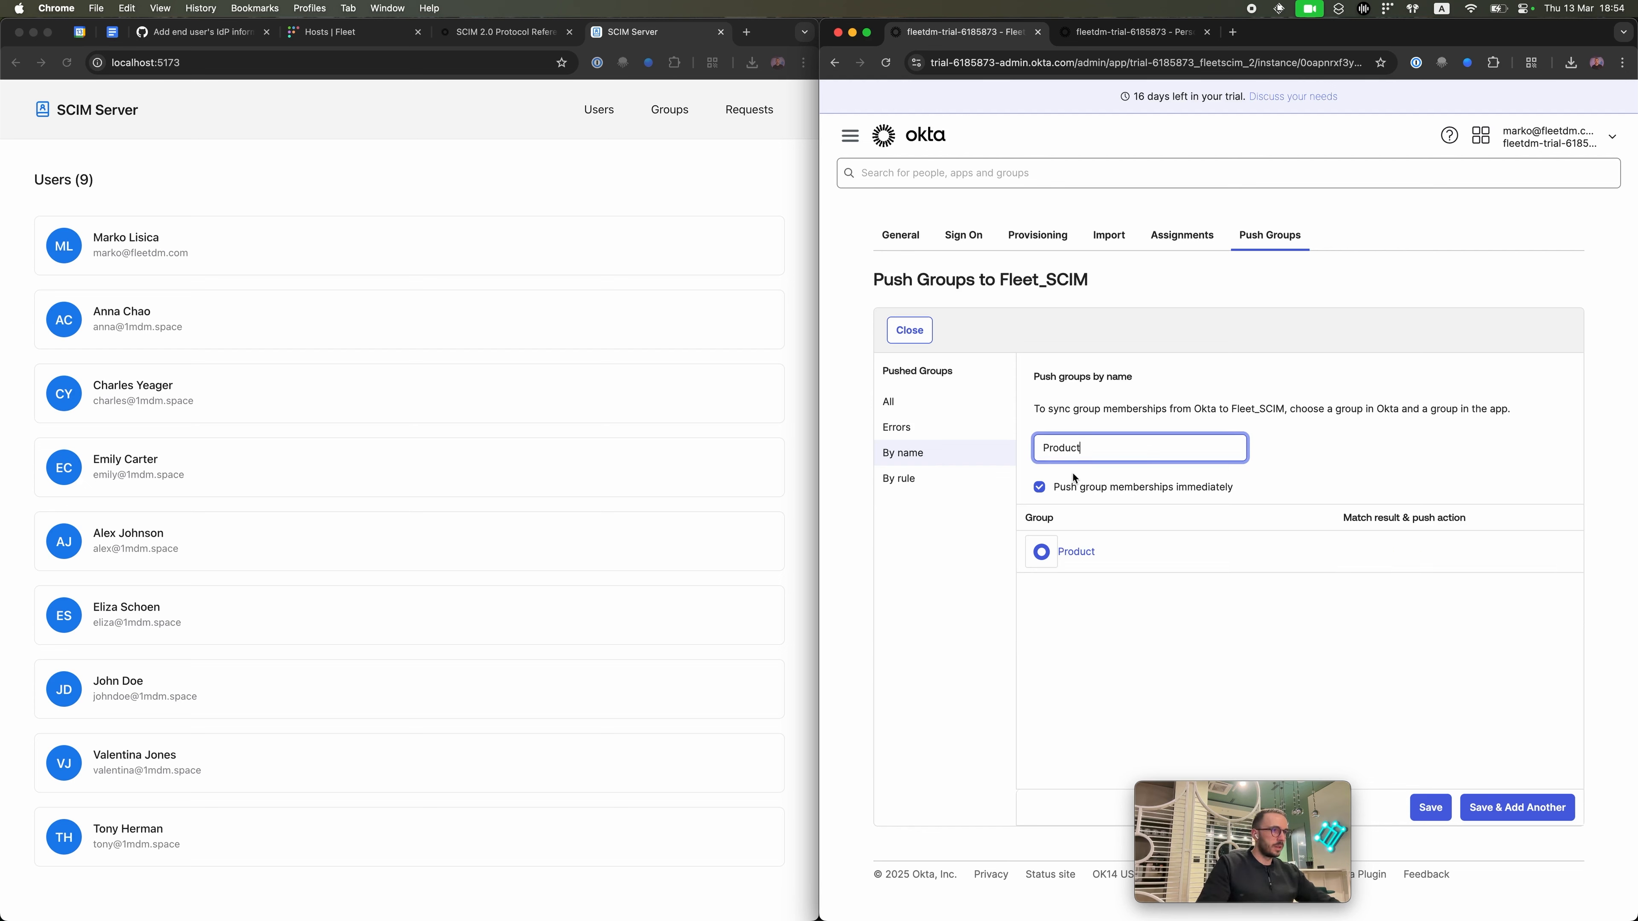
left_click(1512, 807)
type("design")
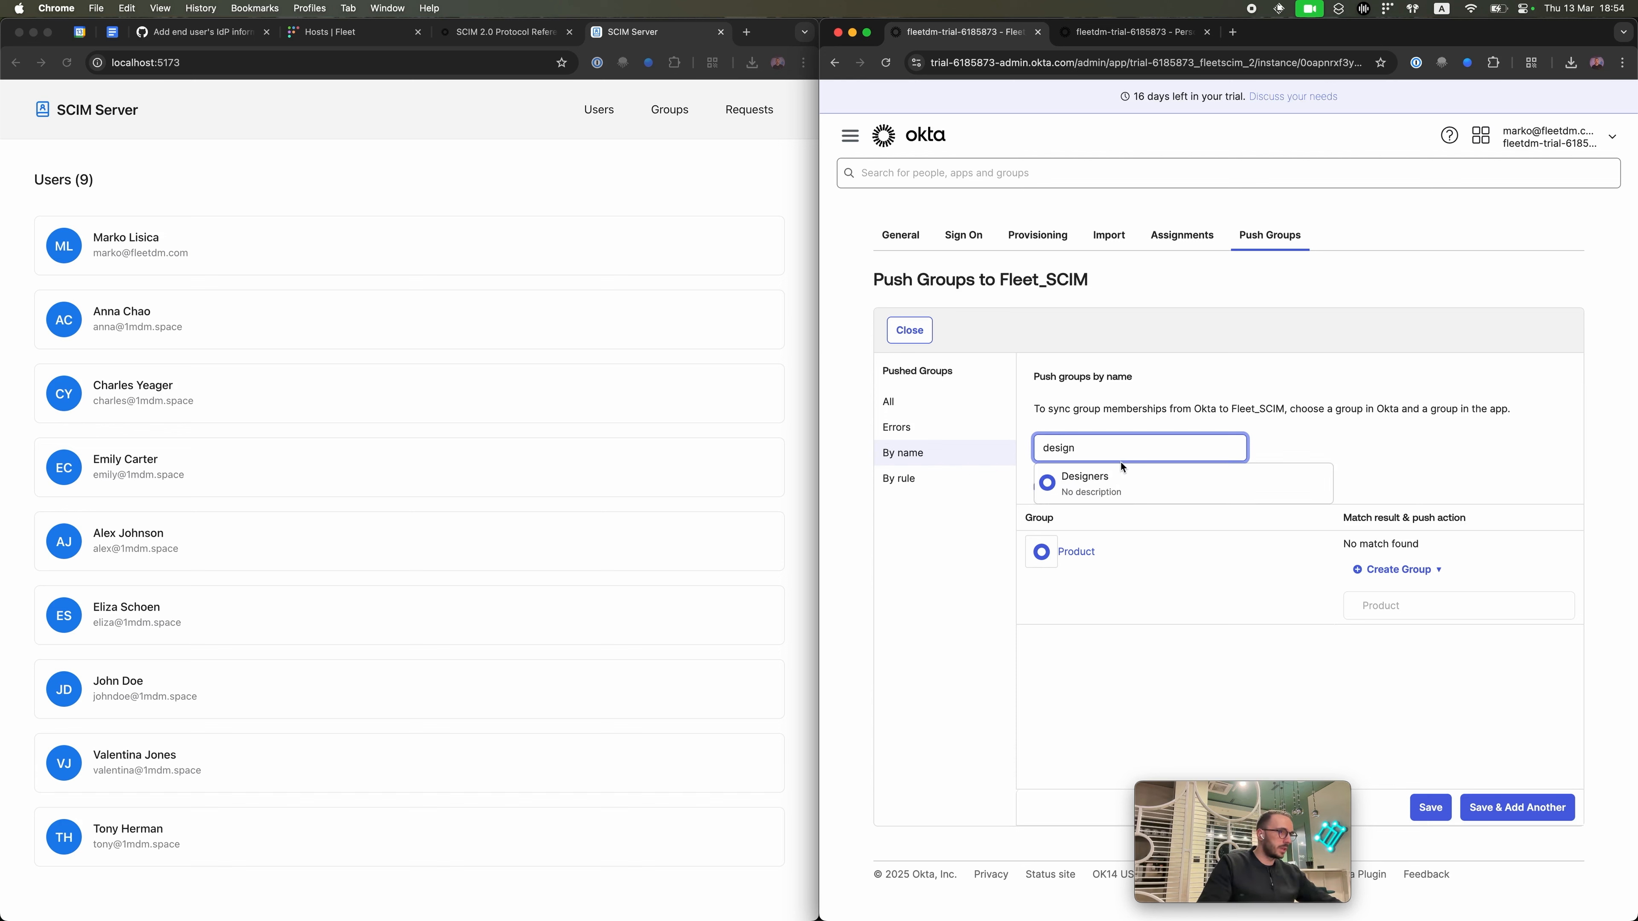
left_click(1121, 479)
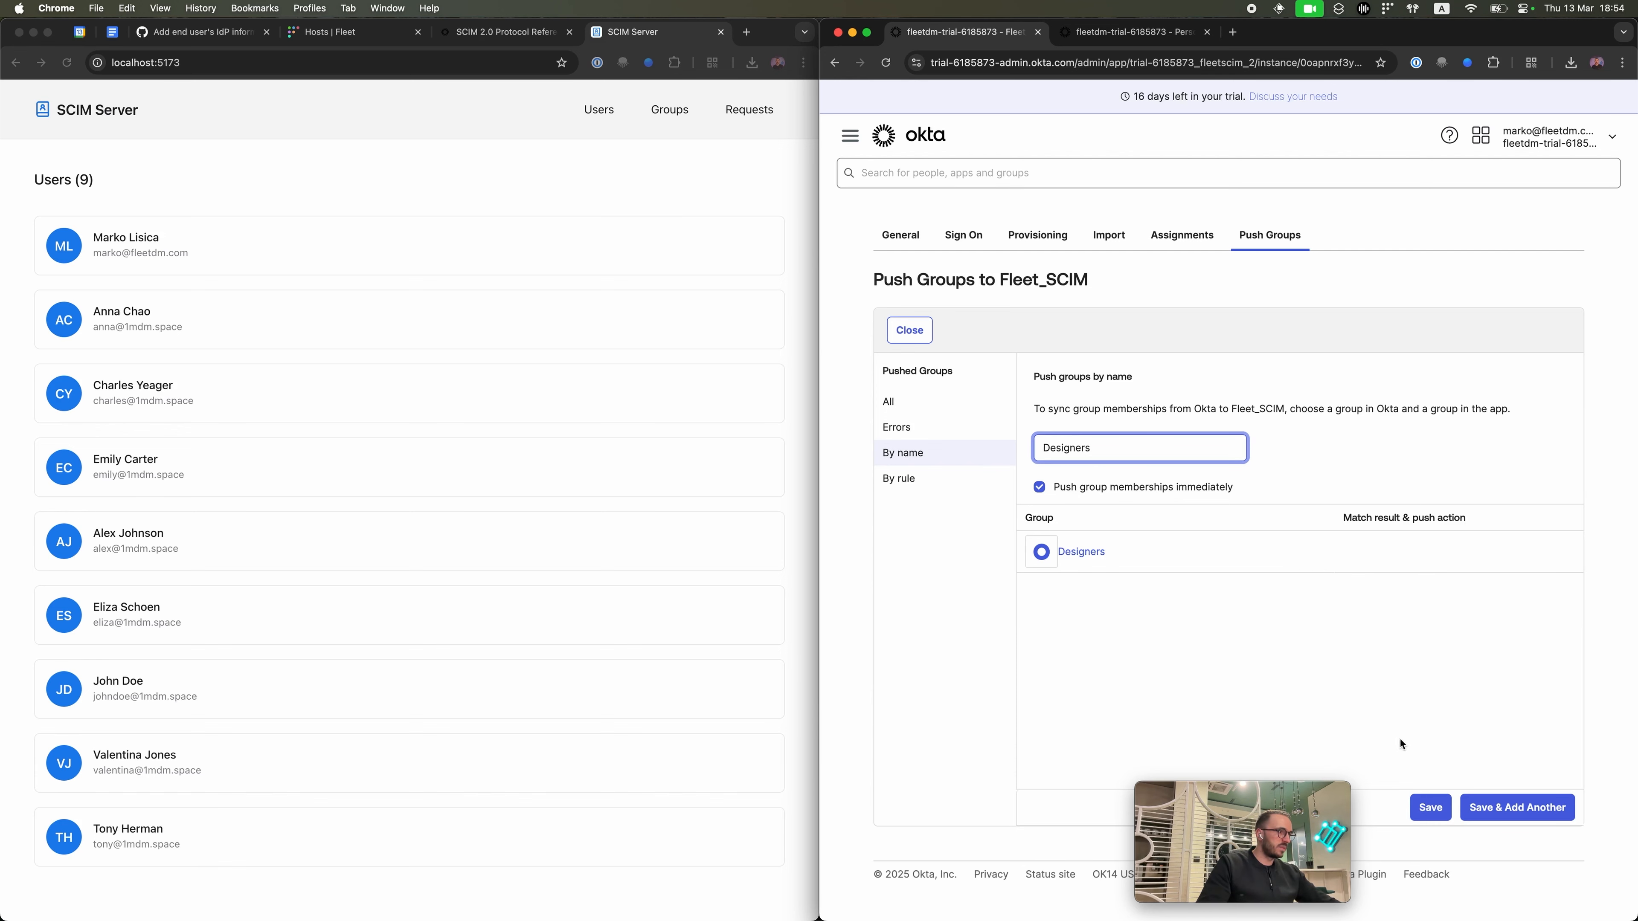
left_click(1516, 807)
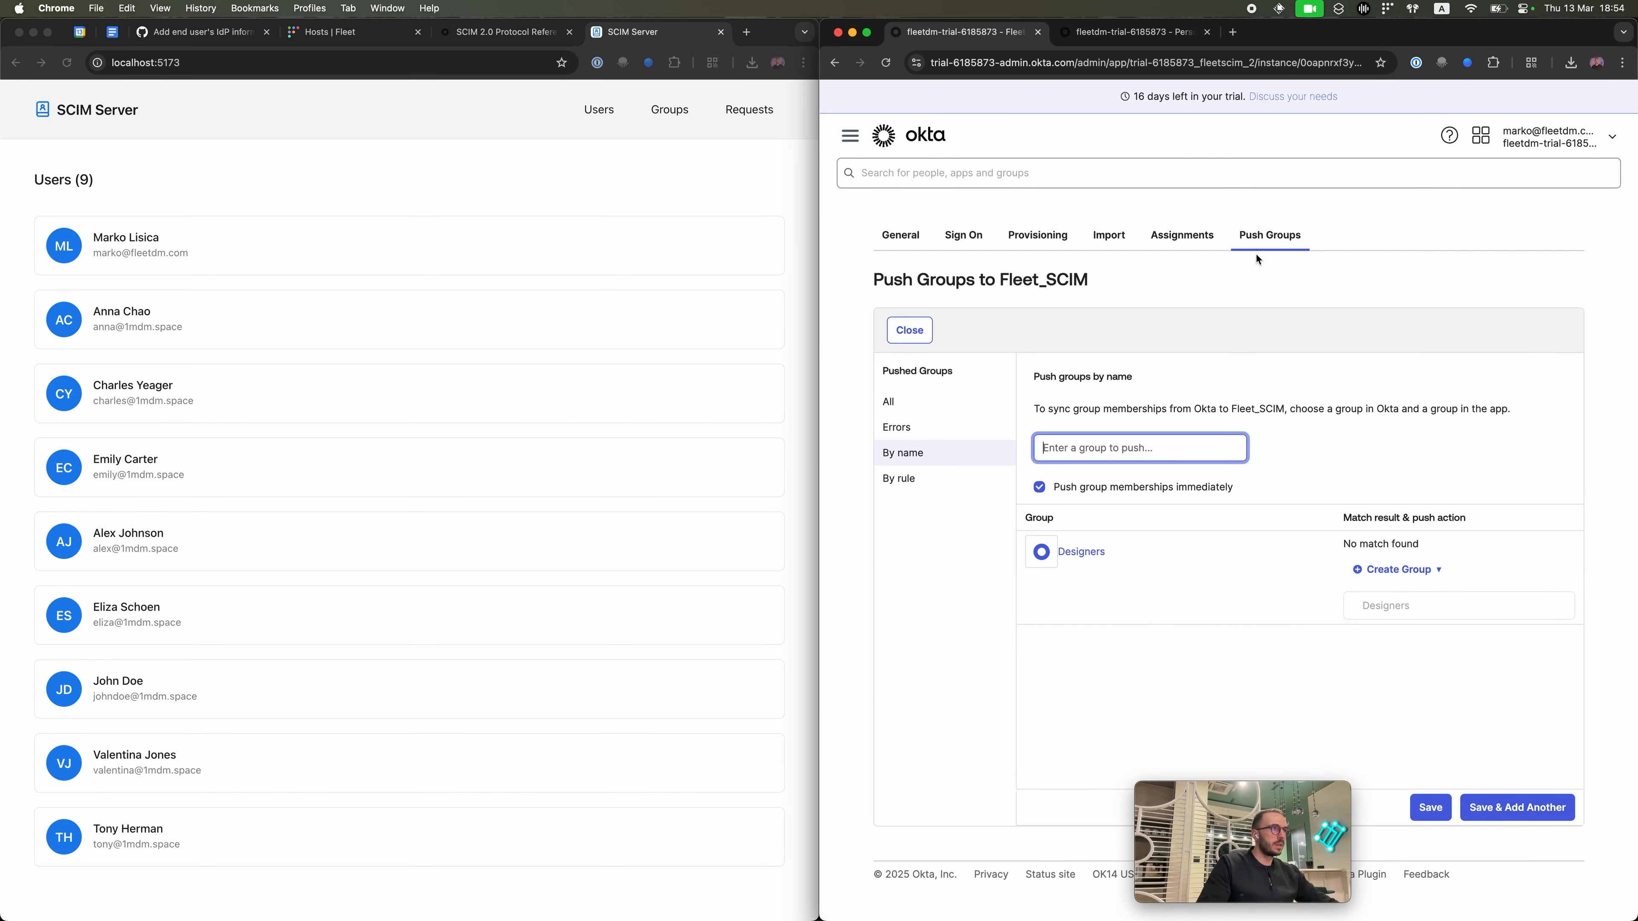
left_click(909, 330)
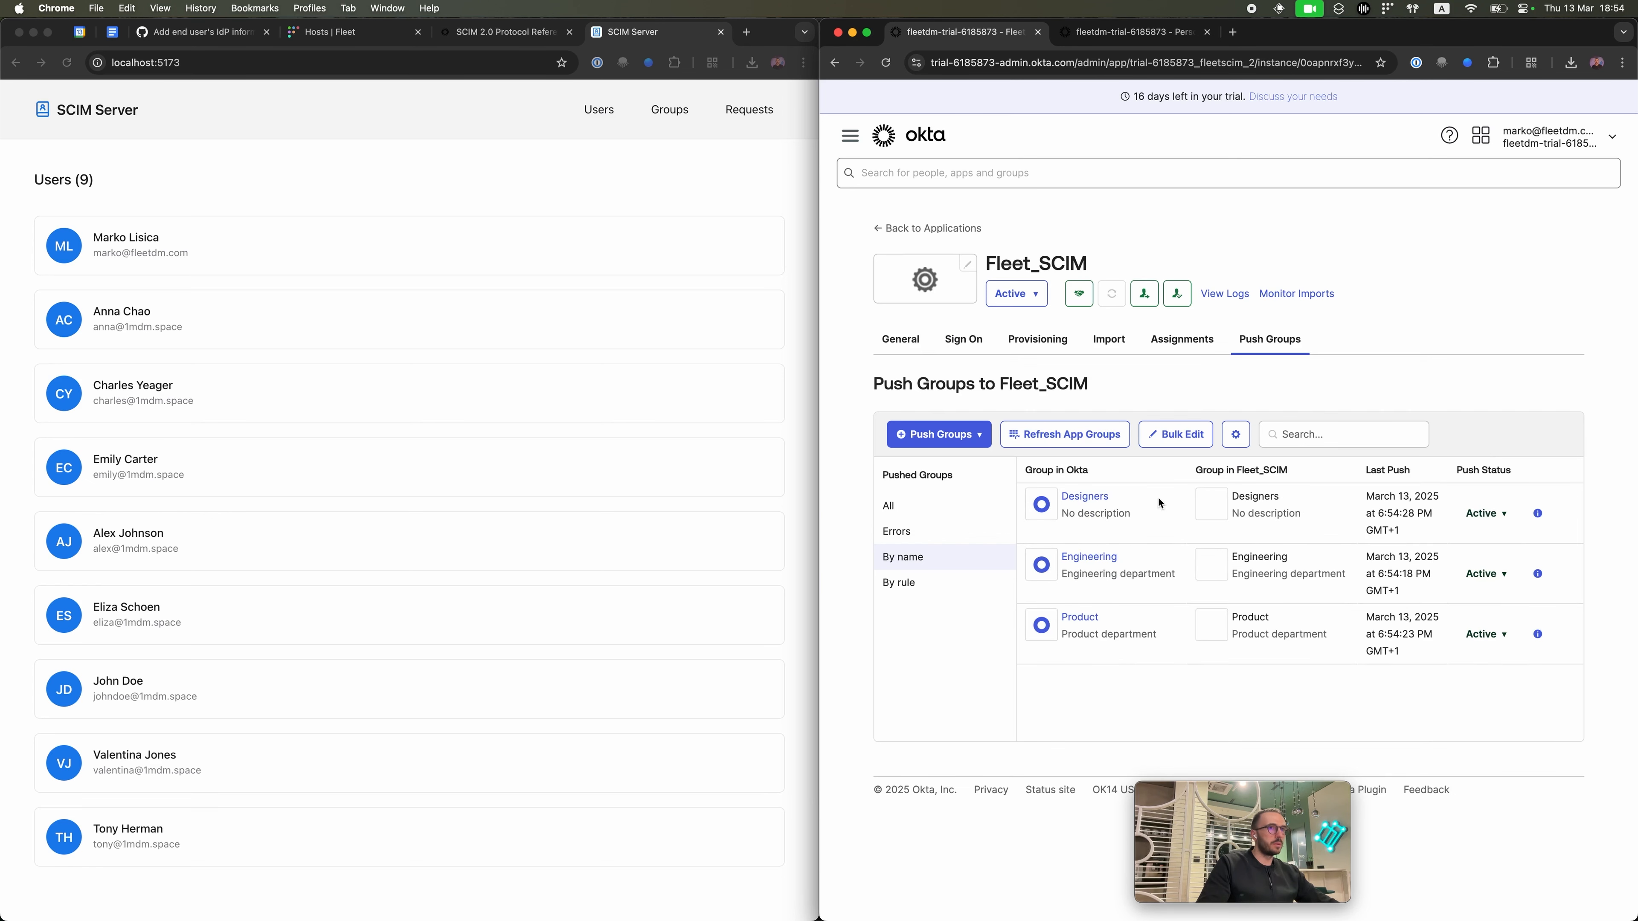
left_click(670, 110)
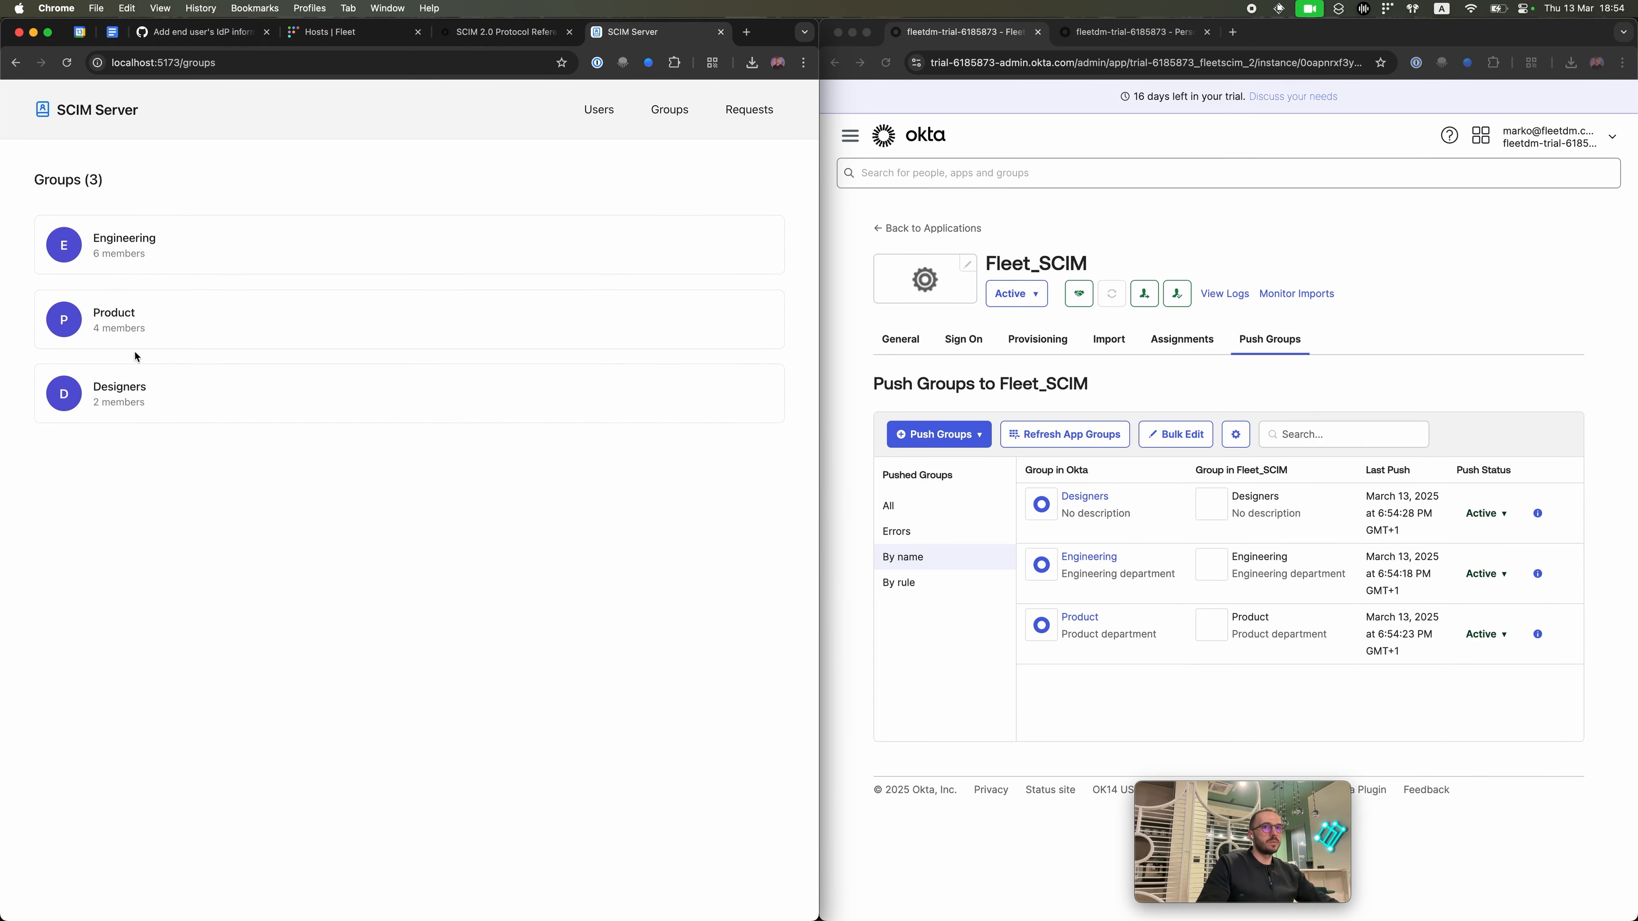
Step: Check the SCIM server's users, groups and request log, and inspect the latest group request
left_click(598, 110)
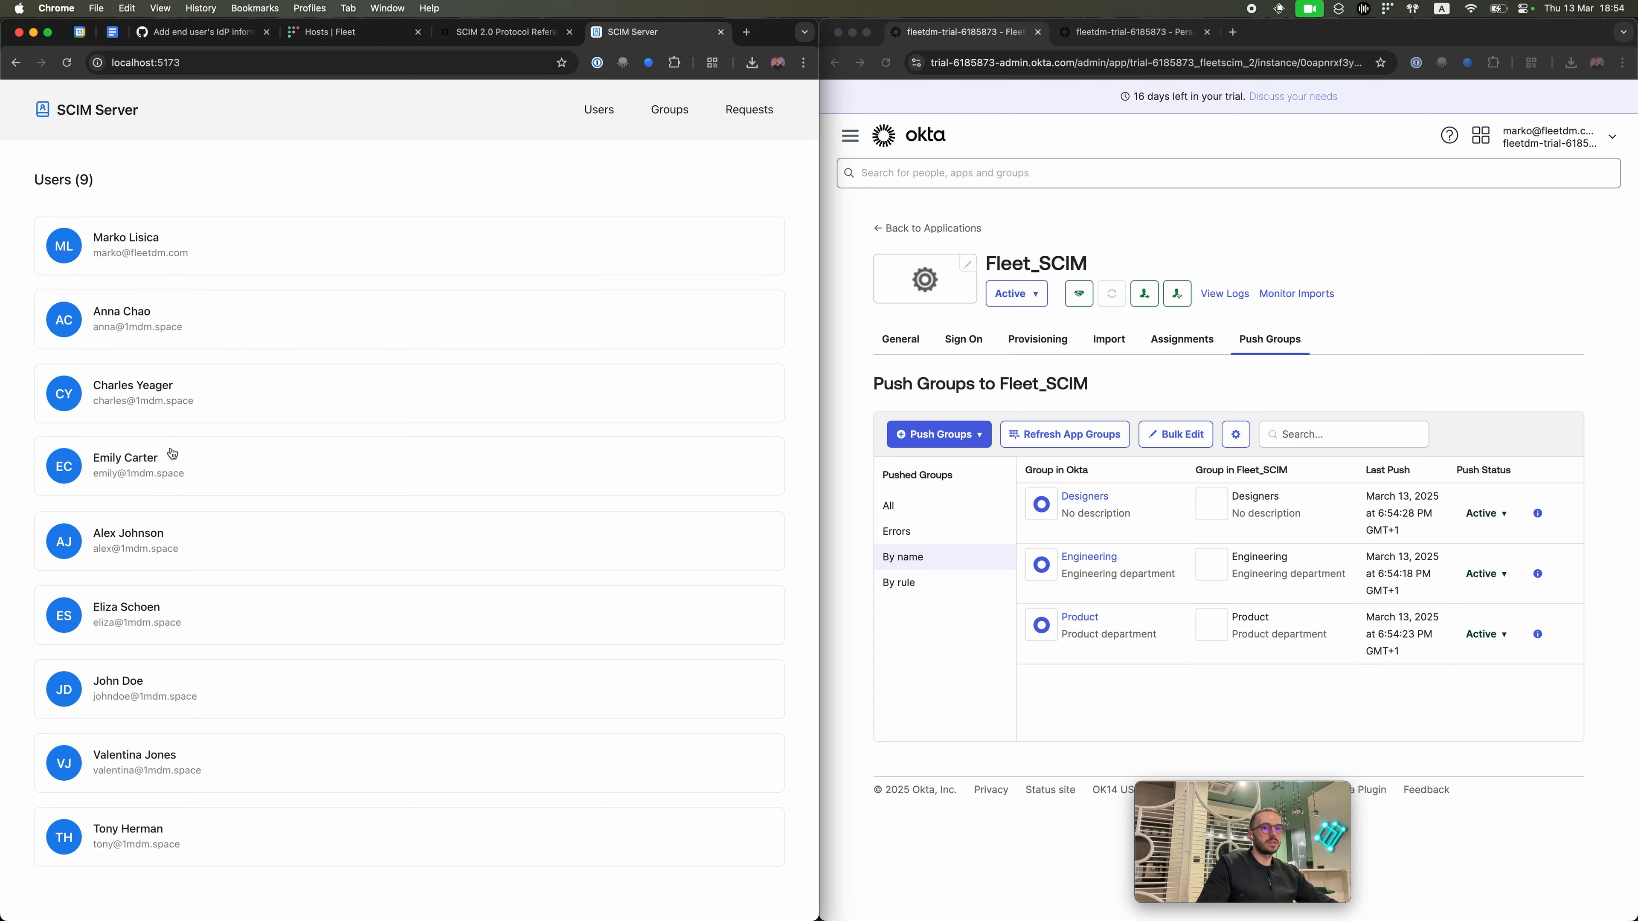
left_click(669, 109)
left_click(748, 110)
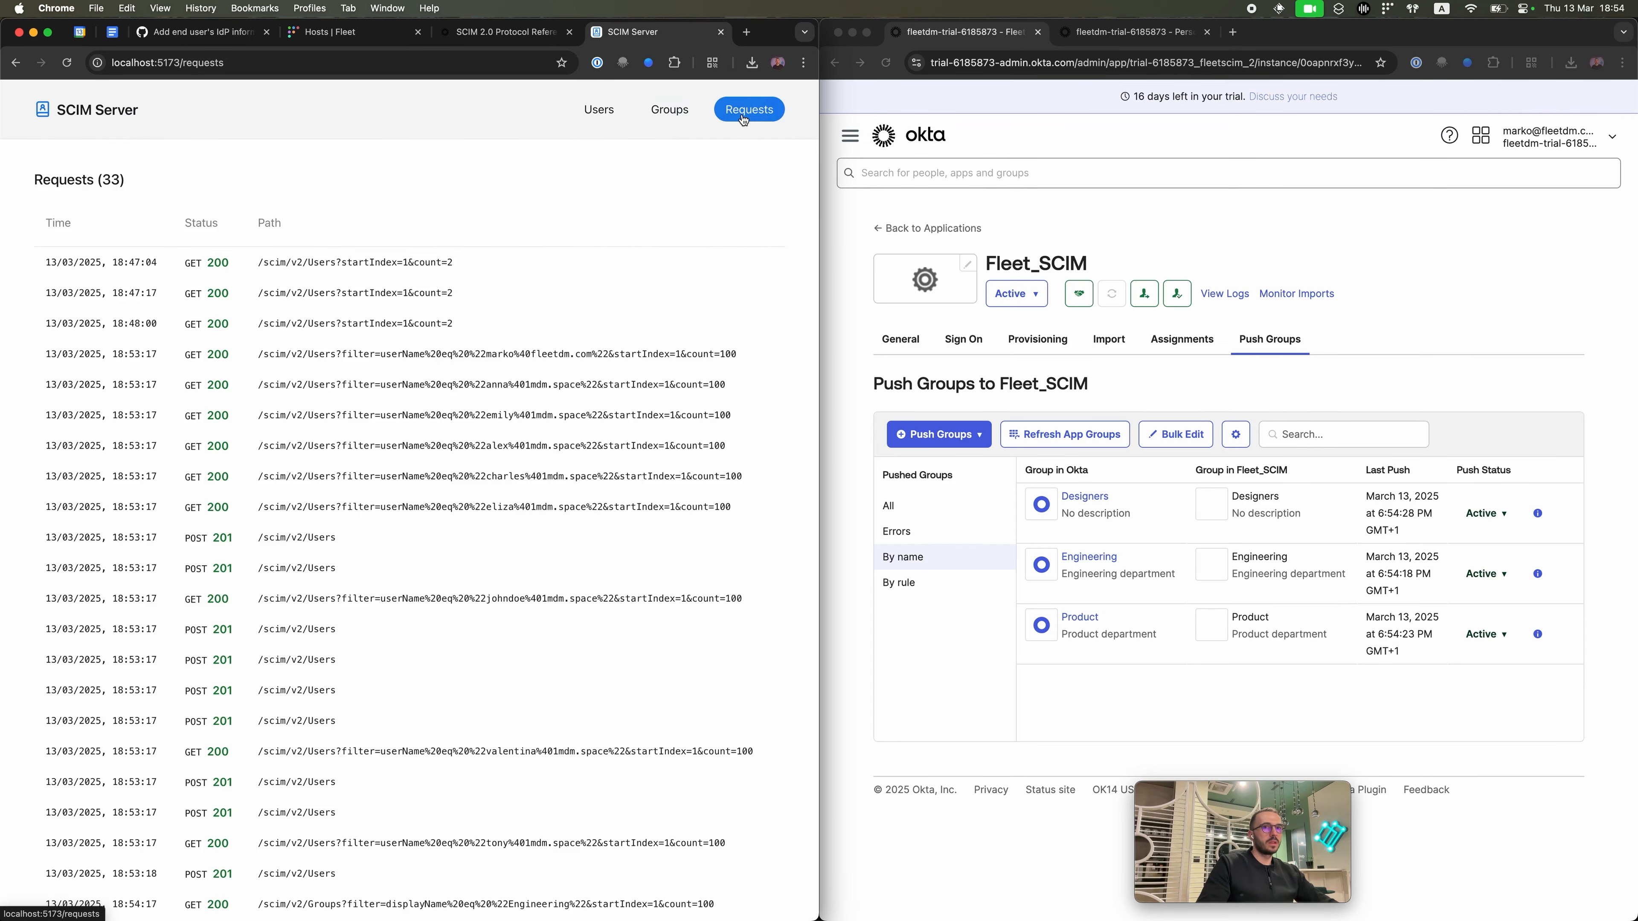
scroll(385, 381, "down", 5)
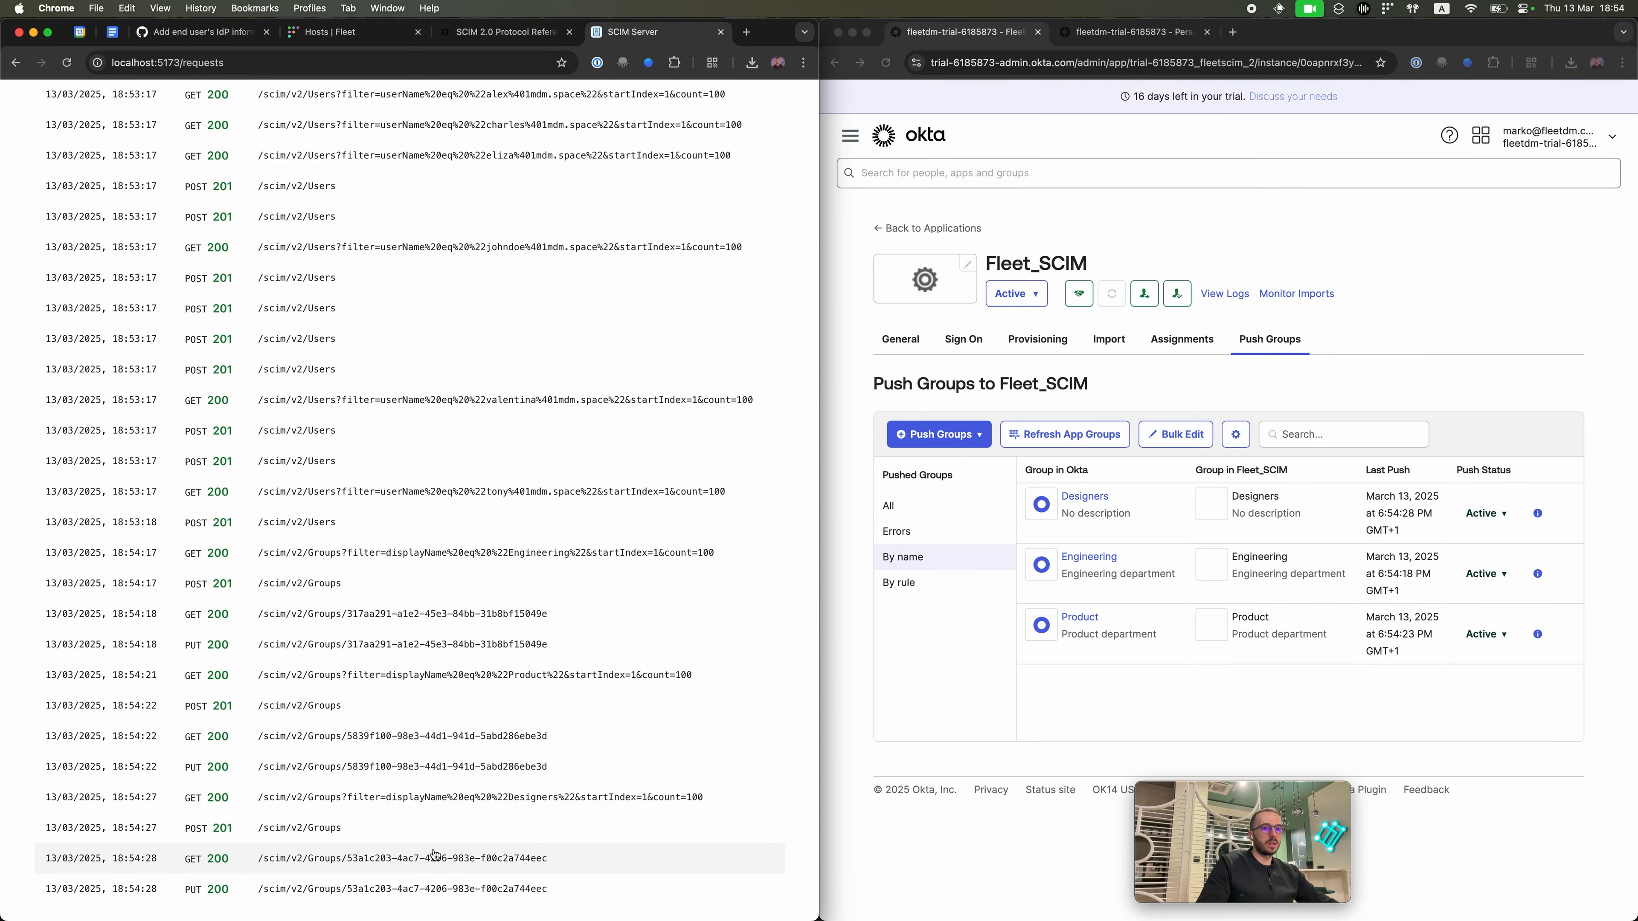
left_click(433, 856)
scroll(426, 757, "down", 3)
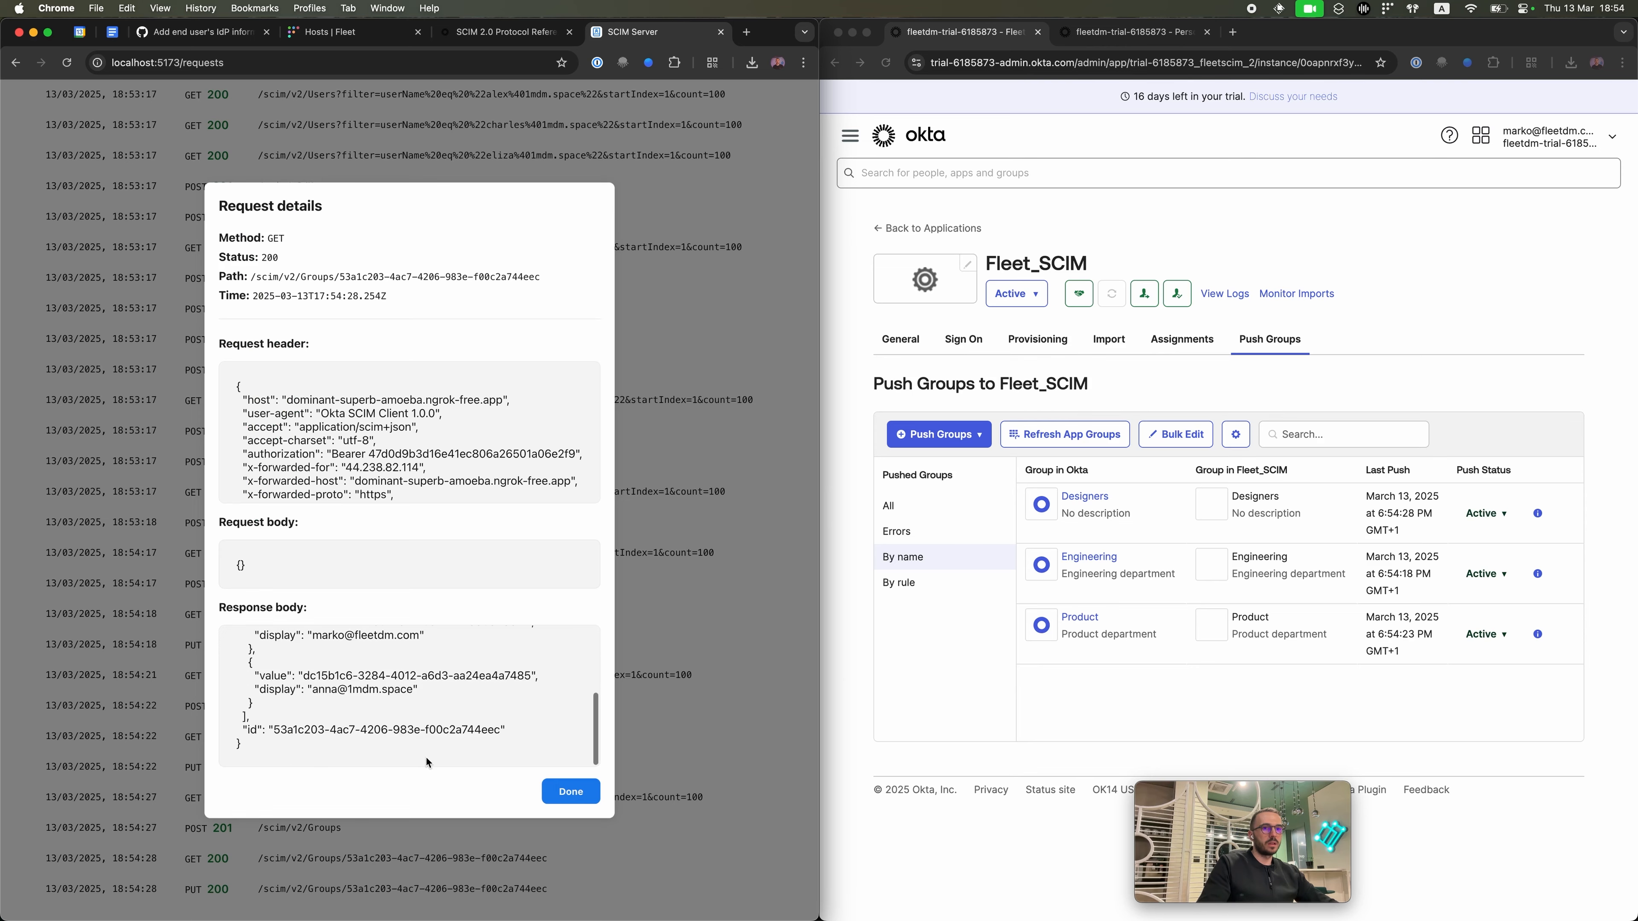
key("Escape")
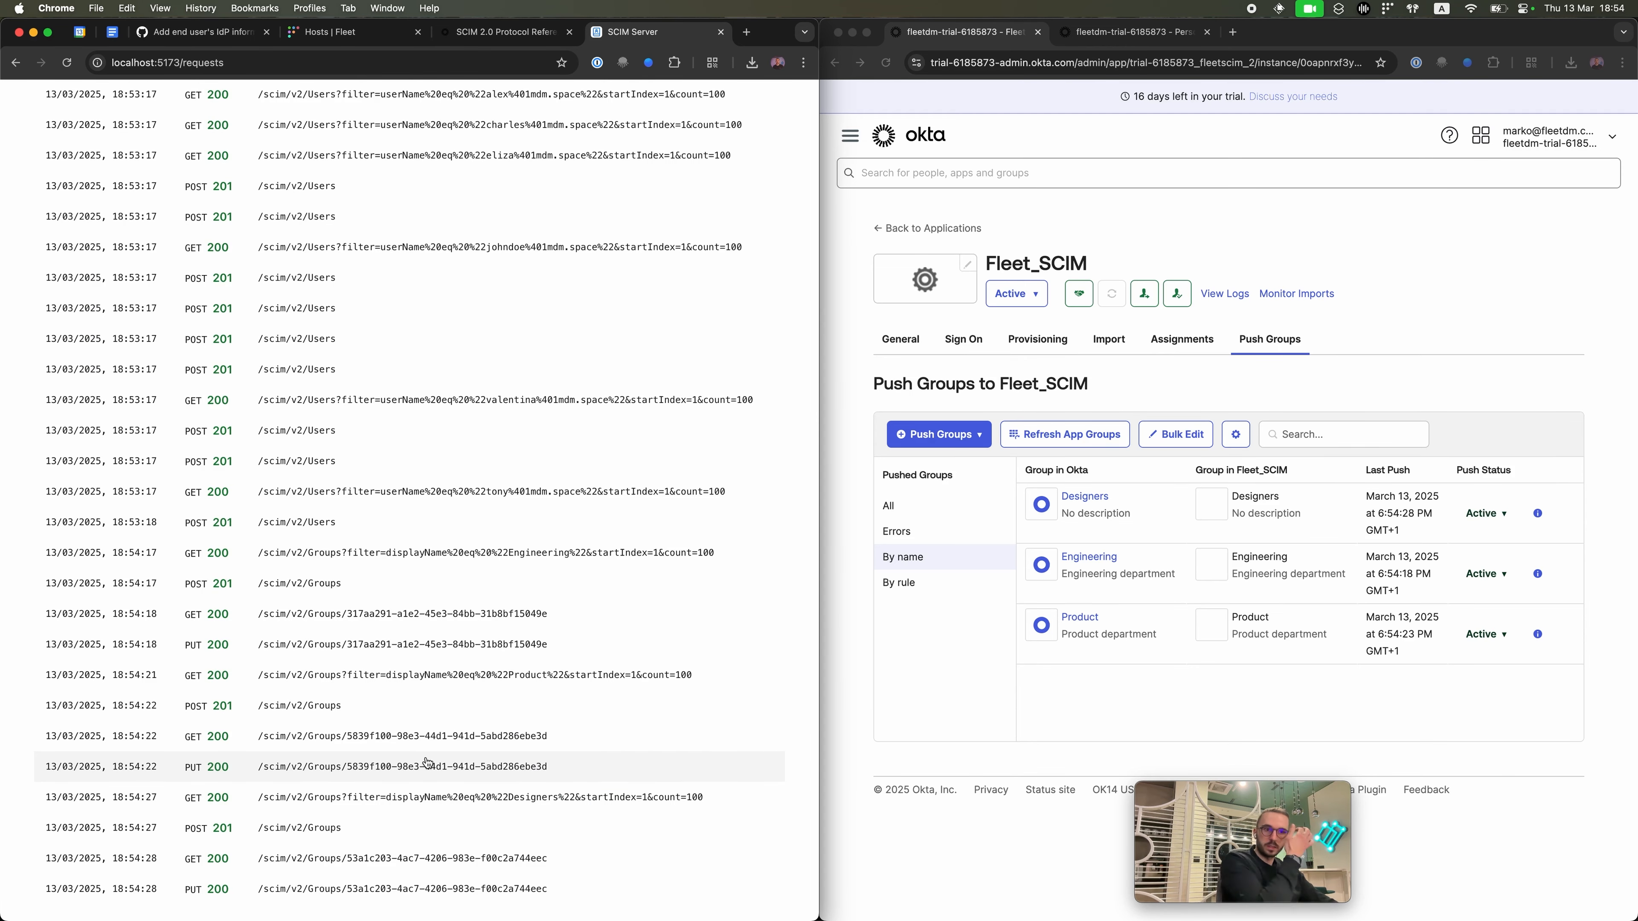
scroll(431, 762, "up", 10)
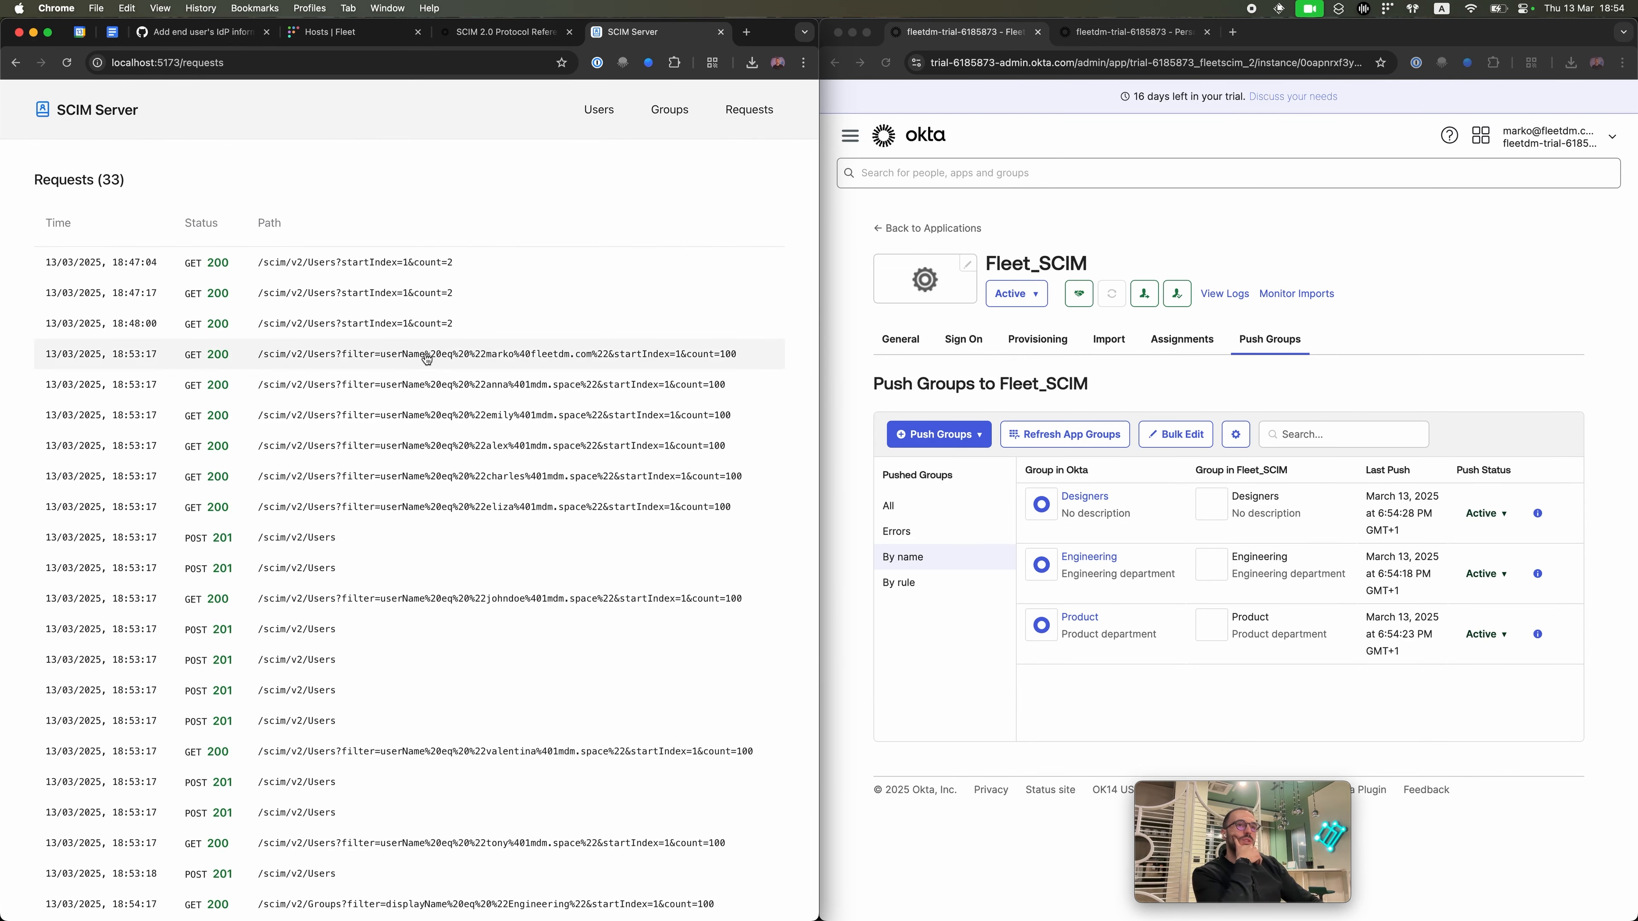
scroll(410, 403, "down", 3)
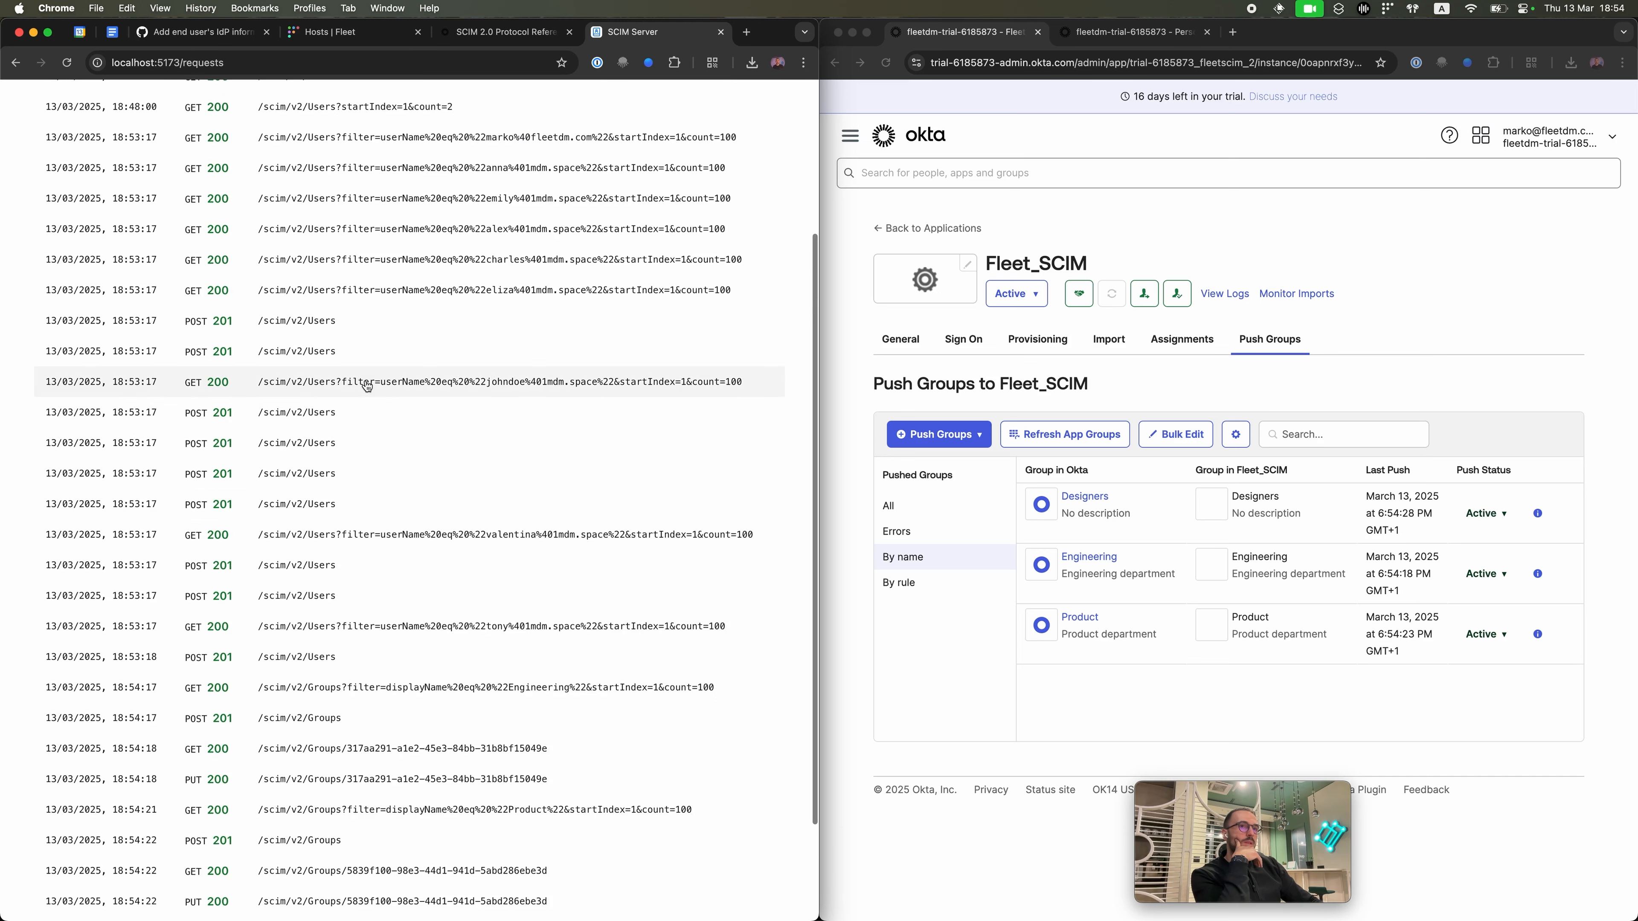
scroll(368, 385, "up", 1)
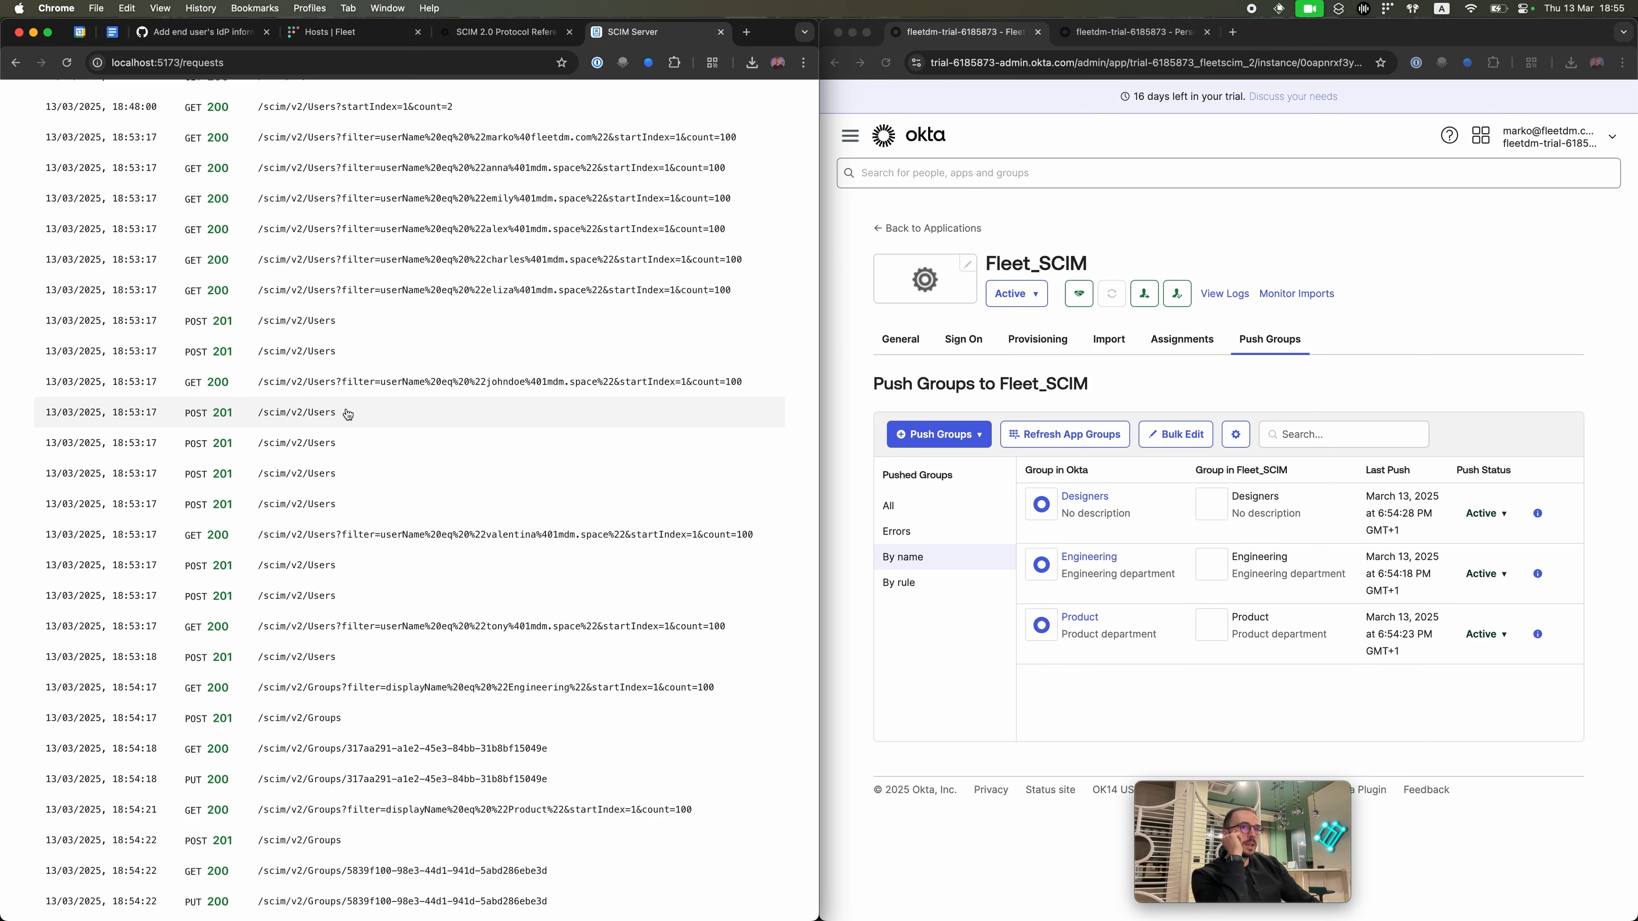
Step: Inspect the details of a user lookup request and a user creation request
left_click(322, 382)
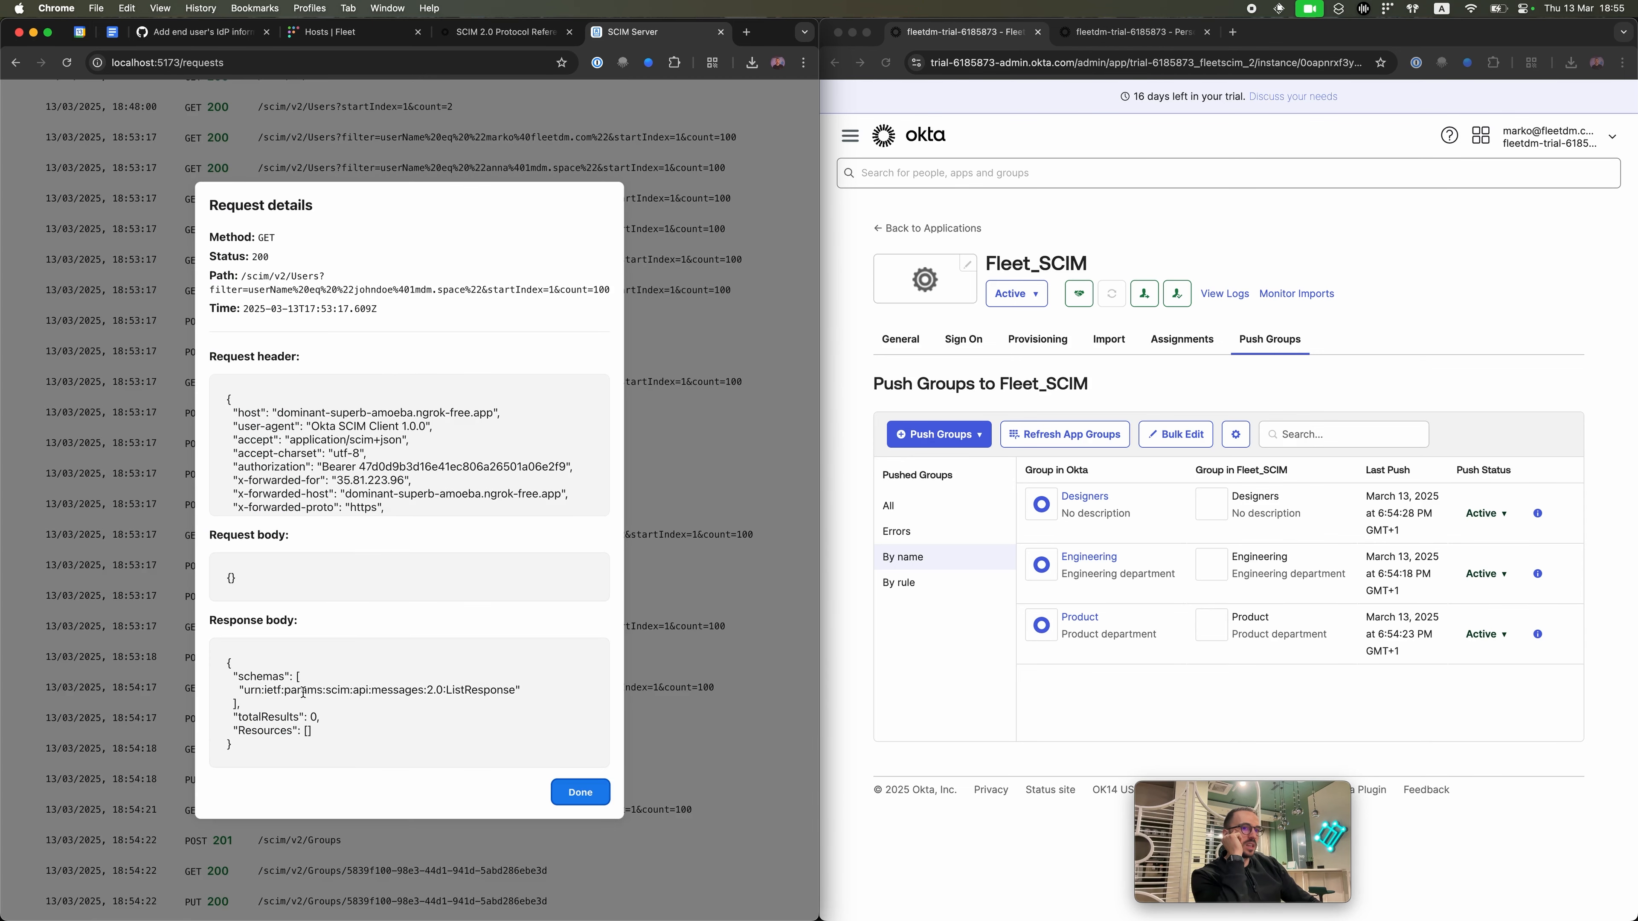
left_click(590, 800)
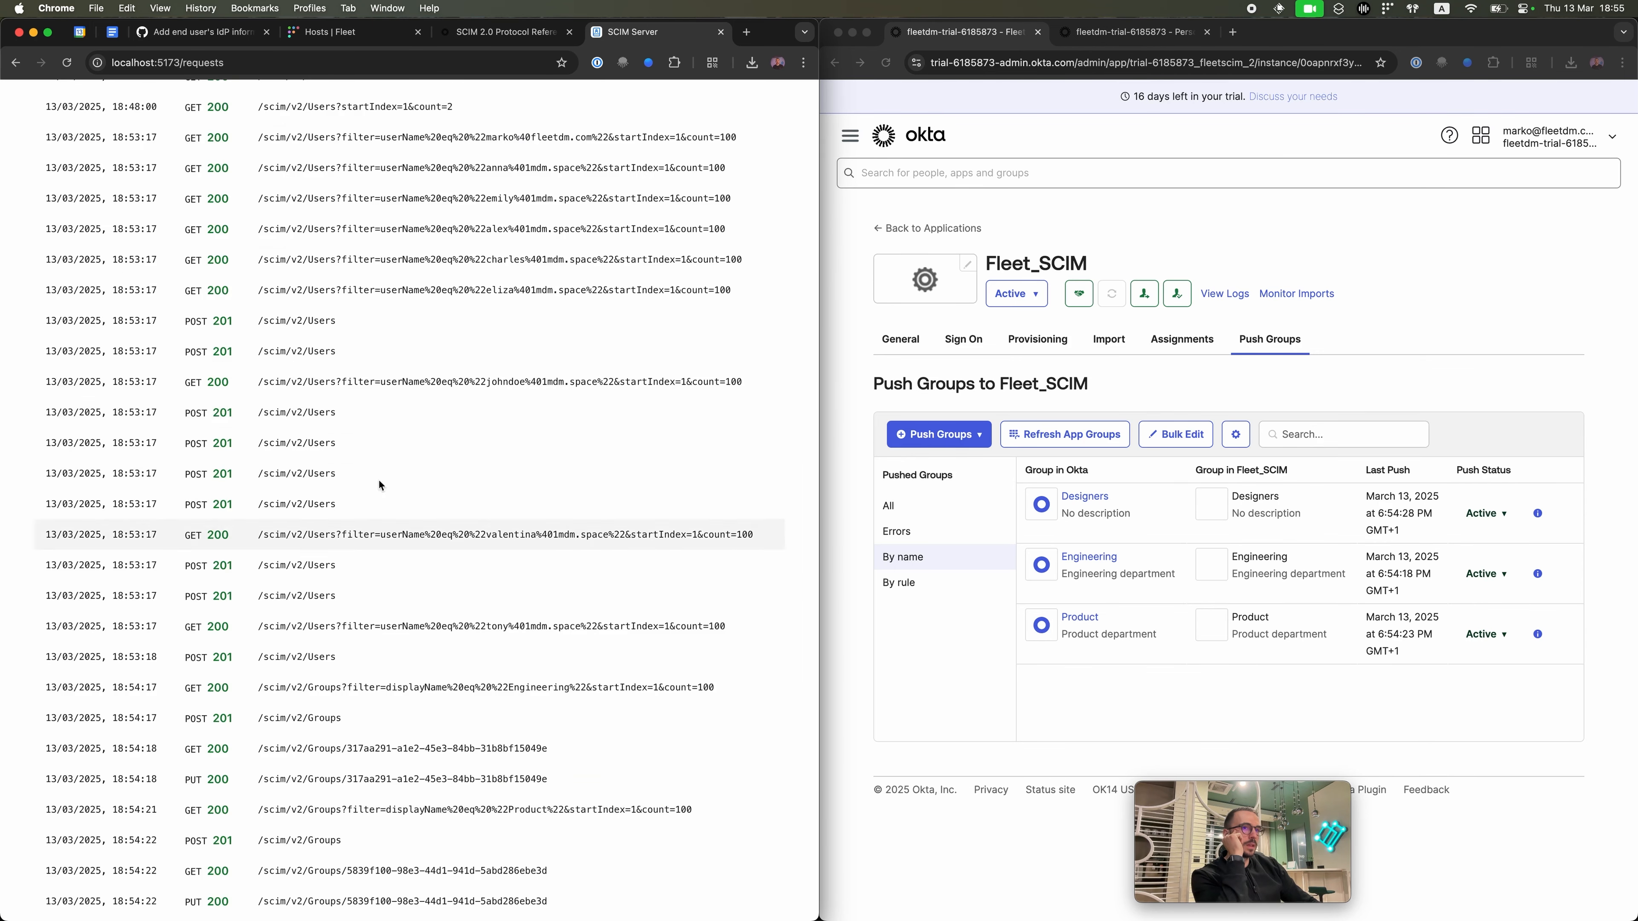
left_click(331, 407)
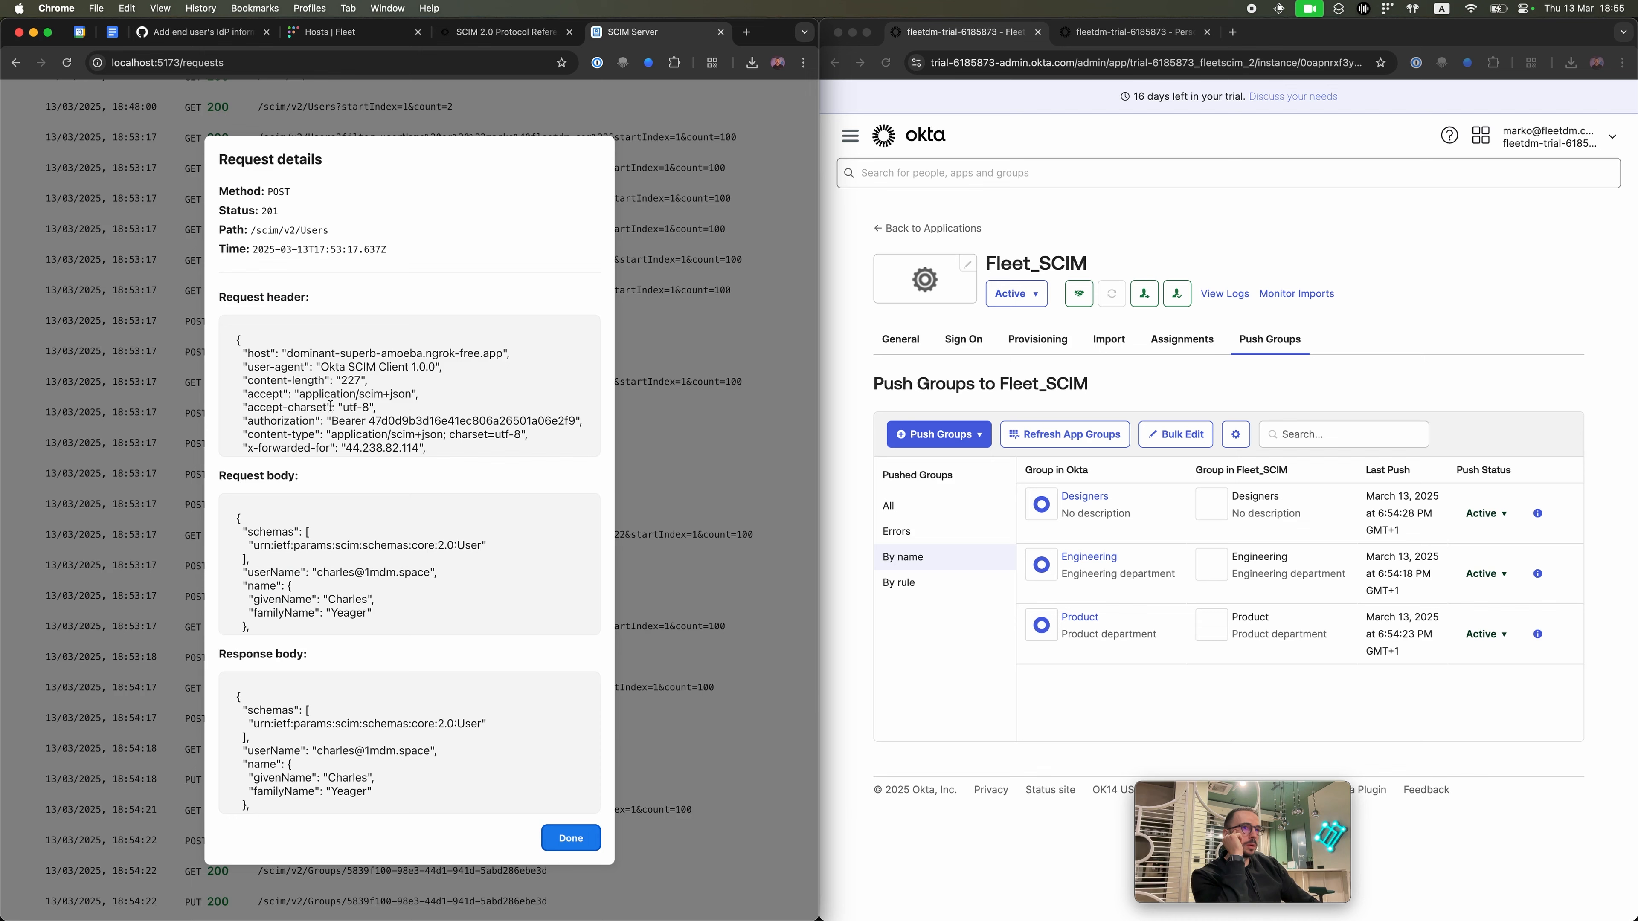
left_click(570, 838)
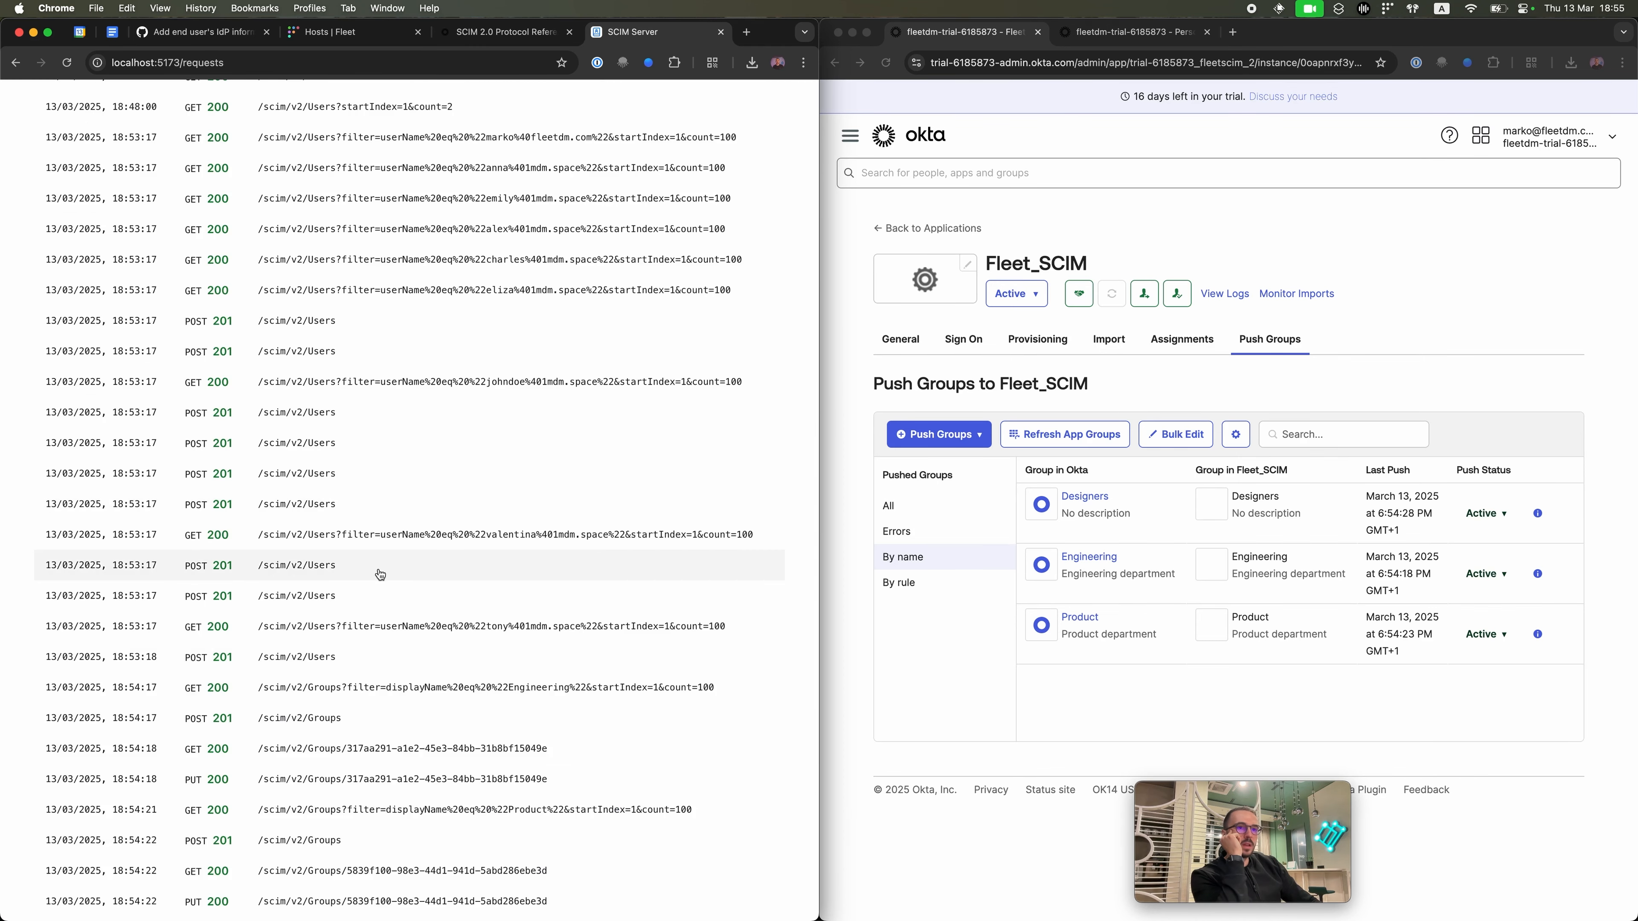
Step: Inspect the Designers group creation request, then return to the SCIM server's groups list
scroll(468, 452, "down", 3)
scroll(469, 452, "down", 1)
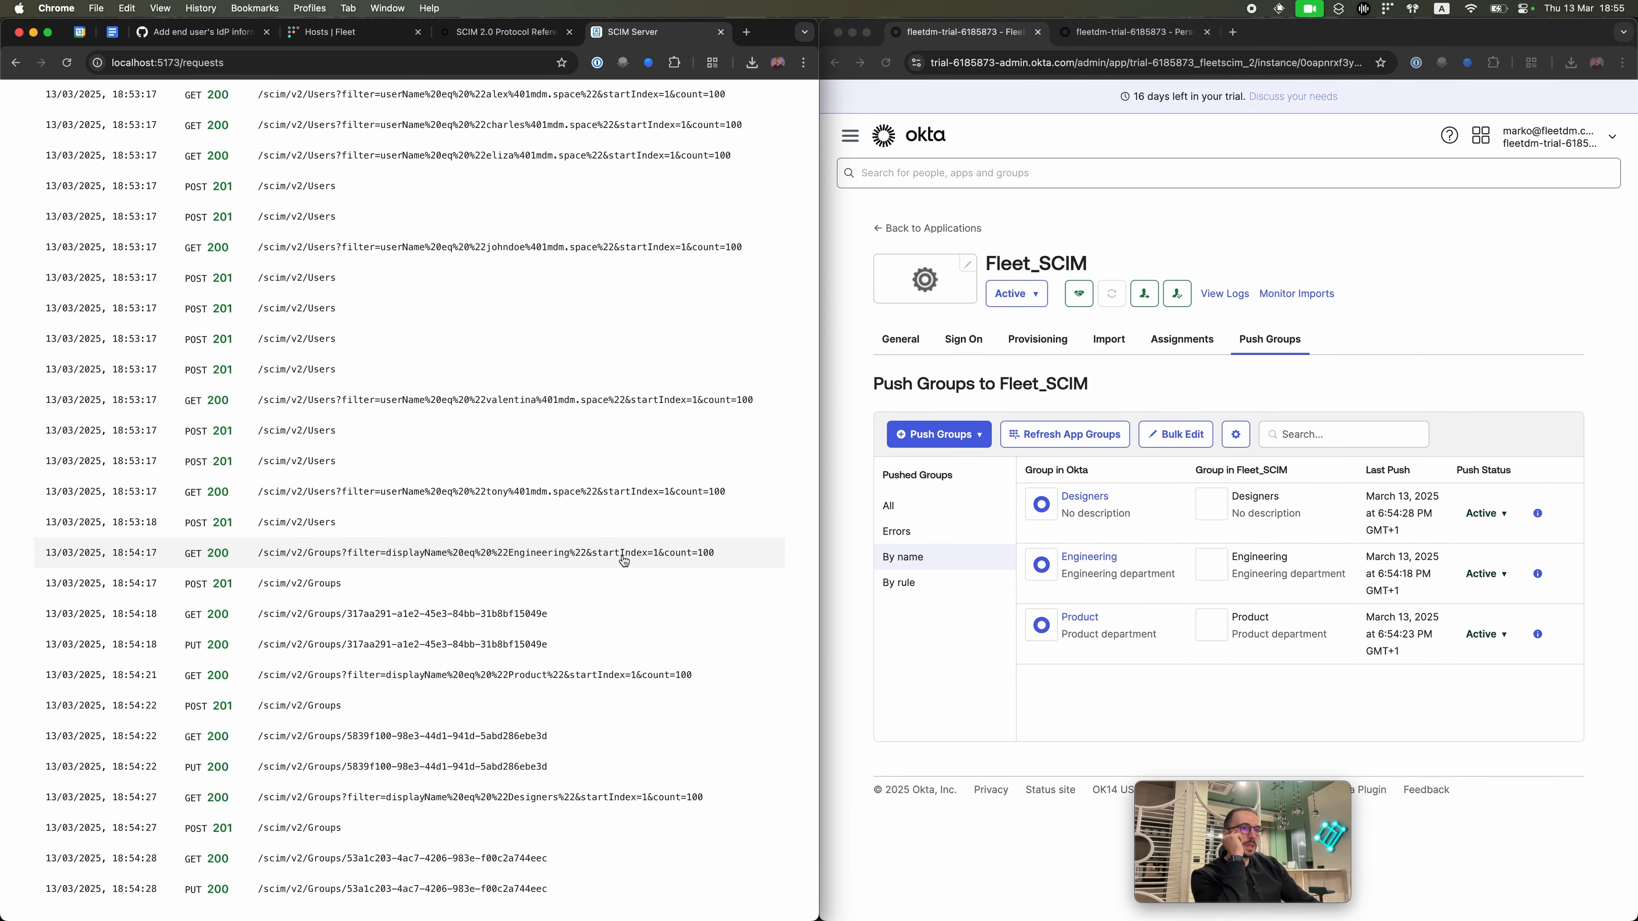
left_click(400, 834)
scroll(387, 723, "down", 5)
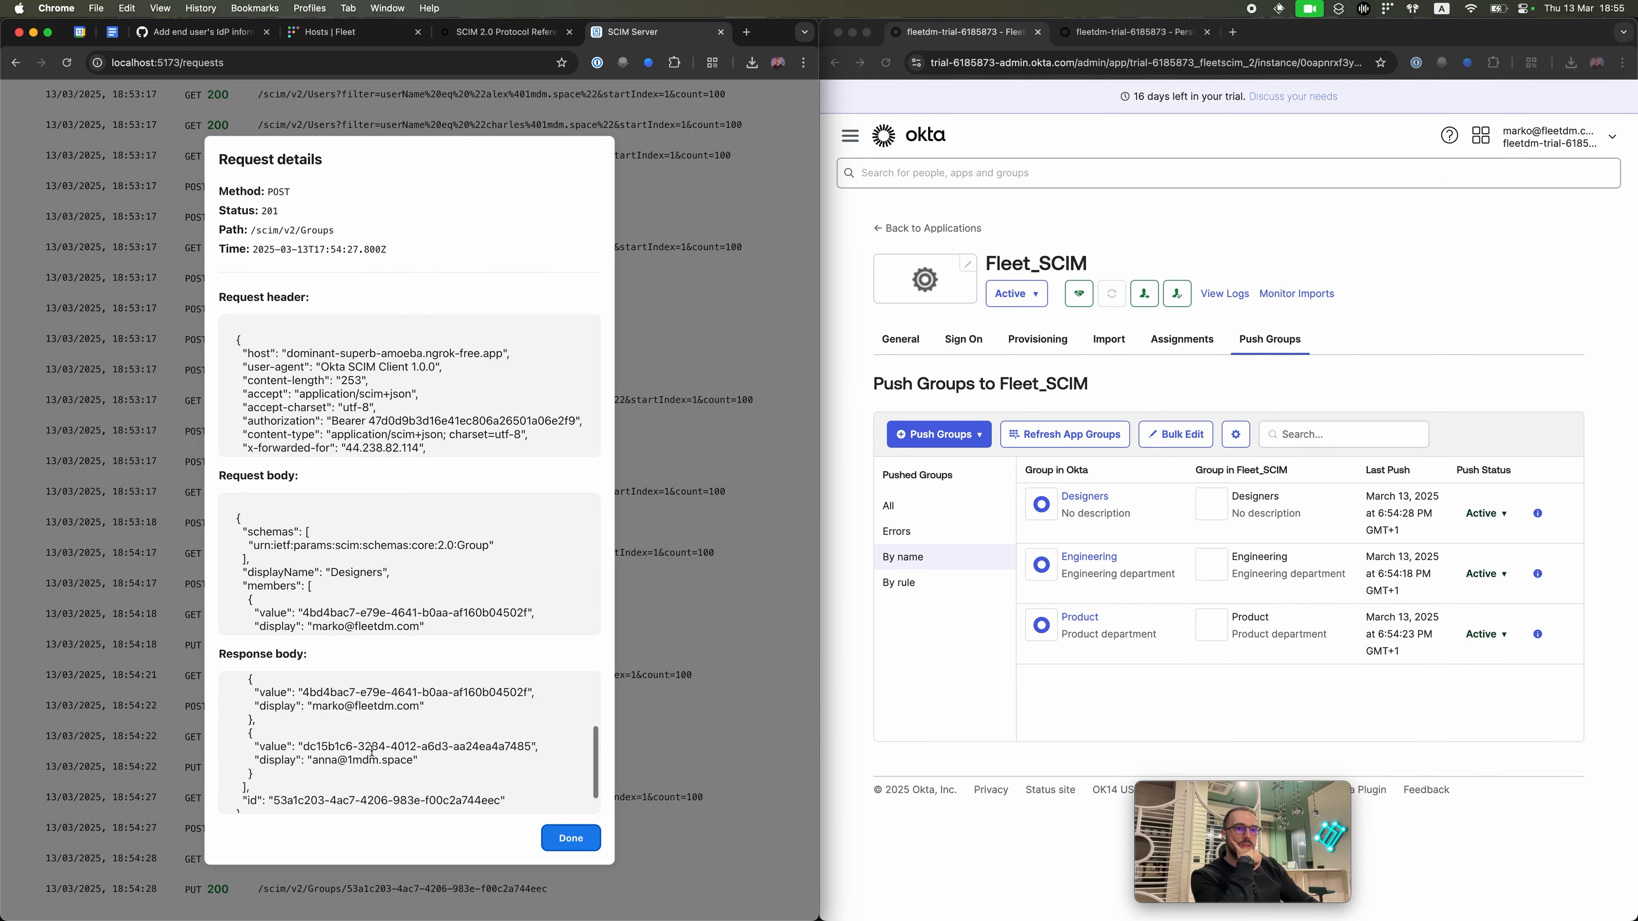
scroll(372, 756, "up", 2)
scroll(372, 756, "down", 2)
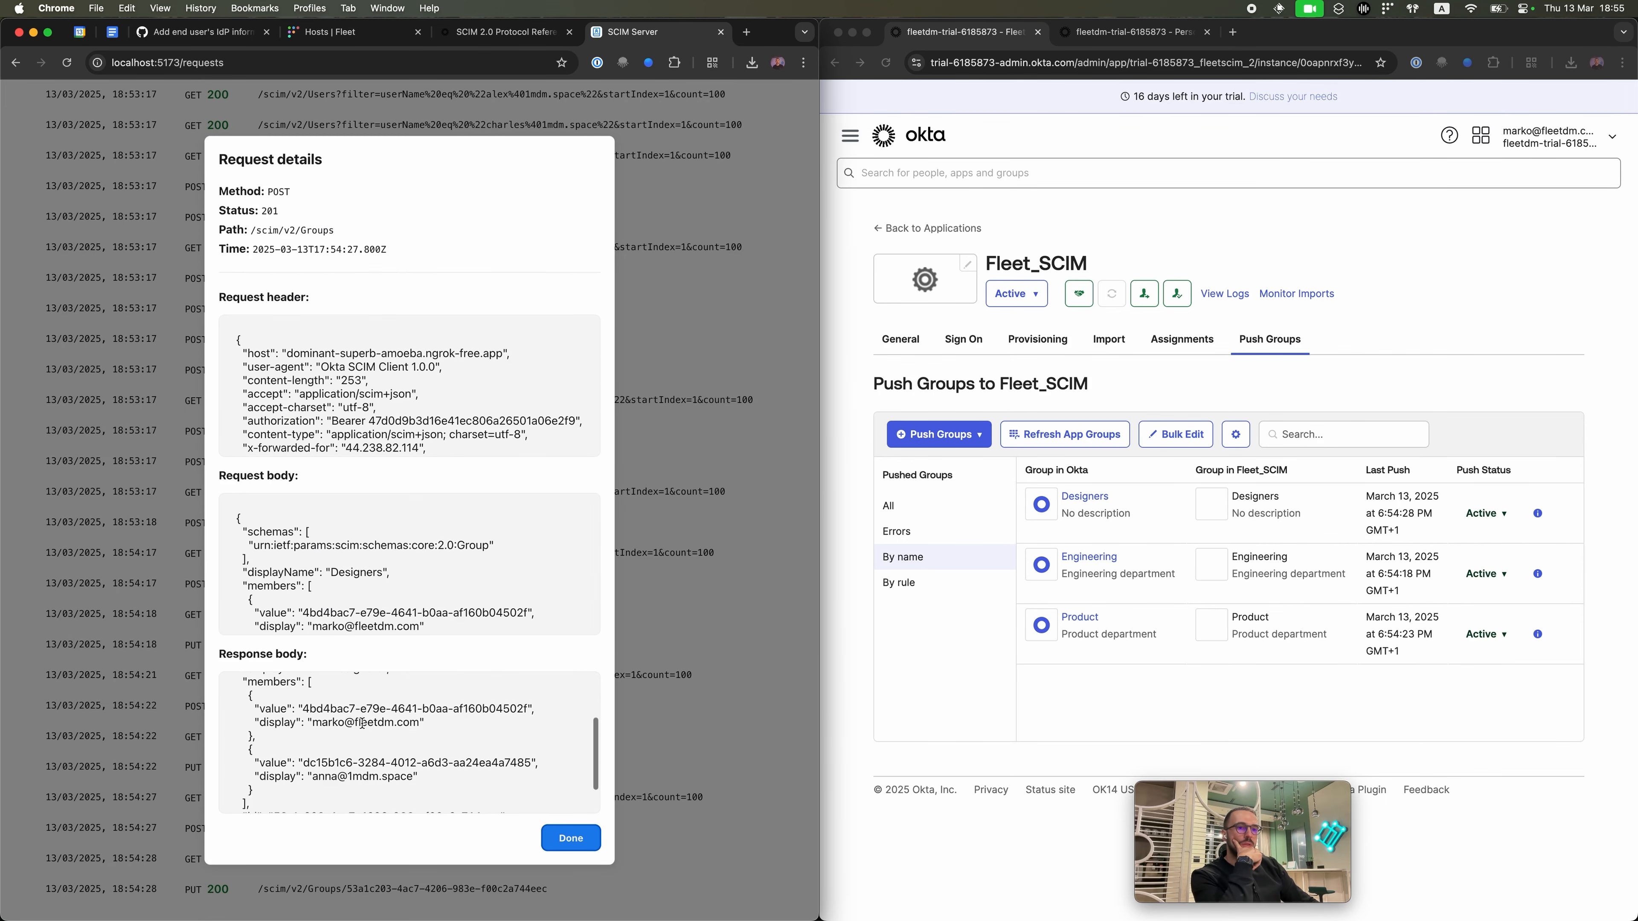
left_click(554, 837)
scroll(561, 807, "up", 15)
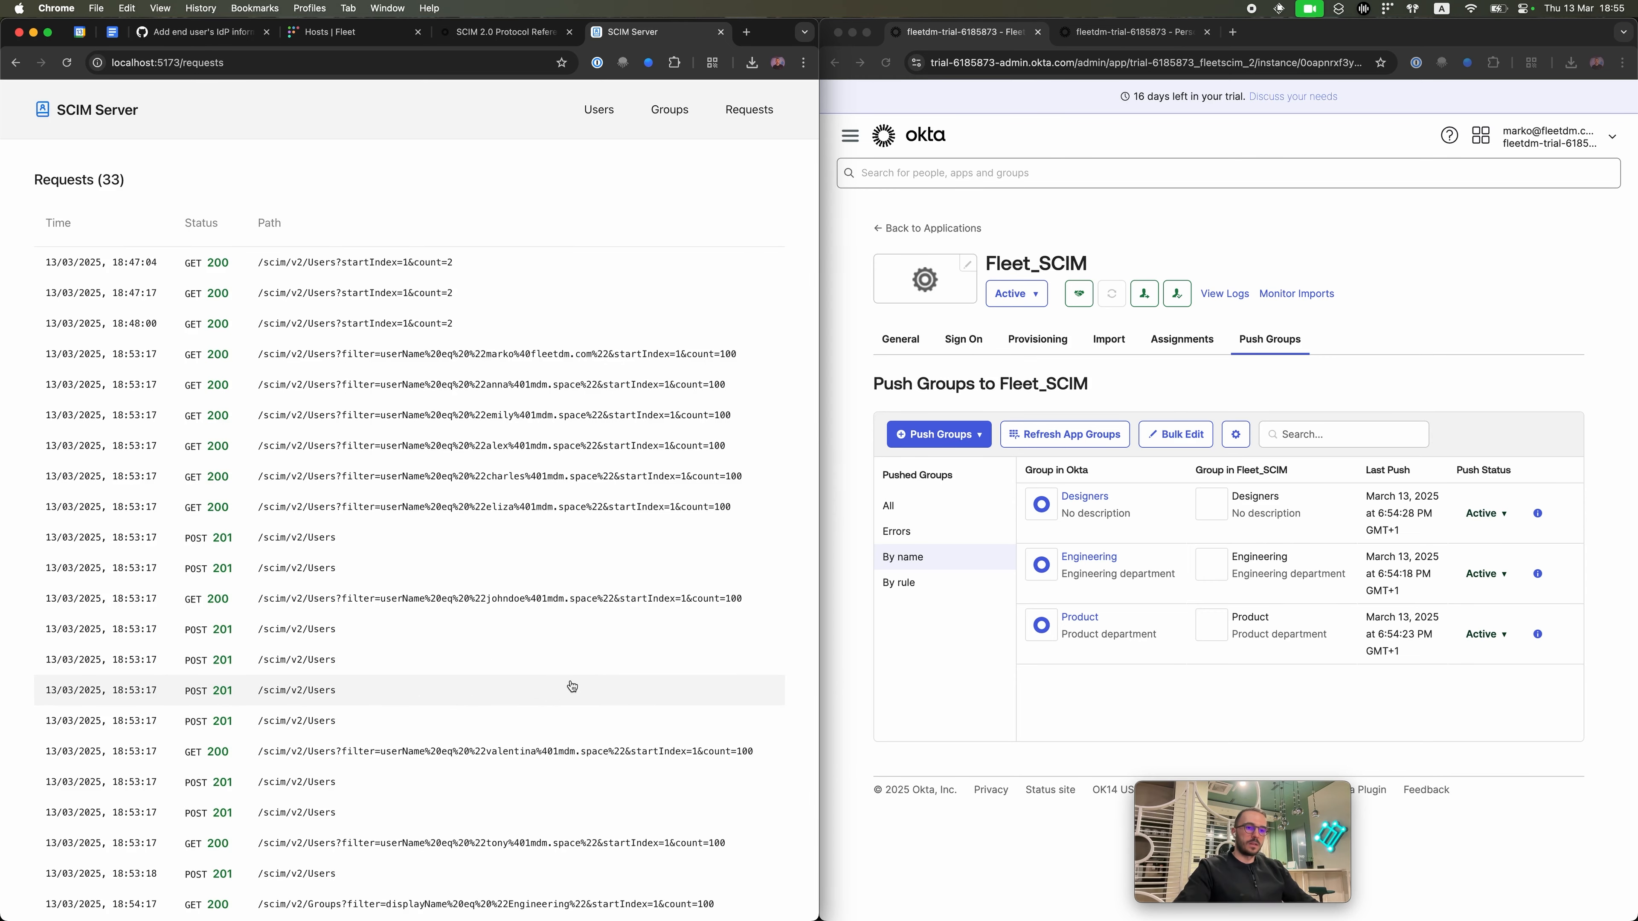
scroll(571, 709, "down", 2)
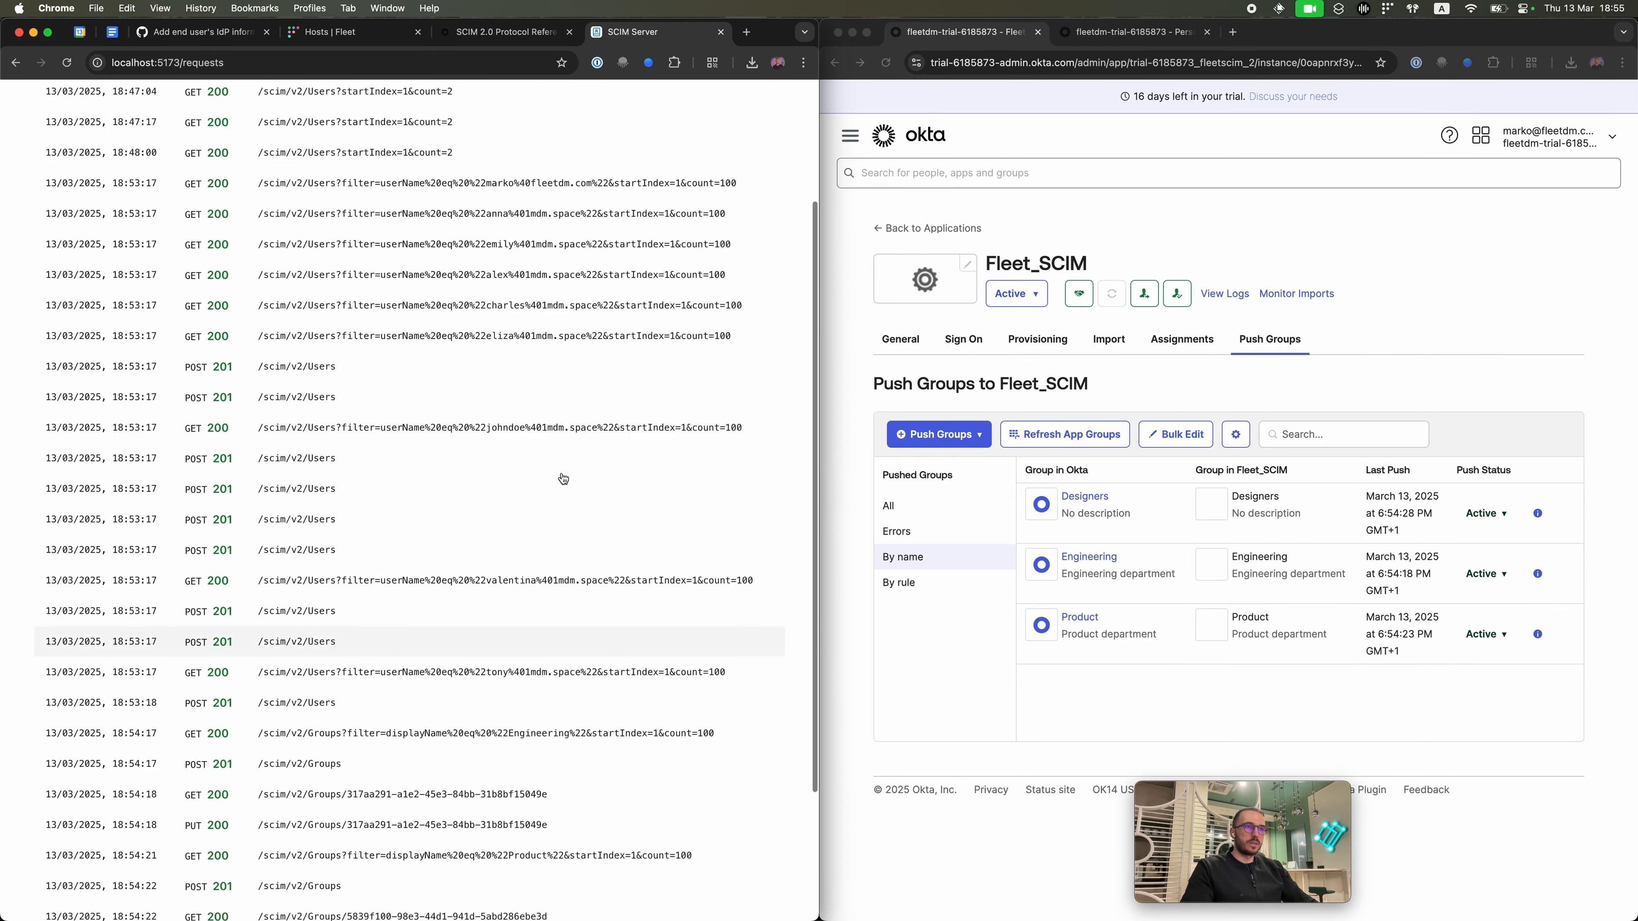
scroll(559, 476, "up", 3)
left_click(669, 110)
Step: Reload Okta's Fleet_SCIM push groups page and check the Designers group's push options
left_click(598, 110)
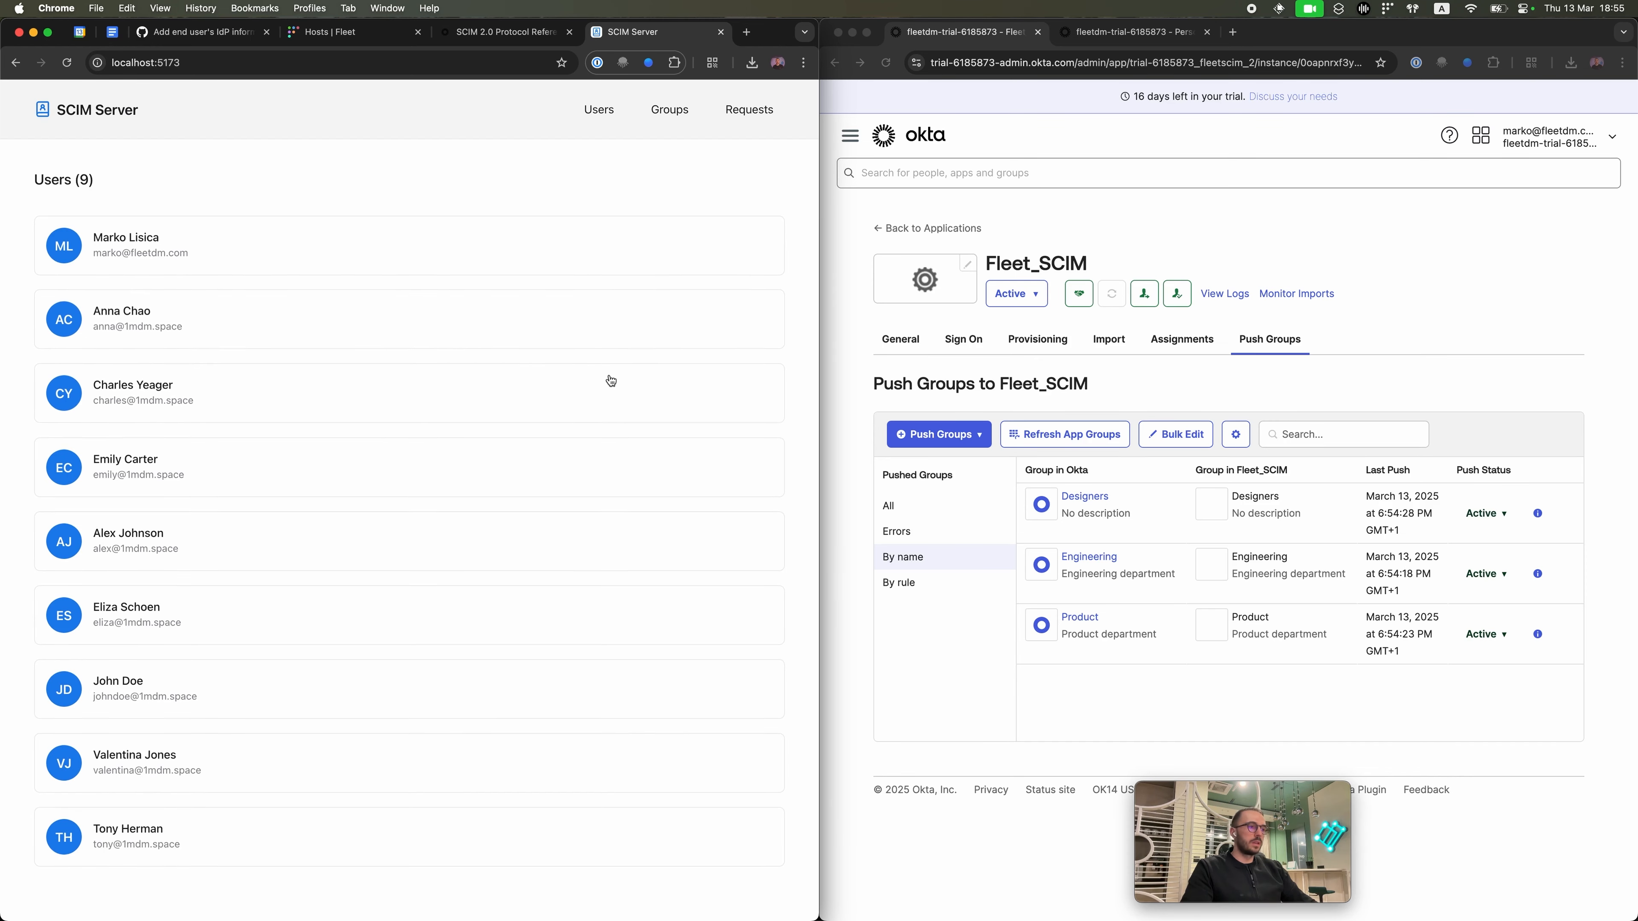
left_click(1510, 363)
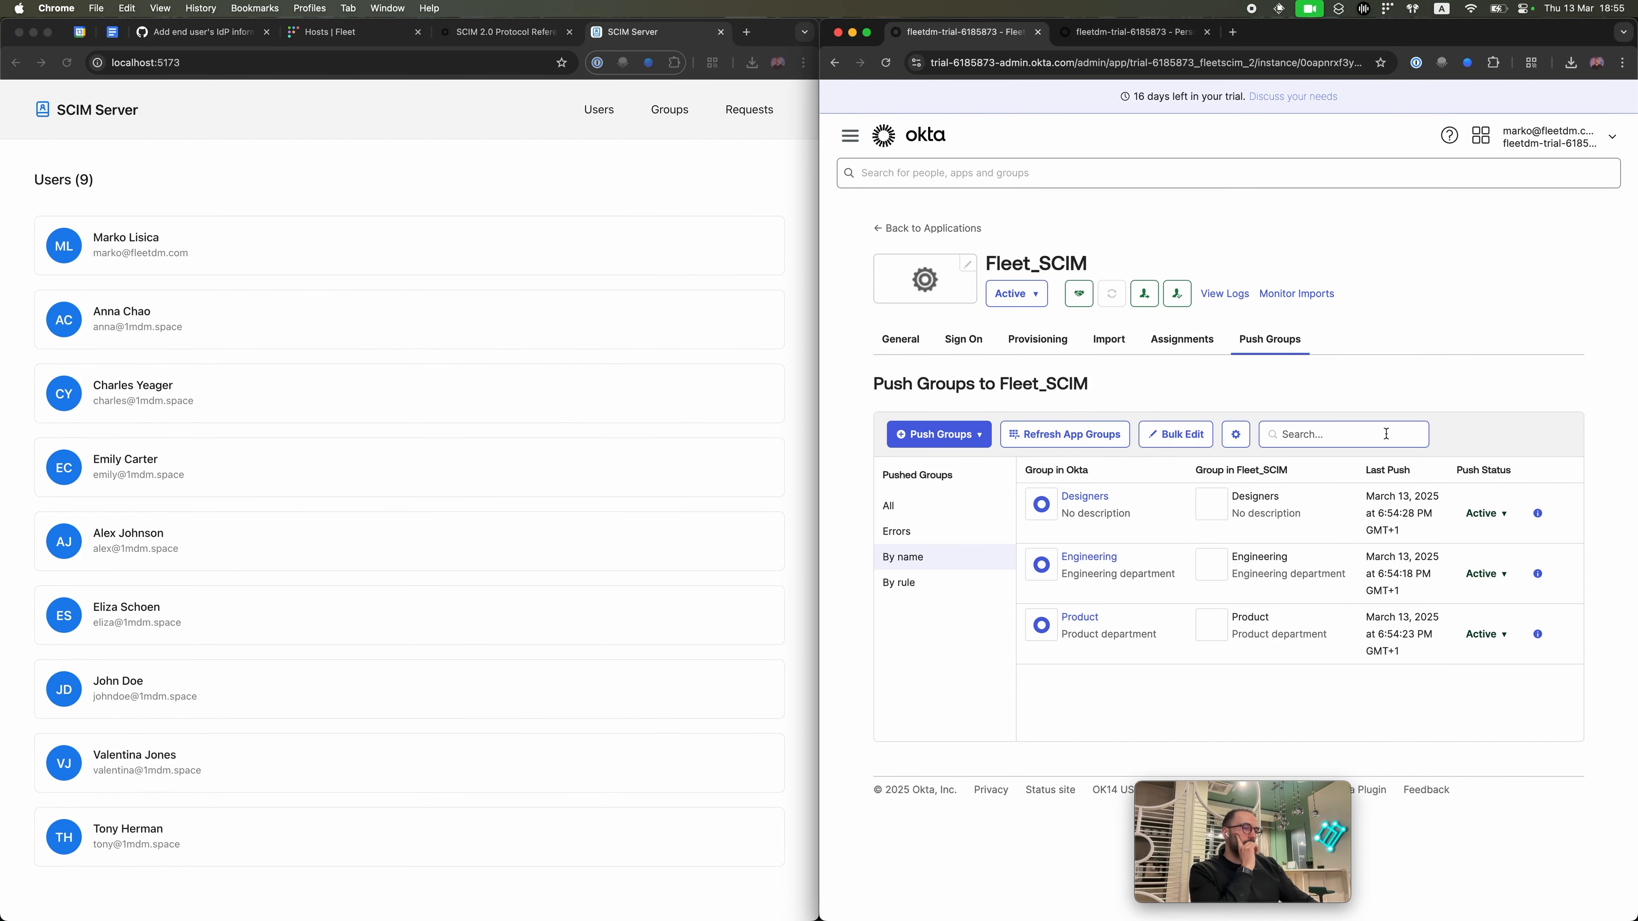
key("super+r")
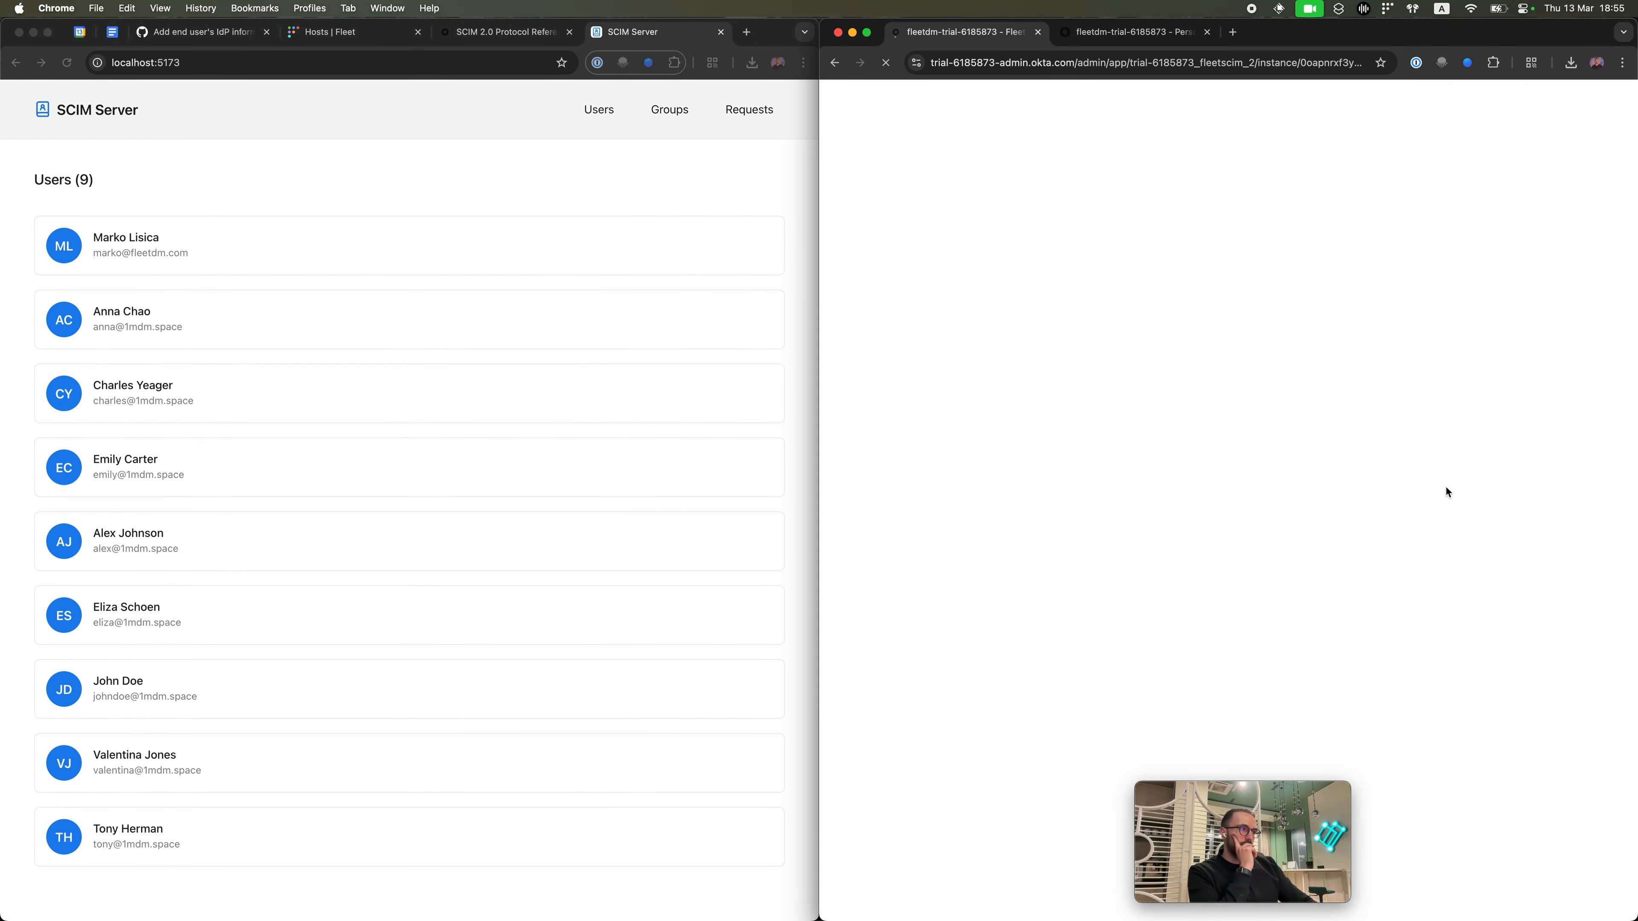
left_click(1504, 514)
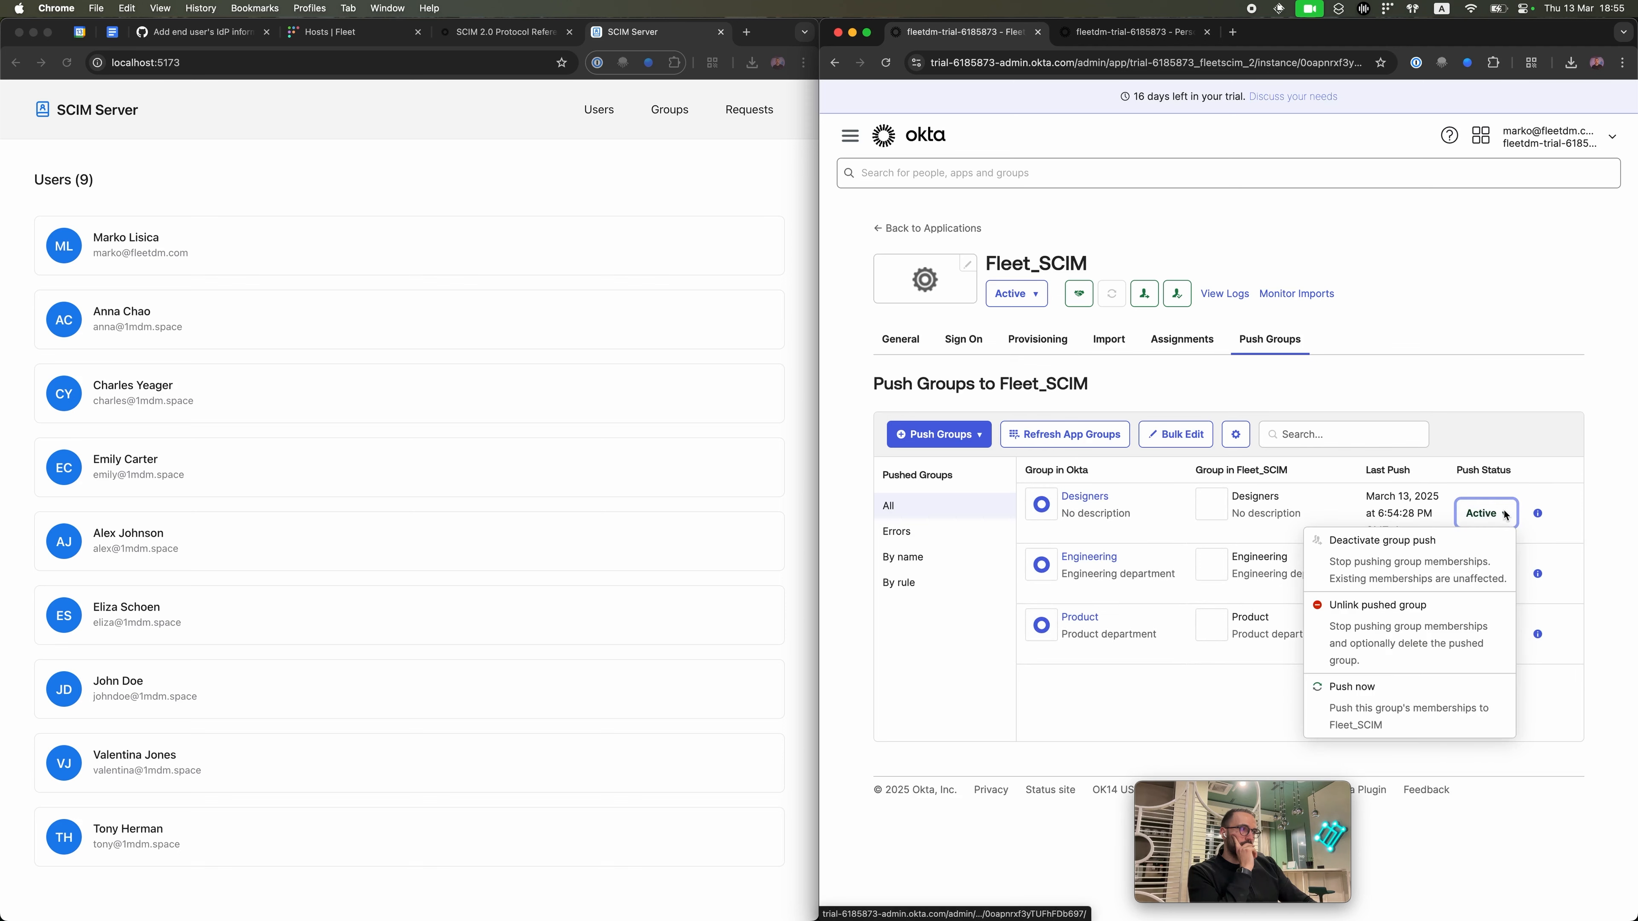
left_click(1504, 515)
Step: View the people assigned to Fleet_SCIM, then switch to the code editor
left_click(1190, 345)
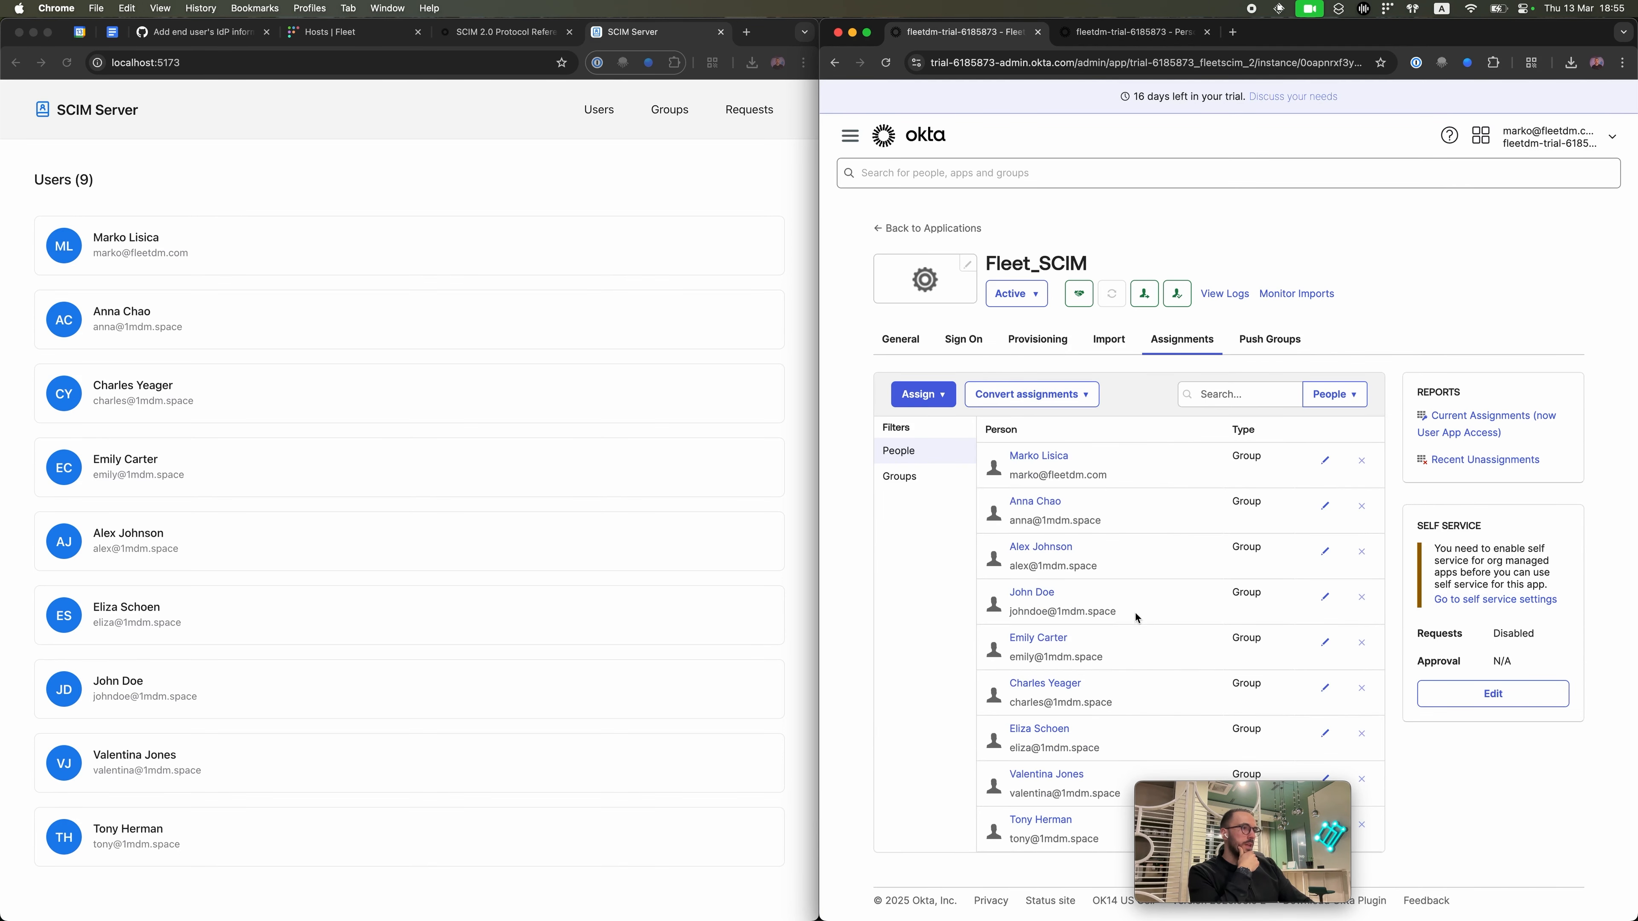
left_click(521, 451)
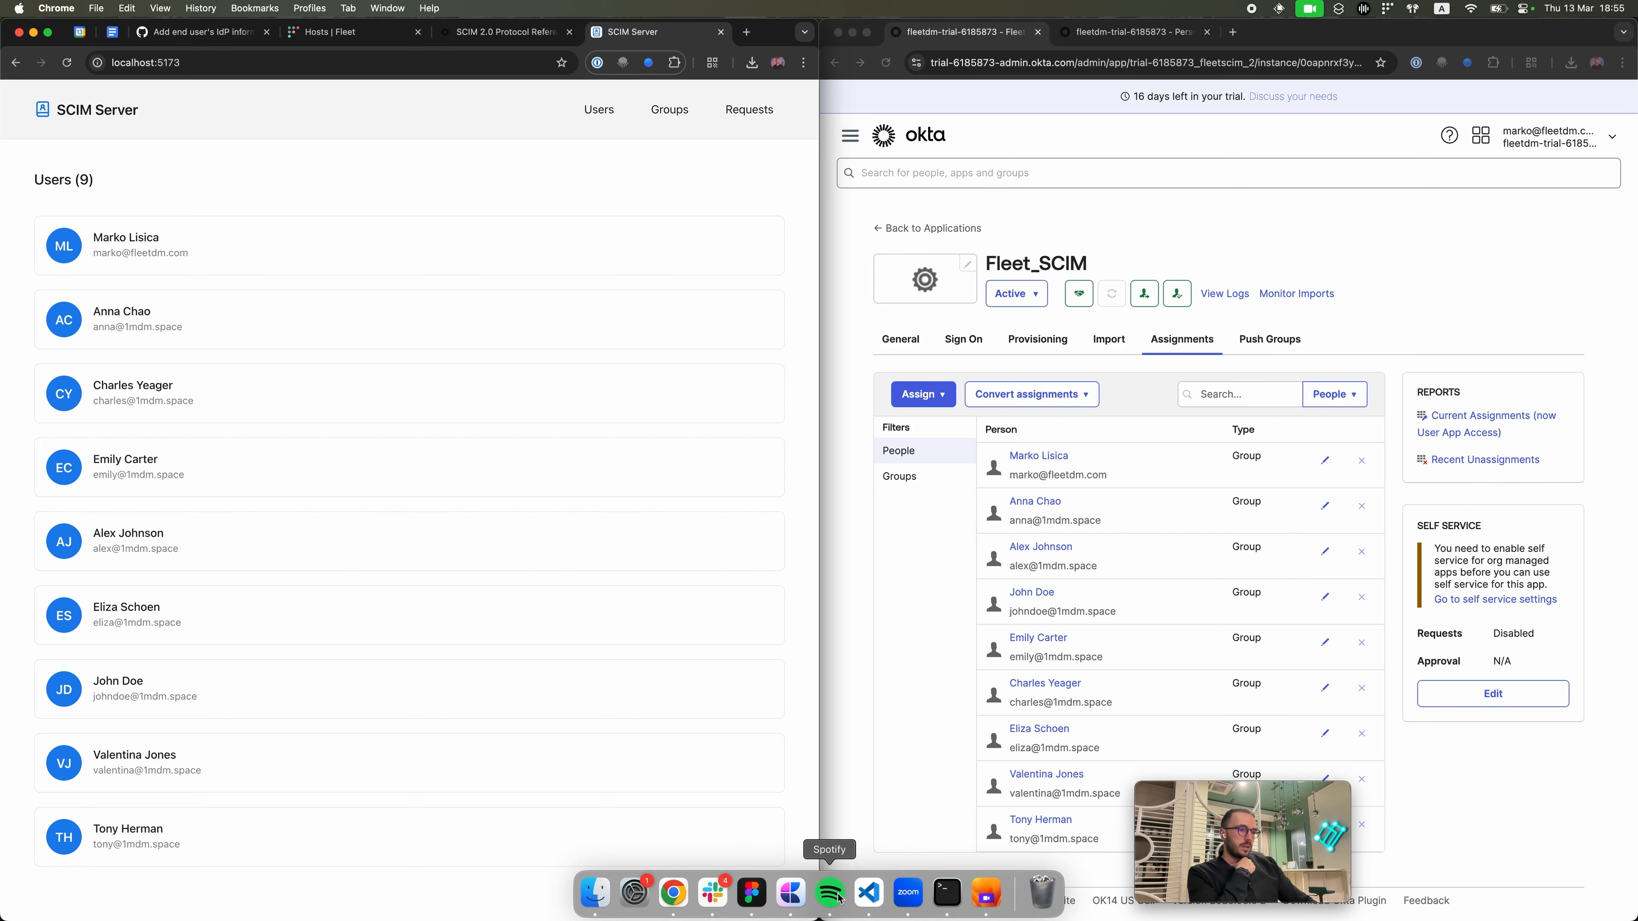
left_click(869, 893)
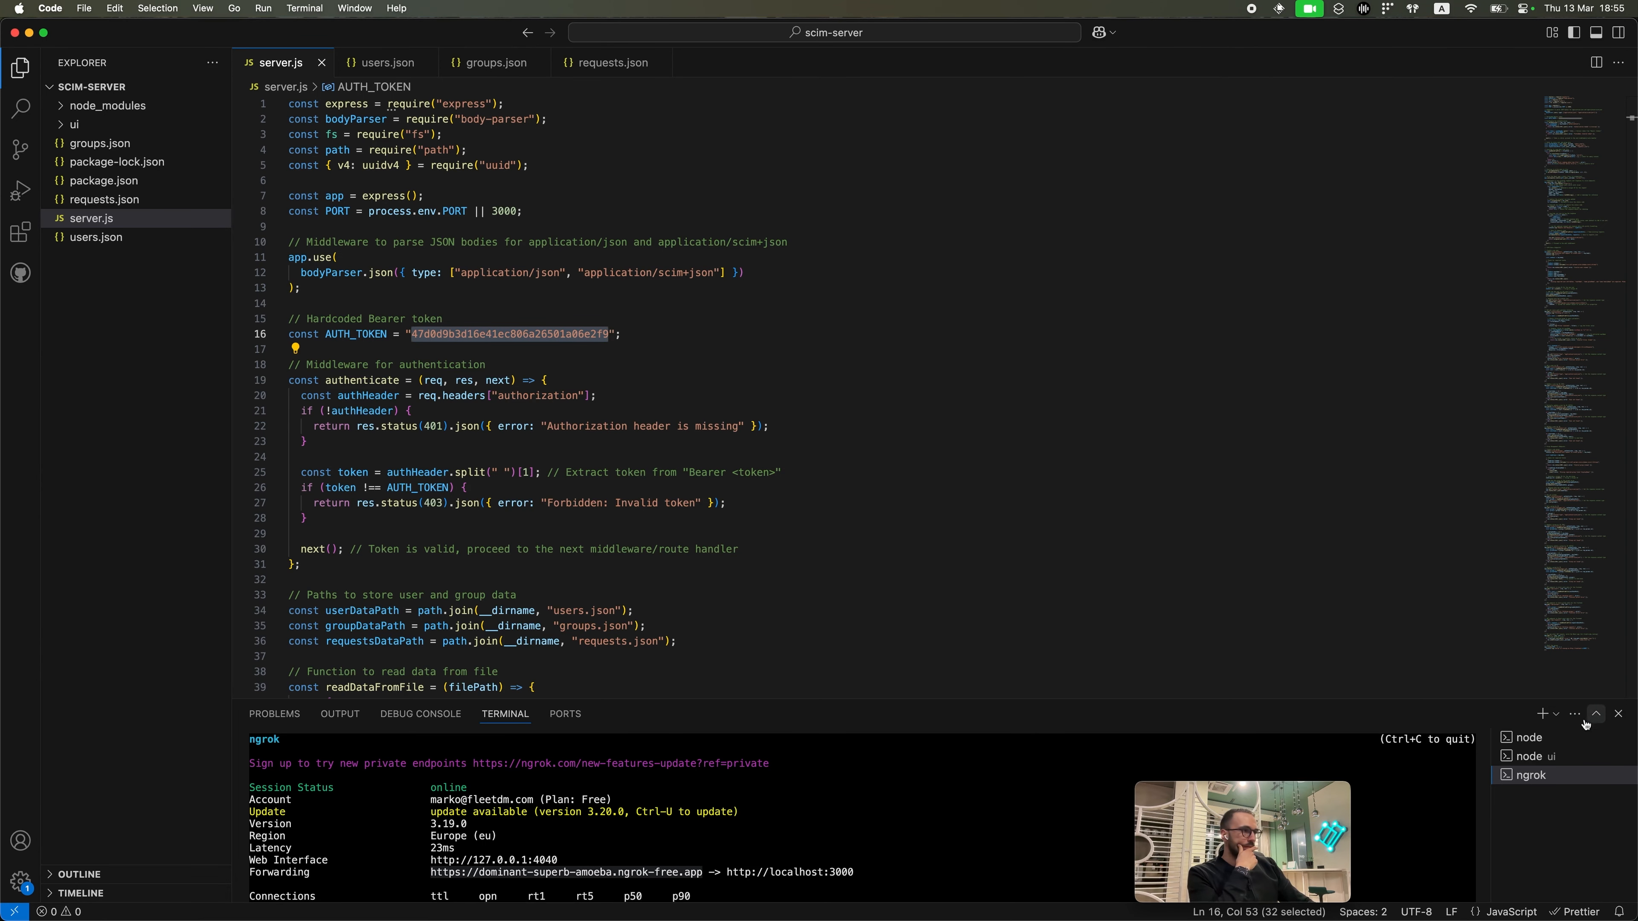
Step: Show the node server log and open users.json, then bring the Okta Fleet_SCIM window back
left_click(1528, 737)
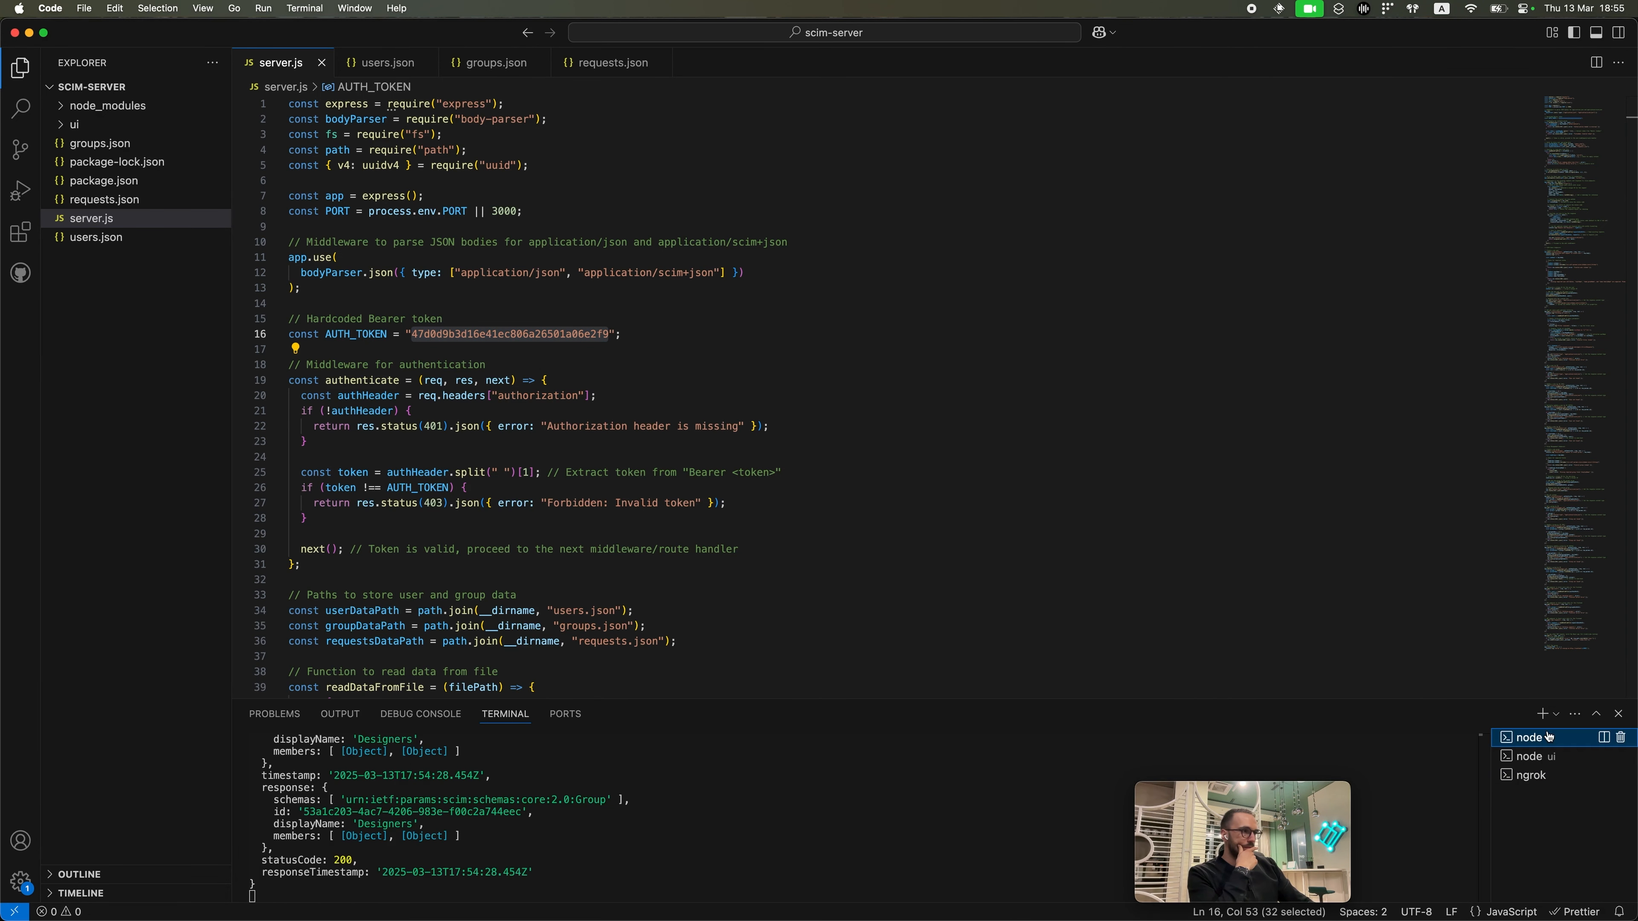
left_click(147, 237)
scroll(496, 306, "down", 1)
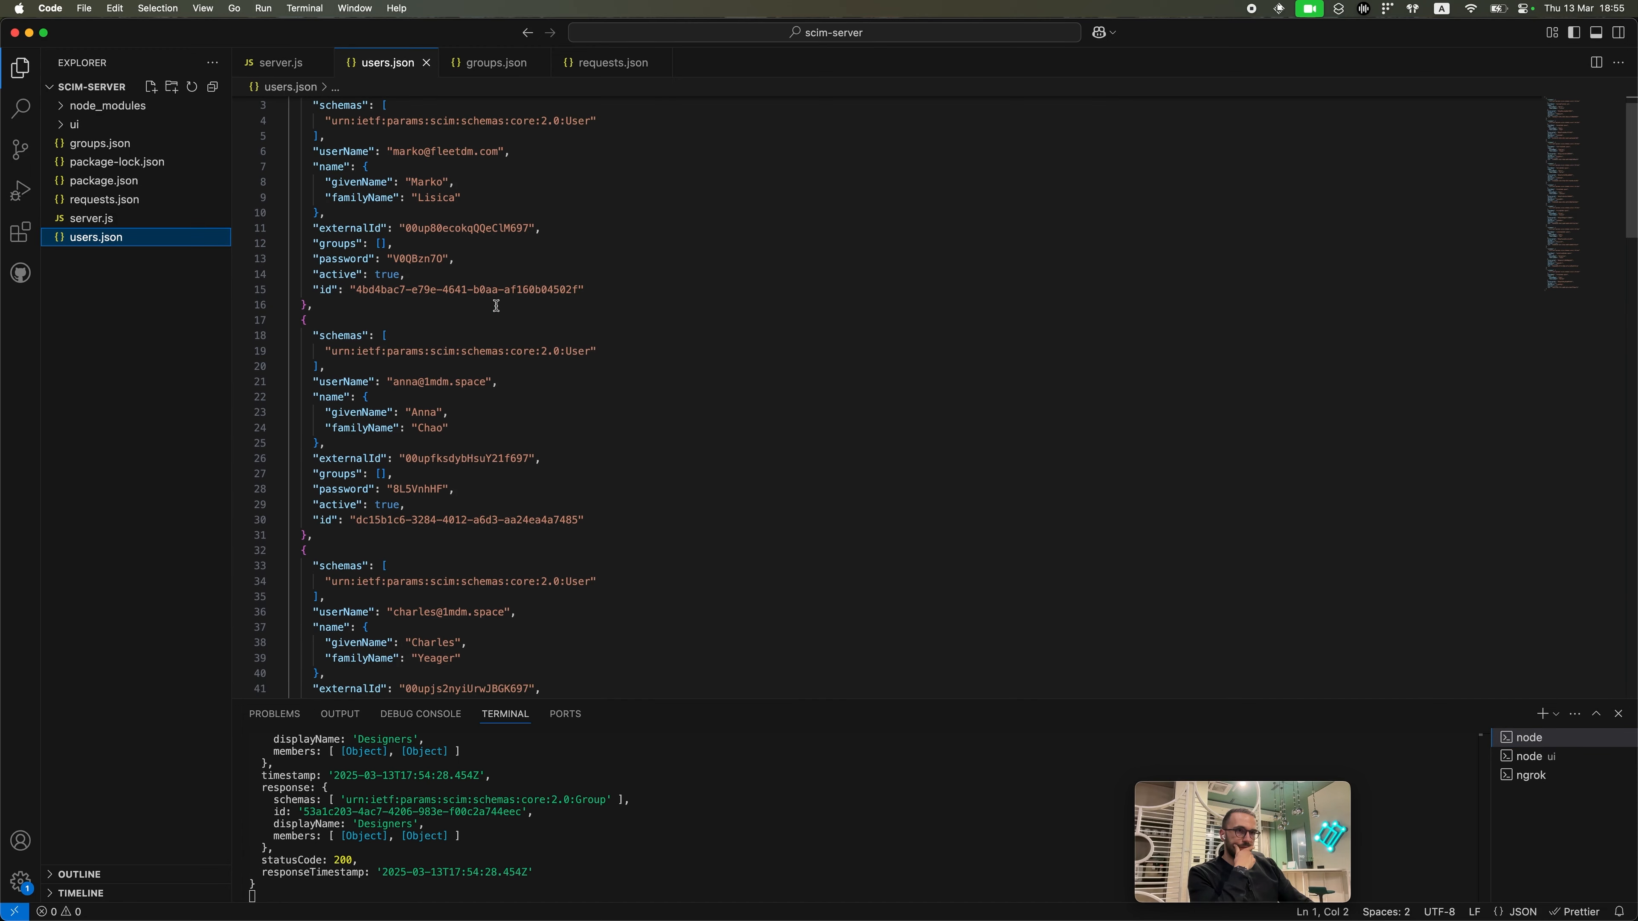
scroll(496, 305, "up", 1)
key("ctrl+Up")
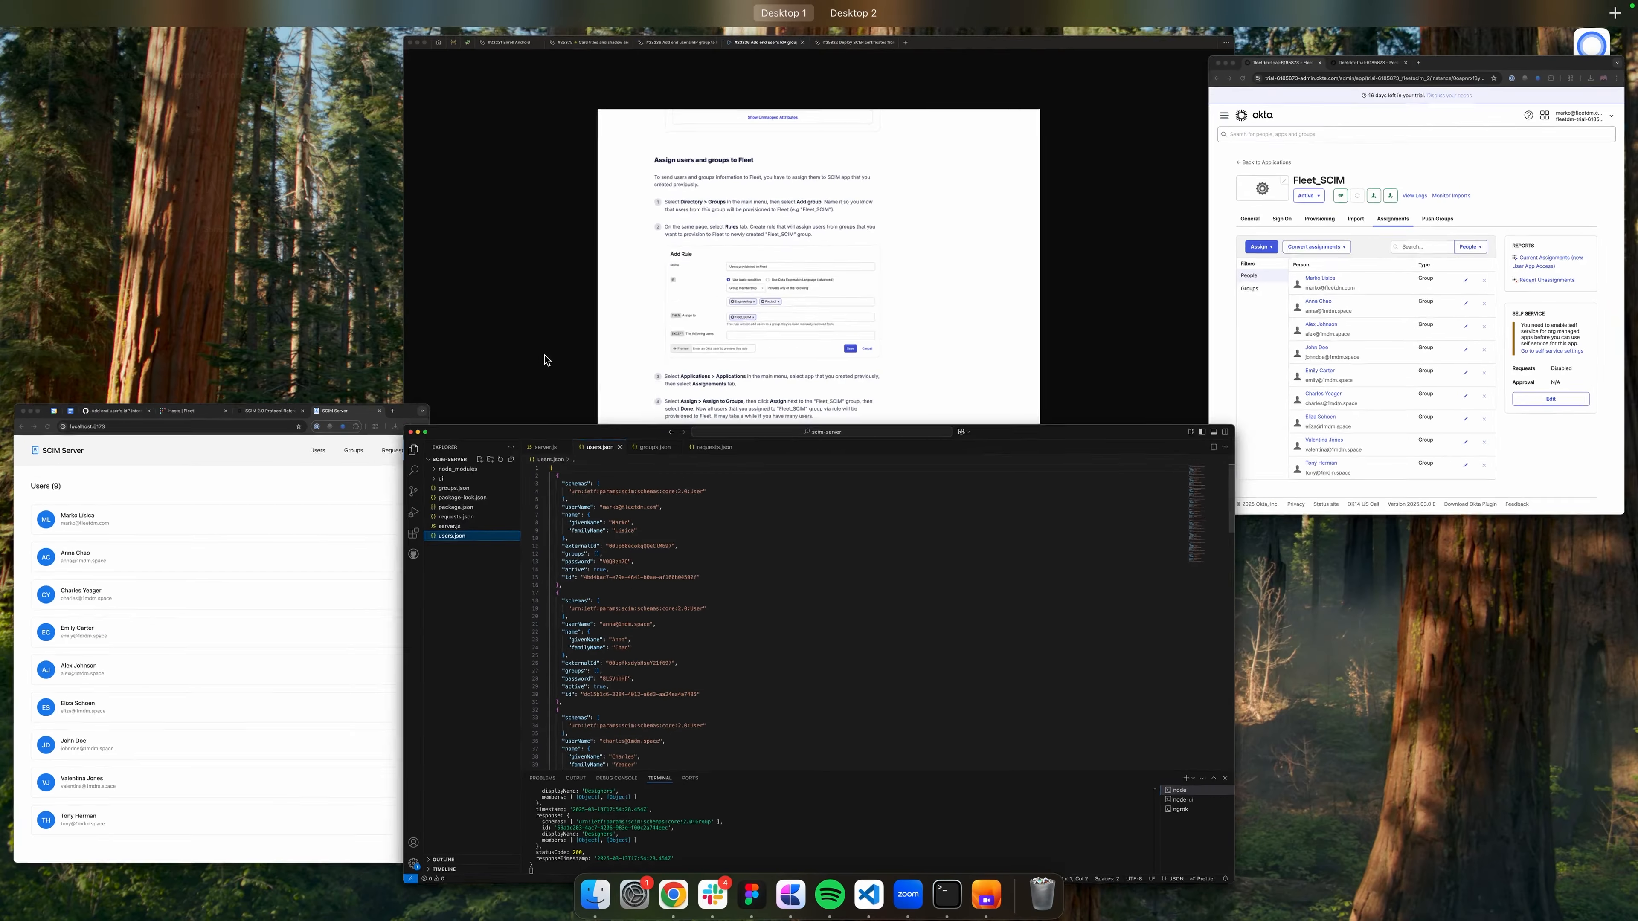
left_click(1290, 369)
left_click(1289, 462)
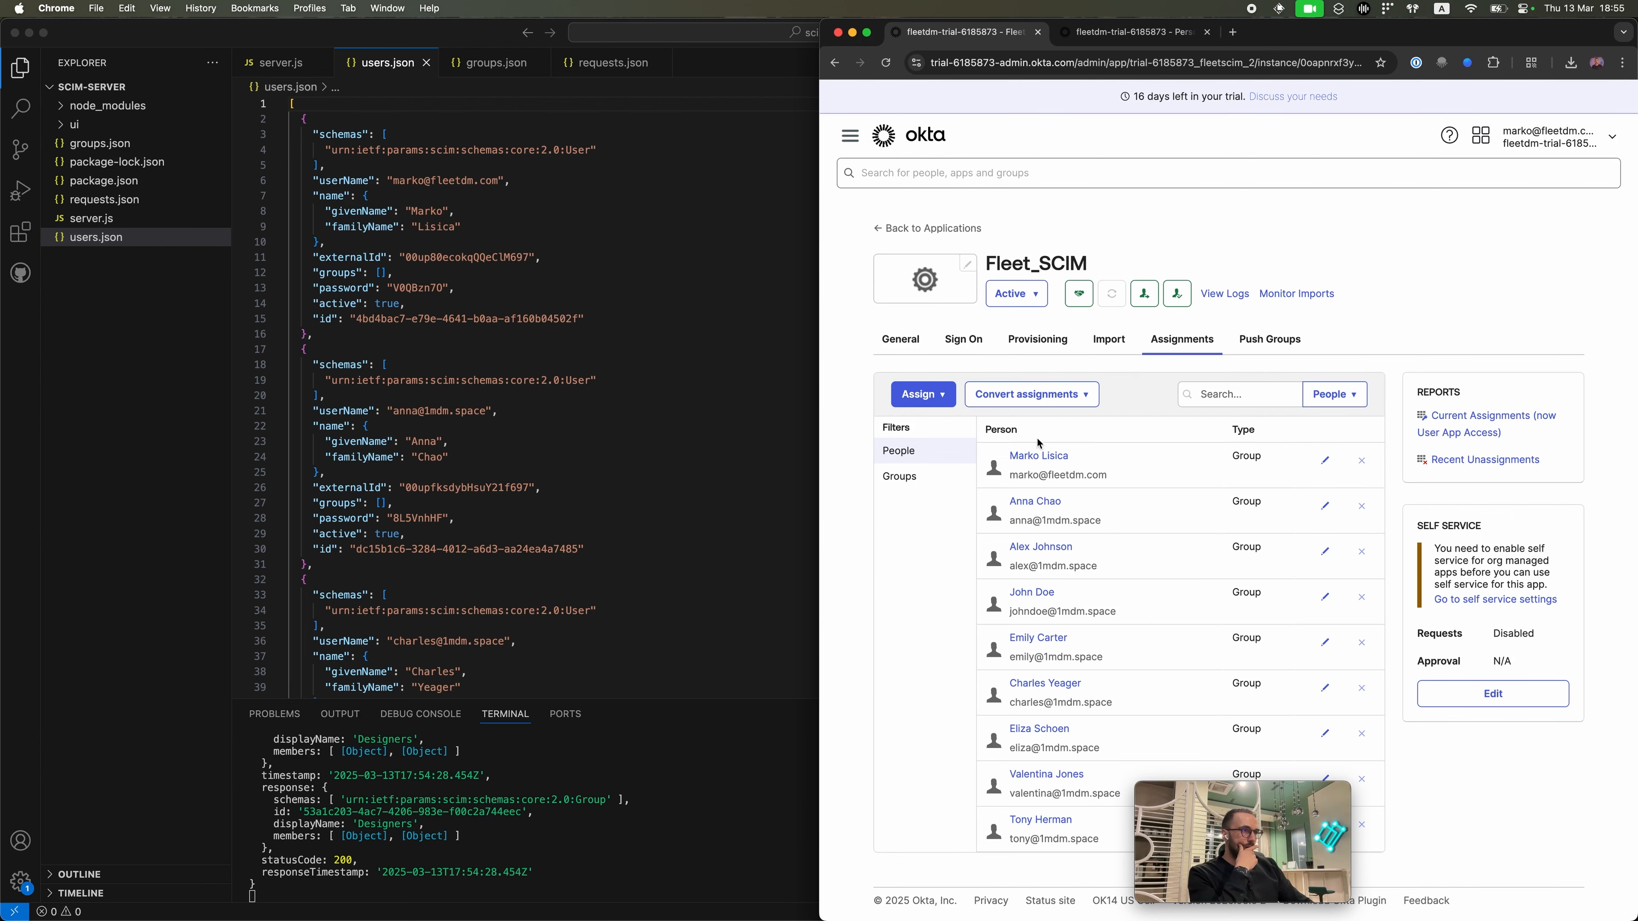
Step: Force Sync Fleet_SCIM from Provisioning, then check users.json groups and the SCIM Server users page
left_click(1051, 345)
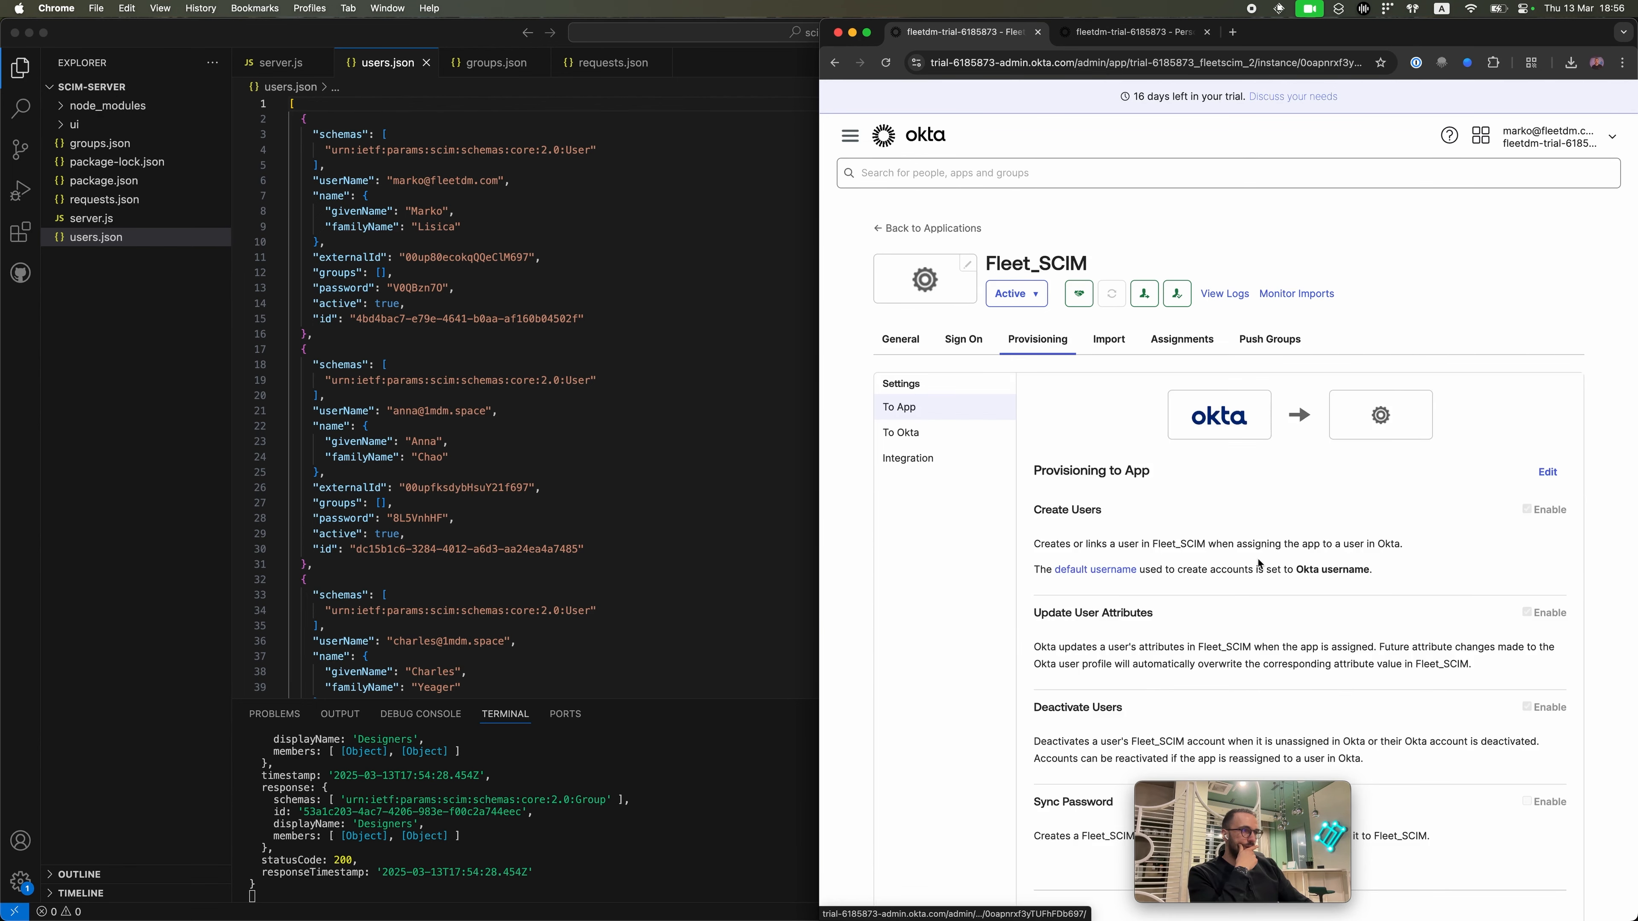
scroll(1258, 563, "down", 7)
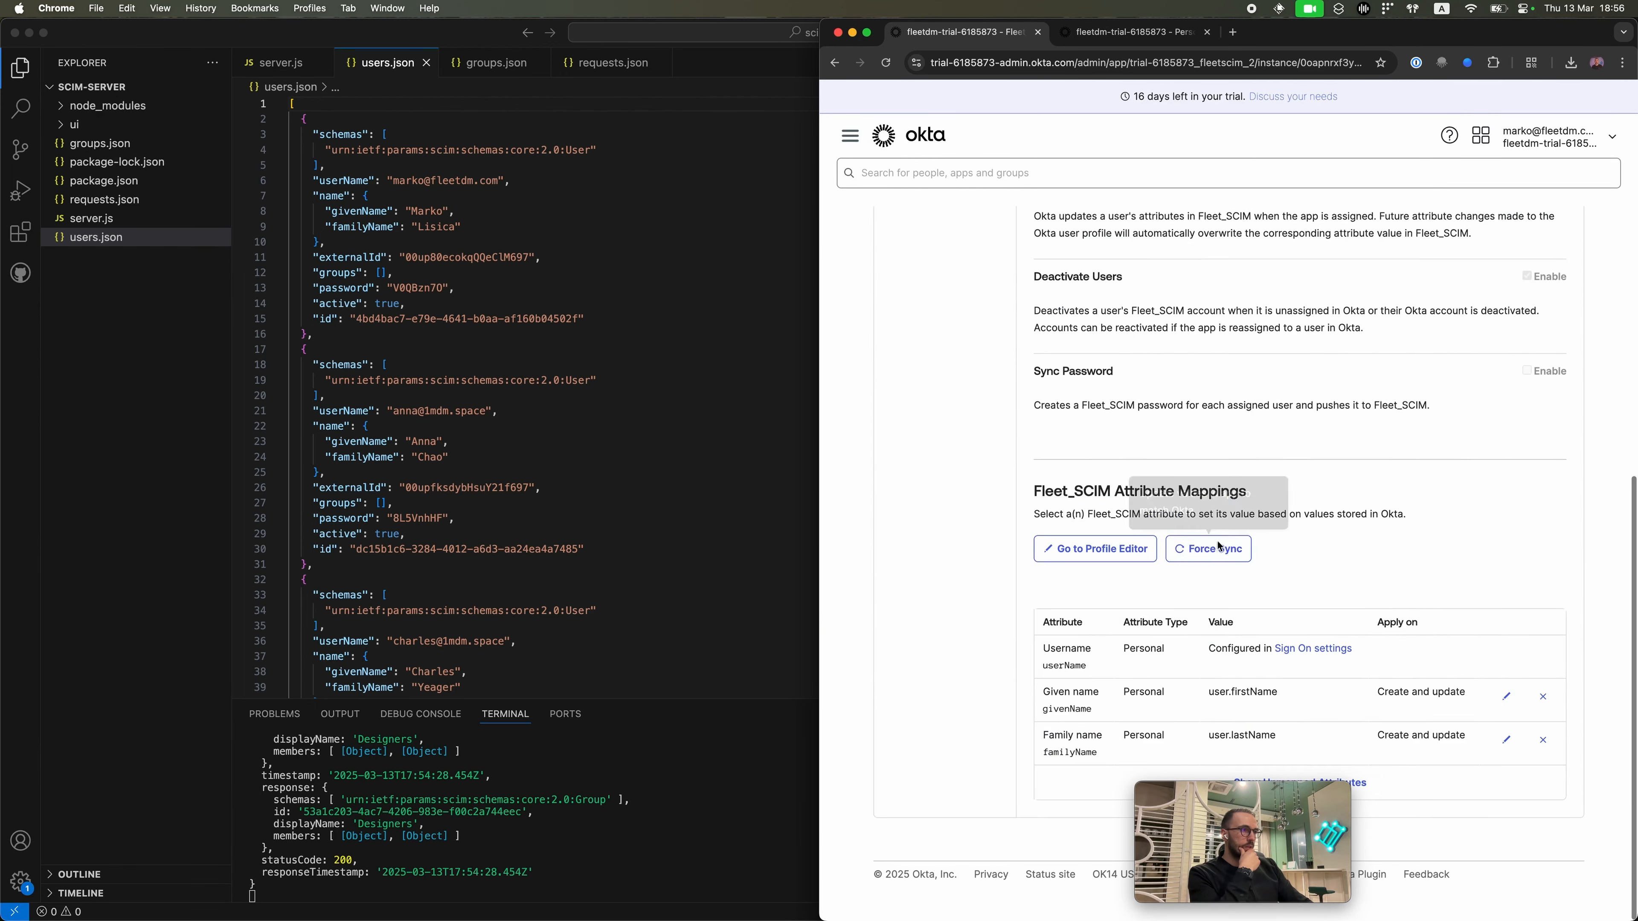
left_click(1218, 548)
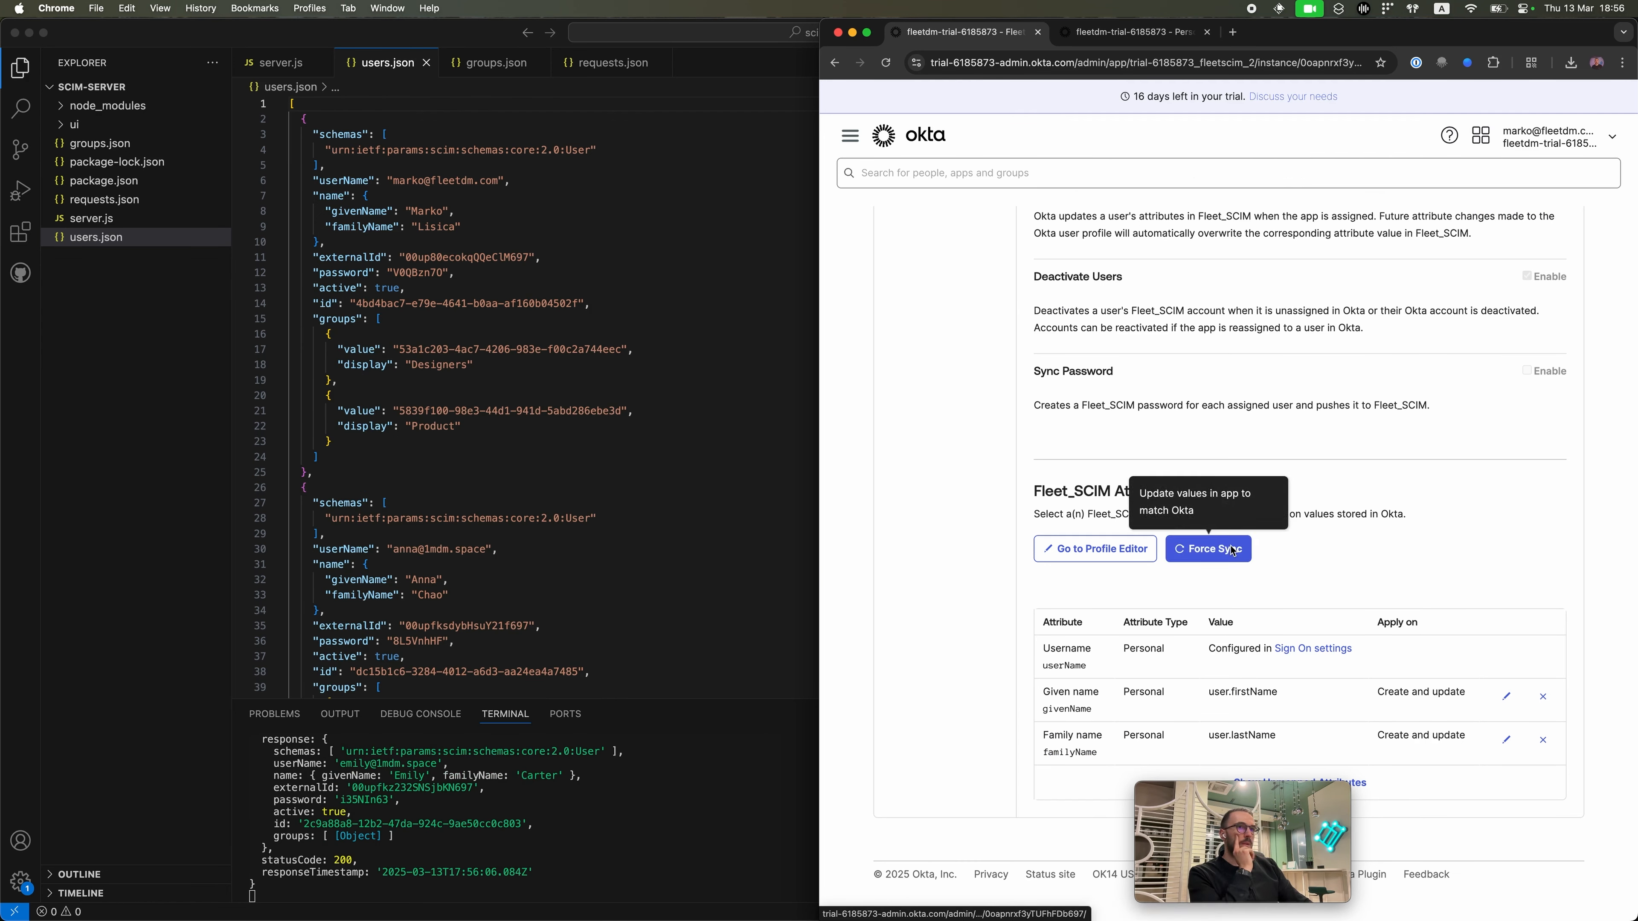
left_click(356, 349)
double_click(334, 320)
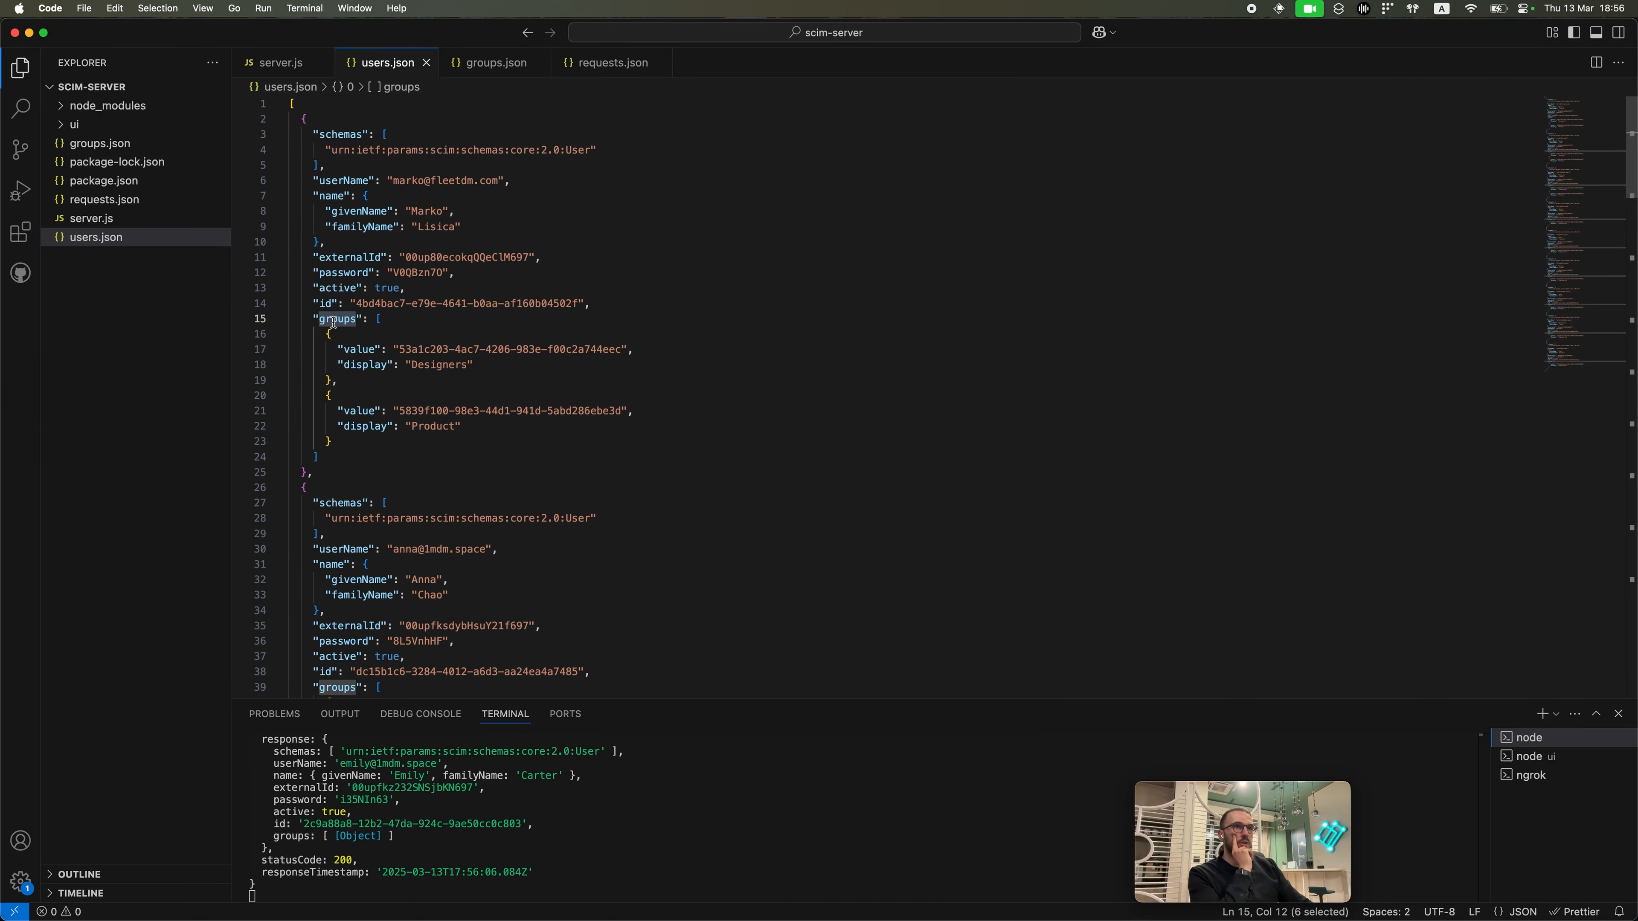
key("ctrl+Up")
left_click(294, 474)
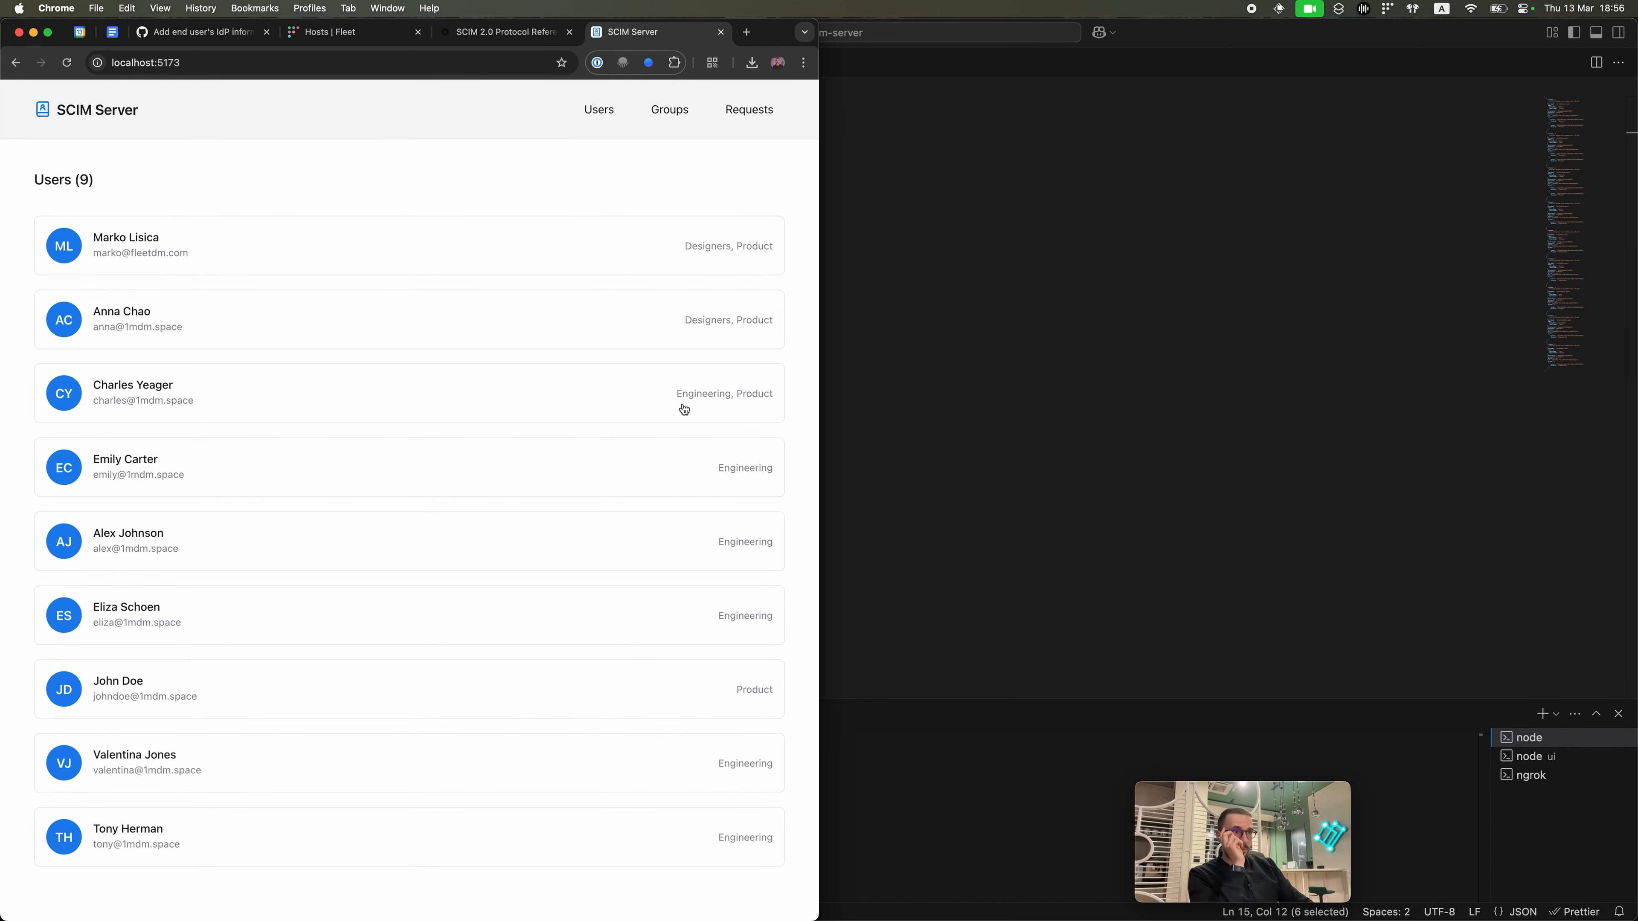
Step: Open the latest PUT user update request and inspect its user id and Engineering group response
left_click(669, 110)
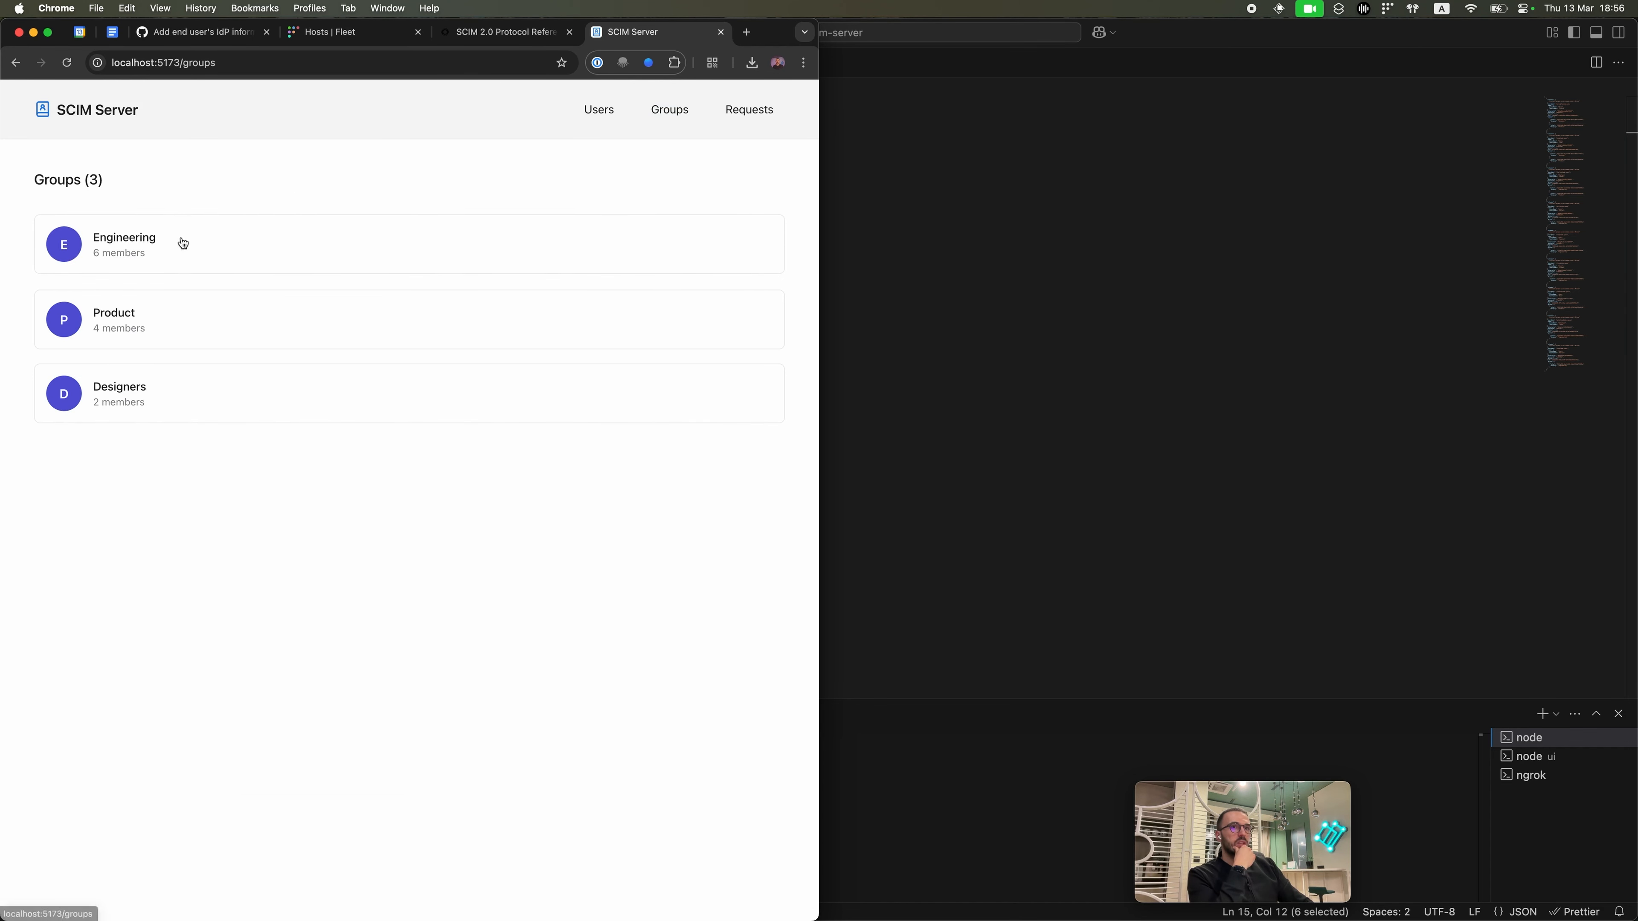
left_click(748, 109)
scroll(342, 583, "down", 15)
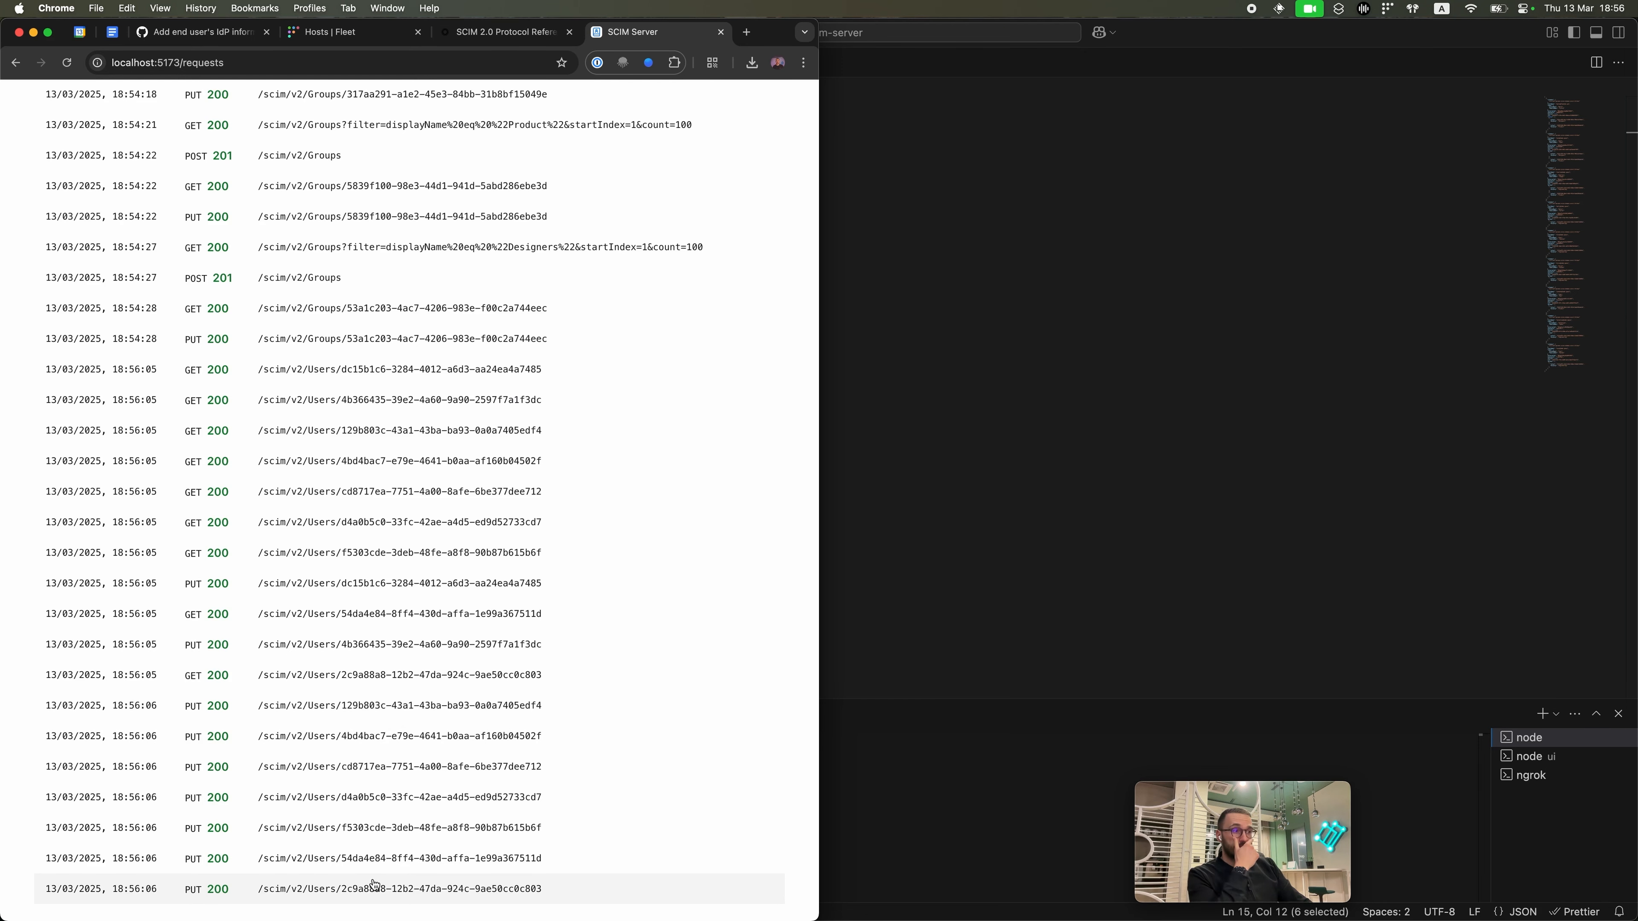
left_click(345, 886)
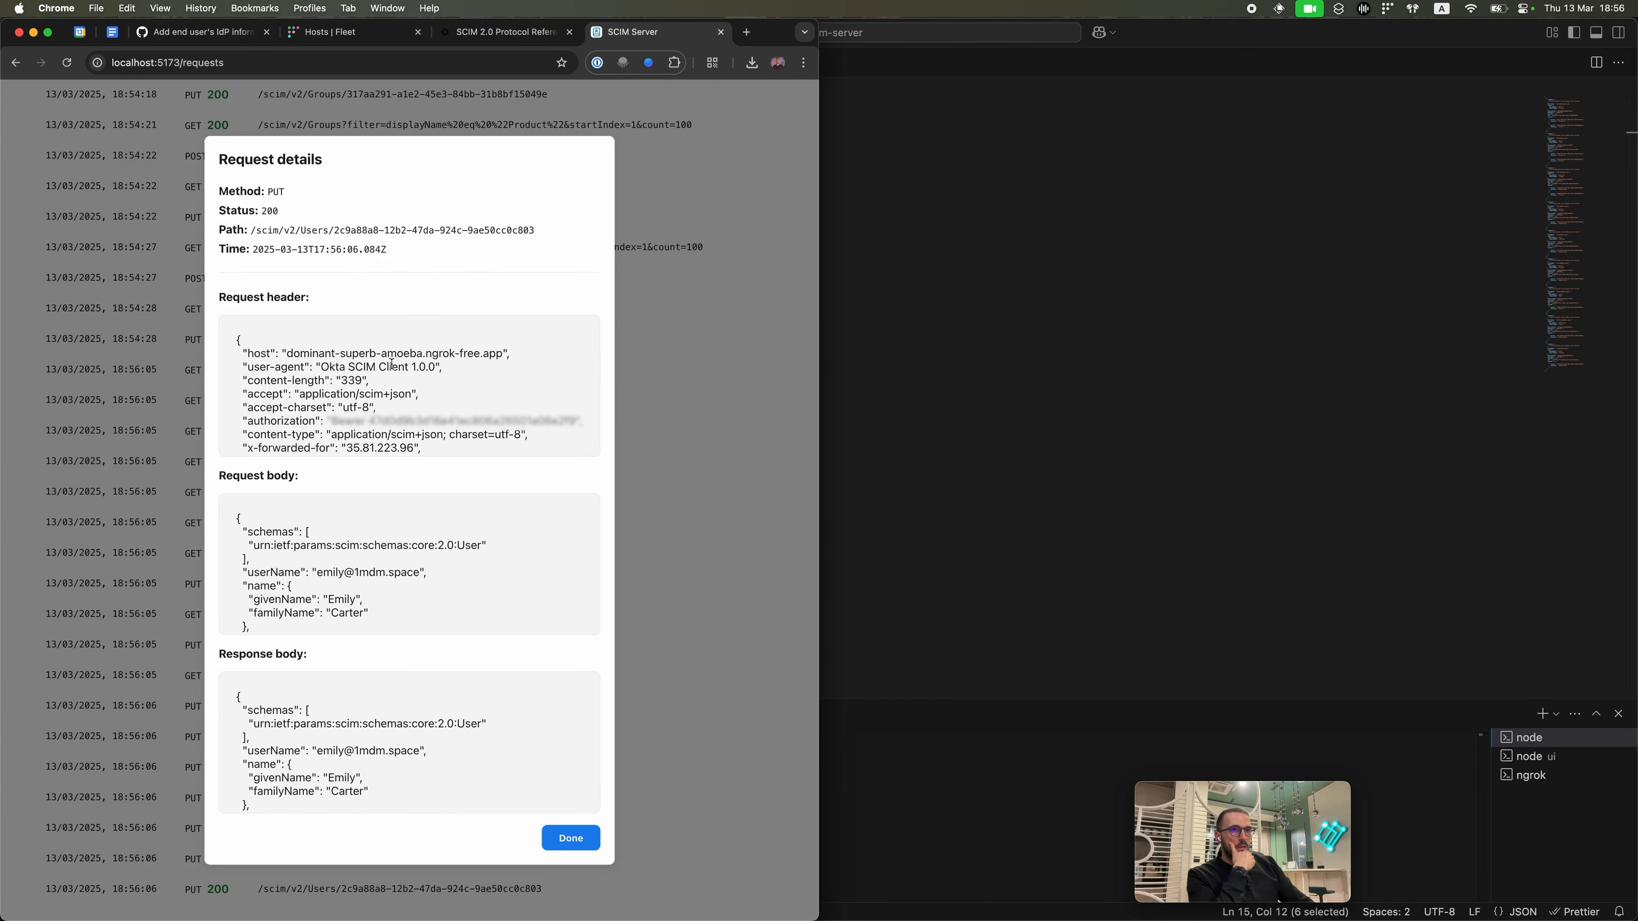
triple_click(281, 191)
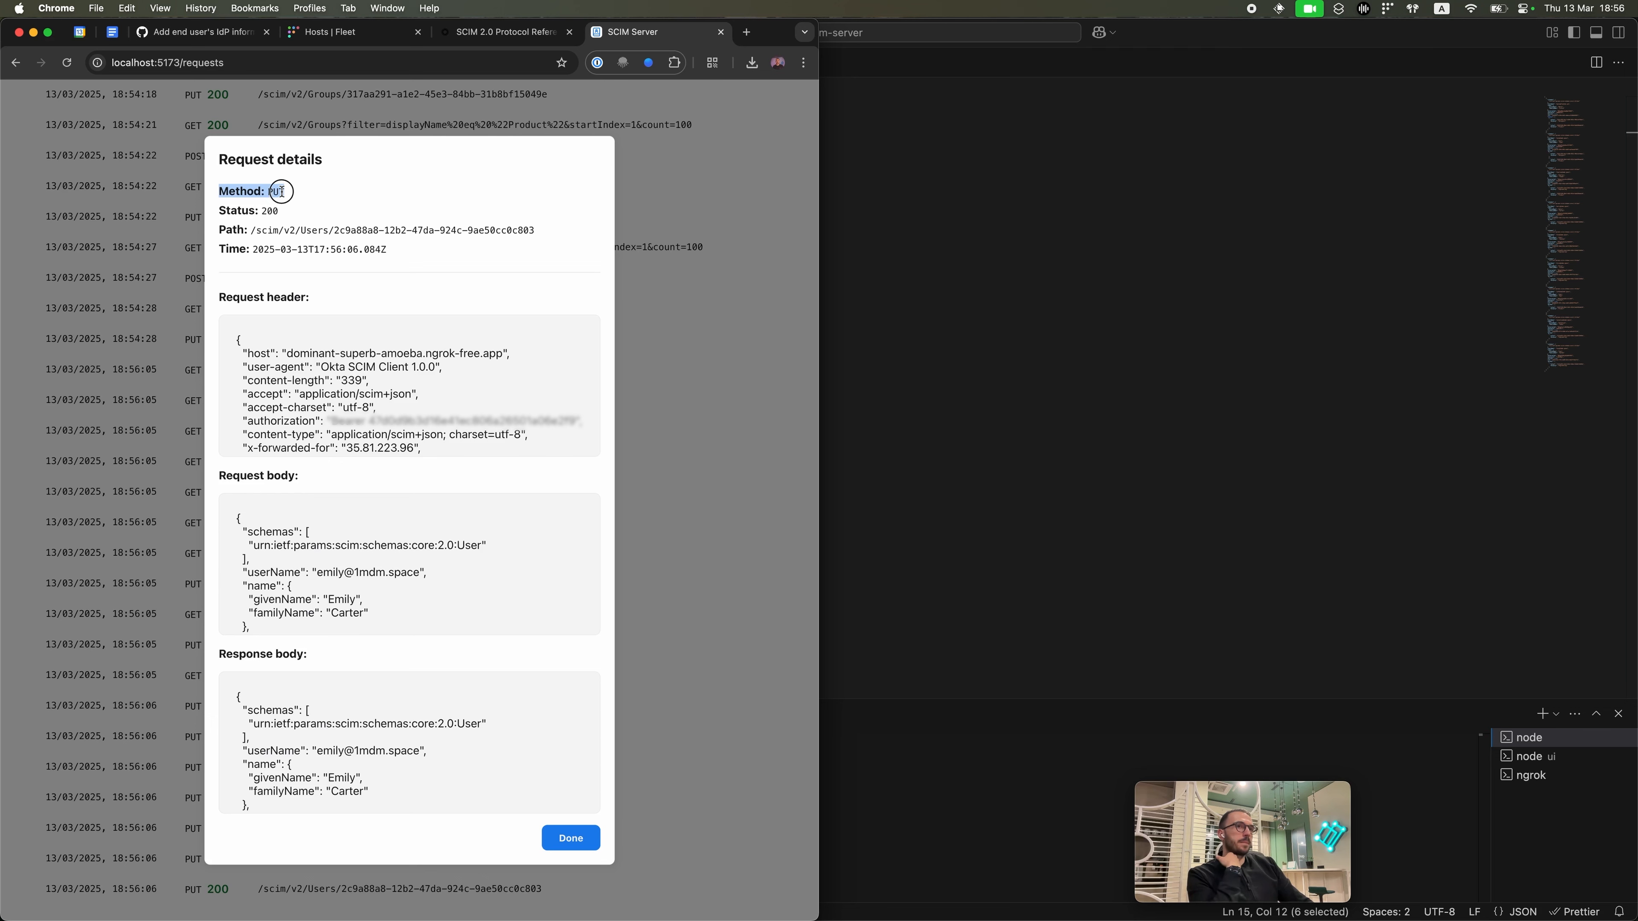
left_click(281, 191)
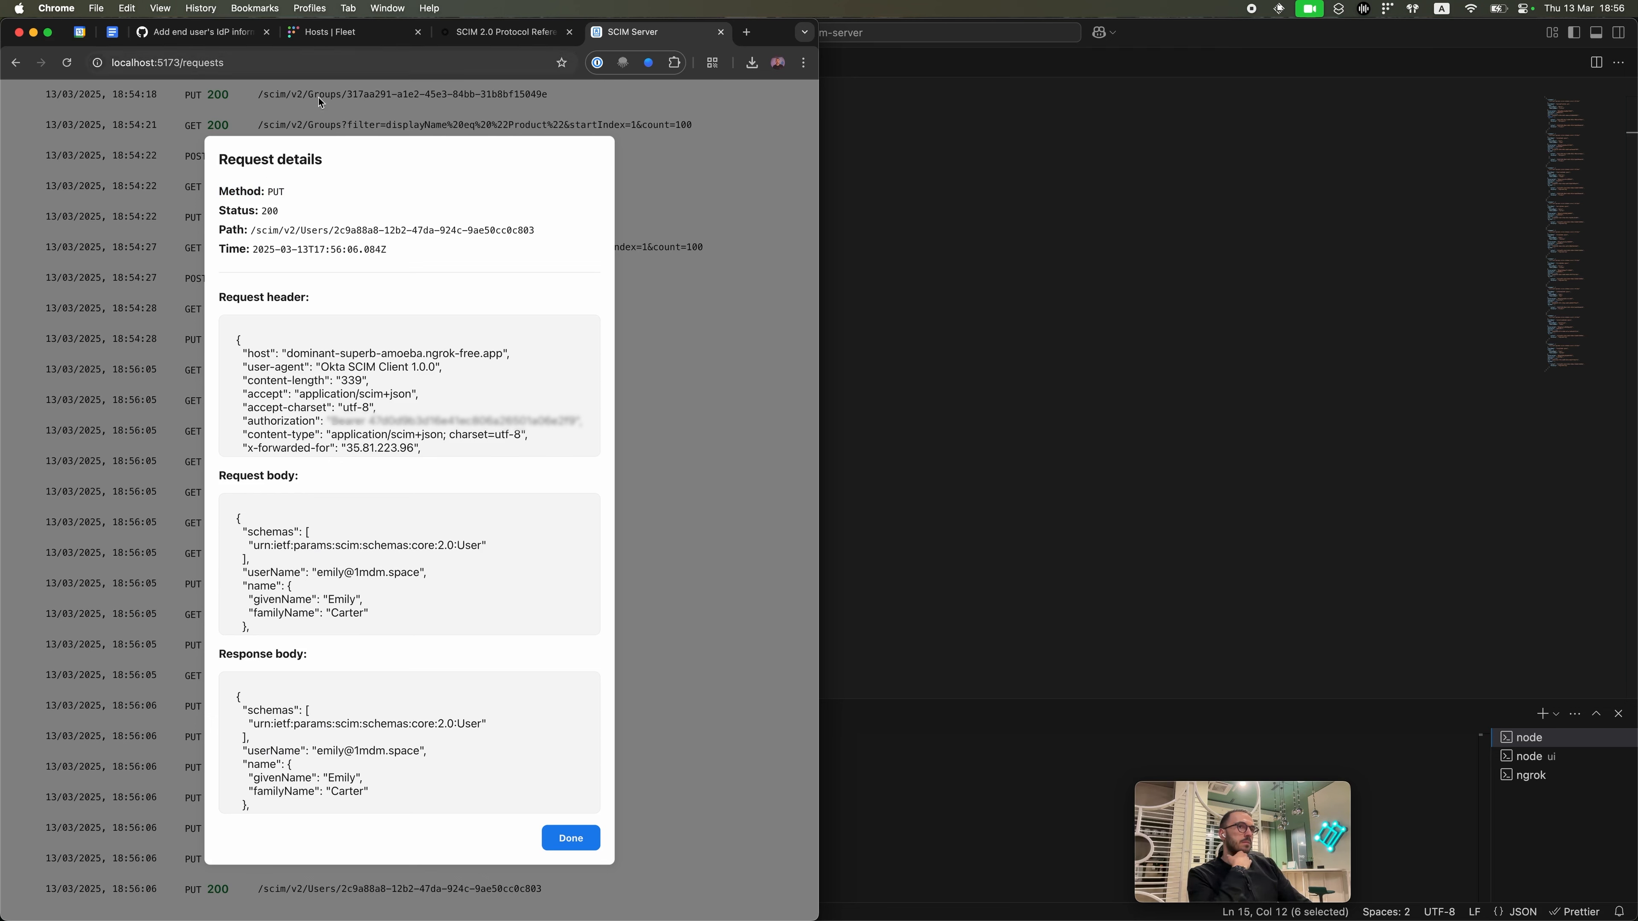
left_click_drag(334, 230, 581, 234)
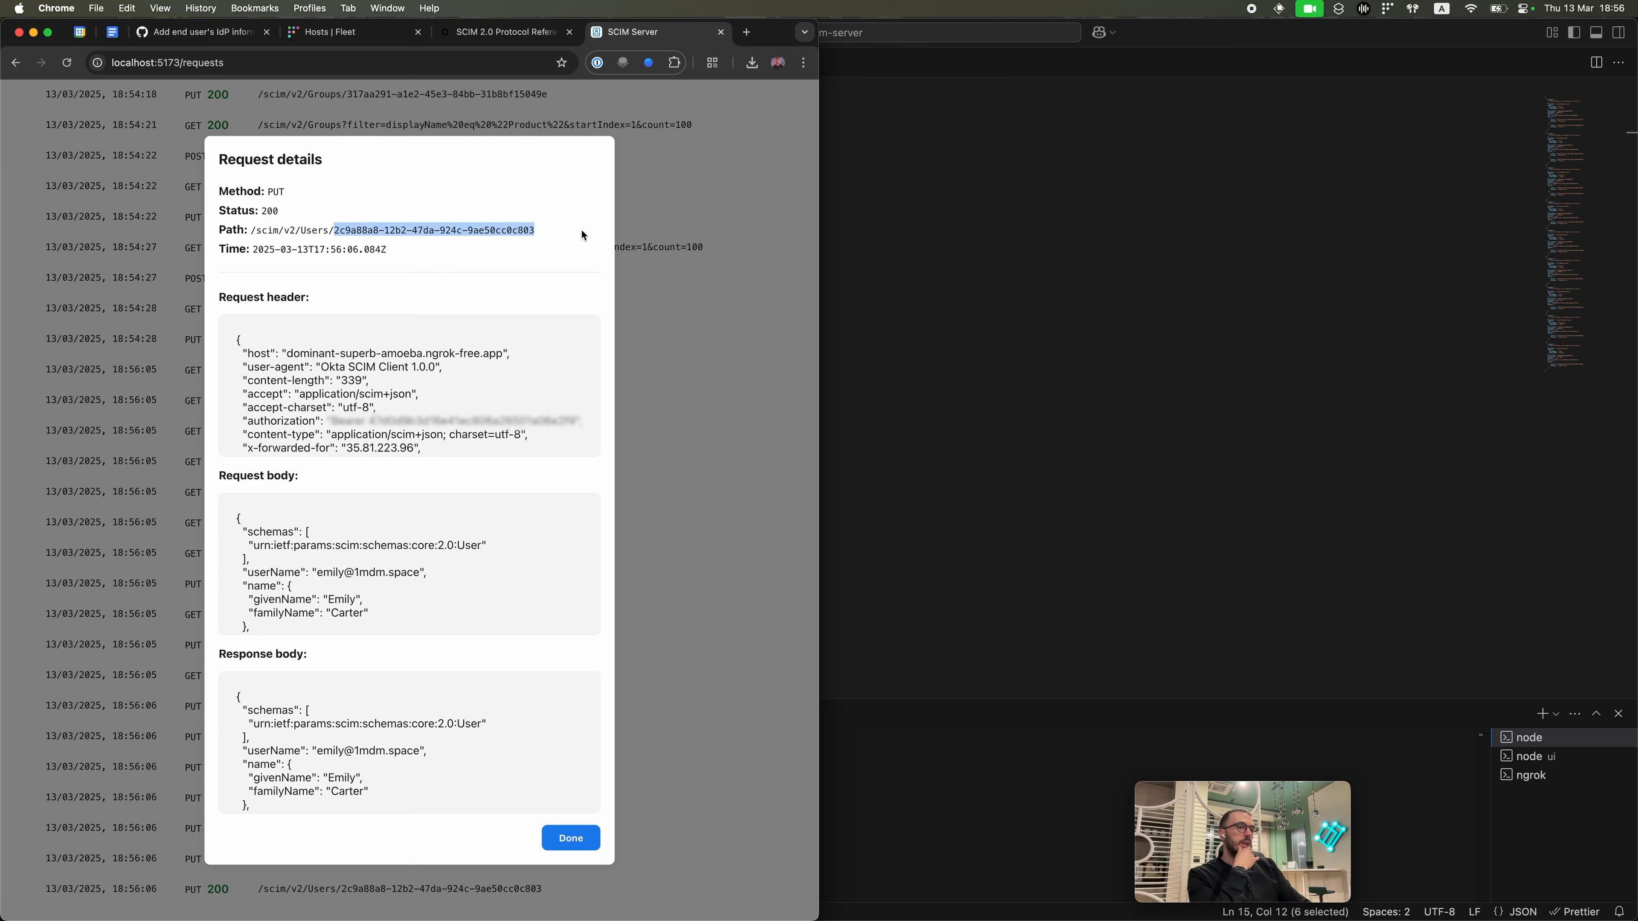
scroll(336, 750, "down", 5)
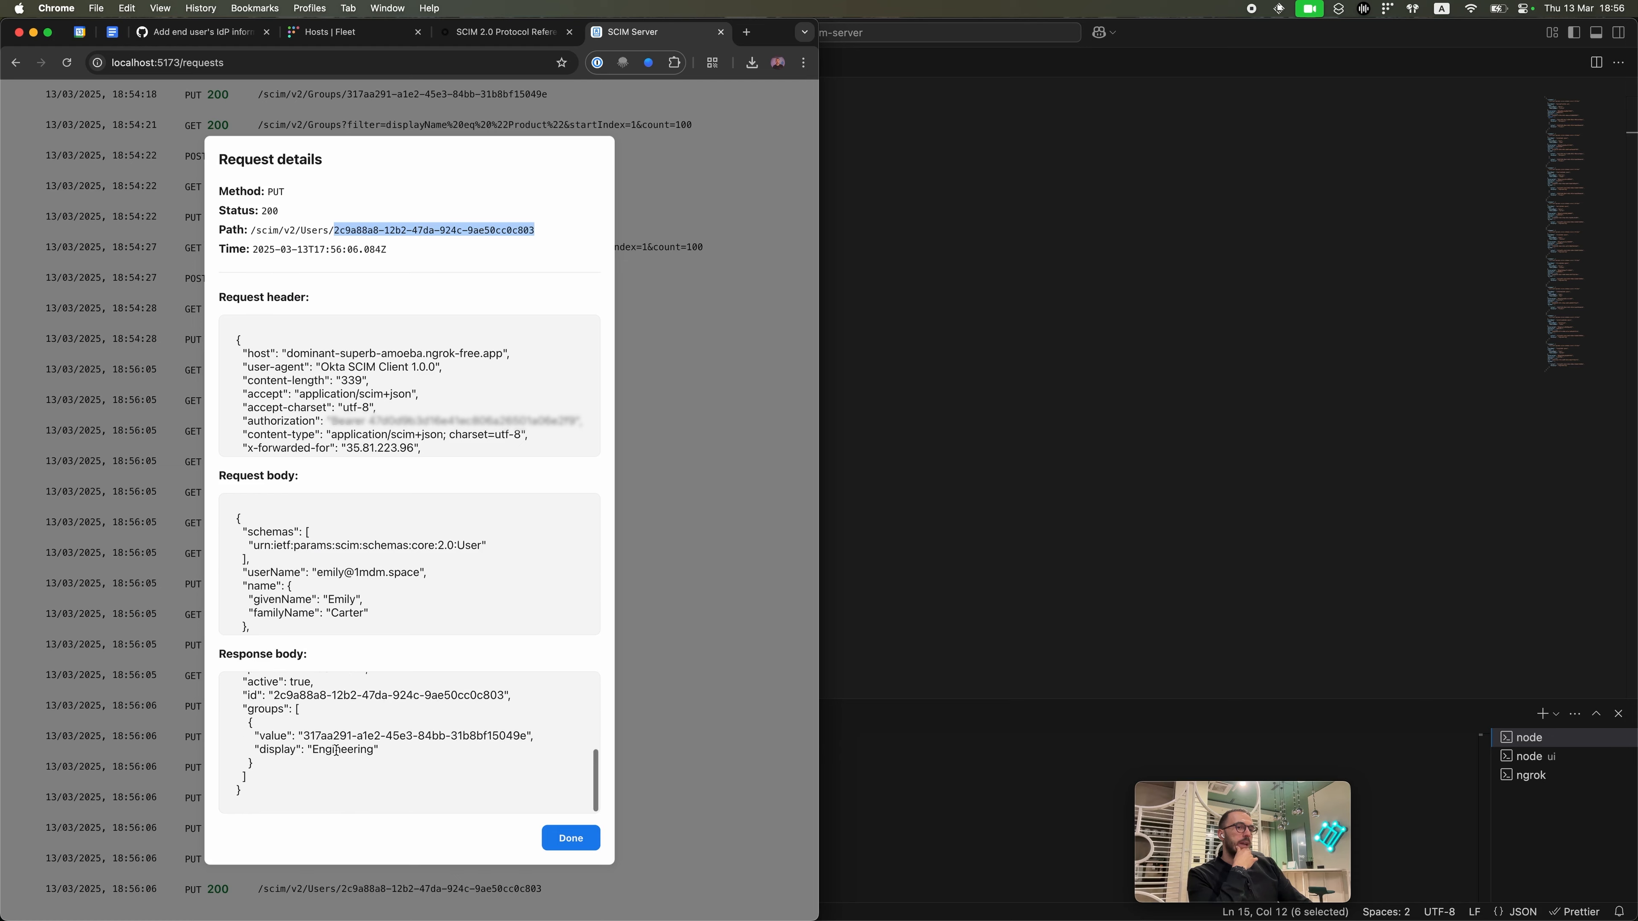
scroll(336, 750, "up", 1)
left_click_drag(244, 714, 302, 757)
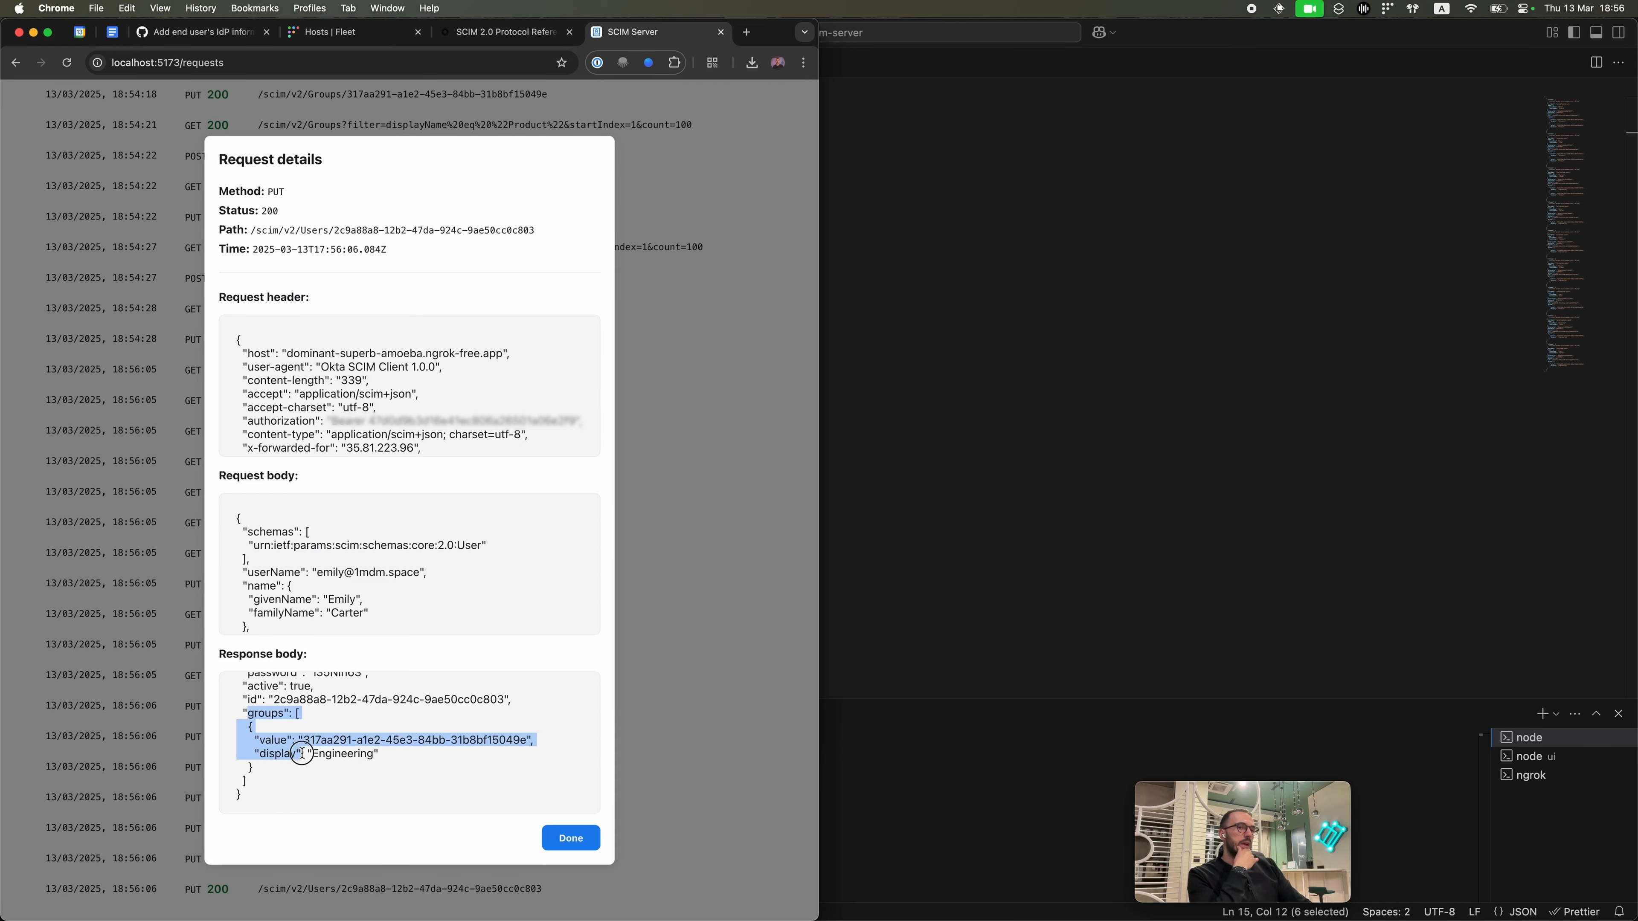
left_click(305, 758)
left_click(575, 838)
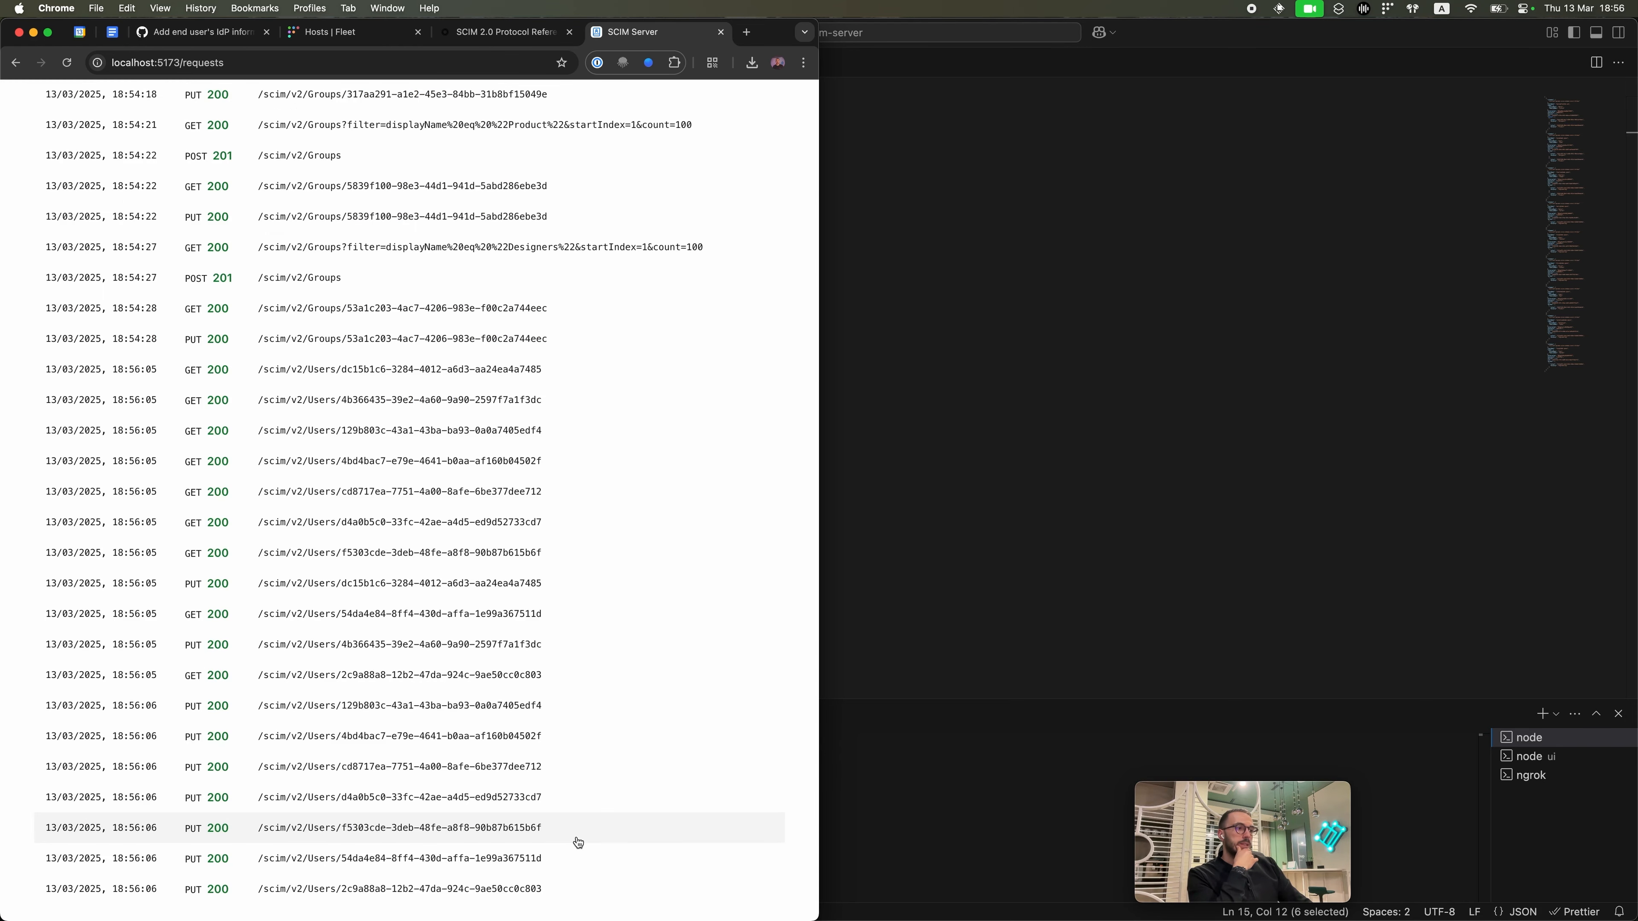
Step: Return to Okta's Fleet_SCIM window and run Force Sync again
key("ctrl+Up")
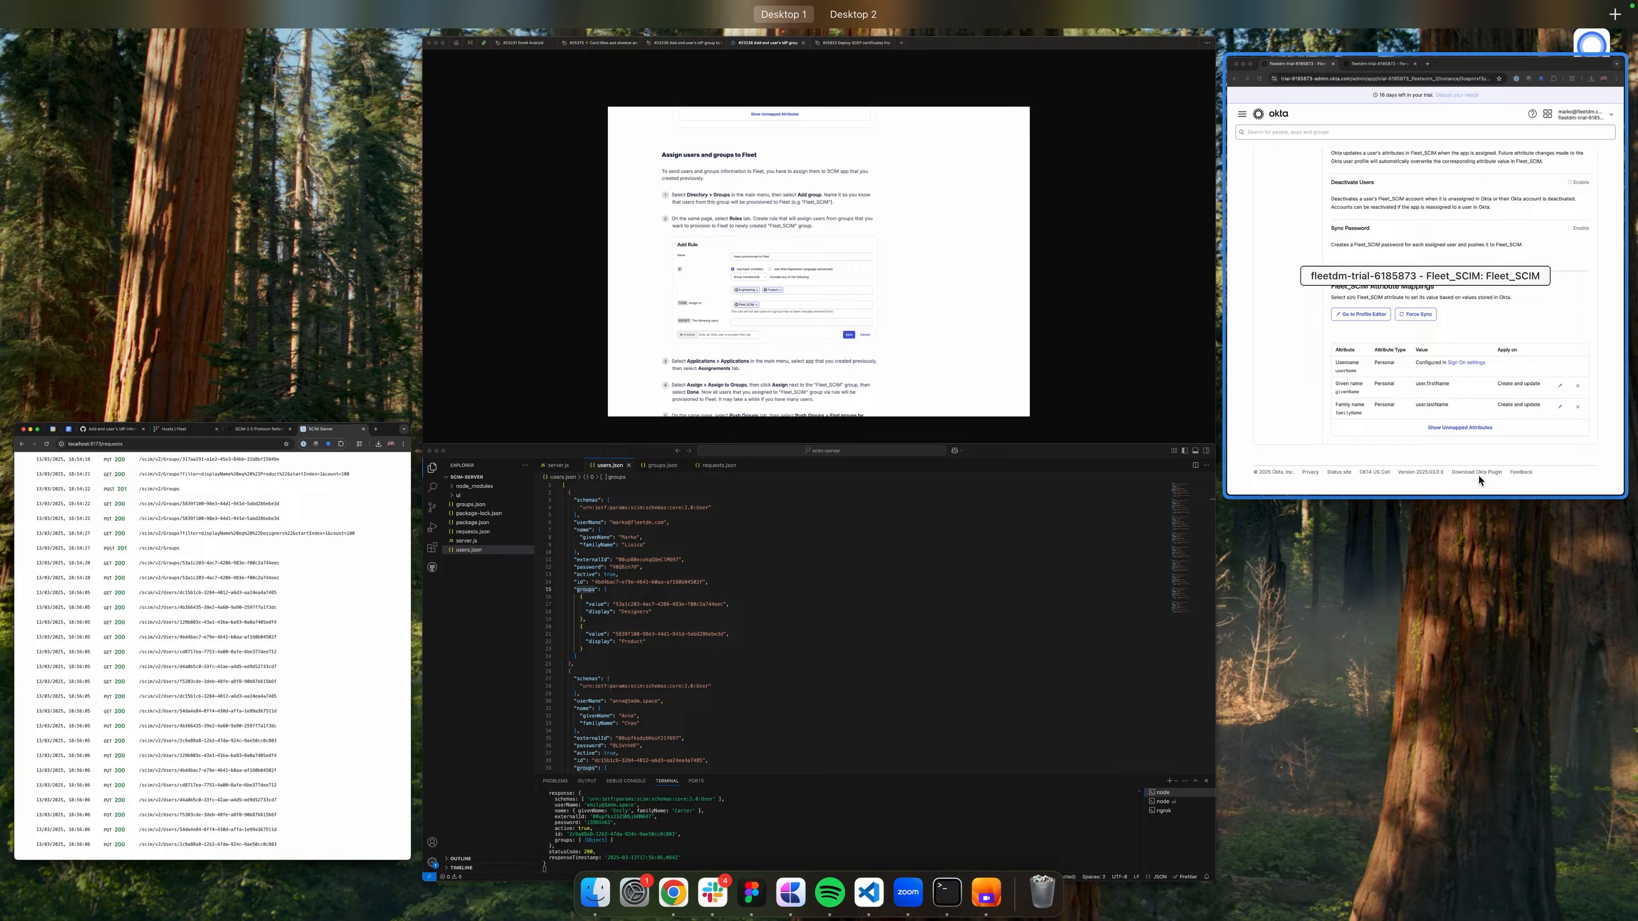
left_click(1476, 474)
left_click(1230, 557)
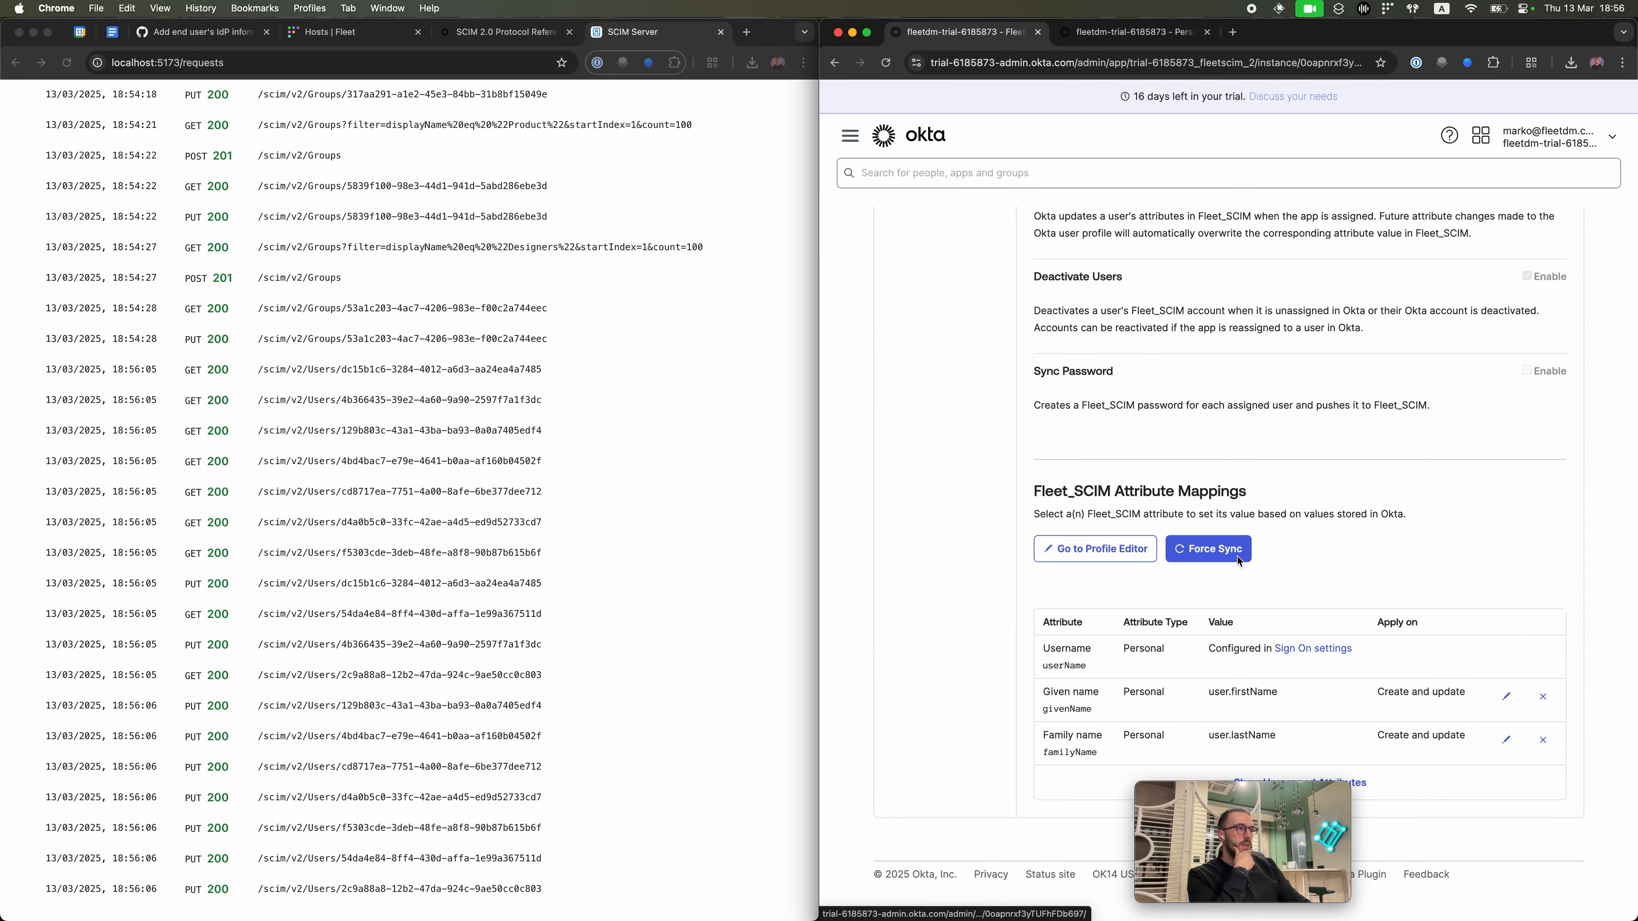
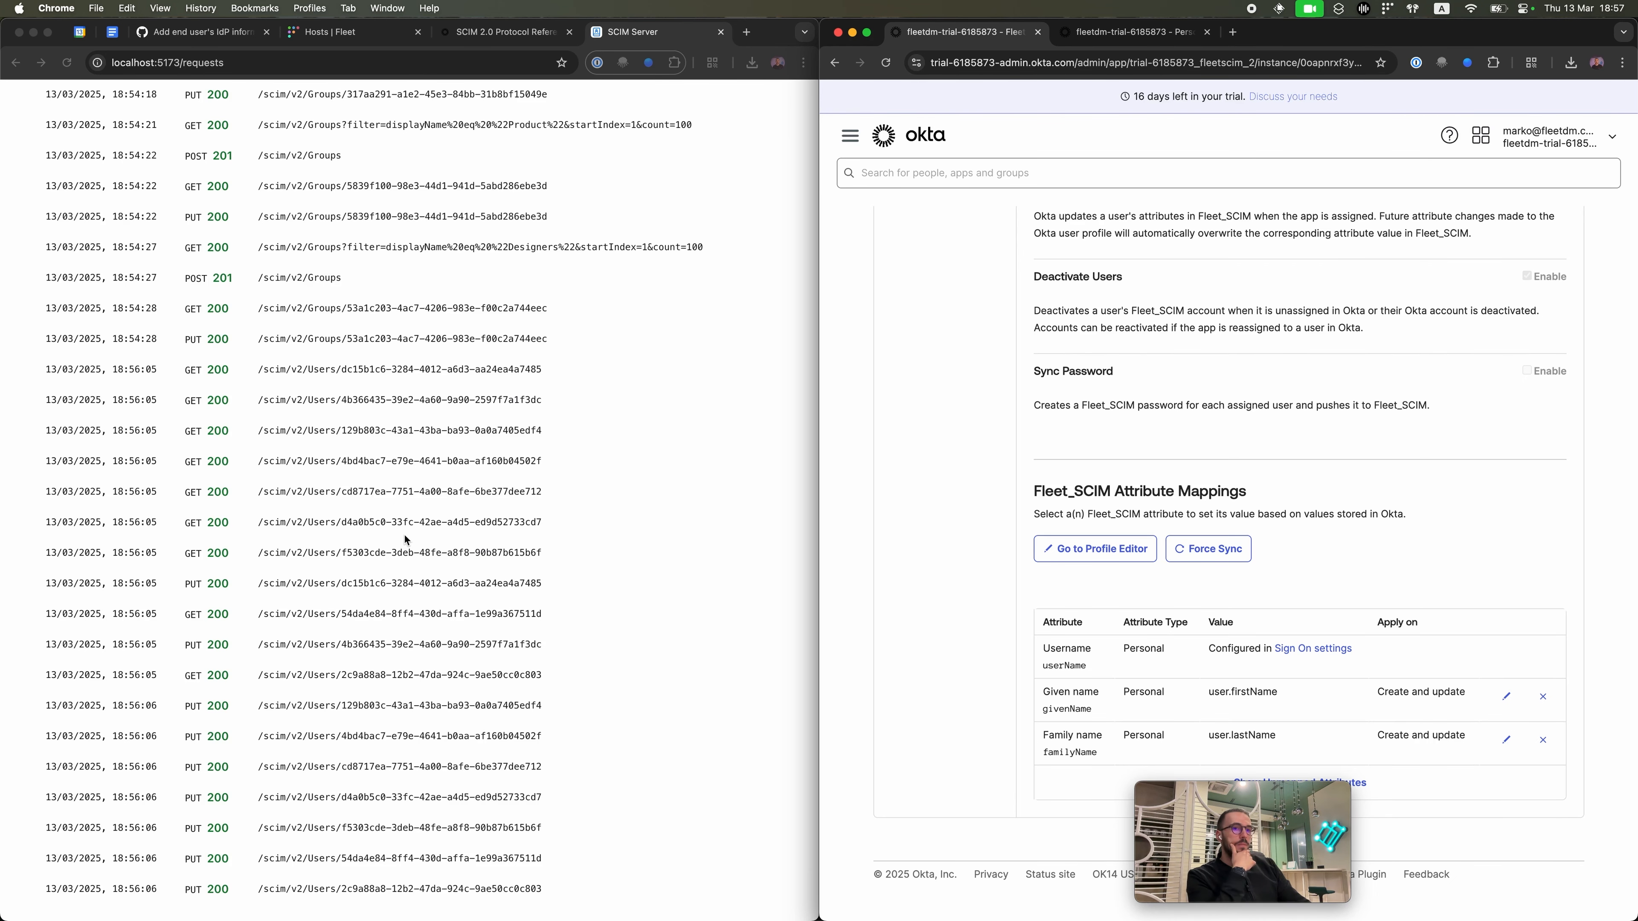
Step: Dismiss the finished Okta test and scroll back through the Fleet_SCIM To App provisioning page
scroll(405, 535, "up", 4)
scroll(405, 535, "down", 4)
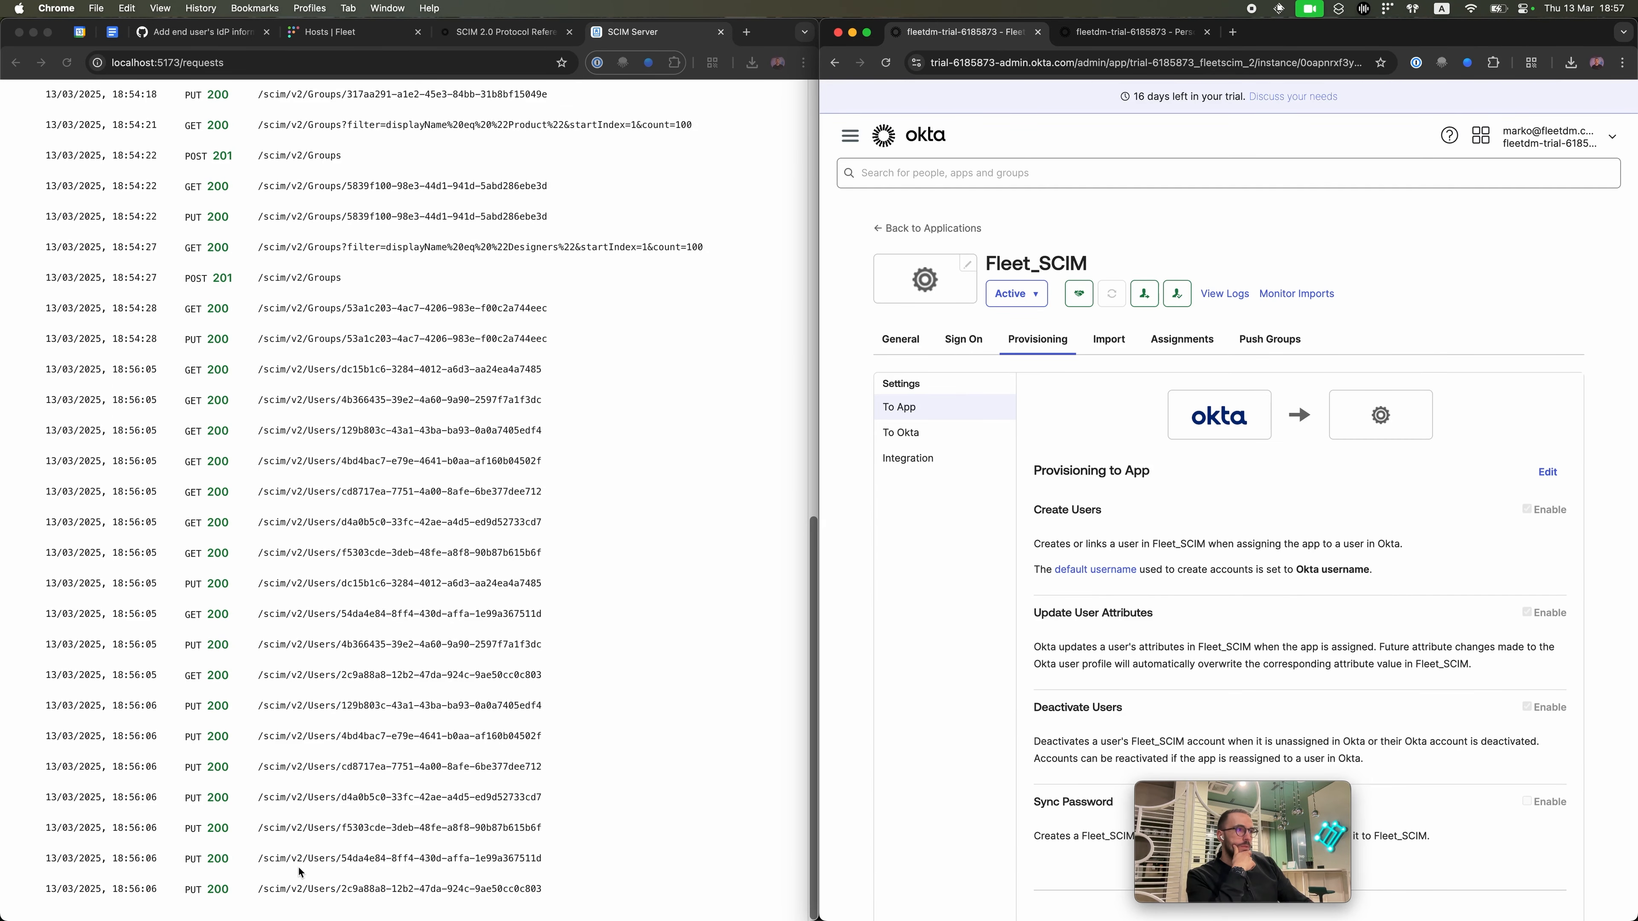
left_click(298, 866)
scroll(300, 873, "up", 10)
scroll(300, 873, "down", 10)
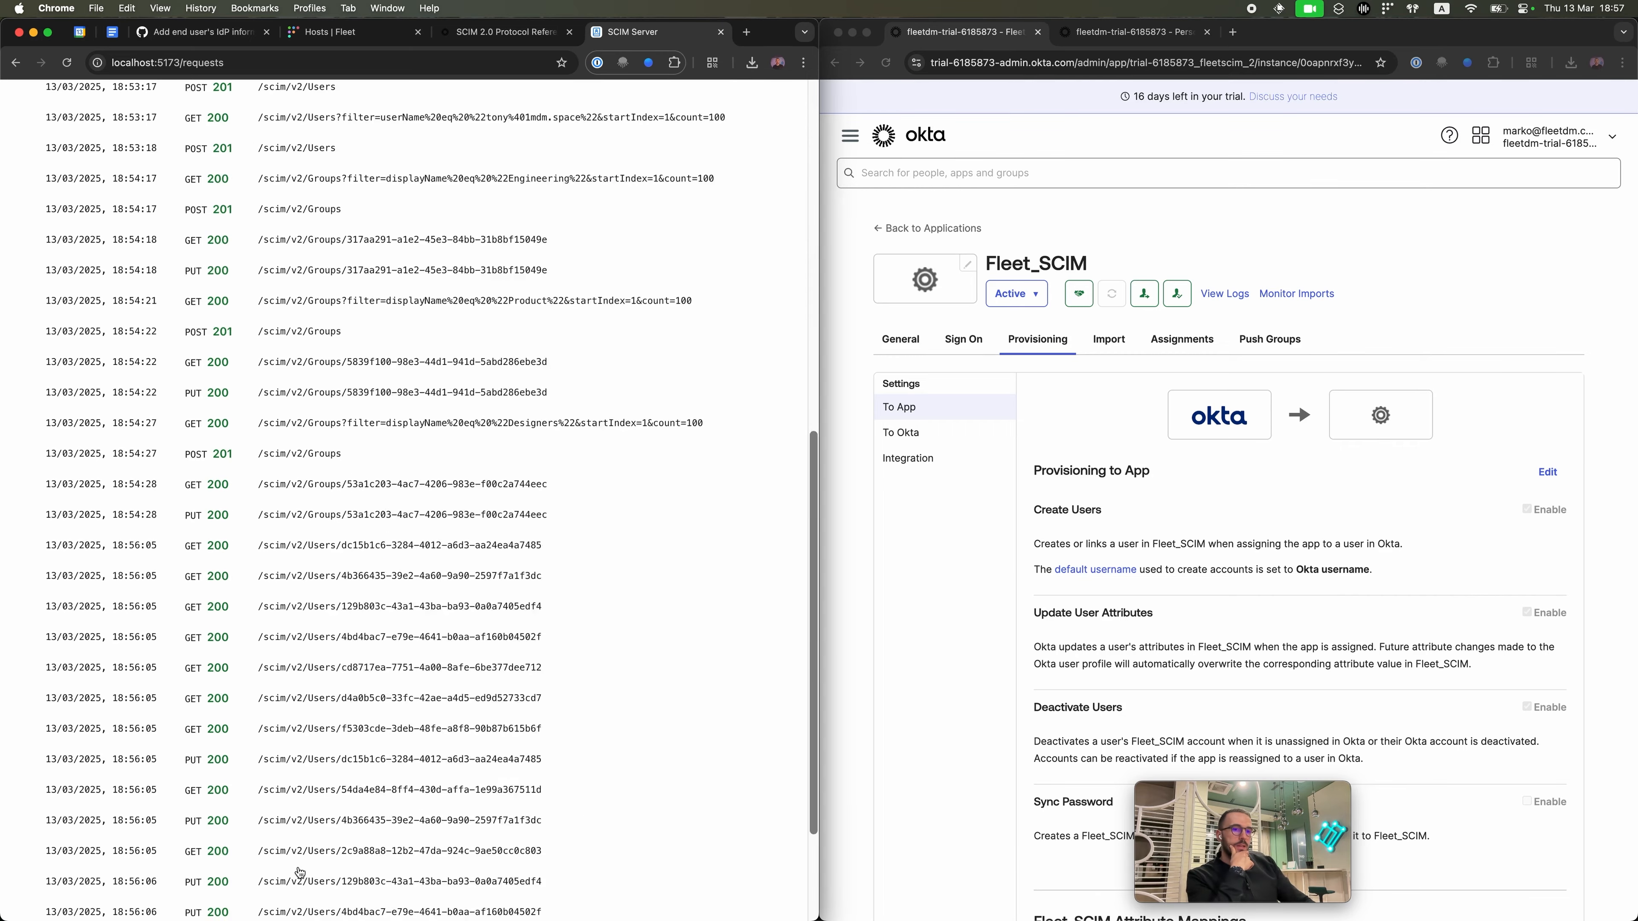
scroll(455, 477, "up", 4)
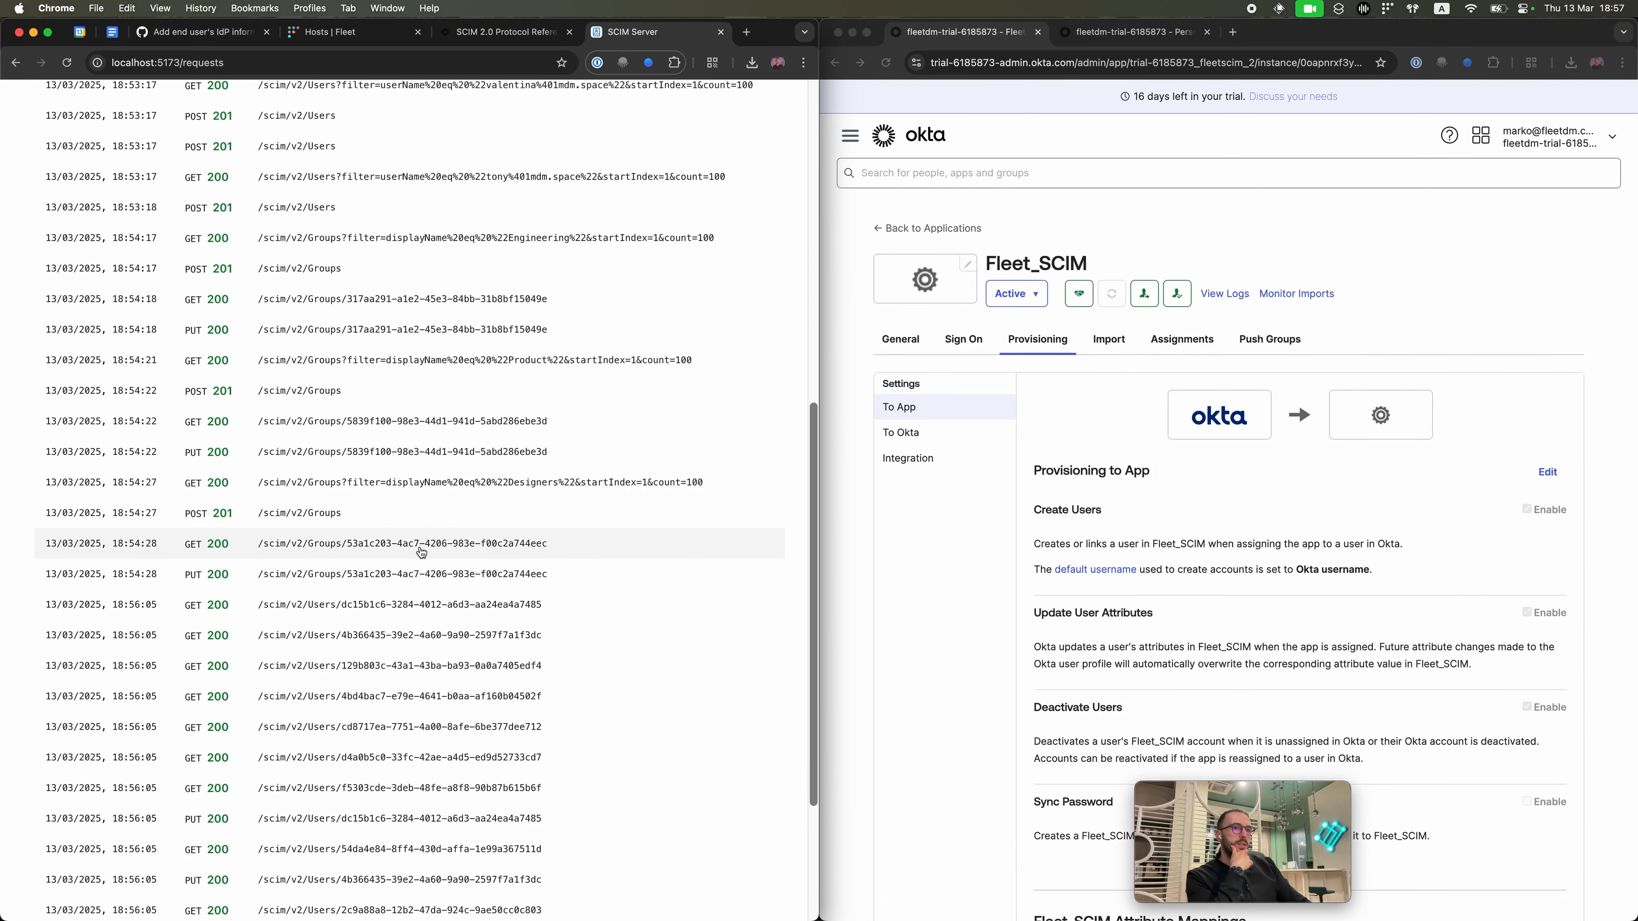
scroll(421, 552, "up", 10)
Step: Bring up users.json in VS Code and highlight a stored user's id and externalId values (lines 35–38)
key("ctrl+Up")
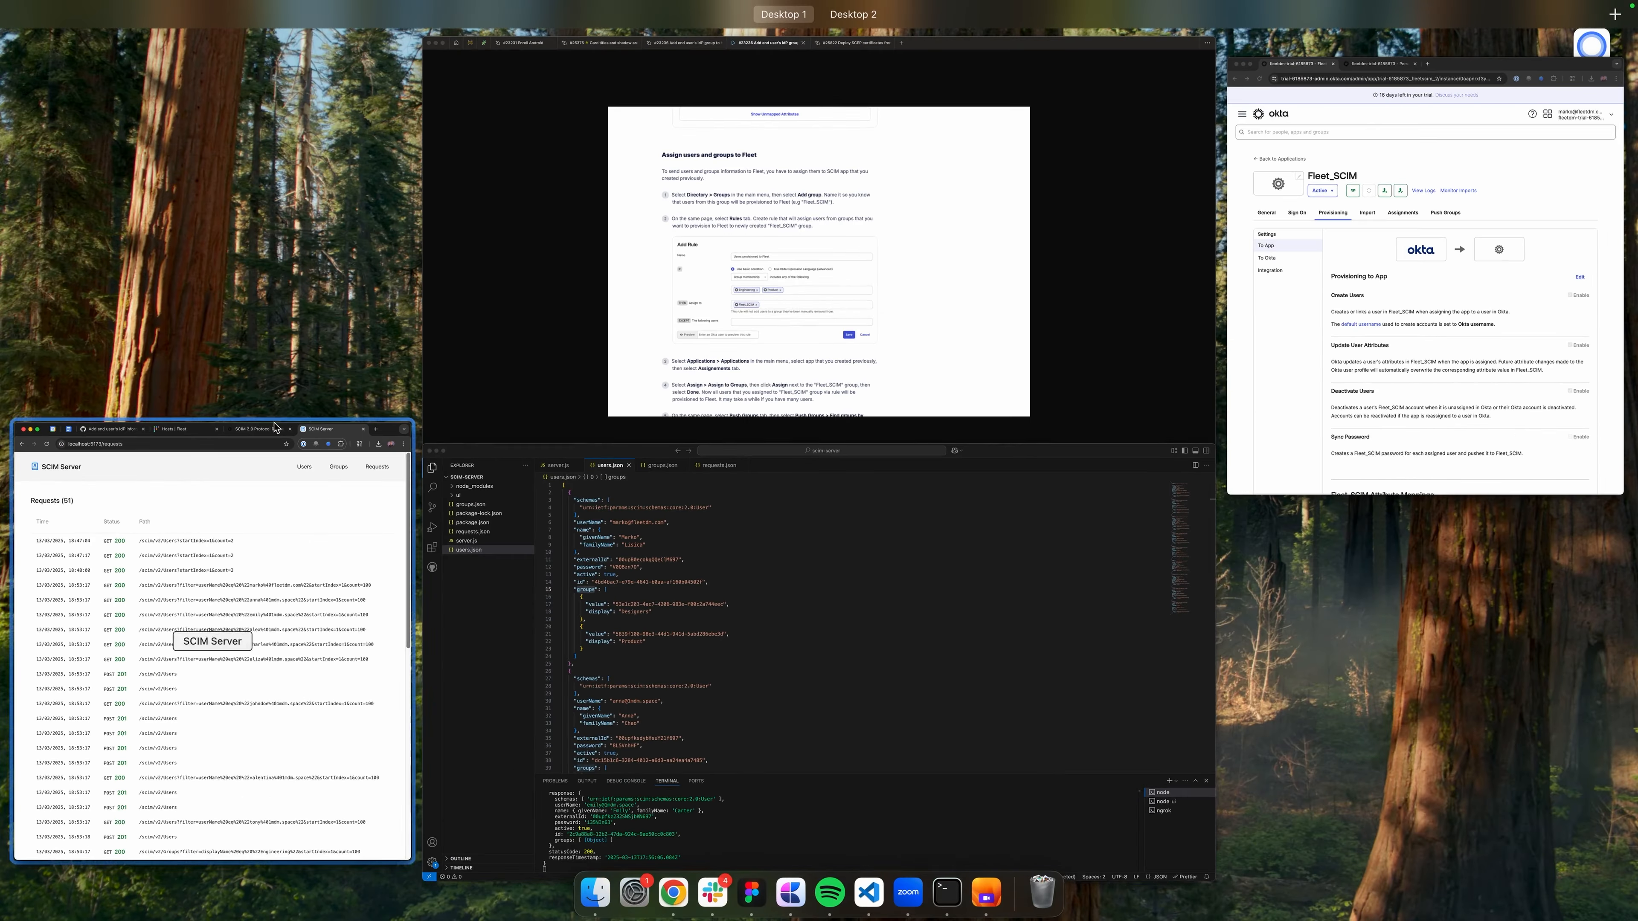
left_click(674, 623)
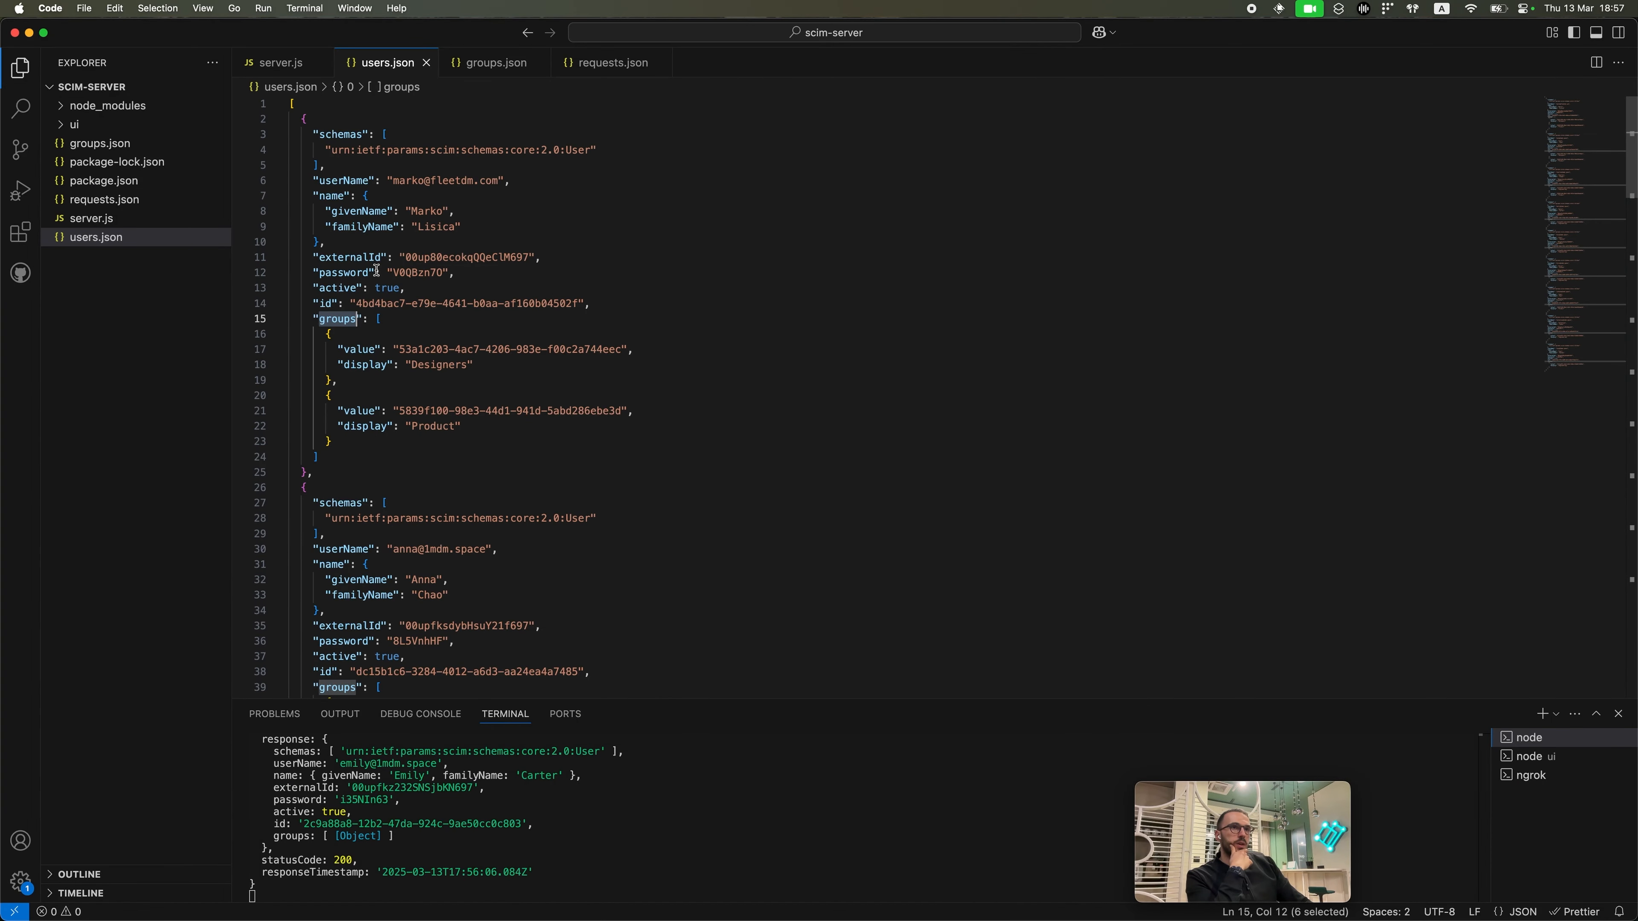
scroll(345, 553, "down", 2)
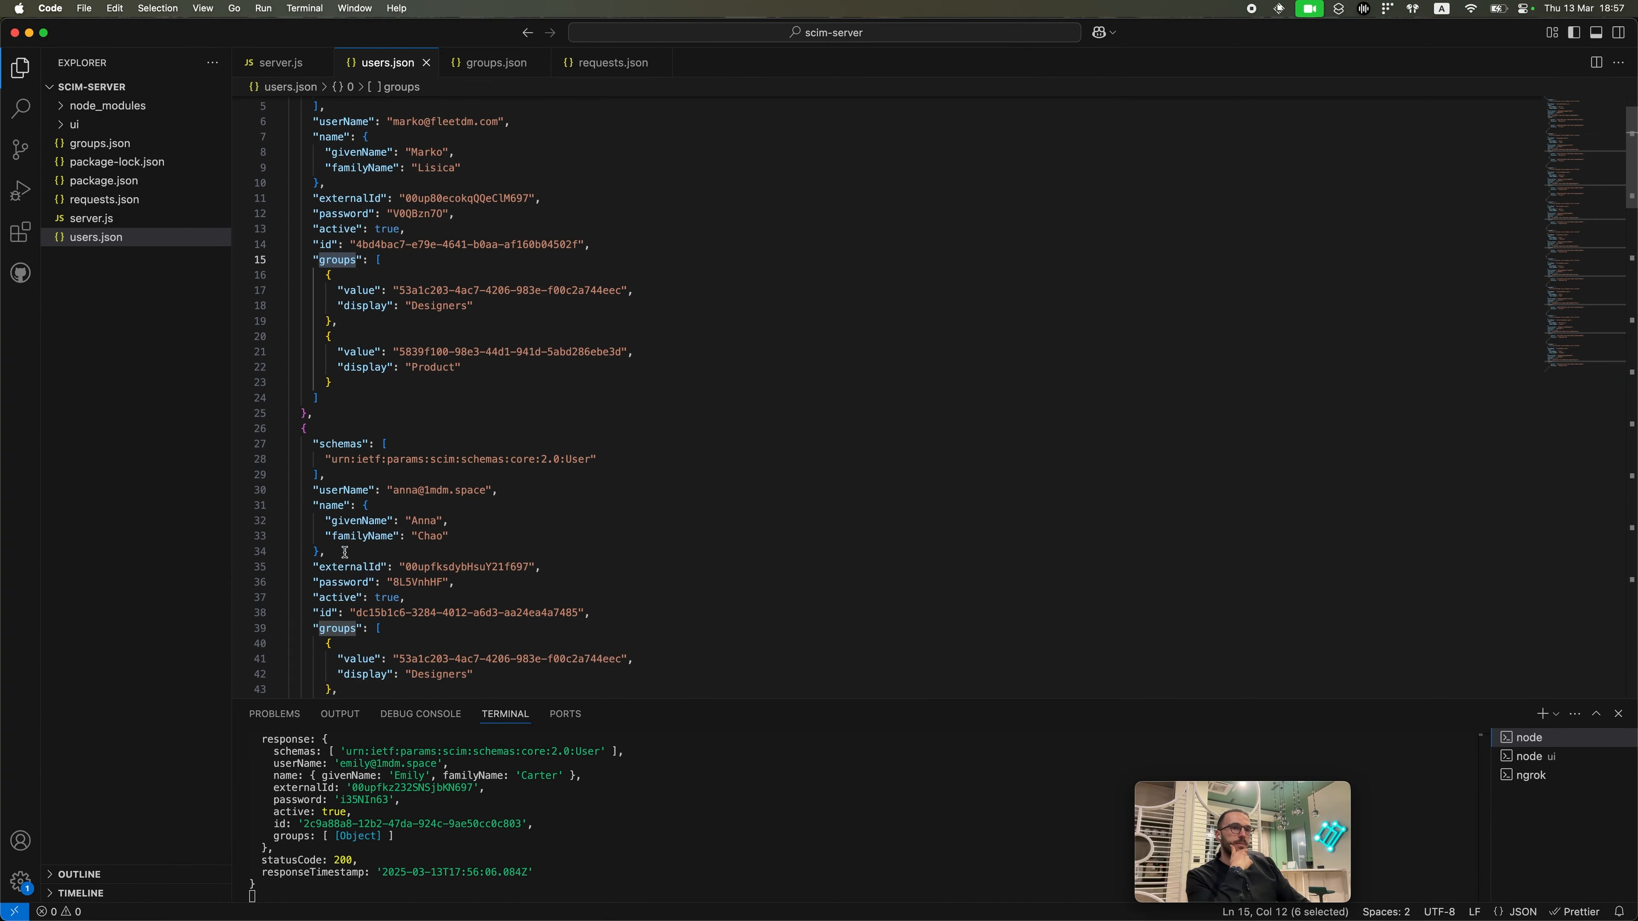
double_click(328, 612)
scroll(329, 611, "down", 2)
left_click_drag(352, 547, 636, 546)
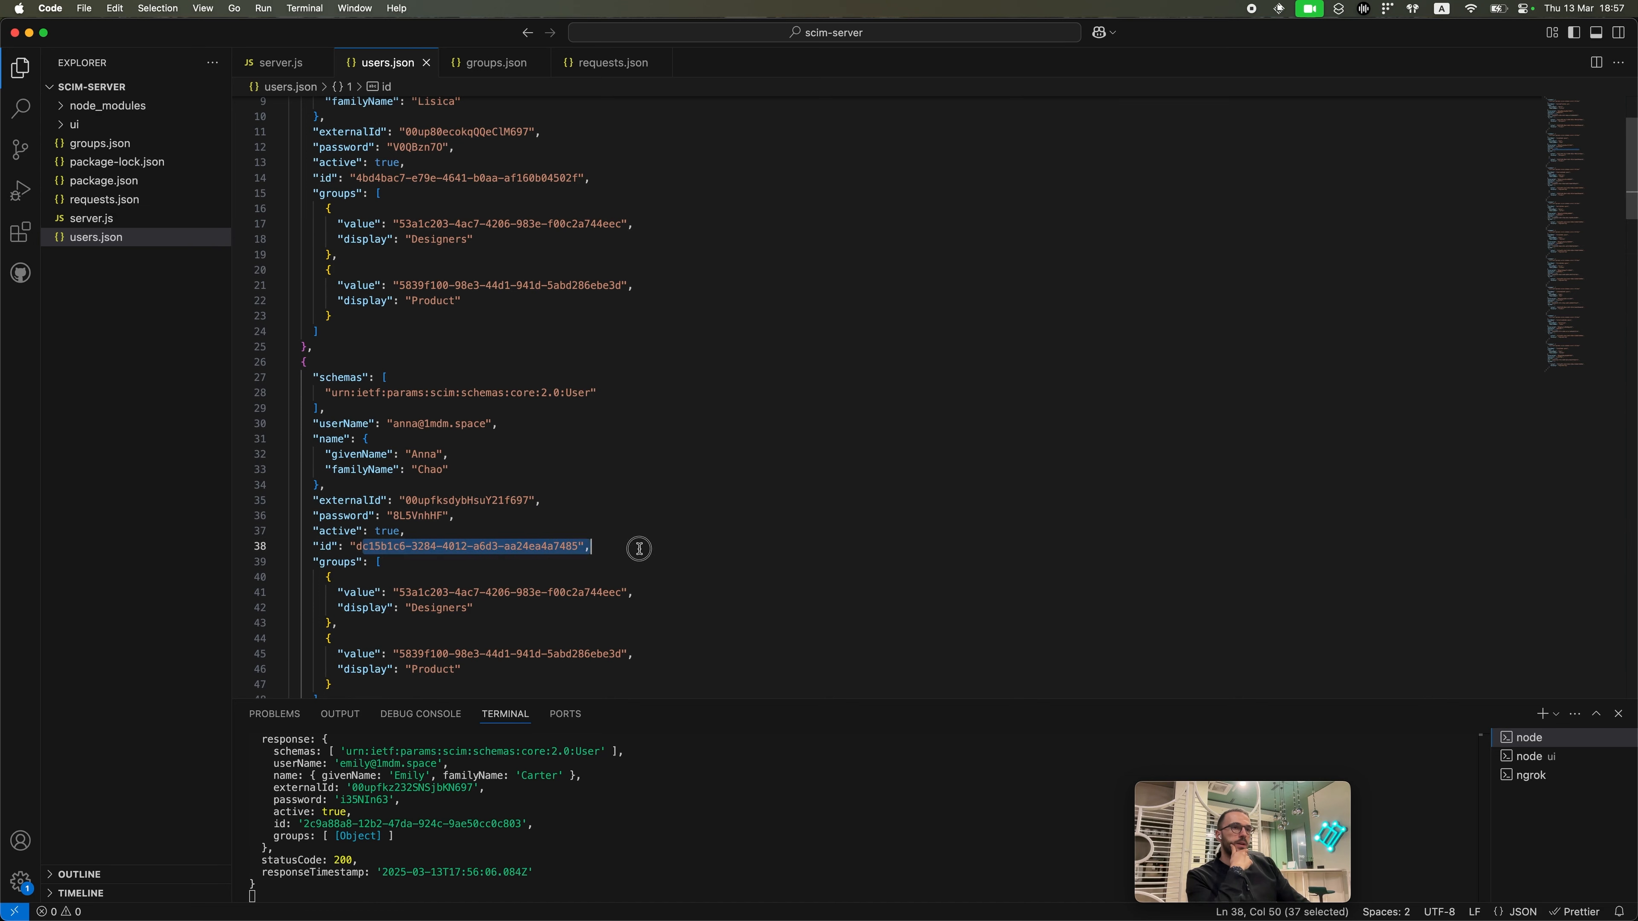
left_click(636, 545)
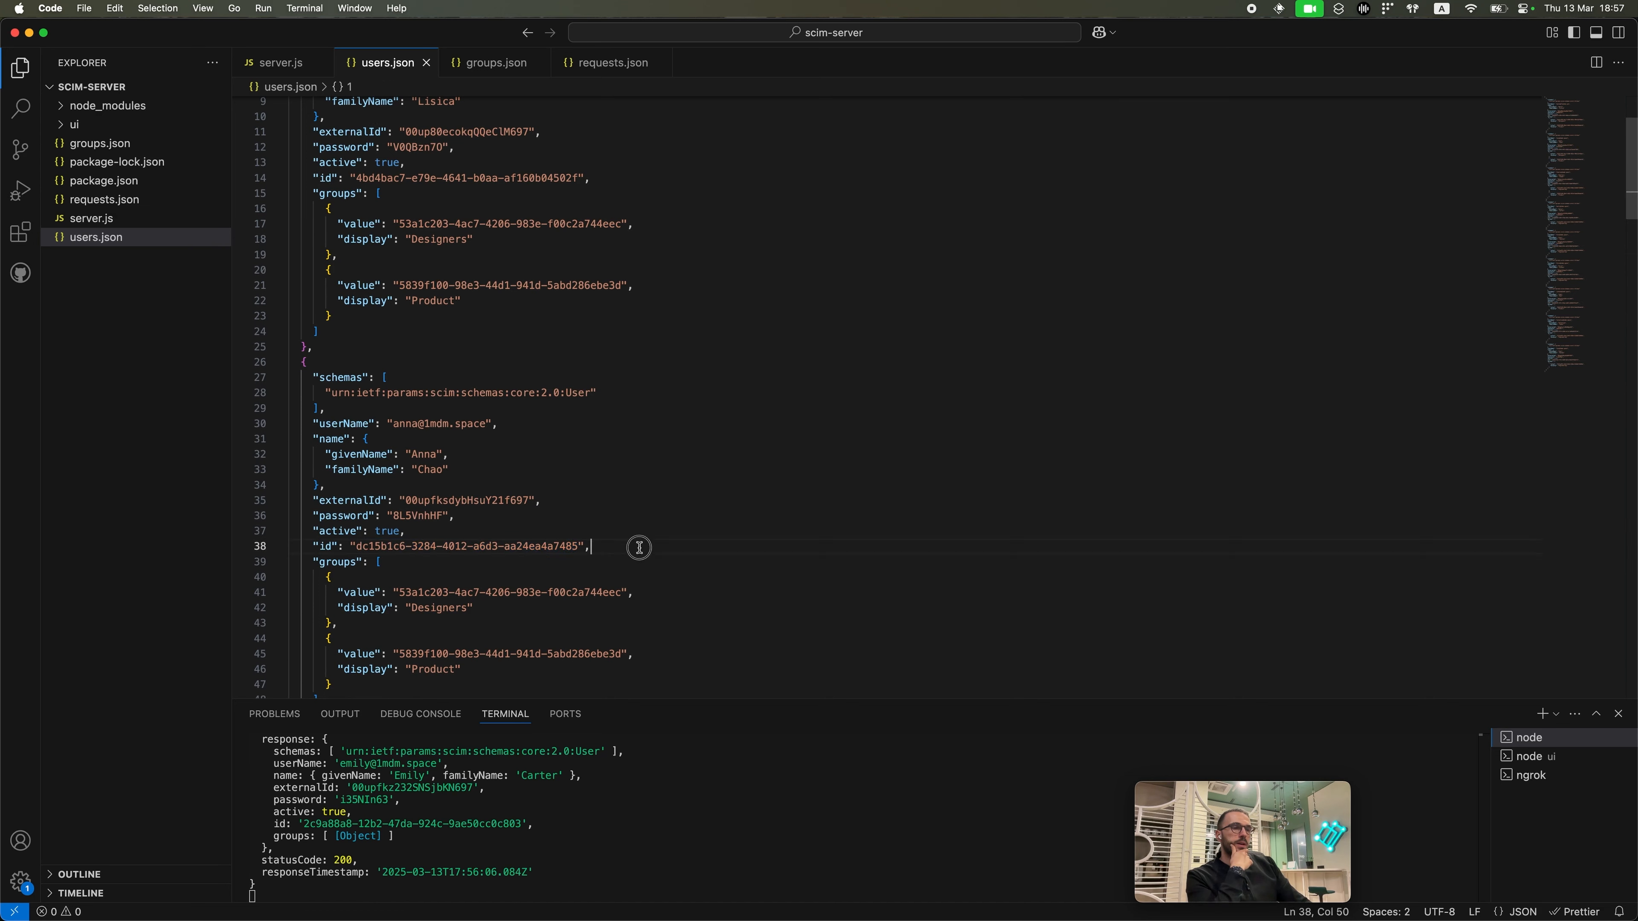
double_click(408, 501)
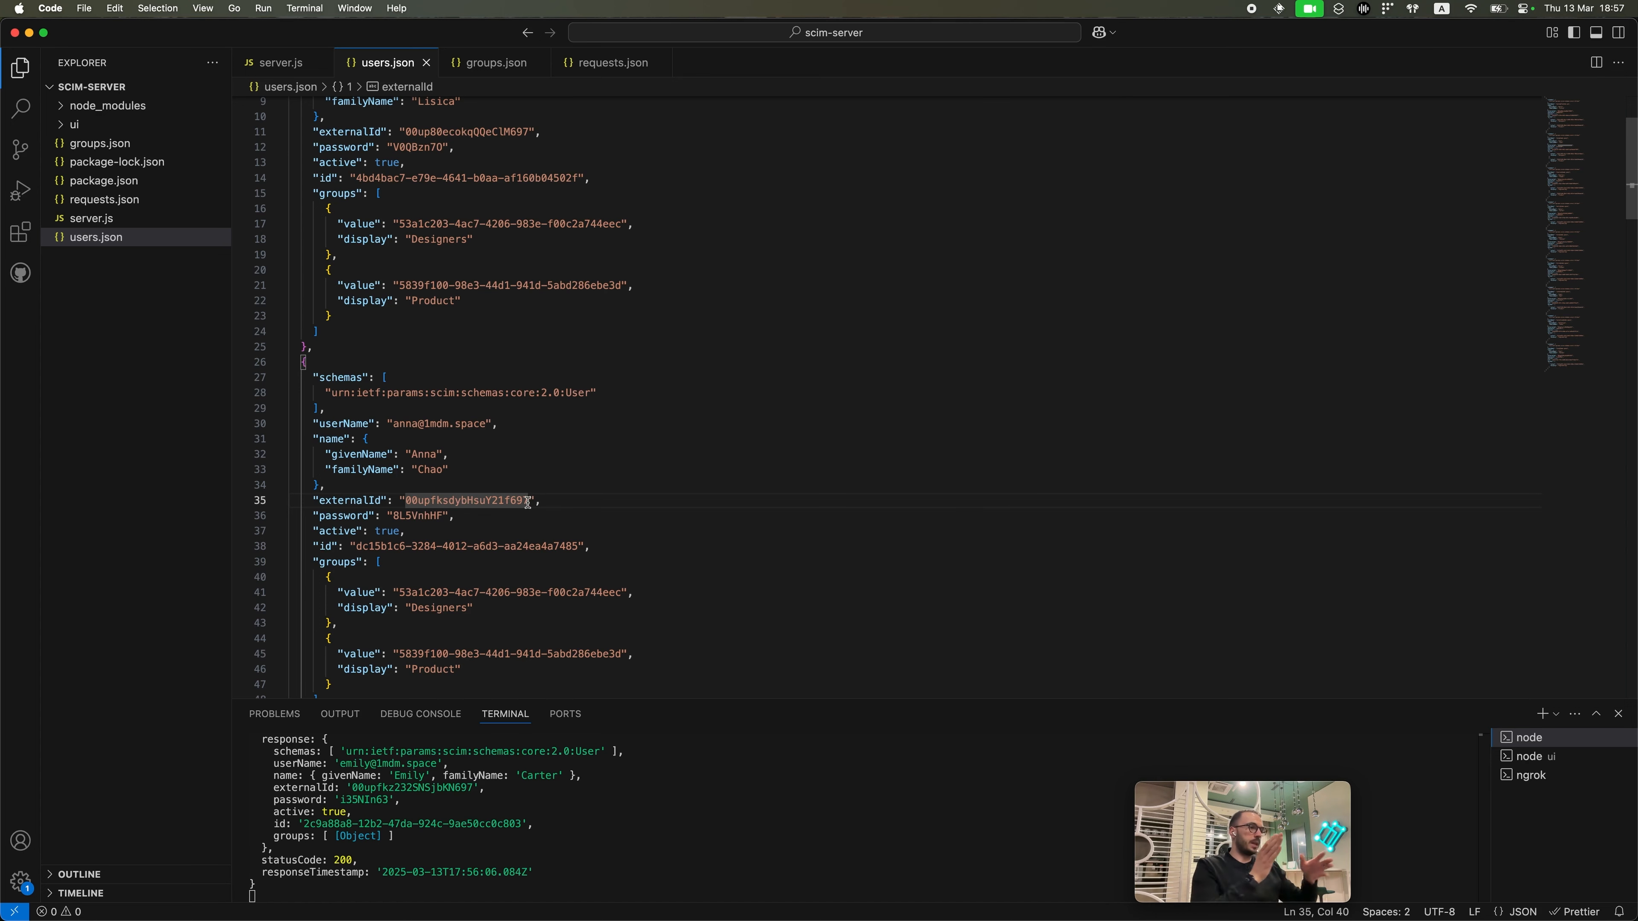
scroll(528, 501, "down", 5)
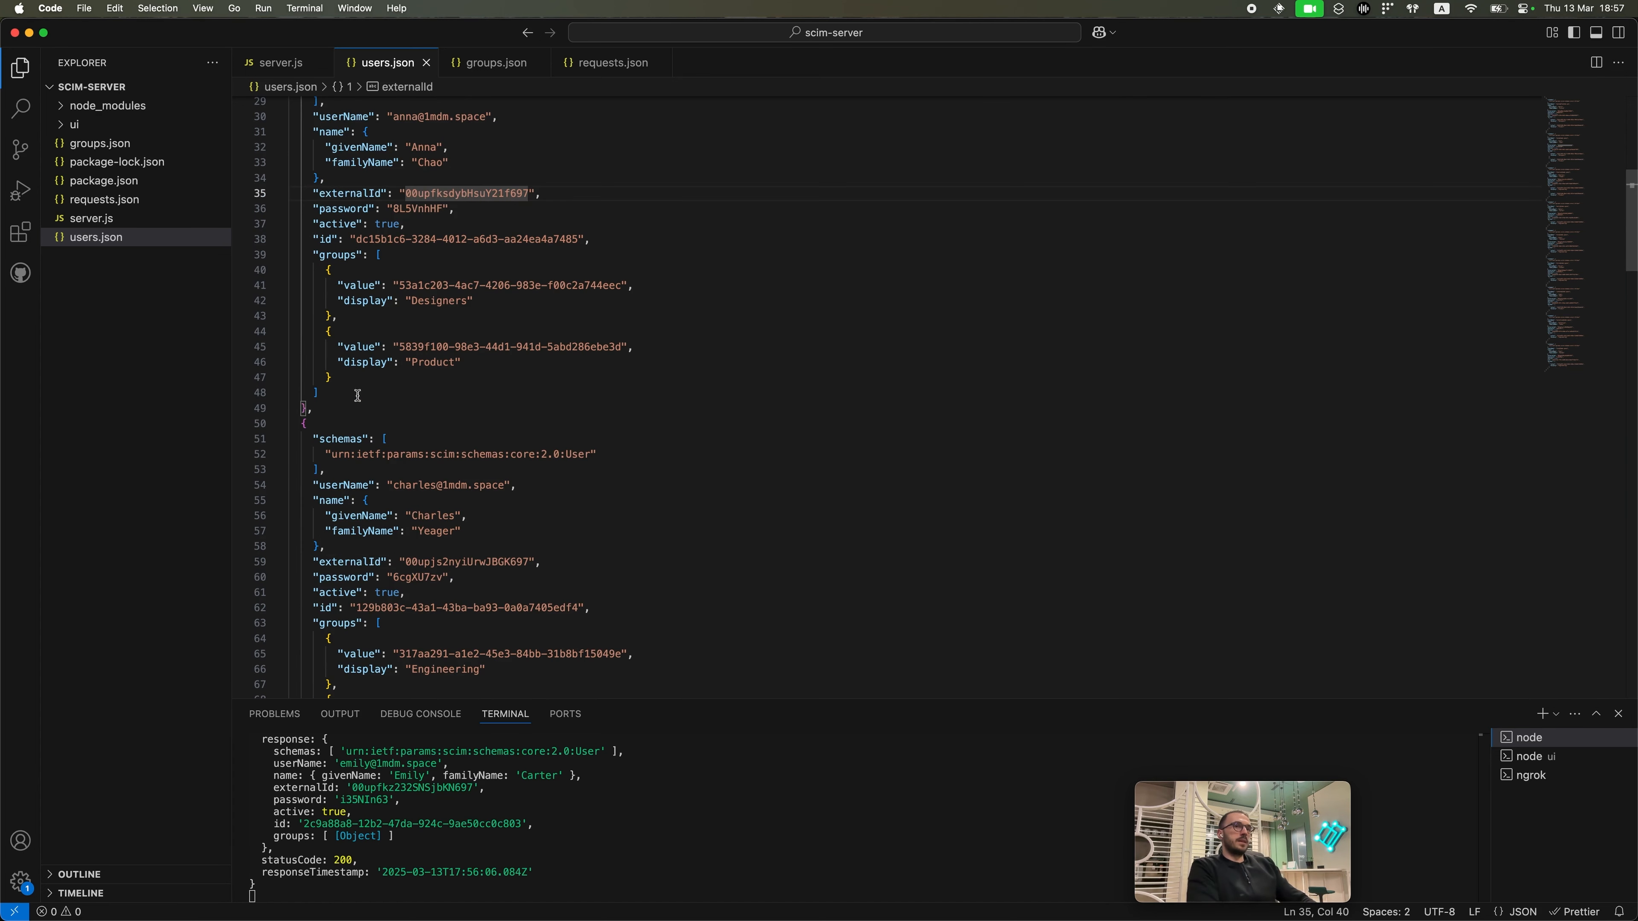
double_click(327, 240)
scroll(327, 240, "up", 6)
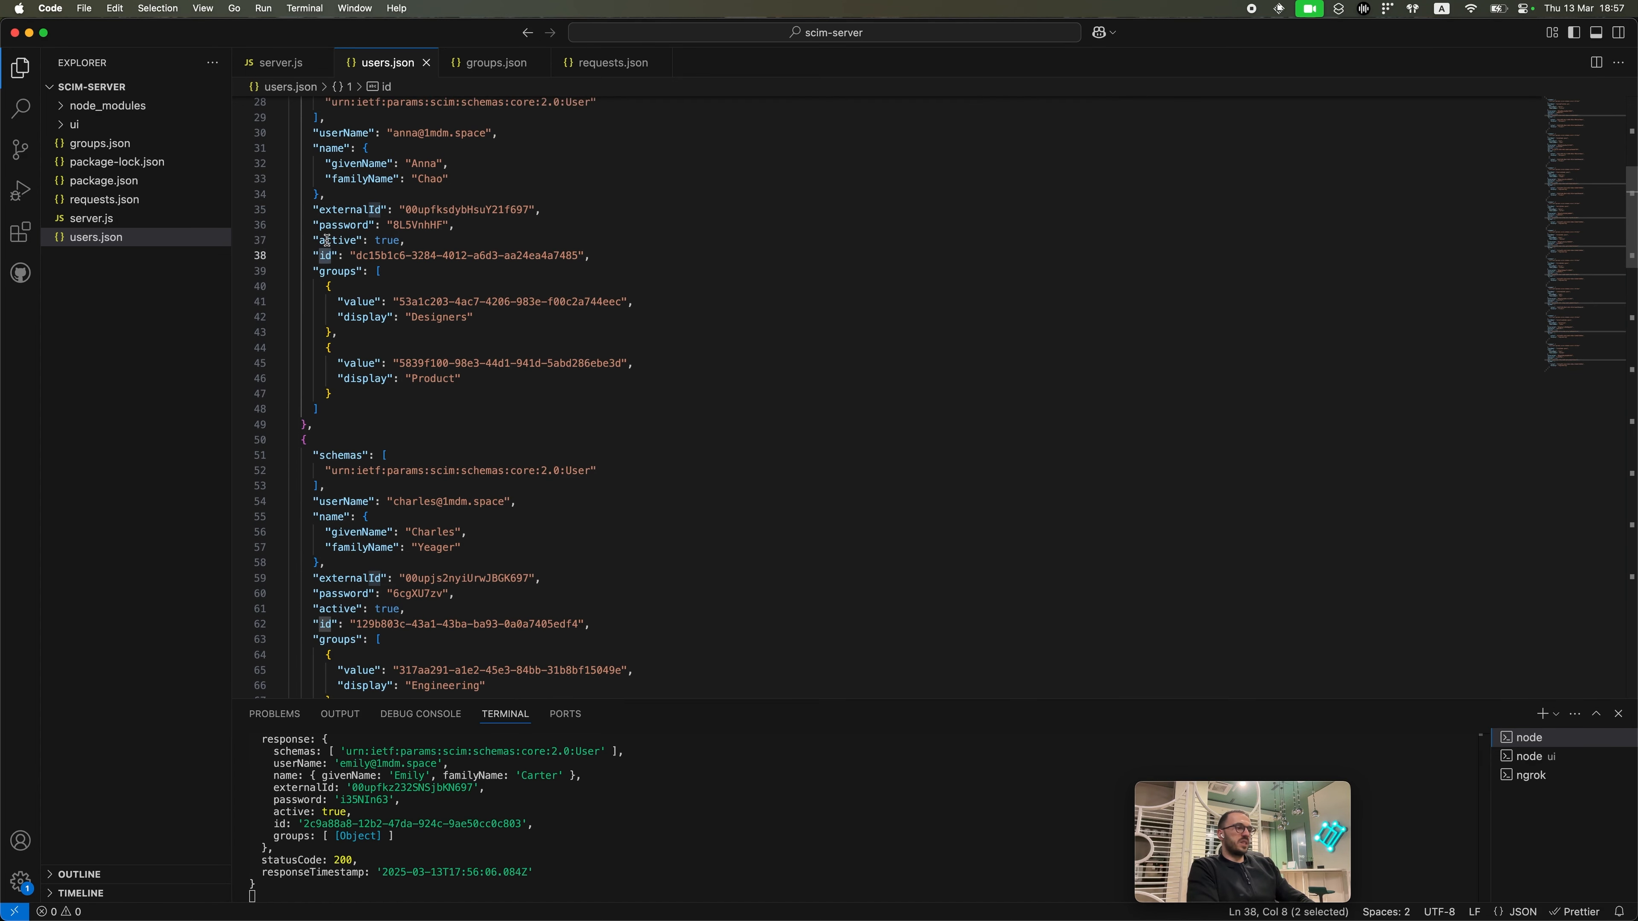
Step: Switch to the SCIM Server Requests page in Chrome and scroll down the request list
key("ctrl+Up")
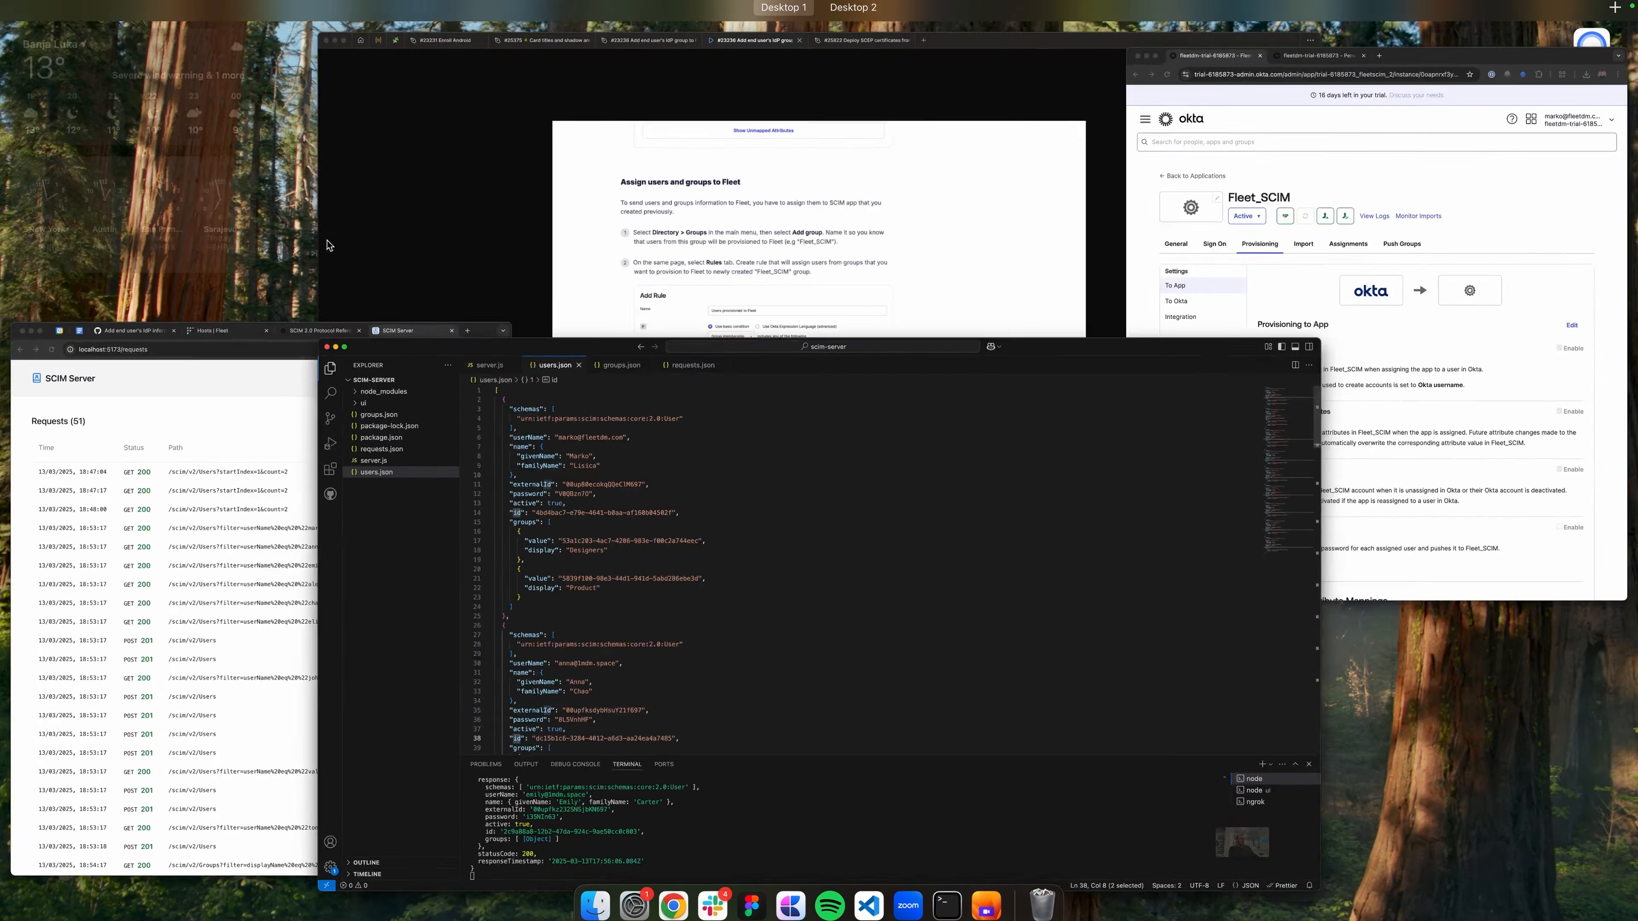
left_click(274, 502)
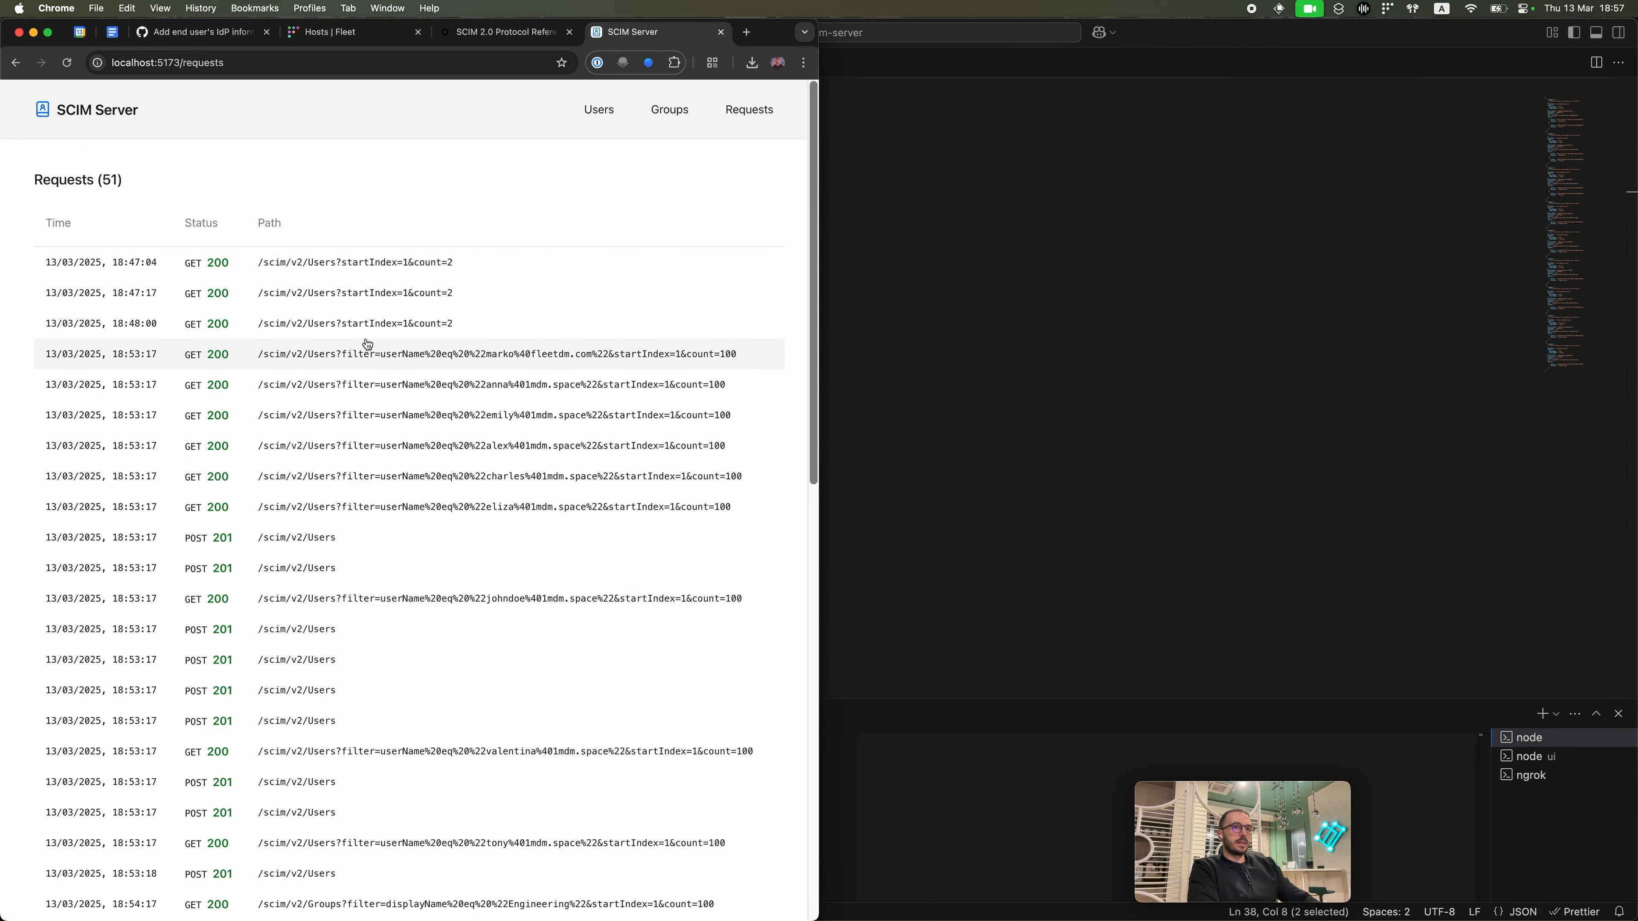
scroll(368, 344, "down", 3)
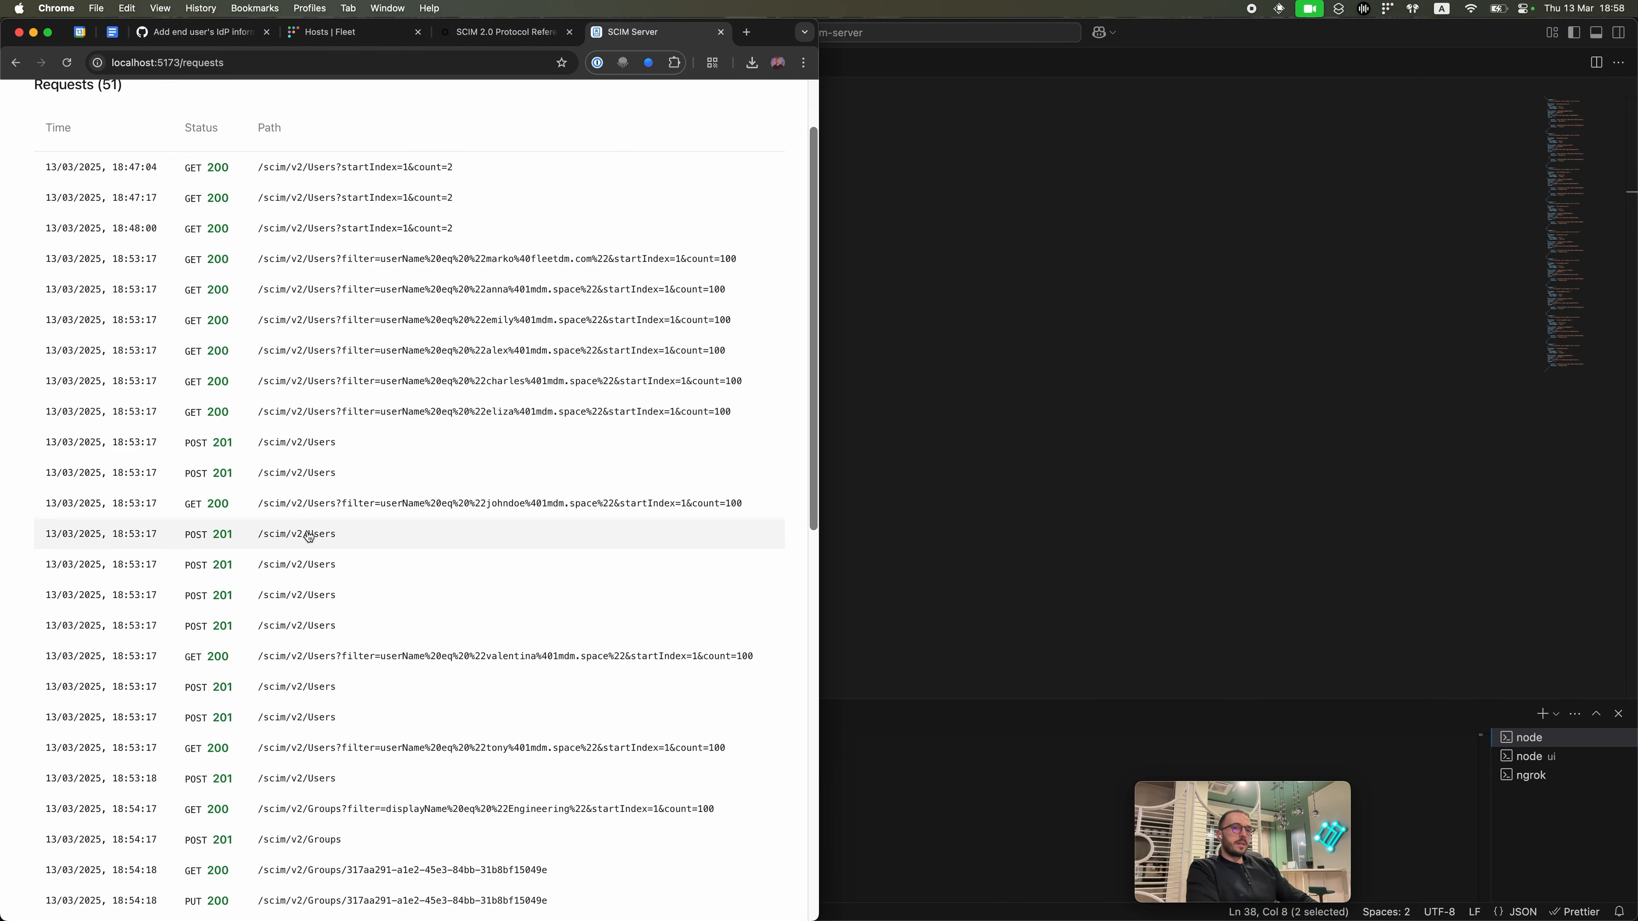
Step: Open a POST /scim/v2/Users request and highlight the name block and externalId in its body
left_click(344, 541)
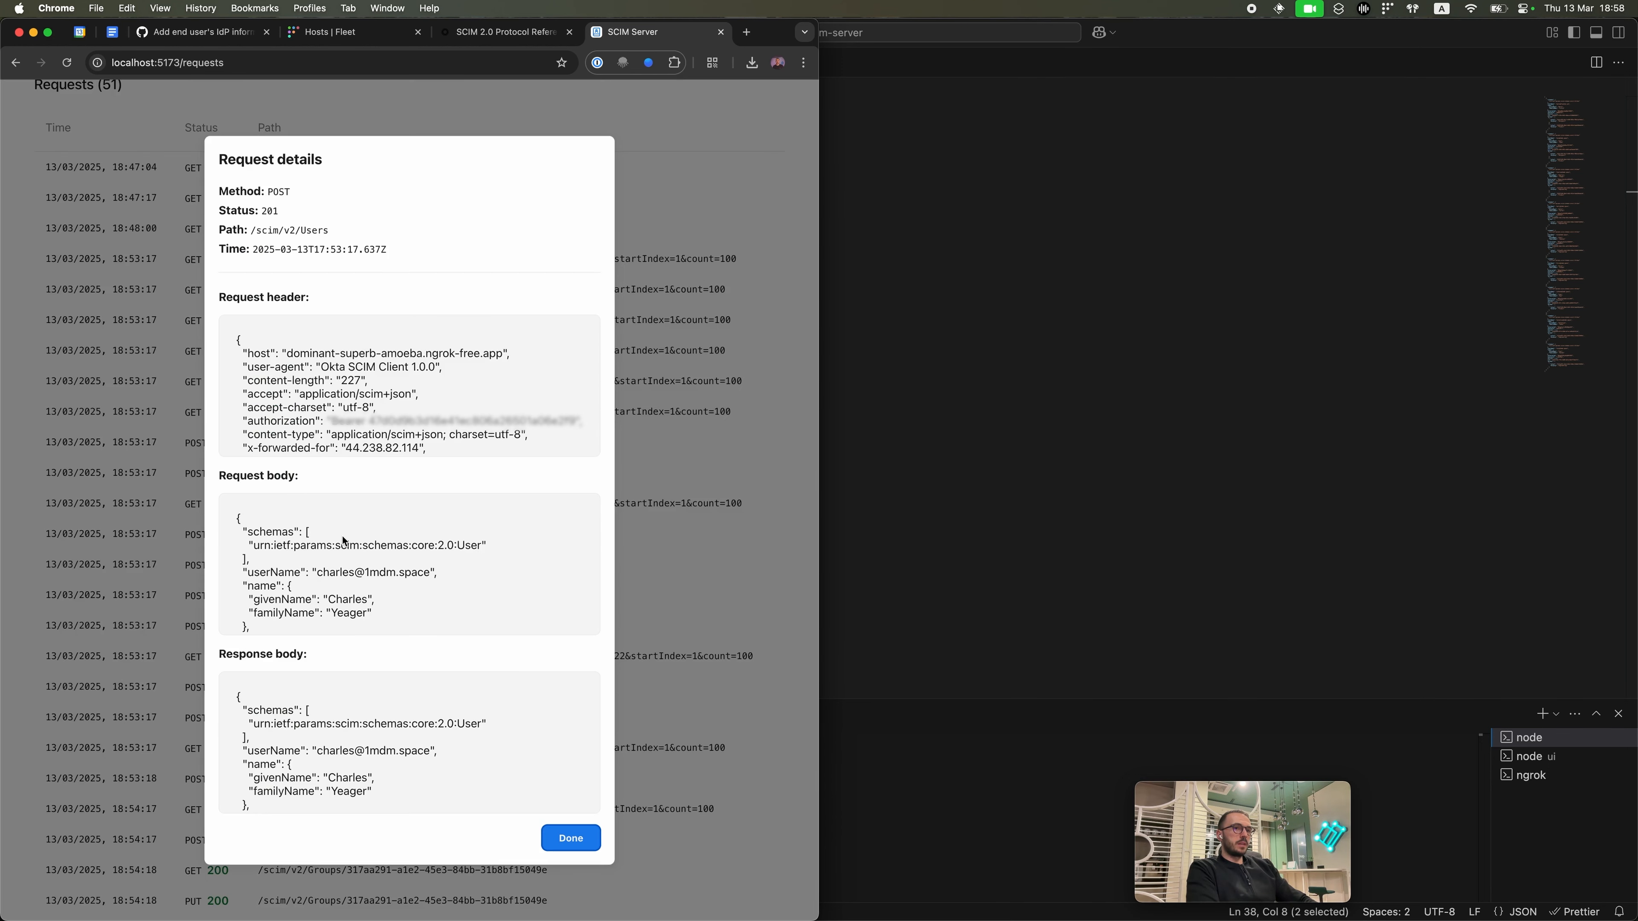
scroll(341, 550, "down", 2)
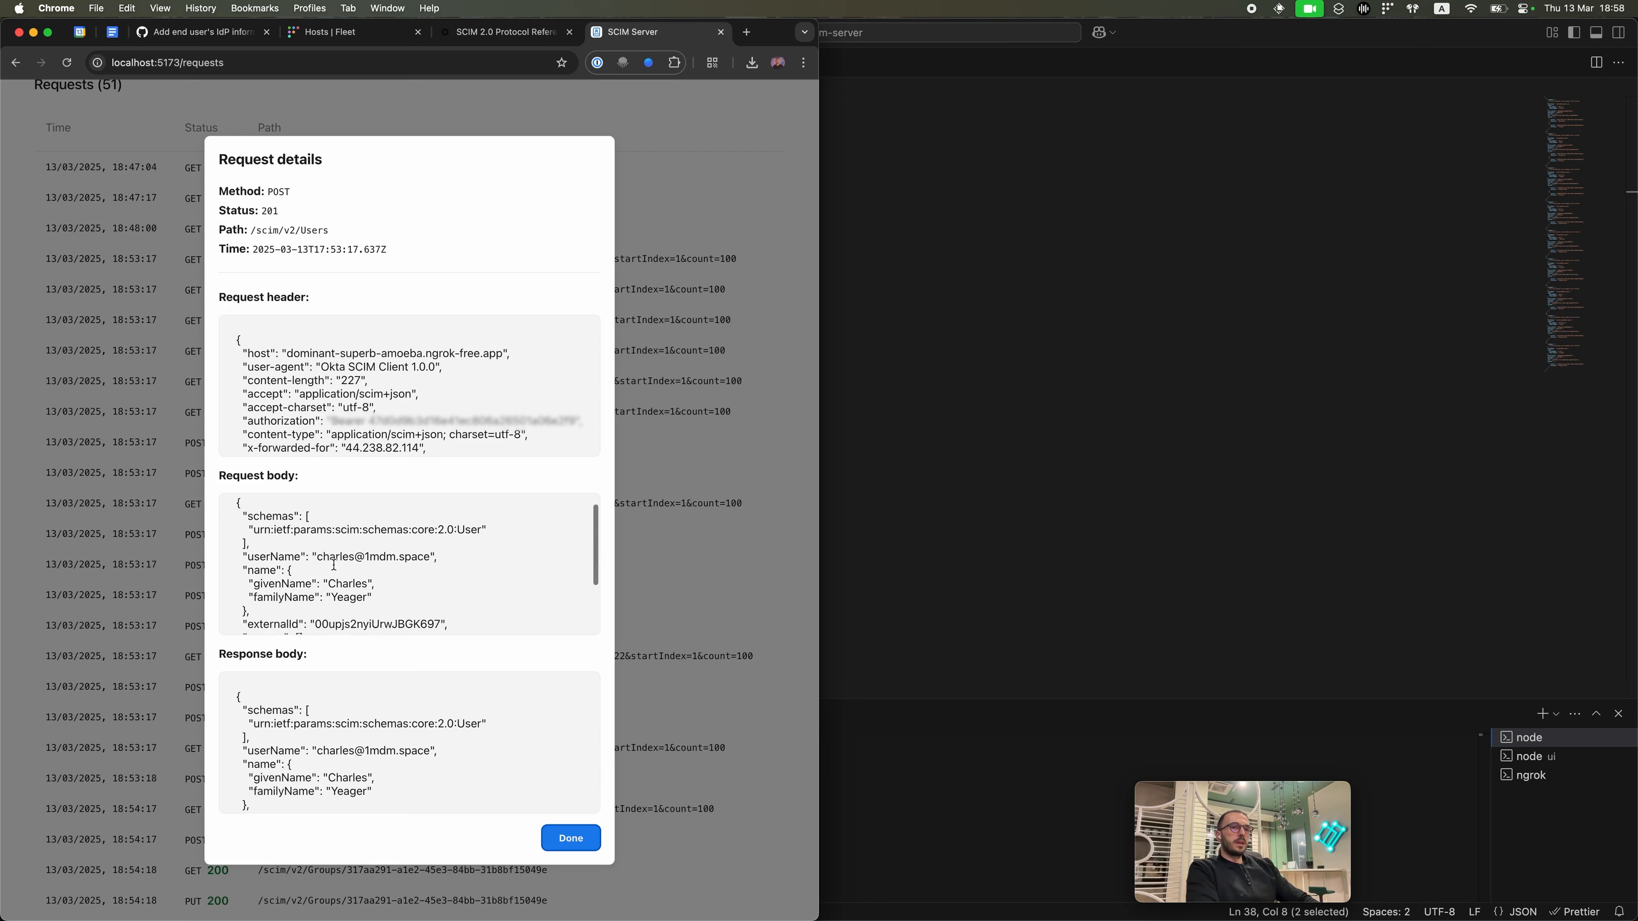
scroll(335, 561, "up", 2)
scroll(334, 565, "down", 5)
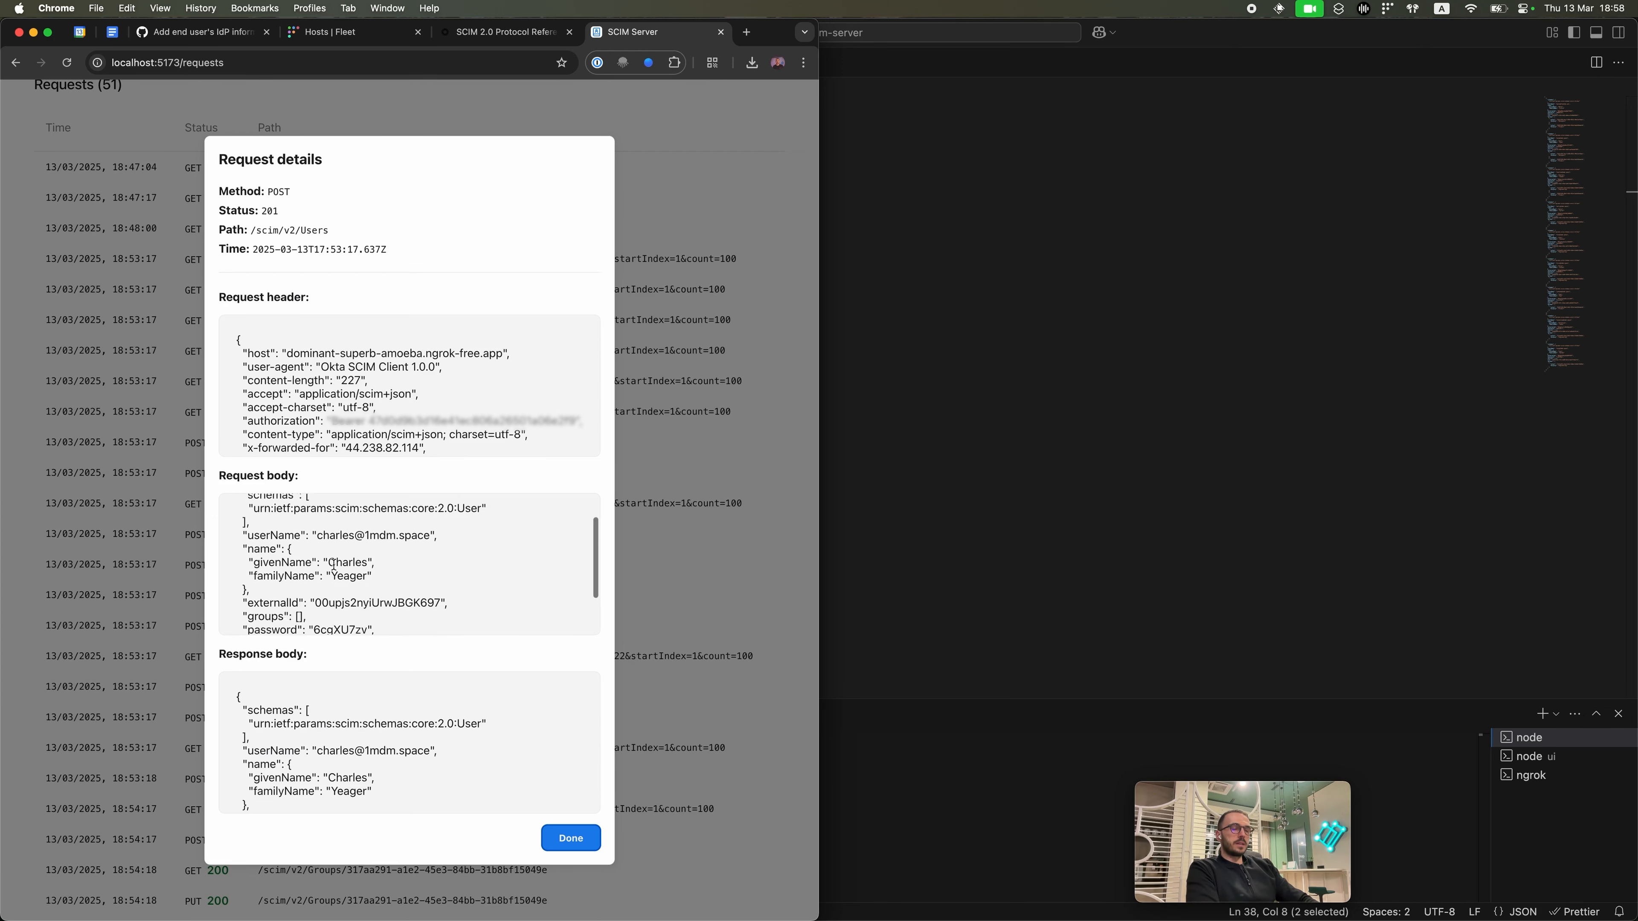
scroll(334, 565, "up", 5)
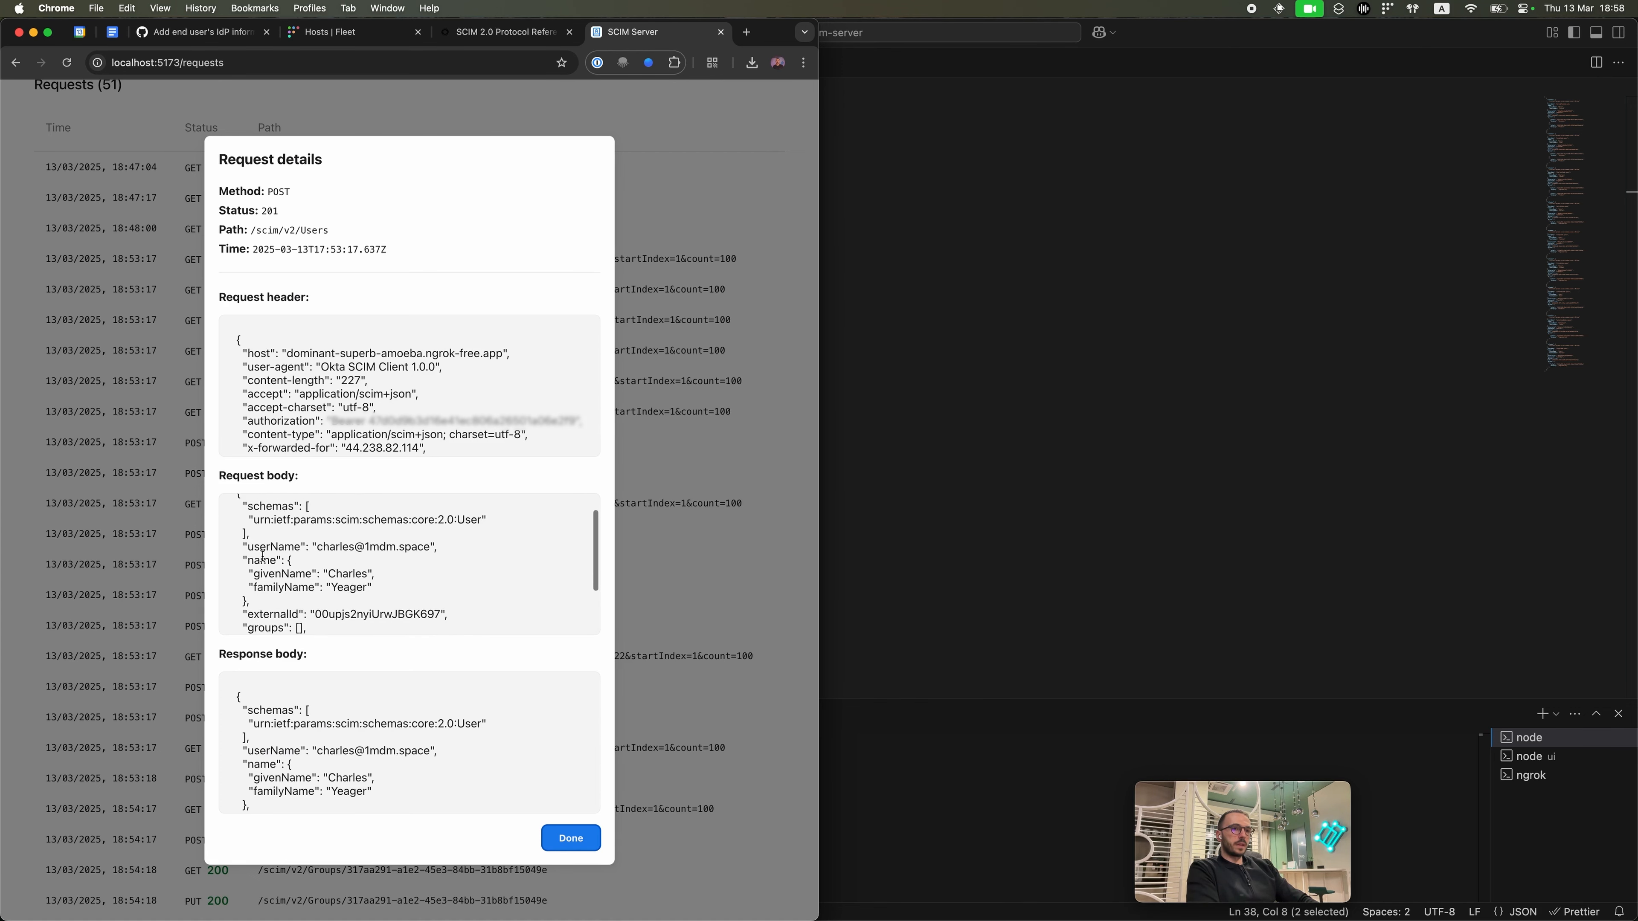
left_click_drag(254, 558, 336, 600)
scroll(336, 598, "down", 4)
left_click(288, 557)
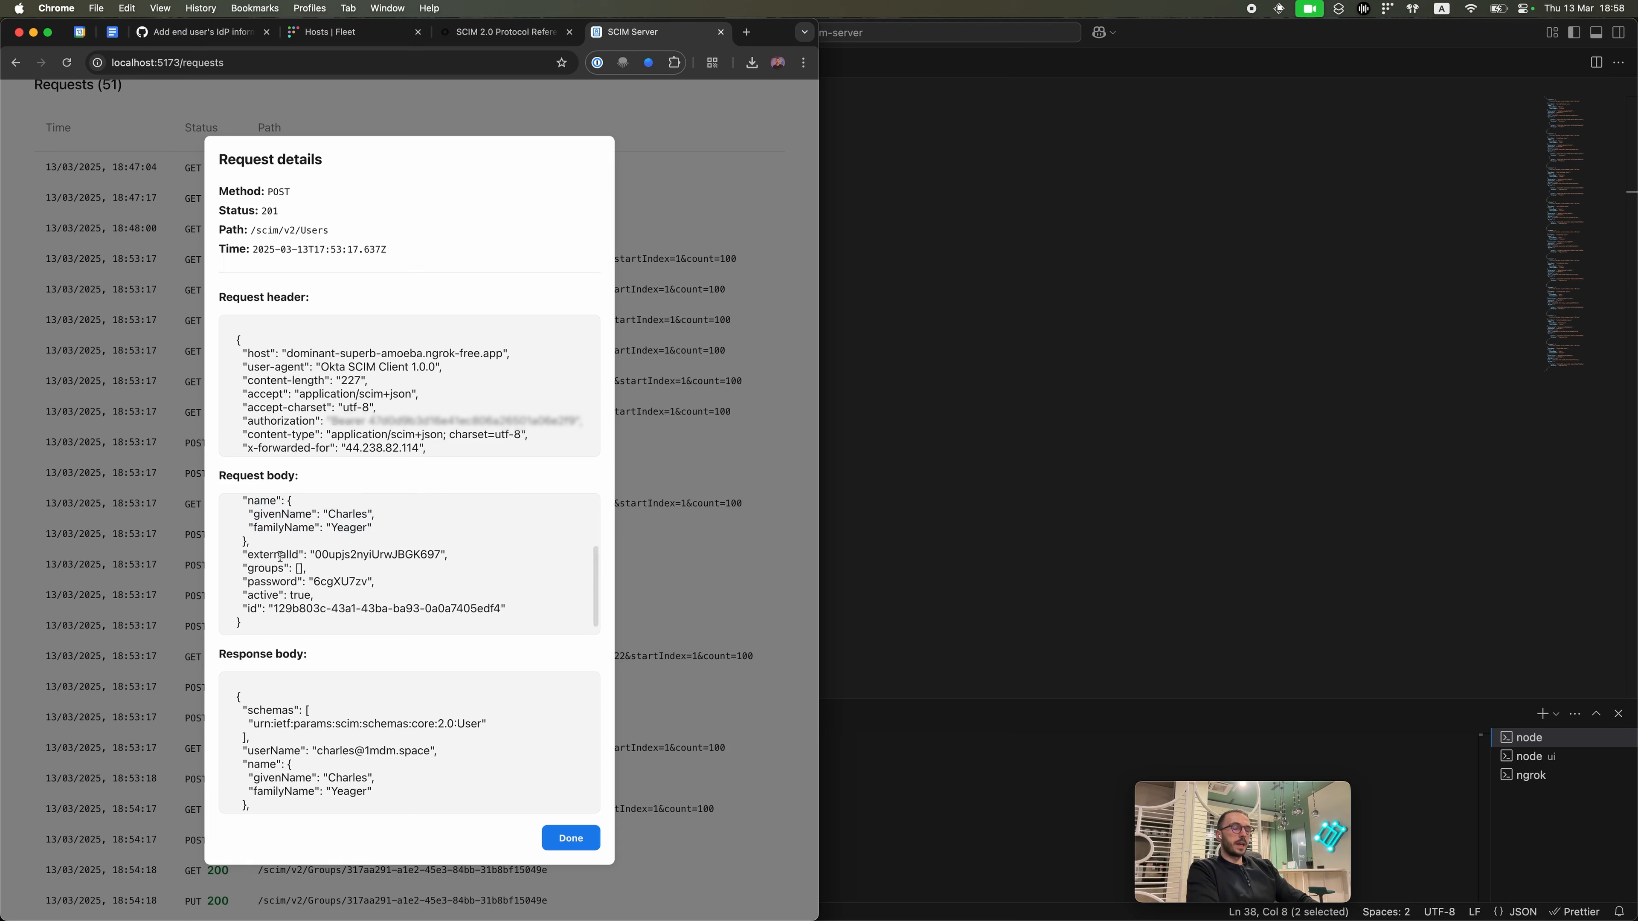
double_click(284, 555)
left_click(266, 547)
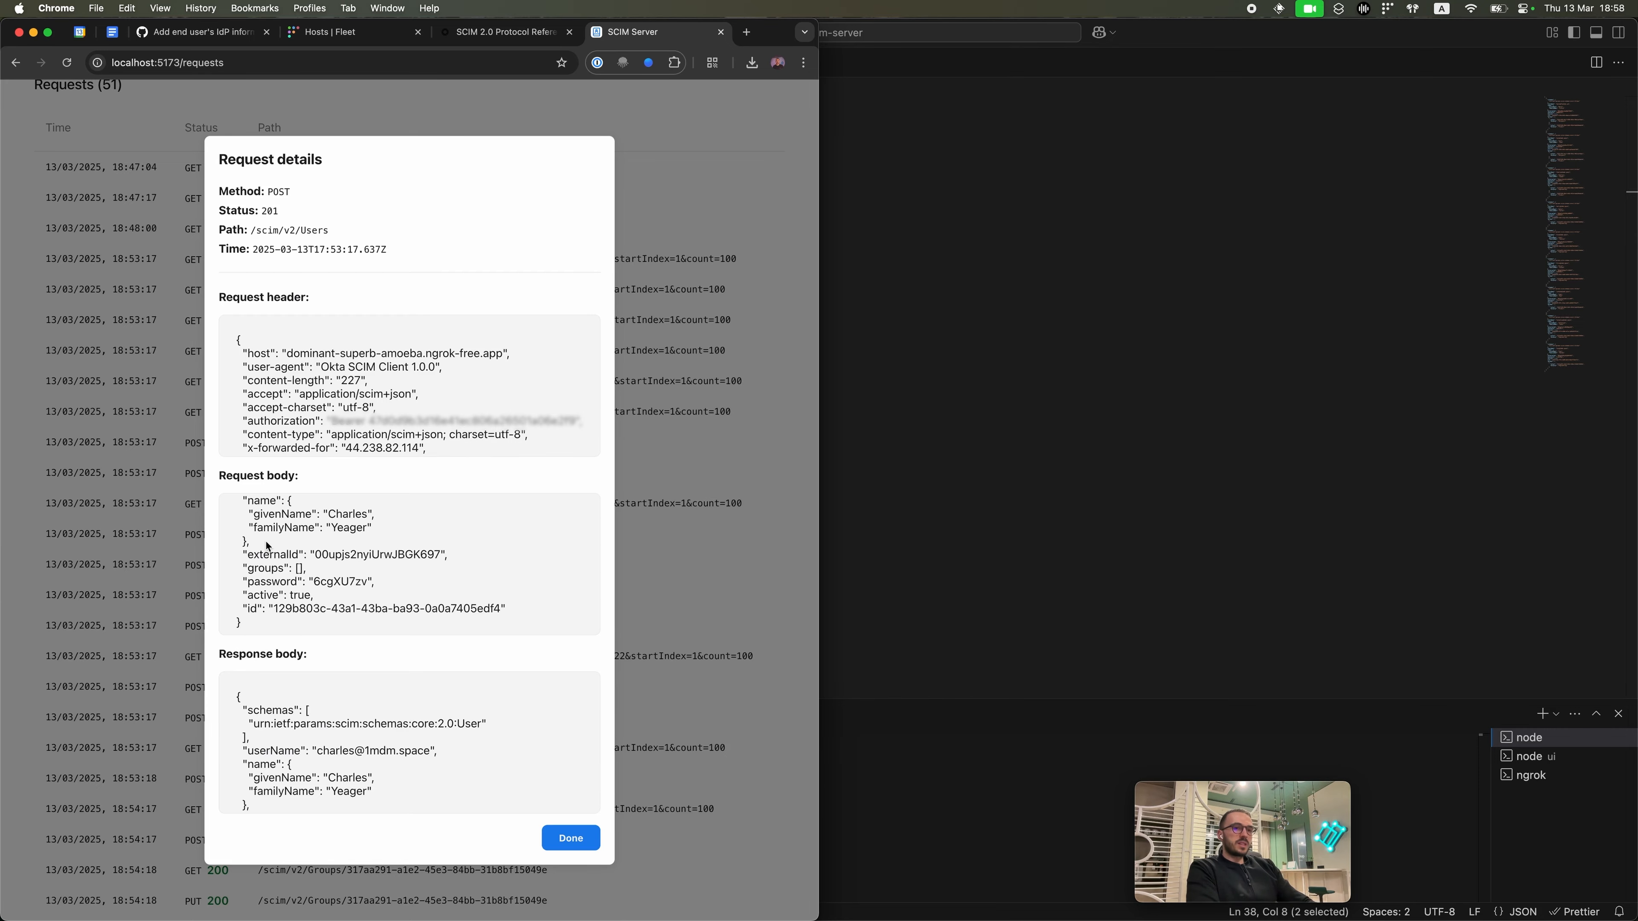
scroll(283, 560, "down", 1)
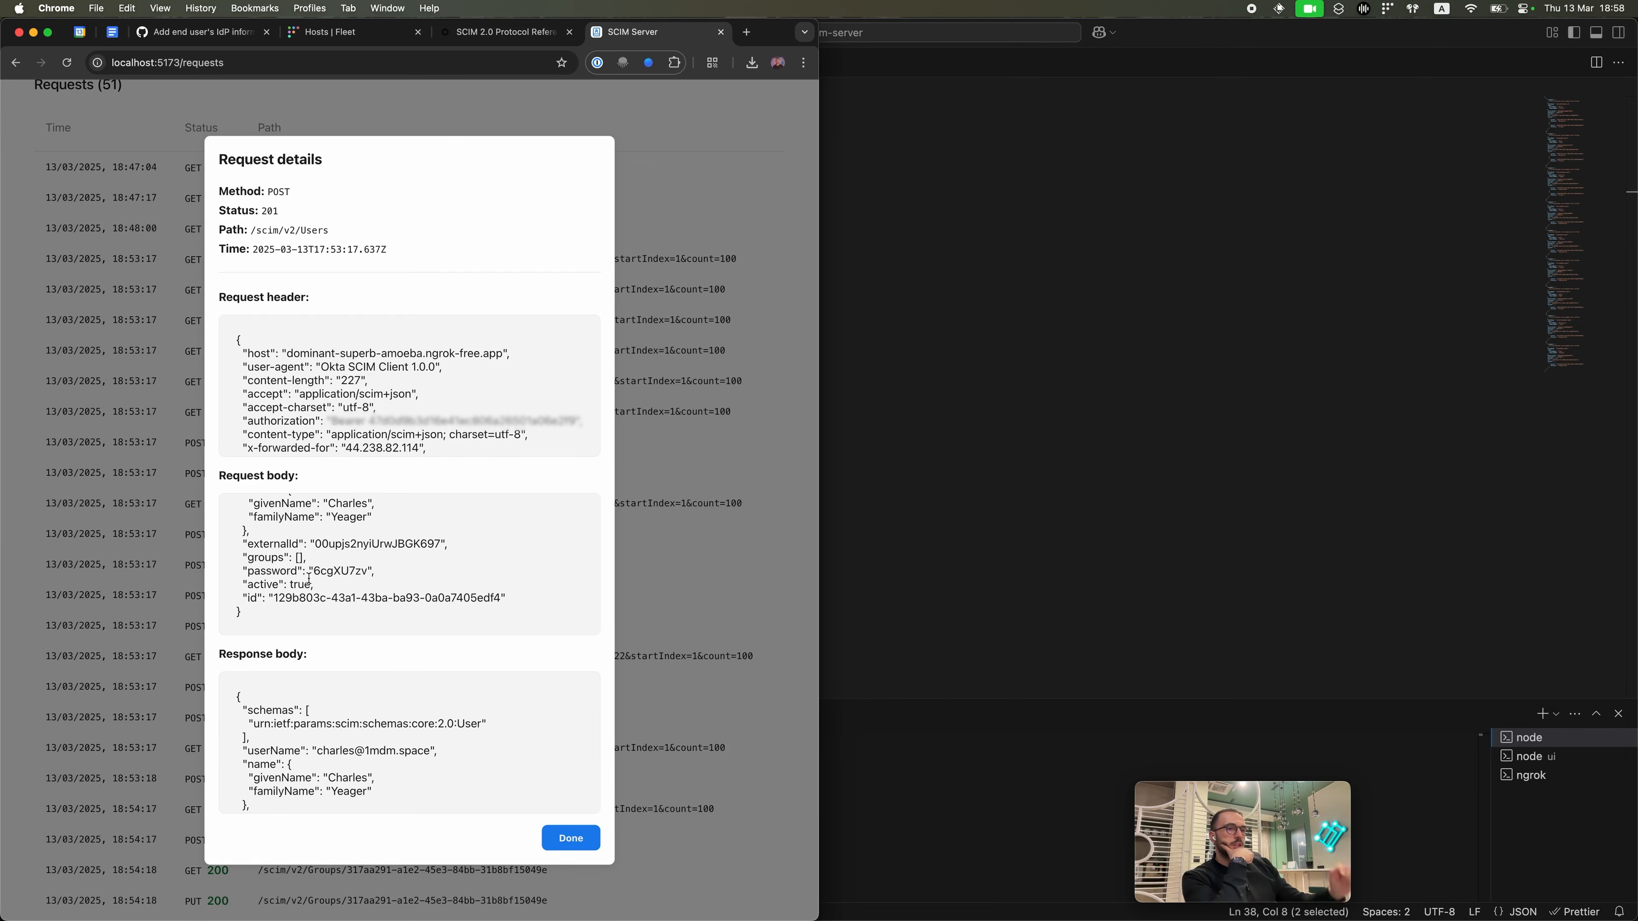
Step: Place the Okta console beside the request details and scroll through both to compare
key("ctrl+Up")
left_click(1321, 395)
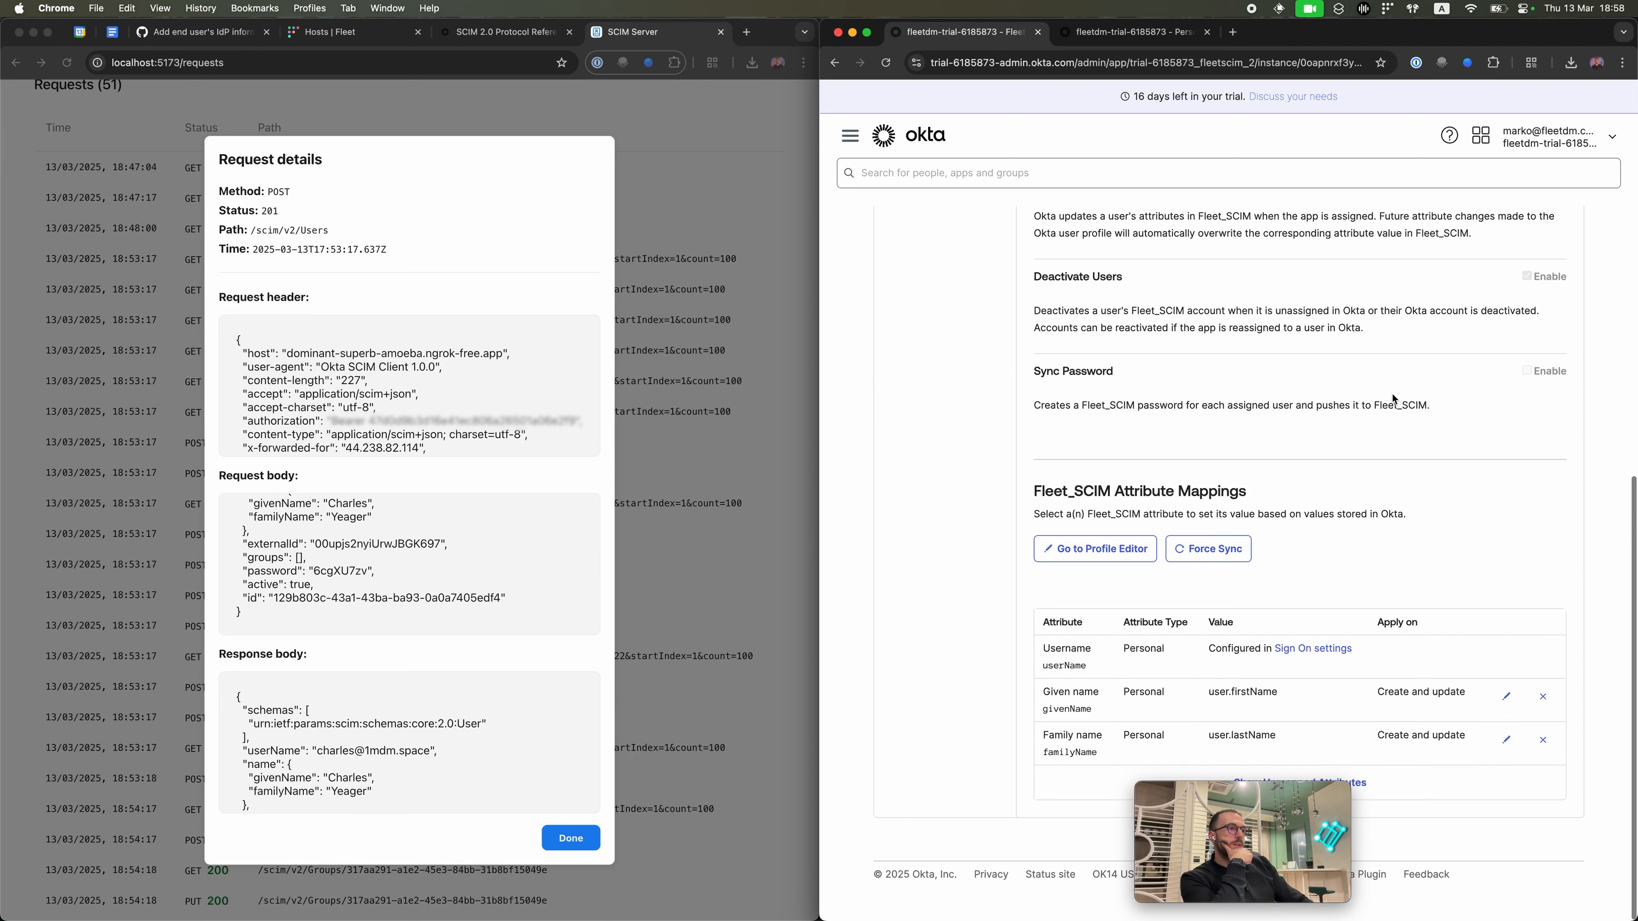
scroll(382, 797, "down", 3)
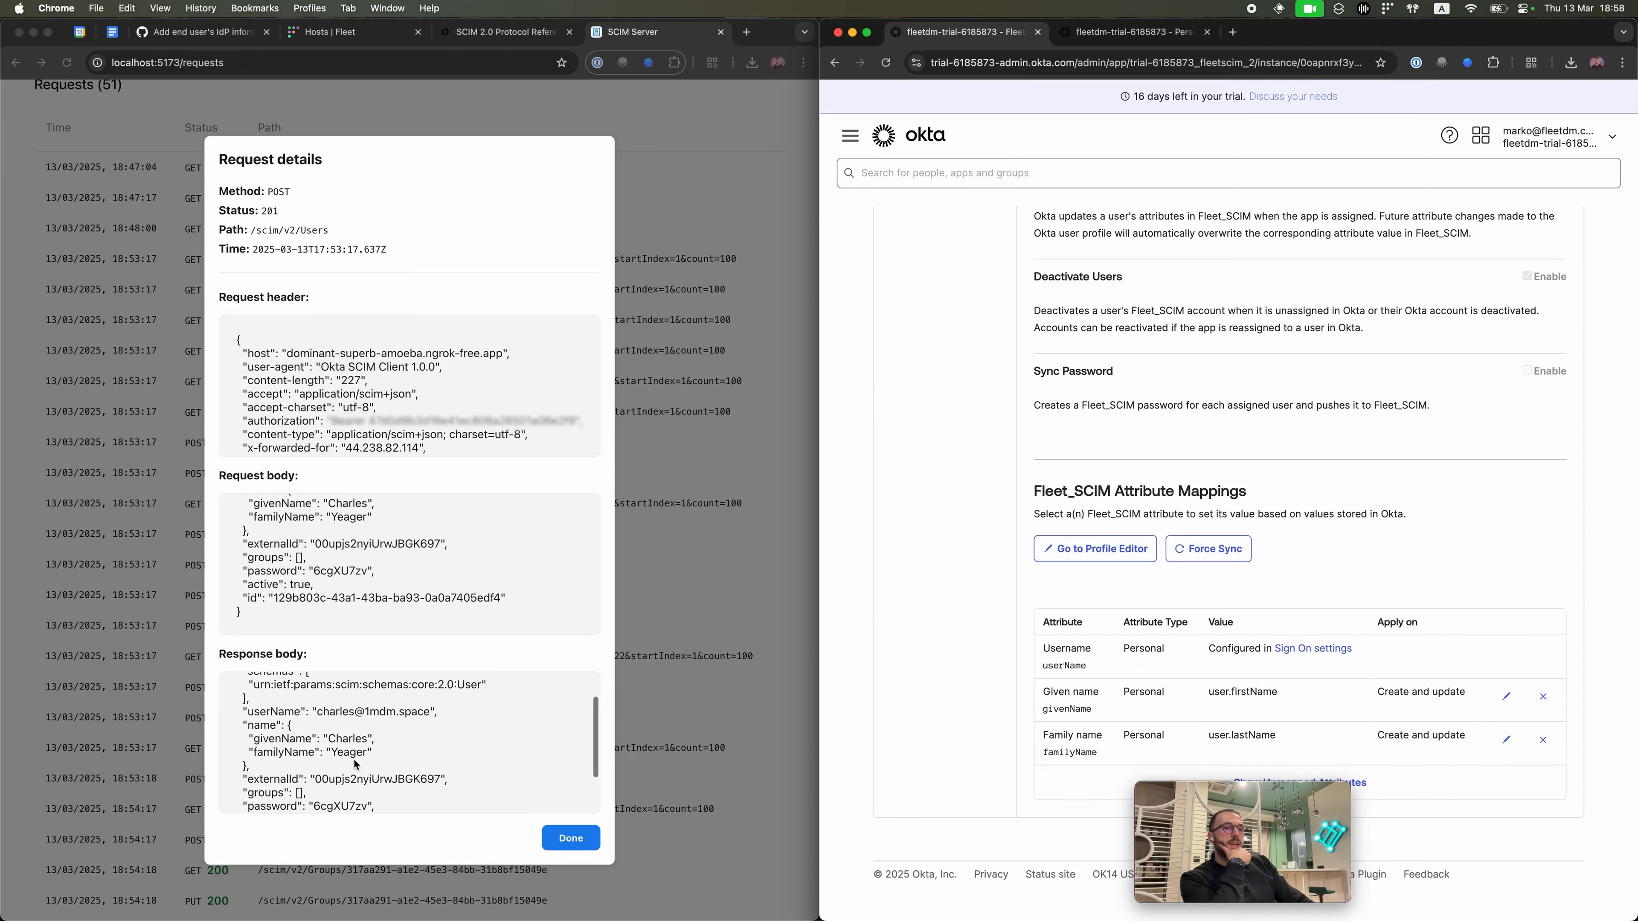
scroll(354, 761, "up", 3)
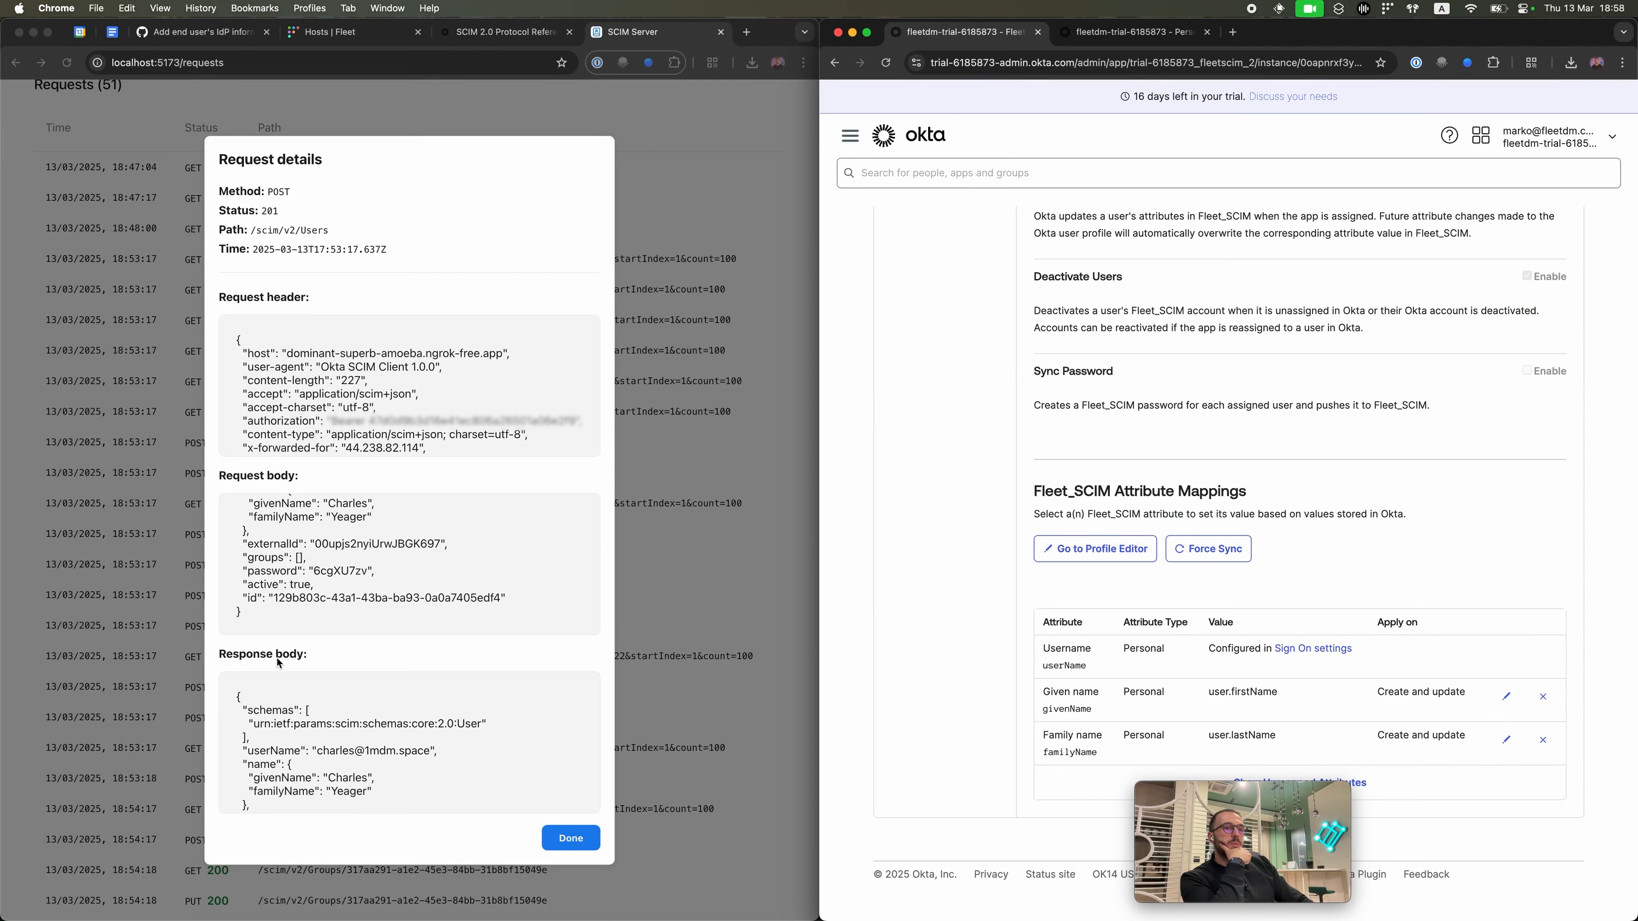
scroll(281, 734, "down", 1)
scroll(283, 738, "up", 1)
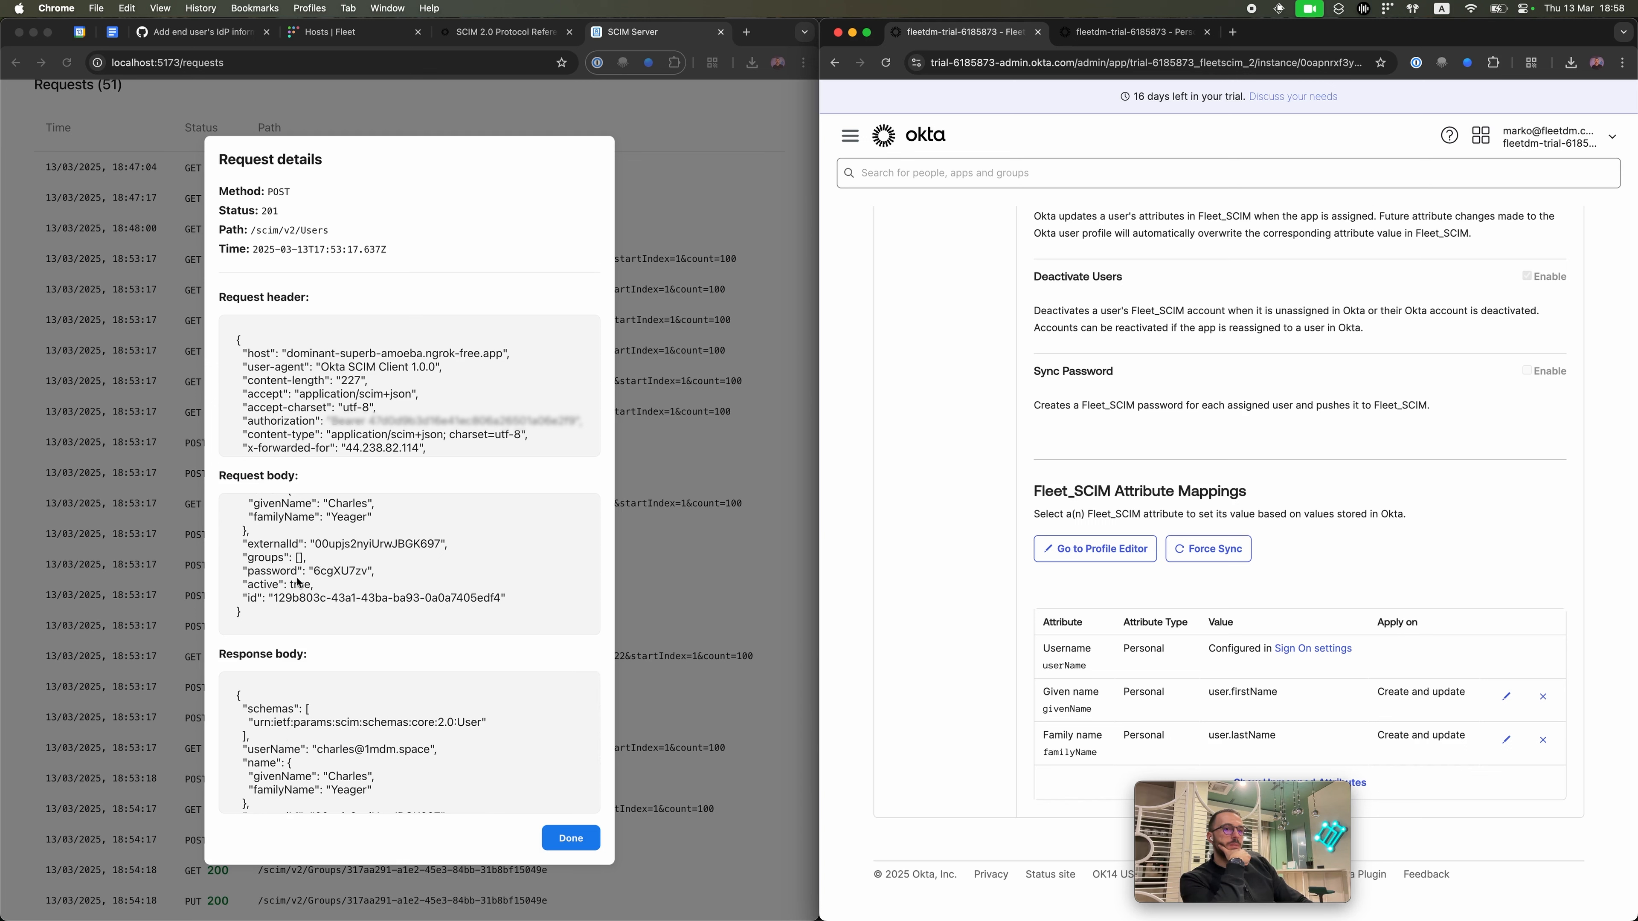
scroll(279, 729, "down", 3)
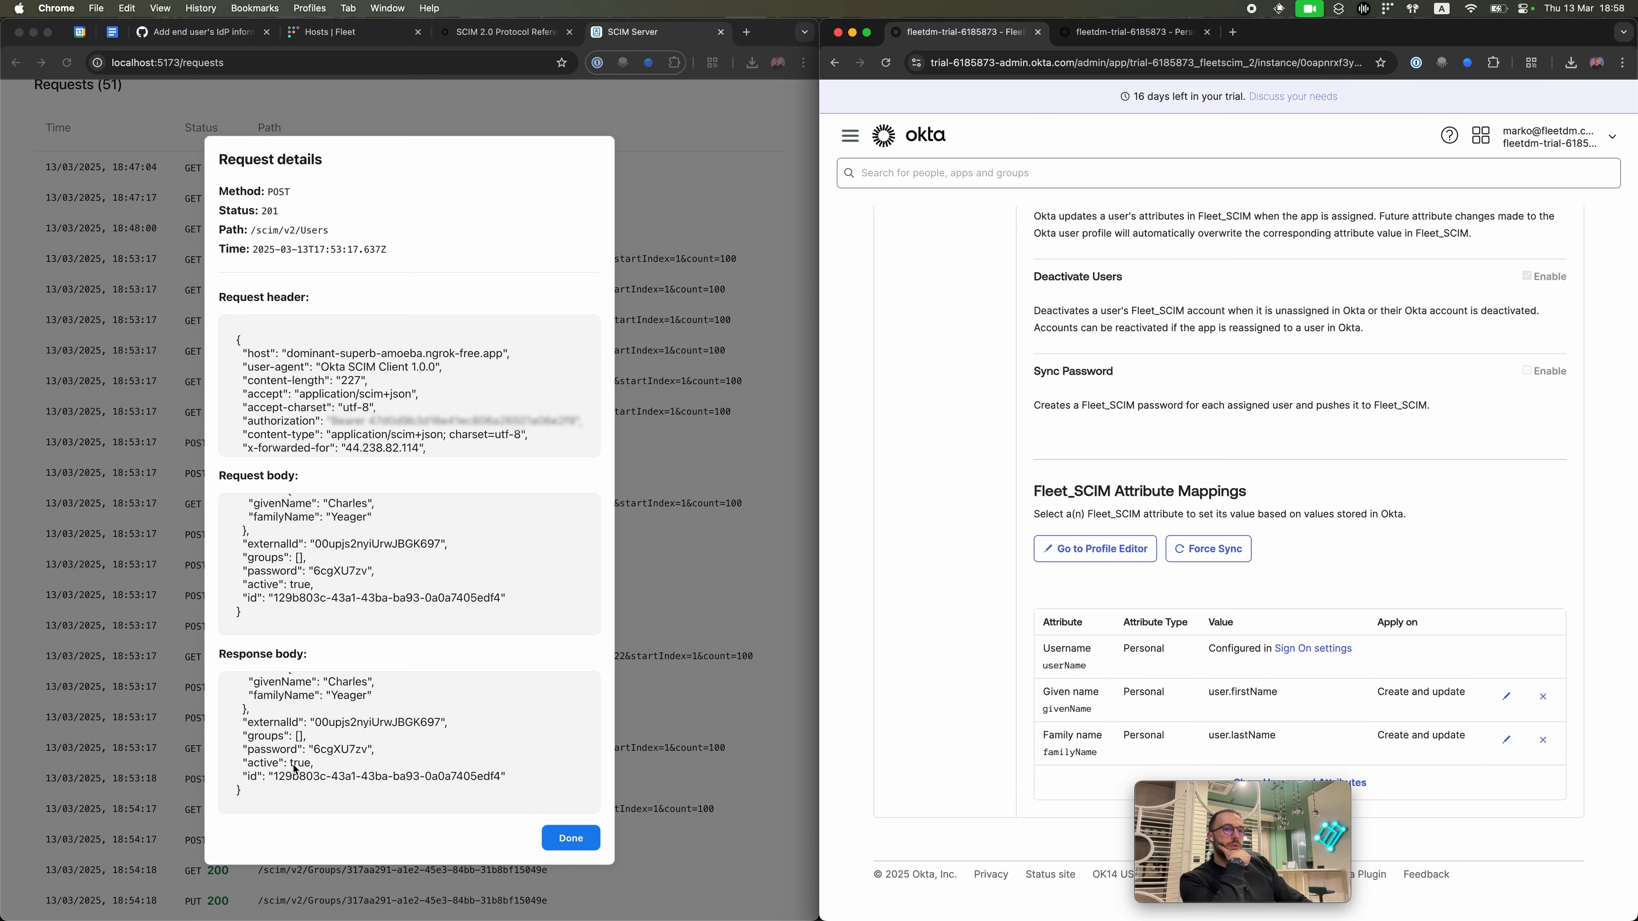
scroll(301, 765, "up", 3)
scroll(277, 774, "down", 3)
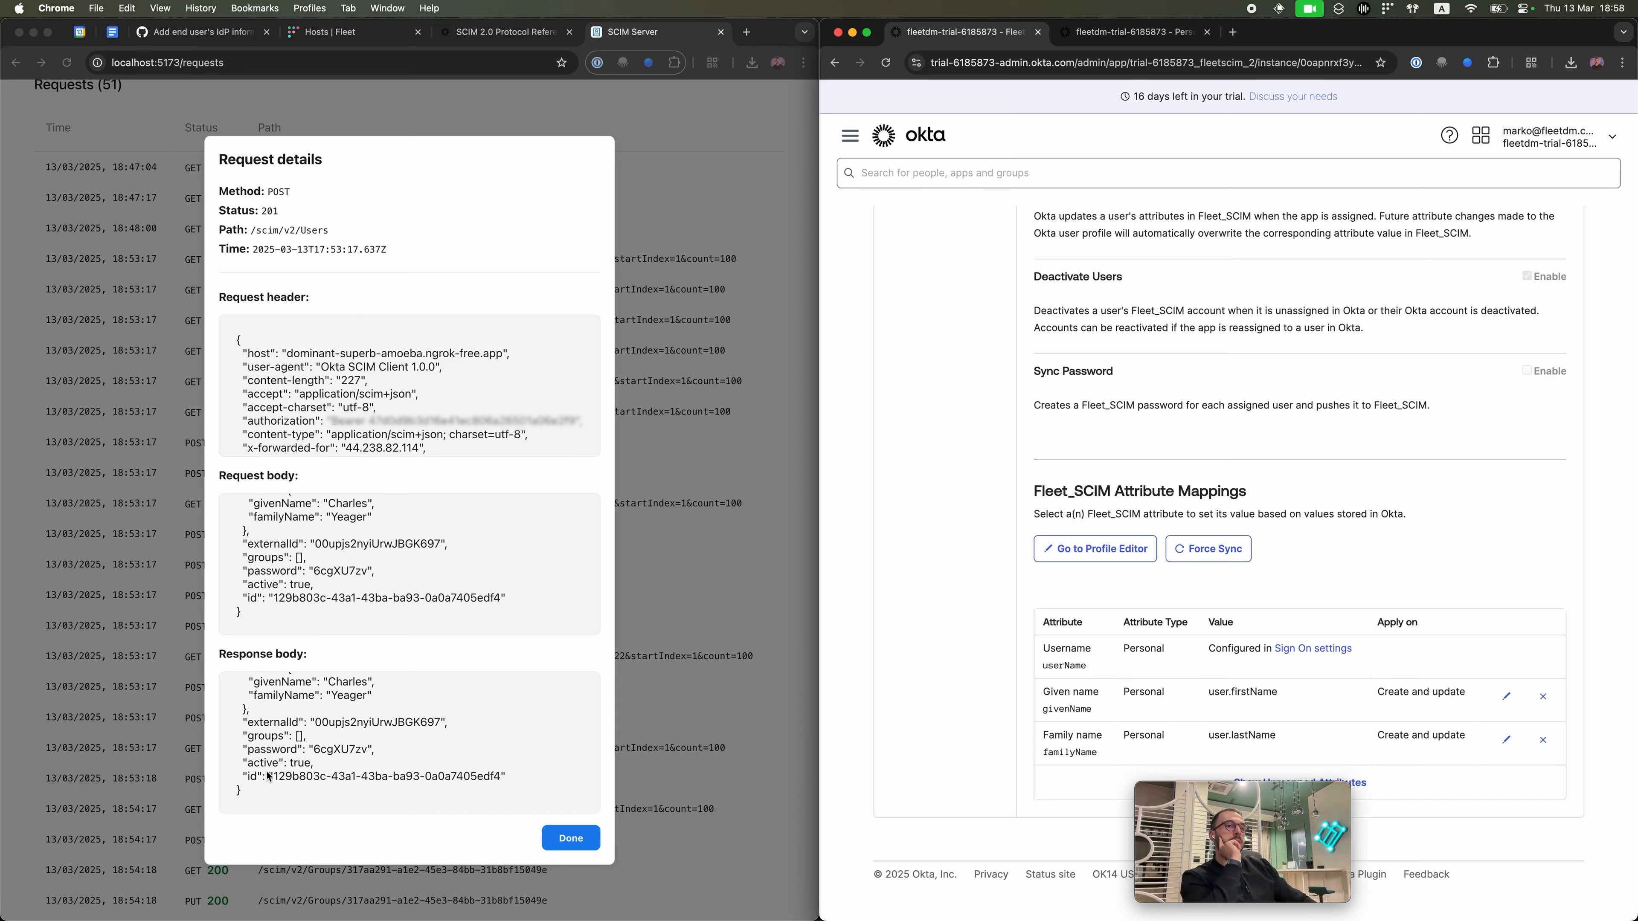
scroll(339, 633, "up", 2)
scroll(339, 633, "up", 2)
scroll(342, 691, "up", 3)
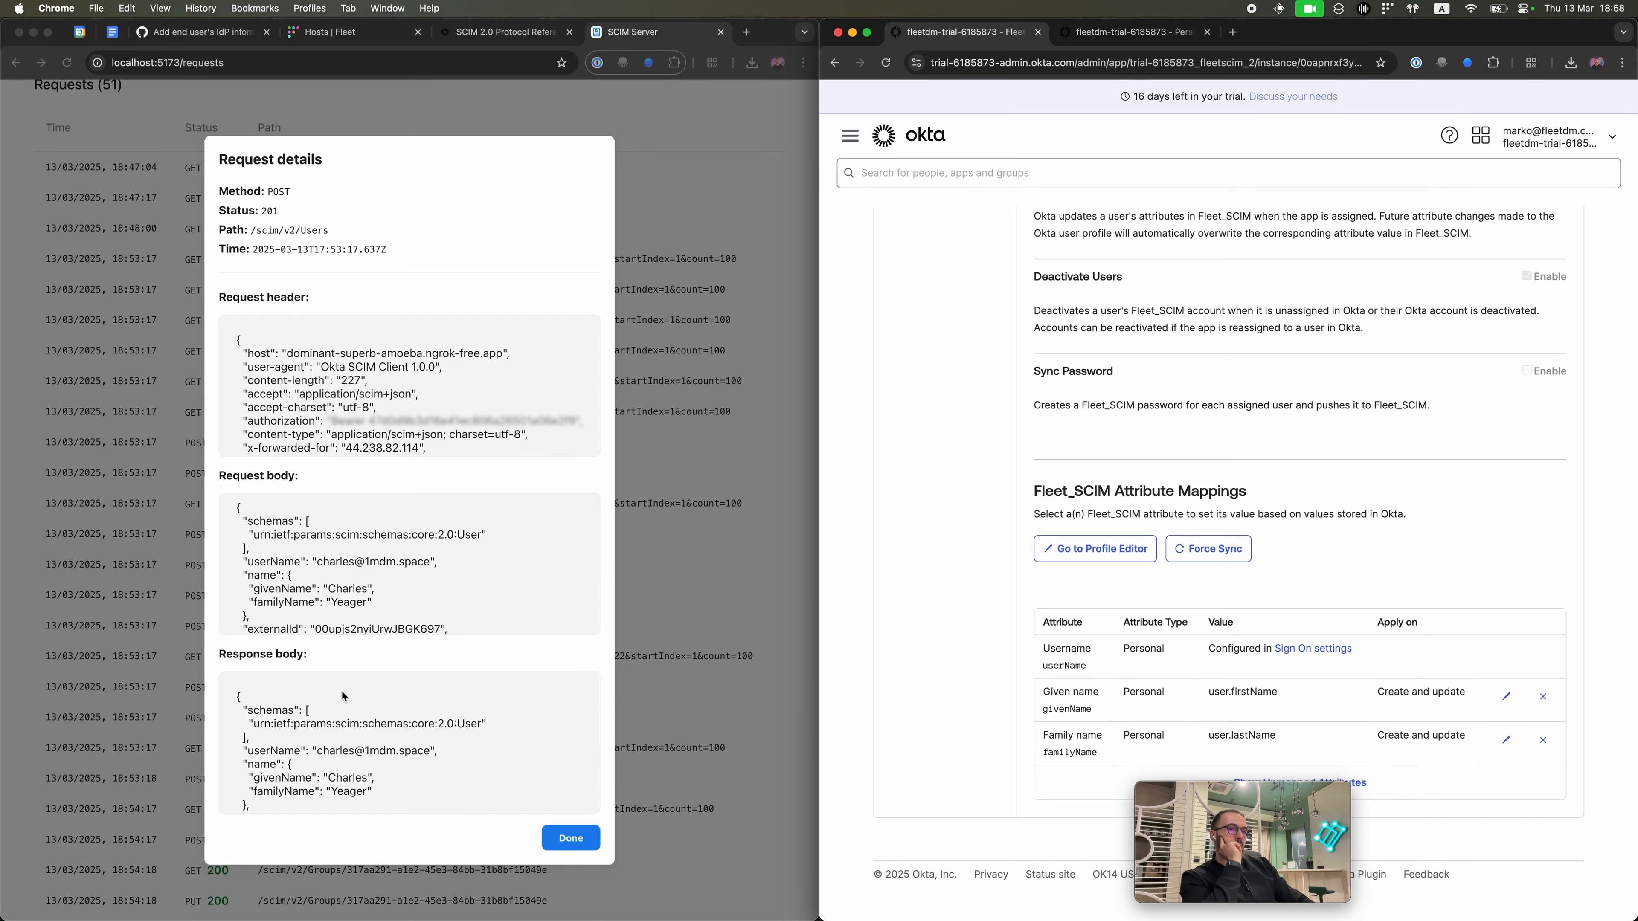
scroll(378, 598, "down", 3)
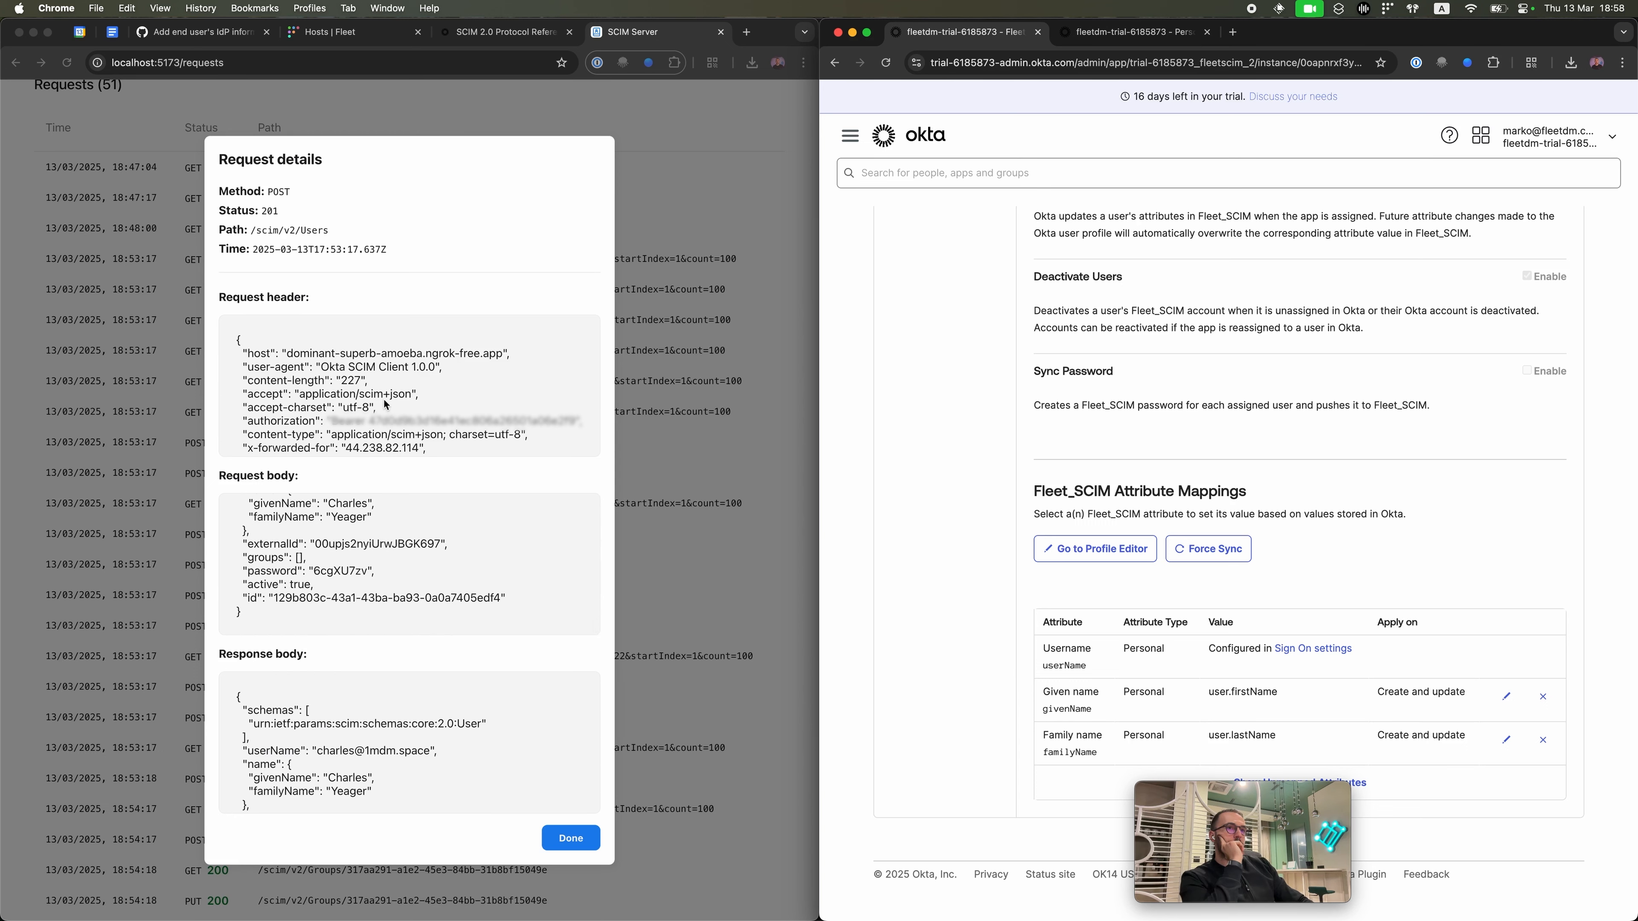
Step: Close the request details and scroll the Requests list to the 18:54–18:56 Groups and Users entries
left_click(580, 817)
left_click(572, 838)
scroll(308, 835, "down", 10)
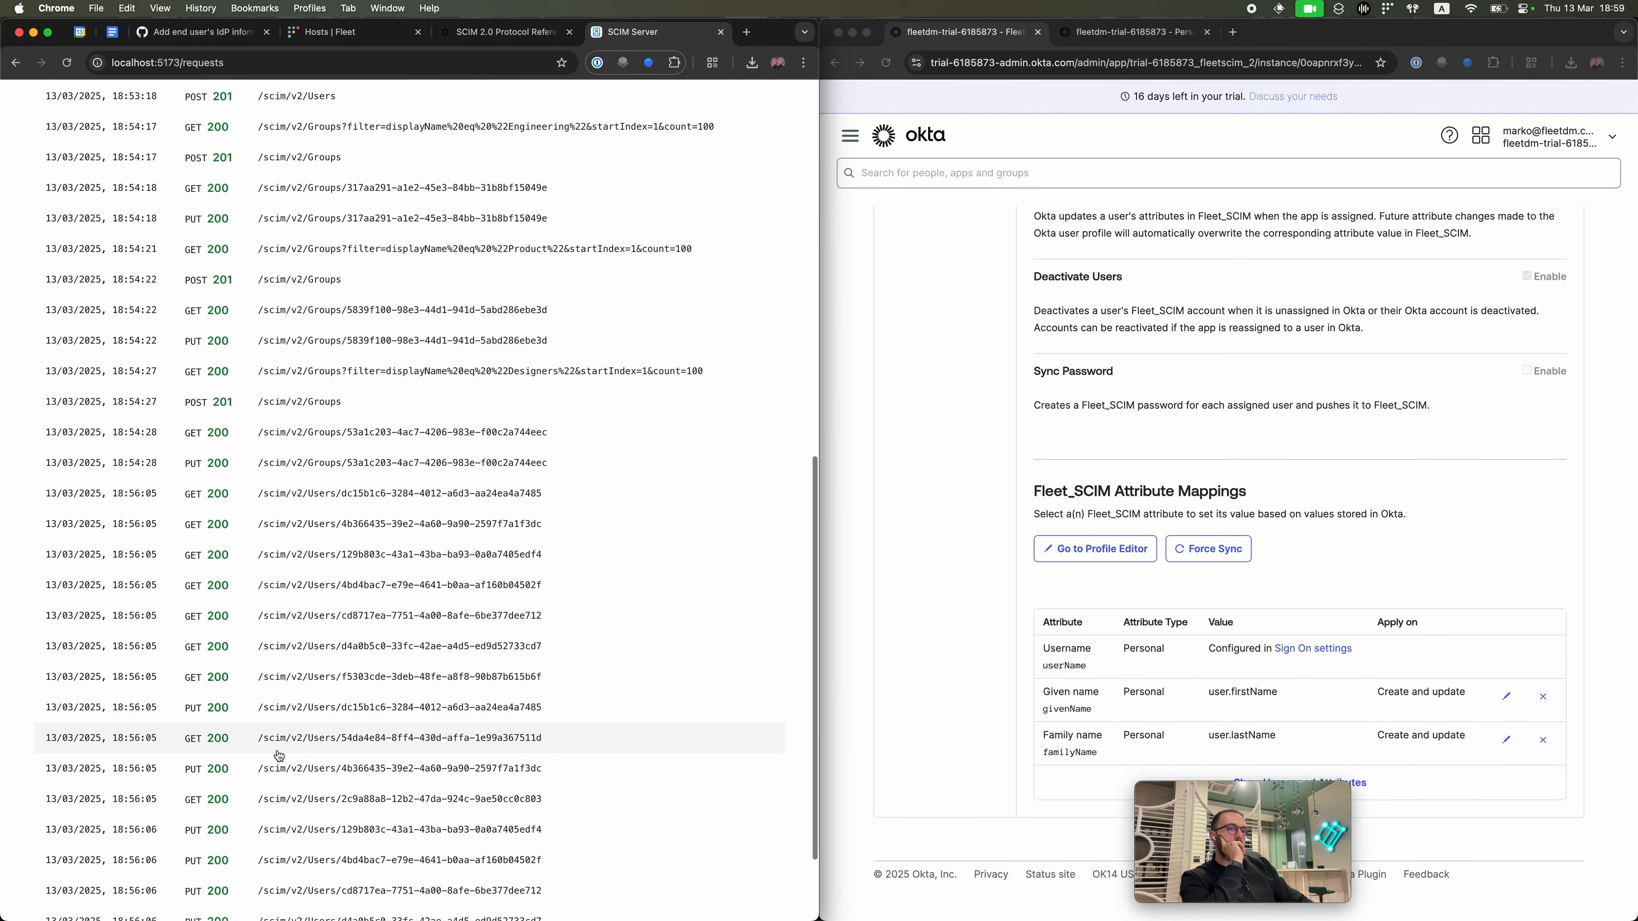
scroll(283, 748, "down", 3)
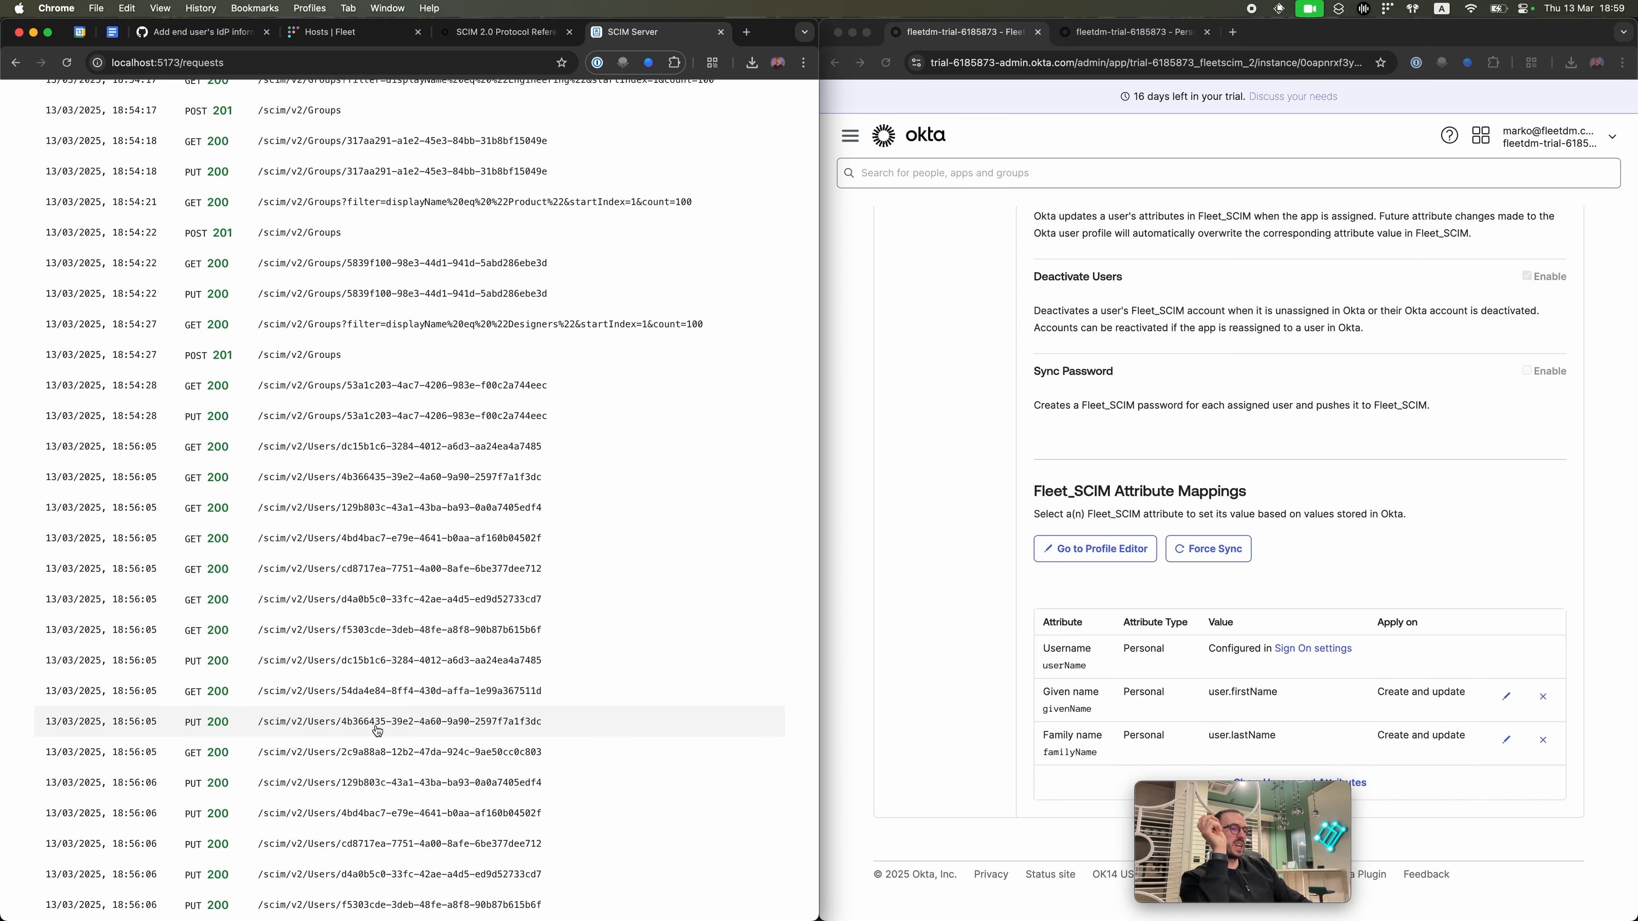
scroll(1397, 679, "up", 10)
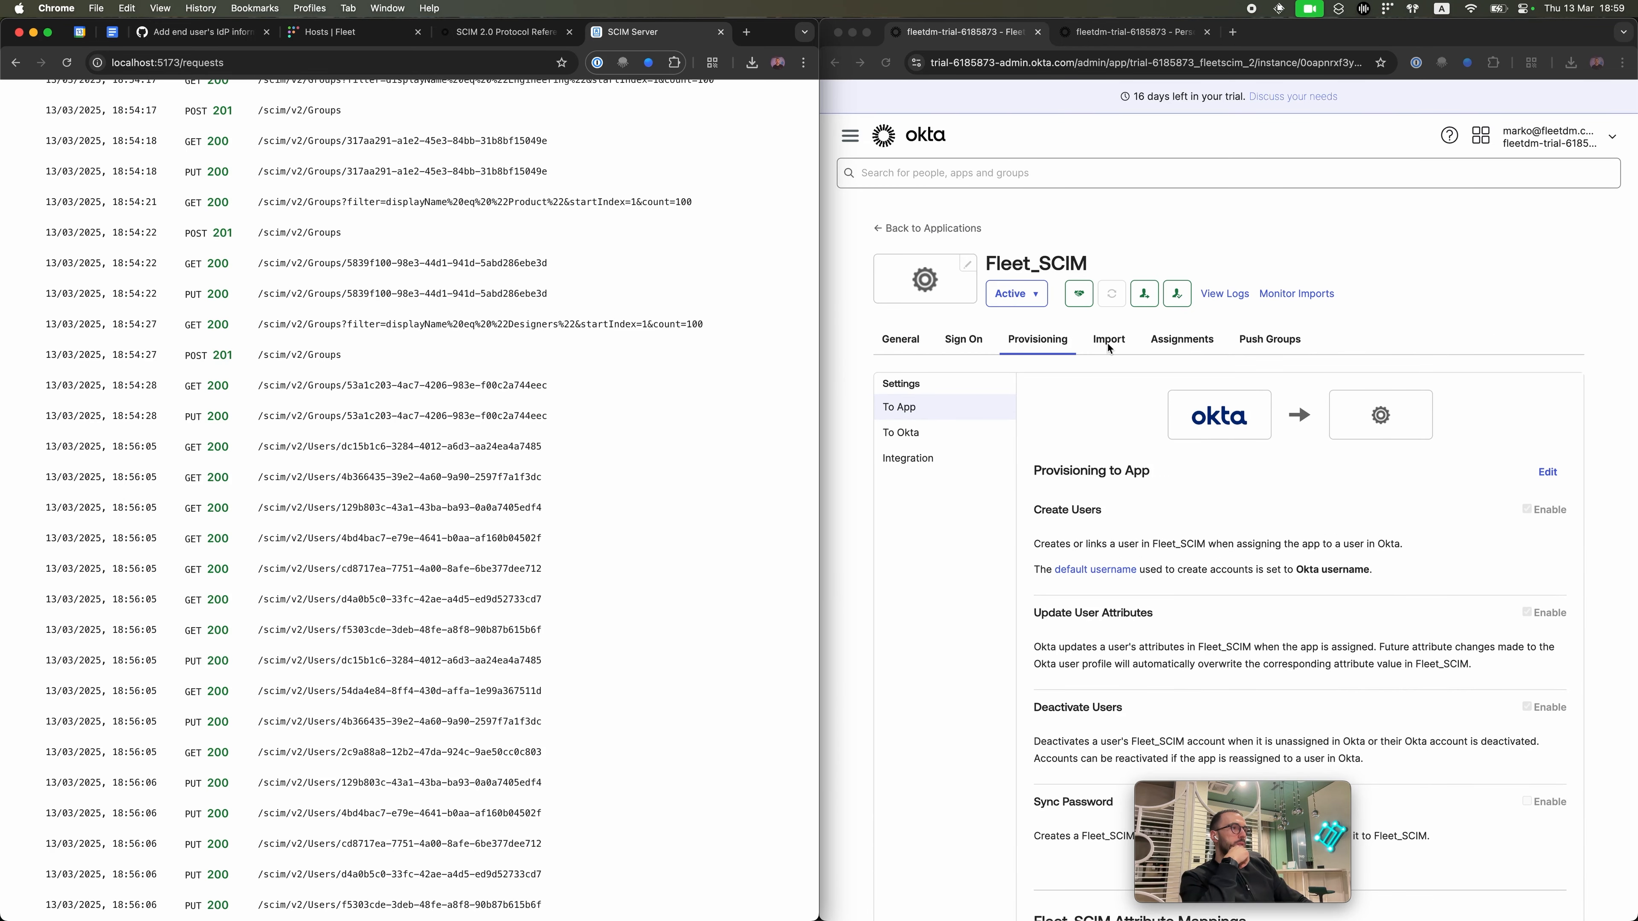
Step: Open the Profile tab of a user listed under Fleet_SCIM Assignments
left_click(1109, 348)
left_click(1186, 342)
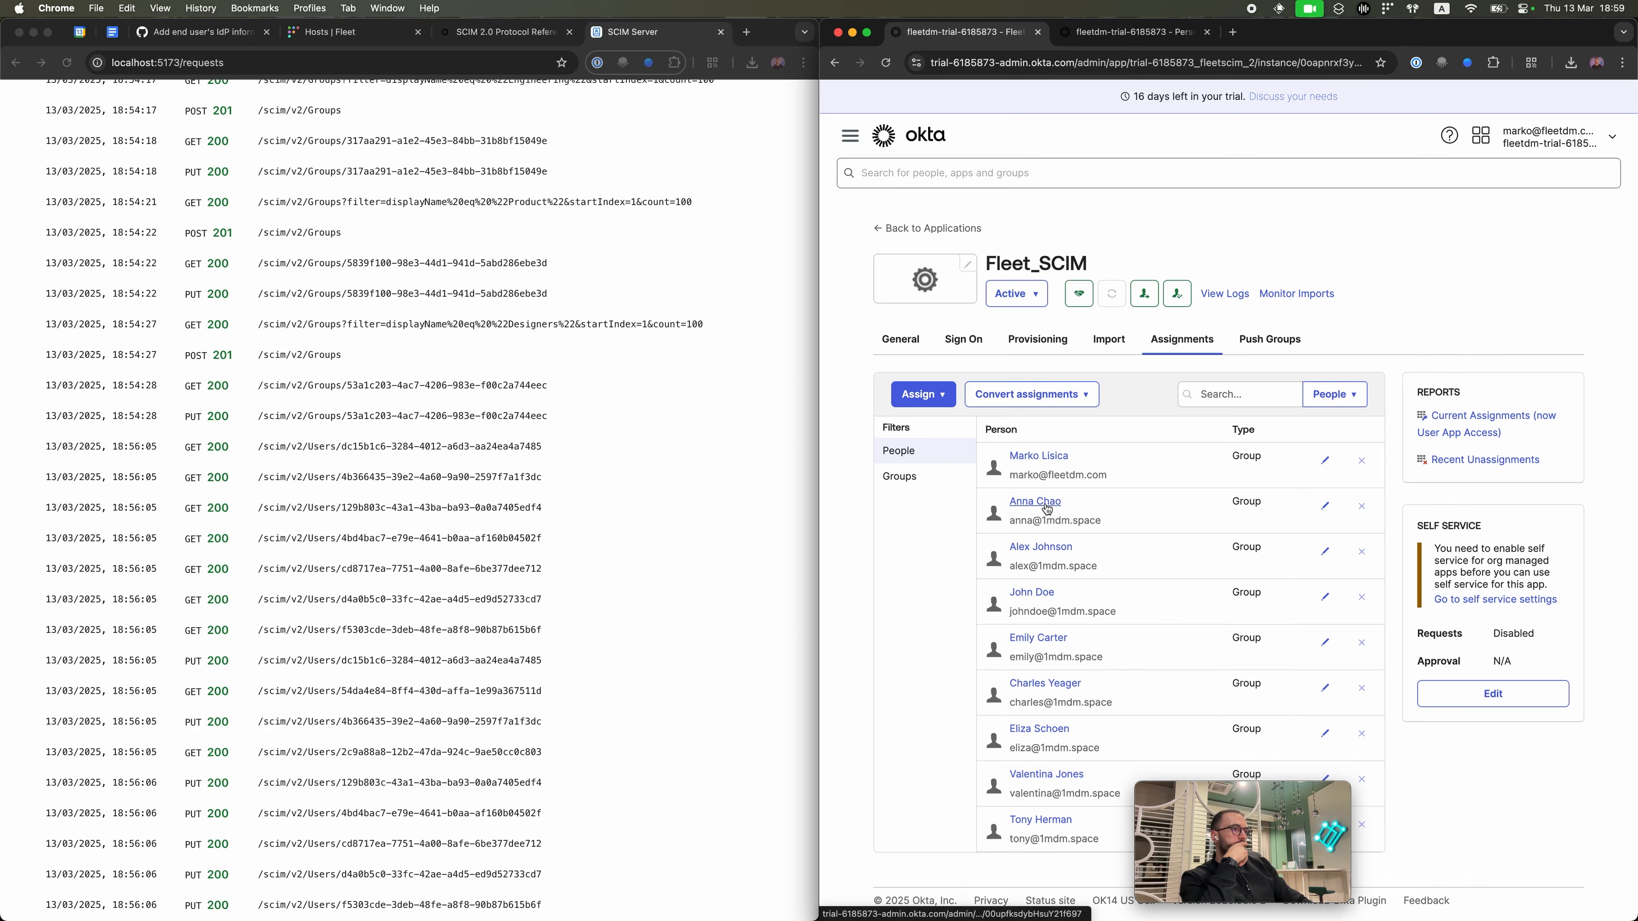
scroll(1060, 564, "down", 1)
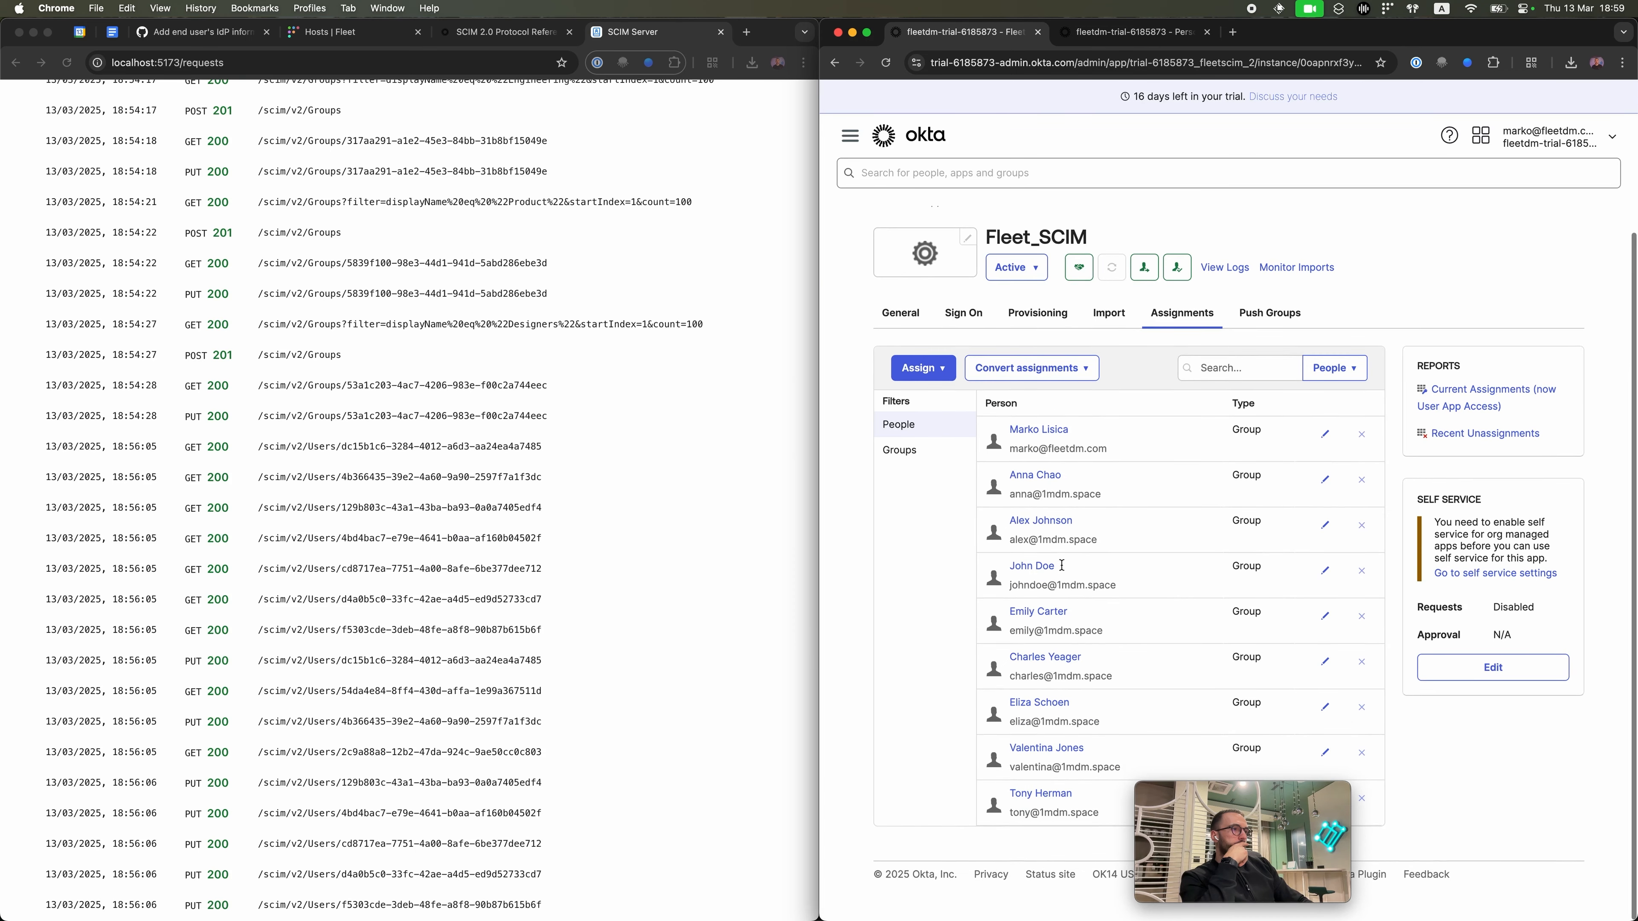
left_click(1051, 656)
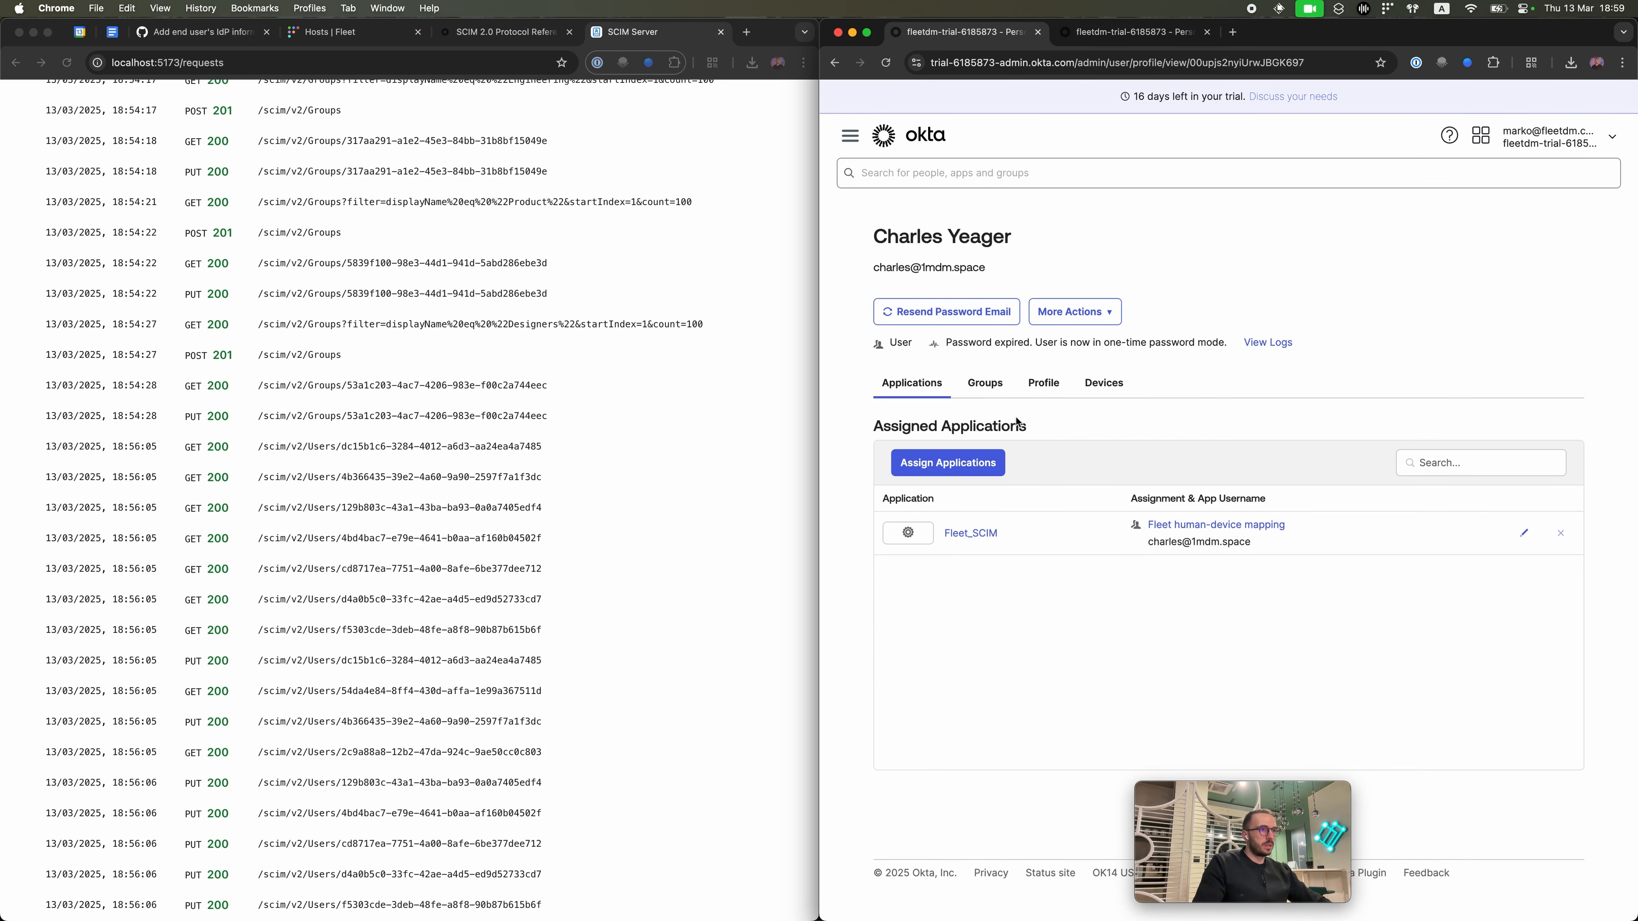
left_click(1044, 383)
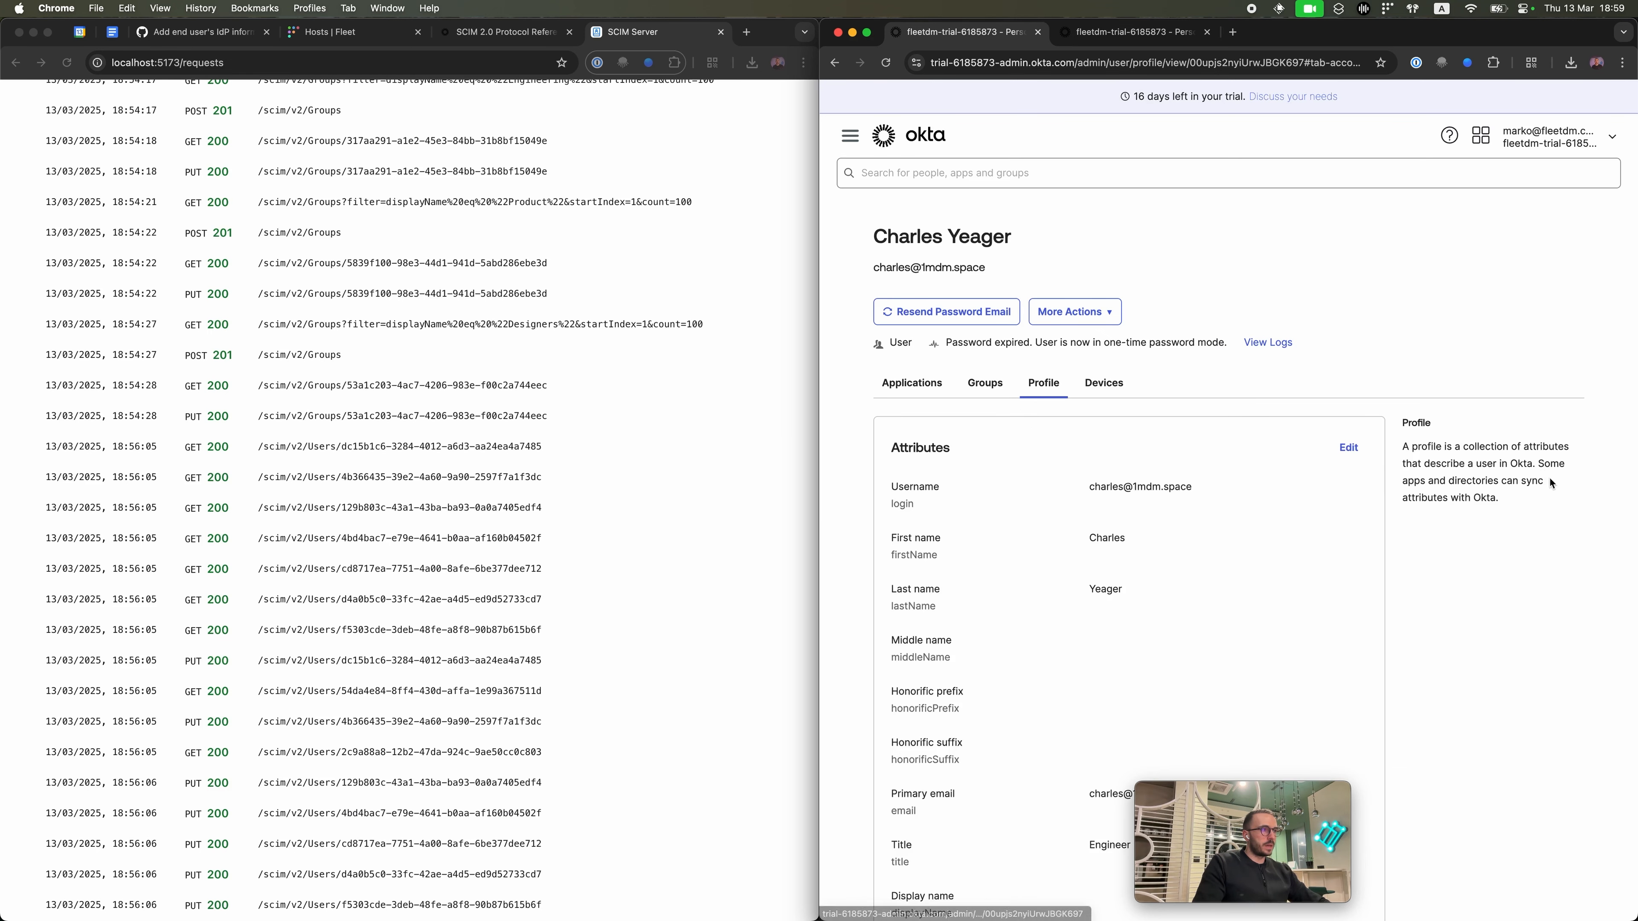
Step: Append 'y' to the test user's Username and save the profile
left_click(1347, 447)
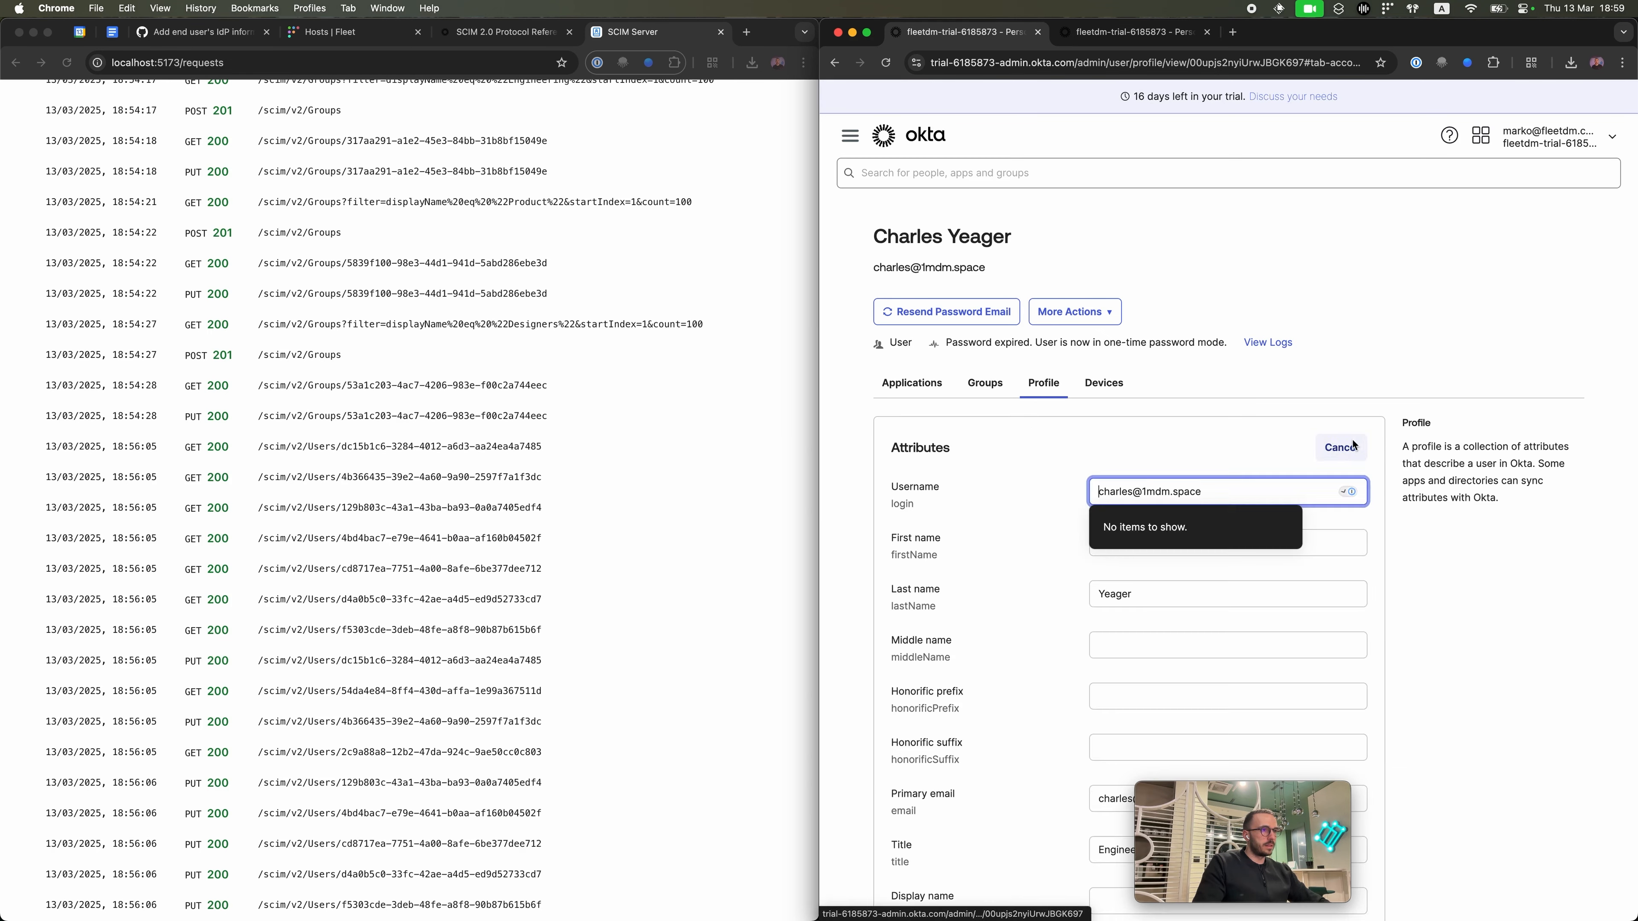
left_click(1131, 492)
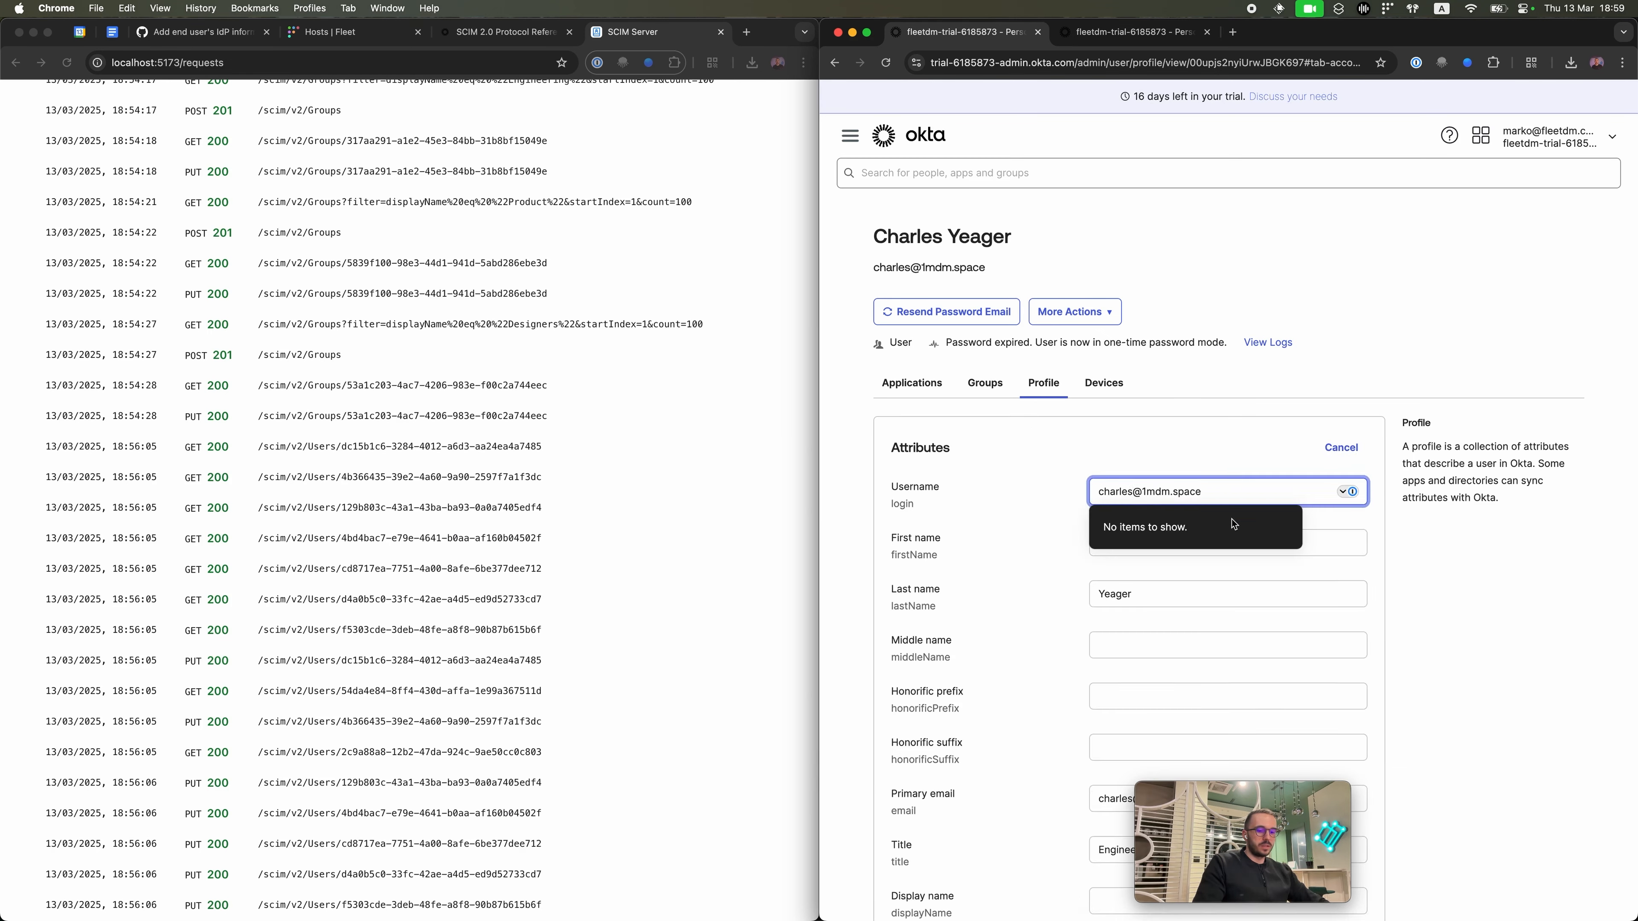
type("y")
left_click(1295, 458)
scroll(1294, 456, "down", 20)
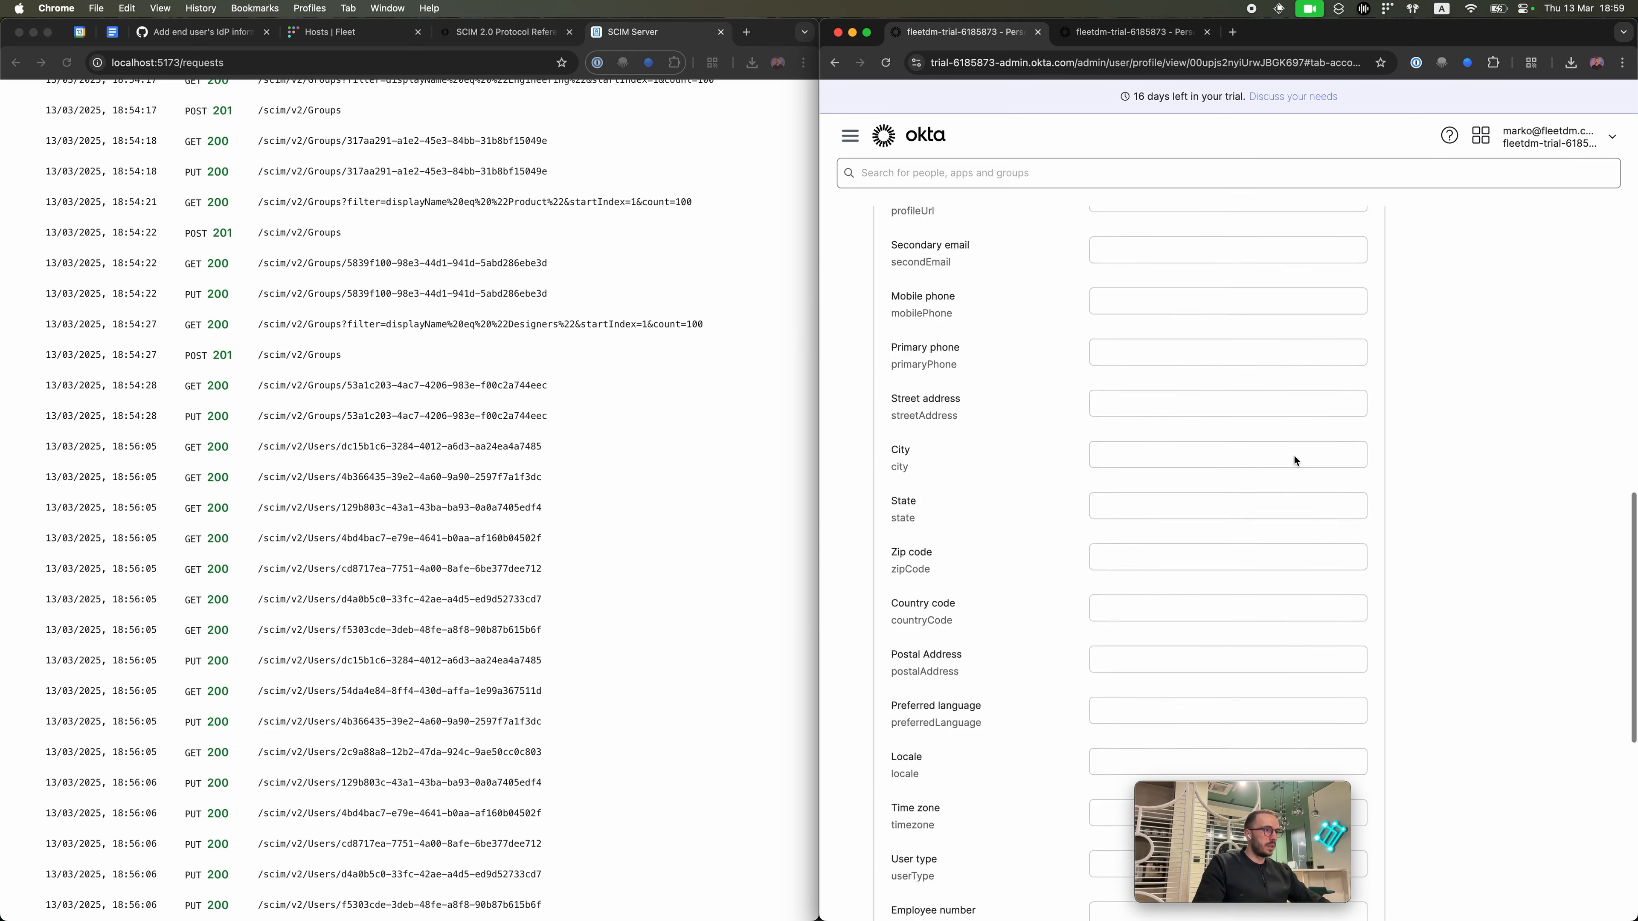
left_click(1283, 771)
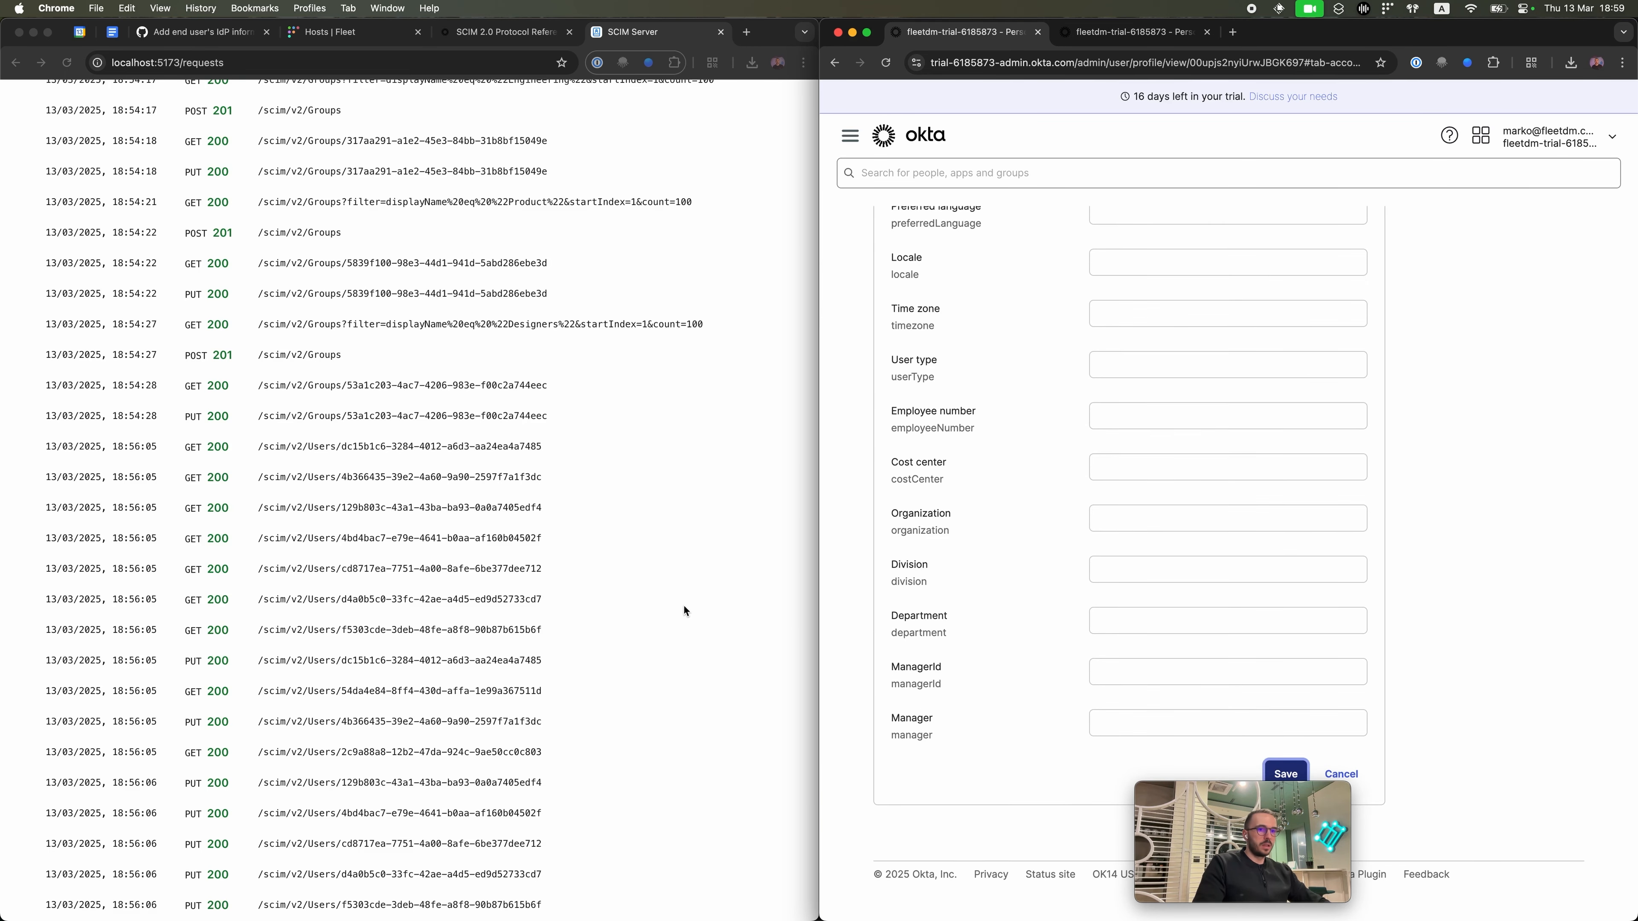
left_click(684, 606)
key("super+r")
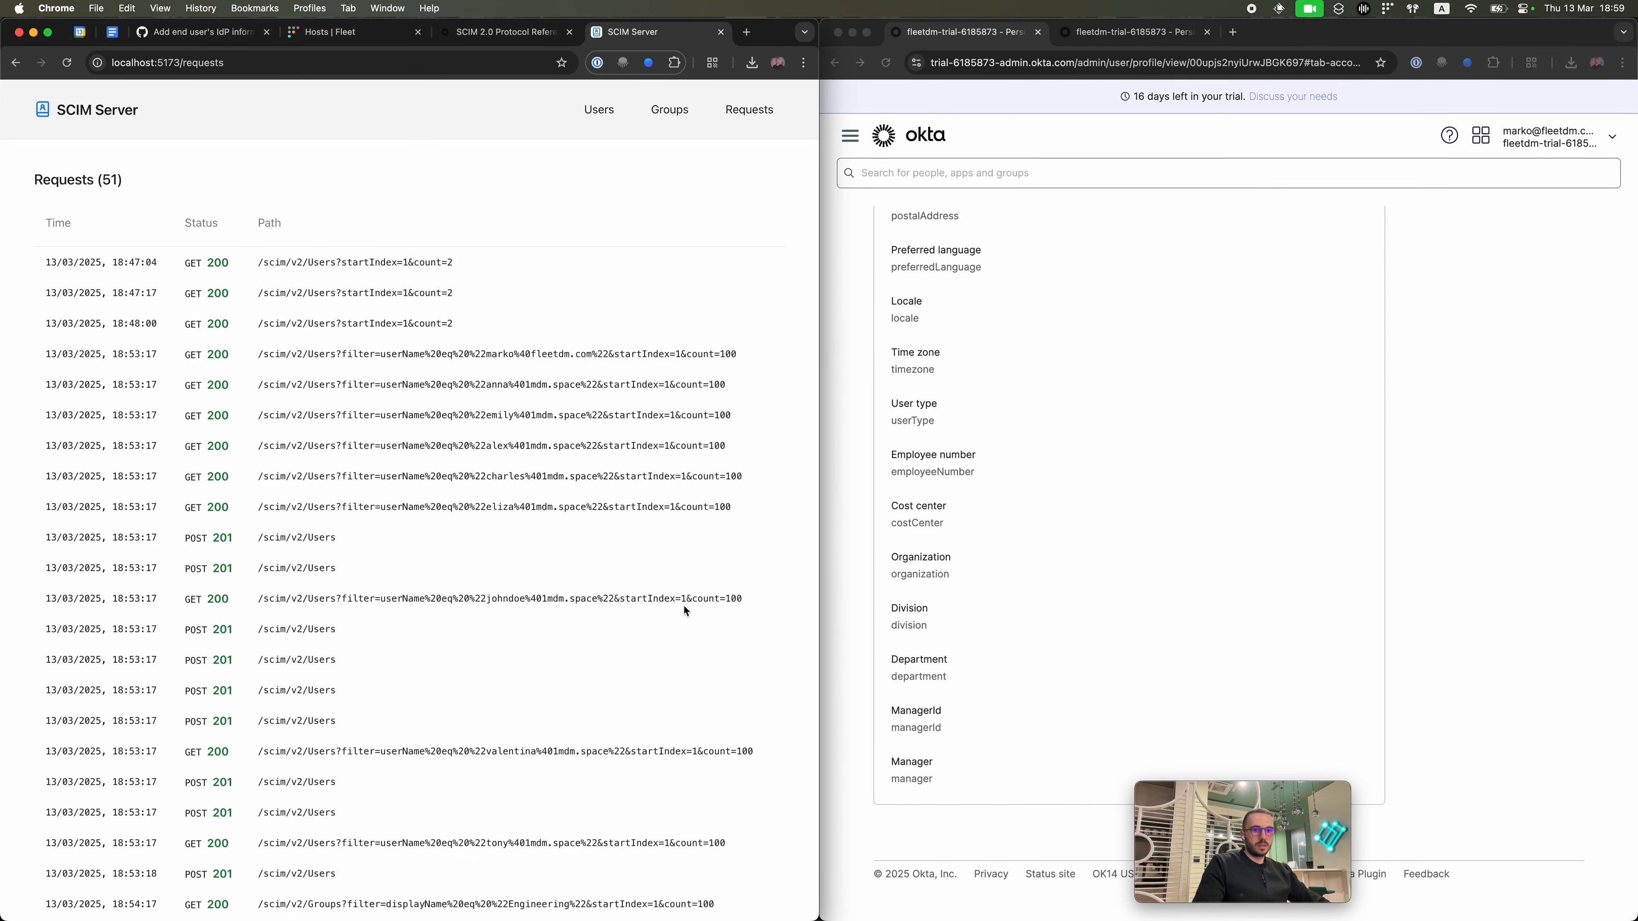
Step: Peek at the last listed user requests, then reload the SCIM Requests log for new entries
scroll(683, 610, "down", 15)
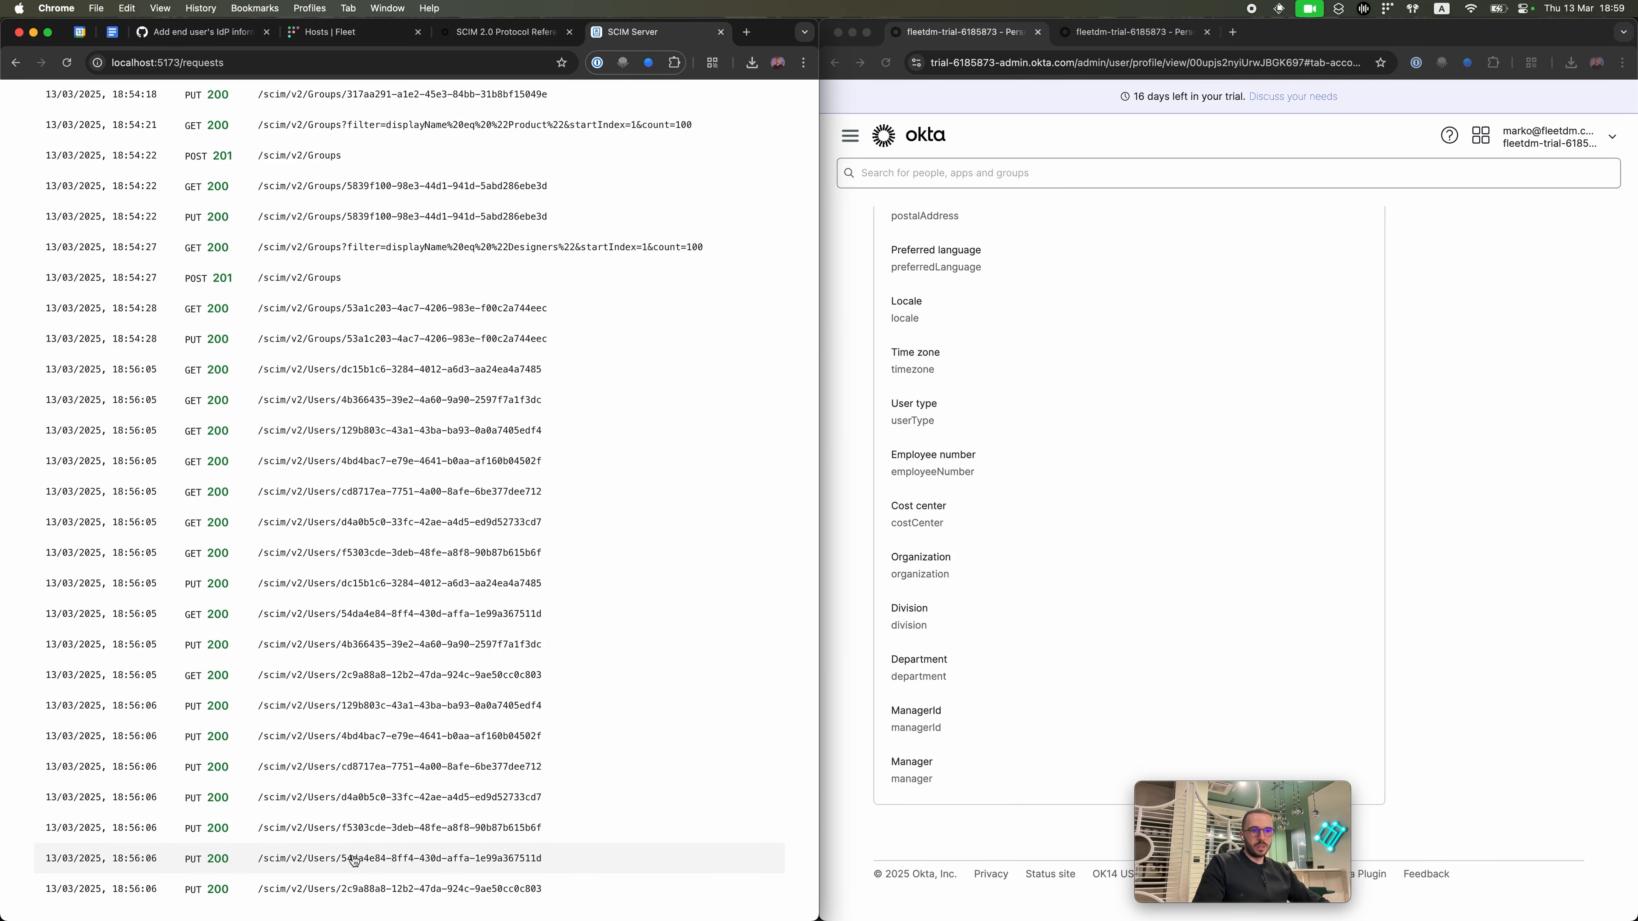
left_click(347, 888)
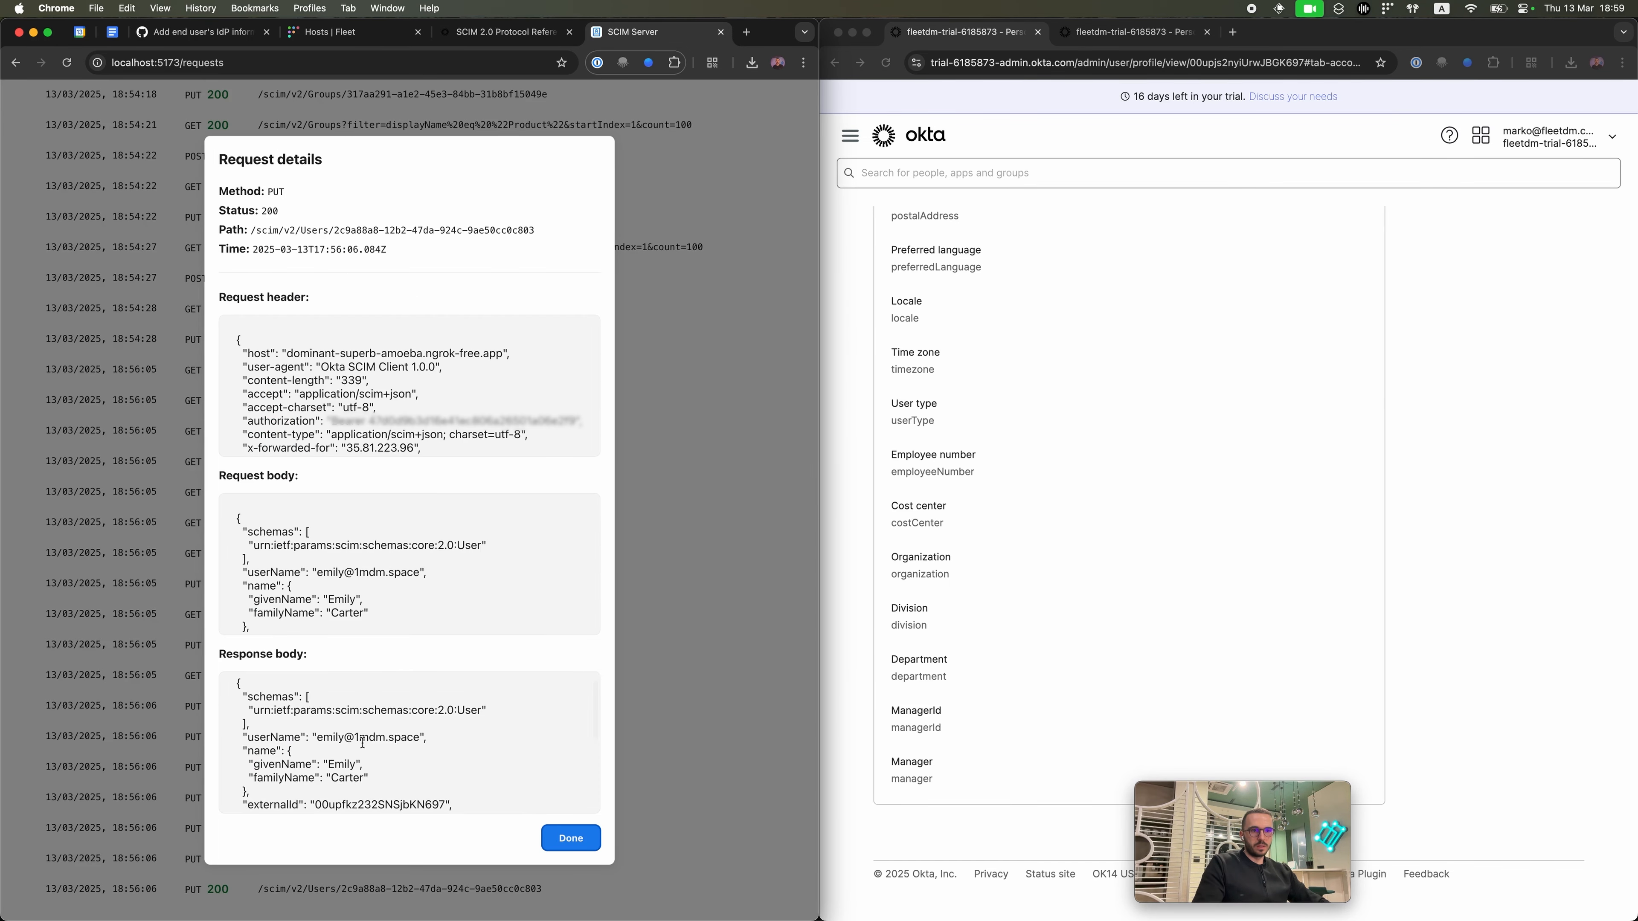
key("Escape")
left_click(324, 854)
key("Escape")
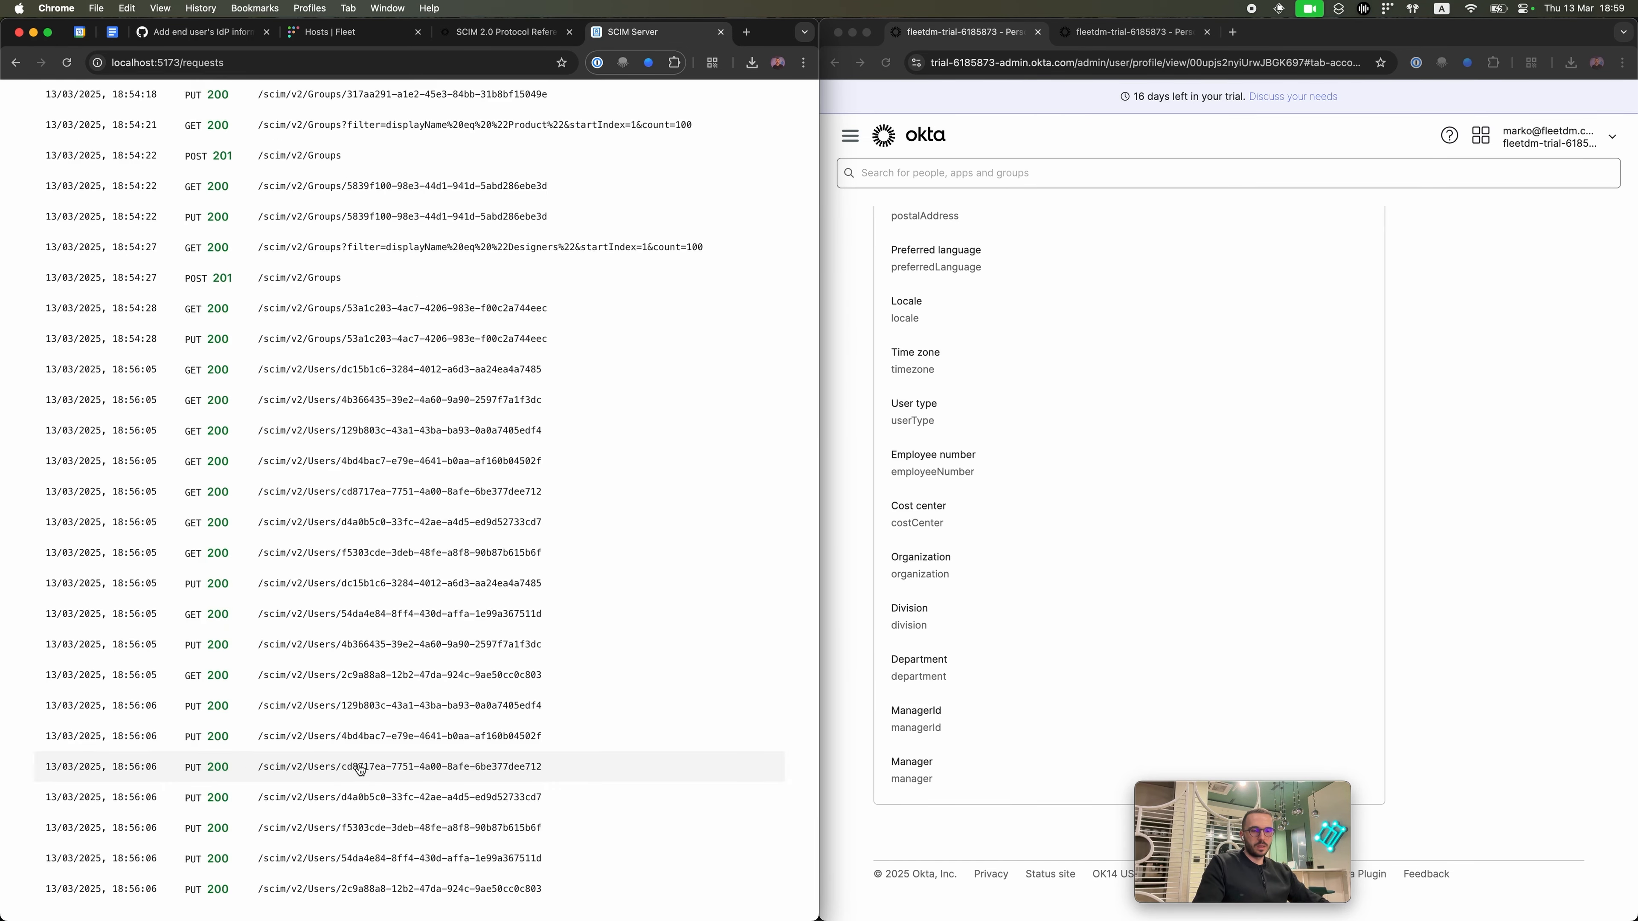
key("super+r")
scroll(360, 769, "down", 15)
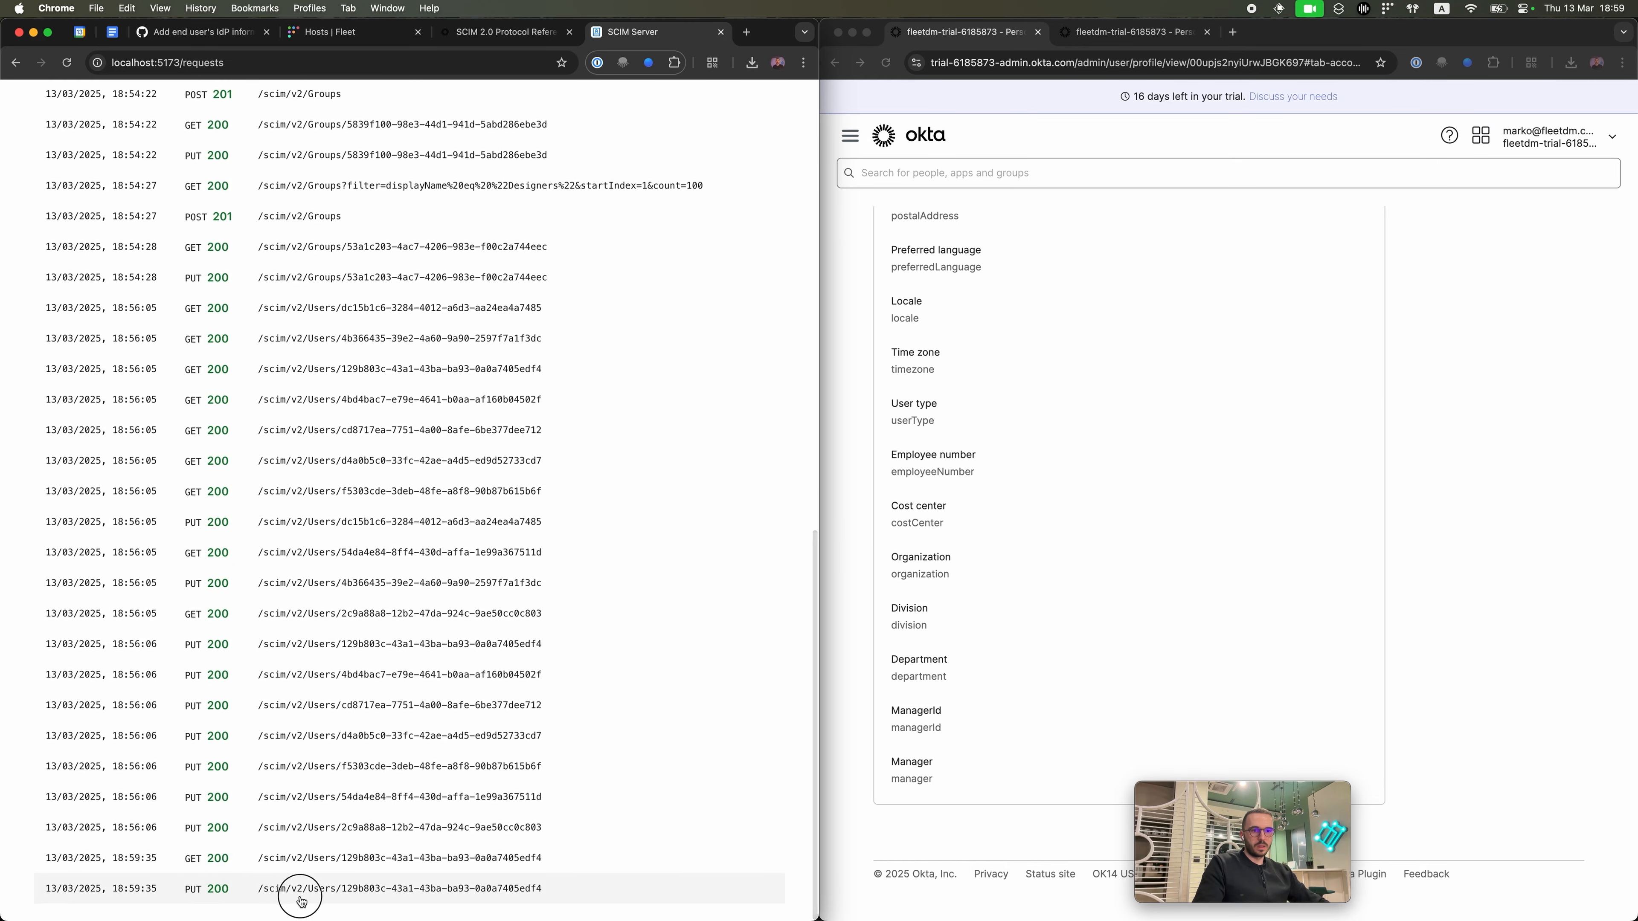
Step: Open the newest 18:59:35 PUT user request and mark the user id in its path
left_click(302, 894)
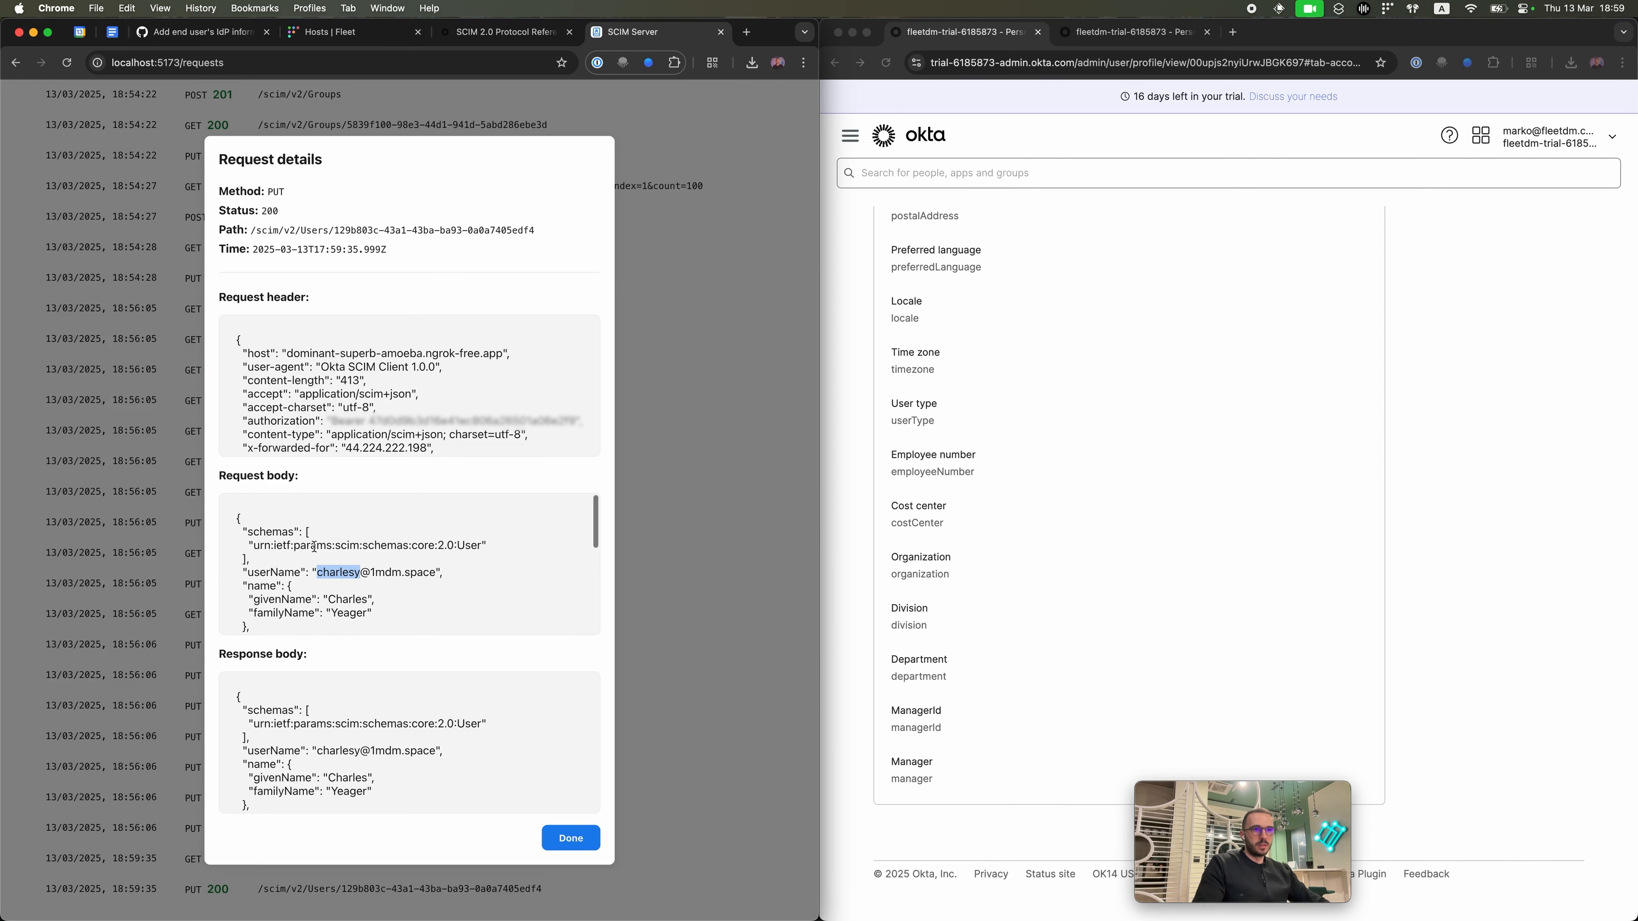
key("Escape")
left_click(320, 894)
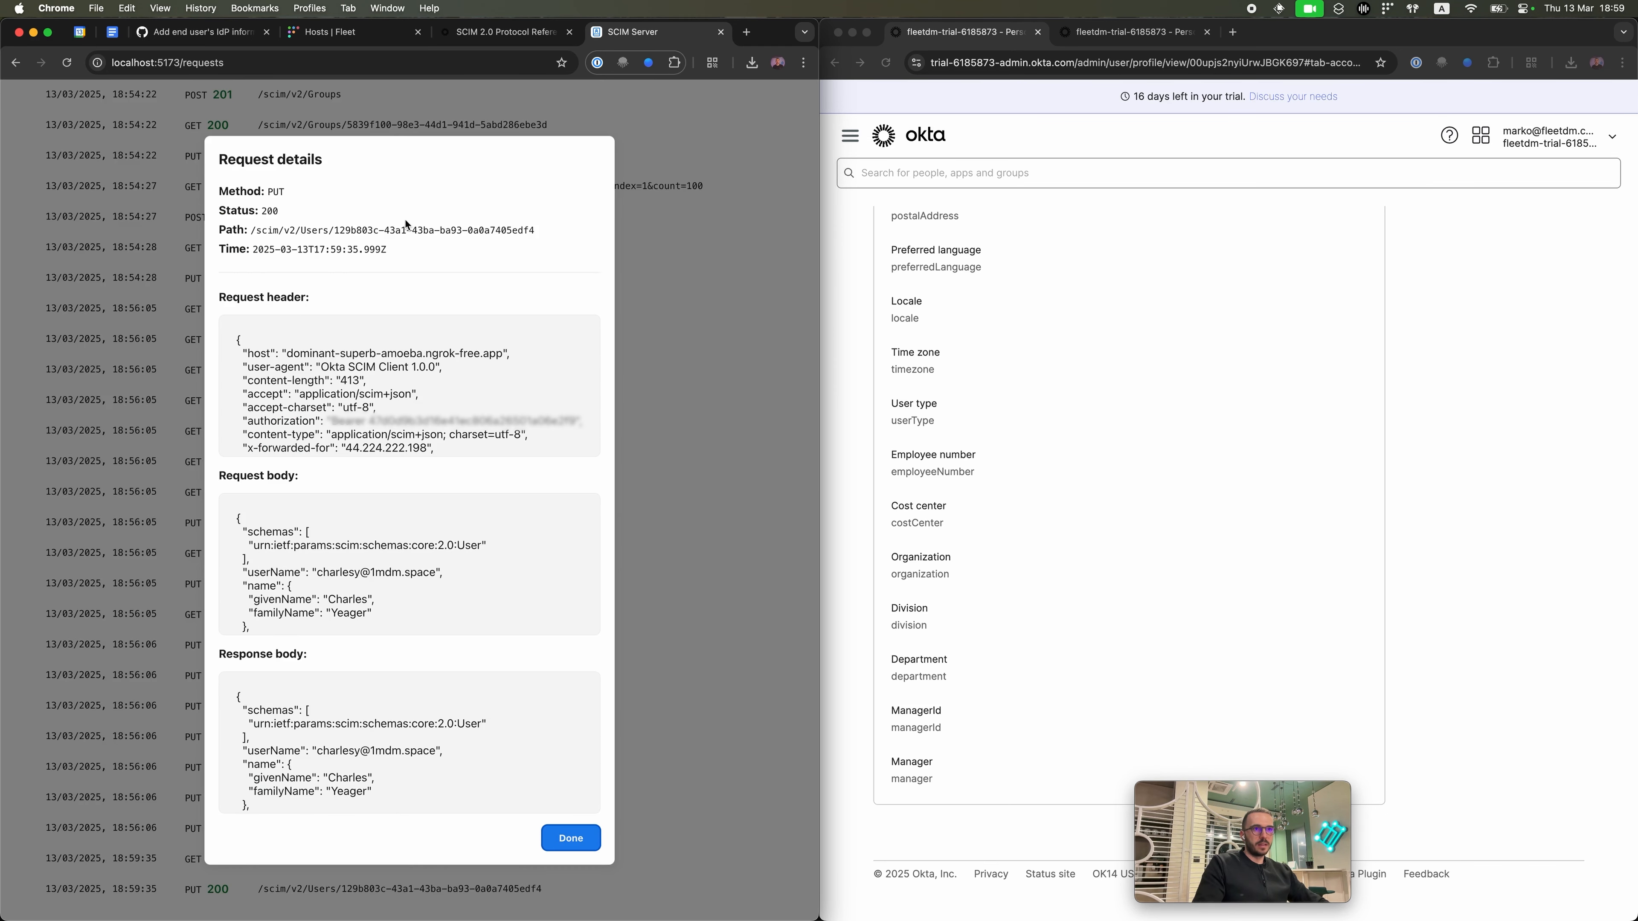
left_click_drag(334, 230, 560, 238)
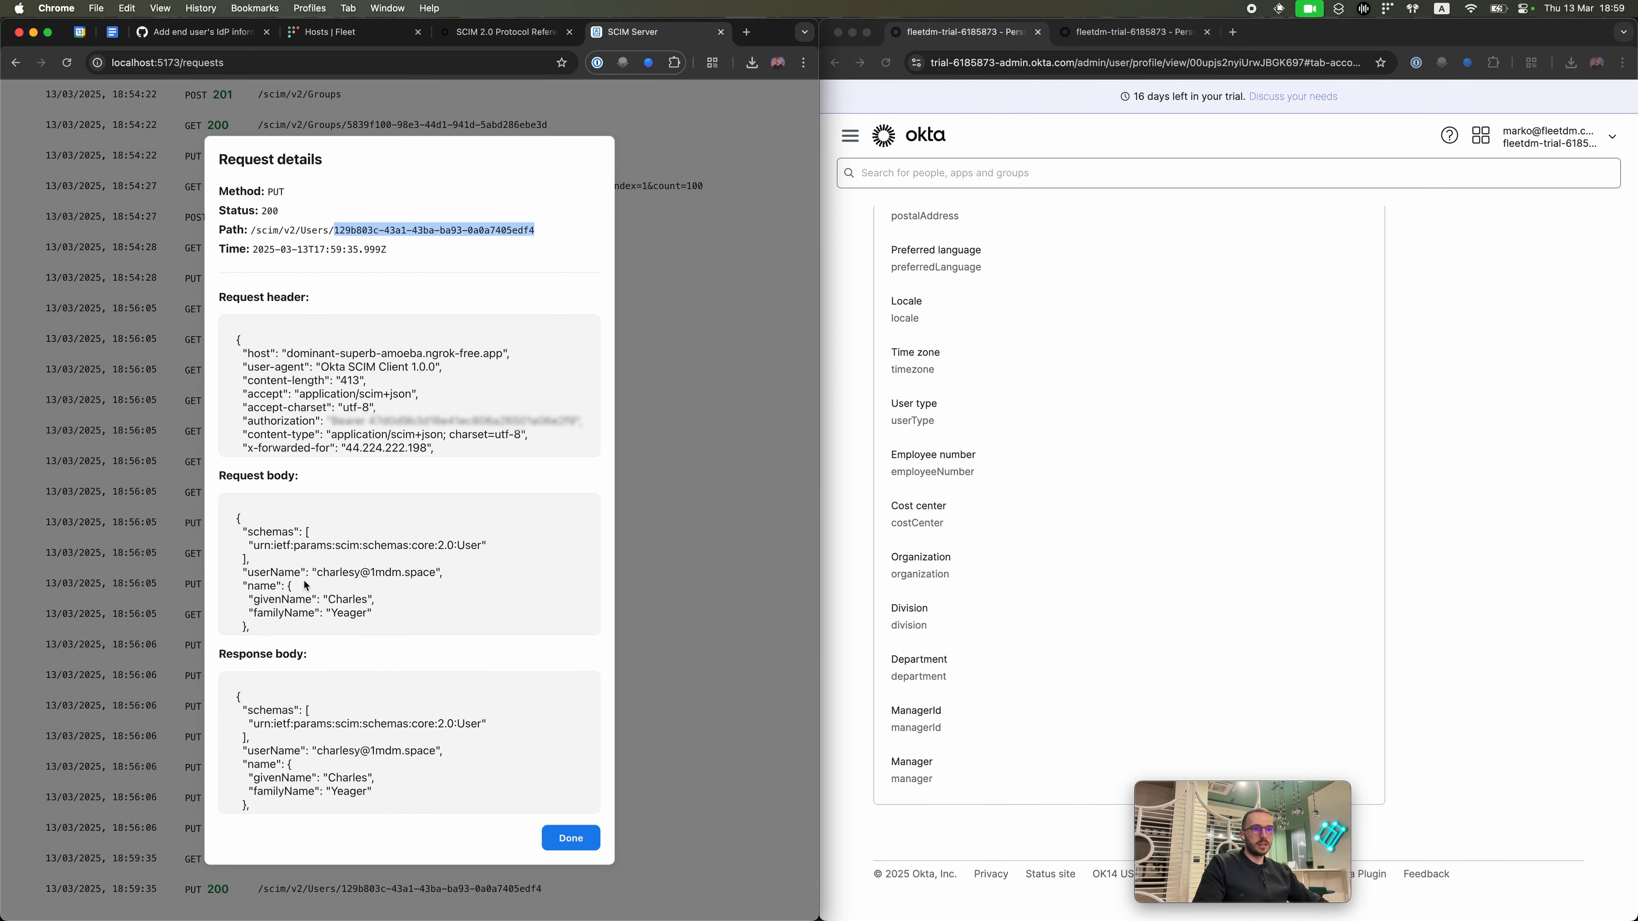
scroll(305, 585, "down", 1)
Step: Check userName in the PUT request and response bodies shows the renamed username, then close the details
double_click(284, 560)
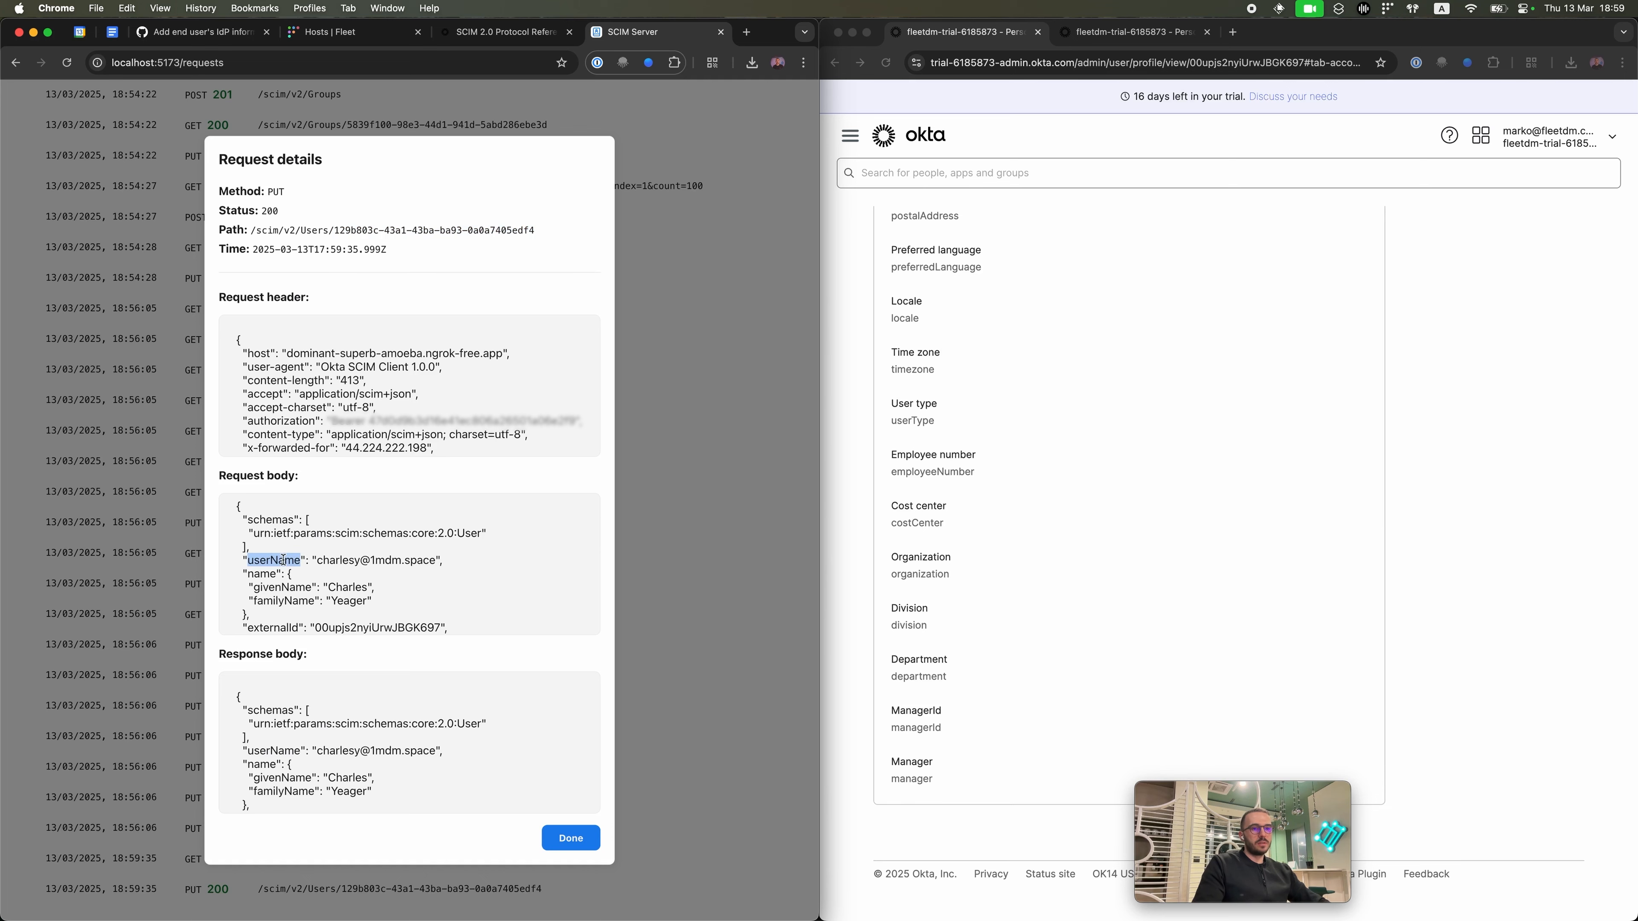
scroll(283, 560, "down", 5)
scroll(281, 709, "down", 2)
double_click(281, 706)
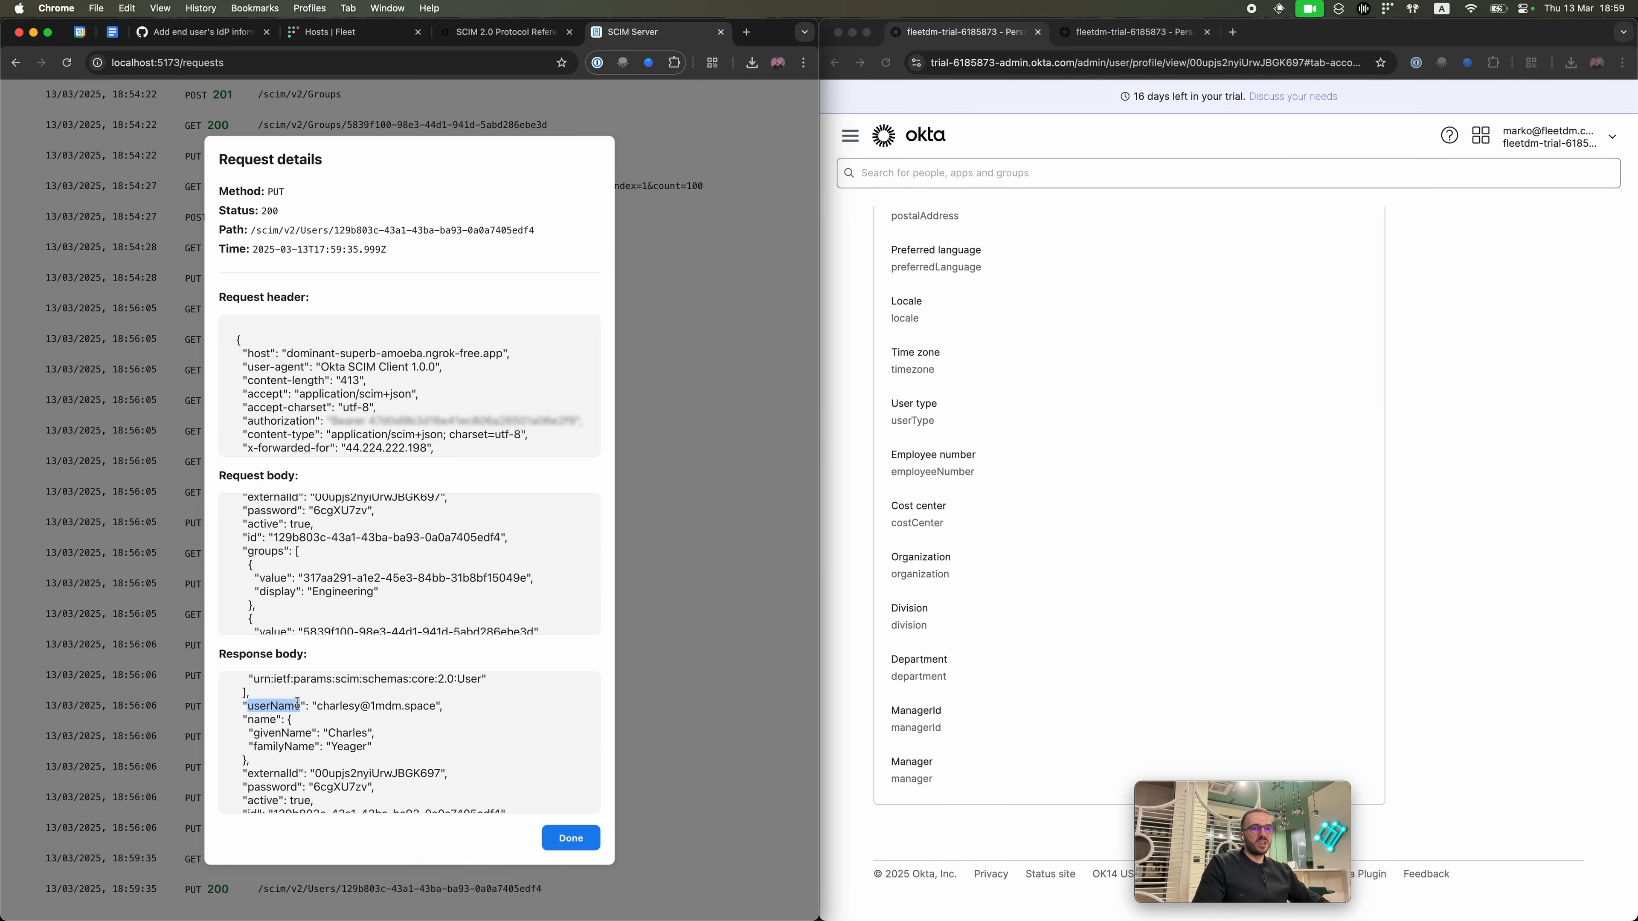
double_click(339, 706)
double_click(286, 705)
scroll(287, 706, "down", 3)
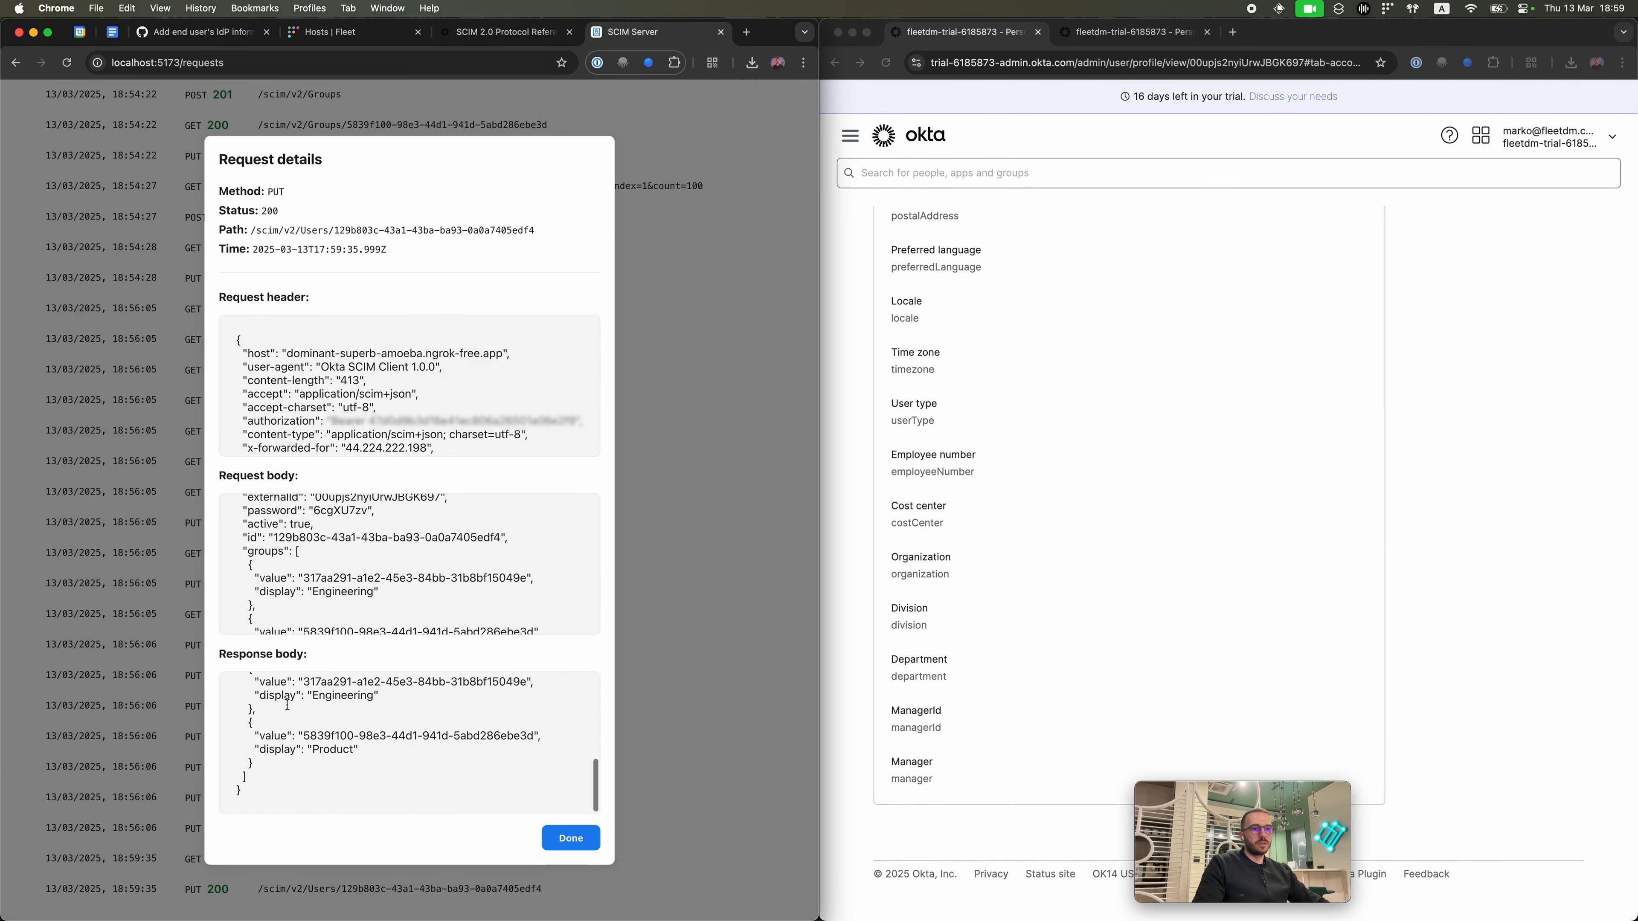
left_click(570, 838)
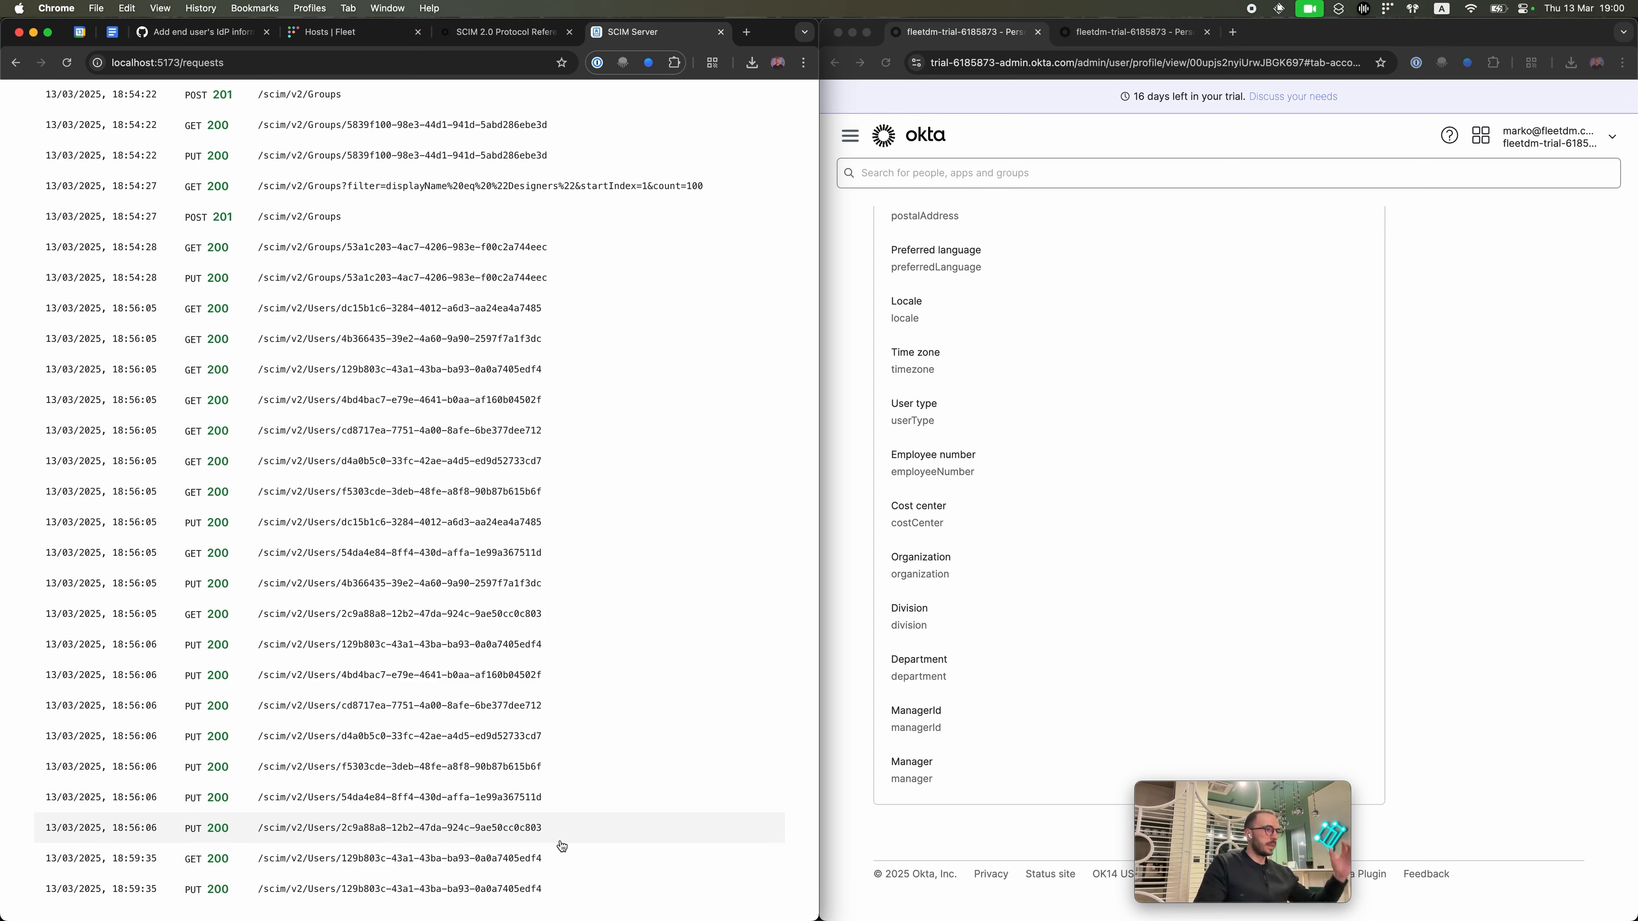
left_click_drag(1276, 842, 1507, 818)
scroll(1238, 535, "up", 10)
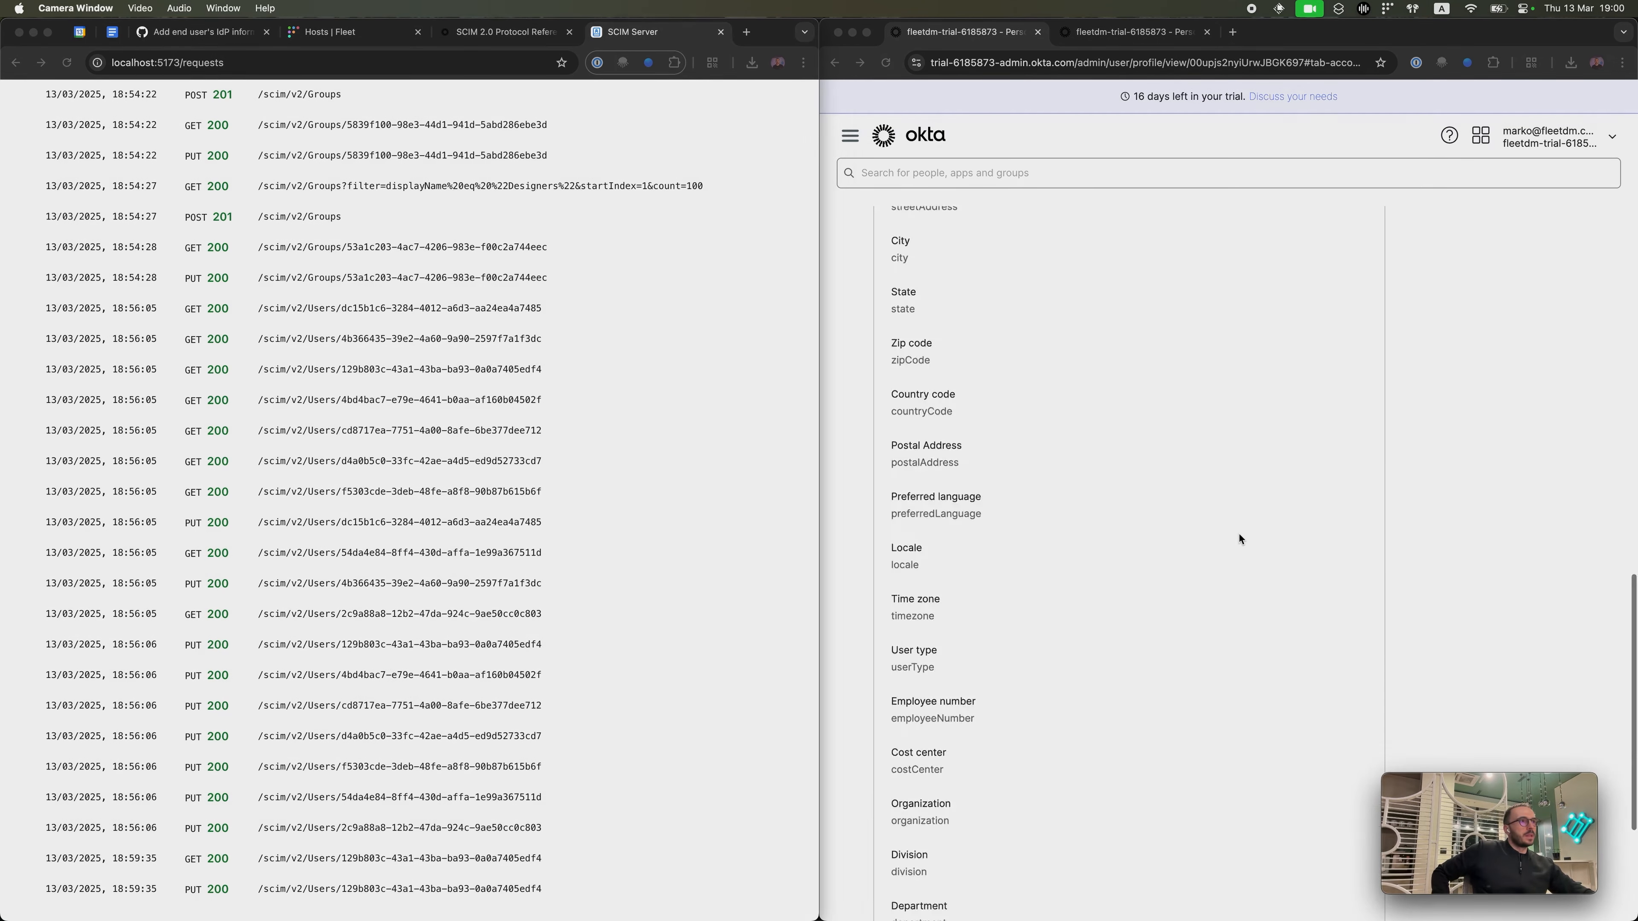